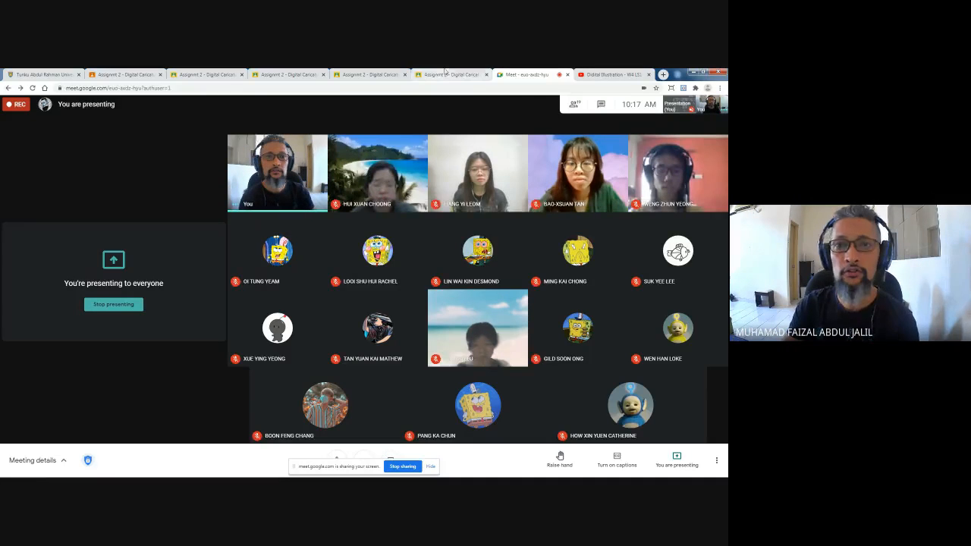
Open the student's submitted caricature in Google Classroom and examine the figure's proportions against the two reference photos
click(468, 74)
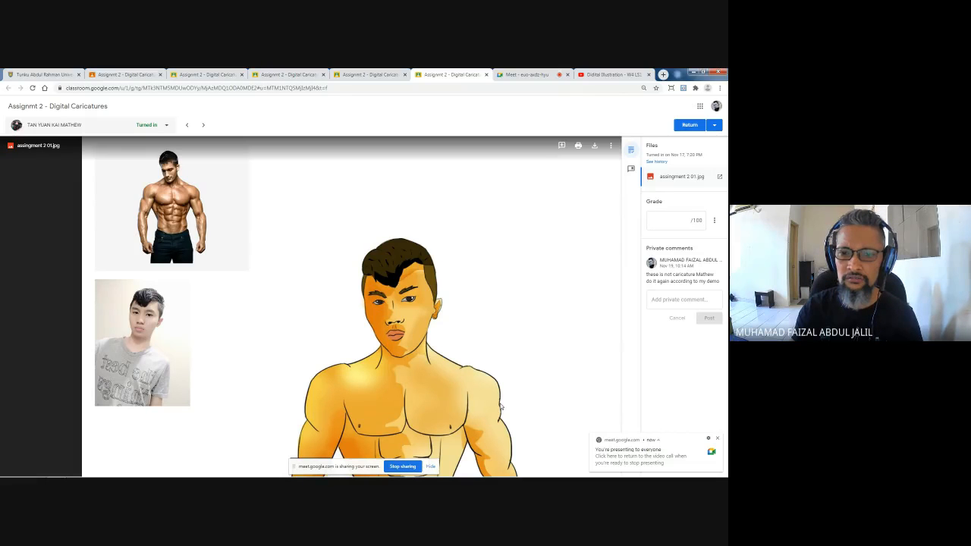
scroll(500, 407, down, 3)
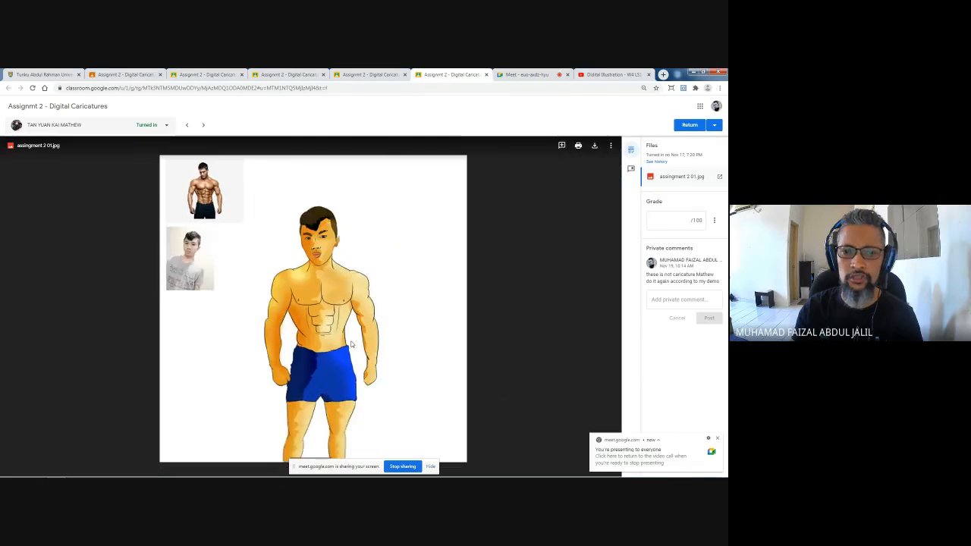
scroll(350, 345, up, 3)
scroll(350, 344, up, 1)
drag(294, 308, 336, 408)
drag(307, 336, 307, 369)
drag(277, 338, 280, 377)
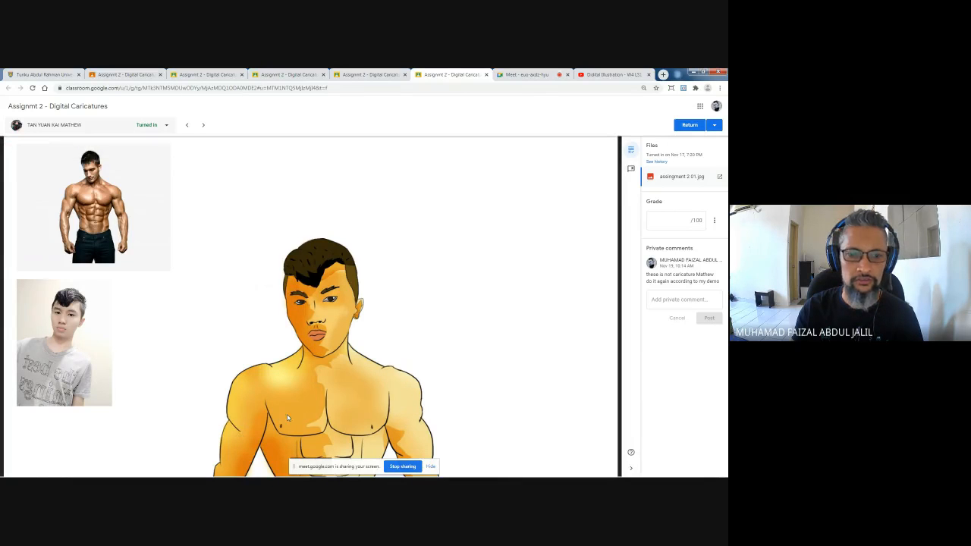
click(344, 388)
click(344, 388)
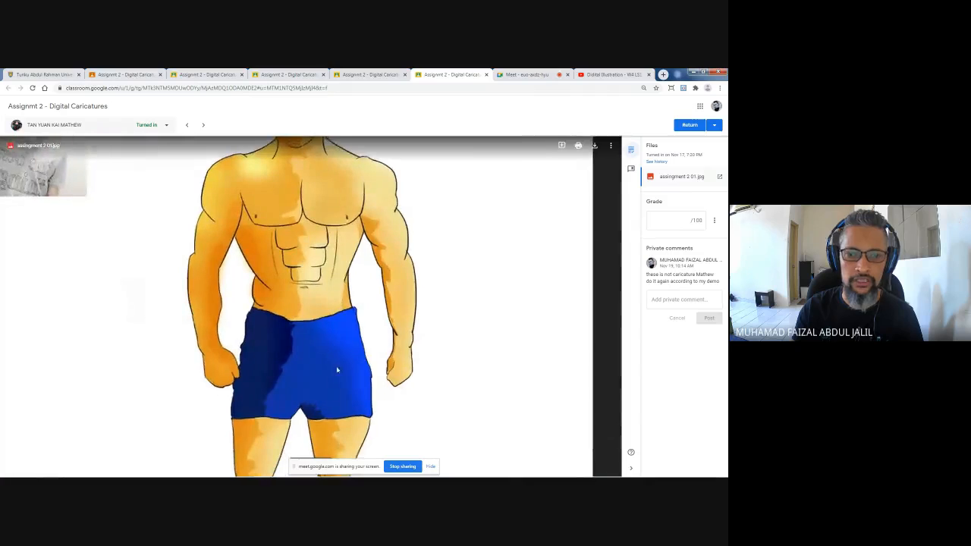
scroll(337, 369, up, 5)
scroll(406, 404, down, 3)
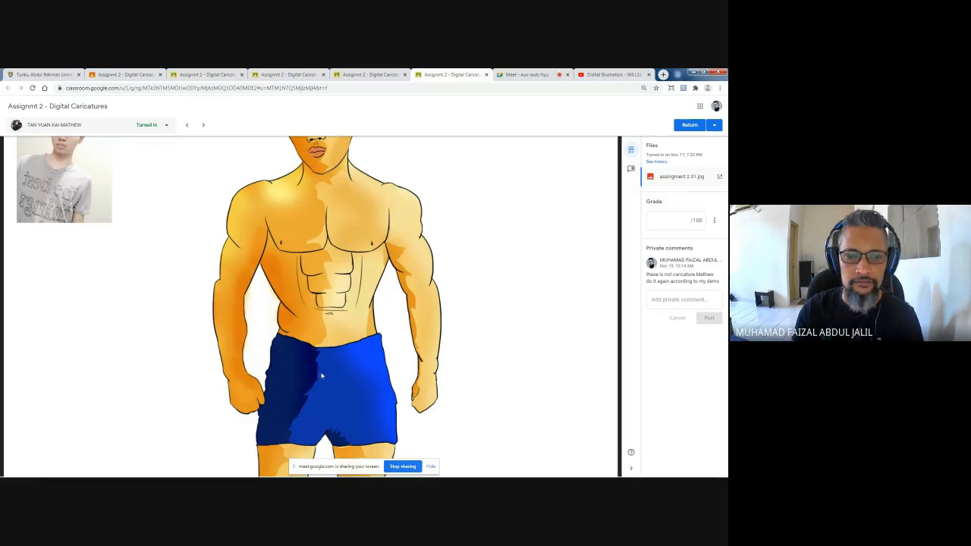
scroll(321, 376, up, 5)
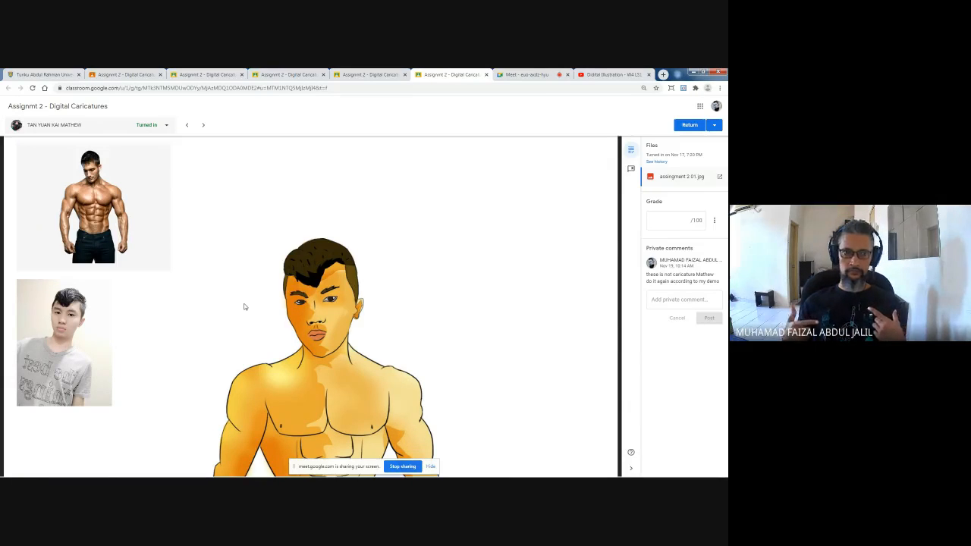
Start a private comment on the submission reading "propotion of the body which you draw / trace is not in right kind of way/methods"
click(715, 299)
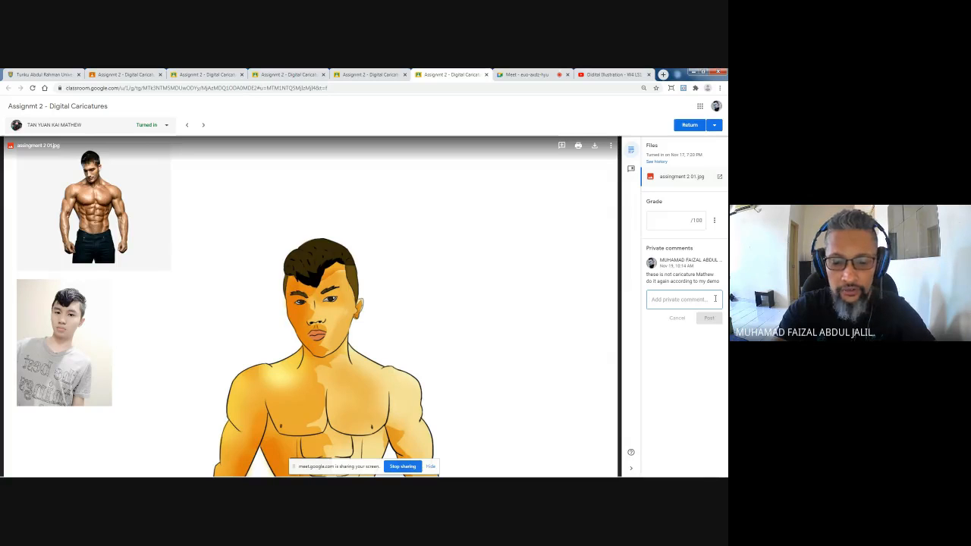
text(propoto)
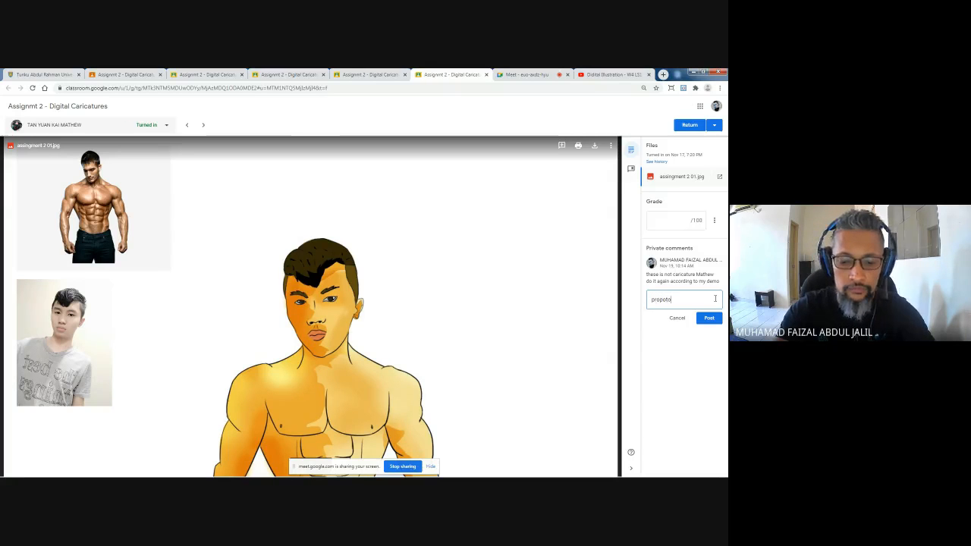
text(n)
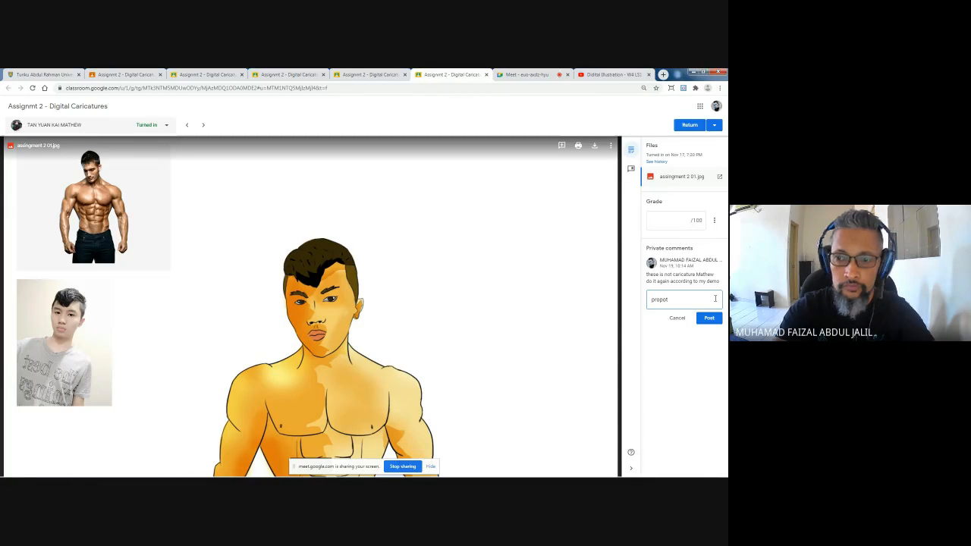
text(on of the)
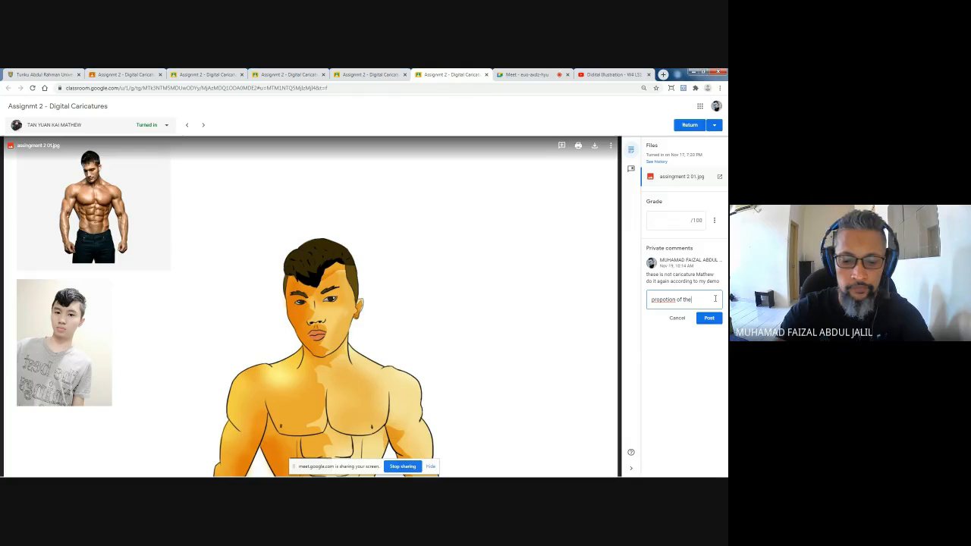
text( body w)
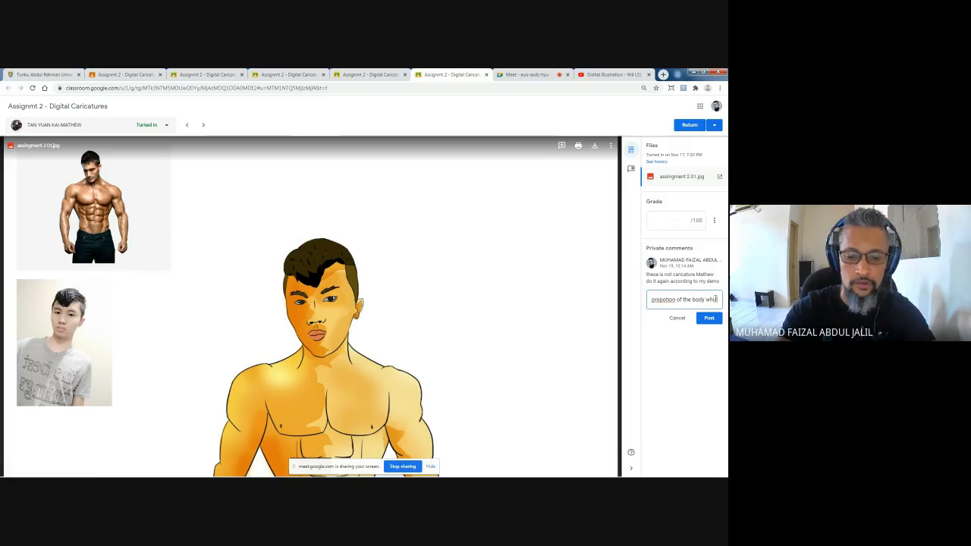
text(hich )
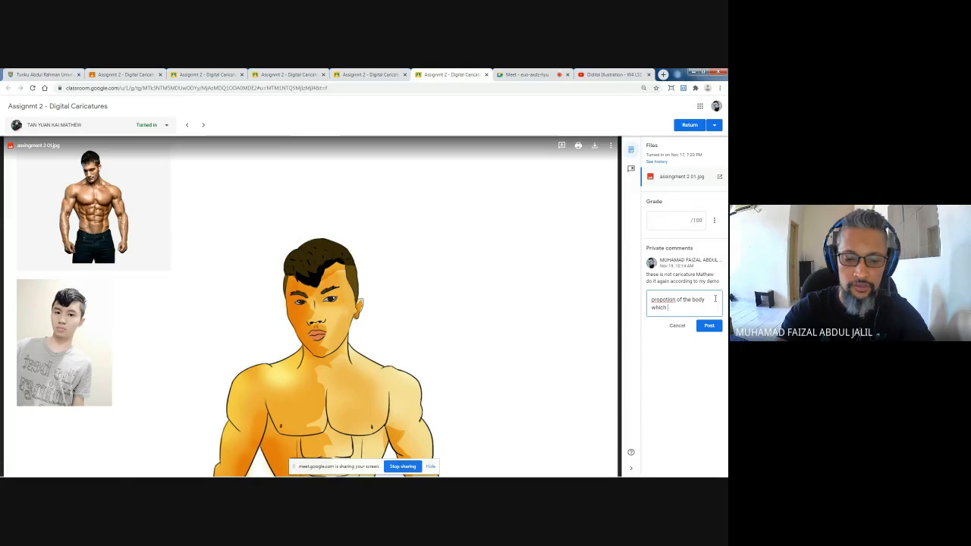
text(you draw )
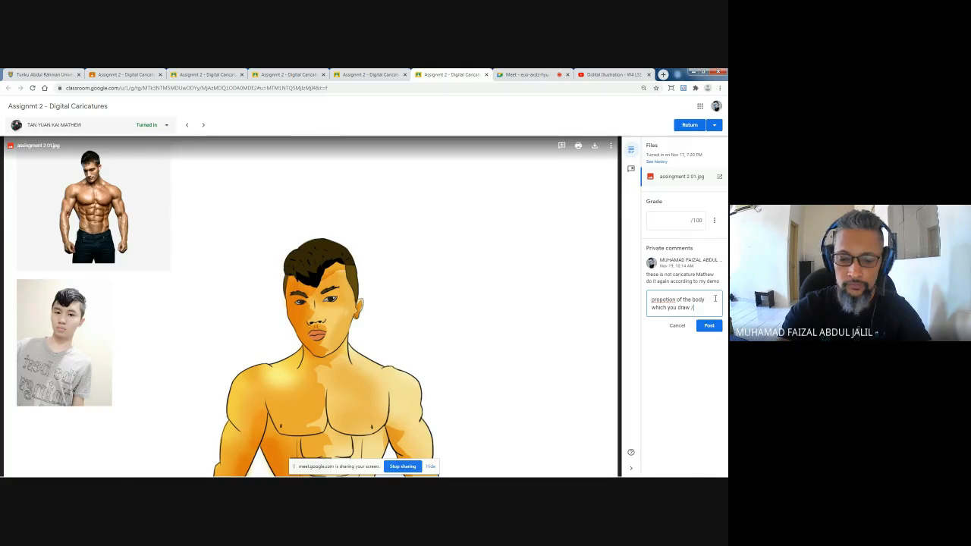
text(/ trc)
key(BackSpace)
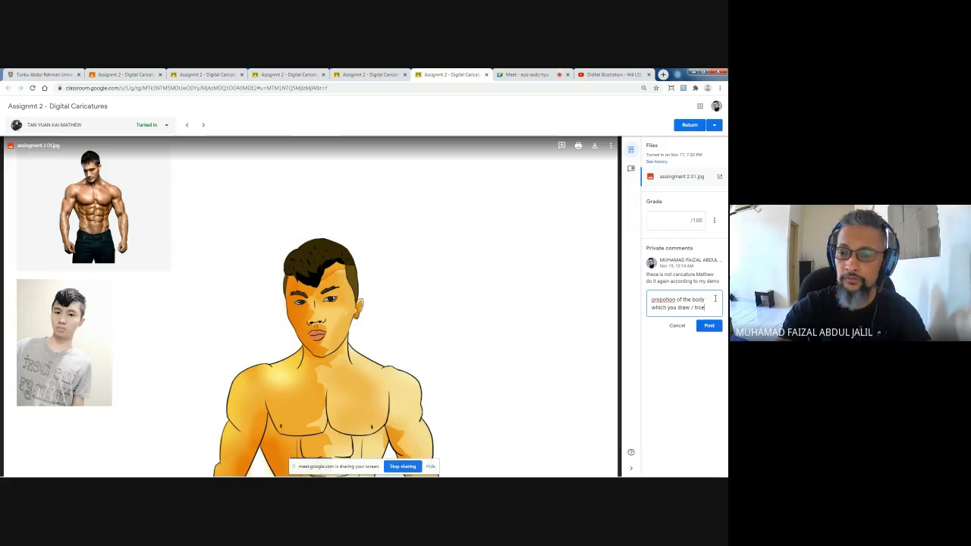
text(ace)
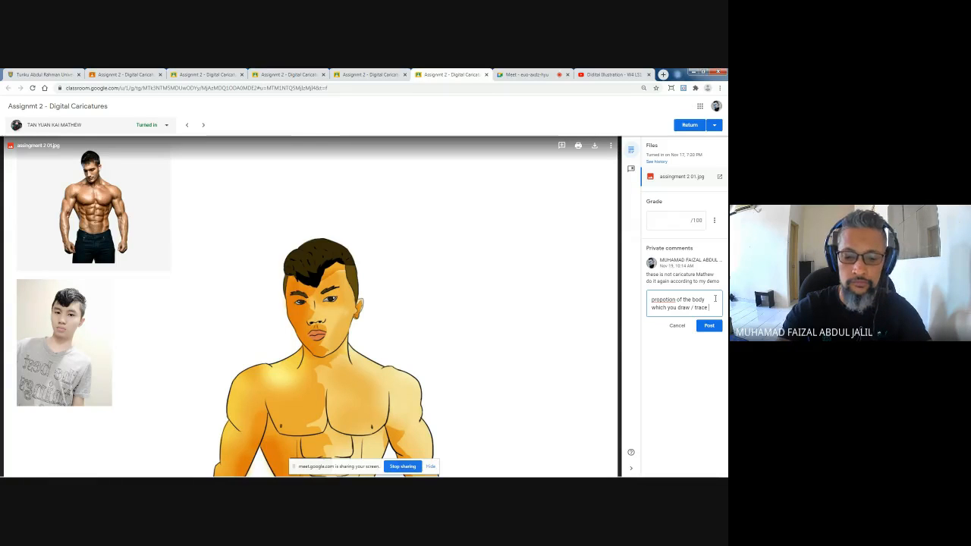
text( is not in)
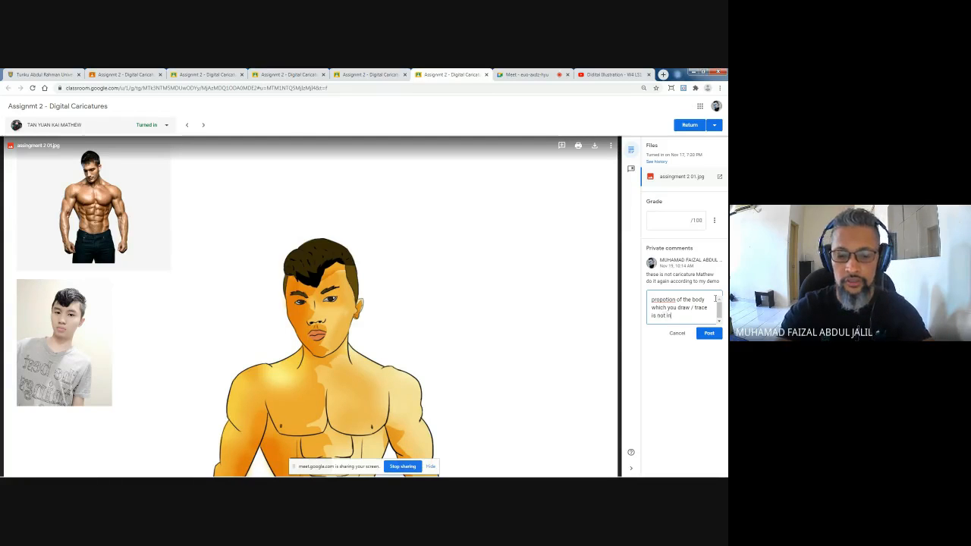
text( right ki)
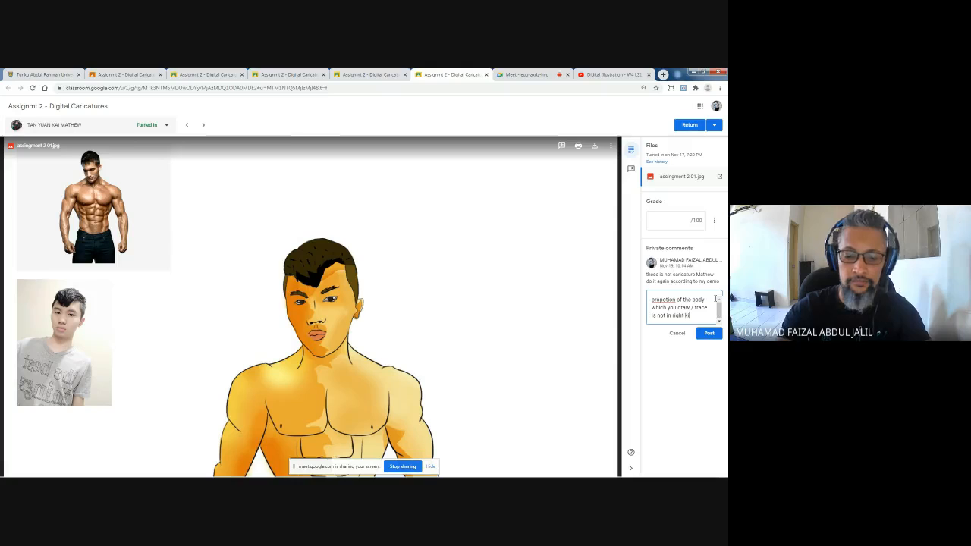
text(nd)
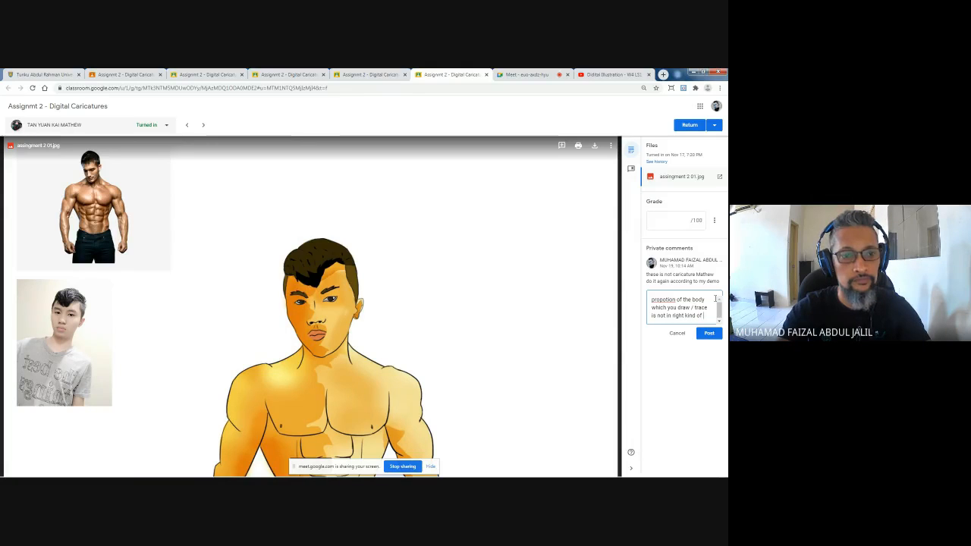
text( of)
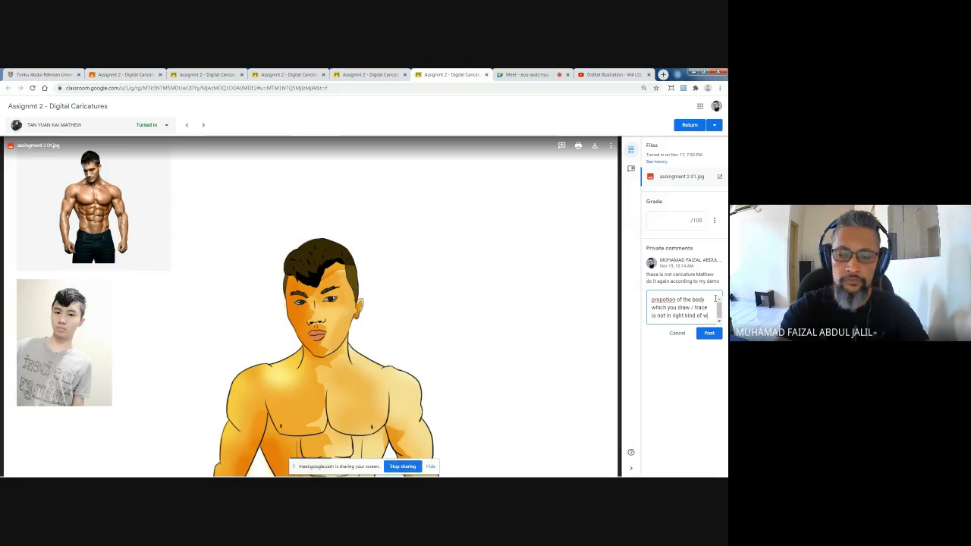
text(ay/me)
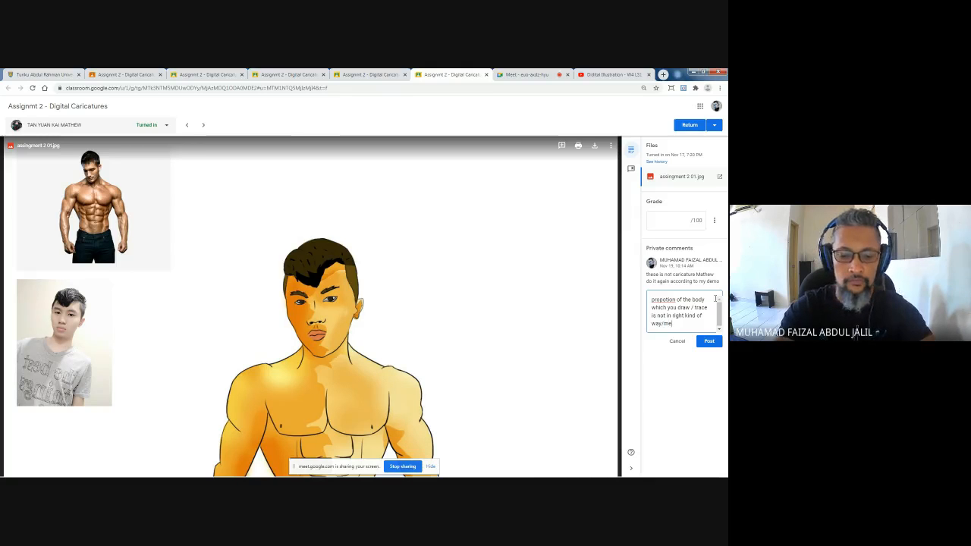
text(thods)
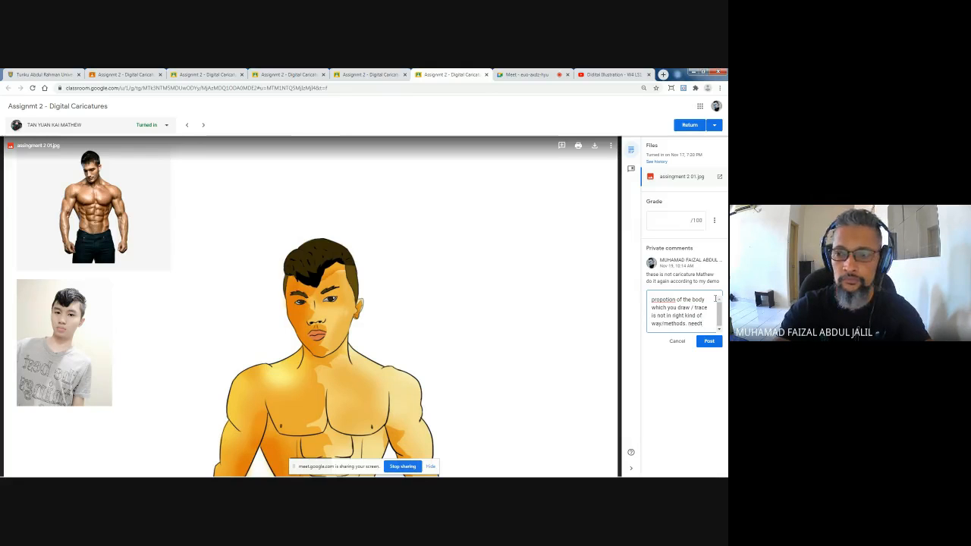
Continue the comment with ". need to improve how you draw them back using the techniques which i have shown." and post it
text(. needt)
key(BackSpace)
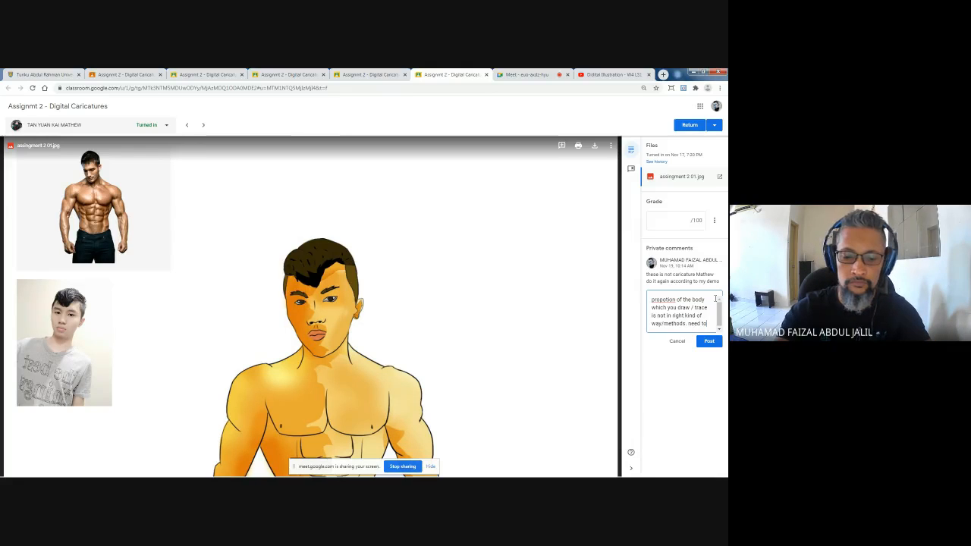
text(to impo)
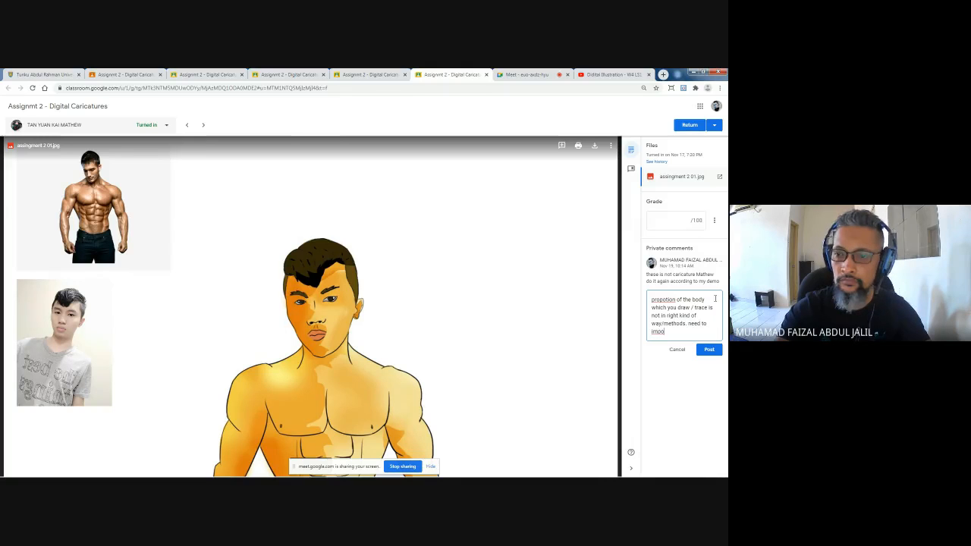
key(BackSpace)
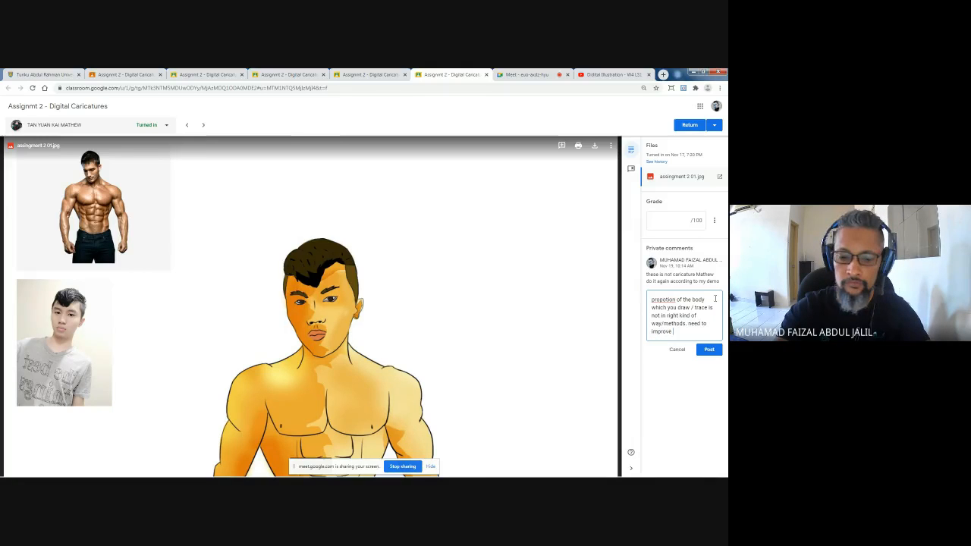
text(rove how yo)
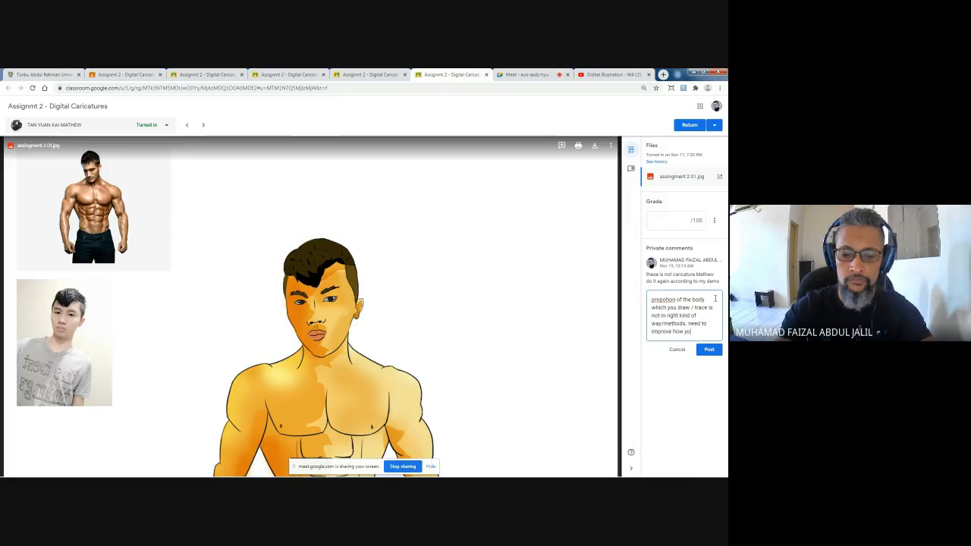
text(u draw them )
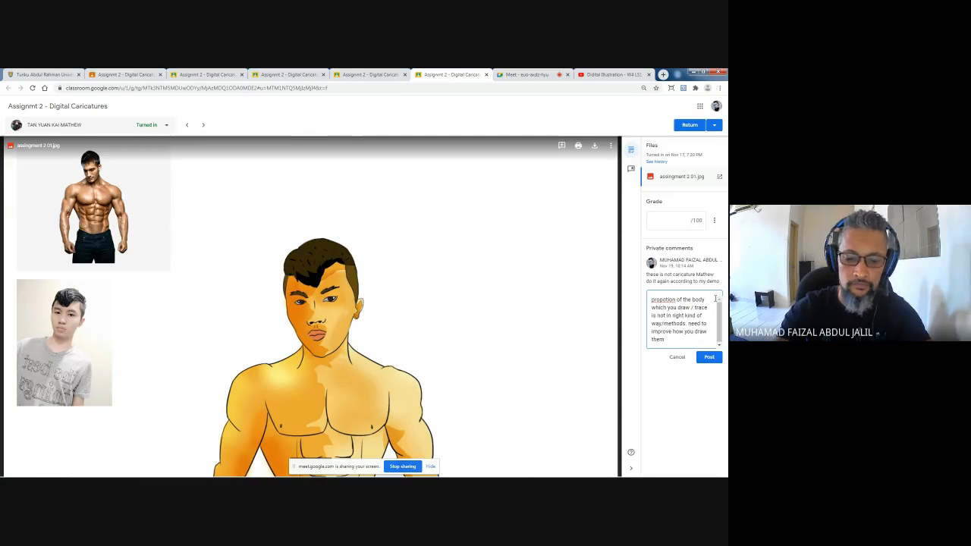
text(back using the t)
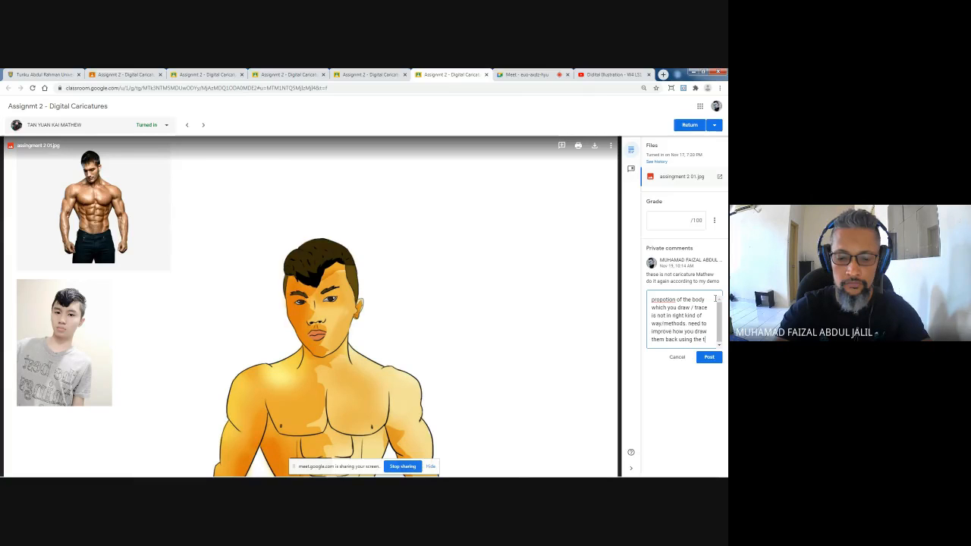
text(echniques which i have)
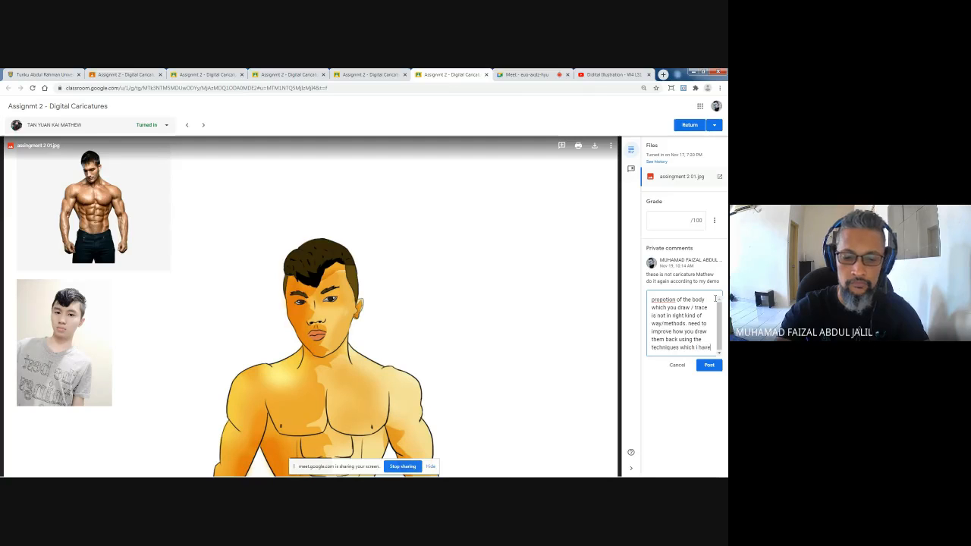
text(s)
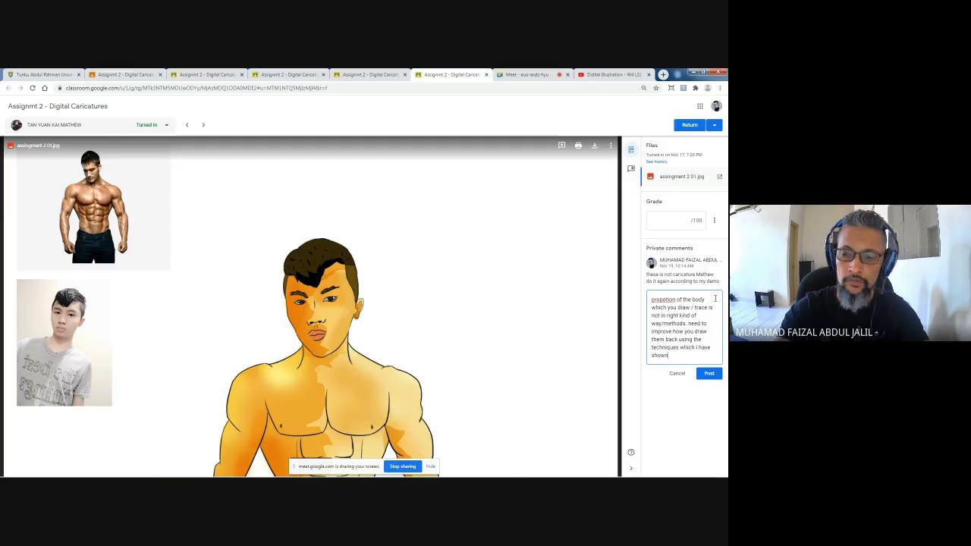
text(hown)
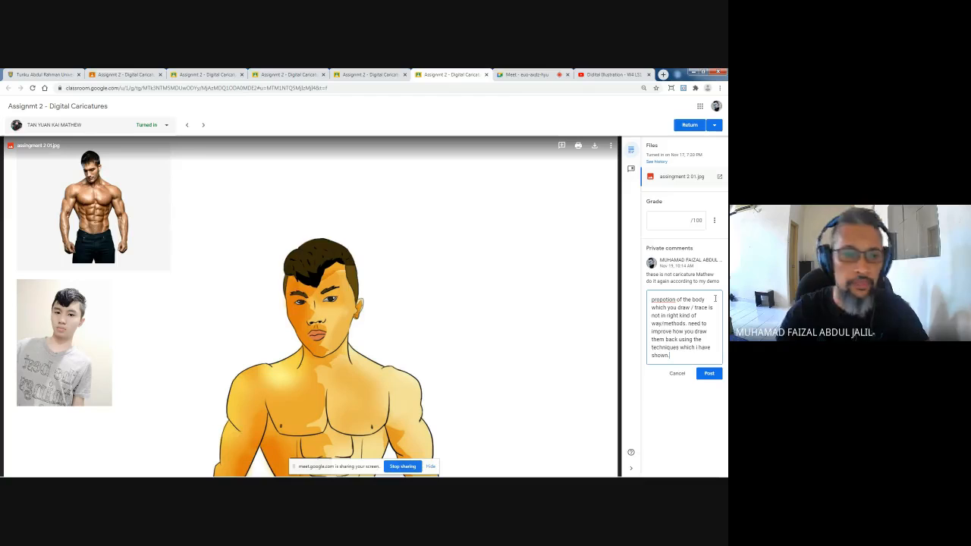
text(.)
click(709, 373)
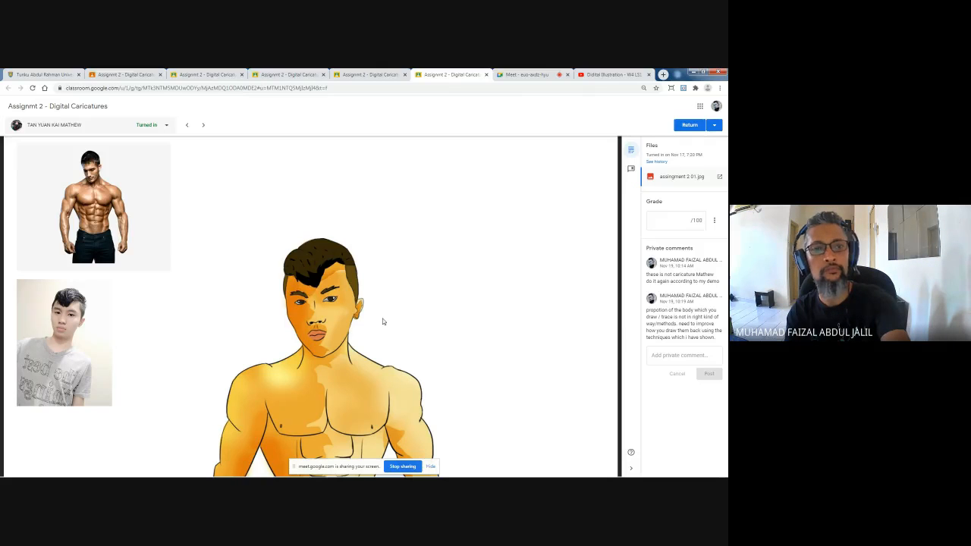
Switch to Photoshop and create a new 1920 x 1080 pixel RGB document at 72 pixels/inch with a white background
mouse_move(261, 475)
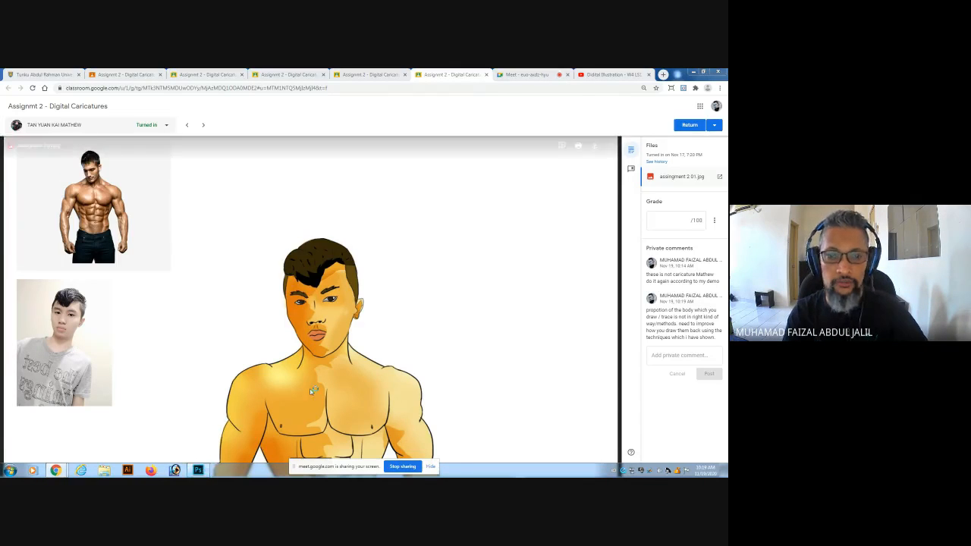
click(520, 75)
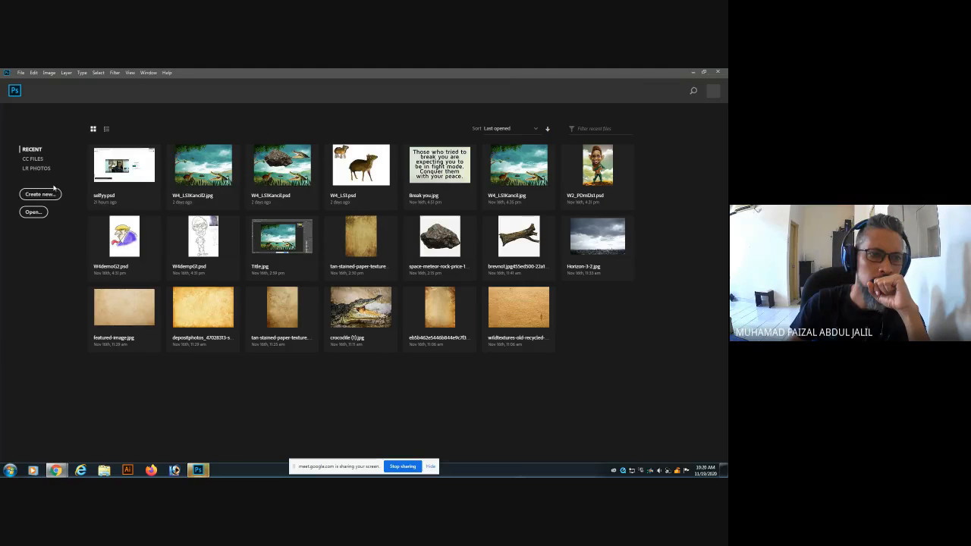
click(53, 195)
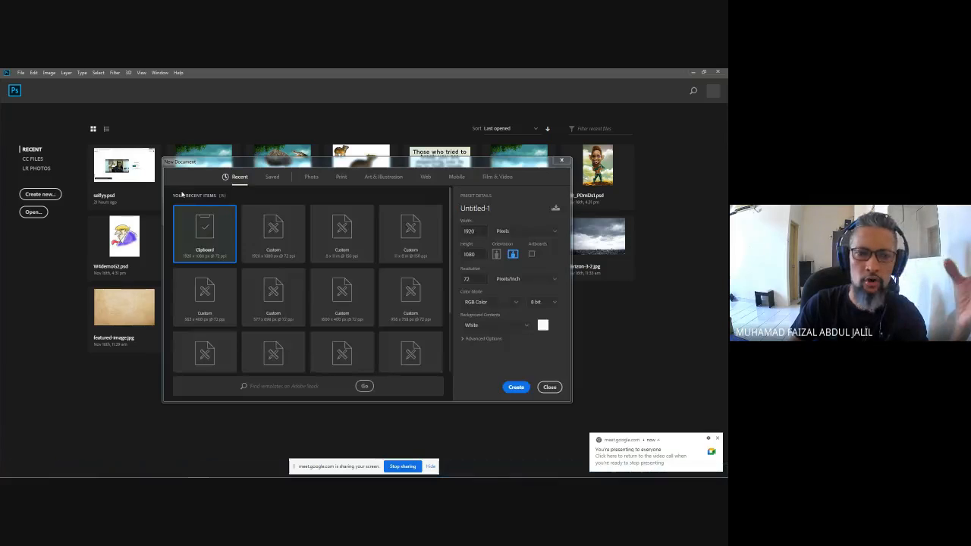
click(516, 388)
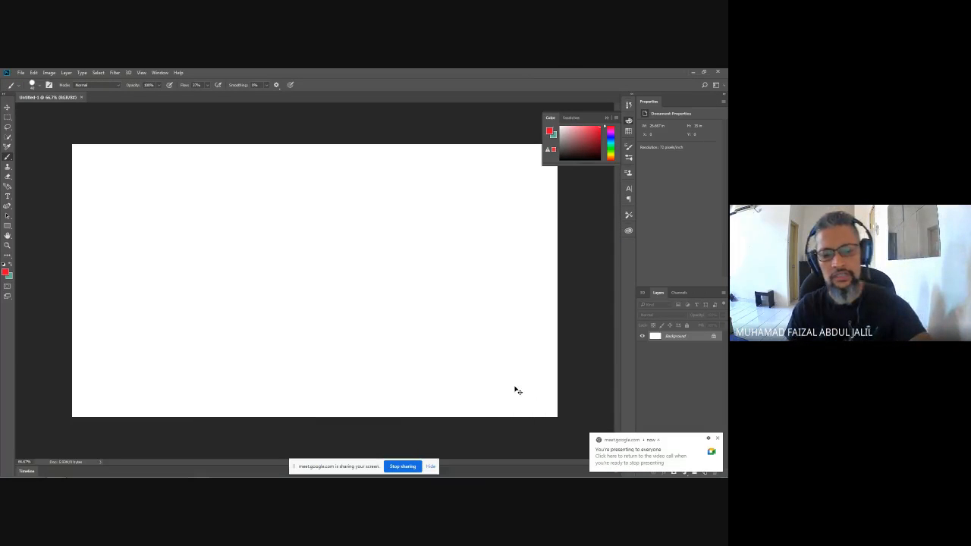
Paste the captured submission page into the blank canvas and choose the Rectangular Marquee tool
key(ctrl+v)
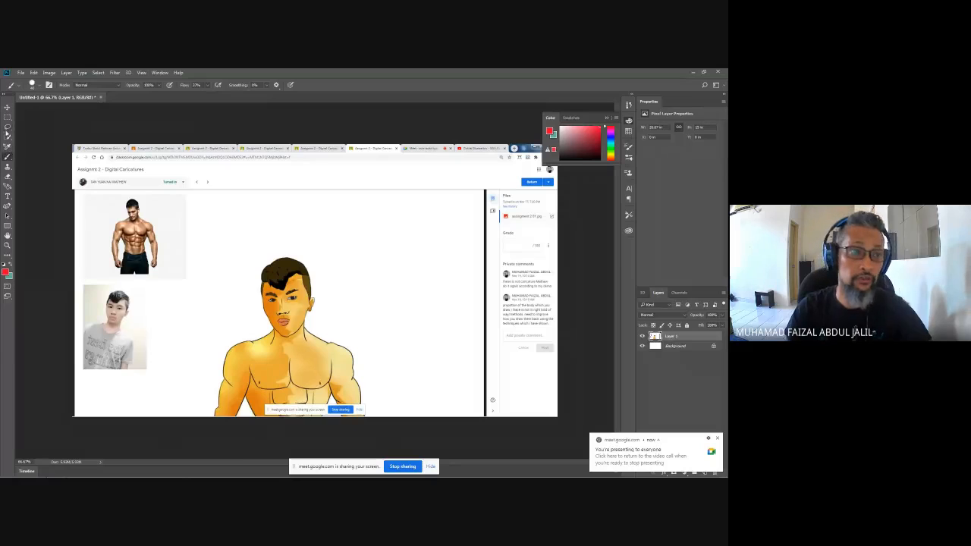
click(8, 118)
drag(99, 194, 168, 274)
key(ctrl+j)
key(ctrl+j)
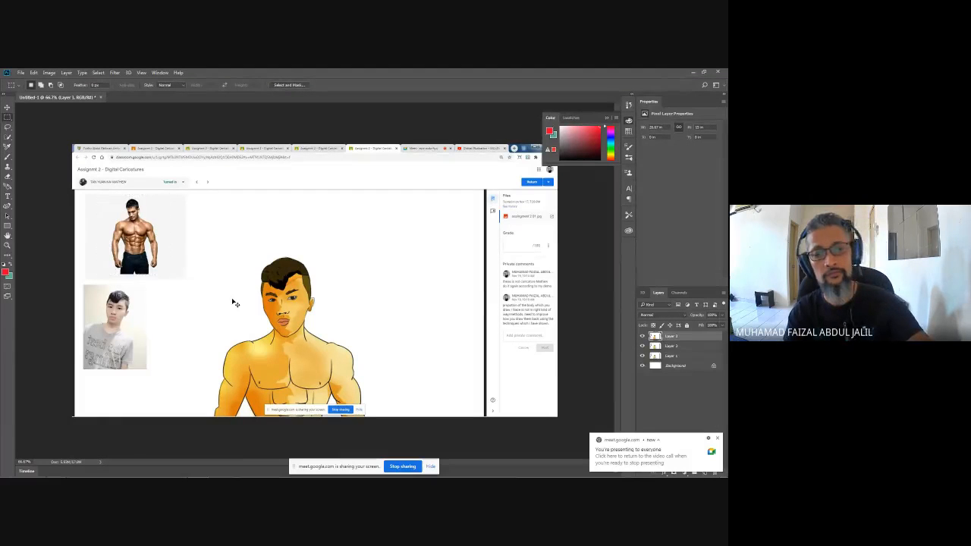
key(ctrl+z)
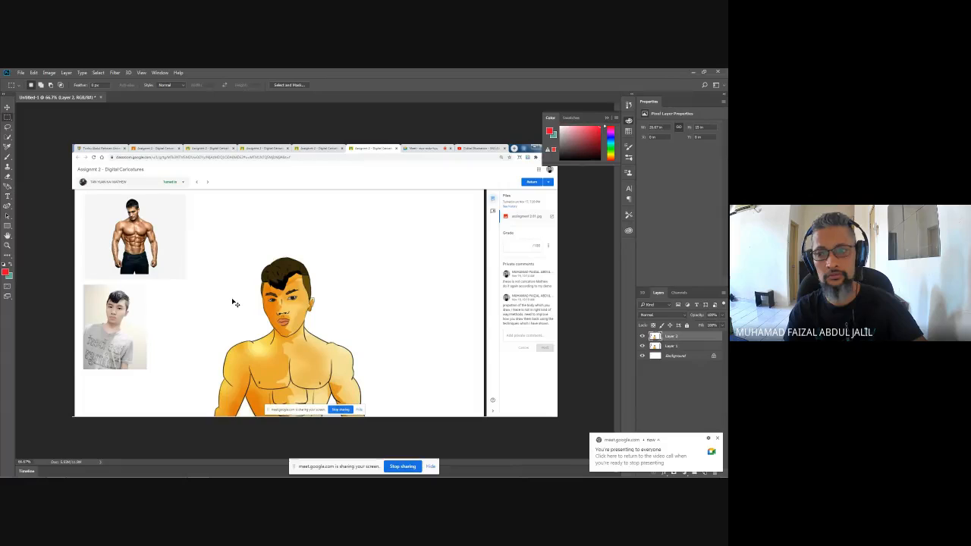
click(716, 473)
Copy the bodybuilder reference photo and the head area of the portrait photo from the pasted screenshot onto two separate layers
click(718, 438)
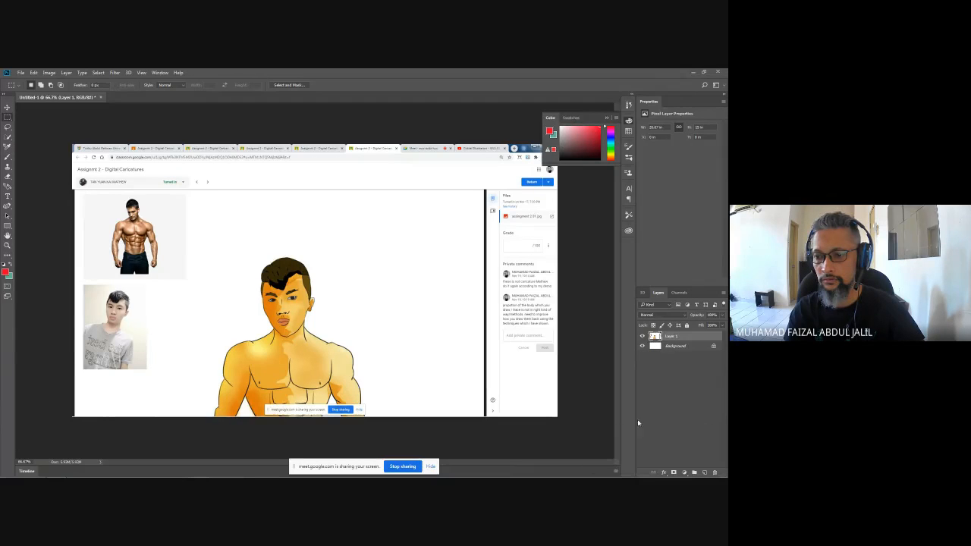
drag(108, 196, 166, 274)
key(ctrl+j)
key(v)
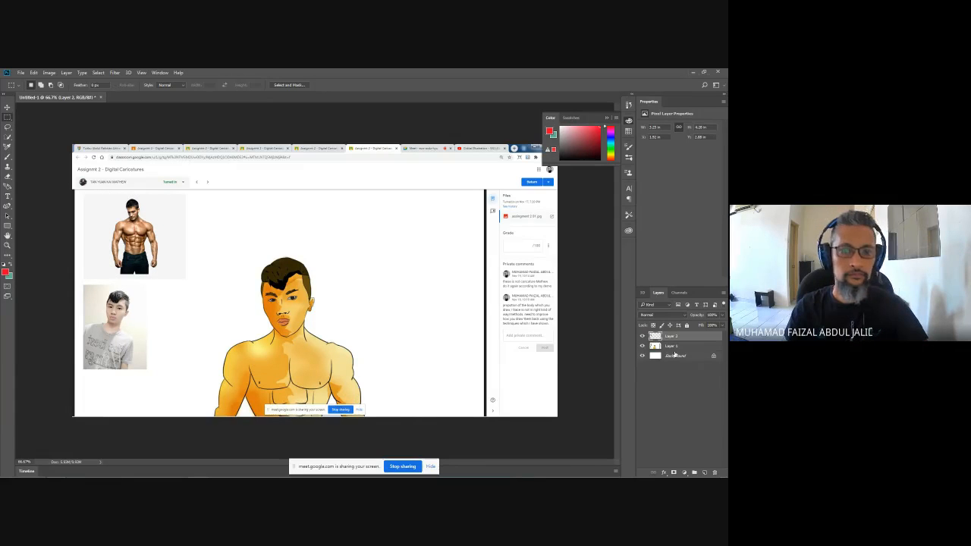
click(696, 347)
drag(96, 287, 136, 334)
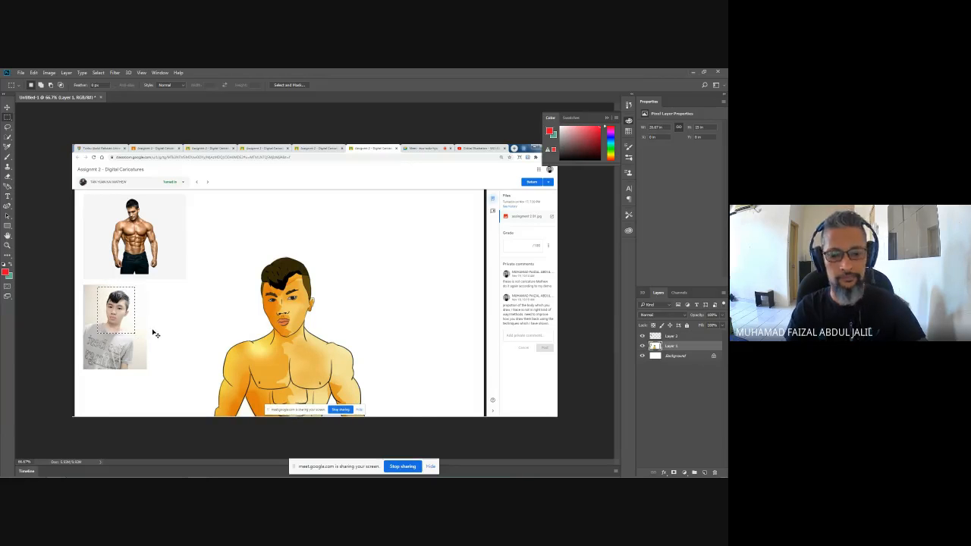
key(ctrl+j)
click(642, 356)
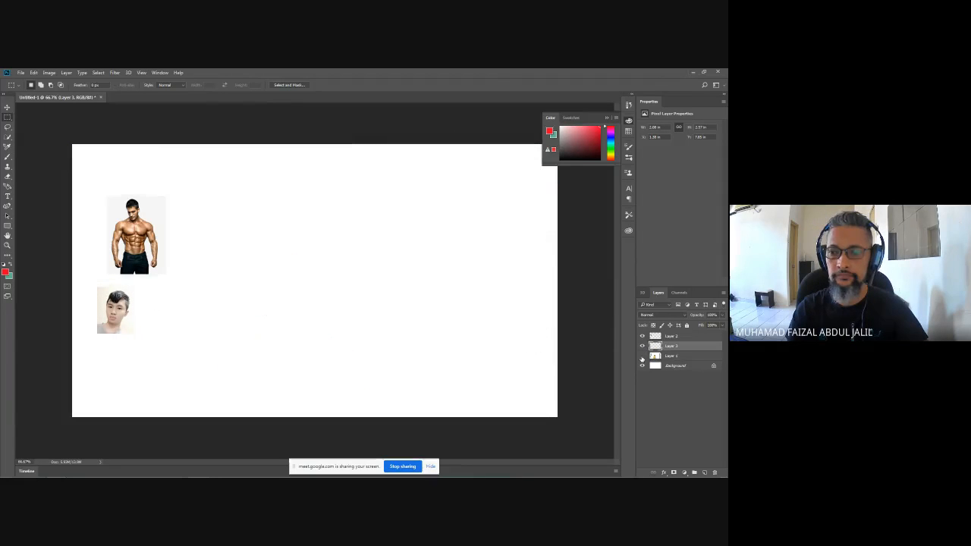
click(642, 356)
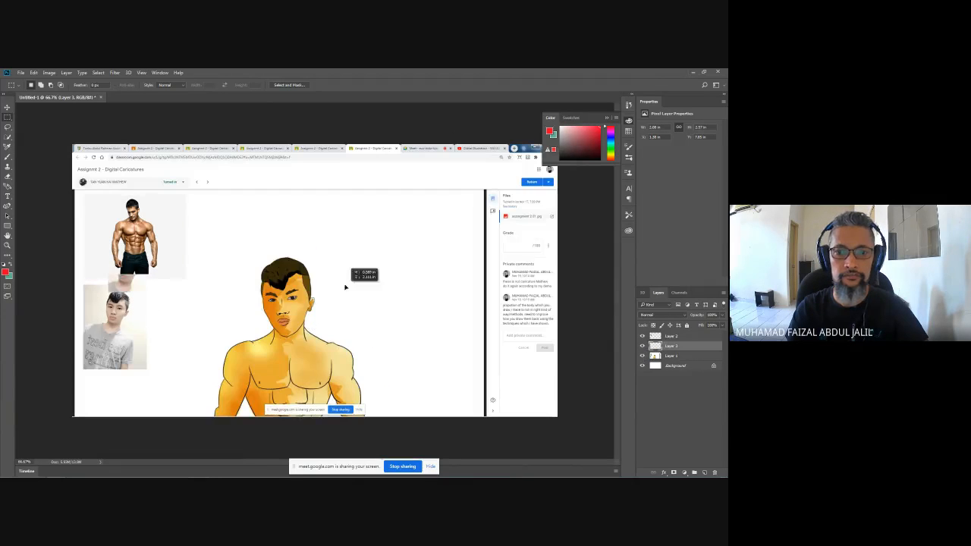
click(710, 355)
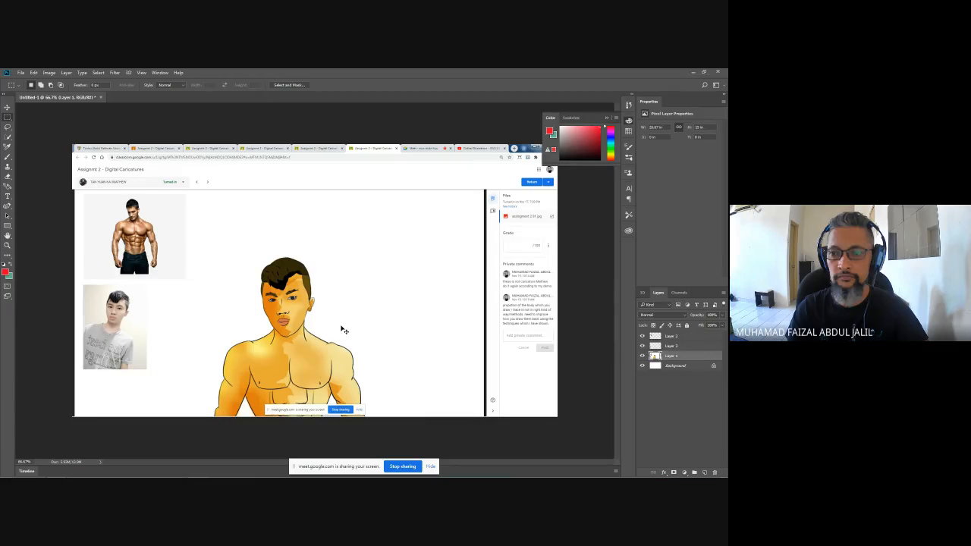
drag(340, 329, 361, 274)
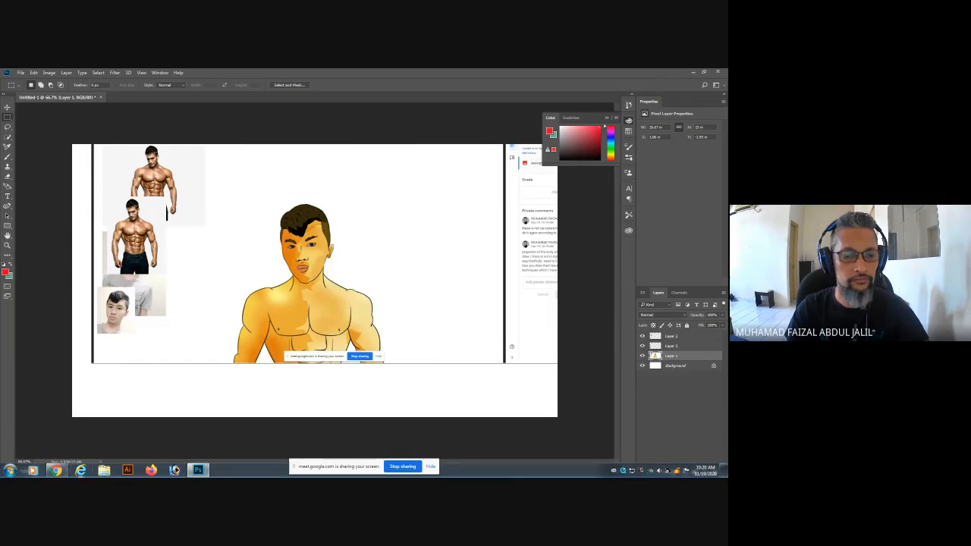
Switch to Chrome to capture the caricature down to its legs from the Google Classroom submission, and paste the capture into the Photoshop document
mouse_move(64, 471)
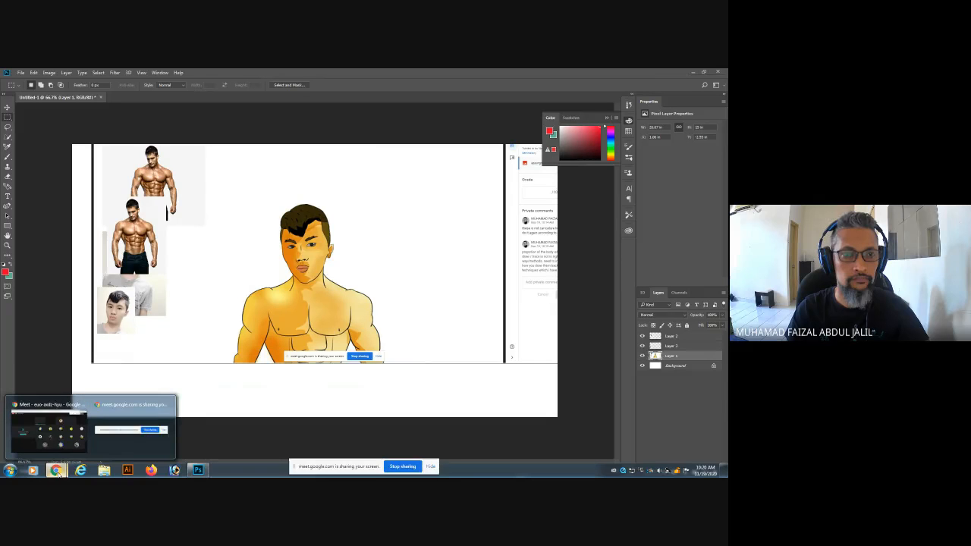
click(49, 427)
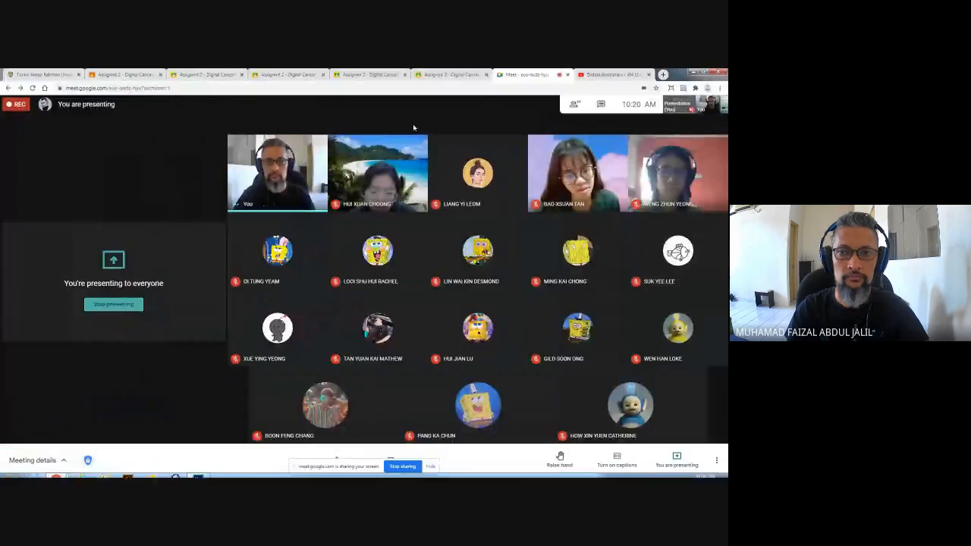
click(447, 74)
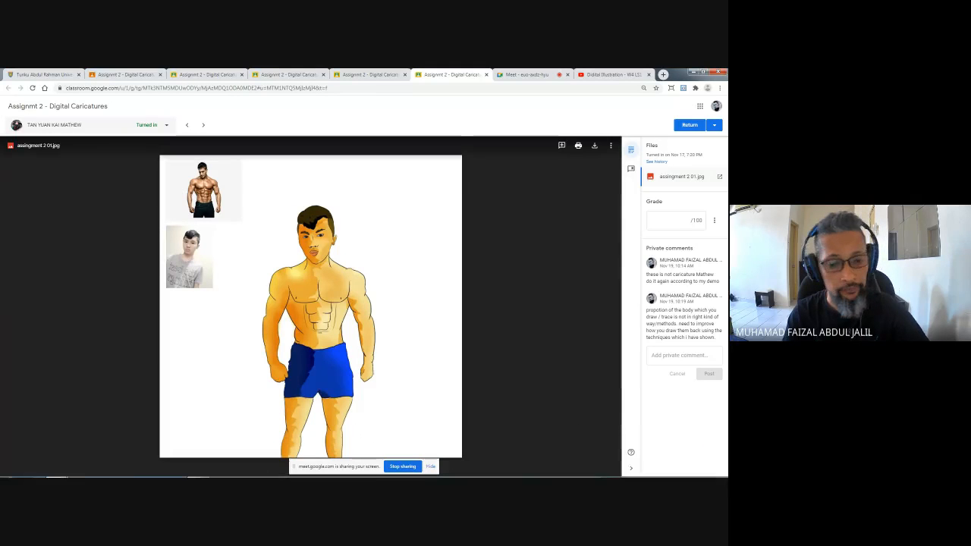
mouse_move(196, 474)
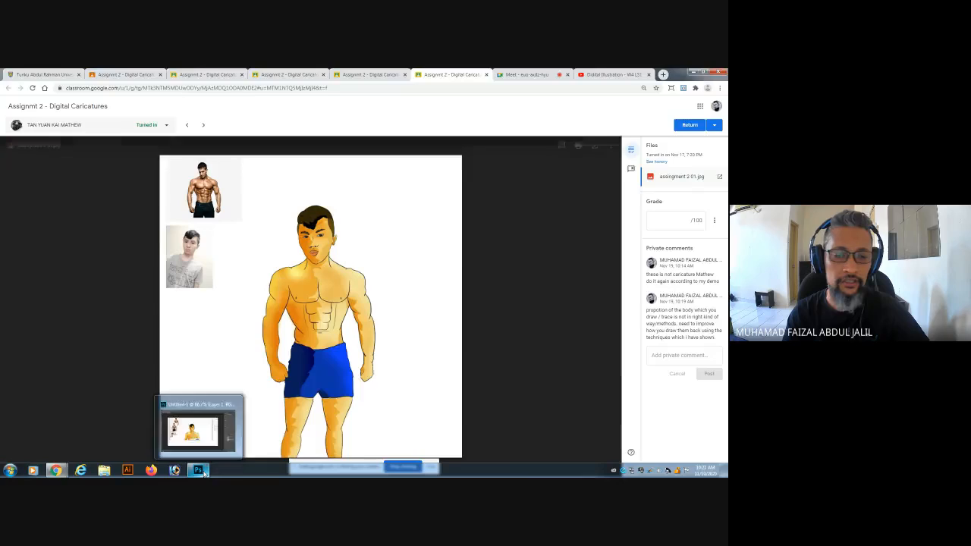
click(197, 471)
key(ctrl+v)
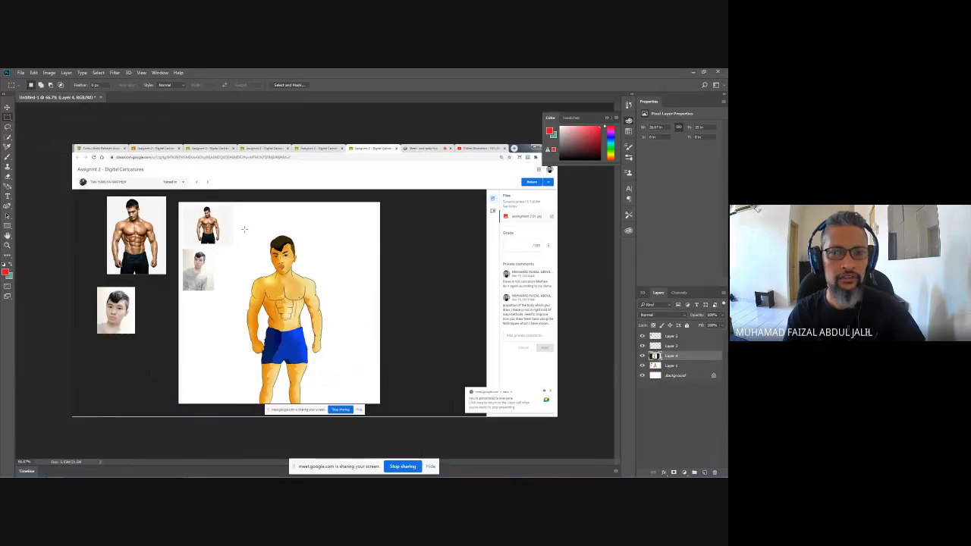
Copy the drawn figure from the new screenshot onto its own layer and delete both screenshot layers
drag(242, 230, 335, 403)
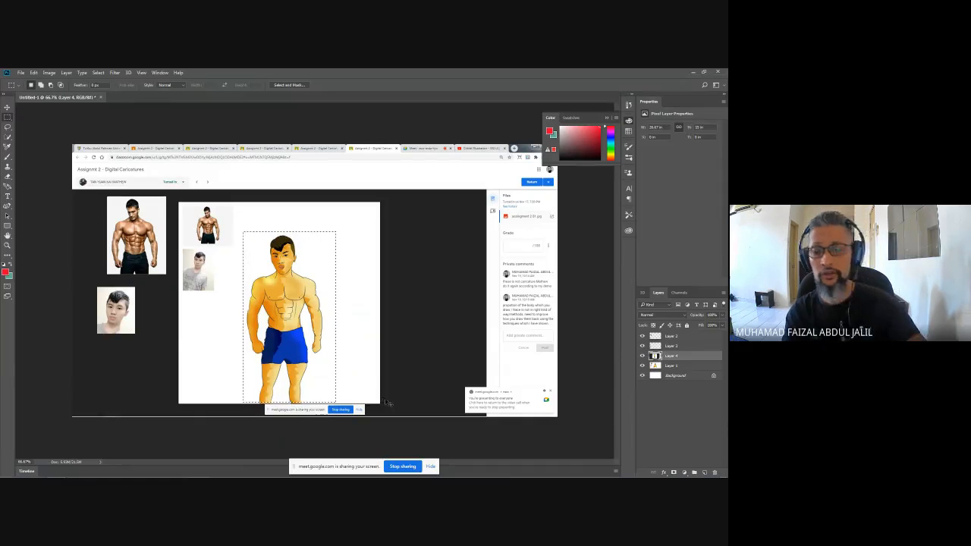
key(ctrl+j)
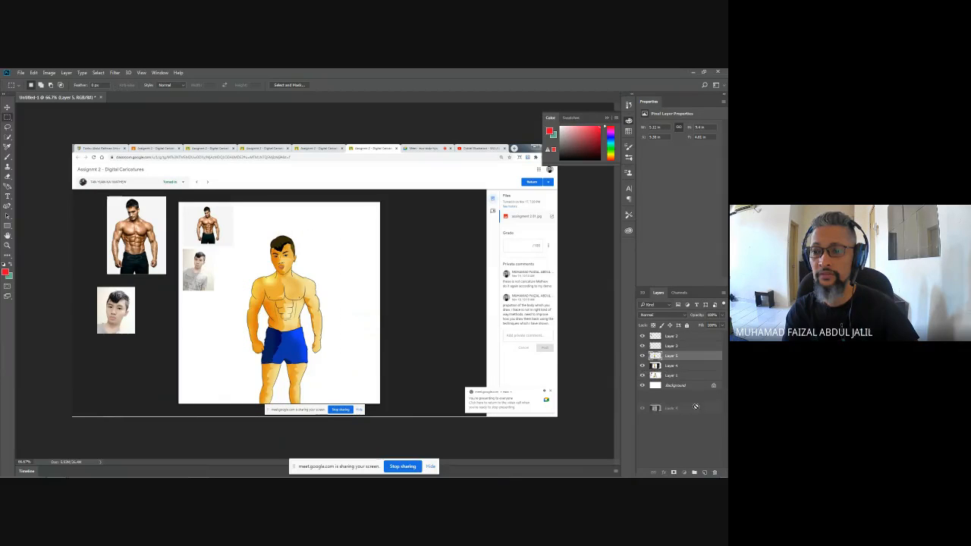
drag(715, 474, 714, 472)
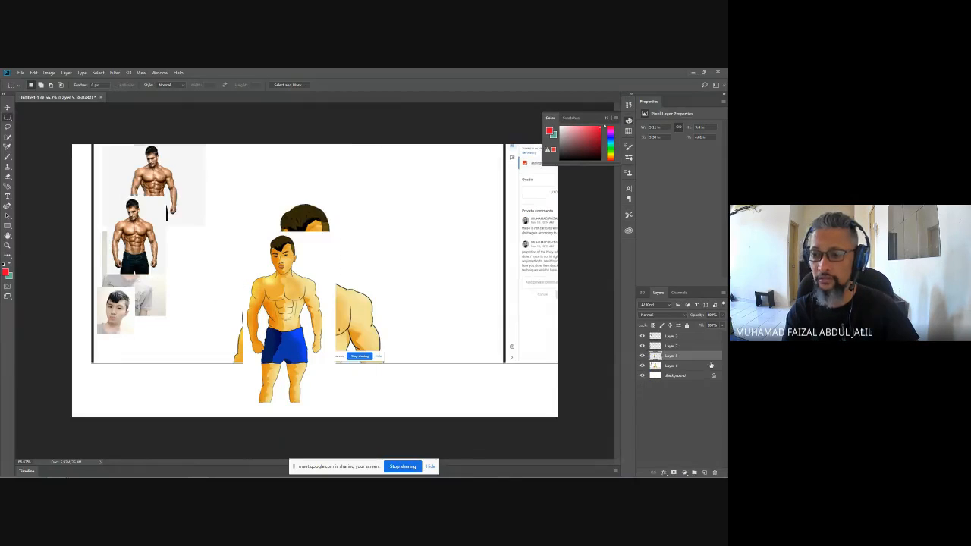
drag(709, 367, 713, 472)
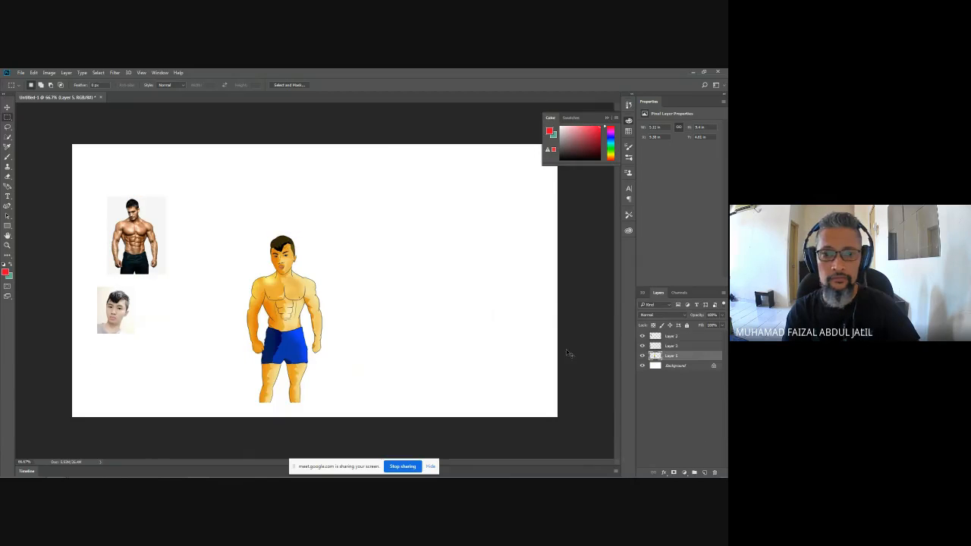
Move the drawn figure to the right side of the canvas and place the small portrait photo above its head
key(v)
drag(291, 291, 494, 259)
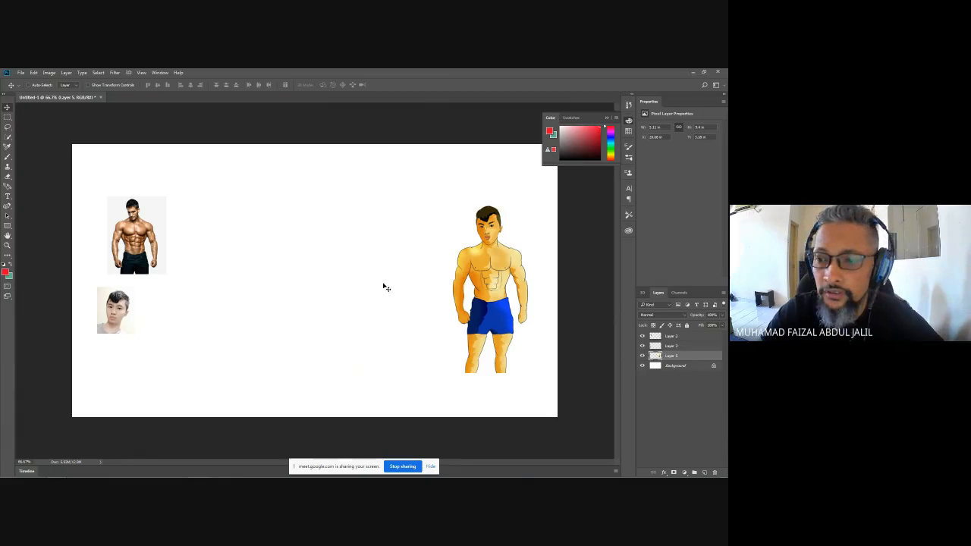
ctrl+click(121, 311)
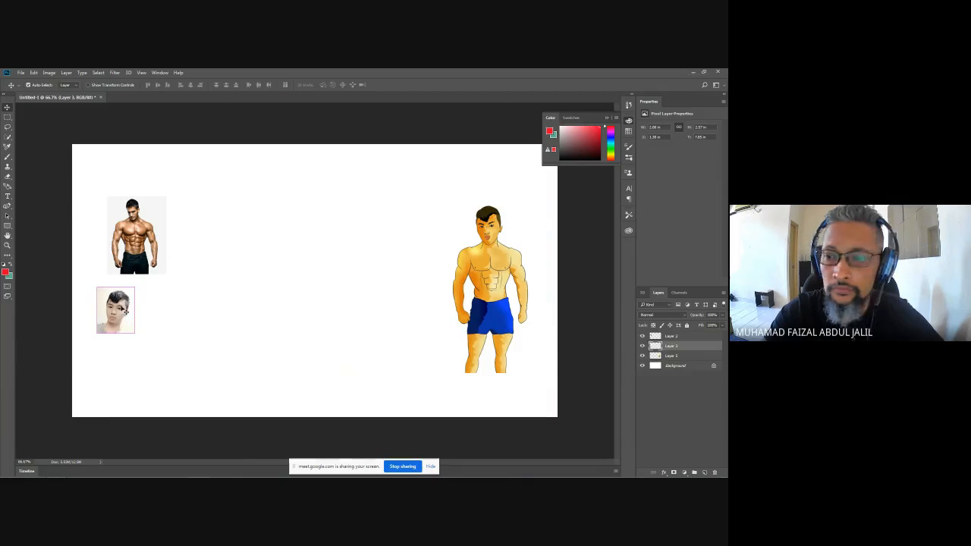
drag(121, 311, 345, 149)
Enlarge a duplicate of the portrait to roughly three times its size, tilt it about 17° counter-clockwise, and position it at the canvas's upper centre
key(ctrl+t)
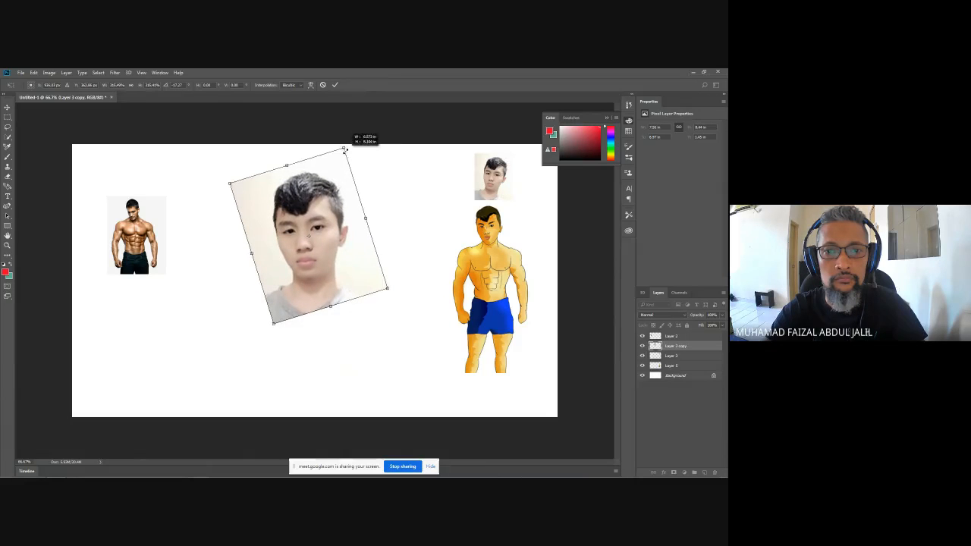
key(Return)
drag(332, 243, 330, 230)
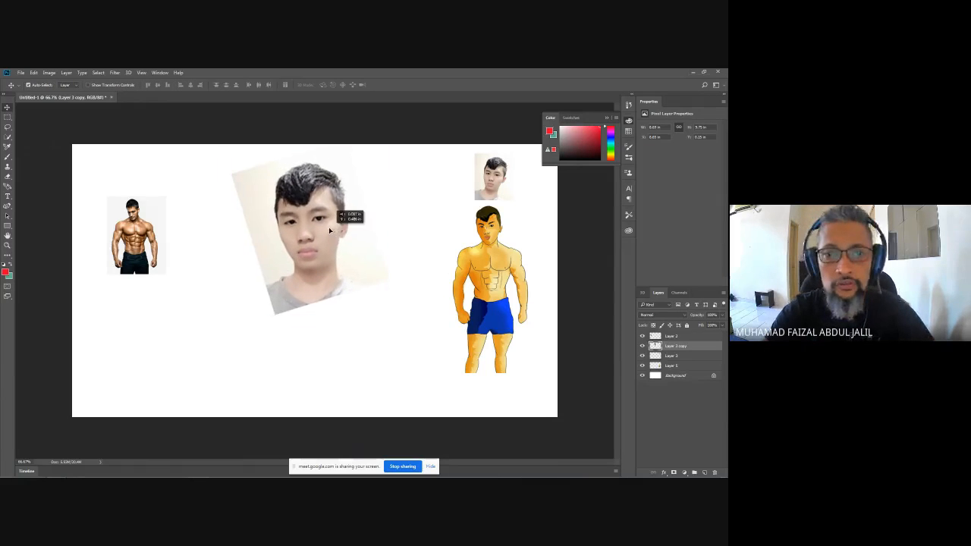
Place the bodybuilder photo beside the small portrait, and scale a duplicate of it to about 200% over the lower part of the enlarged portrait
click(141, 244)
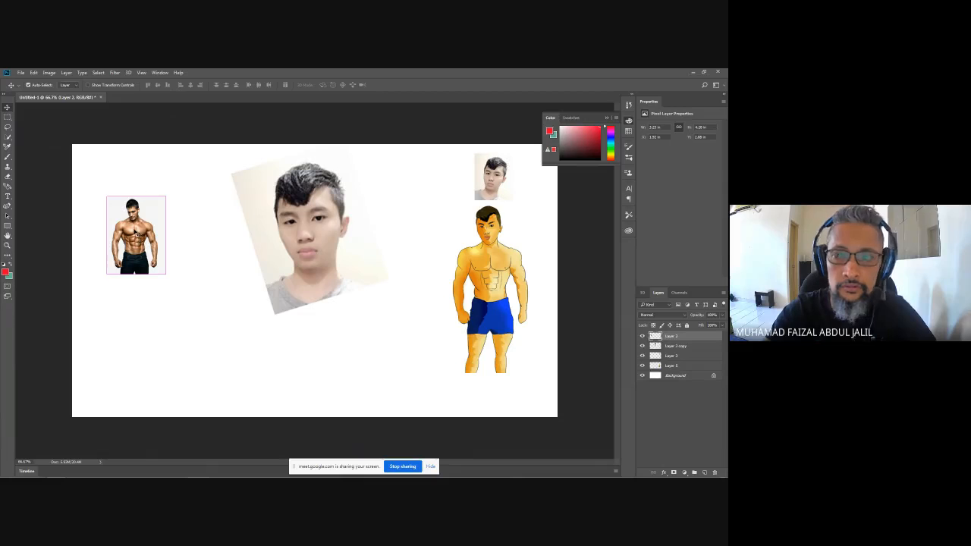
drag(133, 229, 288, 324)
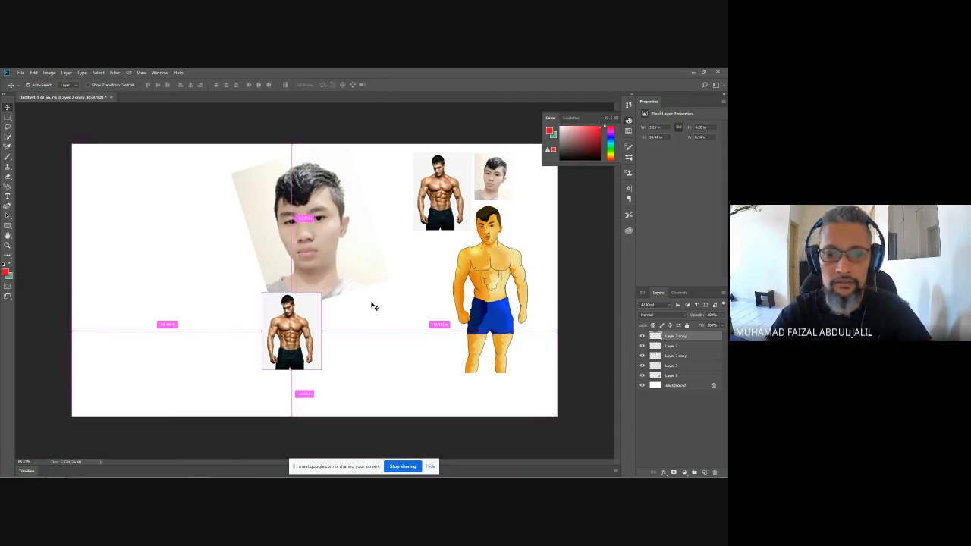
key(ctrl+t)
drag(323, 293, 379, 210)
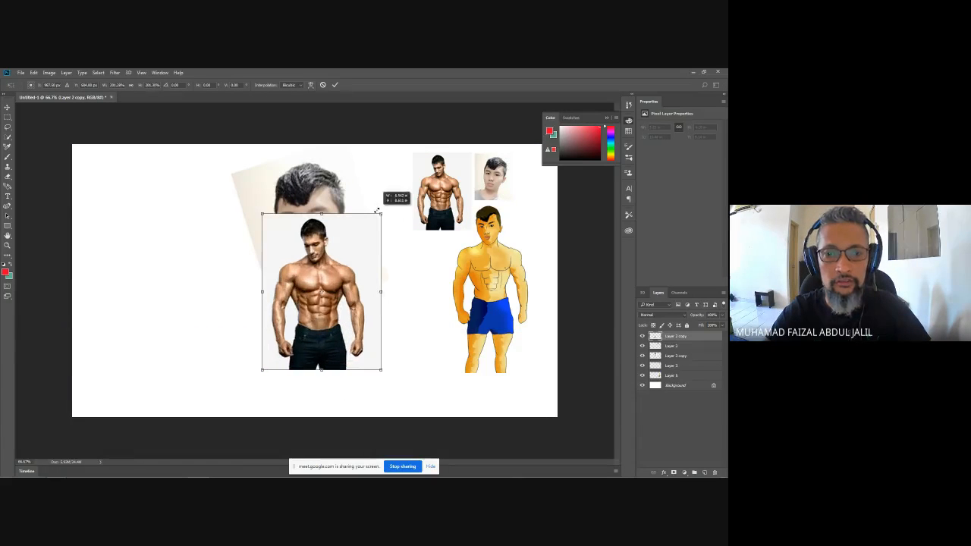
key(Return)
Lasso the bodybuilder's head on the enlarged body photo, delete it, and clear the selection
key(l)
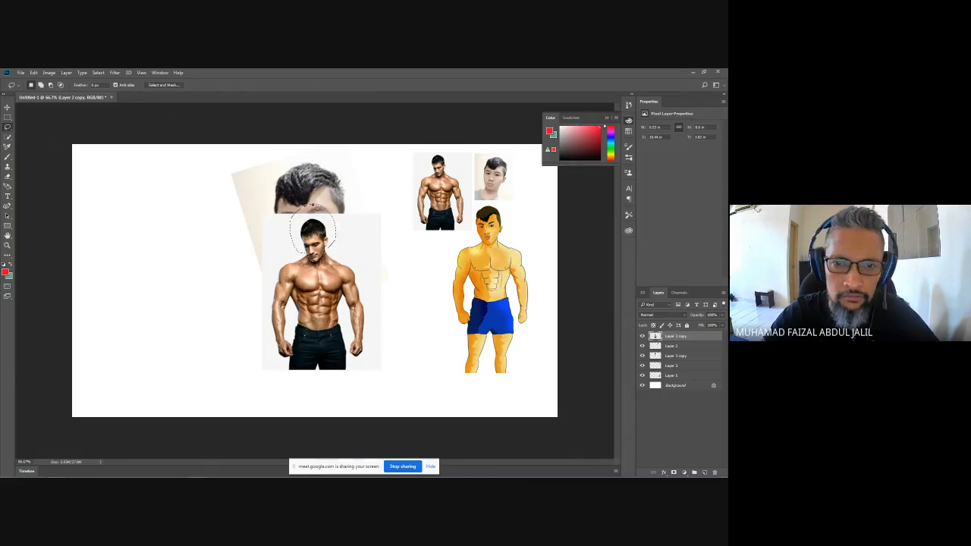
scroll(332, 249, up, 5)
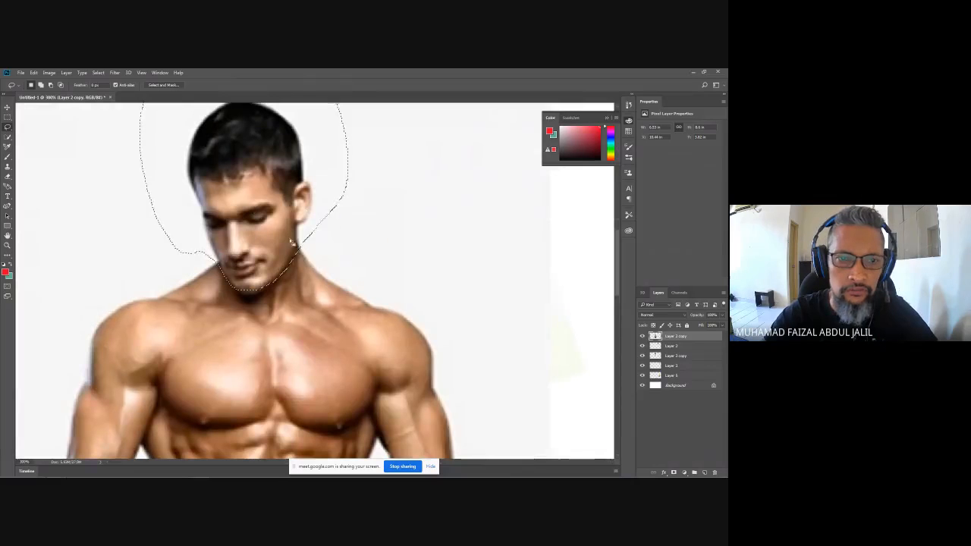
key(Delete)
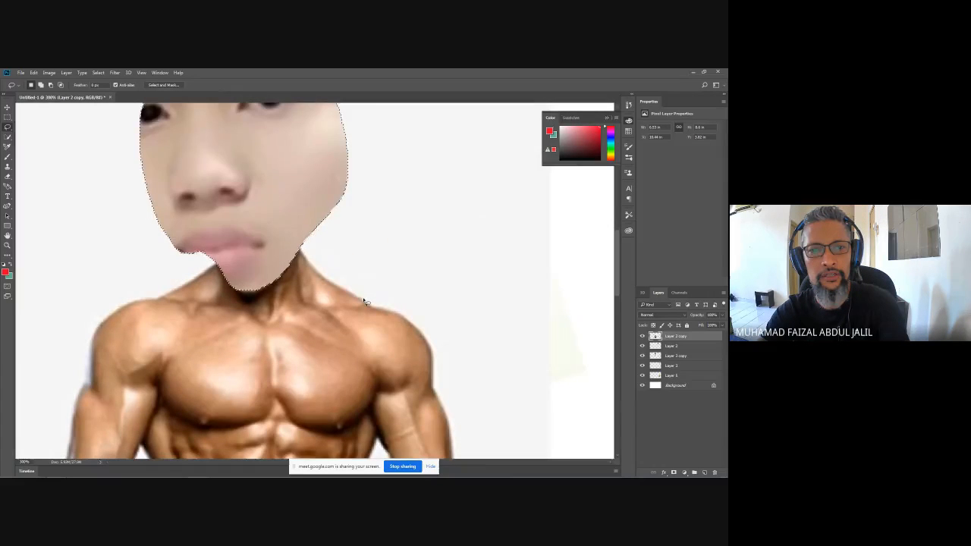
scroll(364, 302, down, 5)
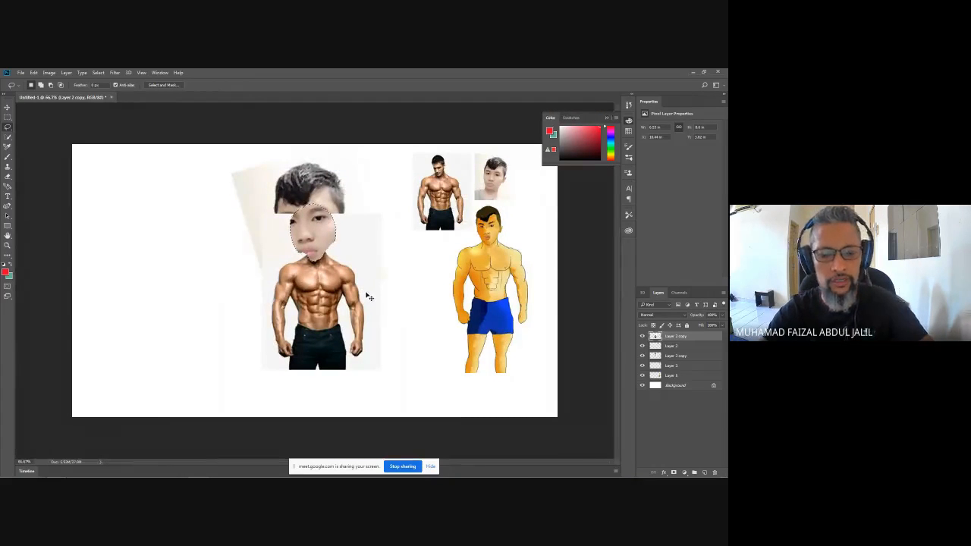
key(ctrl+d)
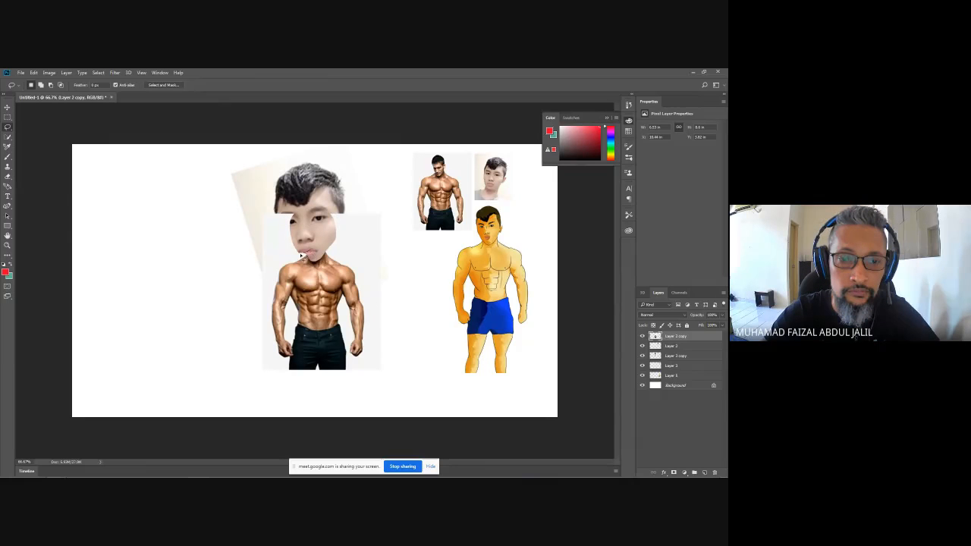
Delete the background along both sides of the enlarged torso with the Lasso tool and move its layer beneath the enlarged portrait
mouse_move(276, 357)
mouse_down()
mouse_move(240, 283)
mouse_move(292, 195)
mouse_move(303, 258)
mouse_up()
key(Delete)
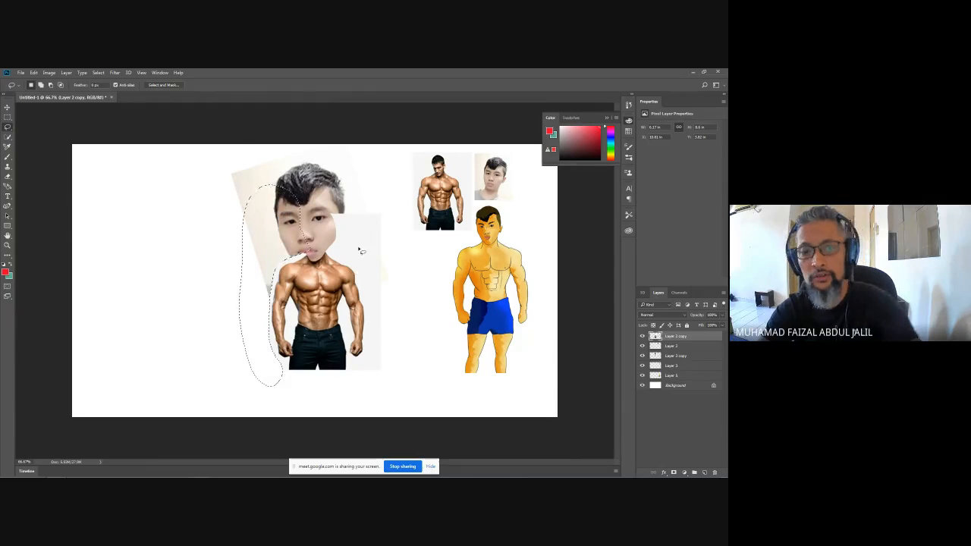
key(ctrl+d)
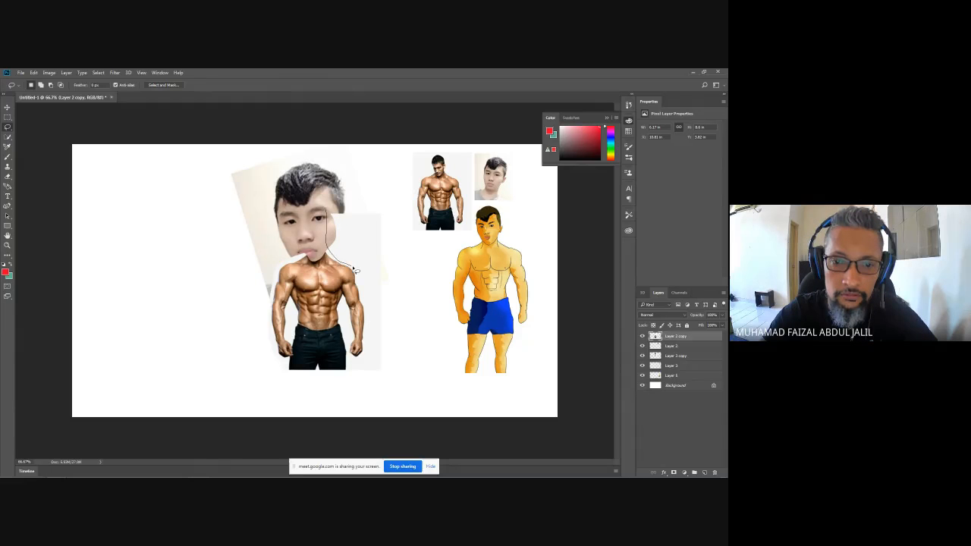
mouse_move(365, 375)
mouse_down()
mouse_move(400, 228)
mouse_move(364, 194)
mouse_move(331, 200)
mouse_up()
key(Delete)
key(ctrl+d)
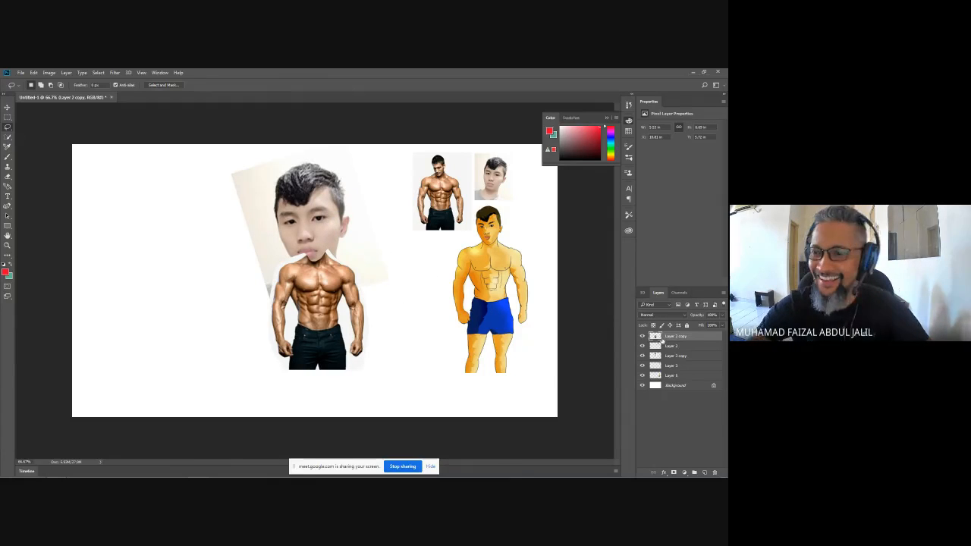
drag(674, 336, 673, 361)
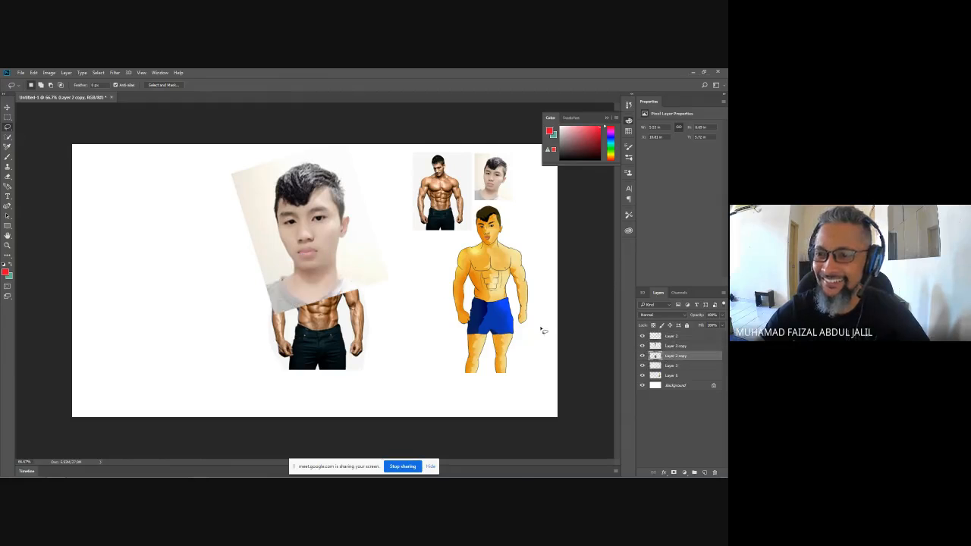
Lasso the head on the enlarged portrait, copy it to its own layer, and delete the full enlarged portrait layer
click(672, 346)
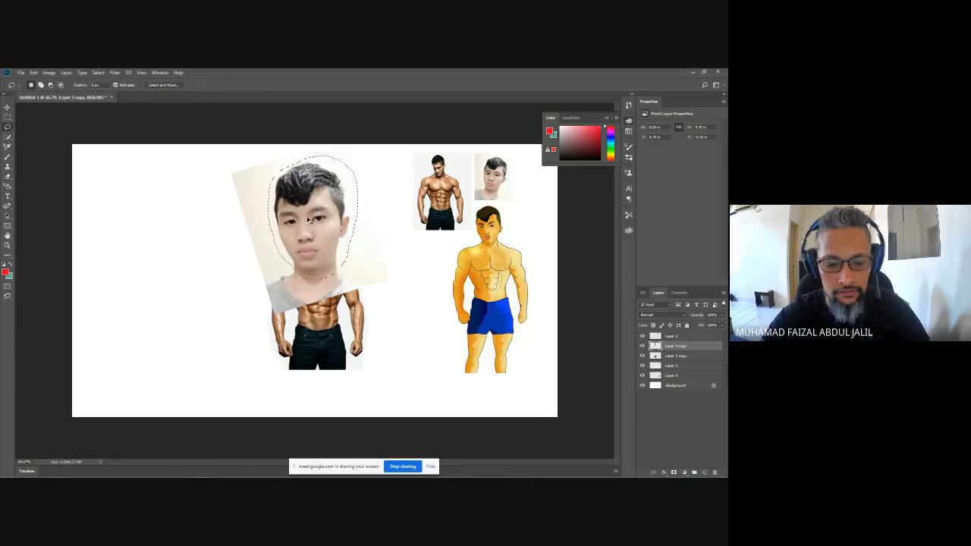
key(ctrl+j)
click(675, 355)
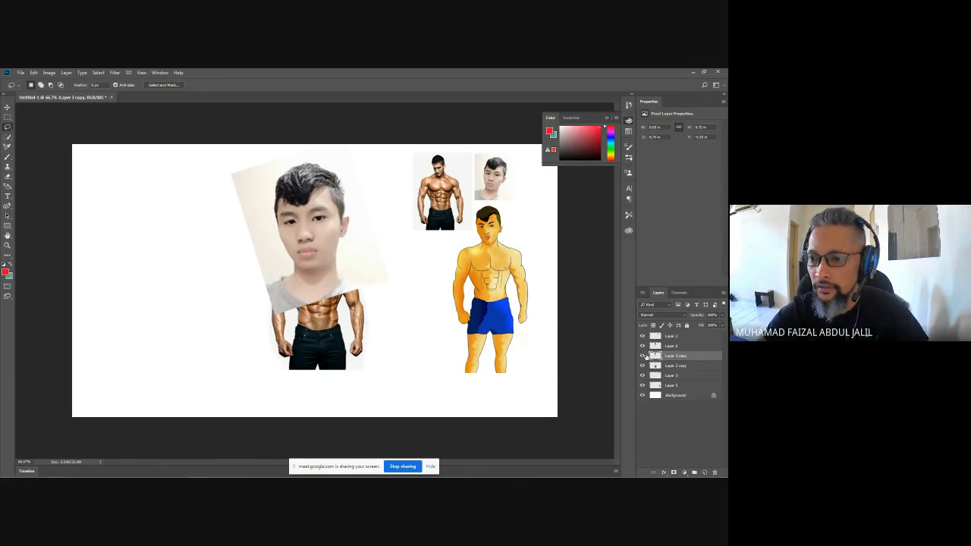
click(642, 355)
drag(706, 430, 714, 473)
Move the body down and slightly left beneath the chin, and nudge the cut-out head slightly to align it over the body
drag(343, 228, 321, 236)
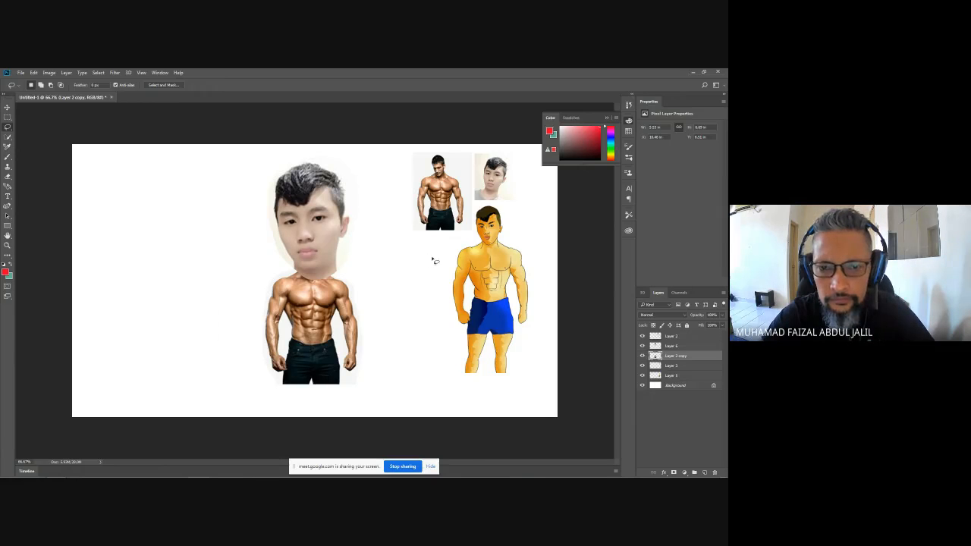
click(667, 345)
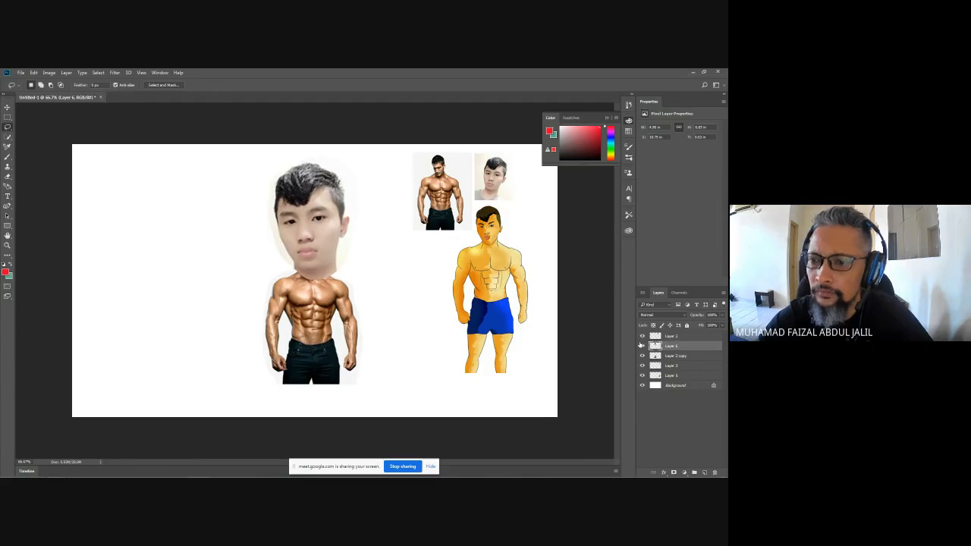
click(641, 345)
click(641, 345)
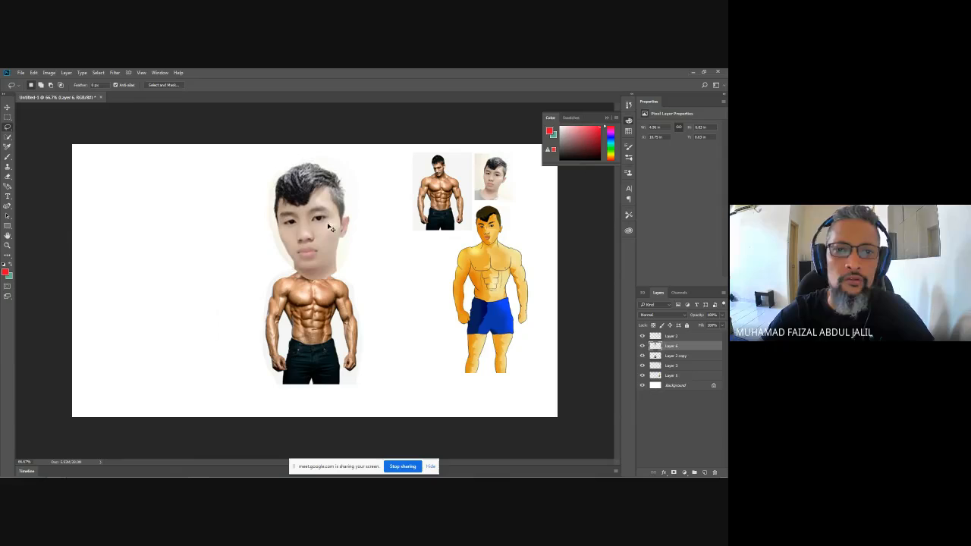
mouse_move(330, 227)
mouse_down()
mouse_move(370, 205)
mouse_move(320, 220)
mouse_move(326, 188)
mouse_move(327, 225)
mouse_up()
scroll(333, 262, up, 1)
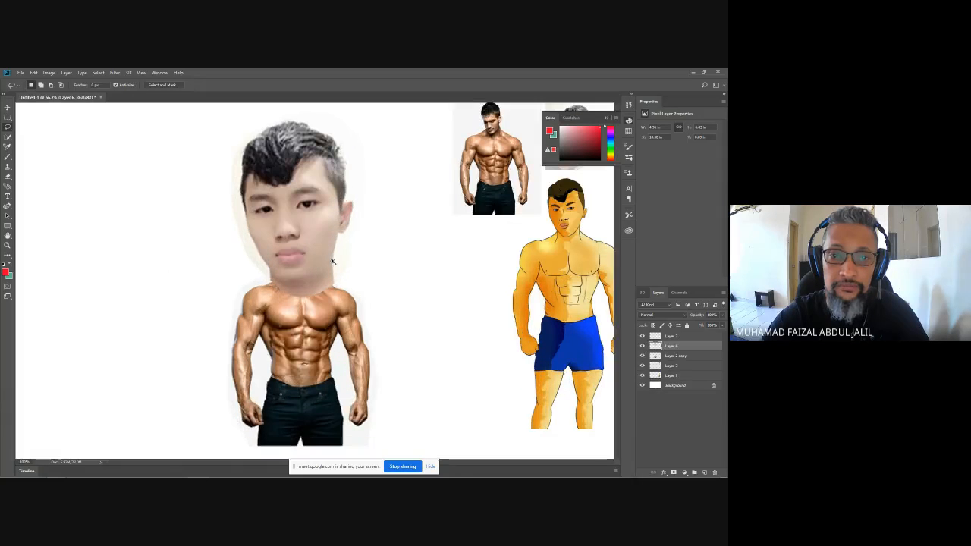
Scale the cut-out head to about 106% and move it up so its neck meets the bodybuilder's shoulders
key(ctrl+t)
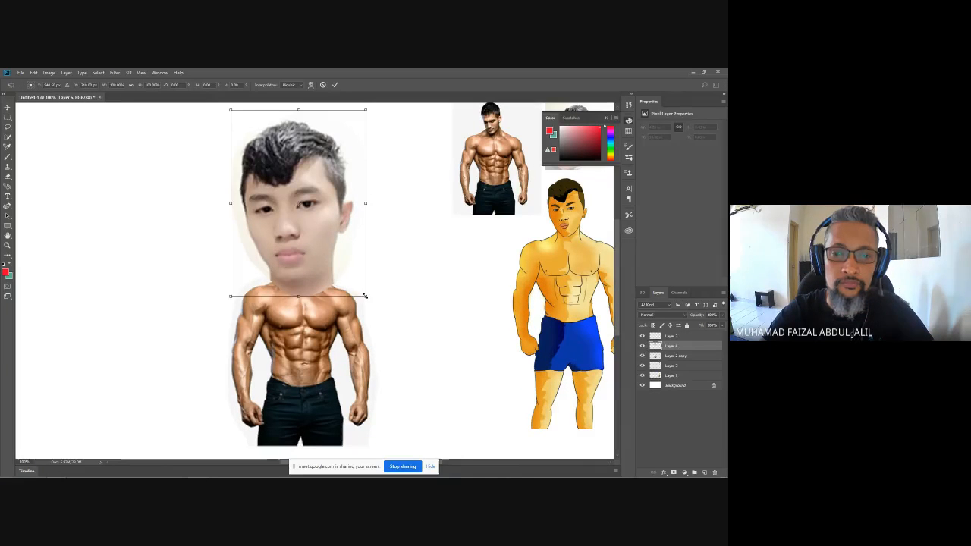
drag(364, 296, 374, 307)
mouse_move(343, 241)
mouse_down()
mouse_move(338, 207)
mouse_move(342, 221)
mouse_up()
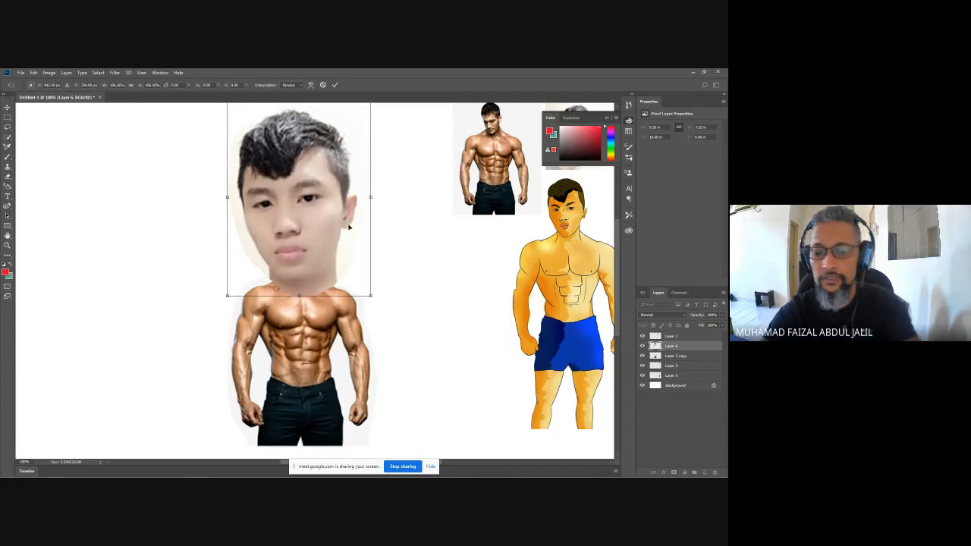
key(Return)
key(ctrl+minus)
key(ctrl+minus)
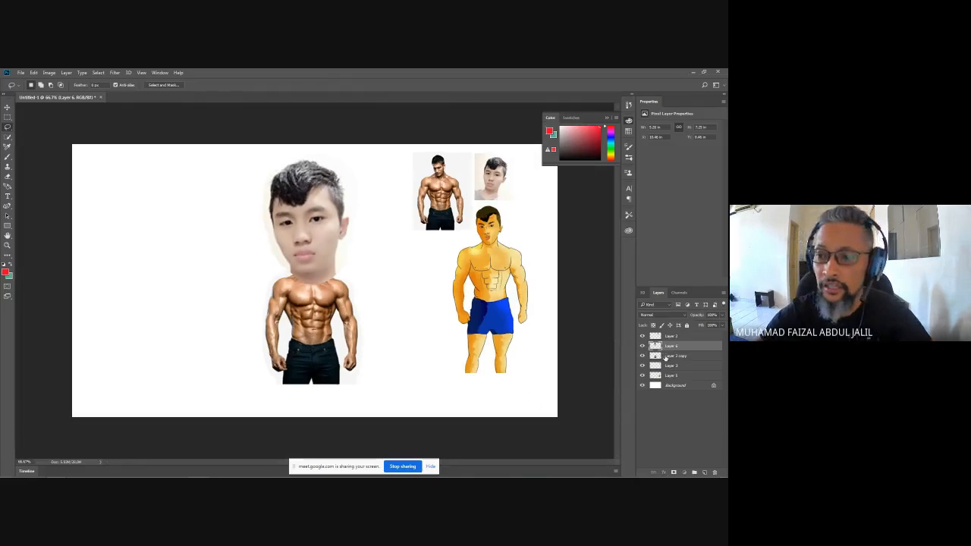
Compress the bodybuilder's body vertically from both ends and move it up slightly against the head's neck
click(665, 356)
key(ctrl+t)
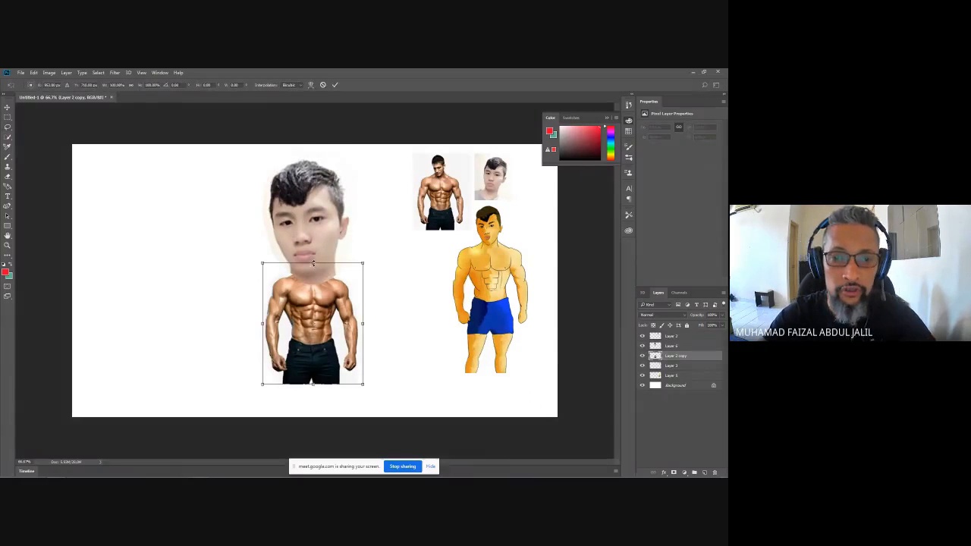
drag(314, 264, 314, 270)
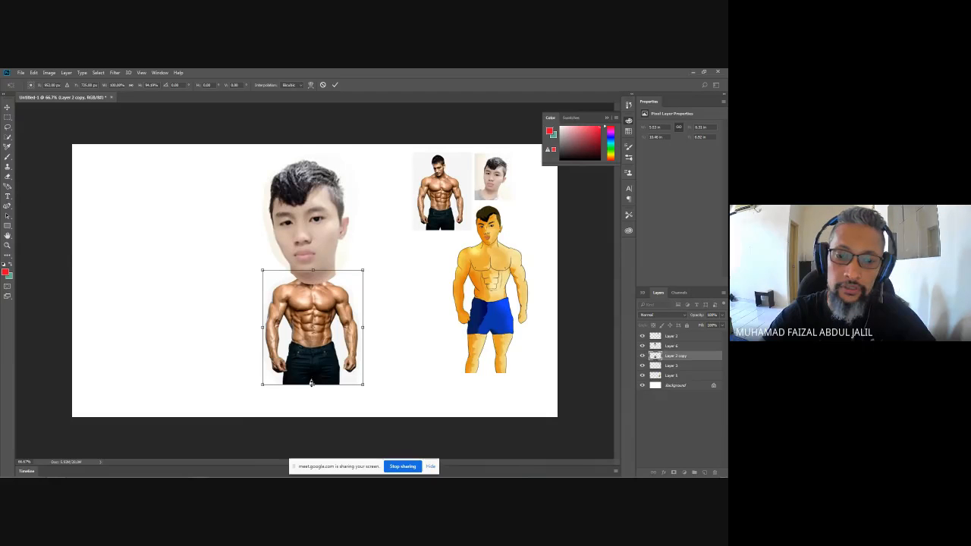
drag(311, 383, 310, 379)
key(Return)
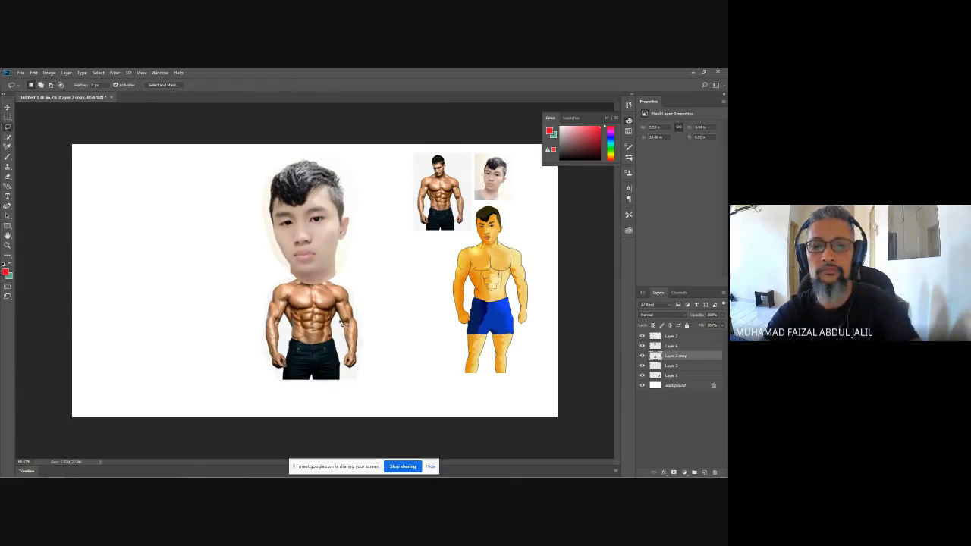
drag(340, 310, 341, 307)
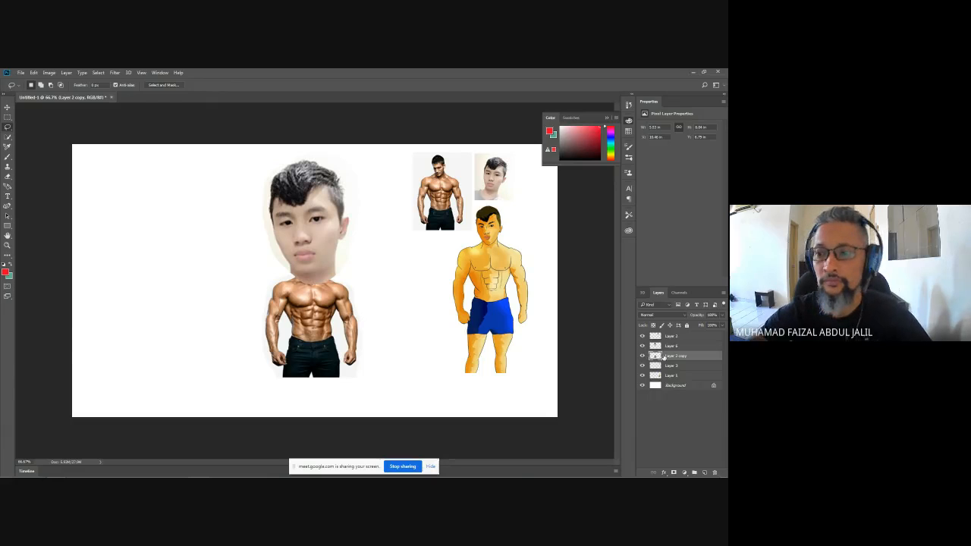
Lower the cut-out head layer's opacity to about 57%
click(670, 346)
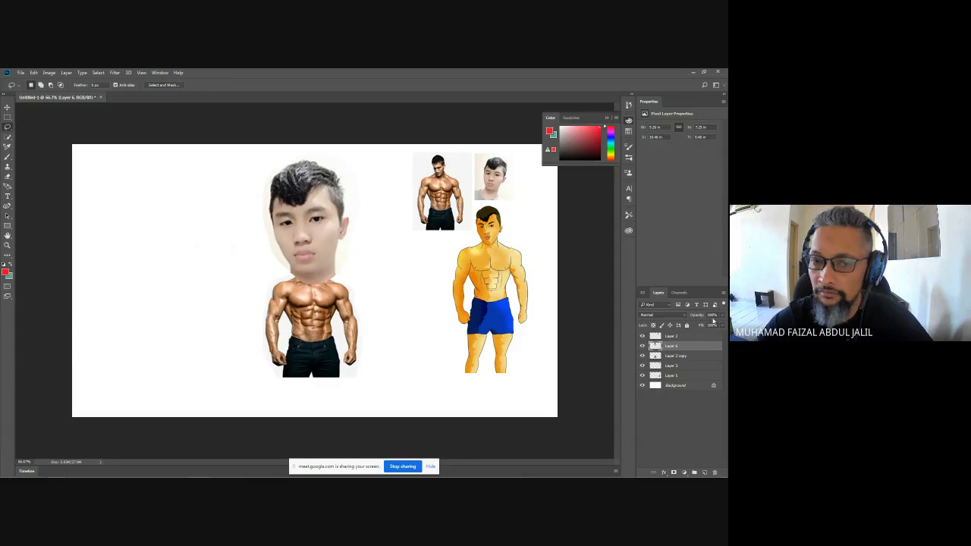
click(721, 316)
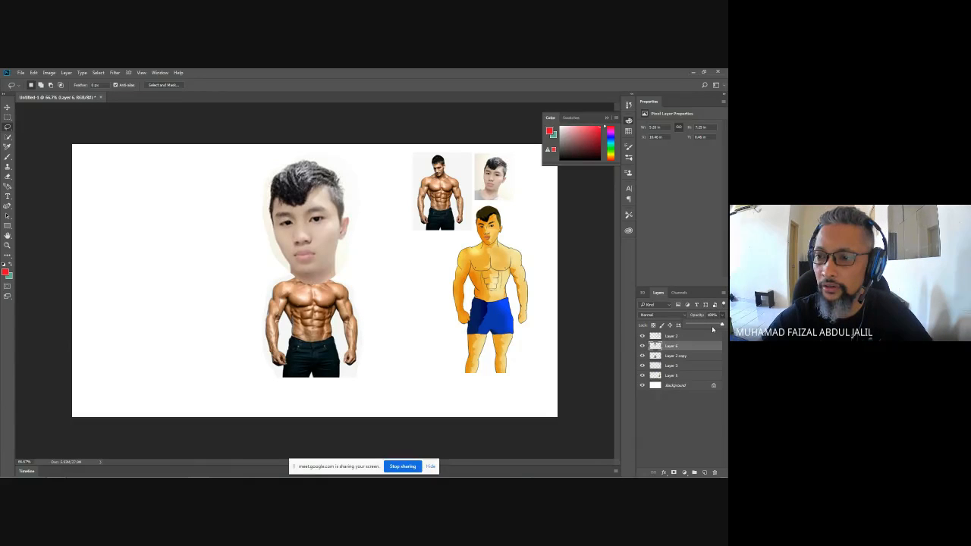
click(222, 184)
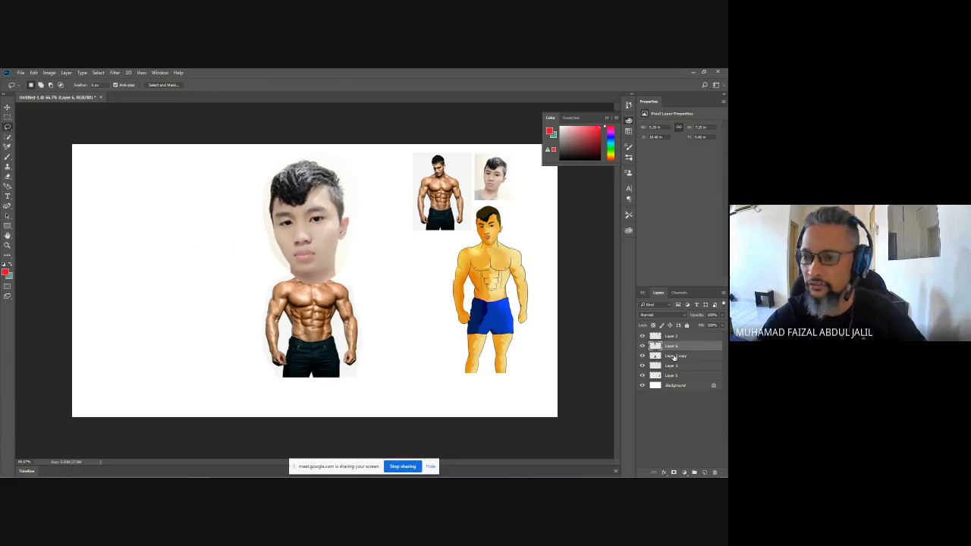
click(721, 314)
drag(708, 324, 706, 326)
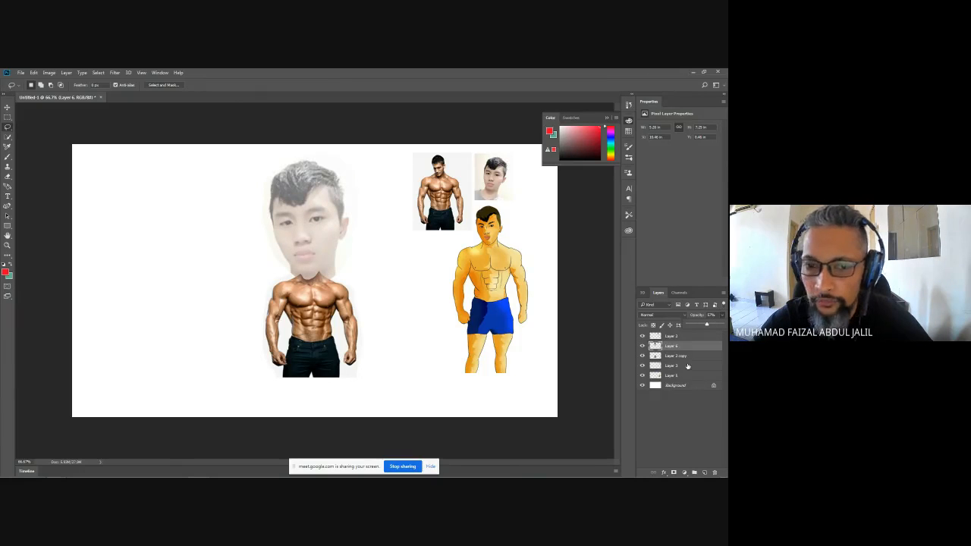
Scale the head and body layers together to about 114% and shift them up and left to fit within the canvas
click(667, 357)
ctrl+click(672, 345)
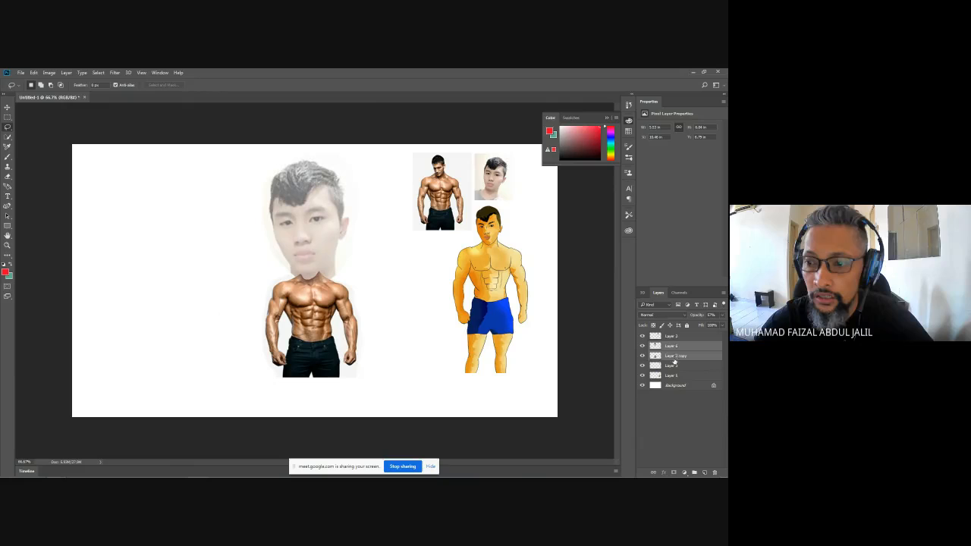
key(ctrl+t)
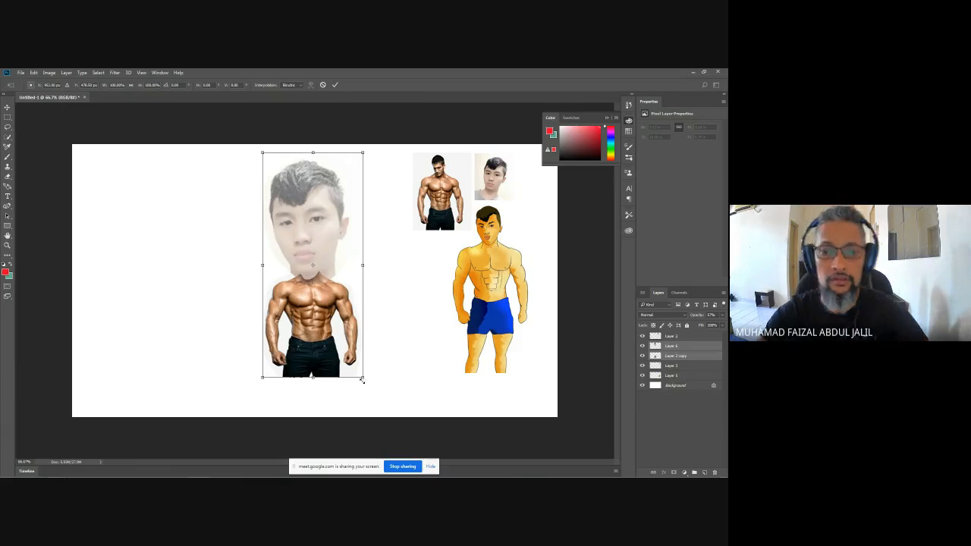
drag(363, 377, 378, 410)
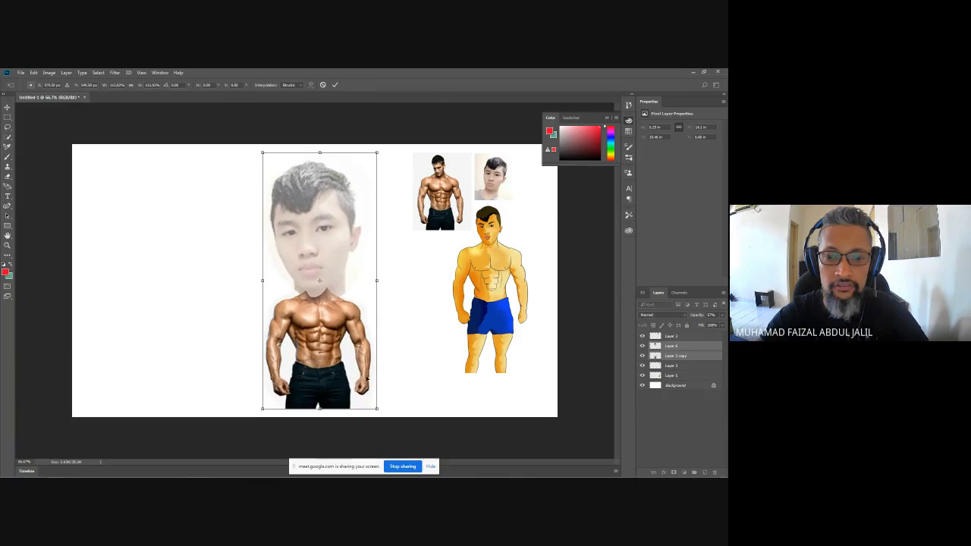
key(l)
drag(334, 275, 323, 262)
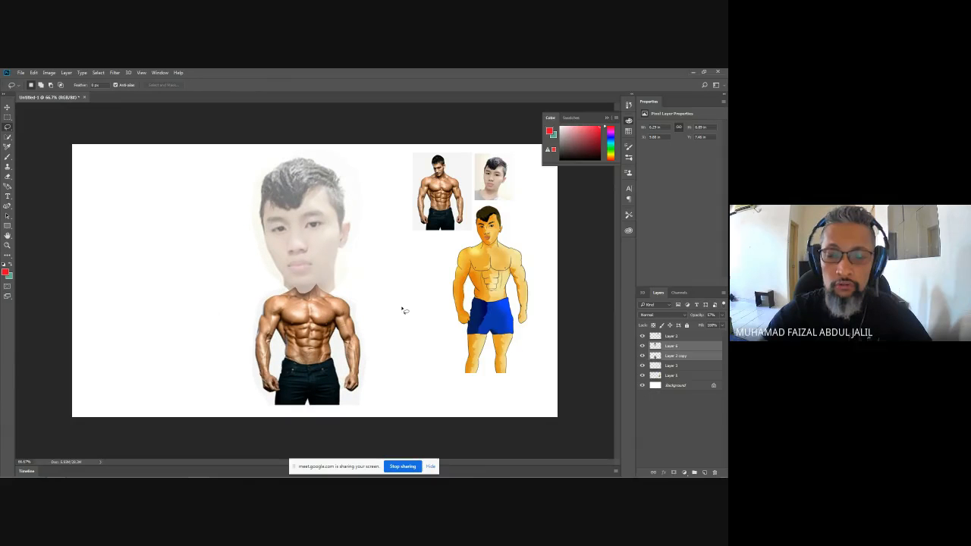
Lower the body layer's opacity to about 55% and add a new empty layer at the top of the stack
click(677, 355)
click(721, 315)
drag(711, 326, 706, 325)
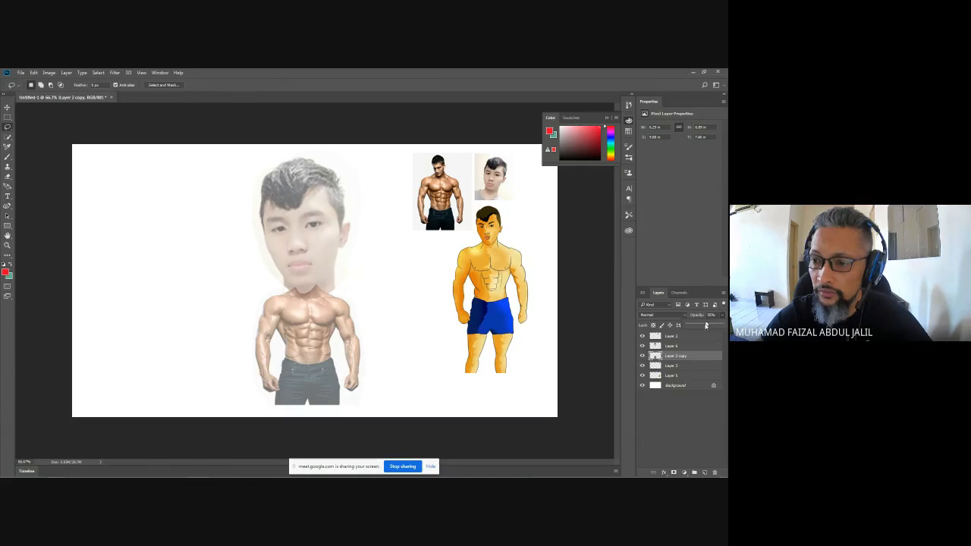
click(702, 336)
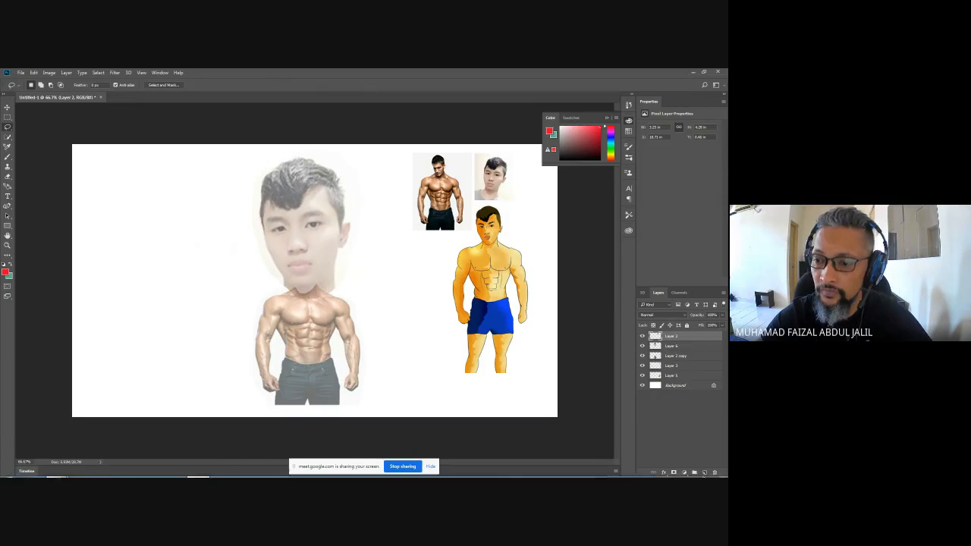
click(703, 471)
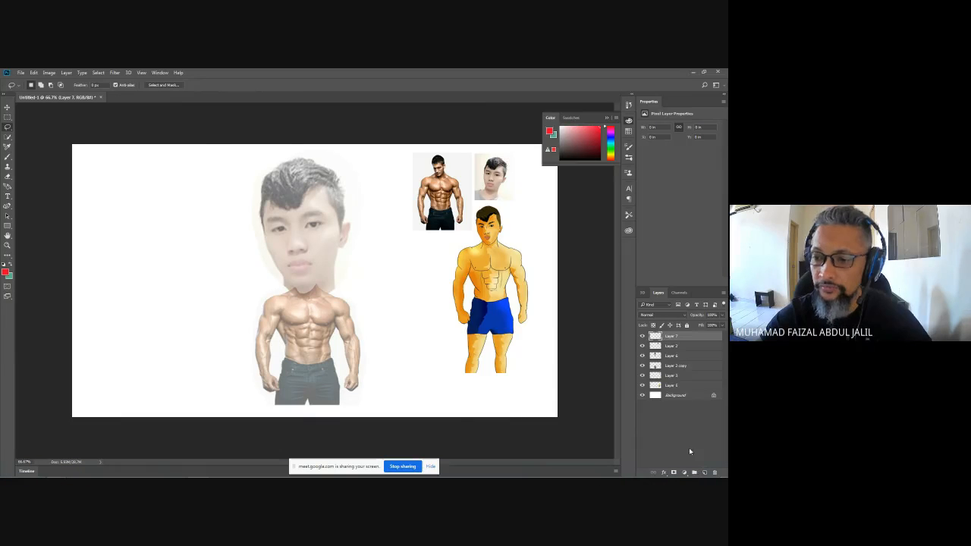
Save the document in Photoshop format as W4_demo_G3 in the TARUC_CW2018 > Digital_Illust2020_7week > Assignt2 folder
key(ctrl+s)
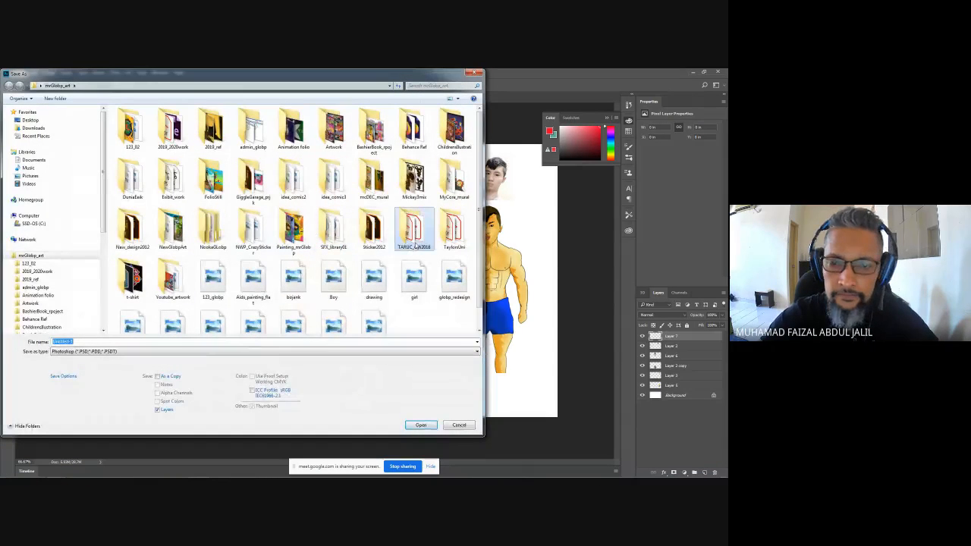
double_click(414, 247)
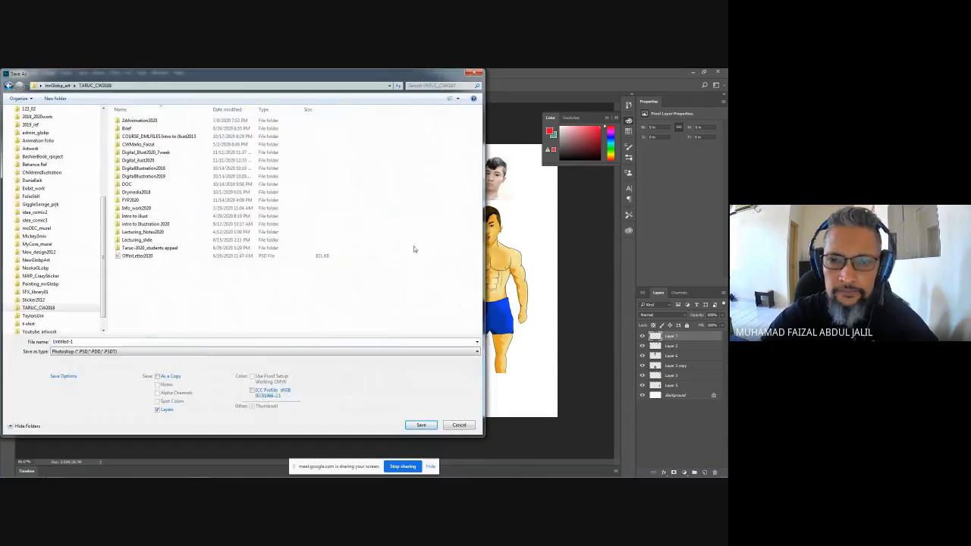
double_click(160, 153)
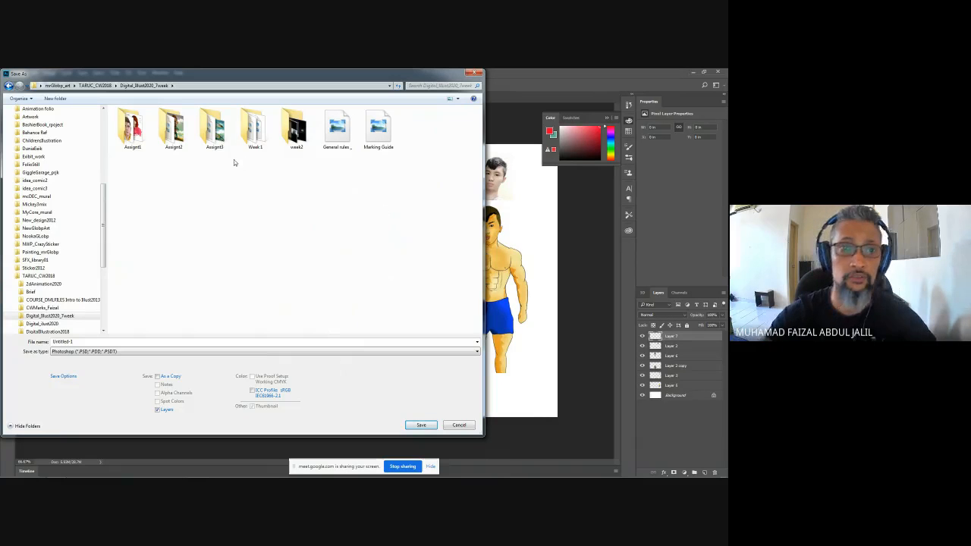
click(183, 138)
double_click(183, 138)
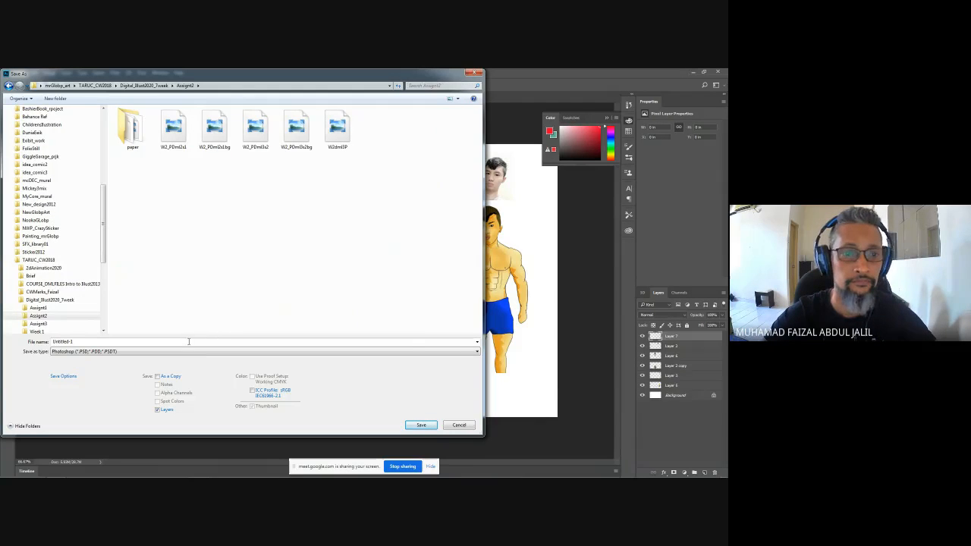
text(W)
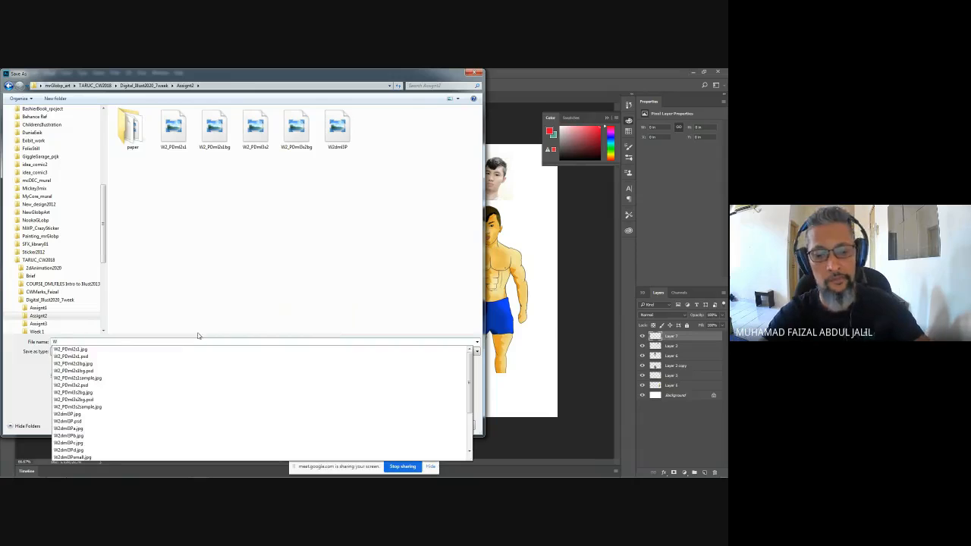
text(4_demo_G3)
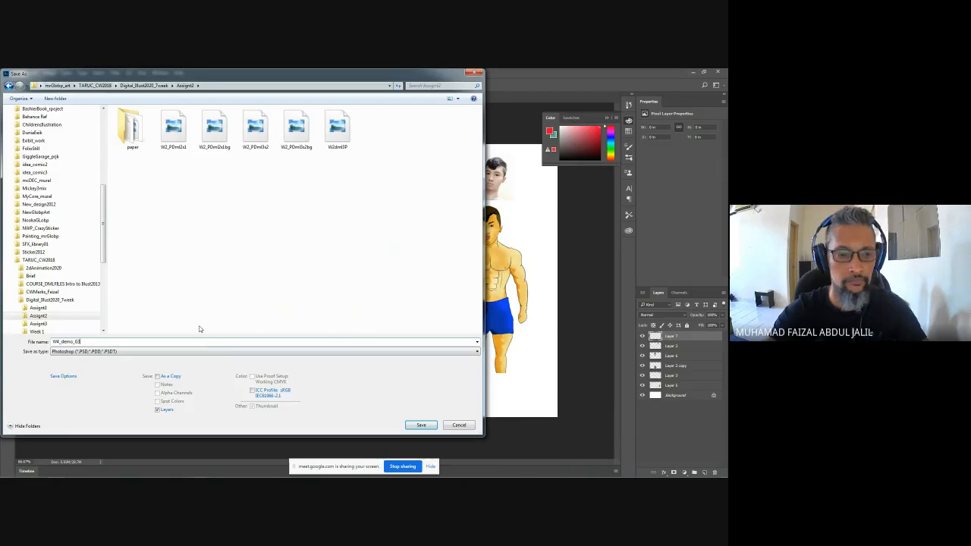
key(Return)
key(Return)
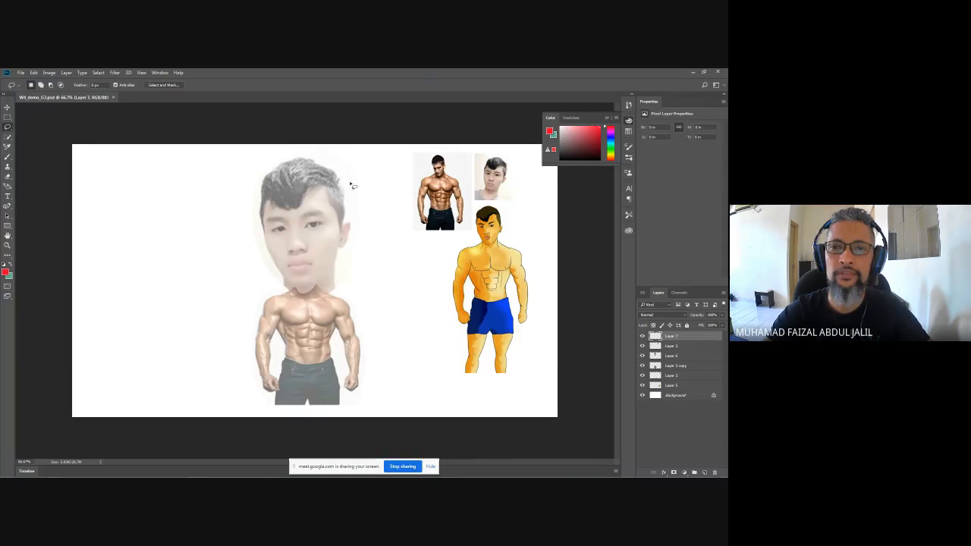
Switch to the browser's Google Classroom tab and open the DIGITAL ILLUSTRATION AHAA 2033 - 2020 class stream
key(v)
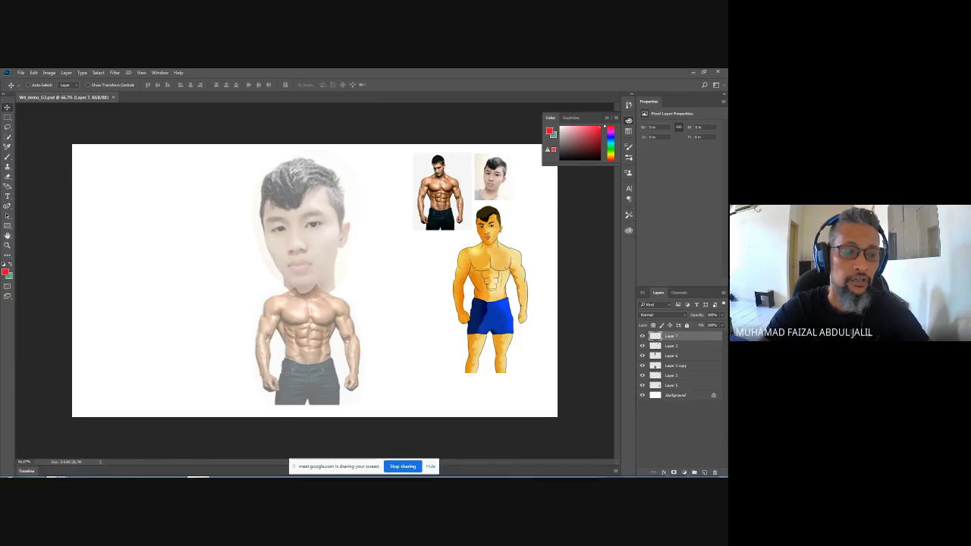
mouse_move(52, 471)
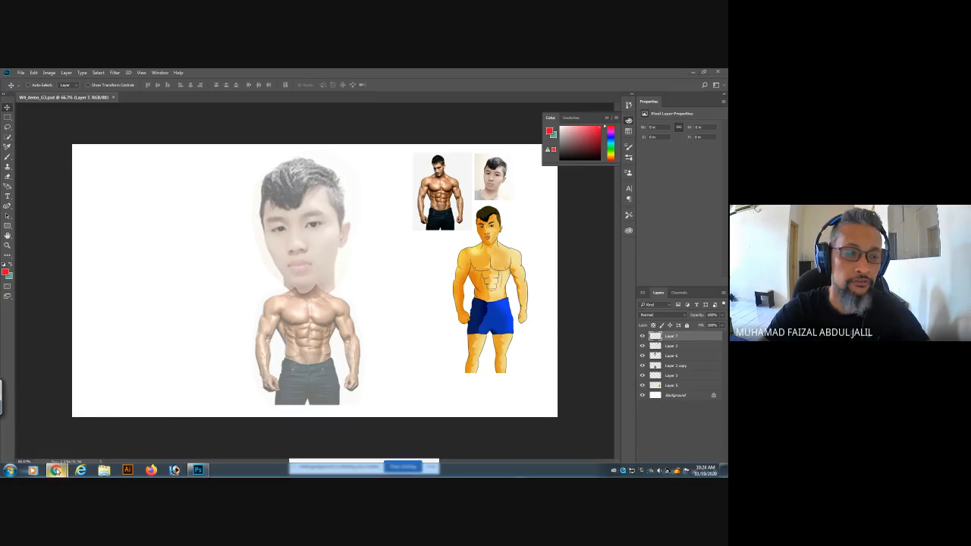
click(68, 437)
click(130, 75)
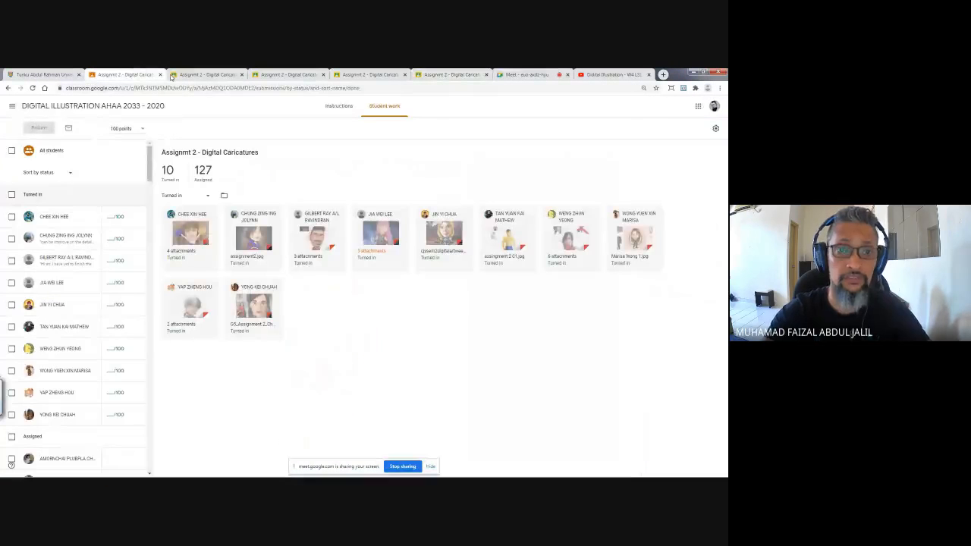
click(95, 105)
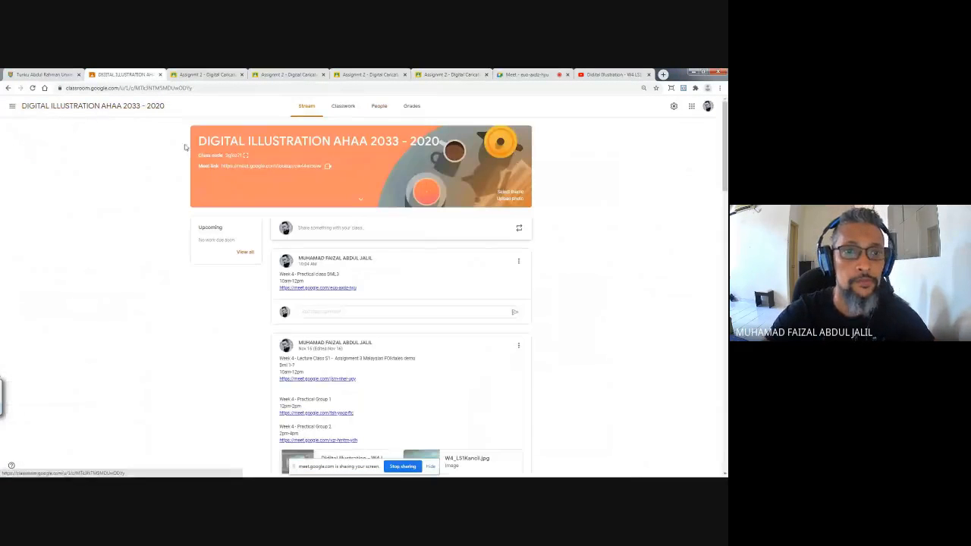
Open the Form C Coursework Assessment Plan PDF attached to the course introduction post in the class stream
scroll(703, 349, down, 10)
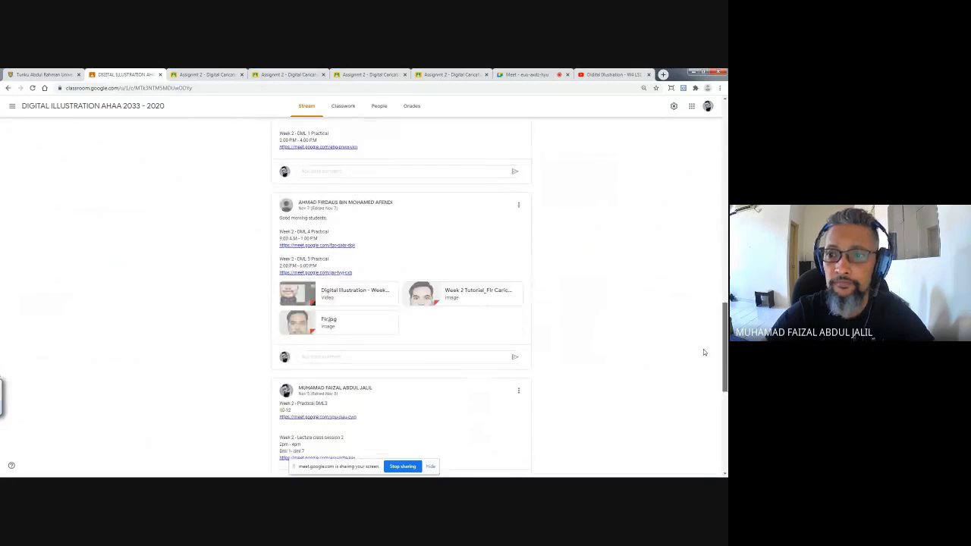
scroll(690, 452, down, 1)
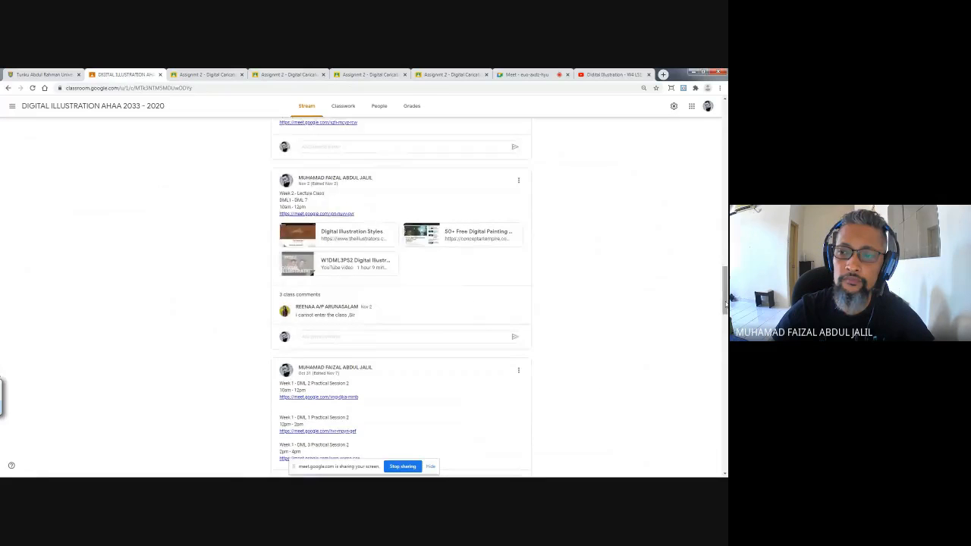
drag(723, 307, 722, 461)
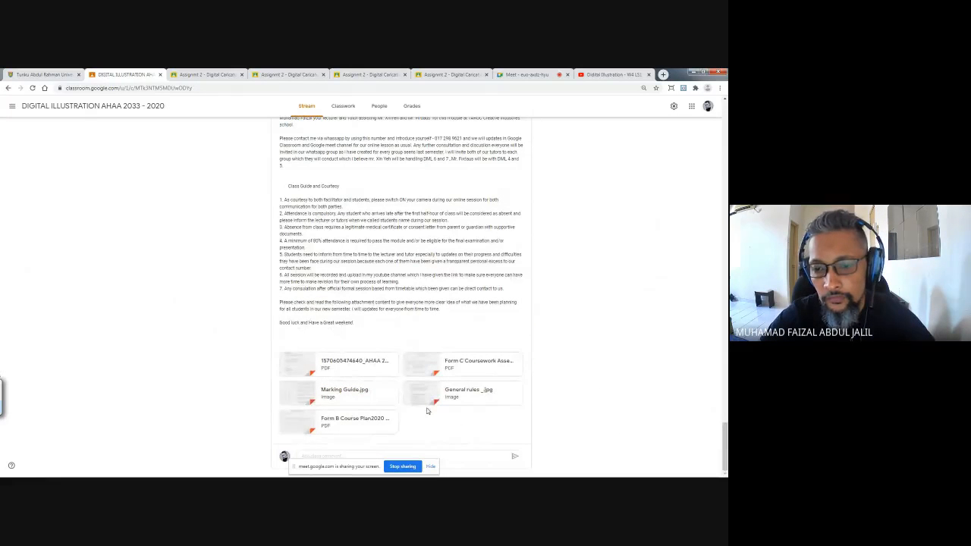
click(426, 374)
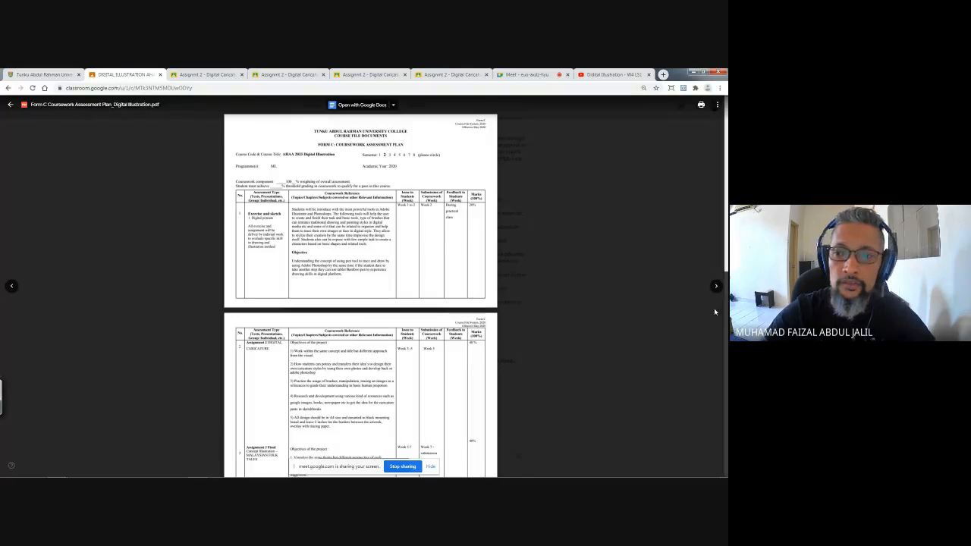
key(Escape)
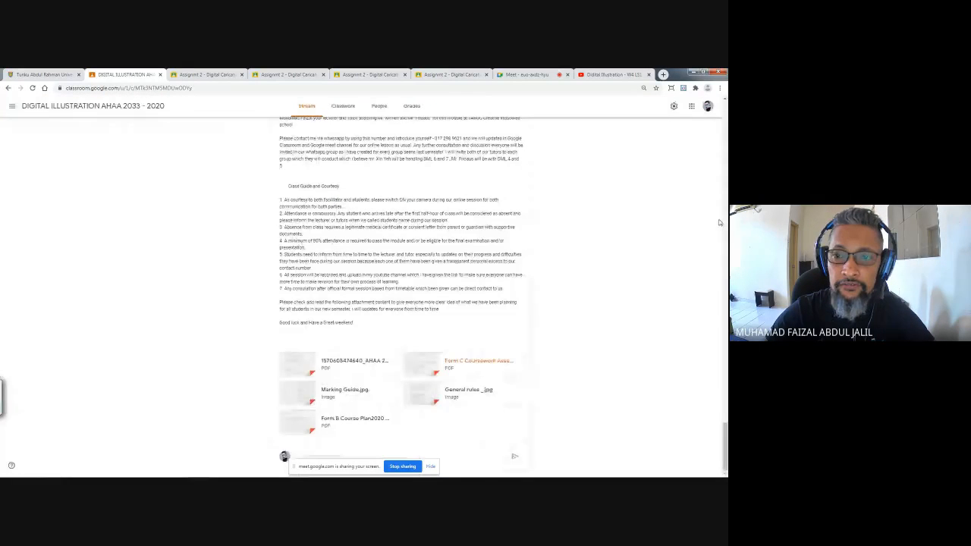
click(465, 363)
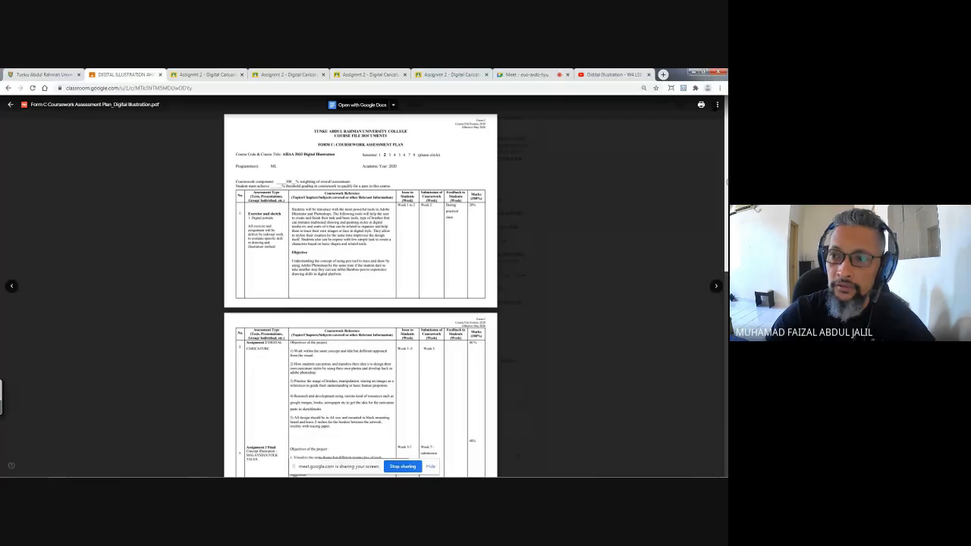
Examine the assignments, submission weeks and marks listed in the coursework assessment plan
scroll(471, 186, down, 3)
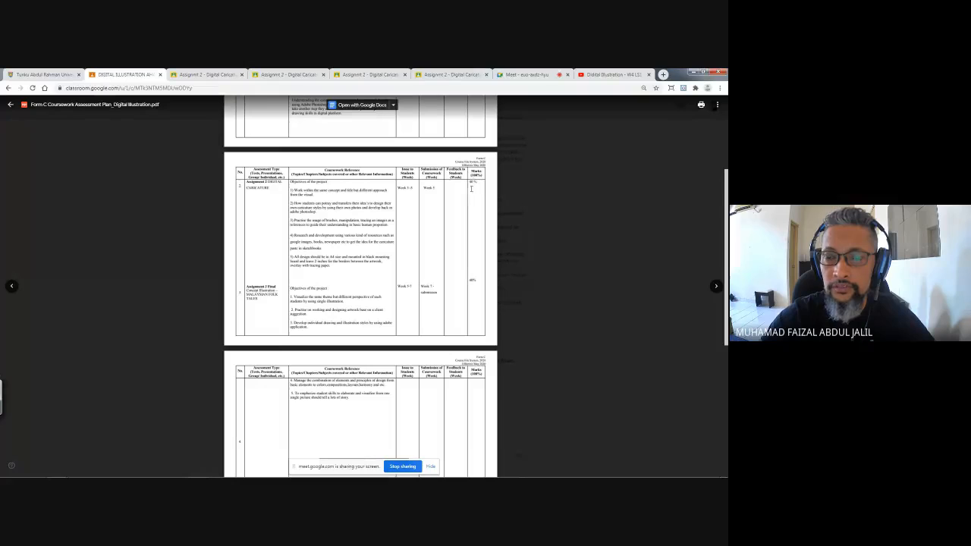
scroll(467, 227, up, 1)
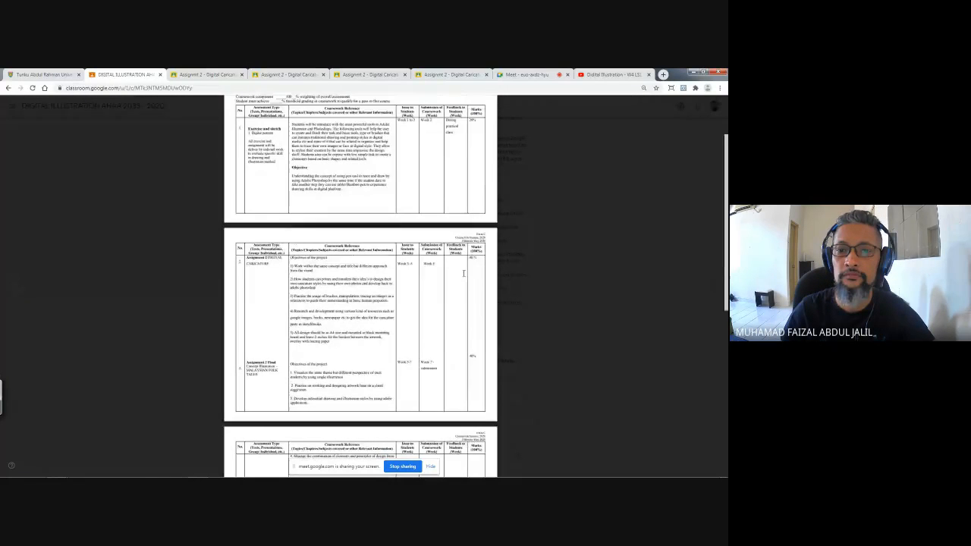
scroll(463, 273, up, 2)
scroll(475, 313, down, 1)
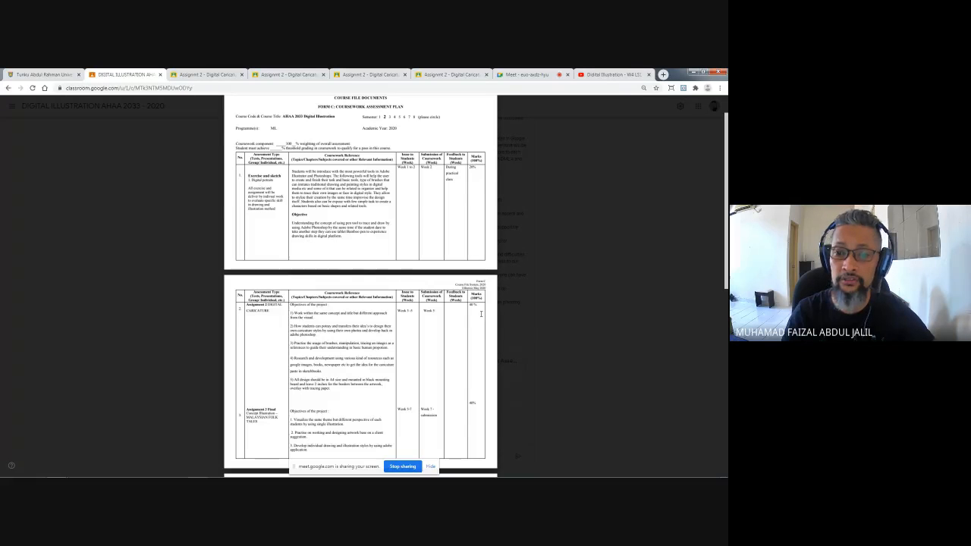
scroll(480, 313, down, 3)
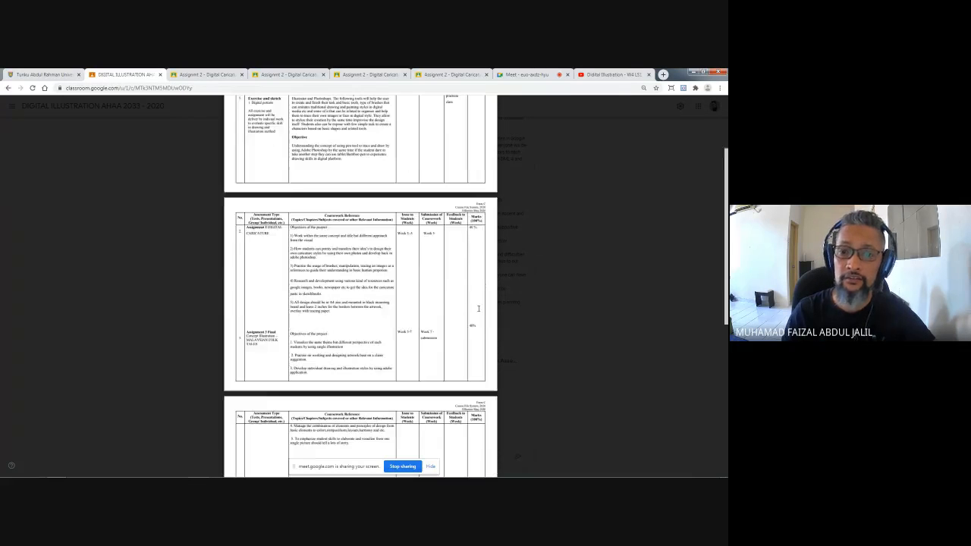
scroll(480, 298, down, 2)
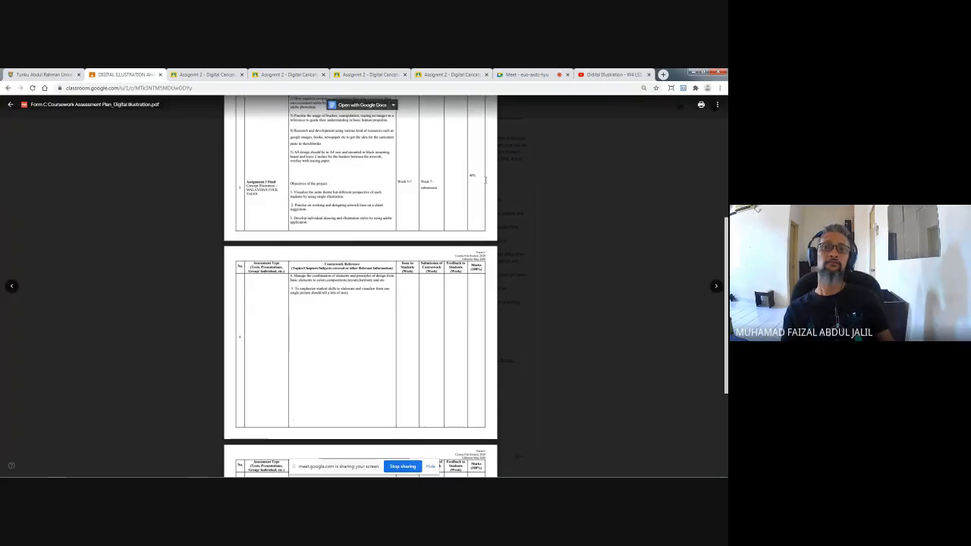
Compare the Google Meet participants with the university portal's attendance list and mark the student in row 13 present
click(530, 75)
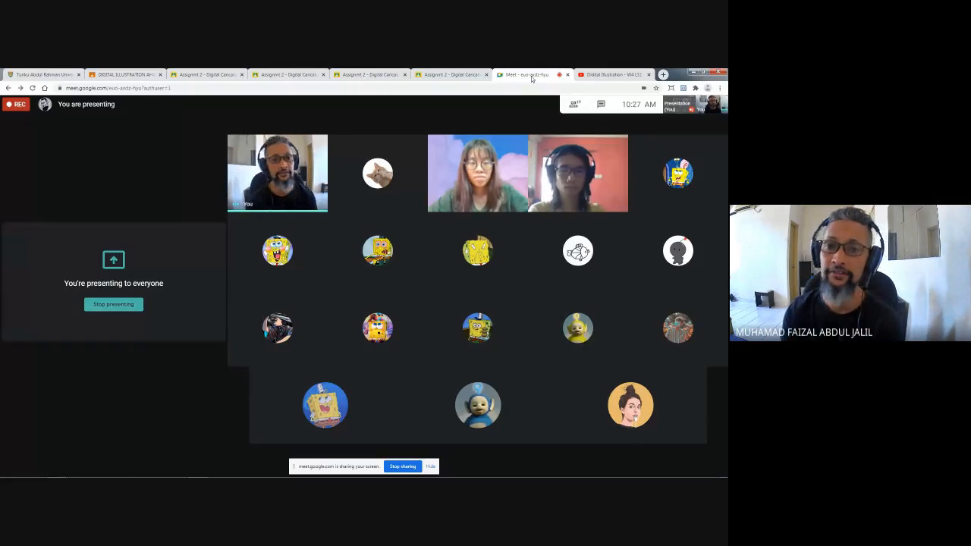
mouse_move(499, 119)
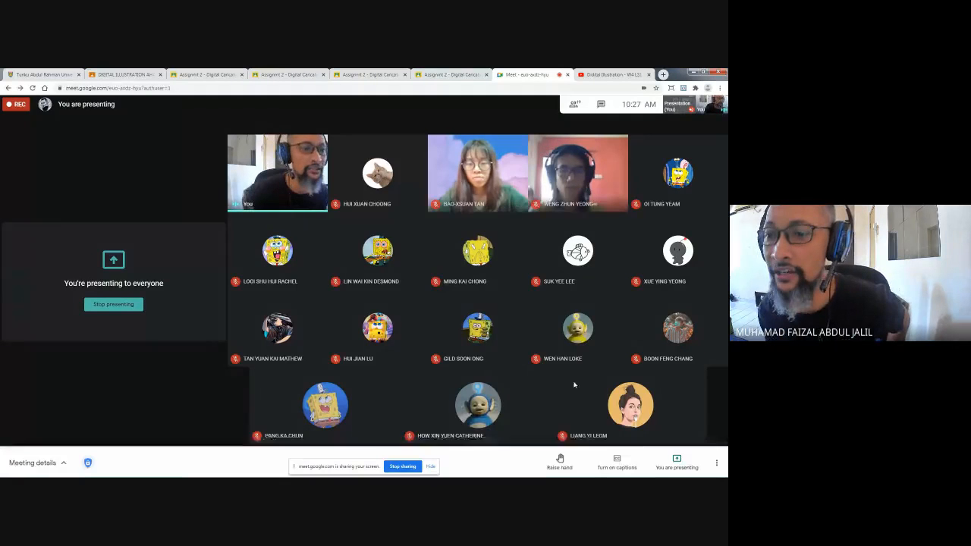
mouse_move(602, 315)
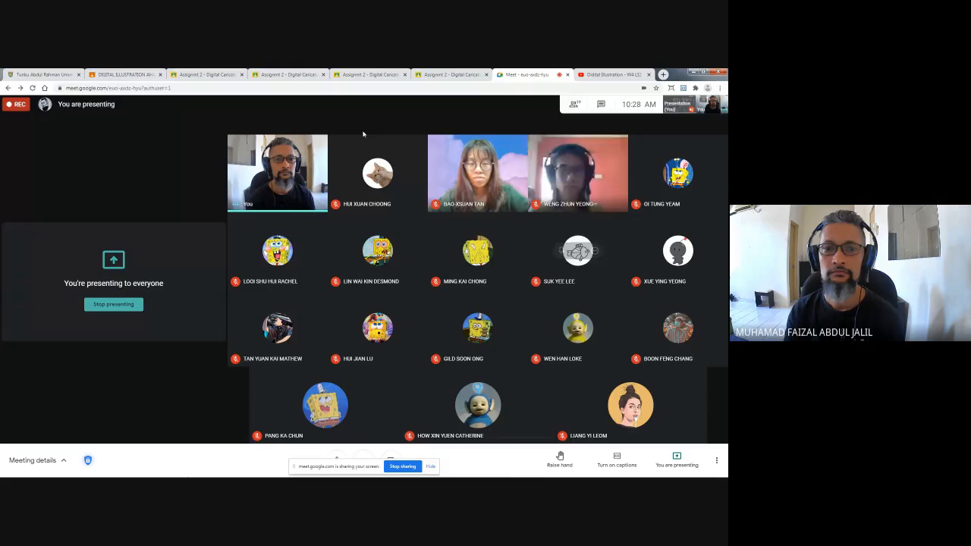
click(45, 74)
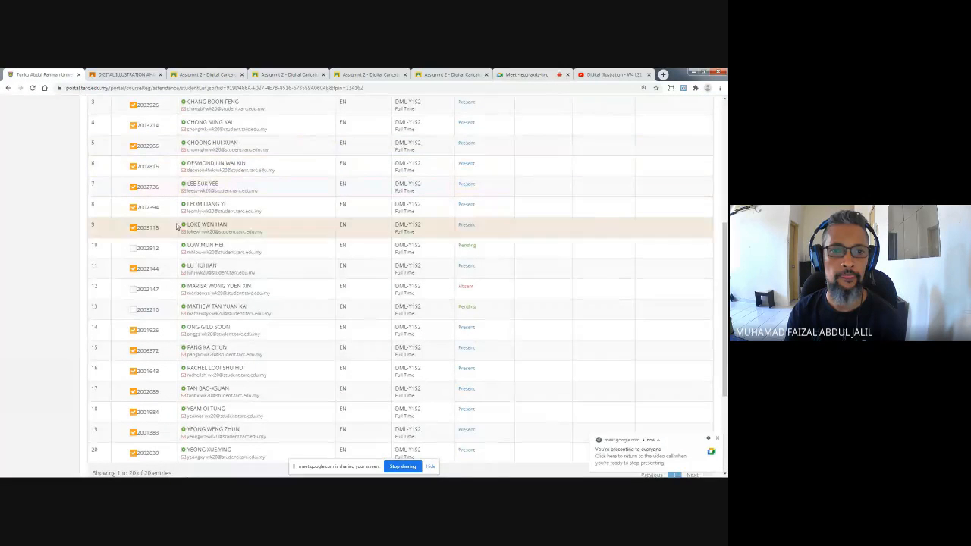
click(148, 74)
click(531, 74)
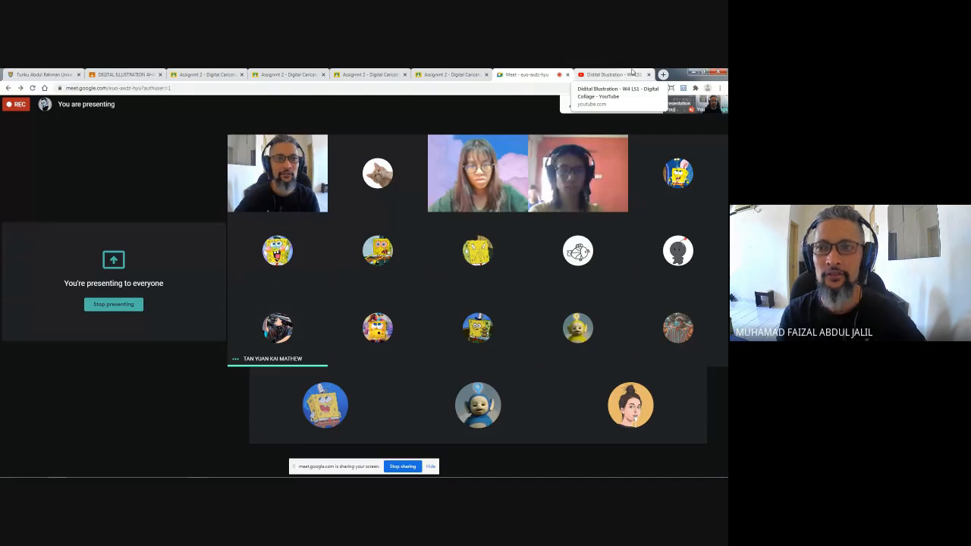
click(44, 73)
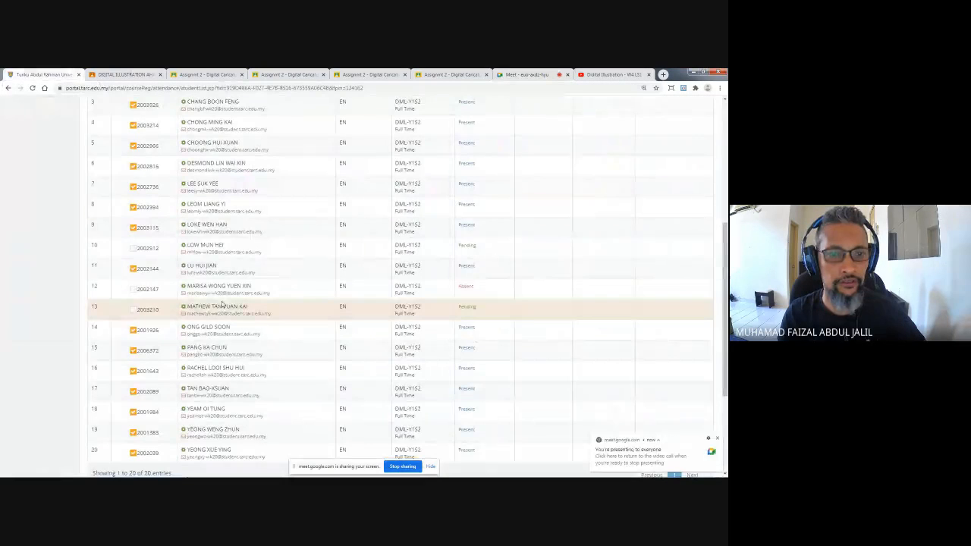
Return to the attendance list in the university portal, mark the student in row 12 present, and recheck the Meet participants
click(616, 74)
click(288, 75)
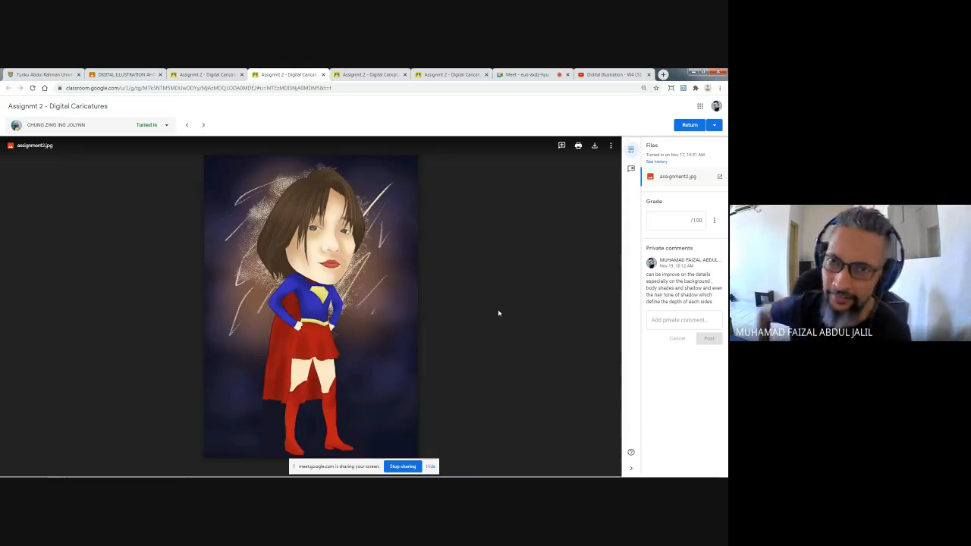
click(518, 76)
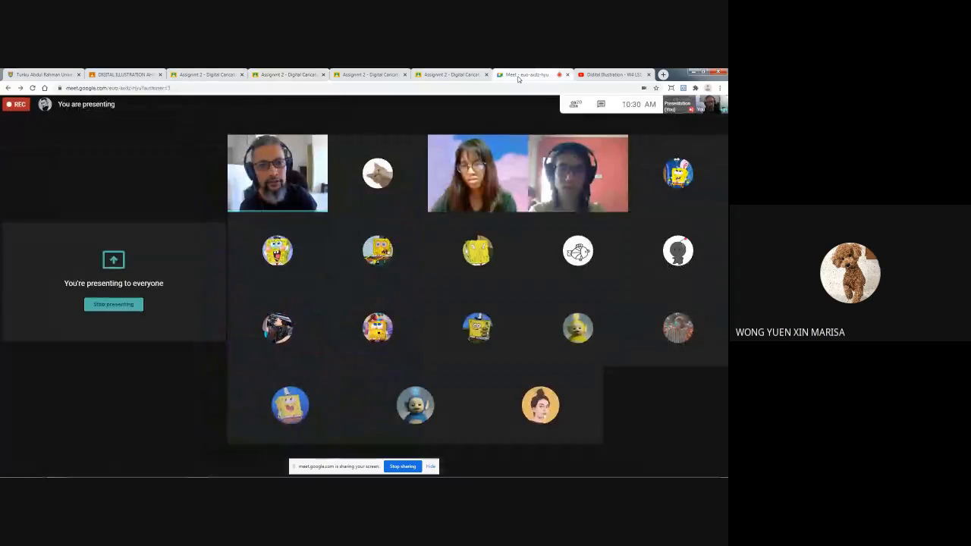
click(43, 76)
click(133, 289)
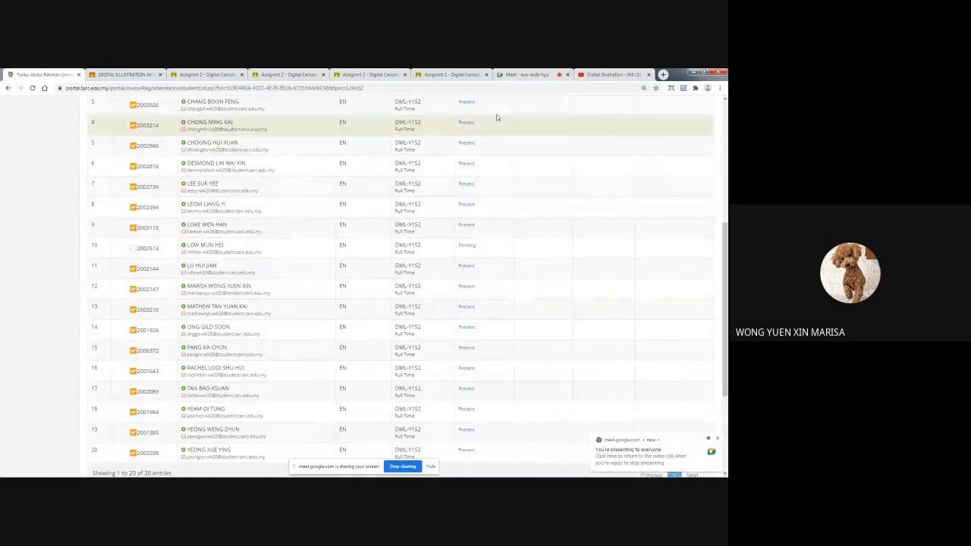
click(534, 74)
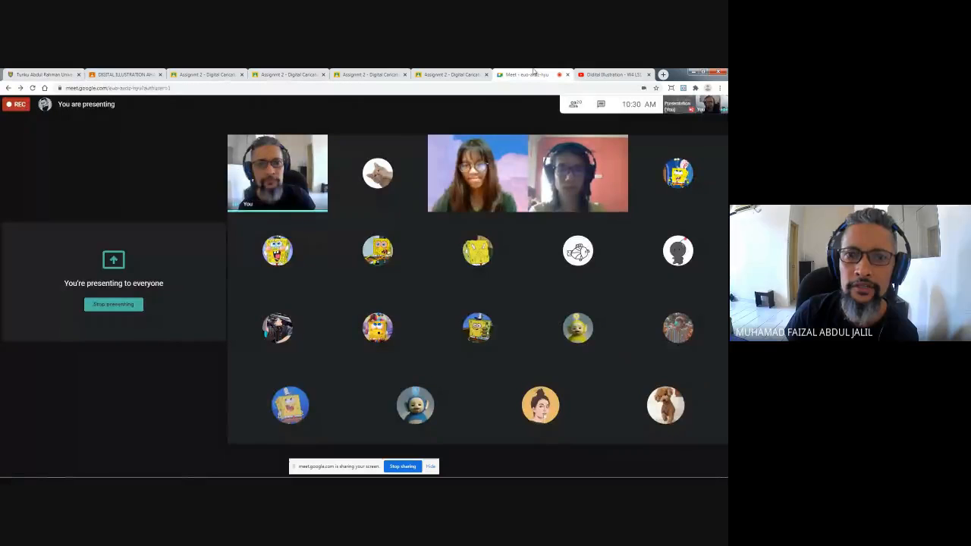
Compare the open Assignmt 2 - Digital Caricatures submissions, including the muscular man, knight, fire-themed and superhero drawings
click(467, 73)
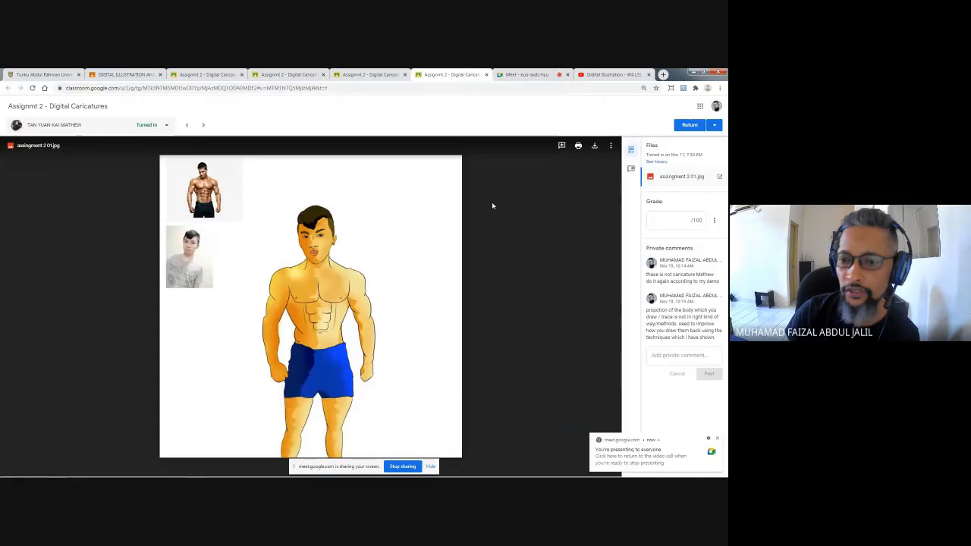
click(368, 75)
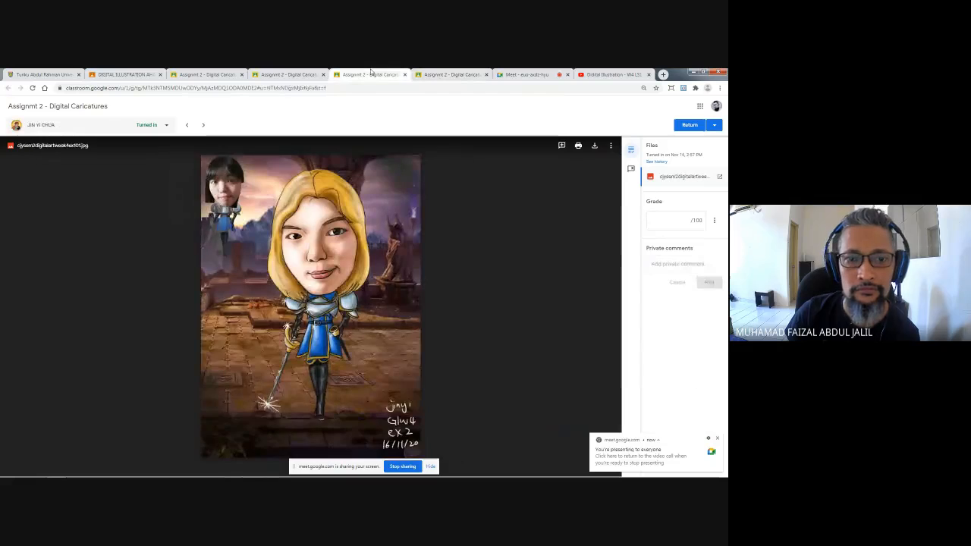
click(265, 74)
click(205, 74)
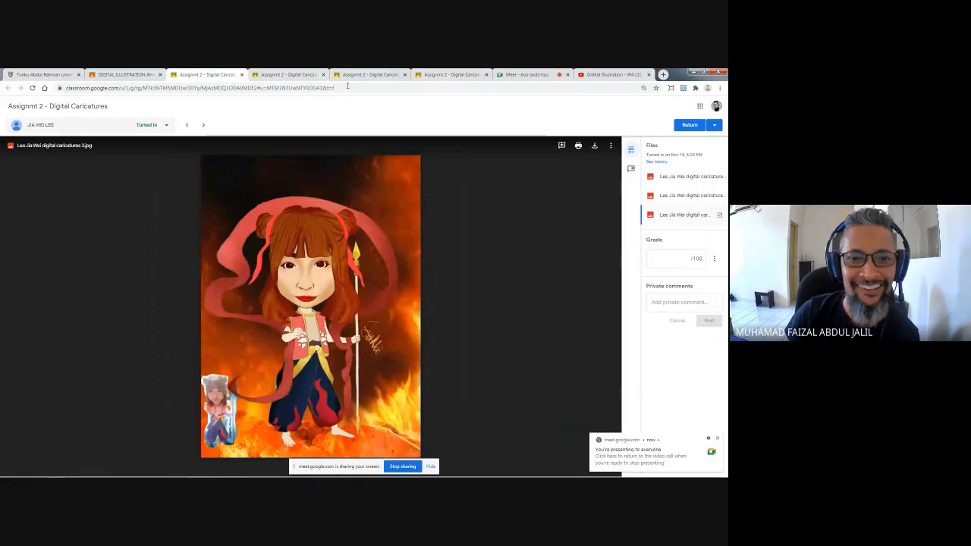
click(451, 74)
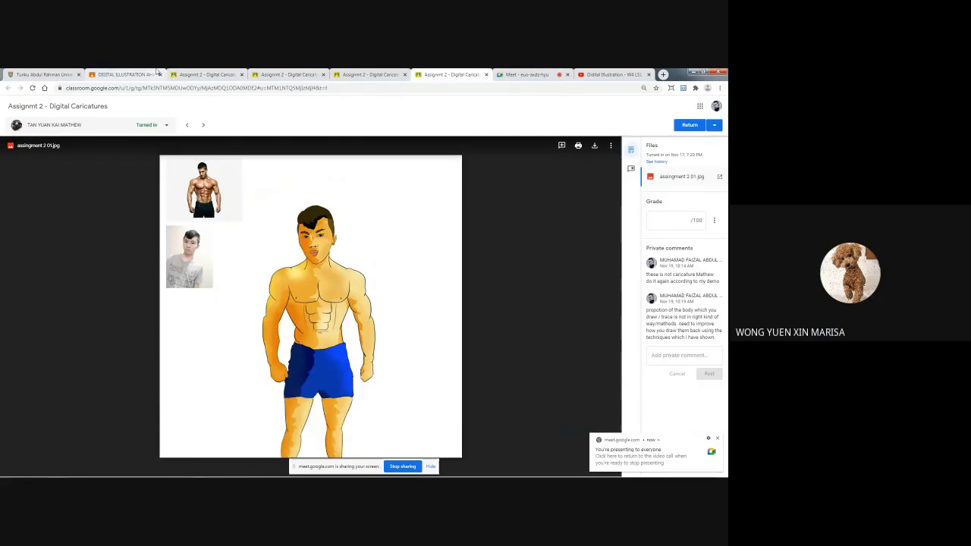
click(394, 75)
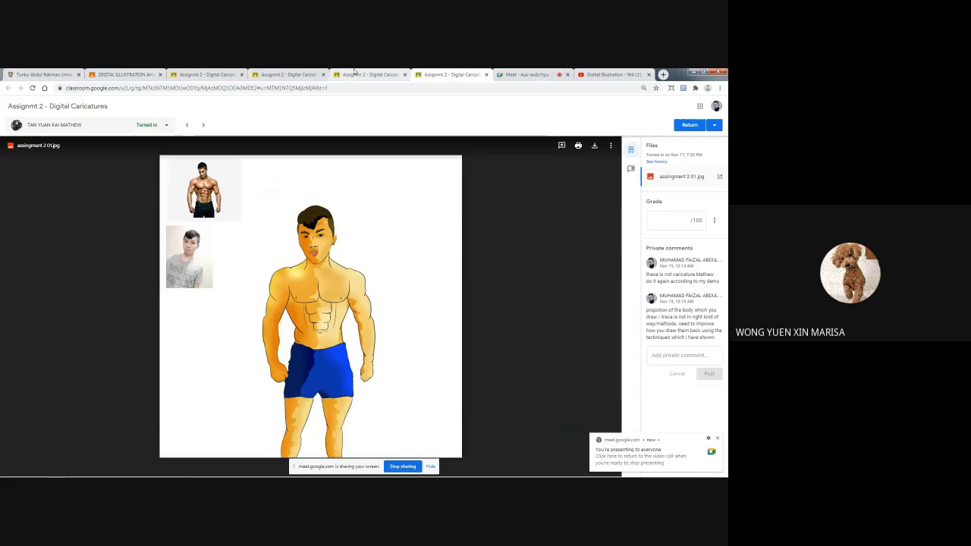
click(436, 76)
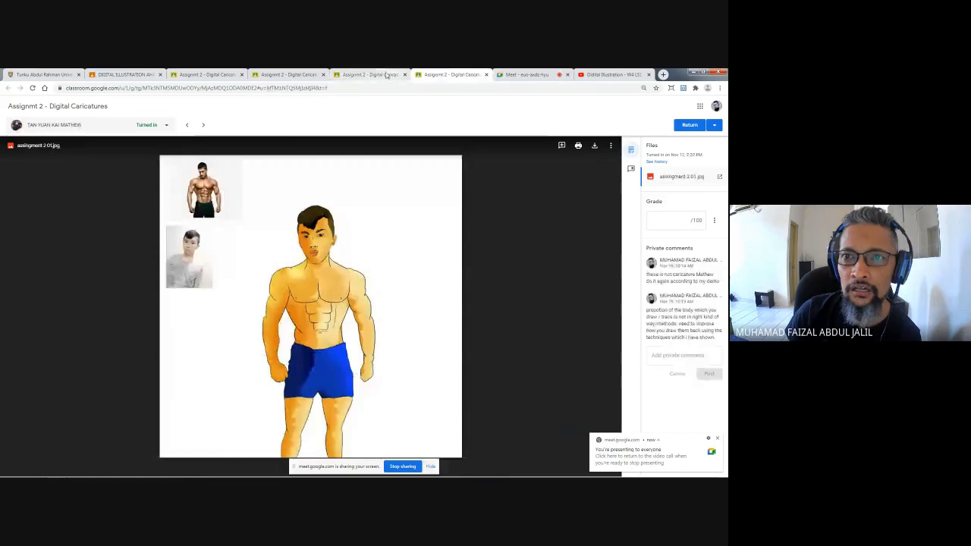
click(370, 76)
click(448, 75)
click(527, 75)
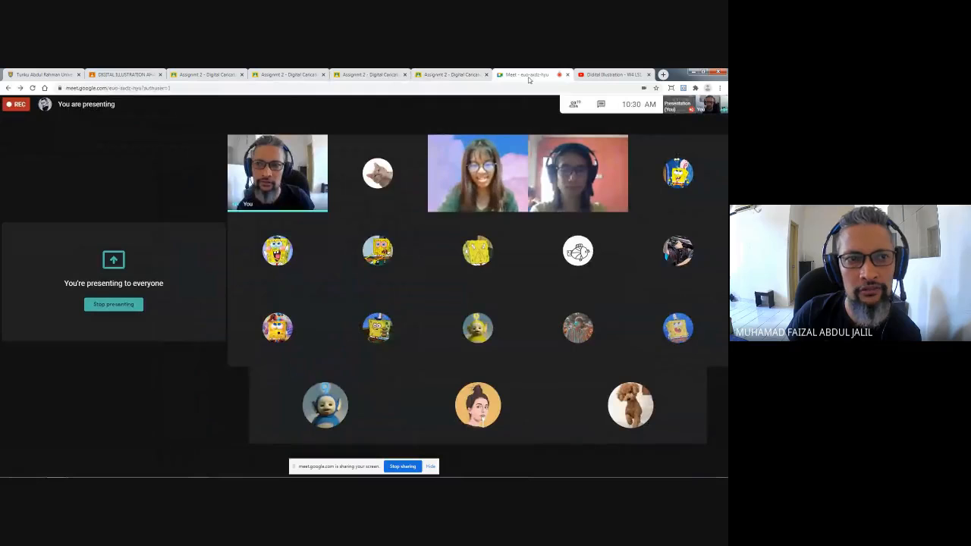
click(381, 76)
click(455, 74)
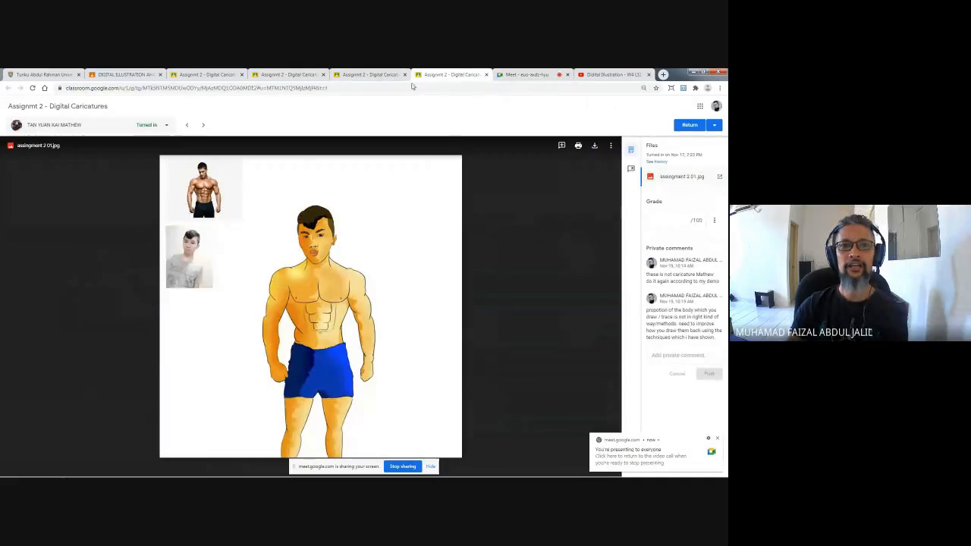
click(206, 74)
click(288, 74)
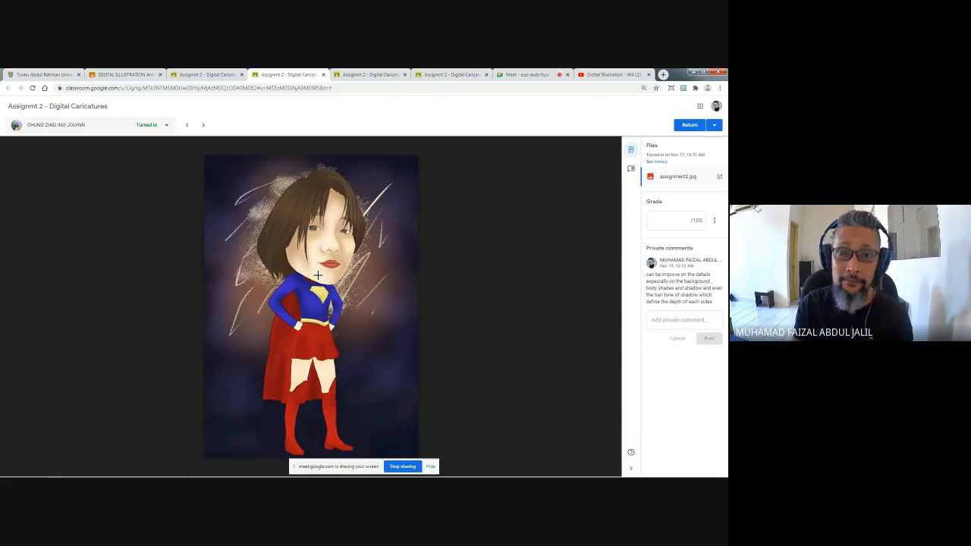
Switch to Photoshop and compare the faded head-and-body base with the student's drawing in W4_demo_G3 at 100% zoom
click(526, 79)
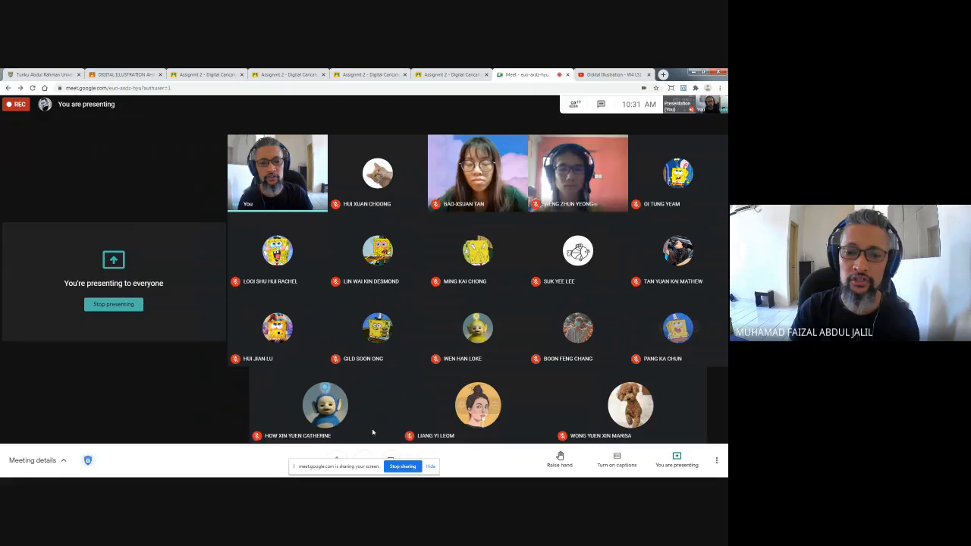
click(196, 470)
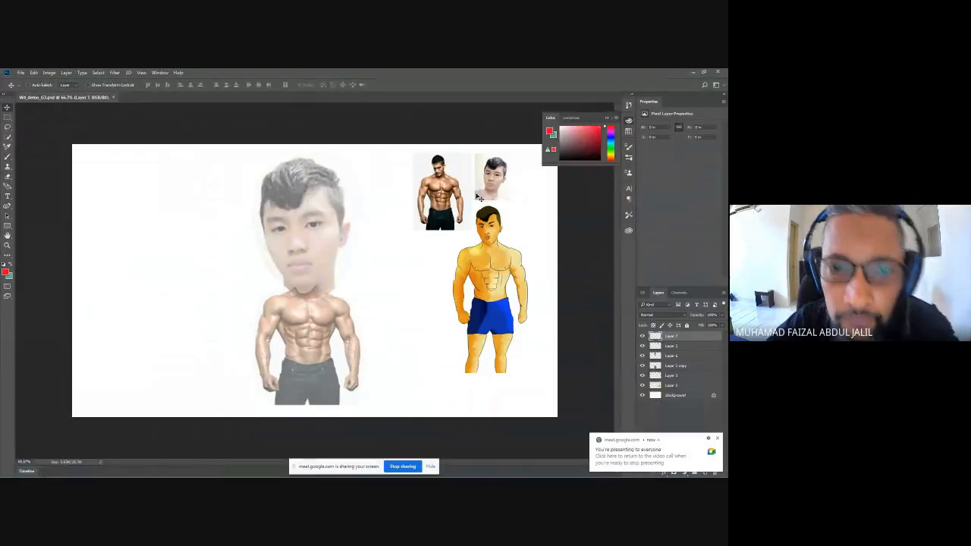
click(307, 259)
drag(318, 300, 269, 302)
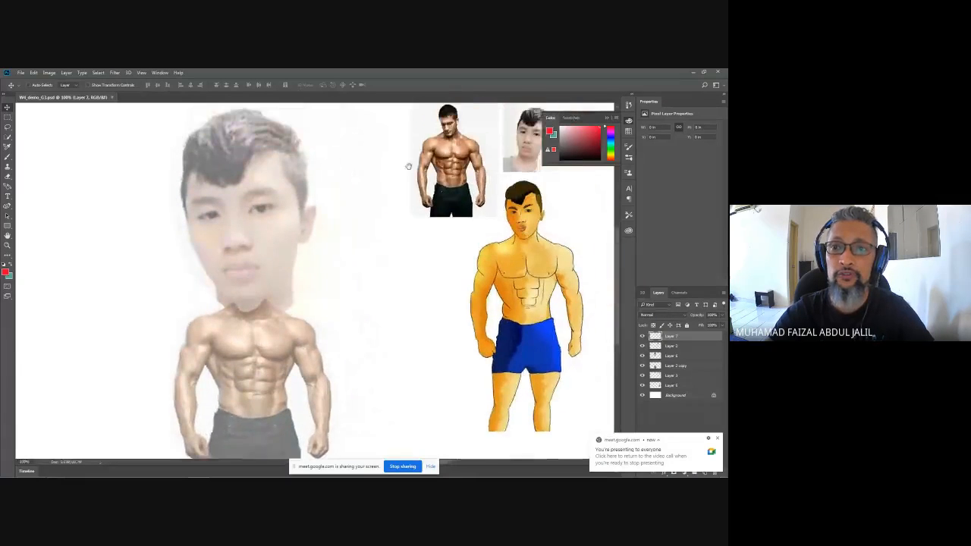
drag(433, 259, 396, 174)
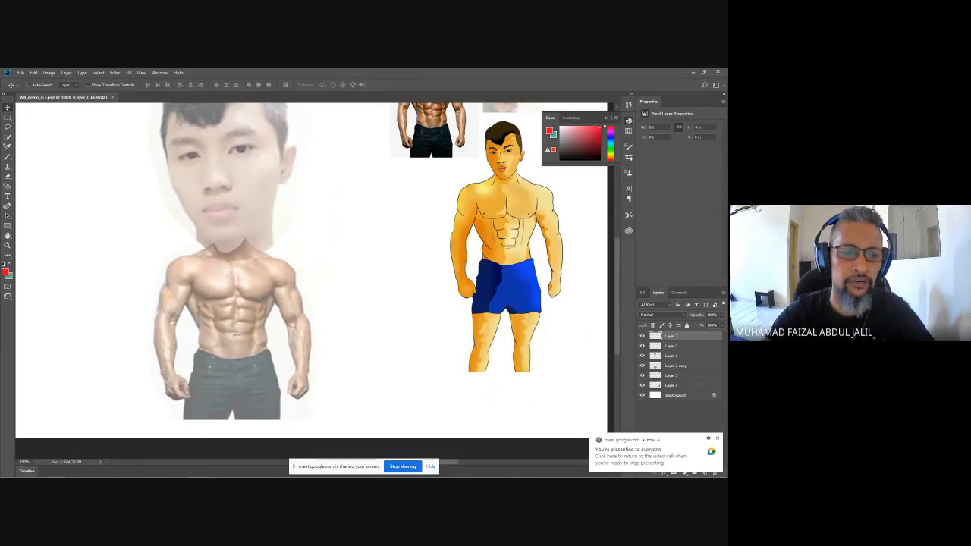
Switch from Photoshop to Chrome and search the web for "bodybuilder" in a new tab
mouse_move(147, 475)
mouse_move(67, 472)
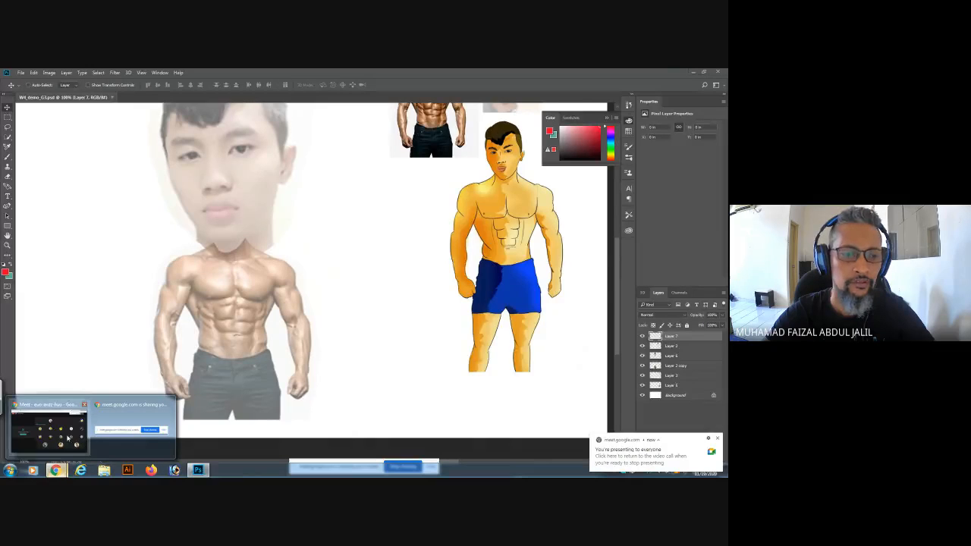
click(66, 438)
key(ctrl+t)
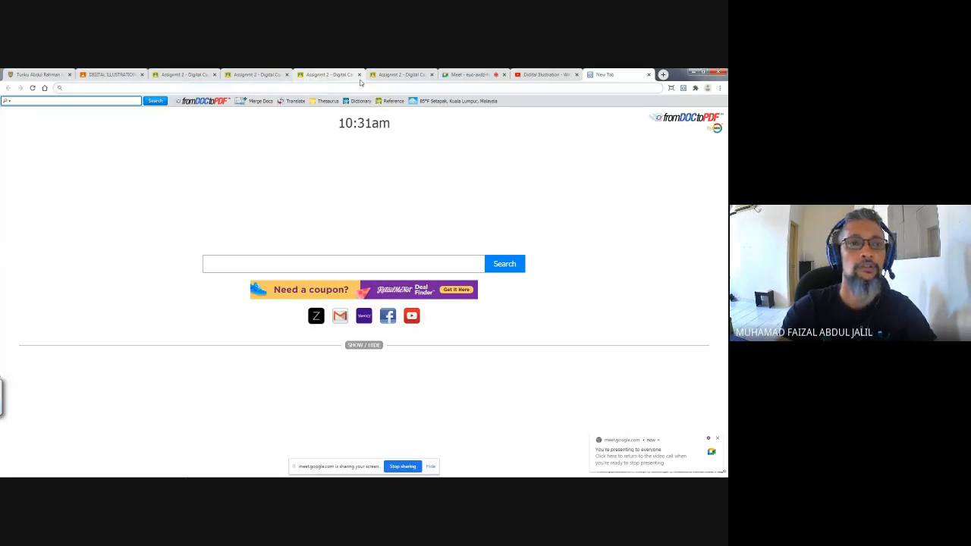
text(body)
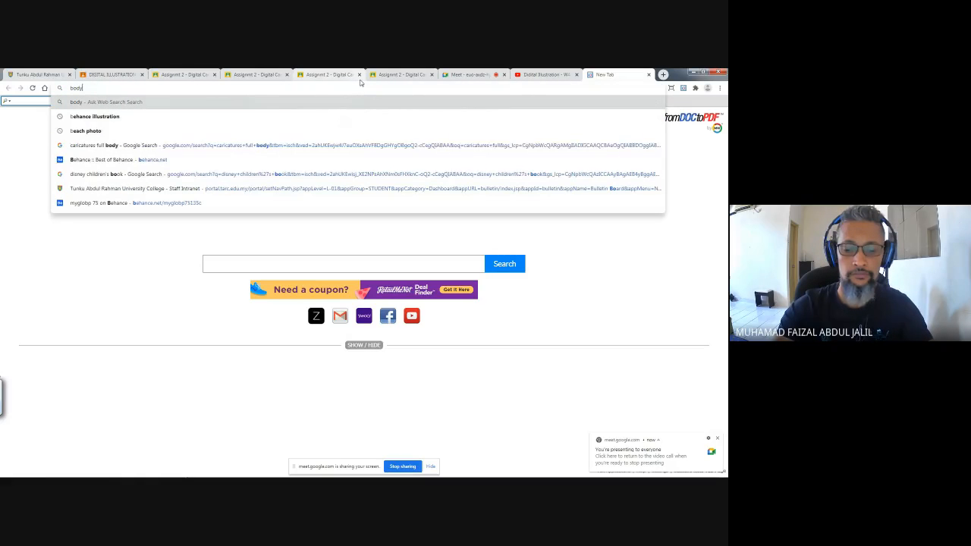
text(builder)
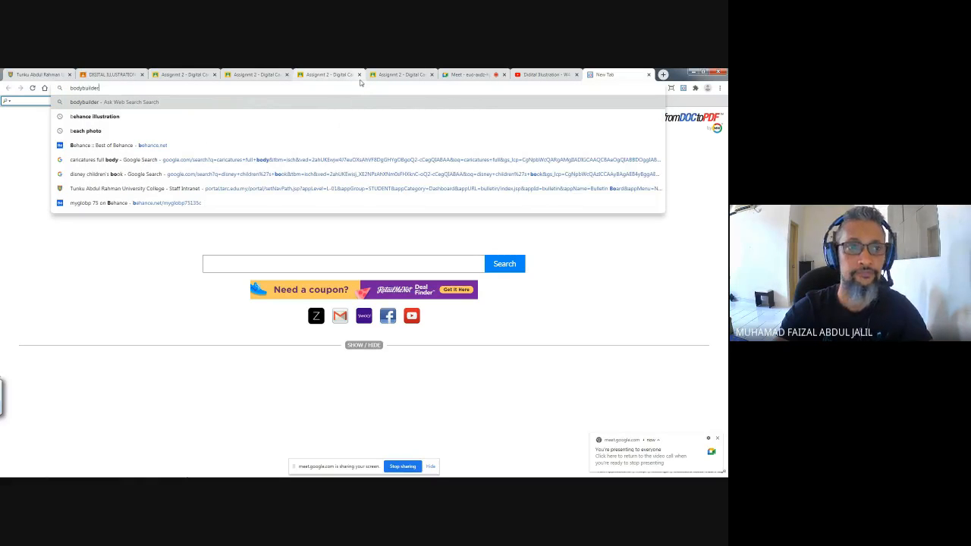
key(Return)
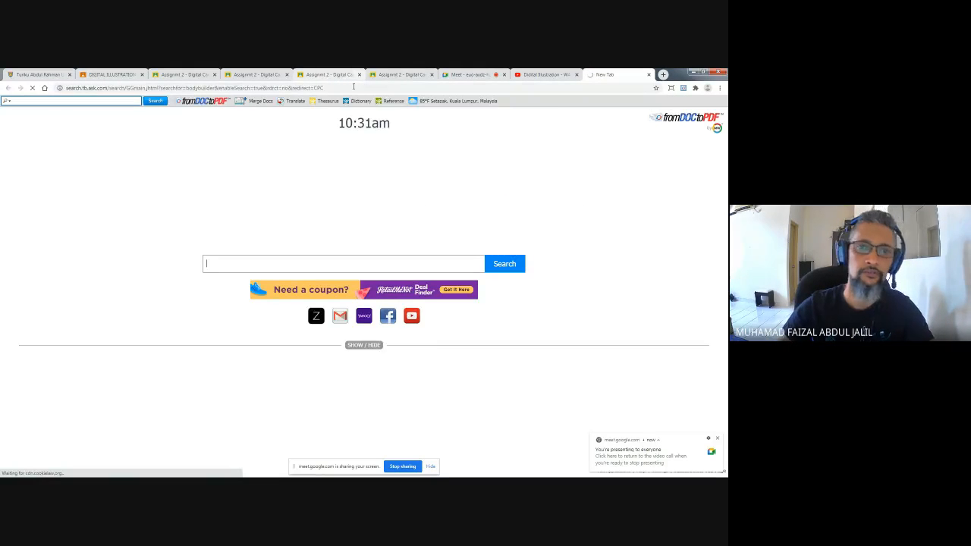
Load google.com in the same tab, search for "body buider" and show the image results
click(339, 88)
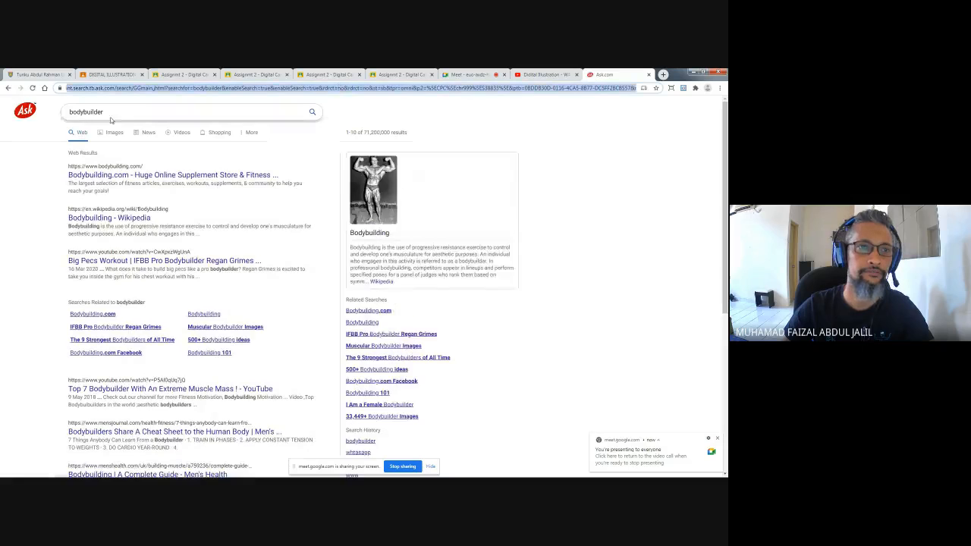
text(google.com/)
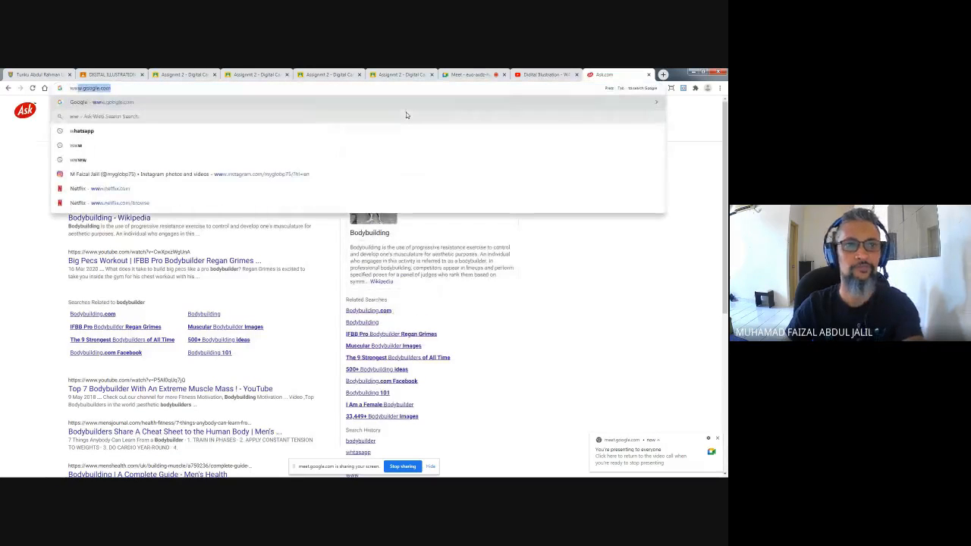
key(Return)
click(313, 223)
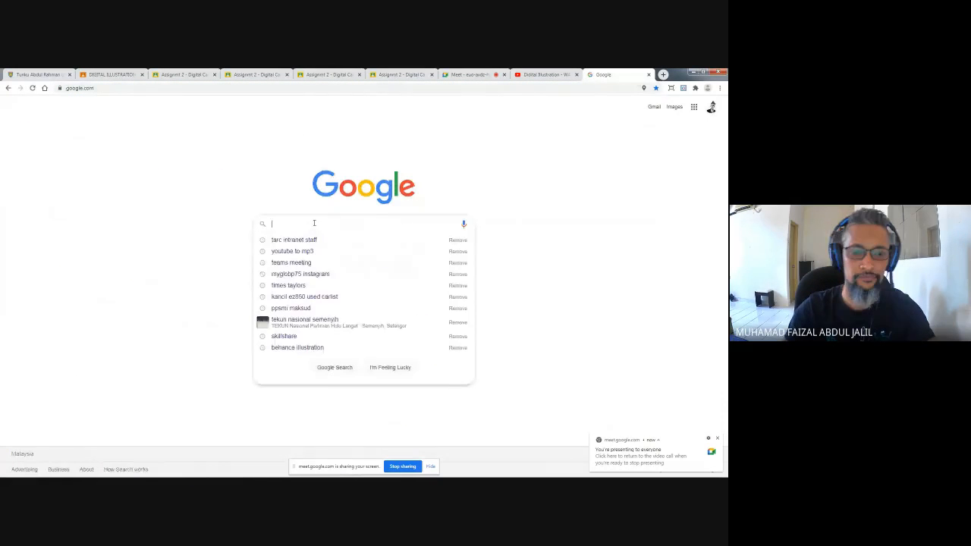
text(body )
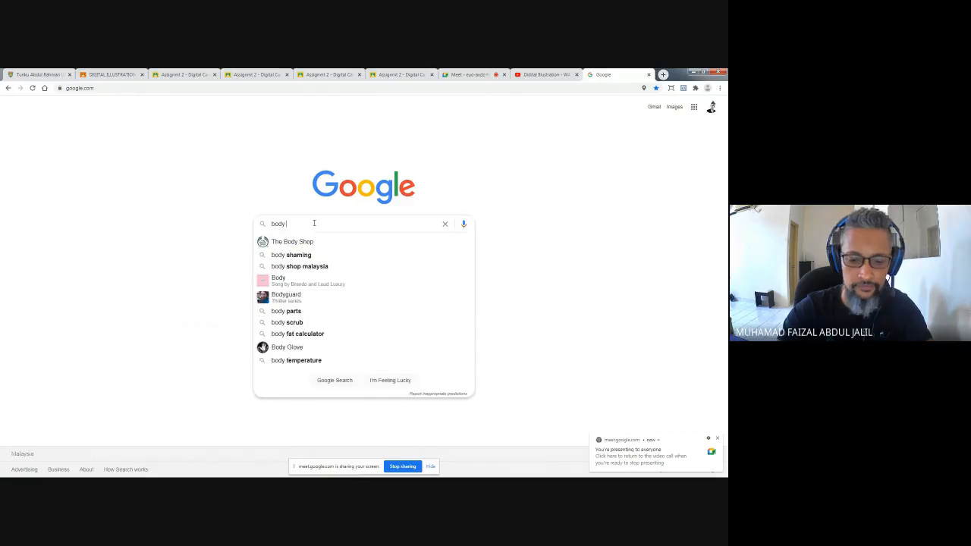
text(buider)
key(Return)
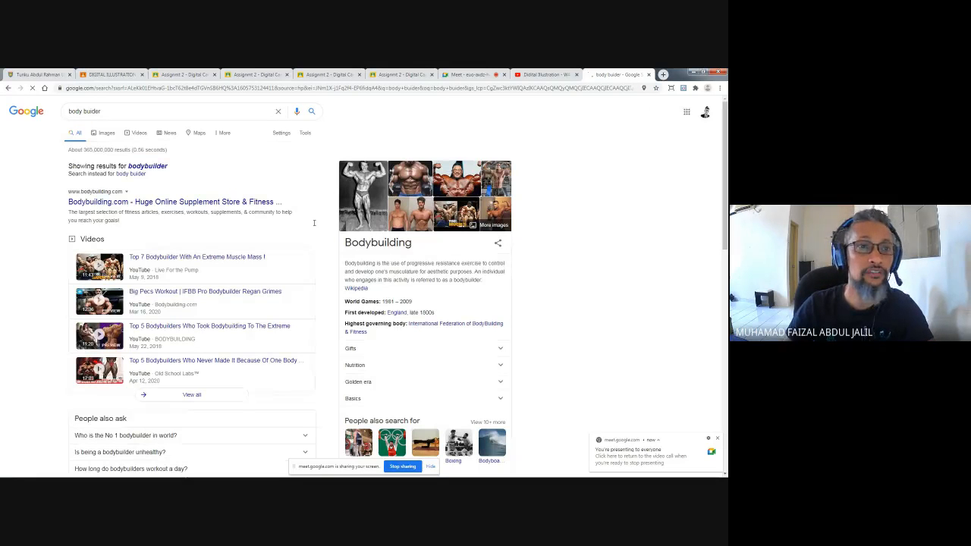
click(105, 133)
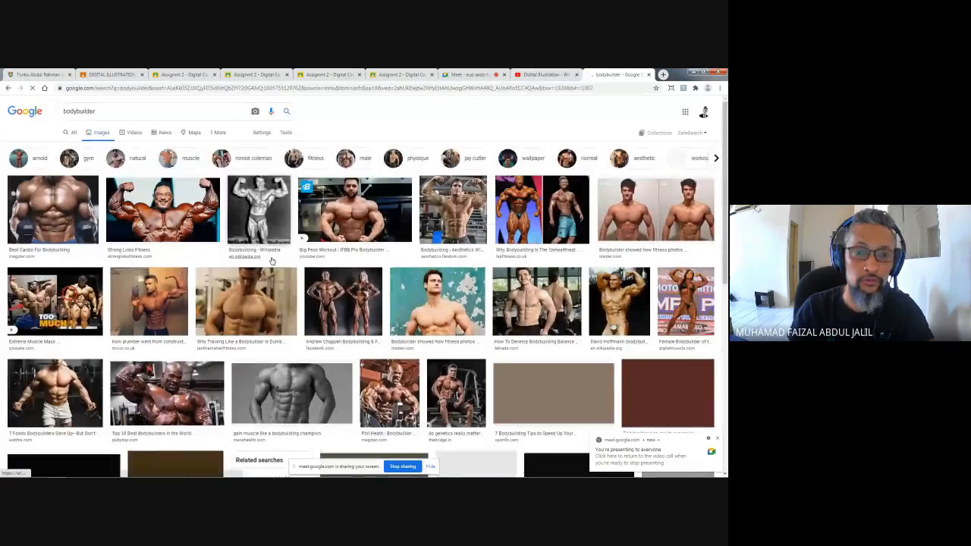
Open the full-length photo of a man and woman bodybuilder from the image results in a separate tab and view it
scroll(272, 260, down, 3)
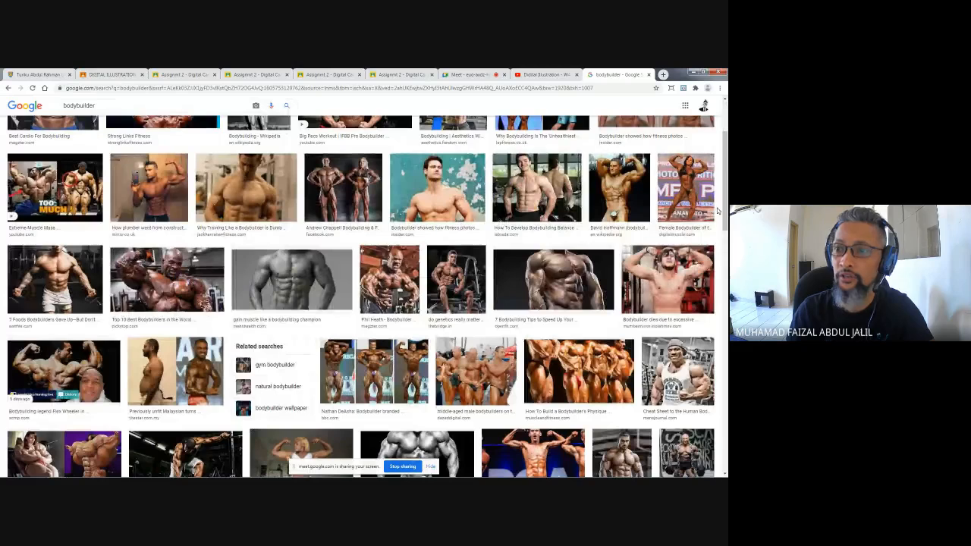
right_click(340, 208)
click(351, 213)
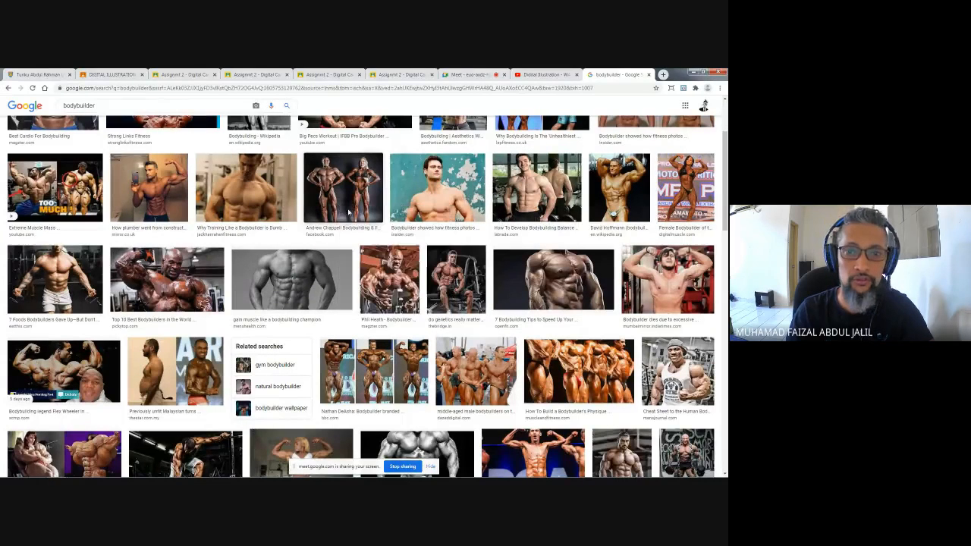
scroll(348, 213, down, 4)
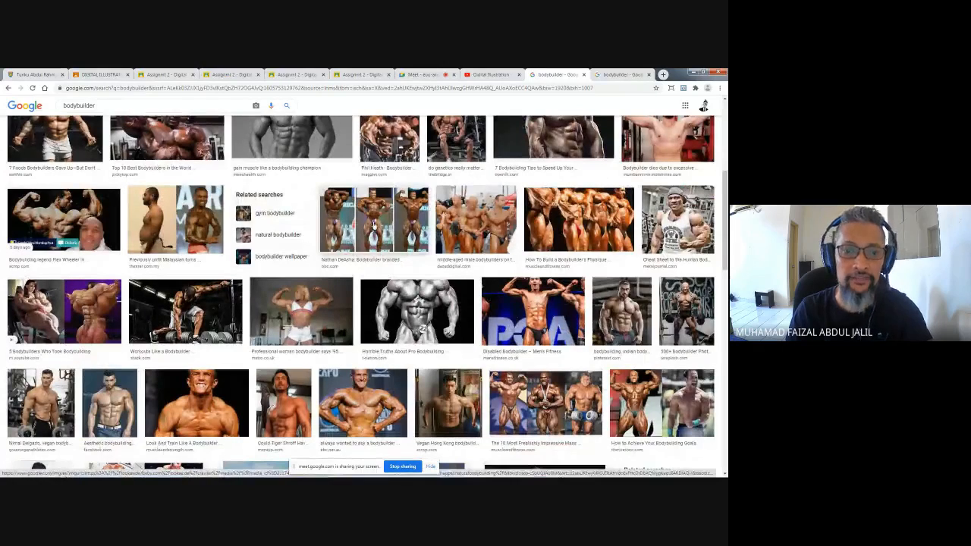
scroll(372, 227, down, 6)
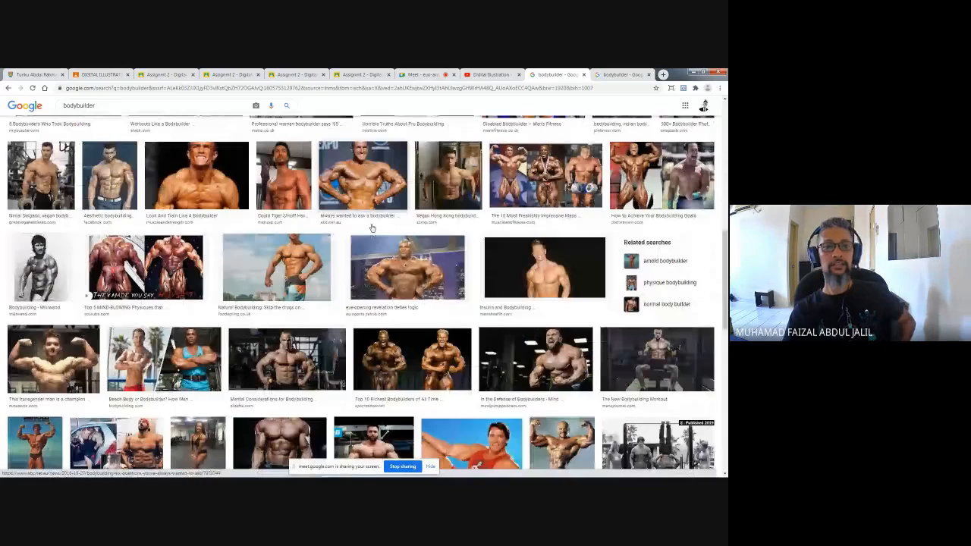
scroll(370, 226, down, 2)
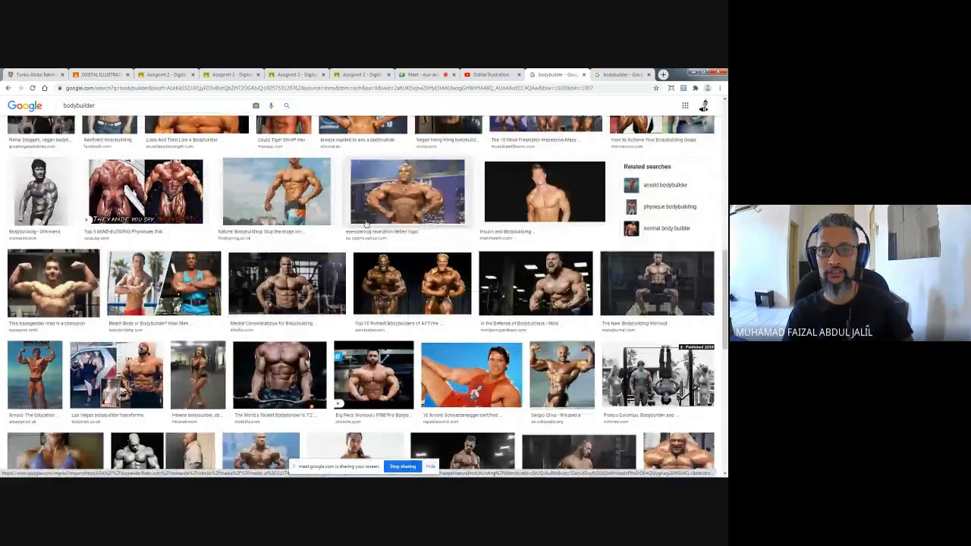
scroll(366, 224, up, 1)
click(366, 225)
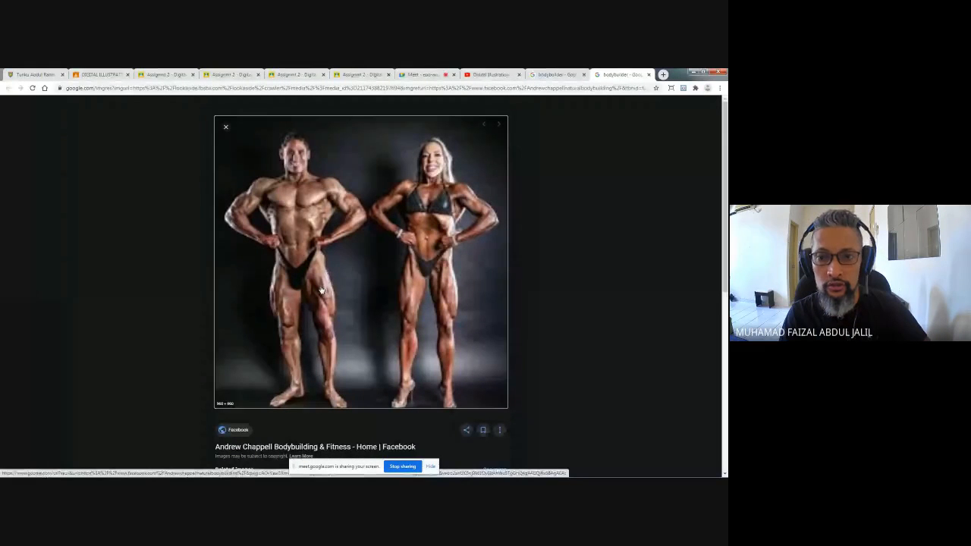
Examine the couple photo and its related images, and open the photo's Facebook source page in another tab
scroll(311, 353, down, 1)
scroll(310, 352, down, 5)
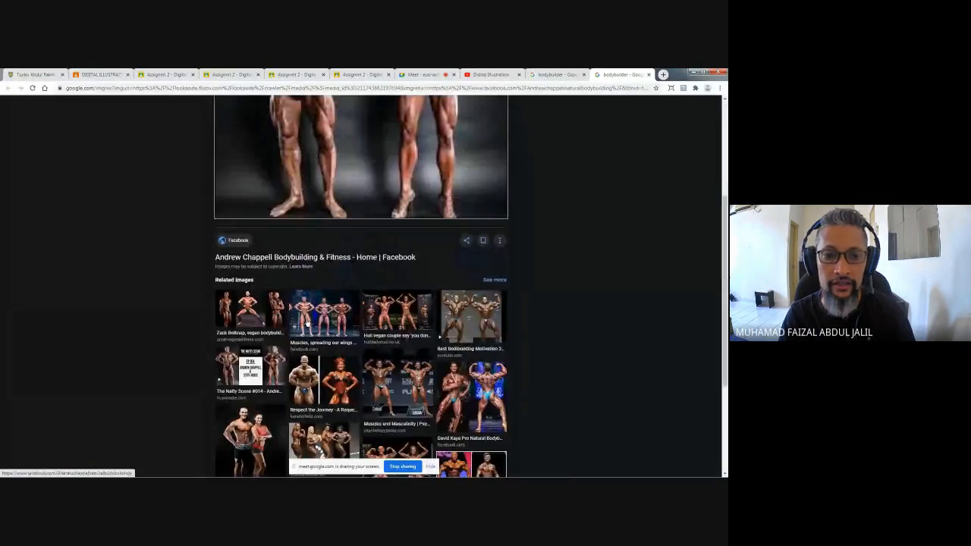
scroll(307, 322, up, 3)
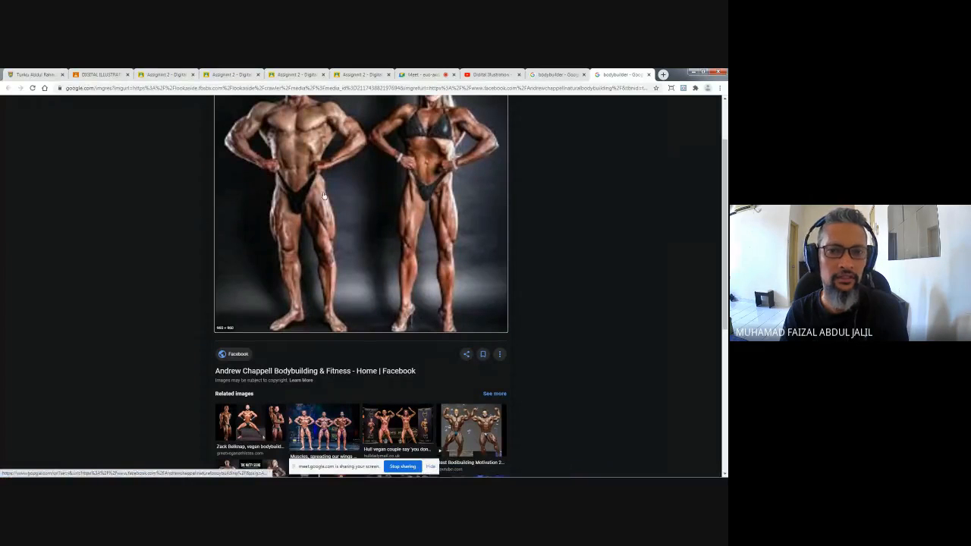
scroll(347, 404, down, 5)
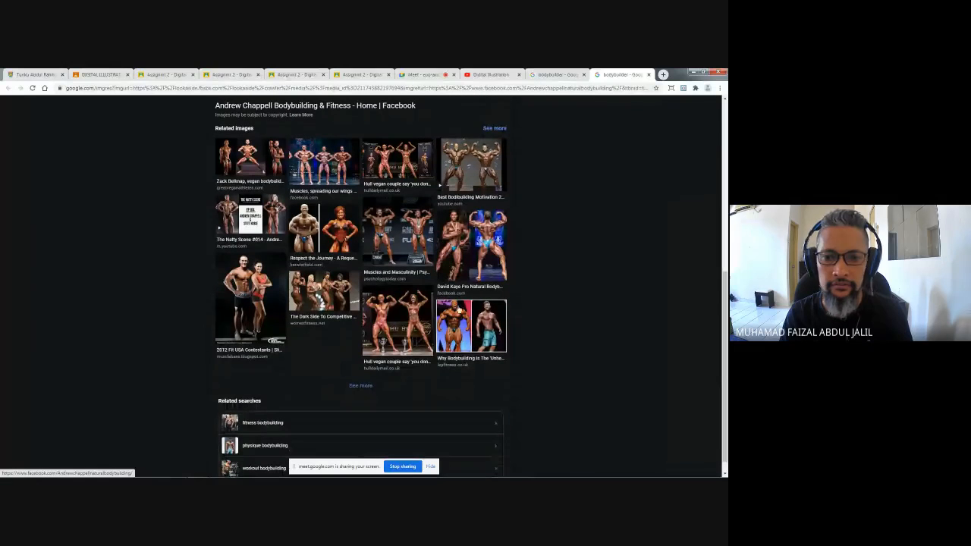
click(383, 326)
click(416, 317)
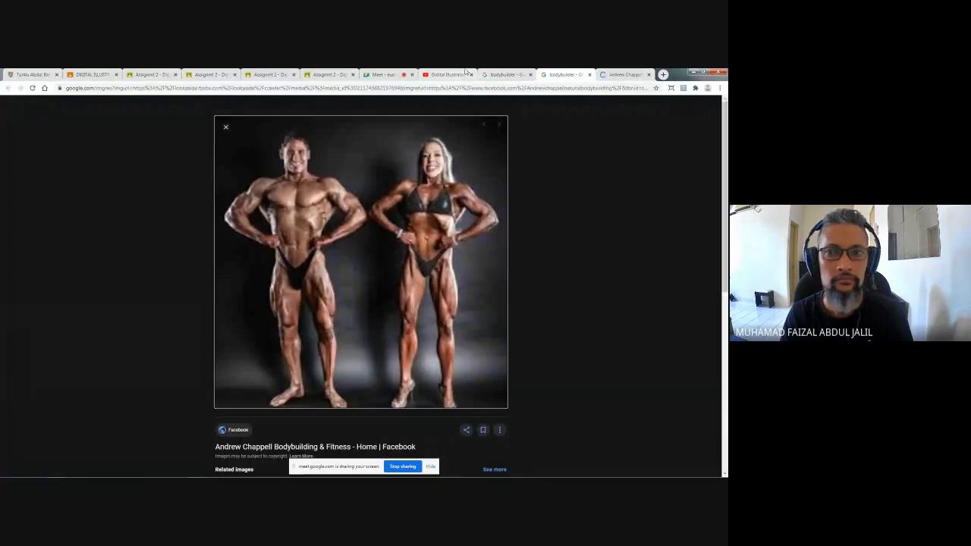
Return to the bodybuilder image results, preview the couple photo with its related images, and close the preview
click(504, 74)
scroll(365, 311, up, 3)
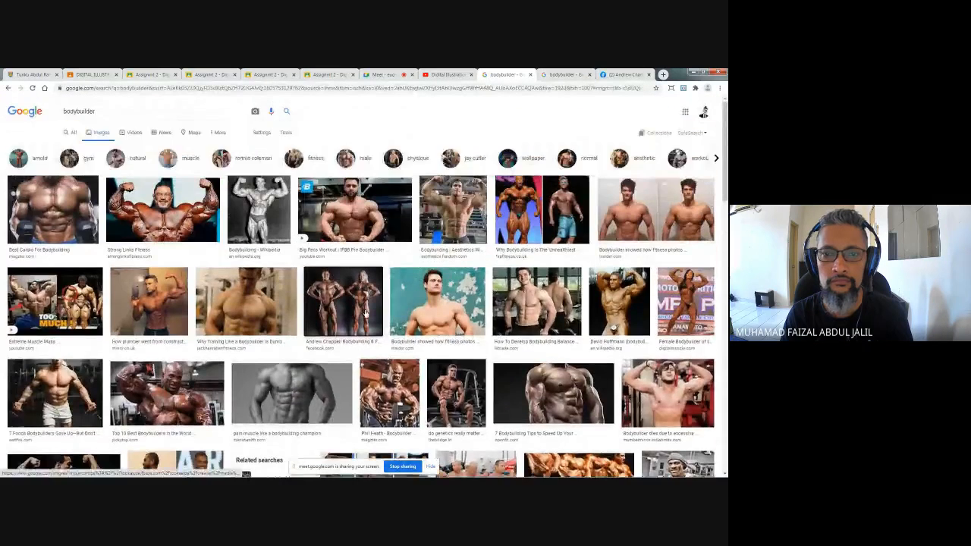
click(364, 314)
scroll(528, 273, down, 5)
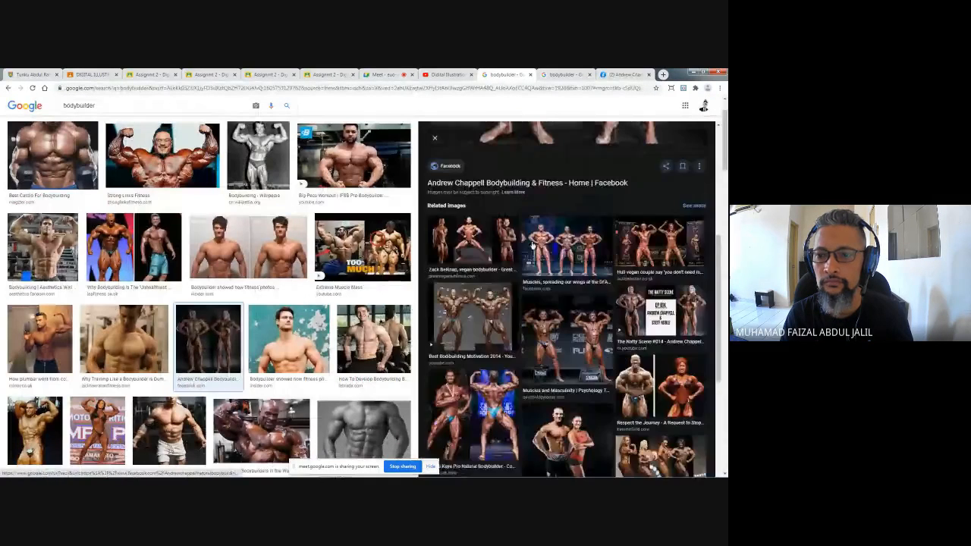
scroll(529, 273, up, 5)
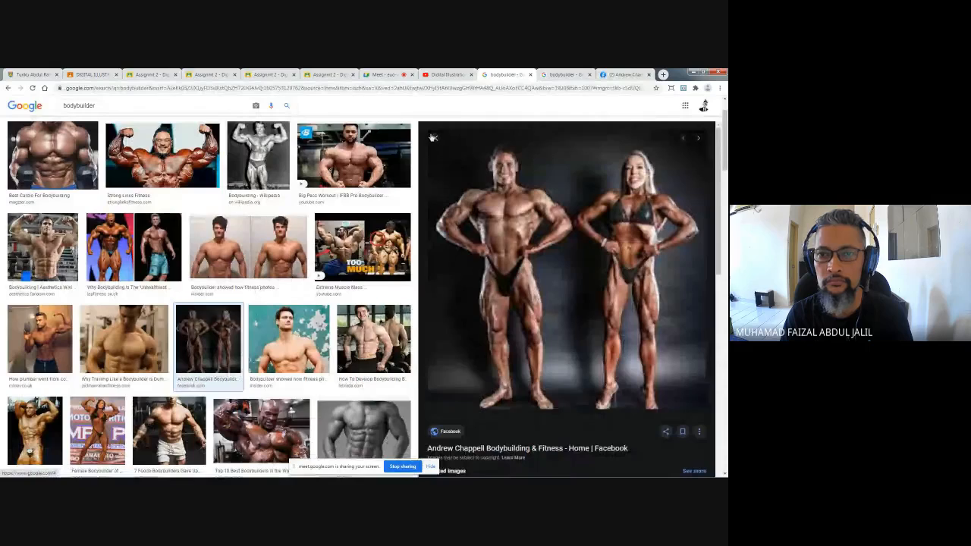
click(432, 137)
Browse further through the bodybuilder image results for body poses suitable as a caricature reference
scroll(333, 267, down, 3)
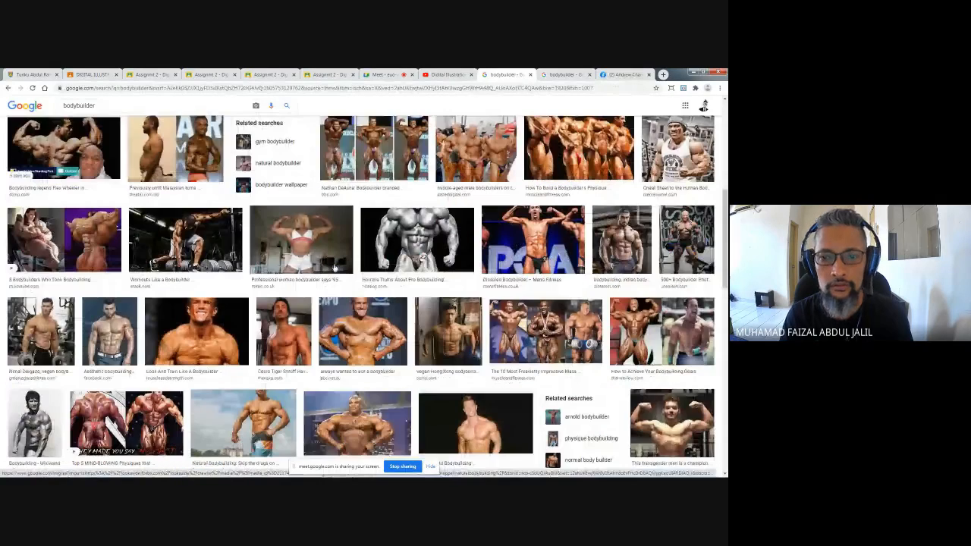
scroll(334, 267, down, 1)
scroll(306, 363, down, 1)
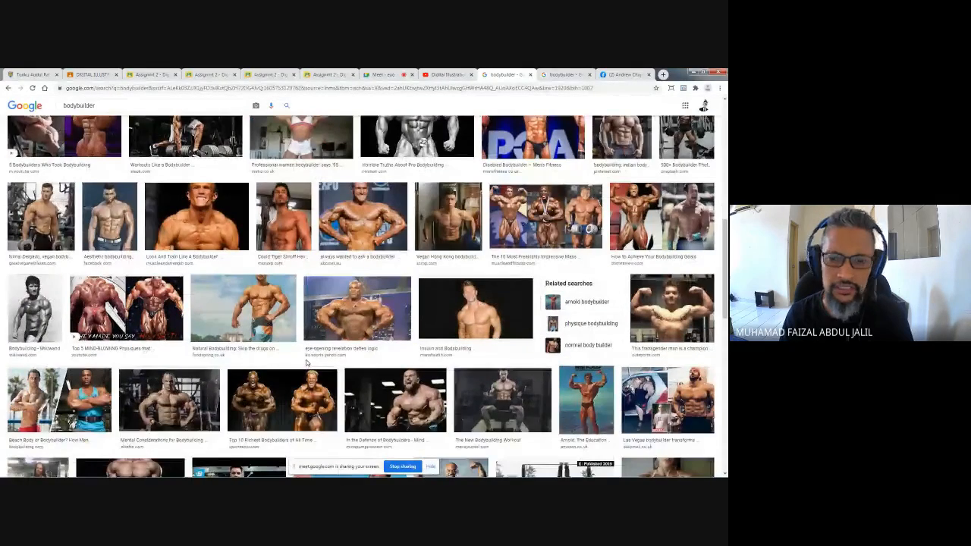
scroll(307, 362, down, 3)
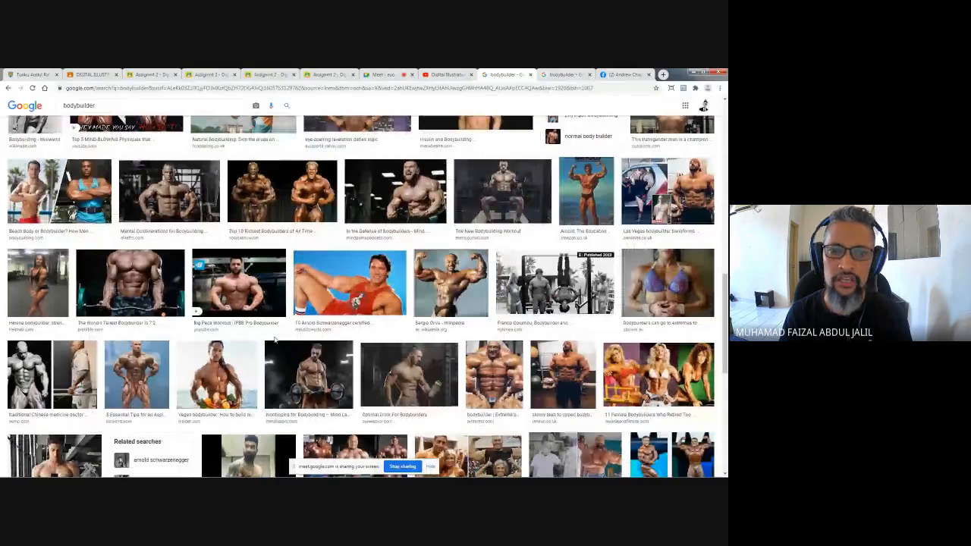
scroll(382, 345, down, 2)
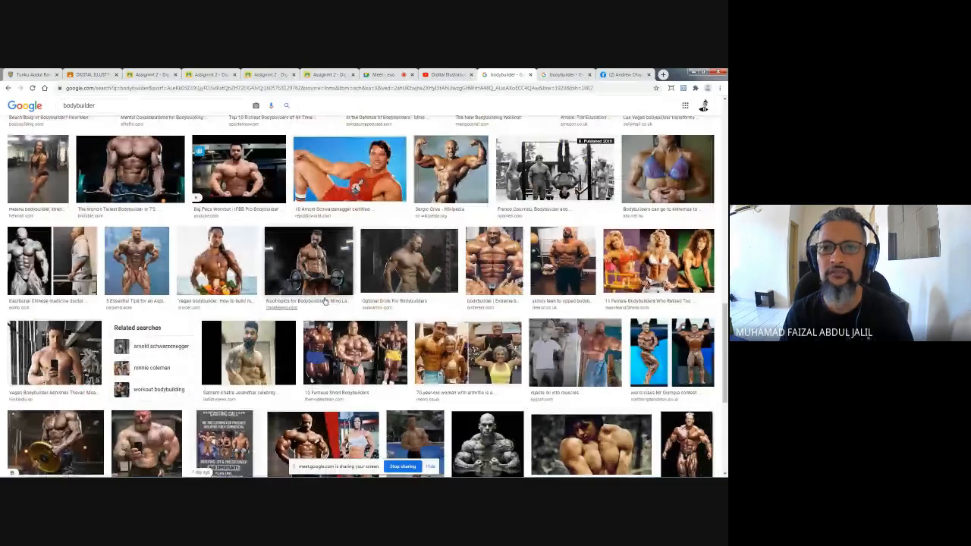
scroll(324, 301, down, 3)
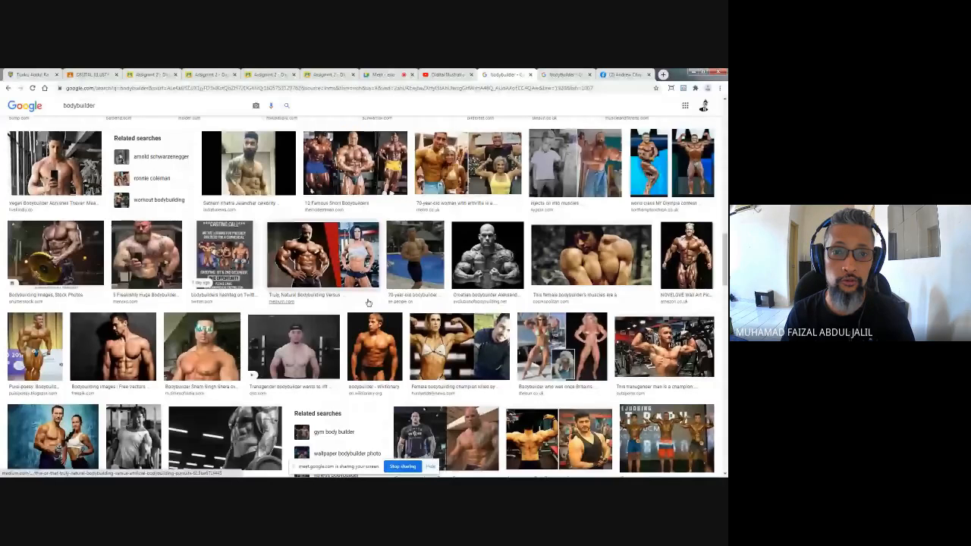
scroll(407, 308, down, 1)
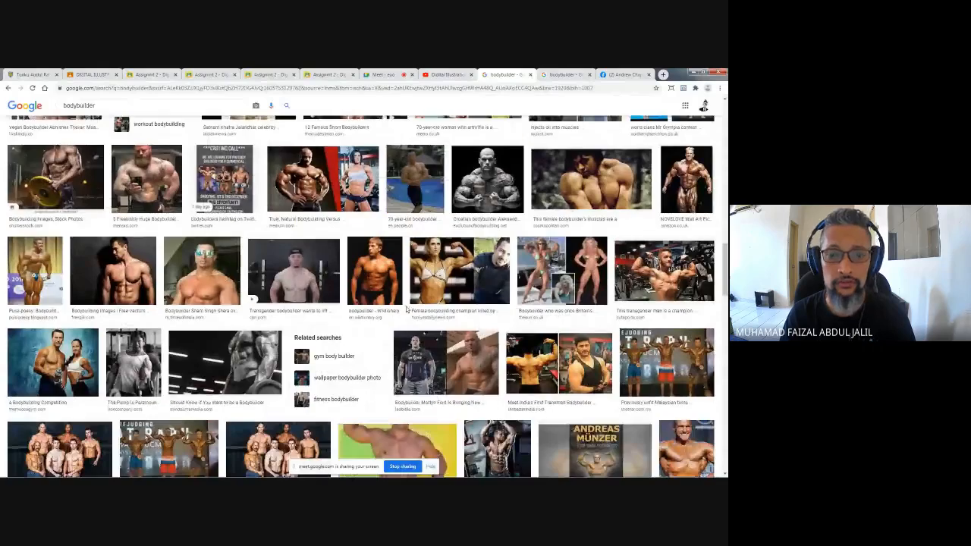
scroll(407, 308, down, 3)
scroll(399, 301, down, 1)
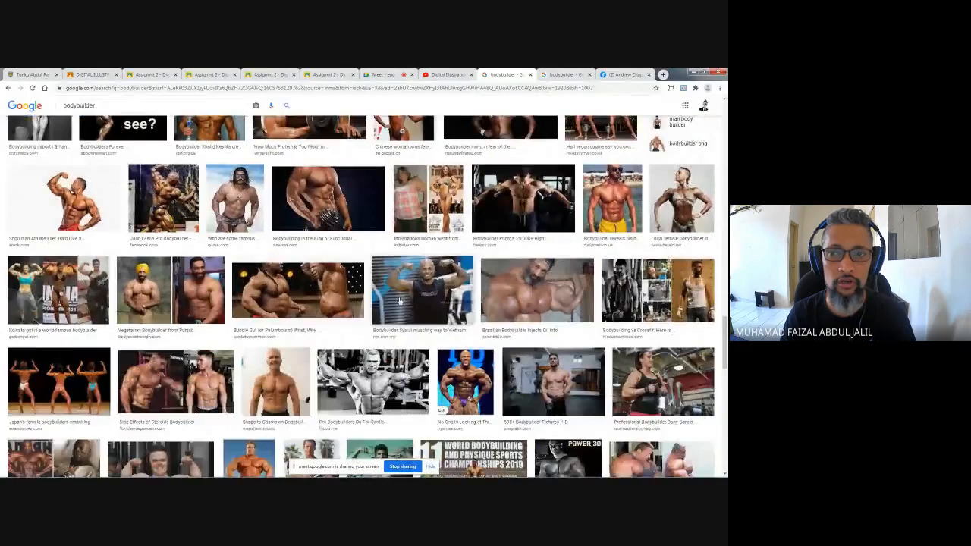
scroll(399, 302, down, 1)
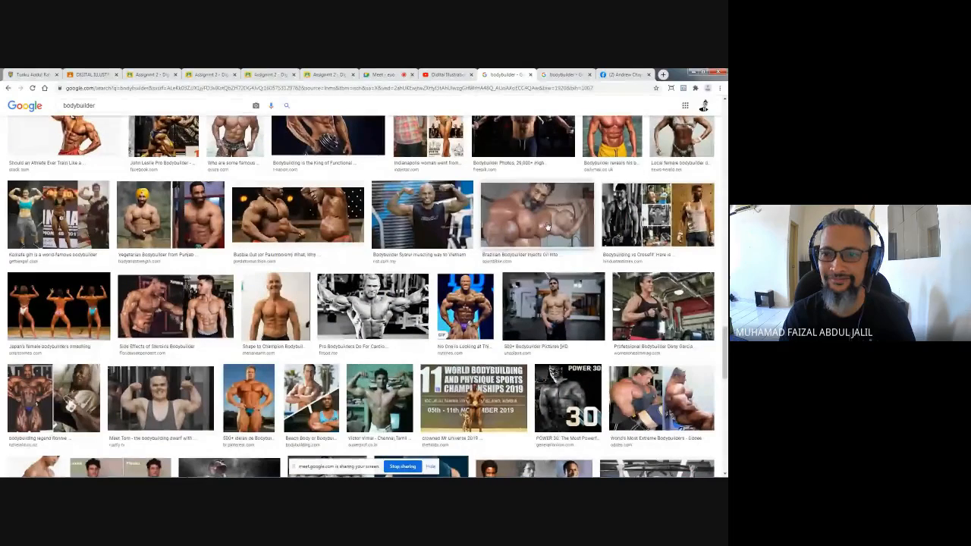
scroll(302, 349, down, 2)
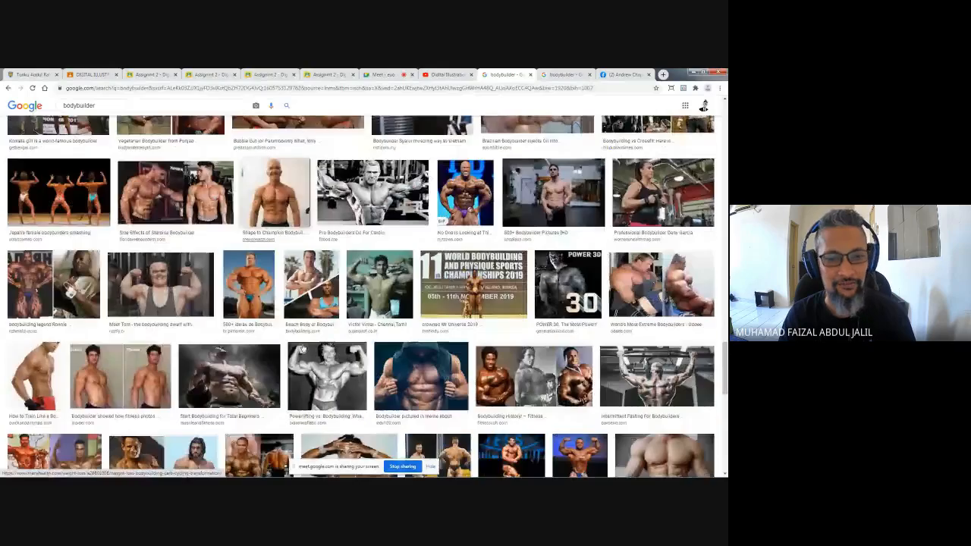
scroll(318, 341, up, 1)
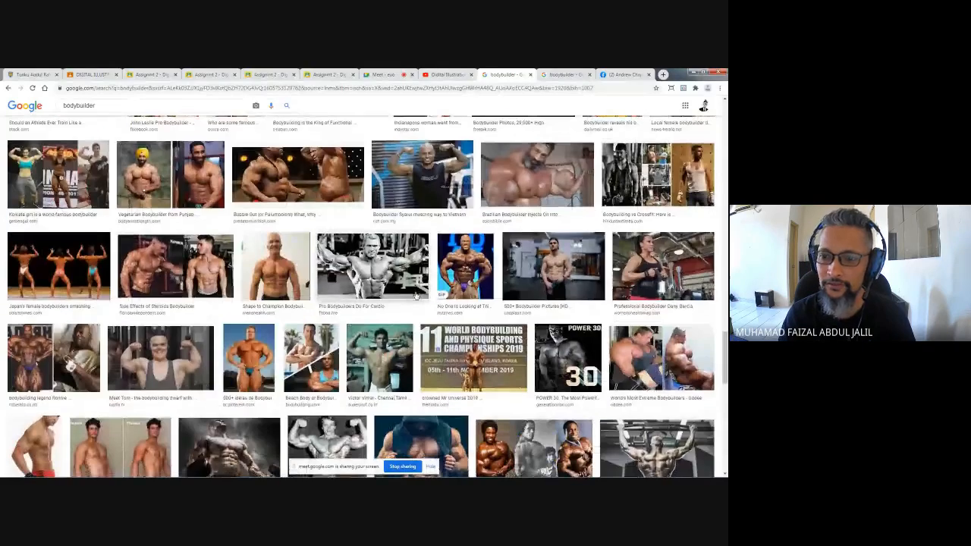
scroll(417, 297, down, 3)
scroll(416, 296, down, 4)
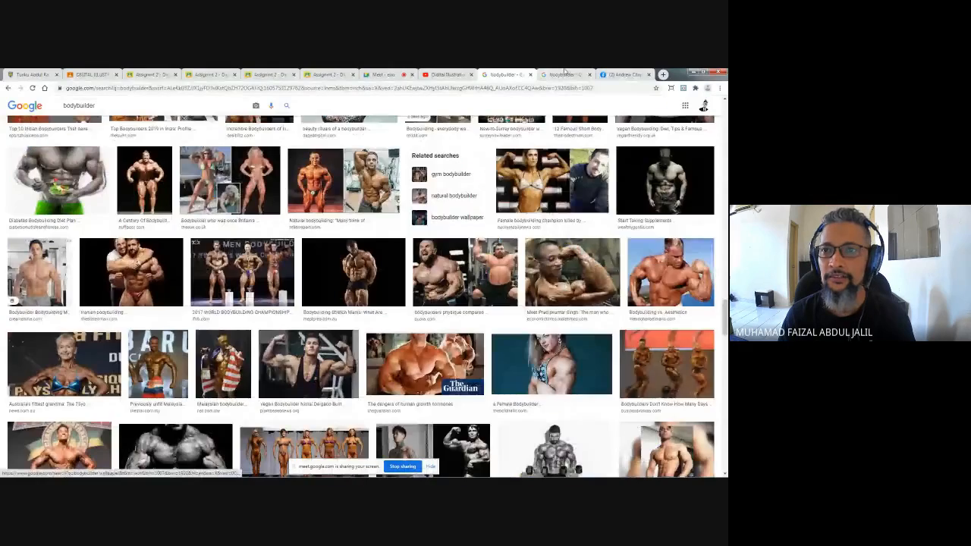
Close the extra bodybuilder image tab, then open the side-by-side full-body posing photo from the bodybuilding Facebook page
click(563, 74)
click(589, 74)
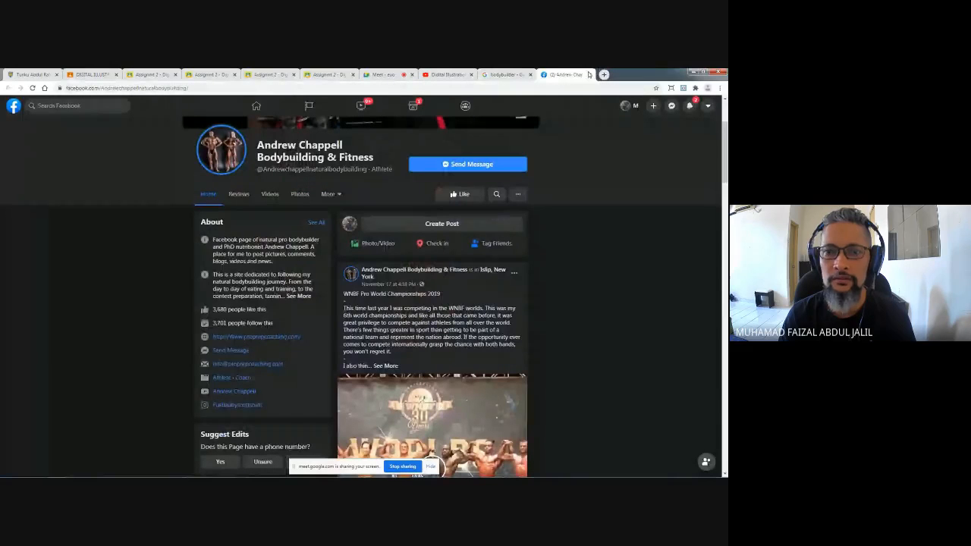
scroll(427, 283, down, 8)
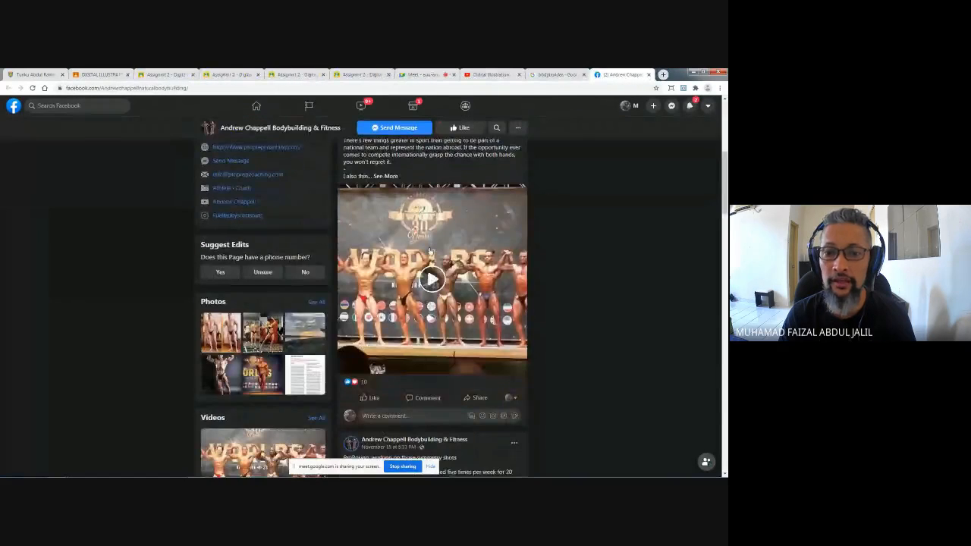
scroll(427, 284, down, 2)
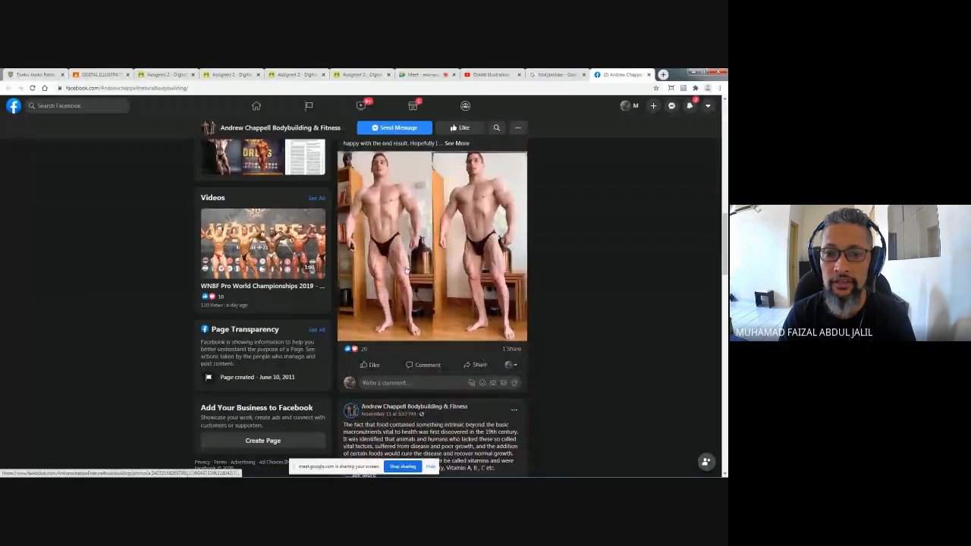
click(492, 281)
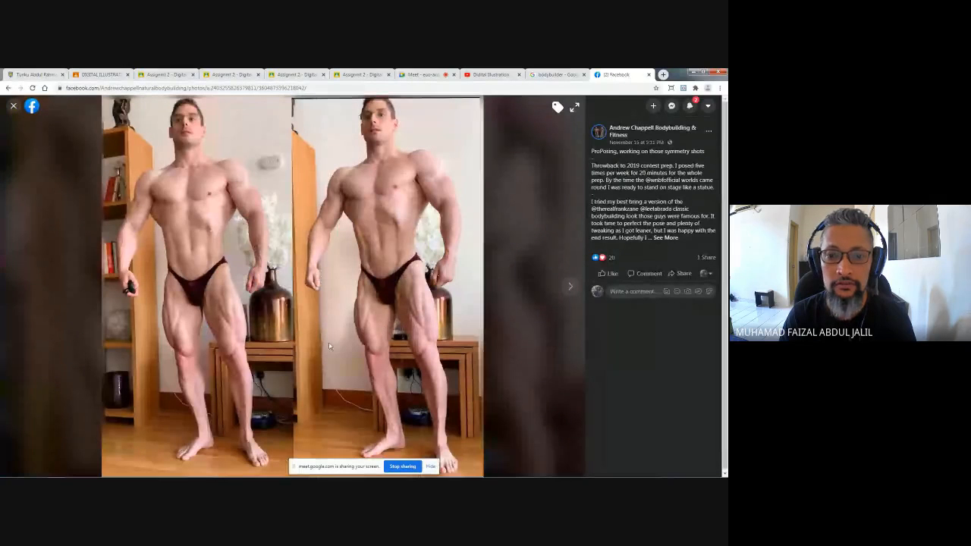
right_click(353, 315)
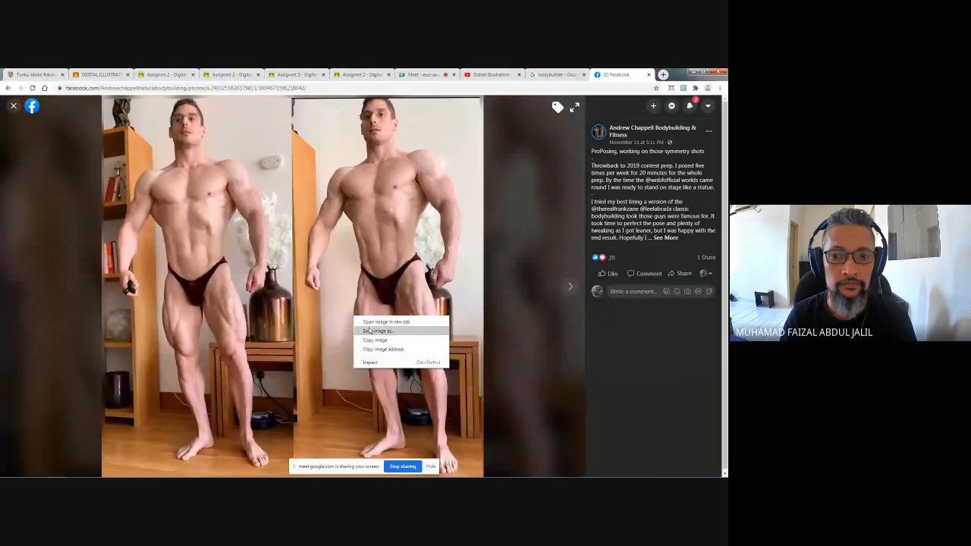
click(370, 331)
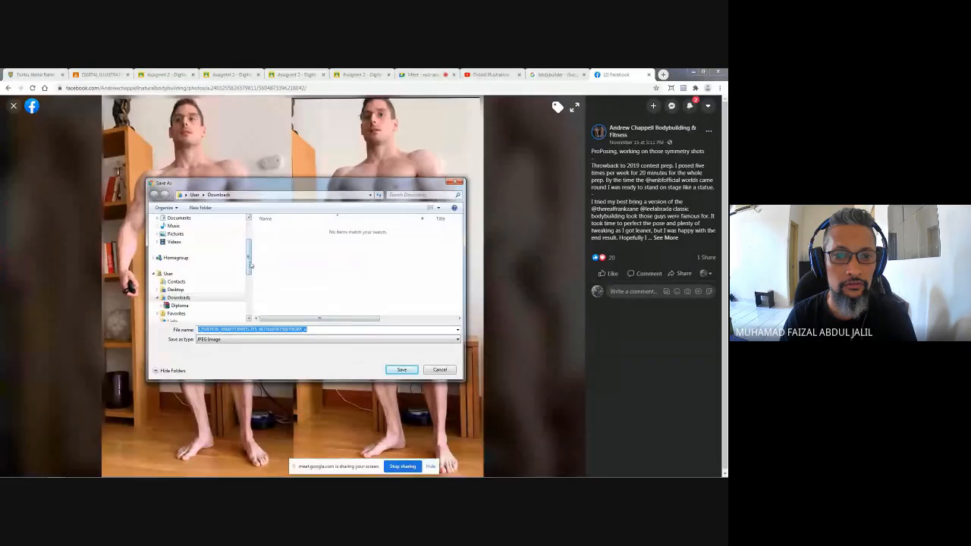
drag(251, 264, 250, 245)
click(176, 229)
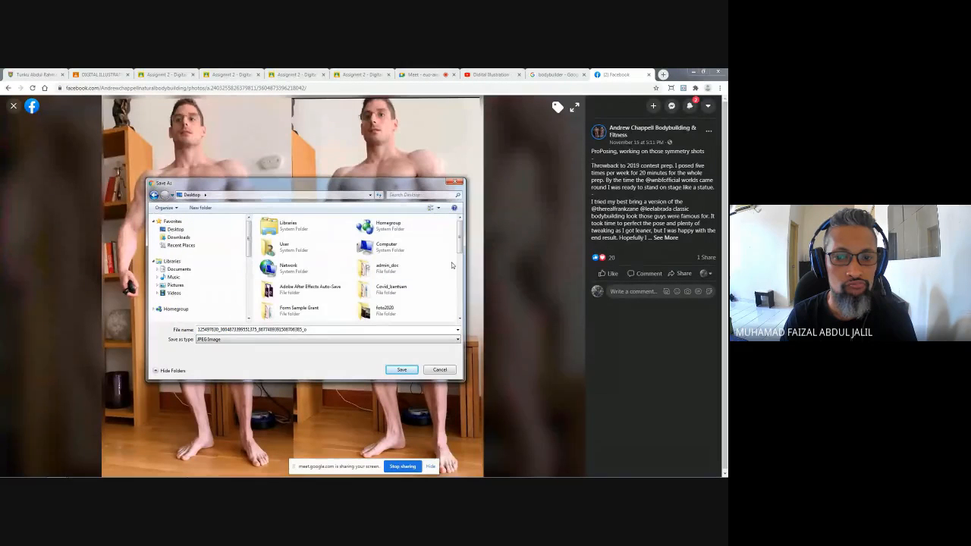
click(439, 370)
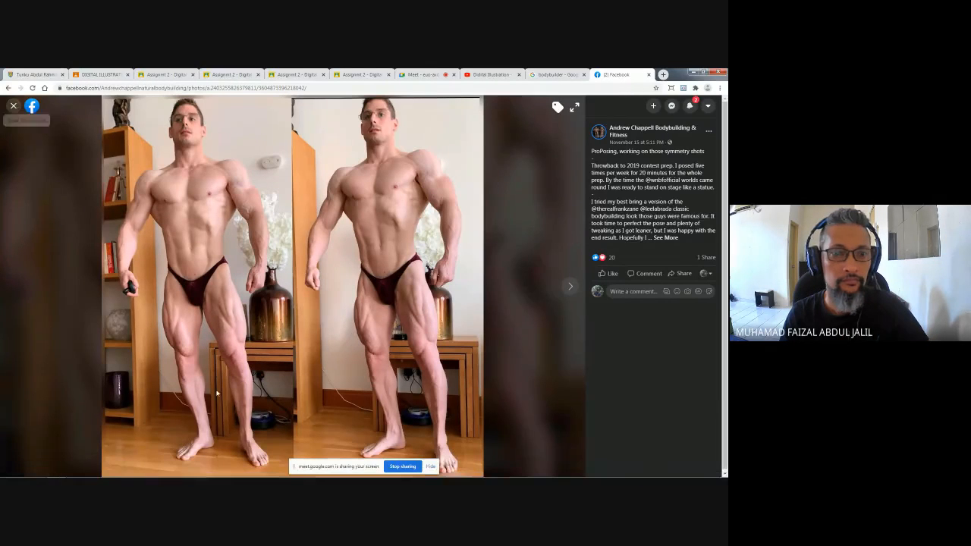
Switch to Photoshop, paste the screenshot of the posing photo, and marquee-select the second figure's legs from the waist to the ankles
click(196, 470)
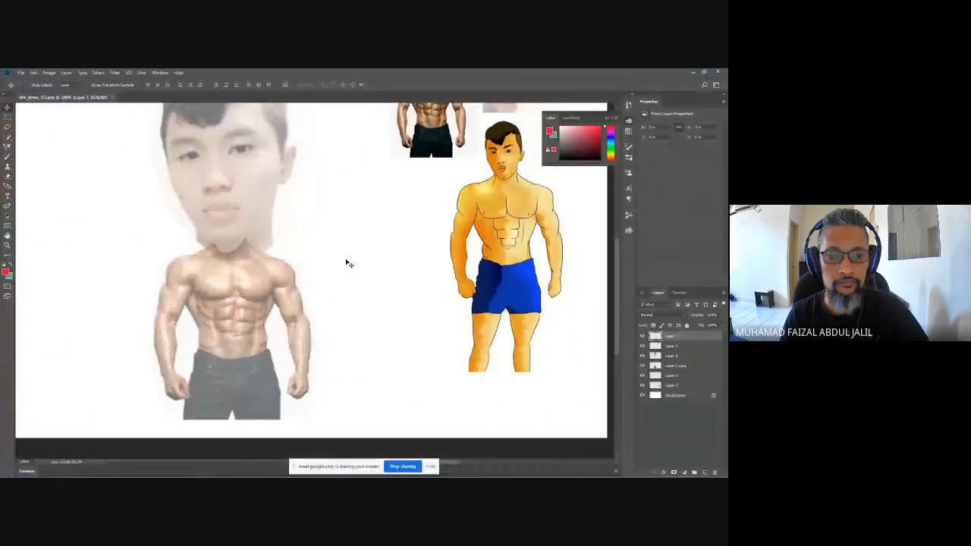
key(ctrl+v)
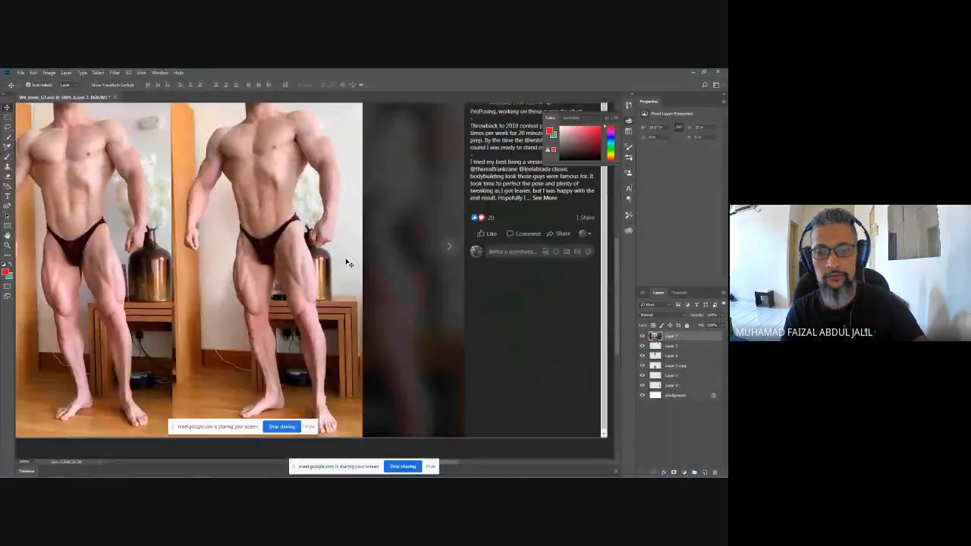
key(m)
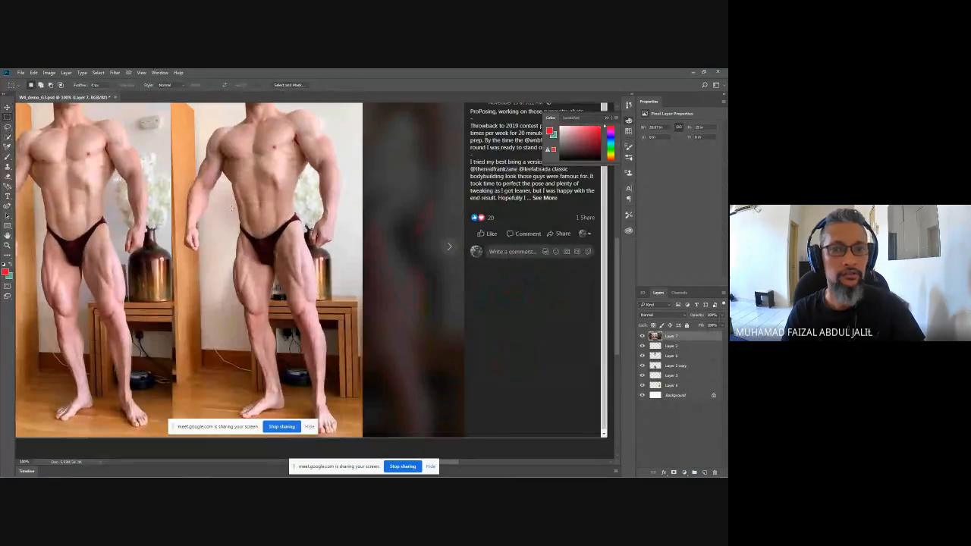
drag(233, 234, 331, 395)
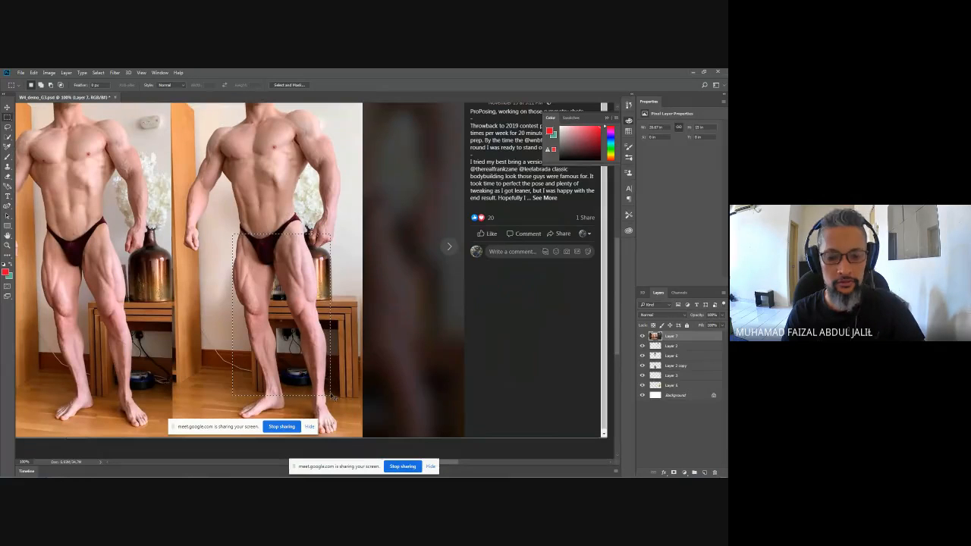
Delete the full screenshot layer and paste the copied legs as a layer directly beneath the faded body layer
click(642, 336)
drag(696, 336, 714, 472)
click(683, 366)
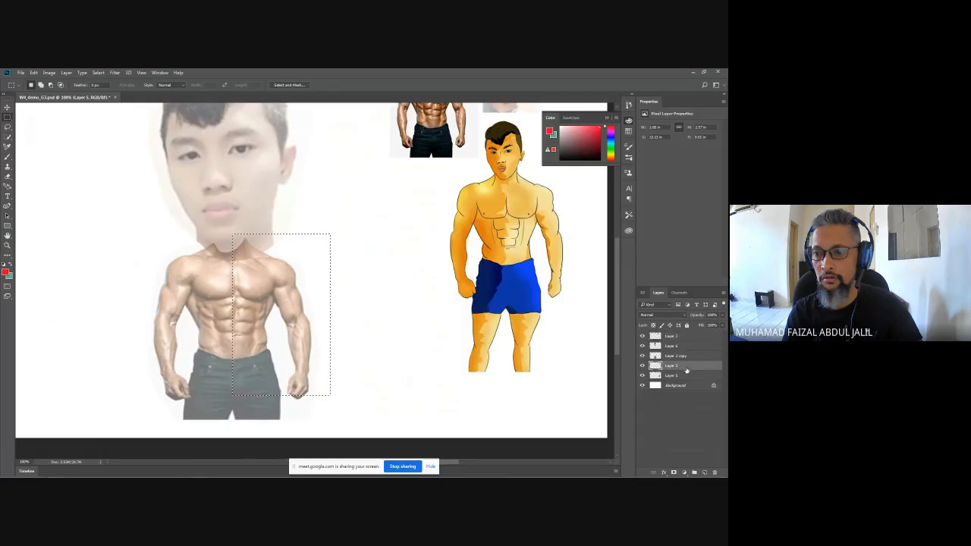
key(ctrl+v)
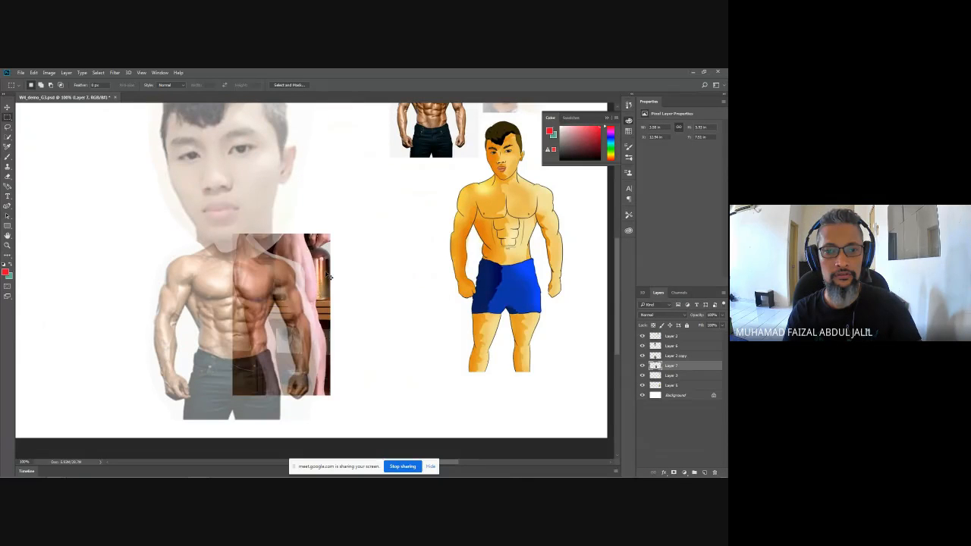
Position the pasted legs under the faded torso and widen them slightly with Free Transform to match the body
drag(328, 275, 276, 399)
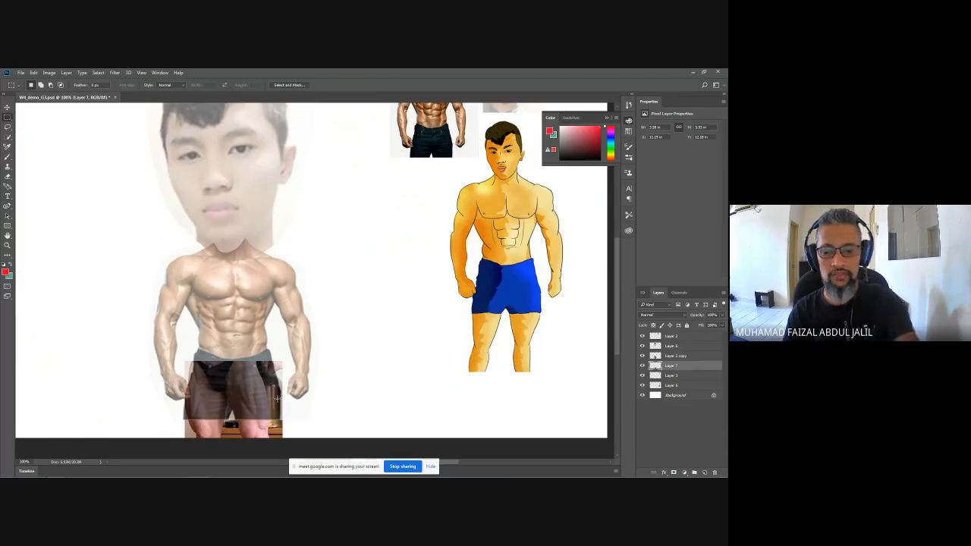
key(ctrl+minus)
key(ctrl+minus)
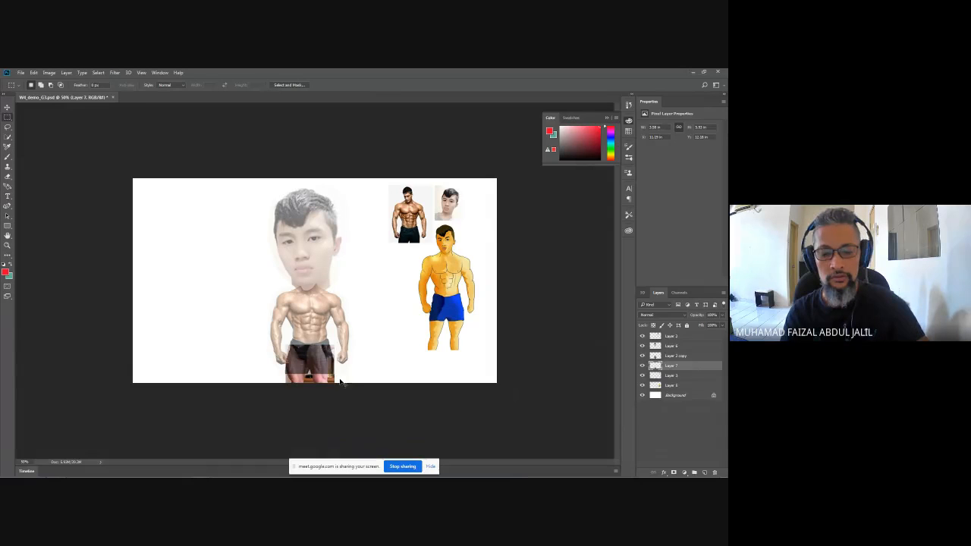
key(ctrl+t)
drag(337, 384, 285, 385)
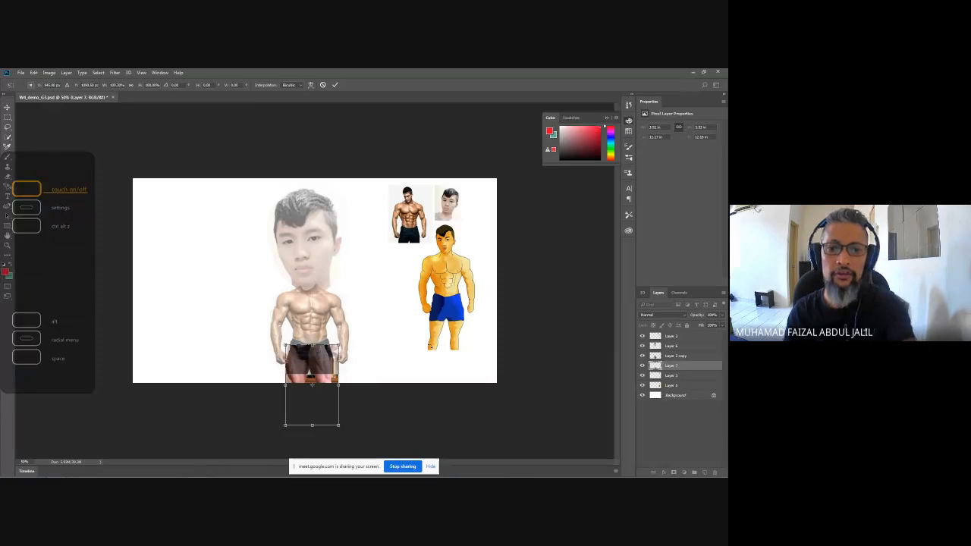
key(Return)
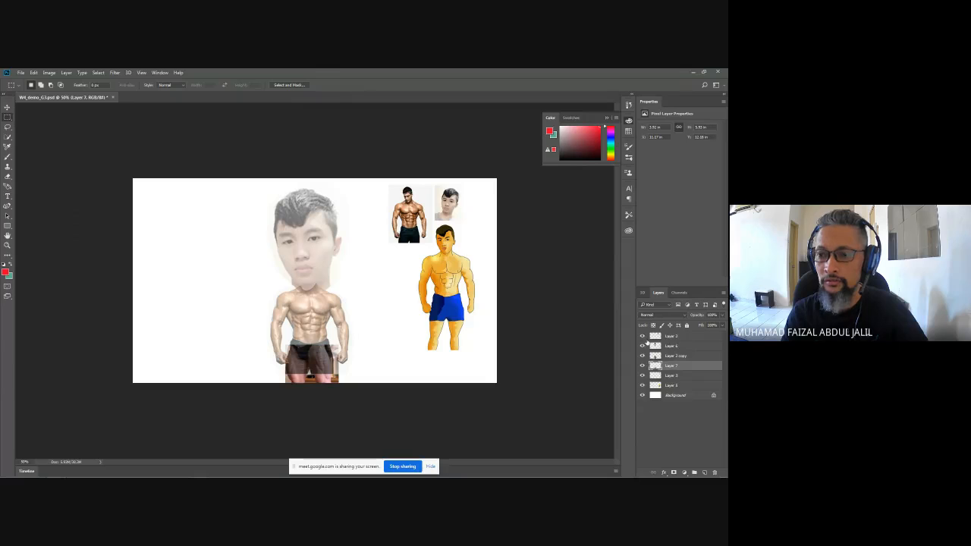
Add a new layer above all the others and name it "draw"
click(686, 338)
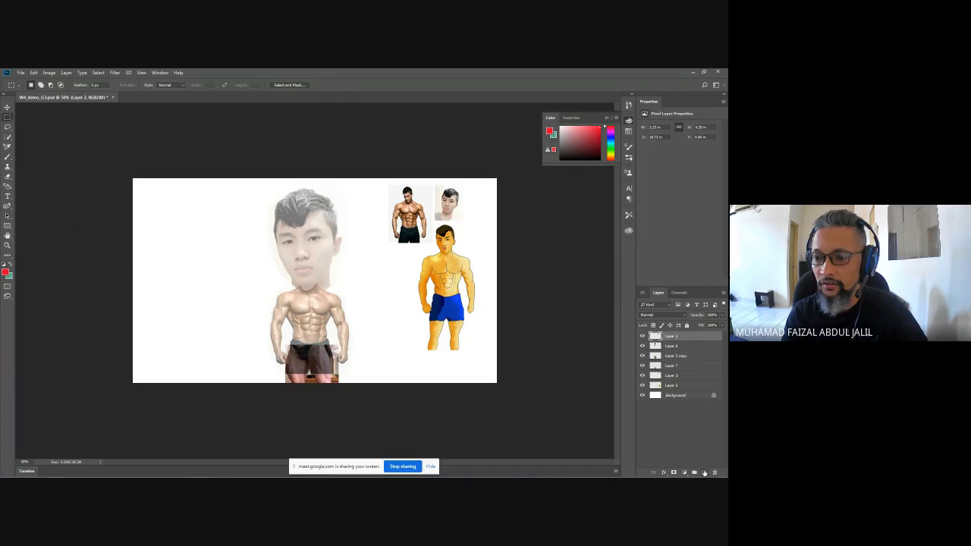
click(704, 472)
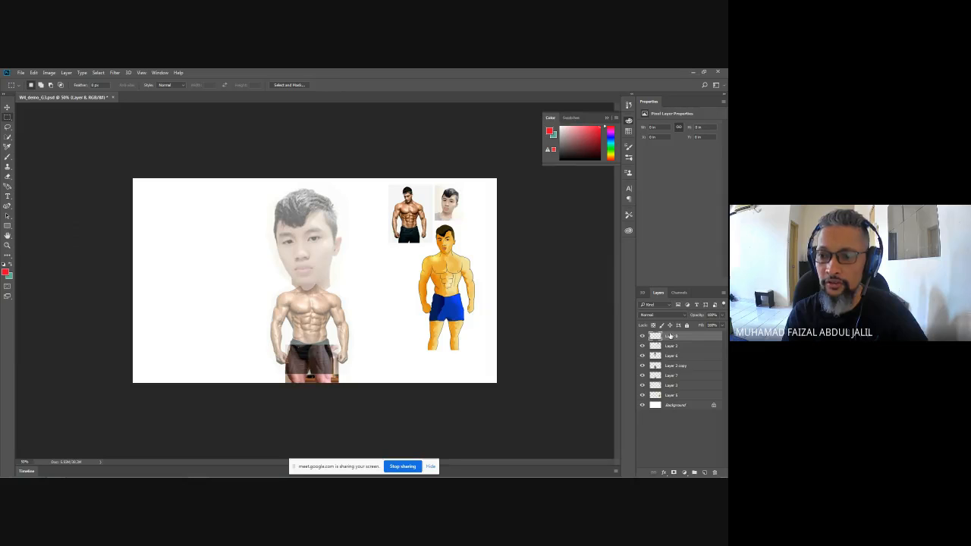
double_click(670, 335)
text(draw)
key(Return)
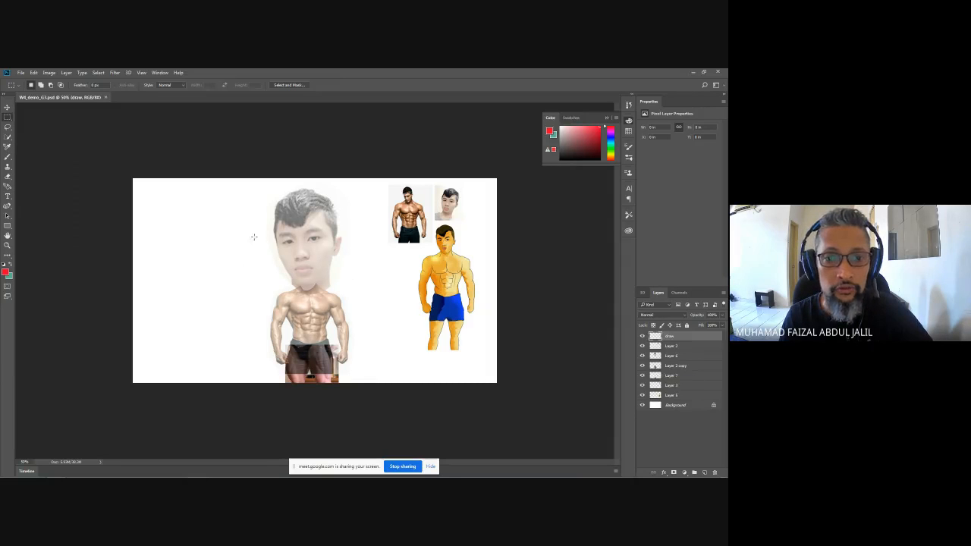
Resize the canvas to 15 inches wide by 20 inches high, accepting the clipping
click(46, 73)
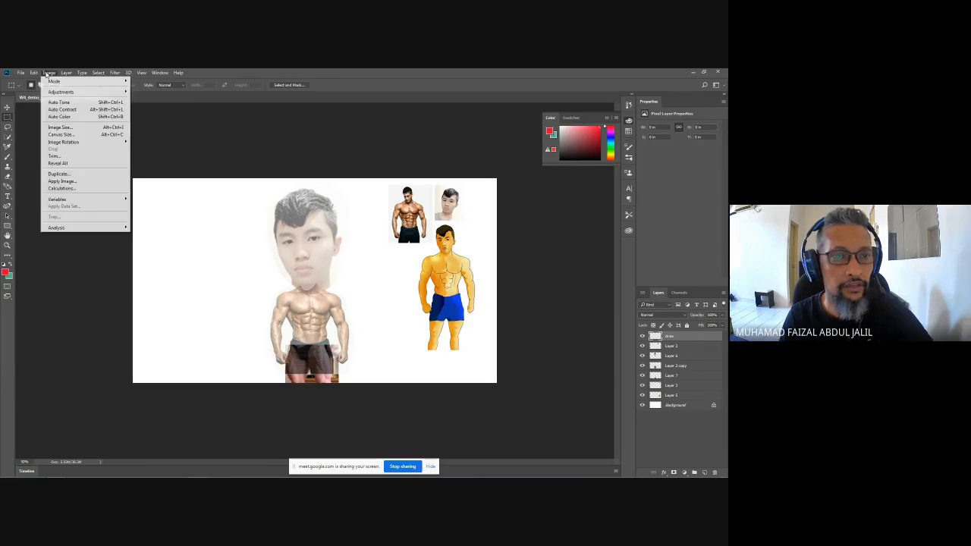
mouse_move(34, 73)
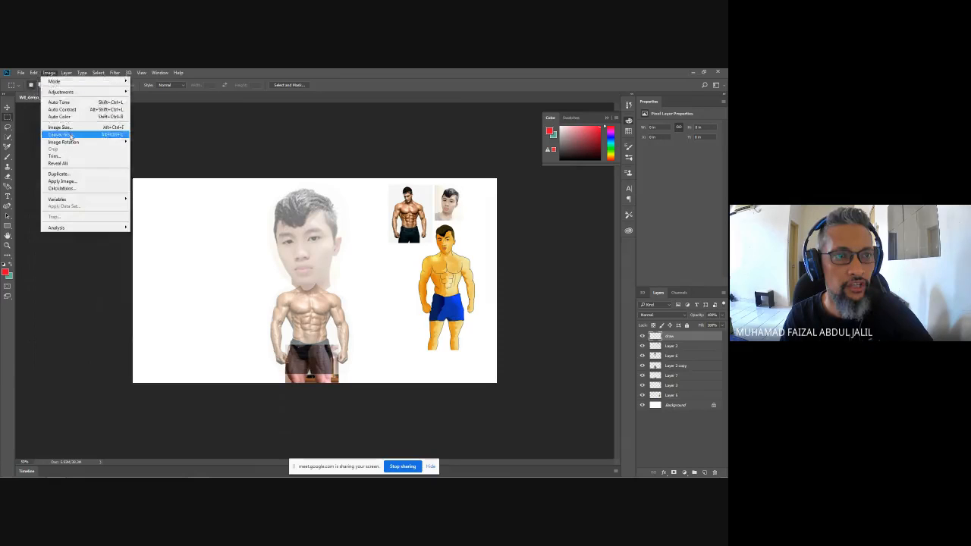
click(70, 135)
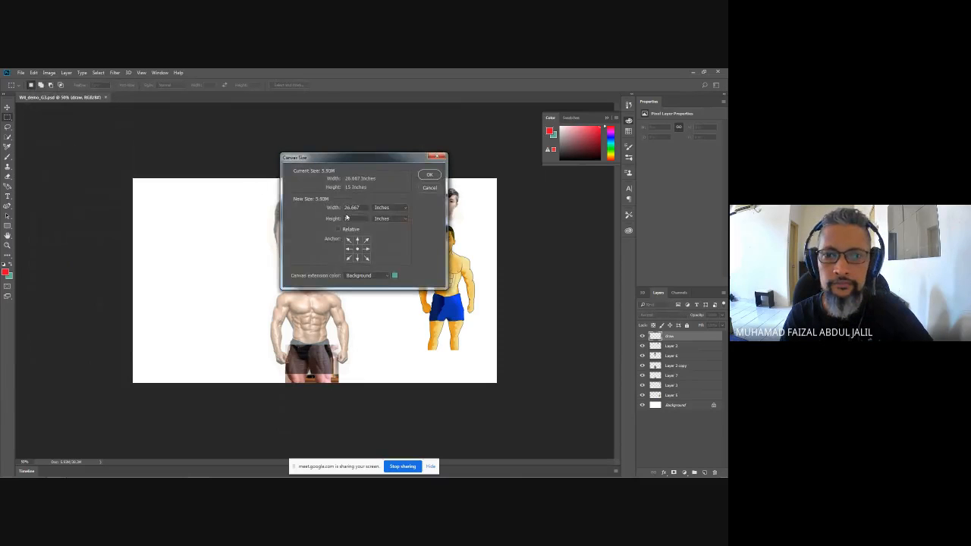
text(15)
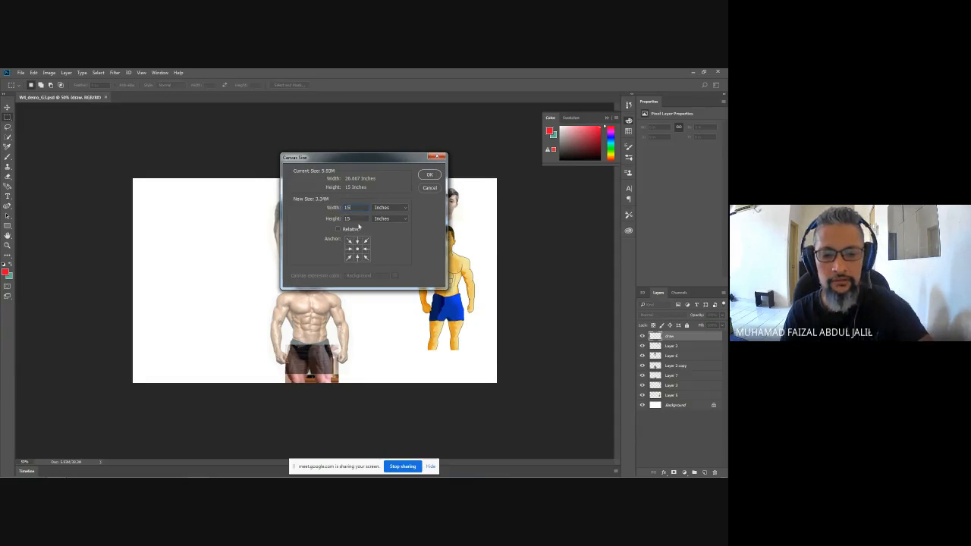
key(Tab)
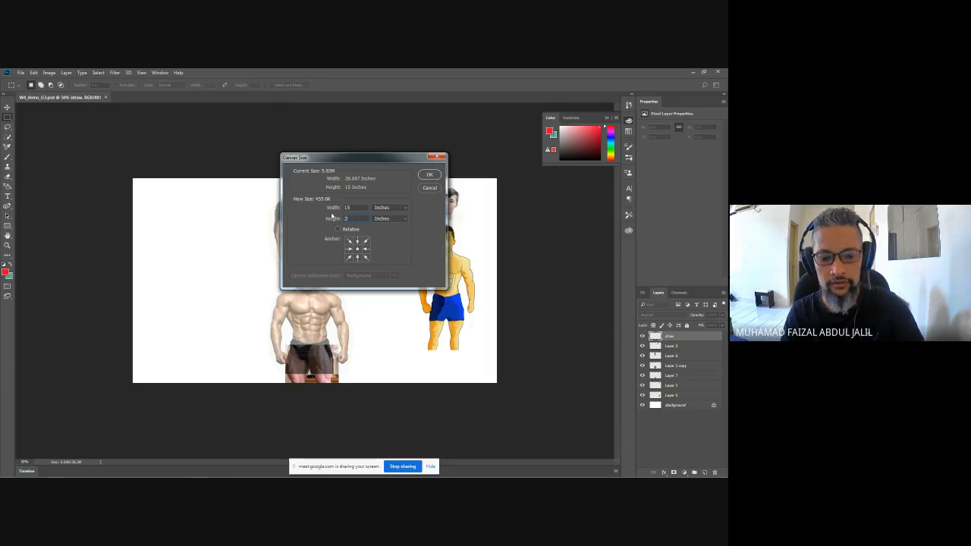
text(2)
click(429, 175)
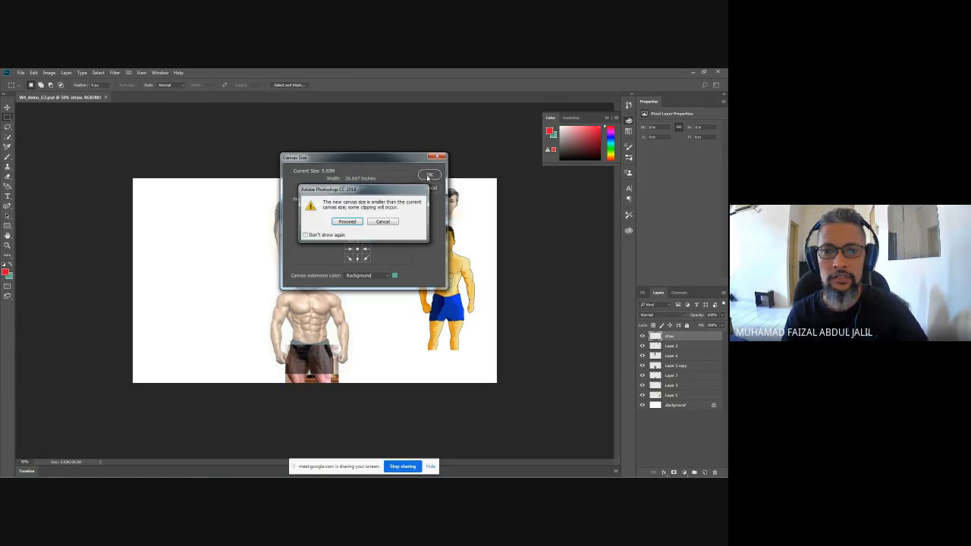
click(347, 220)
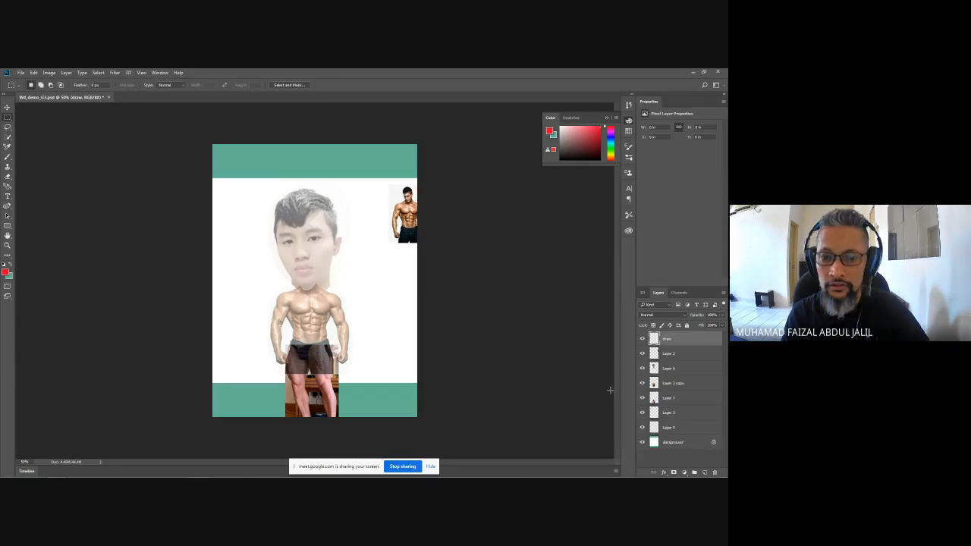
Select the head, body and legs layers together and move the whole figure up to fit within the taller canvas
click(678, 355)
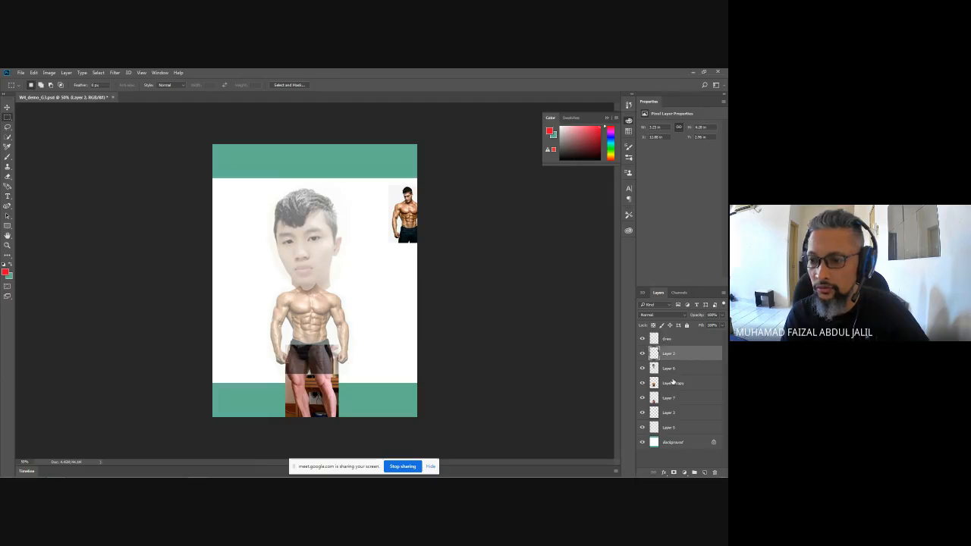
click(669, 369)
shift+click(668, 398)
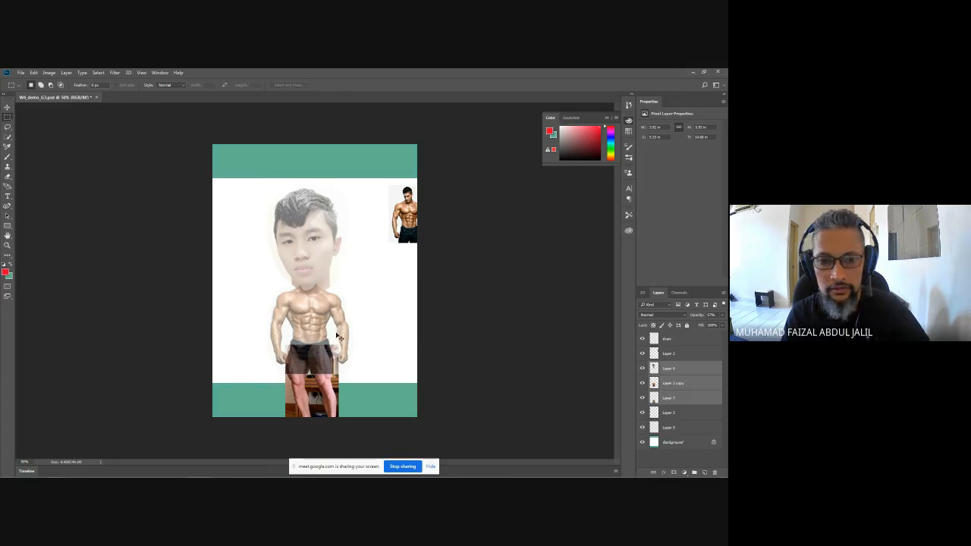
drag(341, 337, 335, 306)
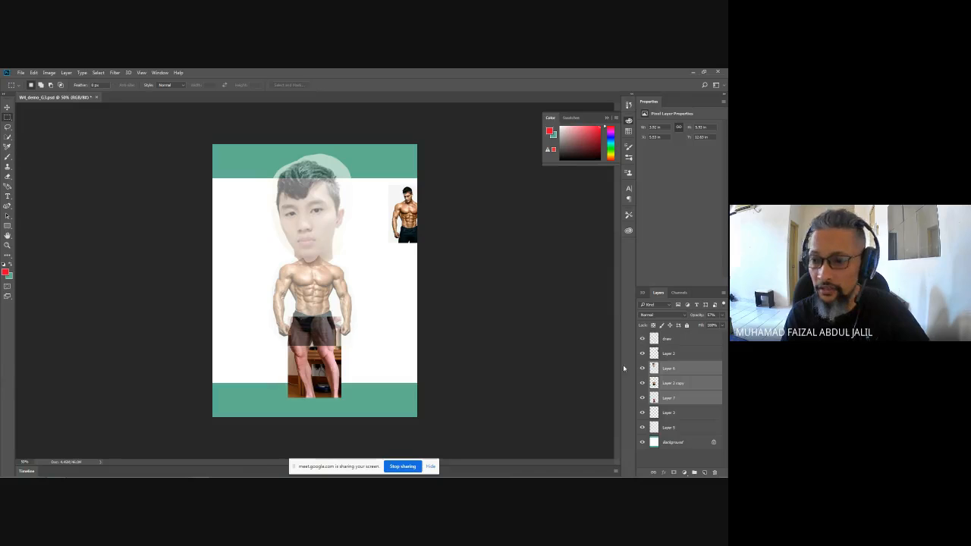
Reset the colours to default black and white and fill the Background layer with white
click(687, 442)
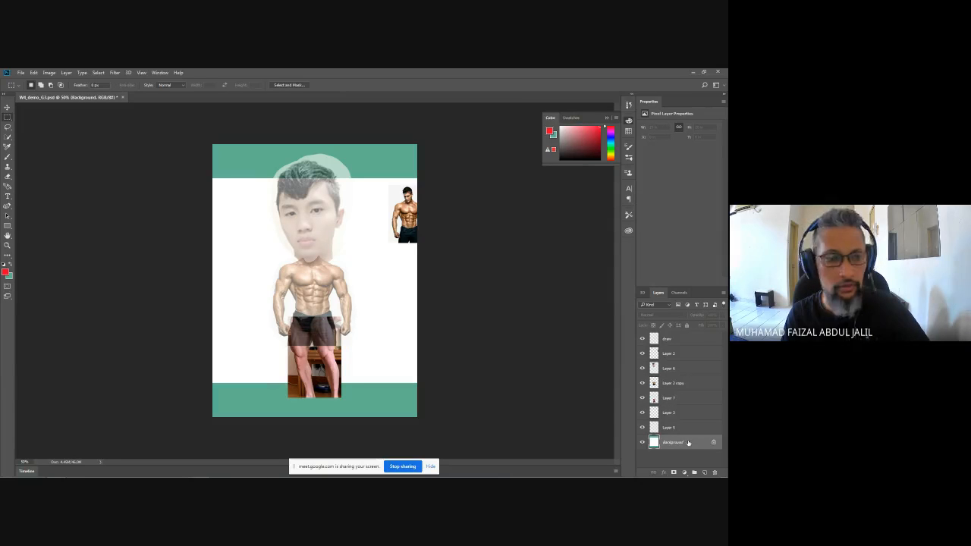
click(11, 264)
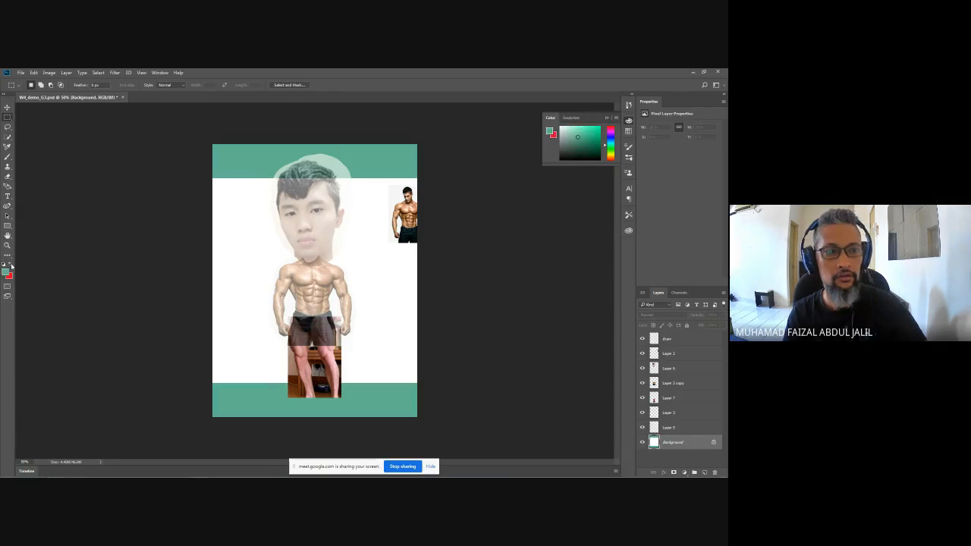
click(4, 264)
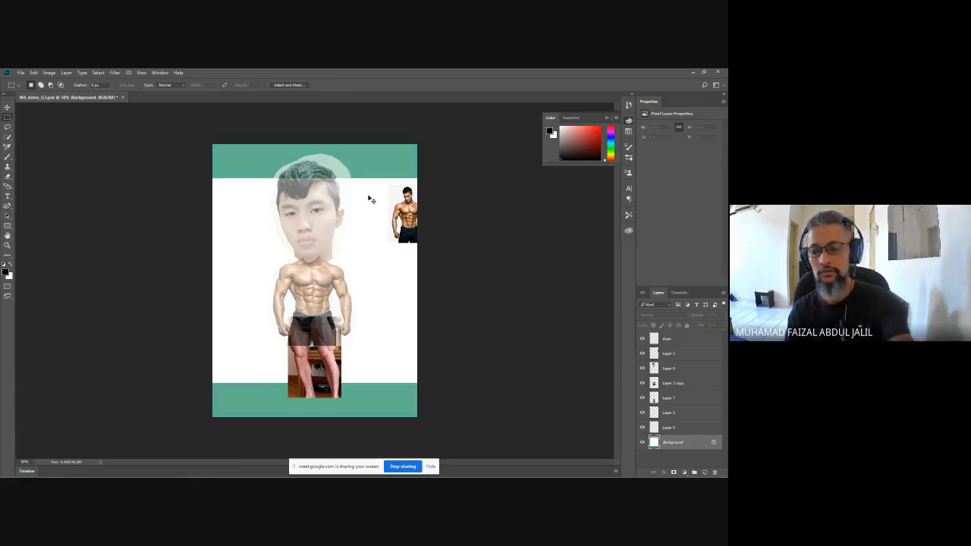
key(ctrl+BackSpace)
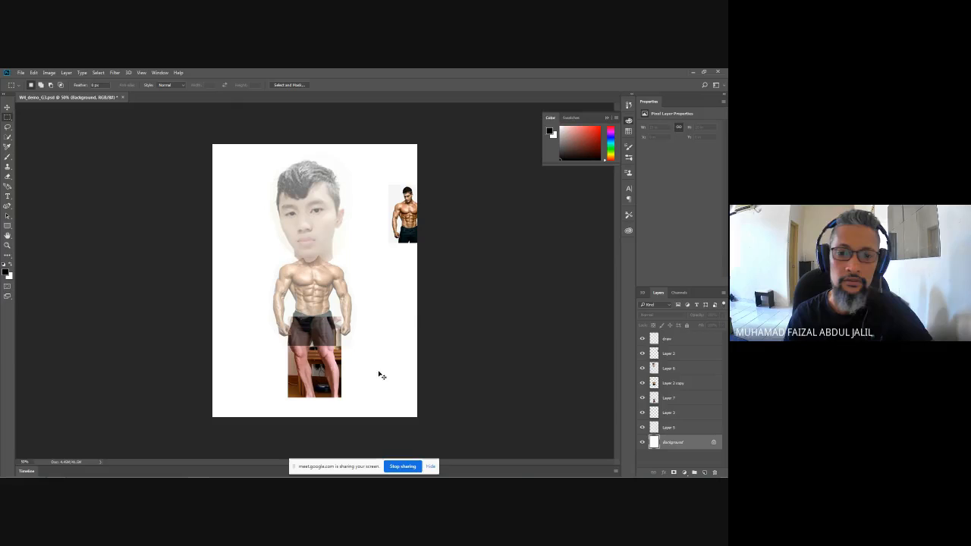
Shift the legs layer slightly down to fit under the torso, then lower its opacity so it looks faded
click(674, 398)
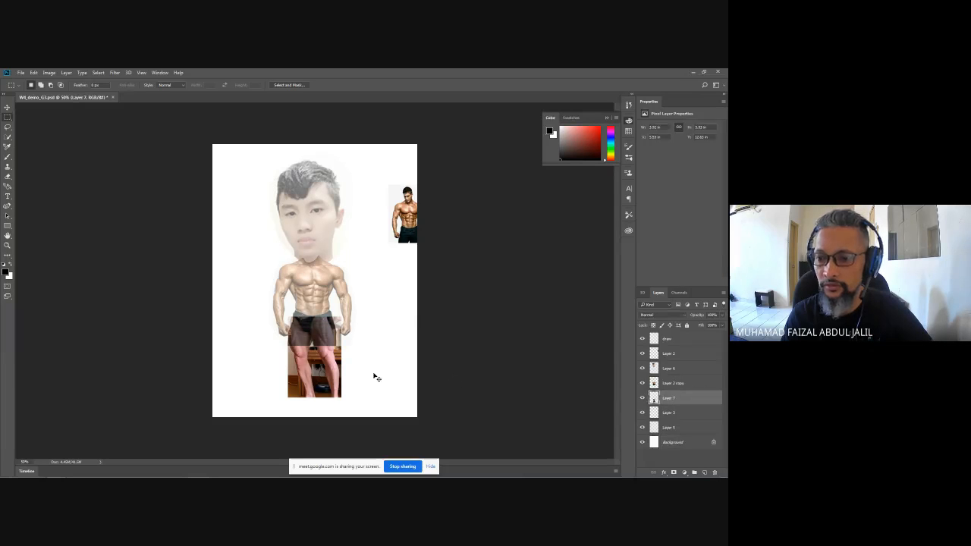
mouse_move(330, 370)
mouse_down()
mouse_move(324, 398)
mouse_move(329, 373)
mouse_up()
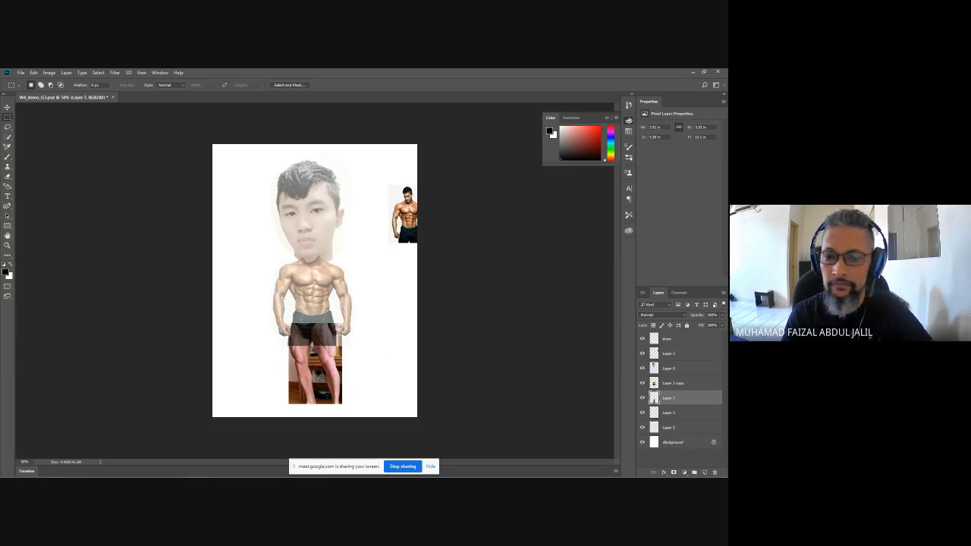
click(722, 317)
click(706, 321)
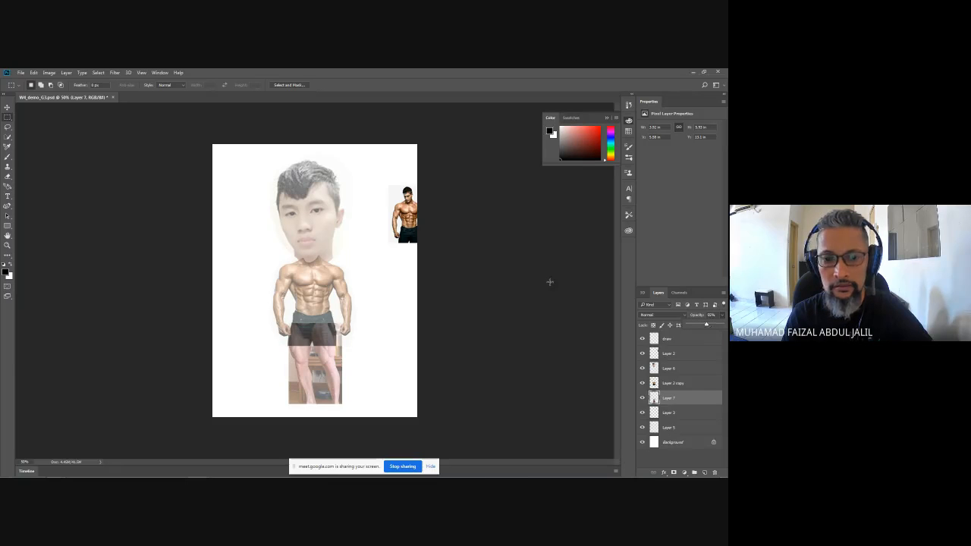
Make the "draw" layer active and take up the Brush tool over the enlarged face
click(677, 339)
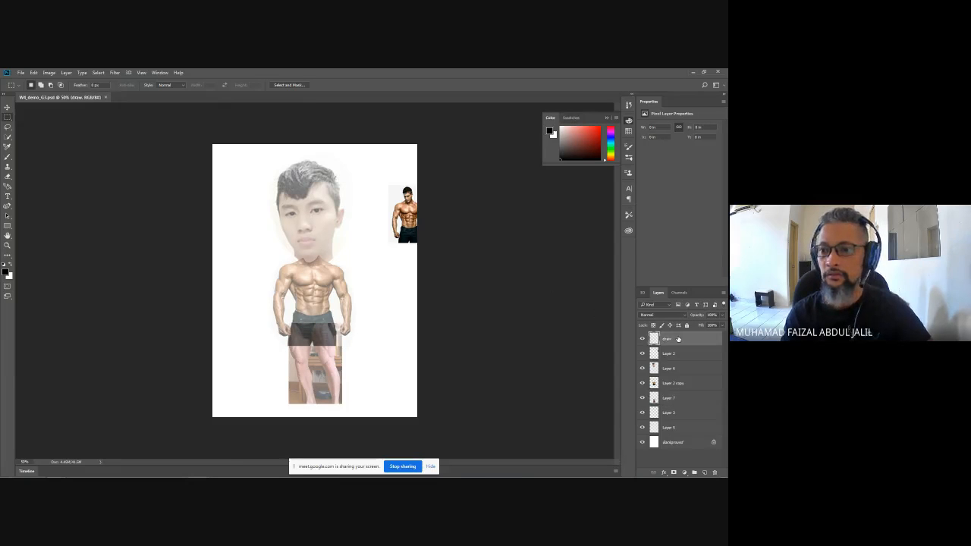
ctrl+click(307, 230)
ctrl+click(307, 230)
ctrl+click(306, 230)
drag(290, 159, 301, 267)
key(b)
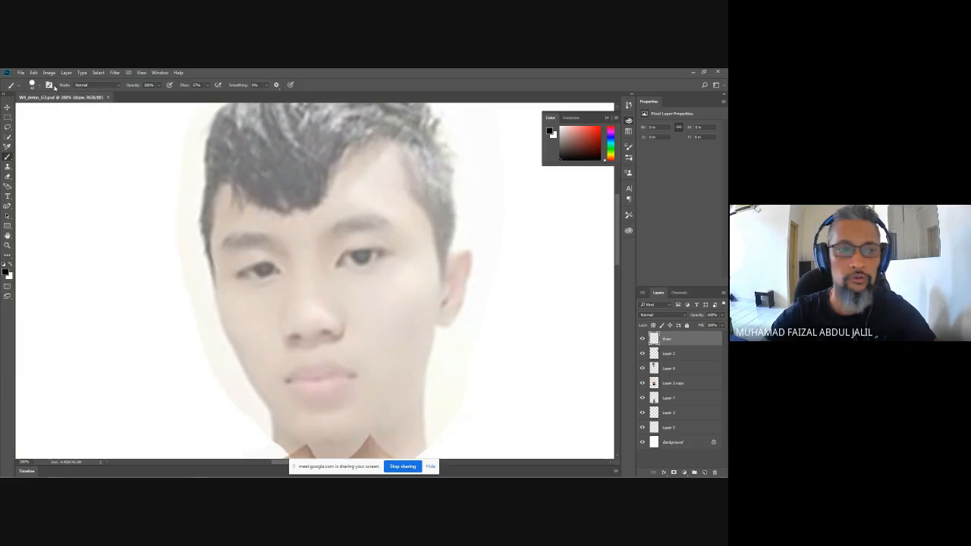
Try the Kyle's Drawing Box - Happy HB brush with a test stroke beside the face, then undo it
click(41, 86)
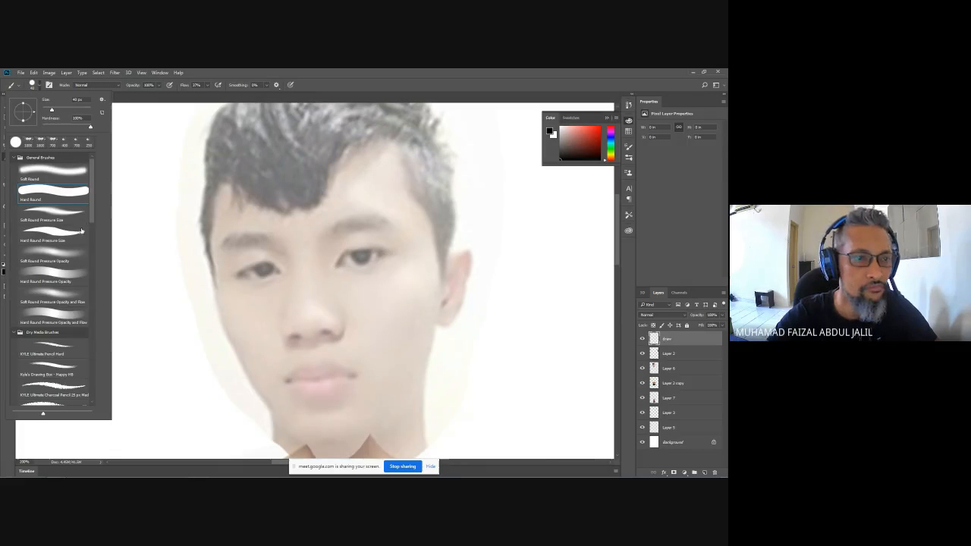
drag(89, 207, 91, 255)
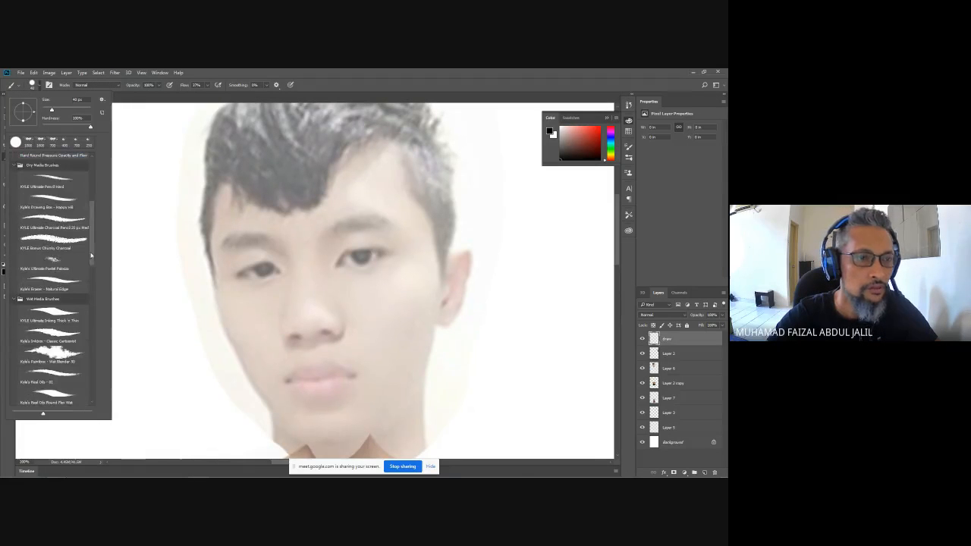
click(67, 205)
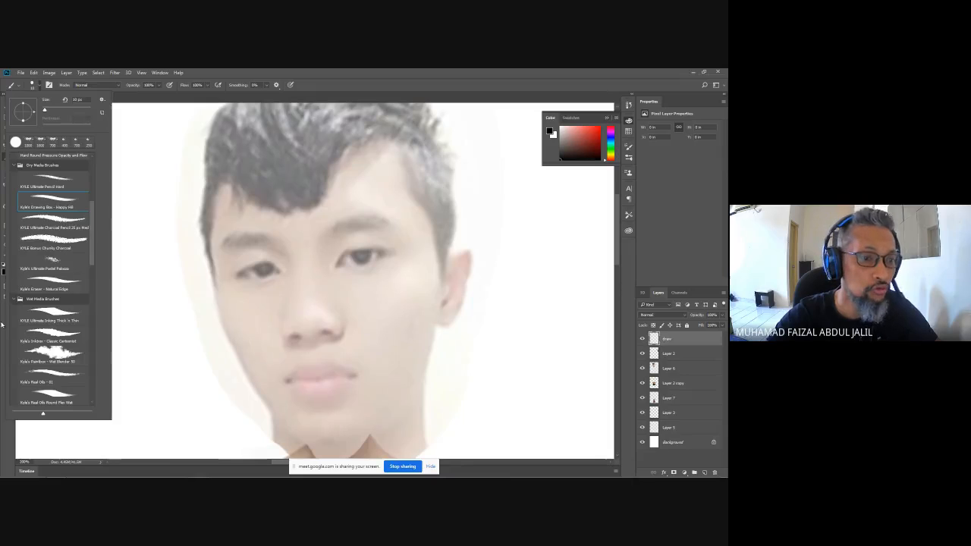
click(3, 320)
drag(162, 175, 218, 388)
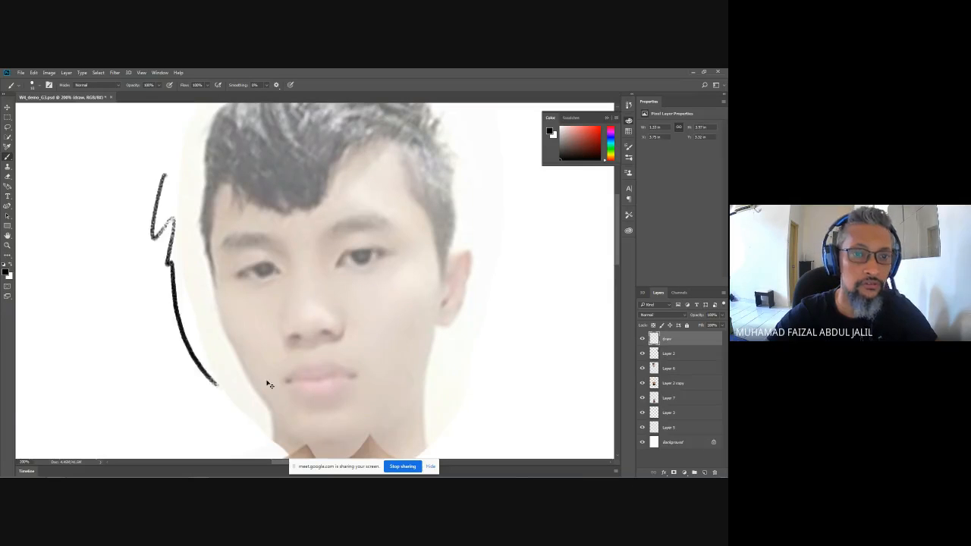
key(ctrl+z)
Try the Kyle Ultimate Charcoal Pencil 25 px brush with a test stroke across the hair, then undo it
ctrl+click(250, 246)
drag(250, 137, 239, 195)
click(32, 85)
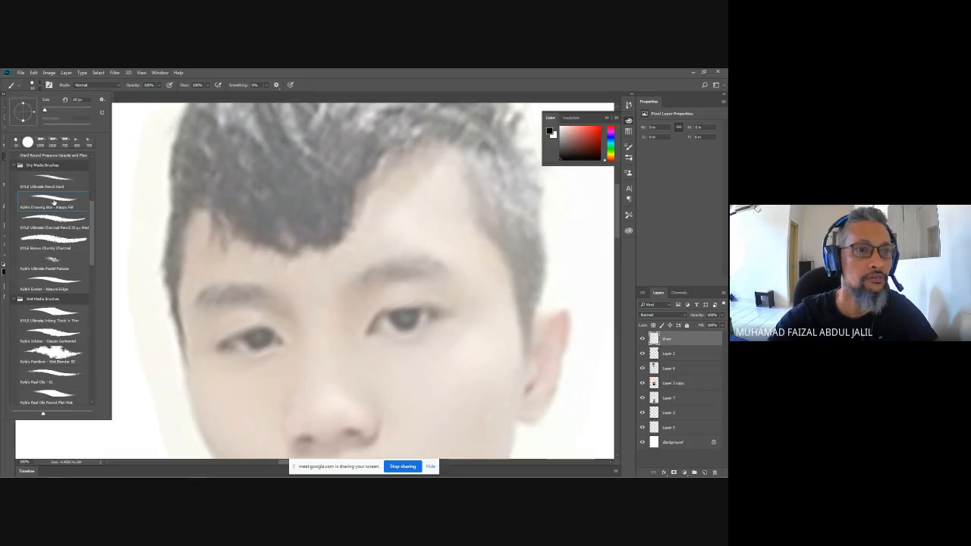
click(65, 219)
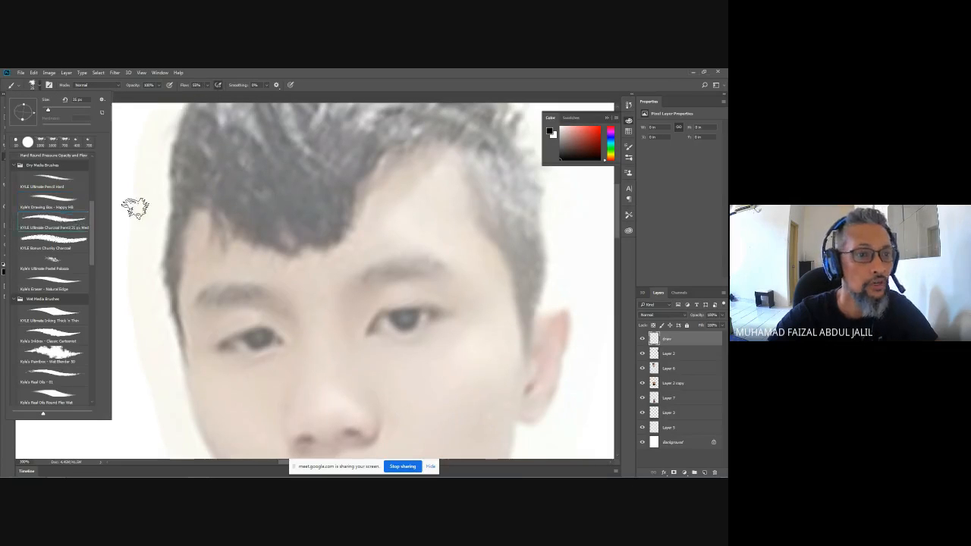
click(195, 161)
mouse_move(190, 141)
mouse_down()
mouse_move(221, 195)
mouse_move(383, 276)
mouse_up()
key(ctrl+z)
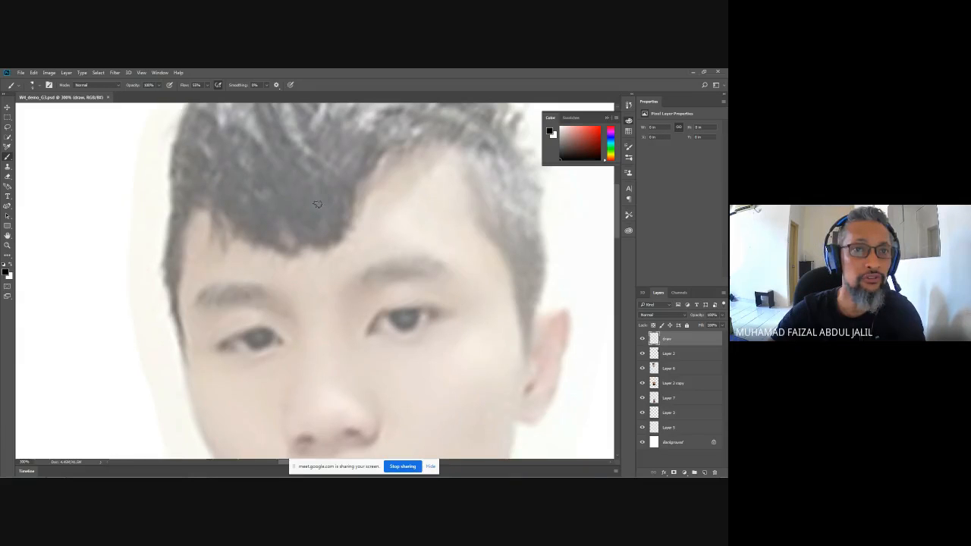
Test more charcoal strokes along the fringe, including one with the flow raised to 100%, undoing each stroke
mouse_move(187, 139)
mouse_down()
mouse_move(216, 203)
mouse_move(248, 221)
mouse_up()
key(ctrl+z)
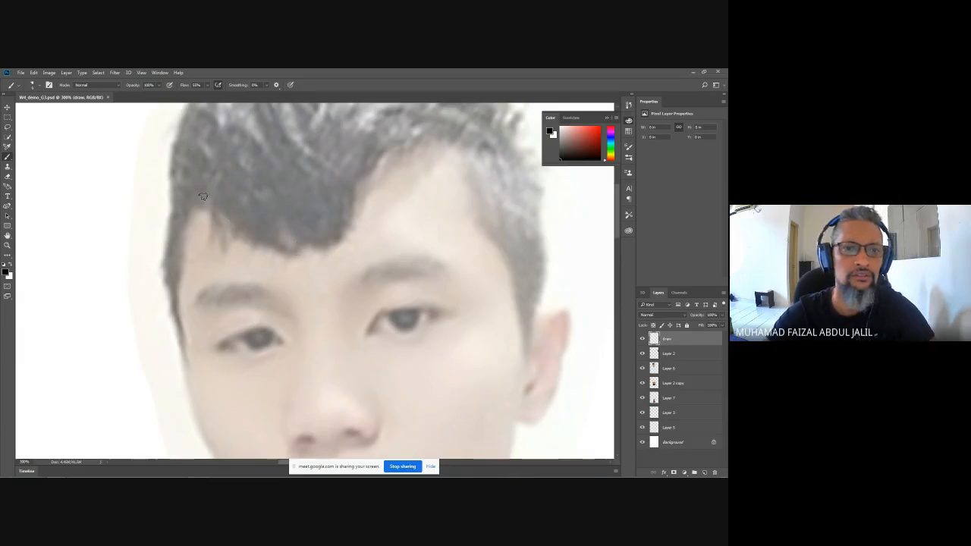
mouse_move(203, 199)
mouse_down()
mouse_move(241, 231)
mouse_move(333, 250)
mouse_up()
key(ctrl+z)
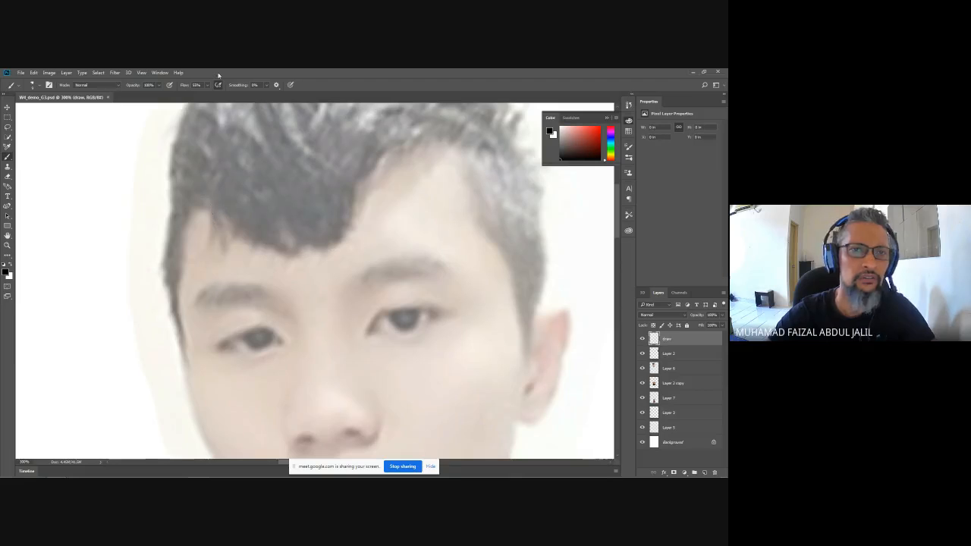
drag(207, 86, 224, 95)
mouse_move(195, 162)
mouse_down()
mouse_move(228, 217)
mouse_move(323, 245)
mouse_up()
key(ctrl+z)
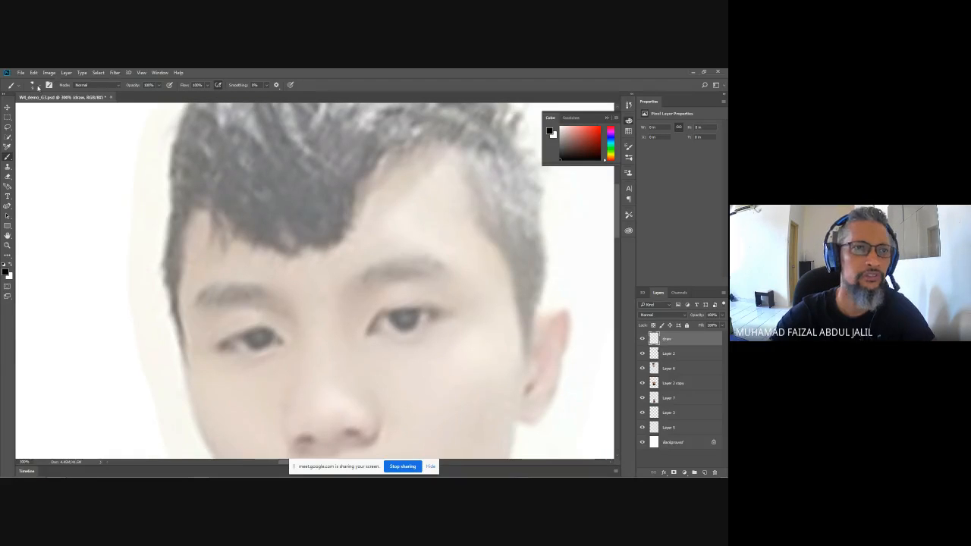
Try the Kyle's Ultimate Pastel Palooza brush on the fringe, undo the stroke, and switch to the Kyle's Eraser - Natural Edge preset
click(35, 86)
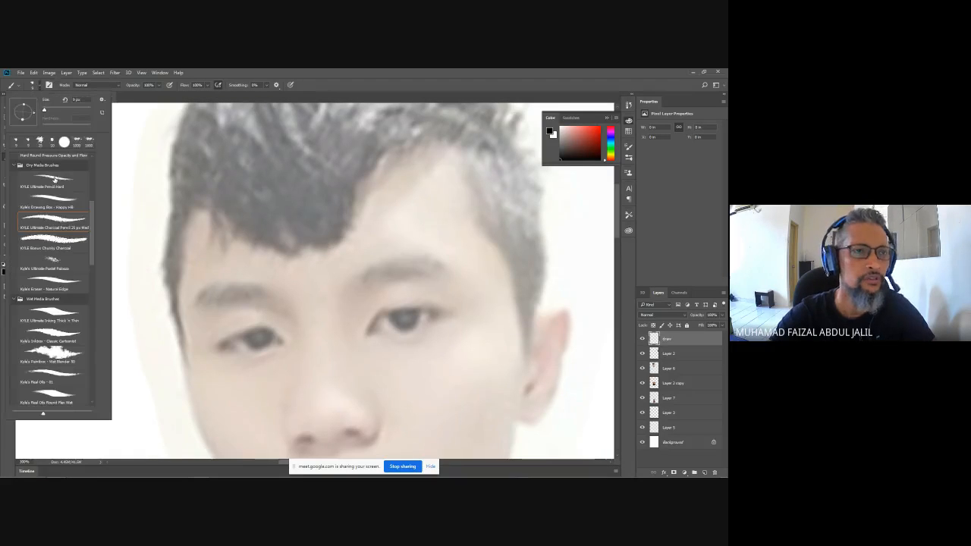
double_click(79, 264)
mouse_move(210, 181)
mouse_down()
mouse_move(253, 201)
mouse_move(349, 245)
mouse_up()
key(ctrl+z)
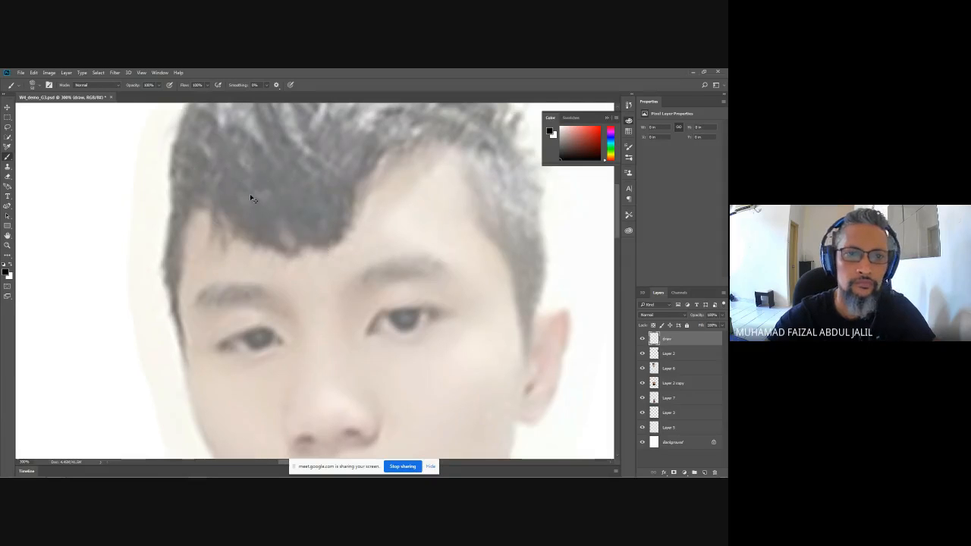
click(36, 86)
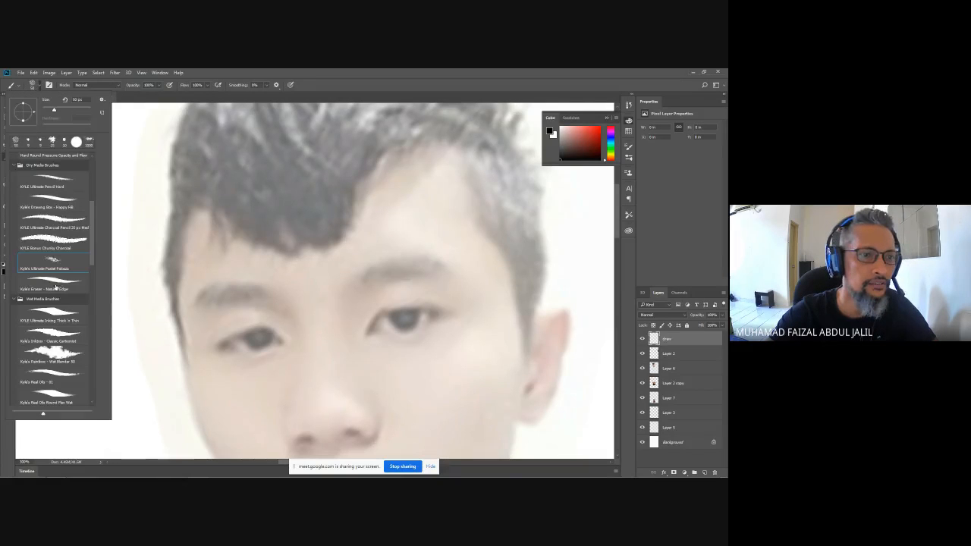
key(e)
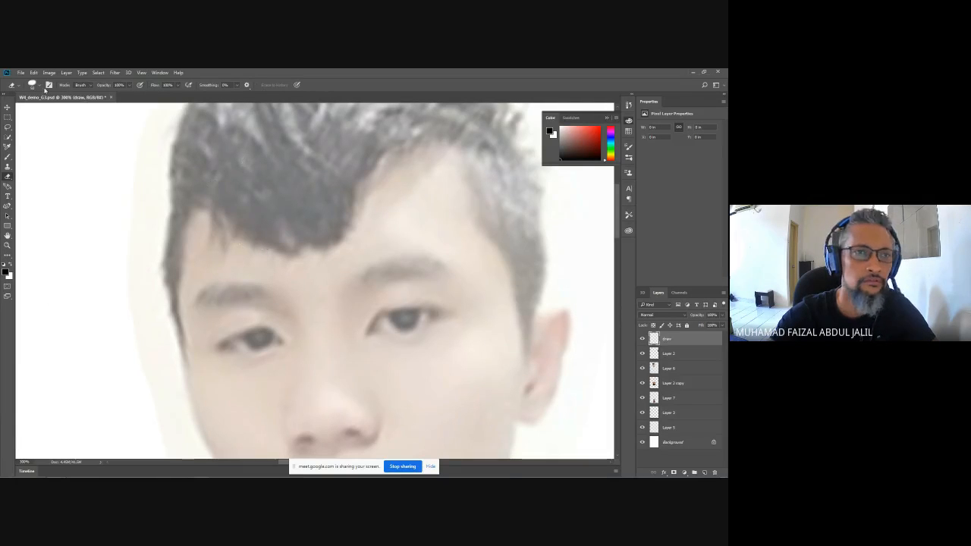
Choose the Kyle Ultimate Inking Thick 'n Thin brush, reduce its size, and undo each test stroke made along the fringe
click(38, 86)
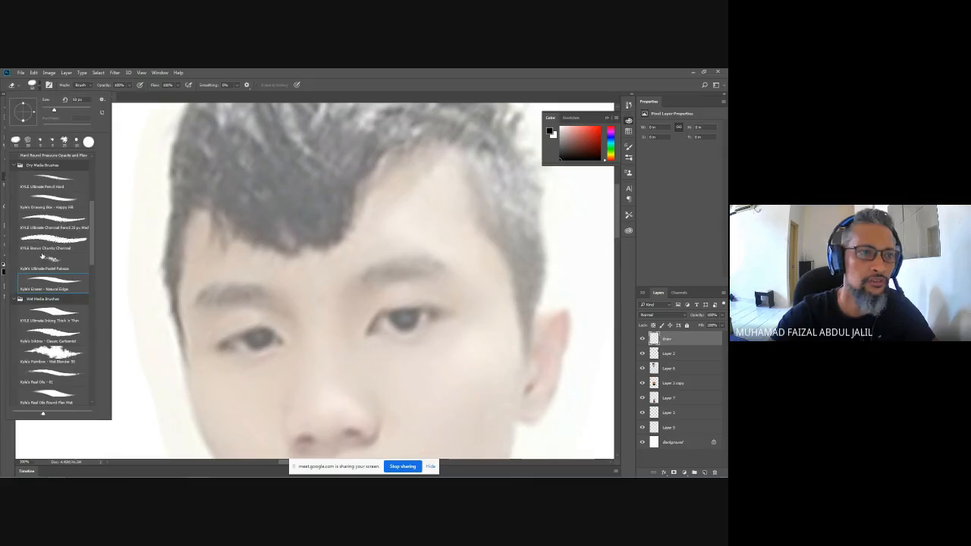
click(68, 323)
mouse_move(200, 183)
mouse_down()
mouse_move(239, 223)
mouse_move(326, 264)
mouse_up()
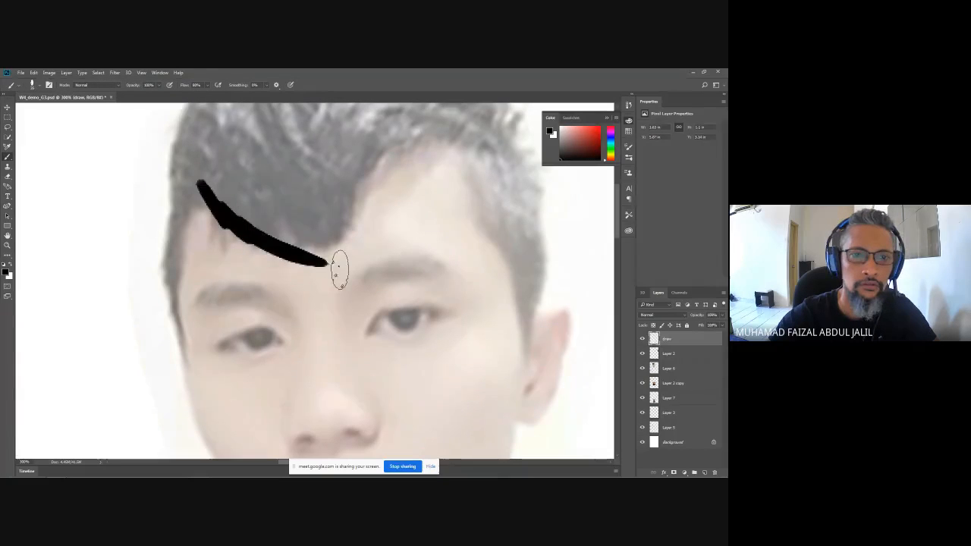
key(ctrl+z)
mouse_move(199, 192)
mouse_down()
mouse_move(233, 225)
mouse_move(302, 253)
mouse_up()
key(ctrl+z)
drag(195, 190, 303, 253)
key(ctrl+z)
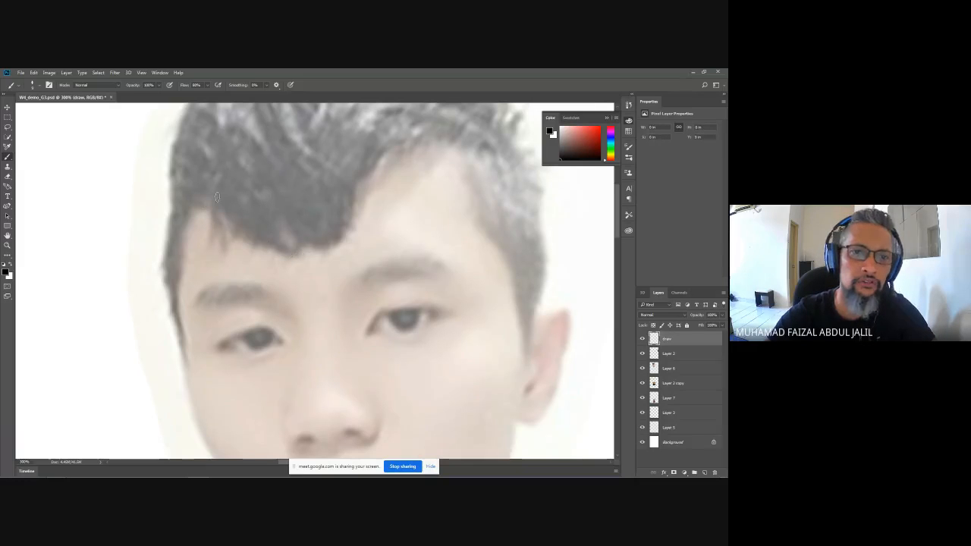
click(39, 88)
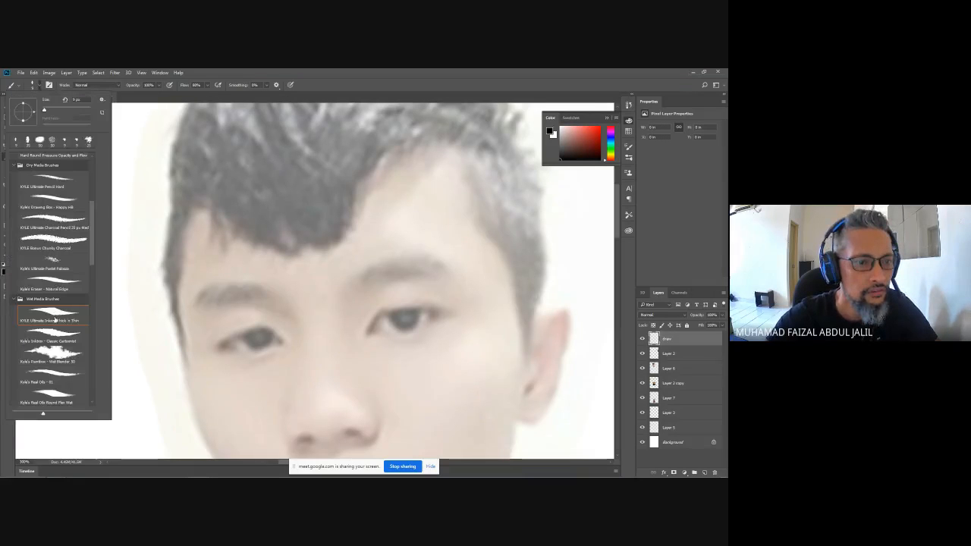
click(224, 282)
Move the small bodybuilder reference photo on Layer 2 fully onto the canvas, into its upper right corner
drag(238, 193, 228, 271)
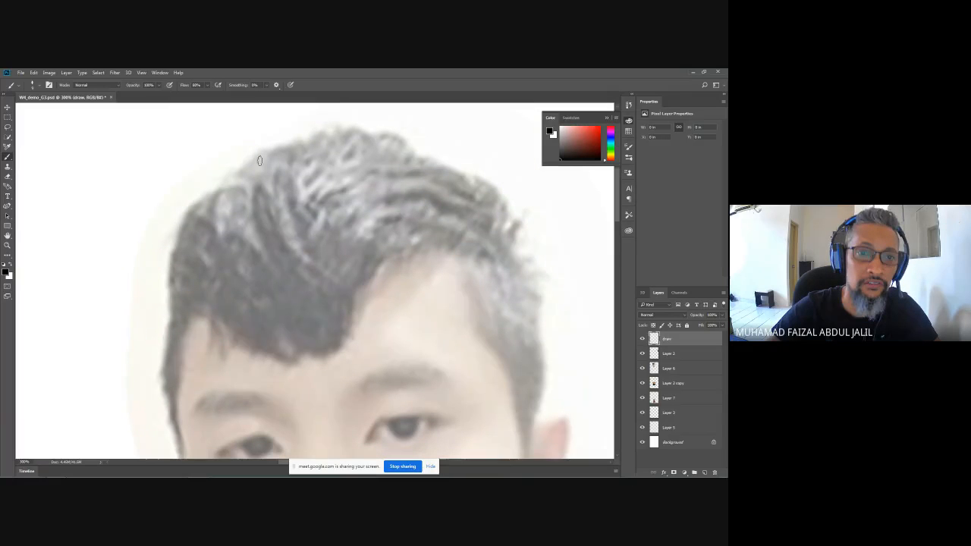
drag(548, 311, 227, 318)
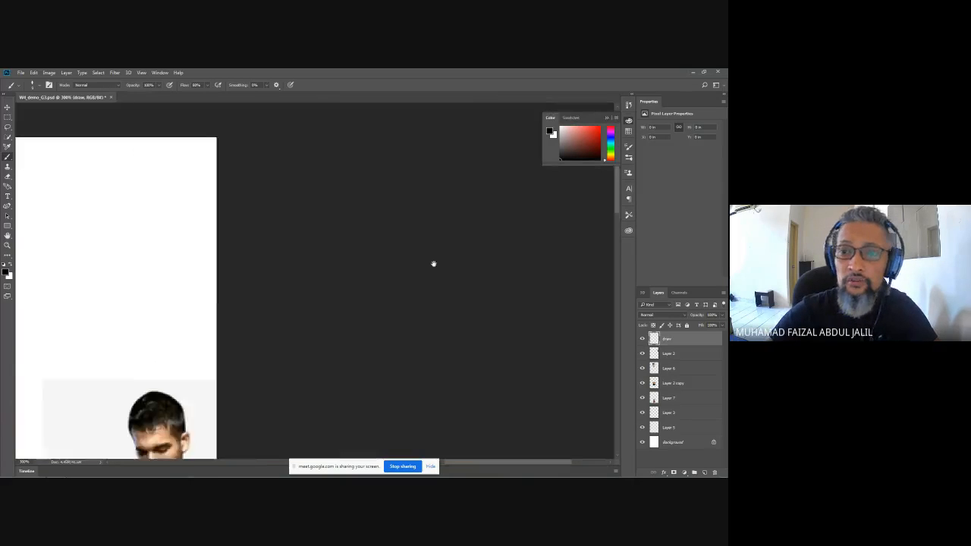
drag(433, 264, 523, 185)
drag(381, 252, 480, 269)
scroll(483, 286, down, 6)
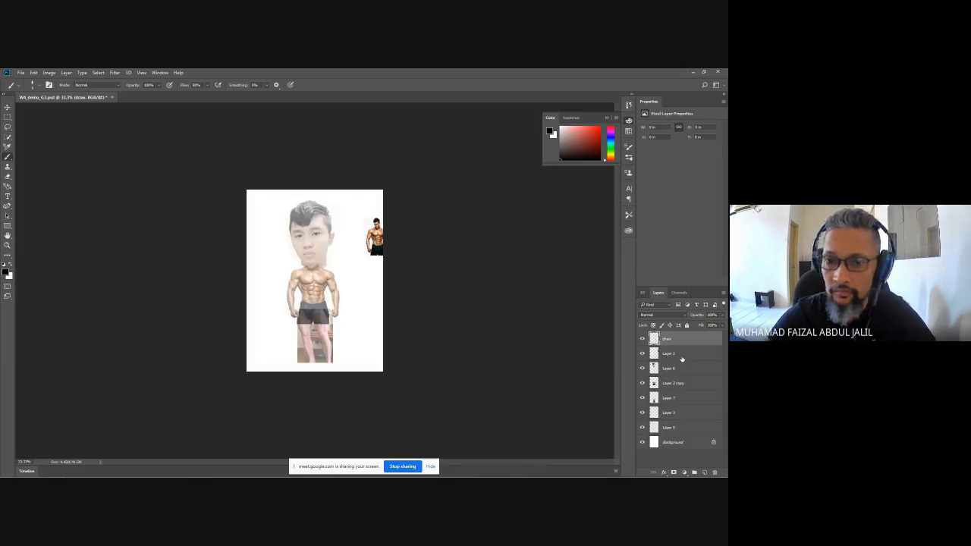
click(681, 351)
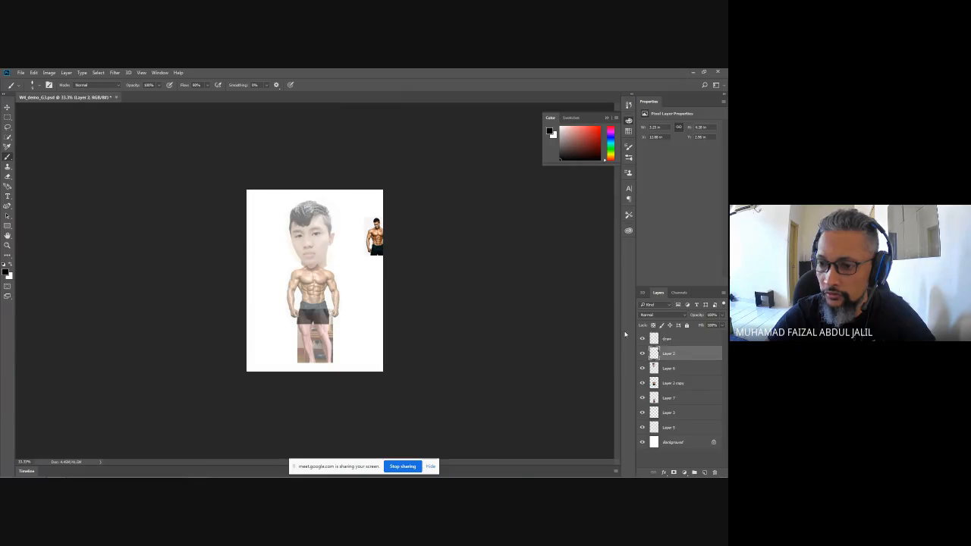
drag(381, 239, 359, 220)
Move the portrait photo and the coloured caricature onto the canvas, stacking them beneath the bodybuilder photo
click(670, 412)
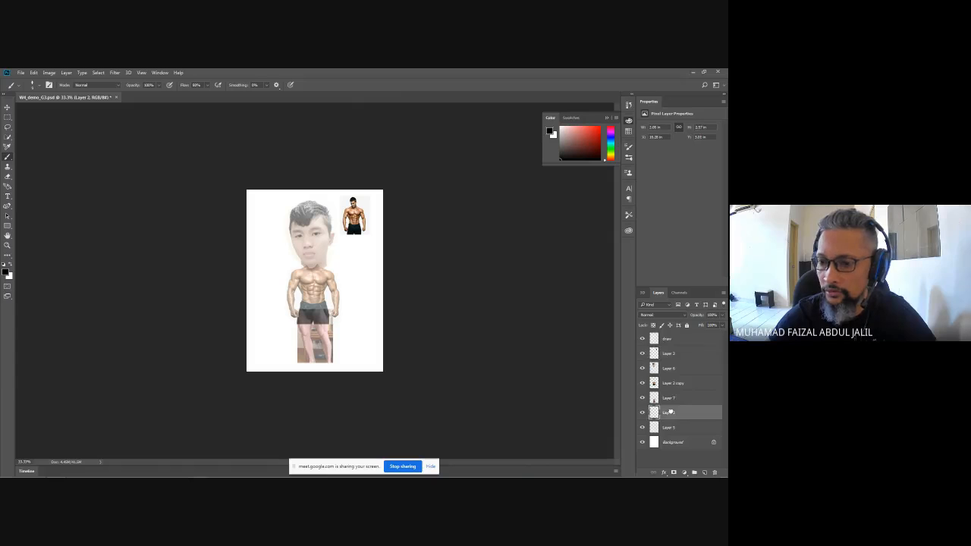
drag(409, 262, 361, 282)
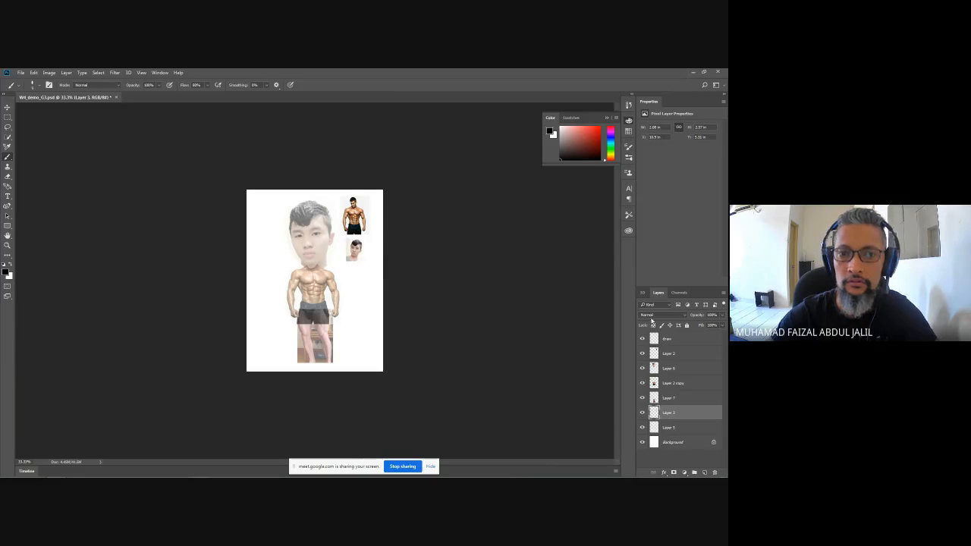
click(669, 428)
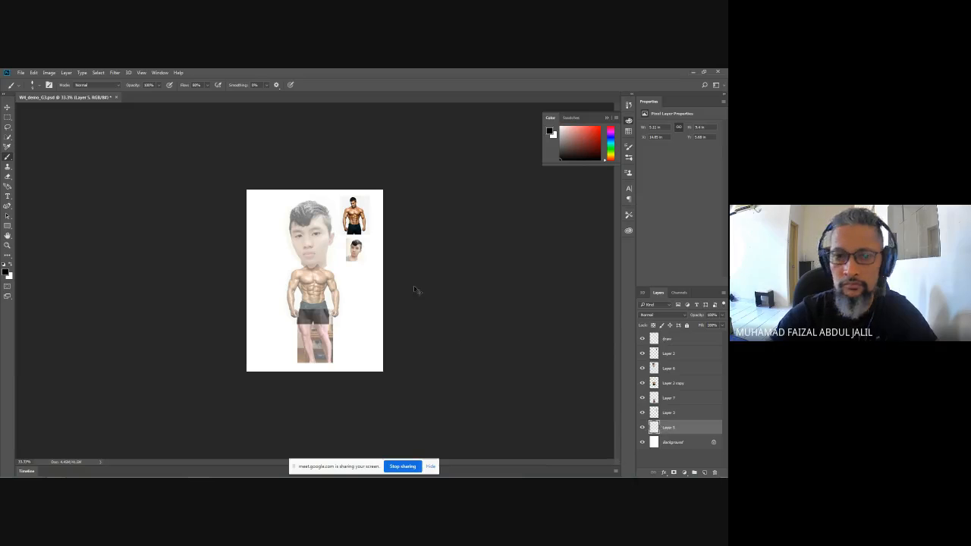
drag(414, 290, 402, 308)
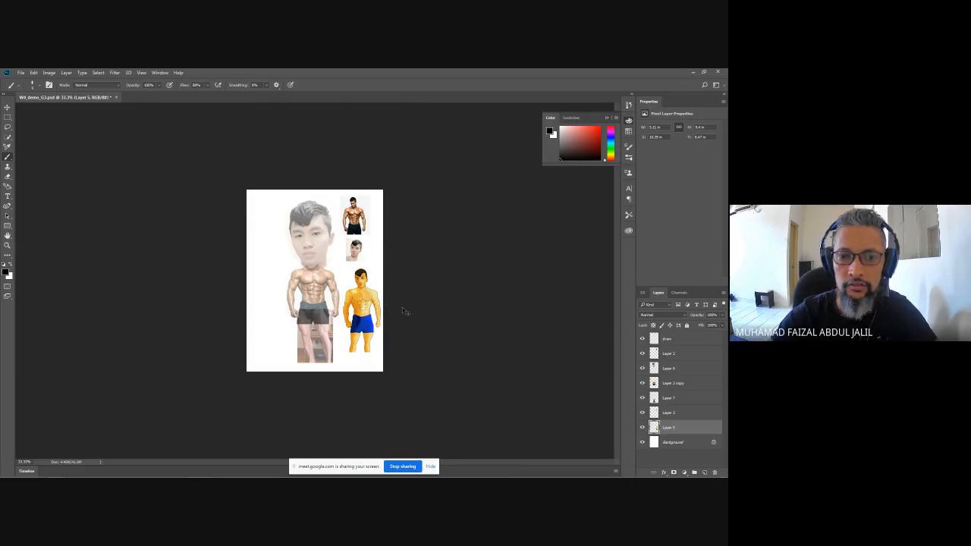
On the draw layer, ink the hair's left outer edge and sideburn, the jagged fringe, and the hairline down to the right sideburn
click(703, 343)
drag(321, 269, 317, 357)
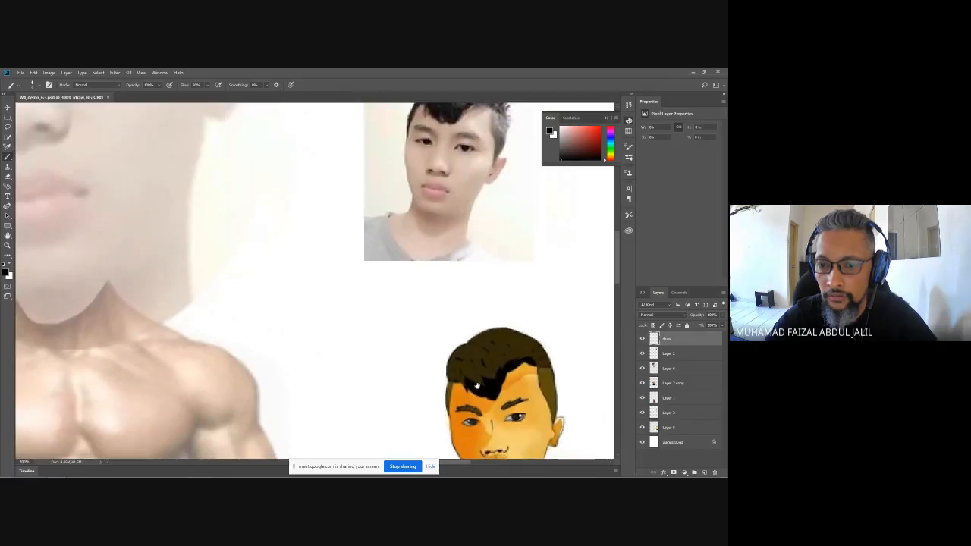
drag(469, 378, 434, 271)
drag(404, 243, 410, 355)
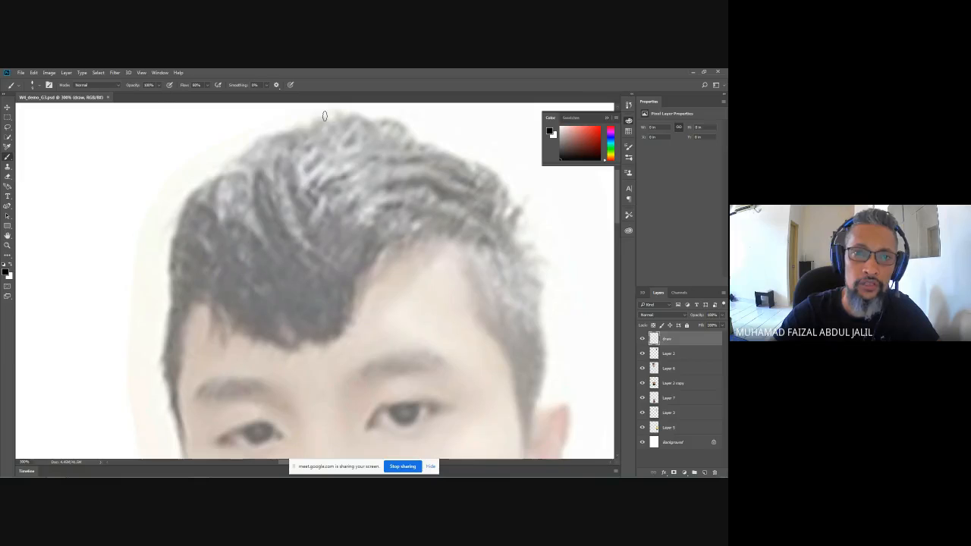
mouse_move(326, 116)
mouse_down()
mouse_move(231, 157)
mouse_move(223, 176)
mouse_move(184, 203)
mouse_move(165, 319)
mouse_move(182, 436)
mouse_up()
mouse_move(190, 300)
mouse_down()
mouse_move(177, 381)
mouse_move(182, 453)
mouse_up()
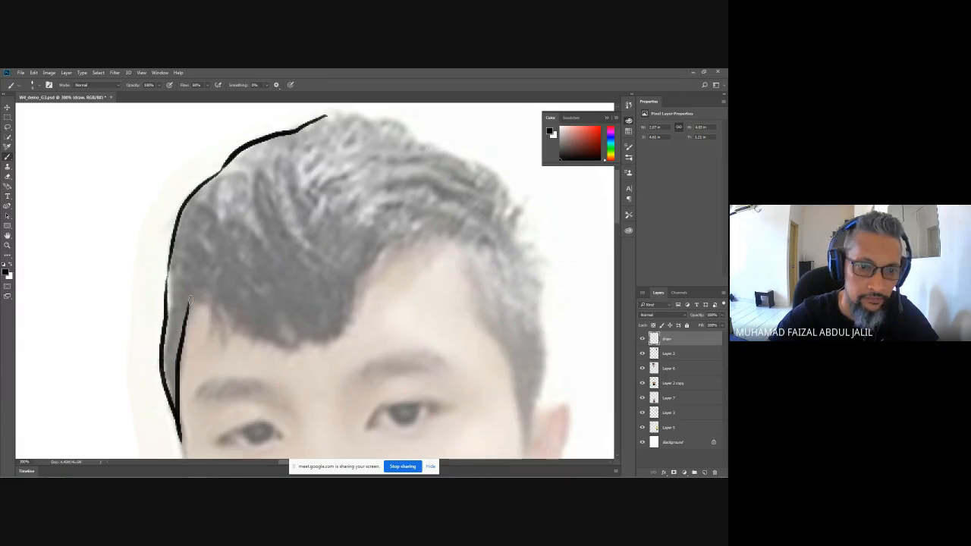
mouse_move(190, 300)
mouse_down()
mouse_move(243, 338)
mouse_move(216, 316)
mouse_move(326, 348)
mouse_move(378, 277)
mouse_move(416, 252)
mouse_move(347, 177)
mouse_move(385, 259)
mouse_move(364, 245)
mouse_move(400, 298)
mouse_move(387, 282)
mouse_move(404, 381)
mouse_up()
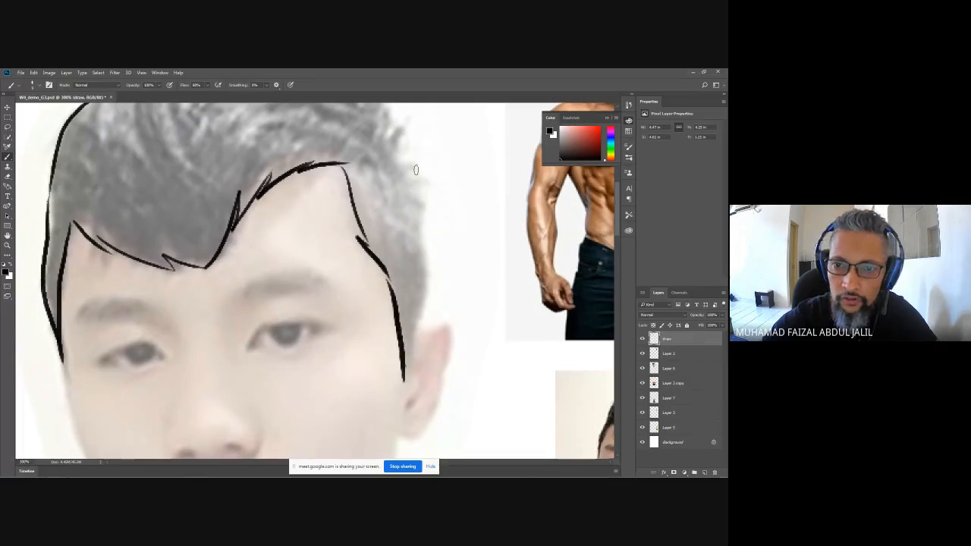
Ink the outer edge of the right sideburn so it meets the inner hairline in a point beside the ear
mouse_move(415, 170)
mouse_down()
mouse_move(424, 300)
mouse_move(398, 398)
mouse_up()
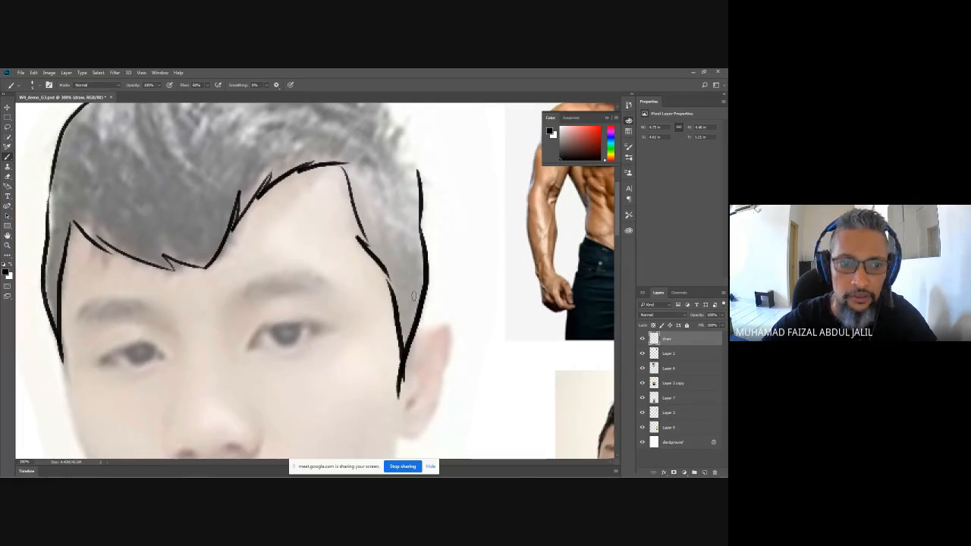
key(ctrl+z)
mouse_move(417, 167)
mouse_down()
mouse_move(423, 304)
mouse_move(404, 380)
mouse_up()
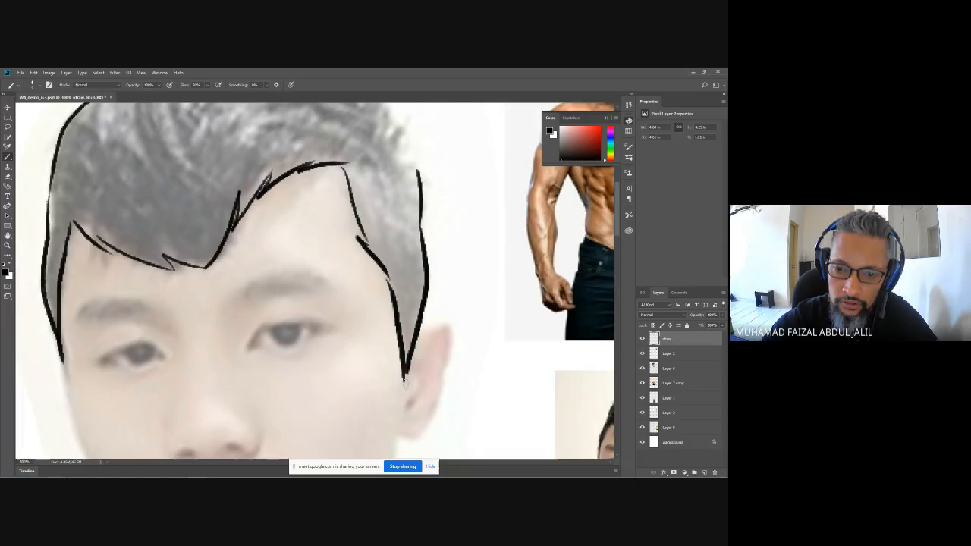
Ink the hair outline across the top of the head, closing the crown between the left and right sides
scroll(406, 187, up, 3)
drag(102, 240, 207, 187)
mouse_move(302, 218)
mouse_down()
mouse_move(339, 228)
mouse_move(408, 291)
mouse_move(398, 289)
mouse_move(422, 333)
mouse_up()
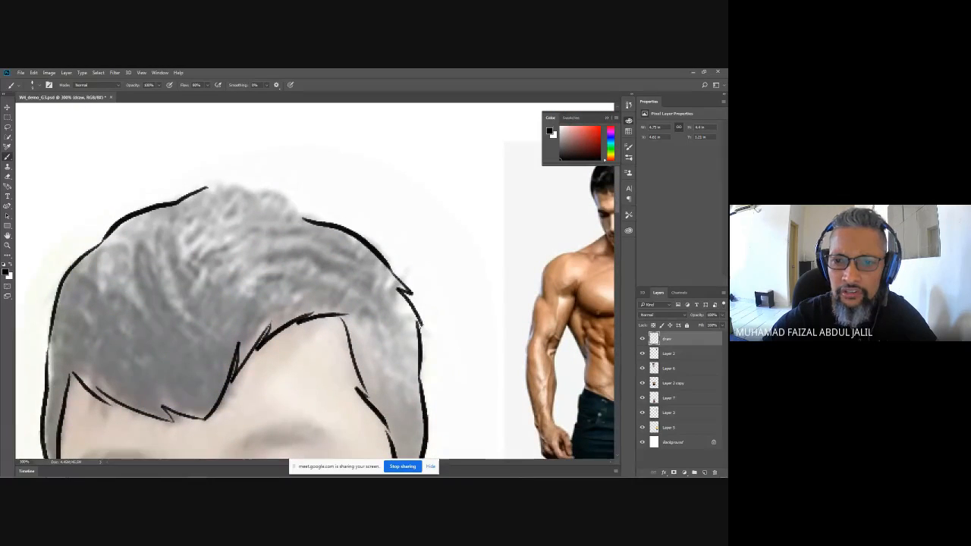
drag(210, 190, 270, 203)
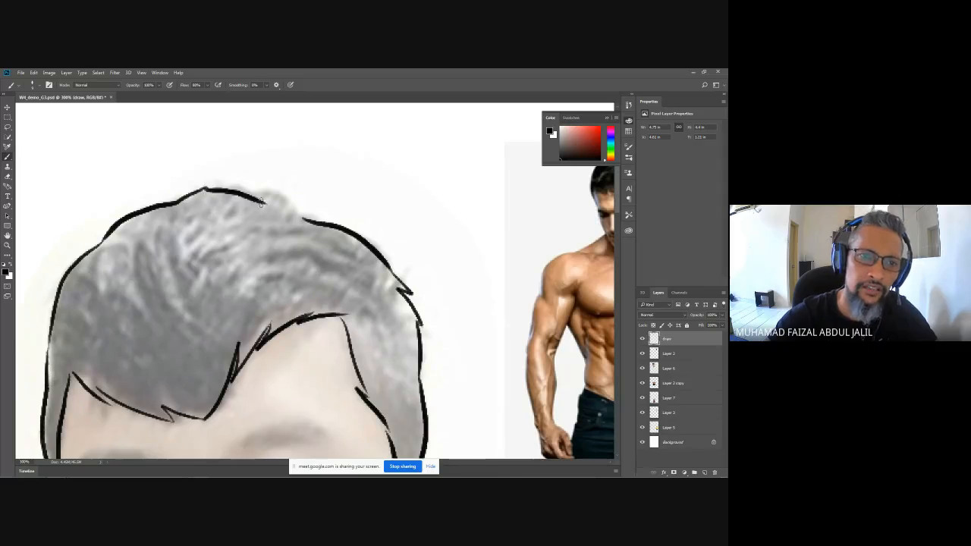
key(ctrl+z)
mouse_move(206, 188)
mouse_down()
mouse_move(298, 186)
mouse_move(261, 196)
mouse_move(308, 220)
mouse_up()
Ink thin, tapering strand lines inside the hair, following the sweep of the fringe, crown and both sides
mouse_move(355, 242)
mouse_down()
mouse_move(389, 174)
mouse_move(444, 111)
mouse_up()
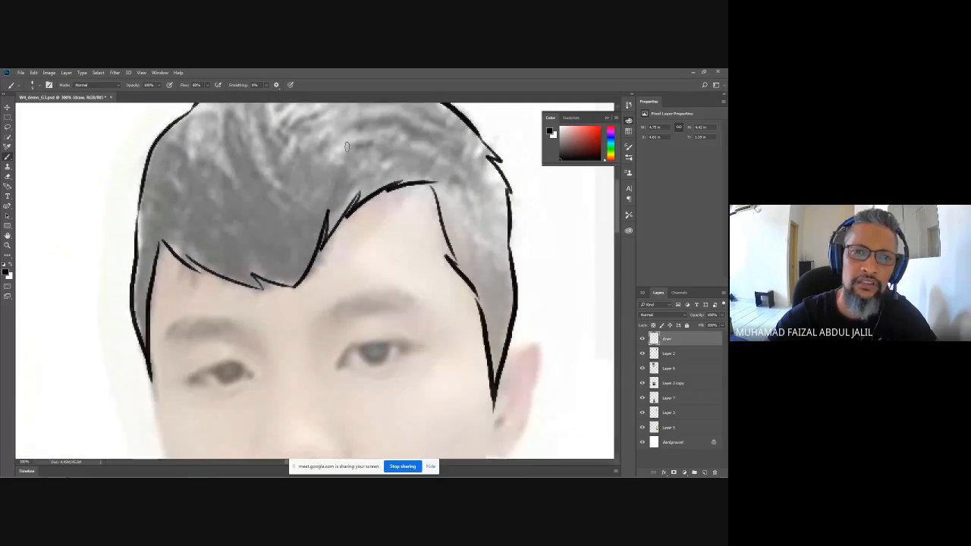
drag(347, 146, 307, 215)
drag(234, 121, 257, 228)
drag(236, 162, 283, 238)
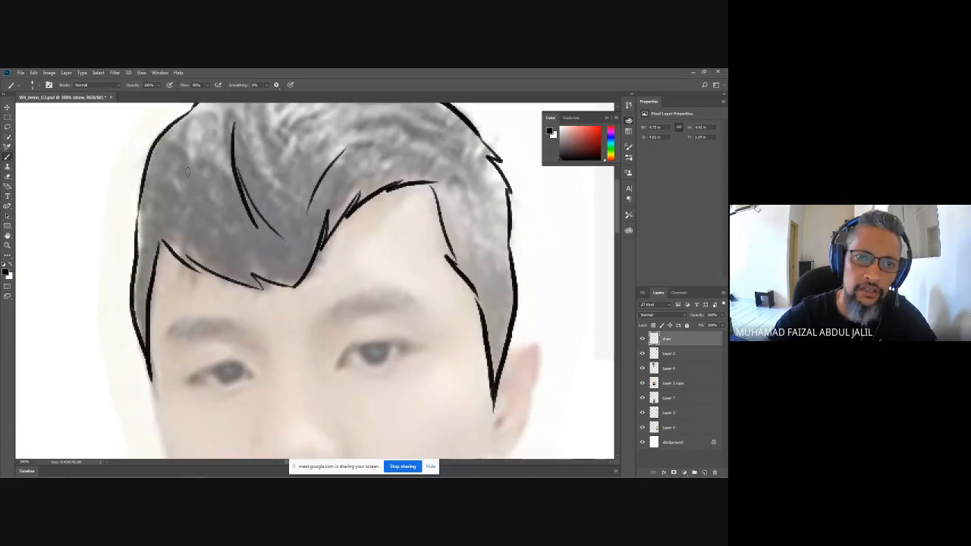
mouse_move(198, 158)
mouse_down()
mouse_move(193, 214)
mouse_move(212, 246)
mouse_up()
drag(167, 172, 185, 242)
mouse_move(163, 186)
mouse_down()
mouse_move(168, 213)
mouse_move(157, 235)
mouse_up()
drag(292, 167, 286, 239)
drag(262, 182, 281, 254)
mouse_move(293, 192)
mouse_down()
mouse_move(281, 254)
mouse_move(352, 172)
mouse_up()
drag(335, 251, 448, 222)
drag(375, 216, 429, 201)
drag(361, 194, 446, 201)
drag(438, 251, 464, 266)
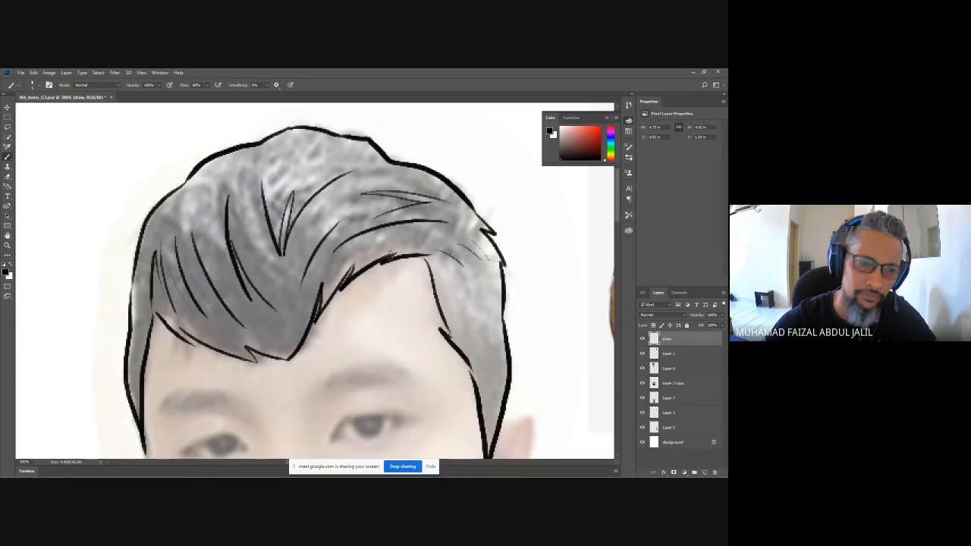
drag(153, 250, 138, 302)
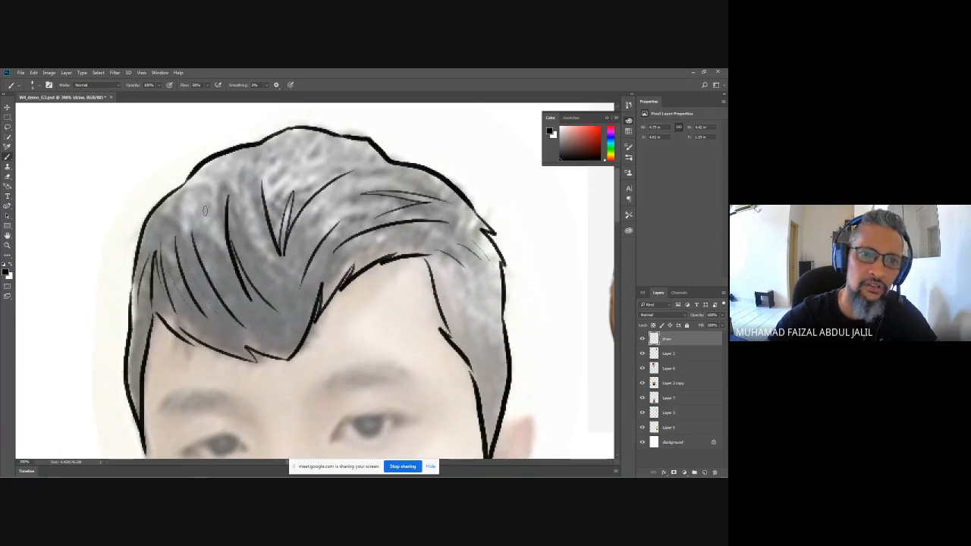
drag(218, 175, 213, 244)
drag(304, 357, 307, 164)
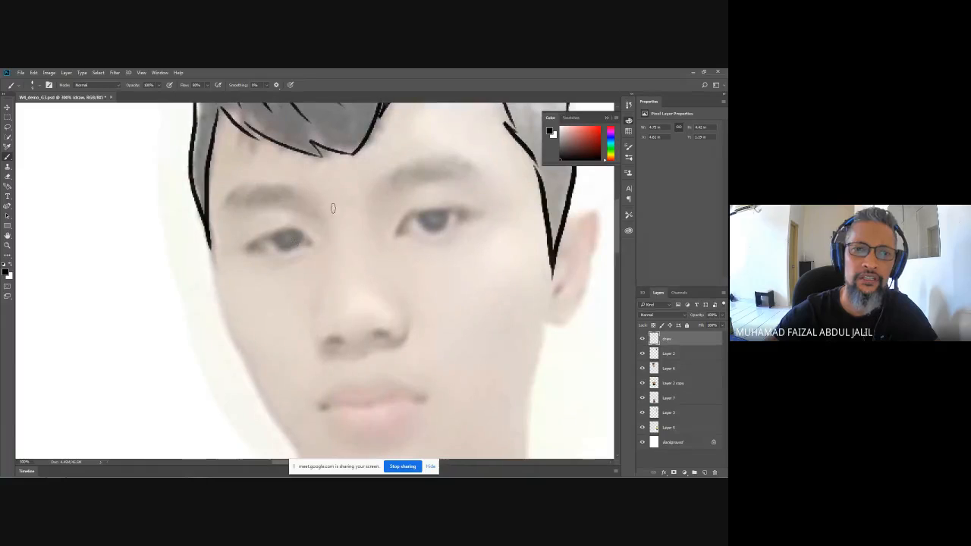
drag(310, 200, 334, 241)
key(ctrl+z)
drag(309, 199, 328, 237)
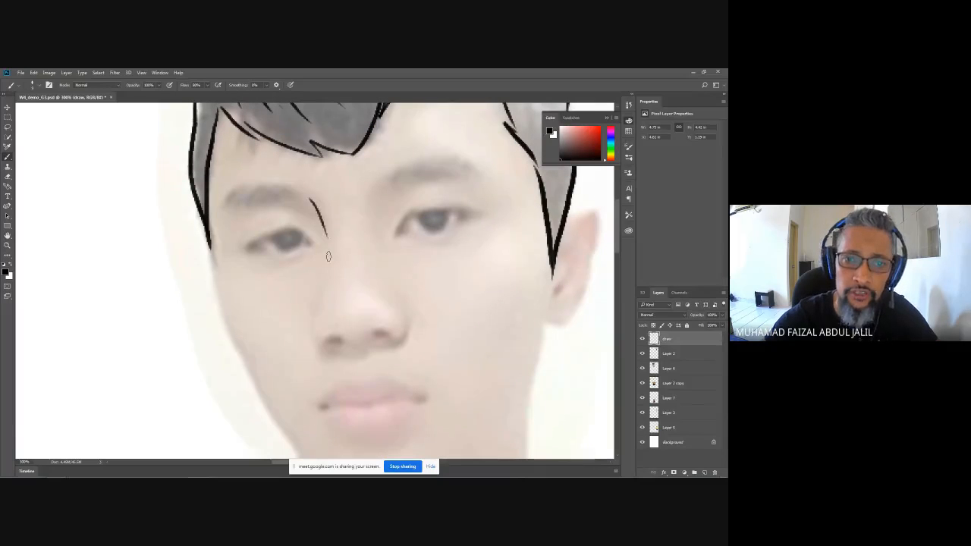
key(ctrl+z)
Ink both eyebrows with short, overlapping hair-like strokes, adding a thin line from each brow's inner end
mouse_move(297, 199)
mouse_down()
mouse_move(345, 197)
mouse_move(341, 236)
mouse_up()
ctrl+click(356, 236)
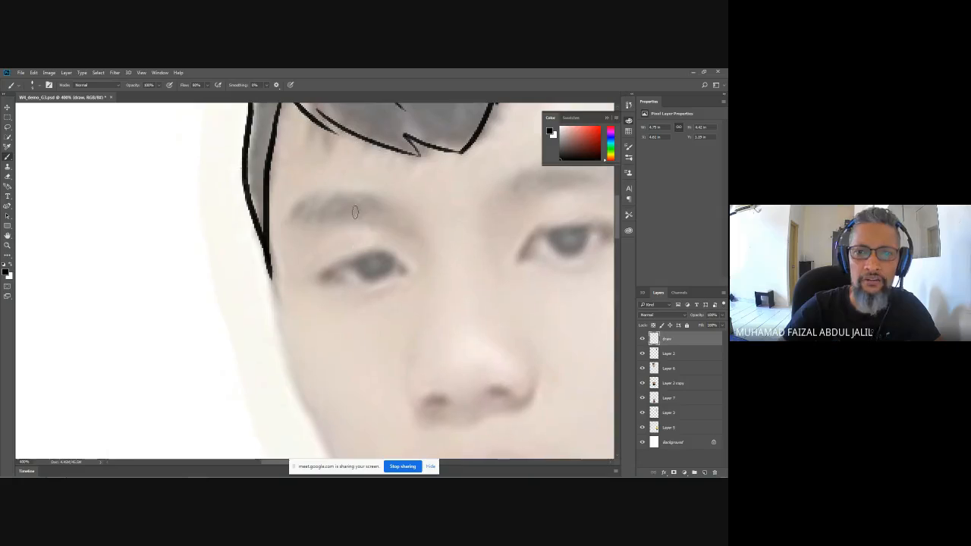
mouse_move(367, 196)
mouse_down()
mouse_move(318, 217)
mouse_move(310, 209)
mouse_move(279, 222)
mouse_move(282, 233)
mouse_move(301, 222)
mouse_move(381, 224)
mouse_move(353, 219)
mouse_move(391, 214)
mouse_move(393, 203)
mouse_move(355, 207)
mouse_up()
drag(439, 190, 326, 193)
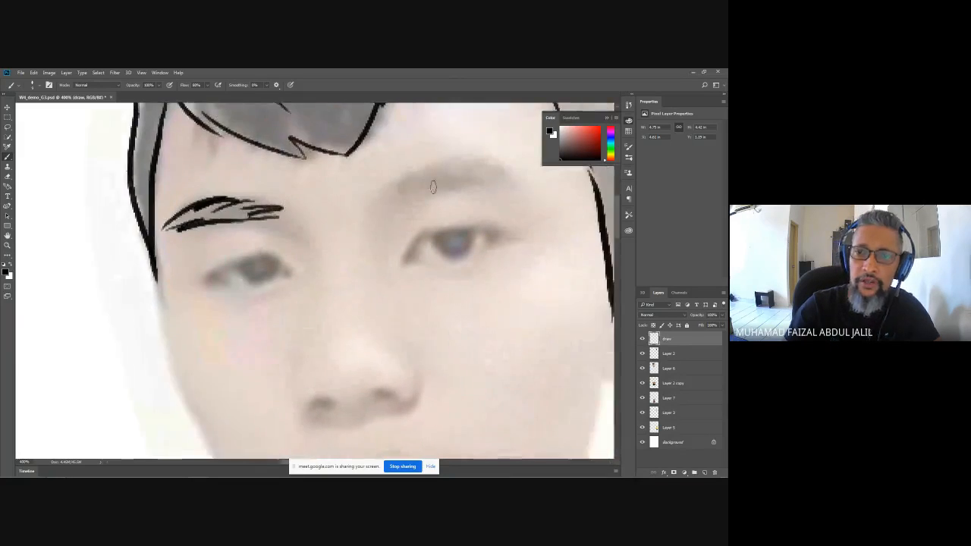
mouse_move(391, 199)
mouse_down()
mouse_move(463, 162)
mouse_move(440, 174)
mouse_move(497, 183)
mouse_up()
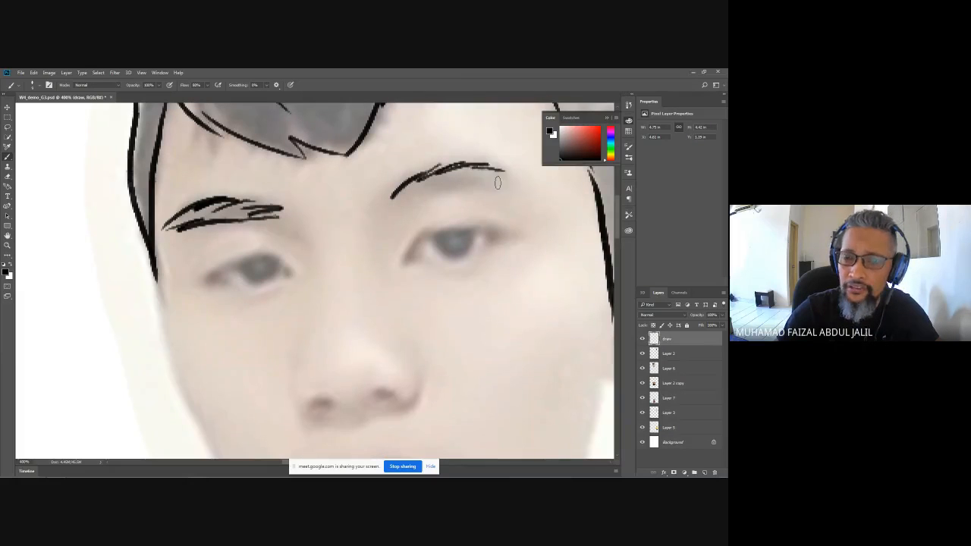
mouse_move(404, 196)
mouse_down()
mouse_move(390, 206)
mouse_move(419, 179)
mouse_move(436, 196)
mouse_move(521, 174)
mouse_up()
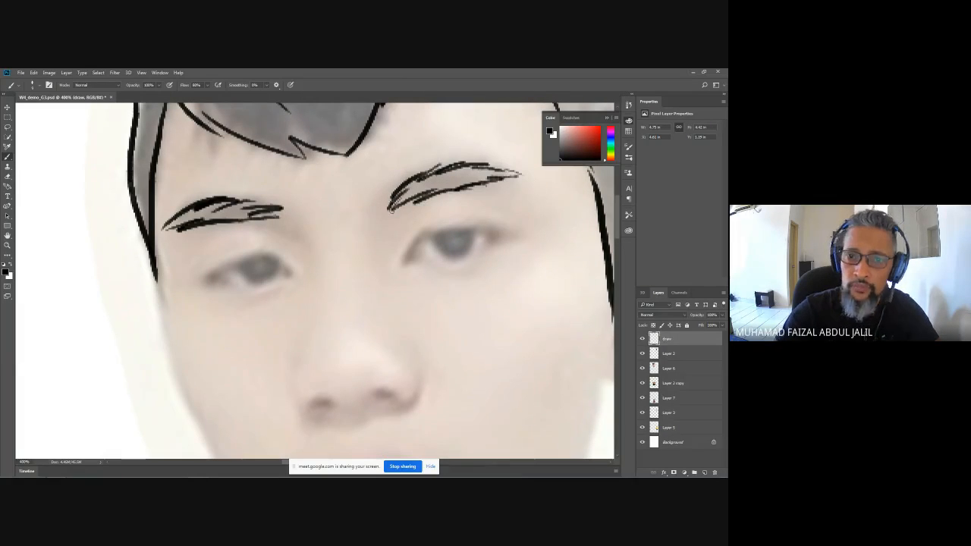
drag(392, 211, 382, 217)
Ink the face contour from the left sideburn down the cheek, around the chin and up to the right ear
drag(326, 259, 387, 176)
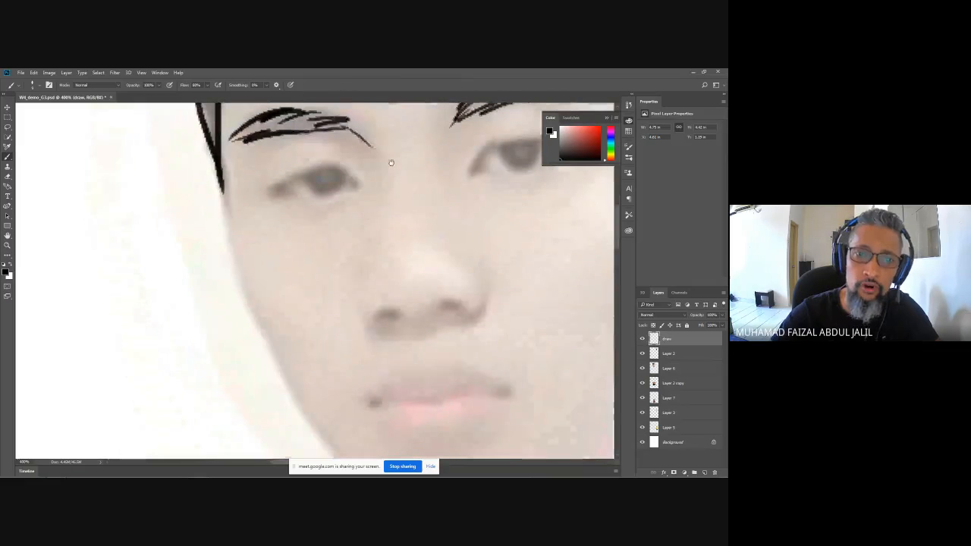
mouse_move(220, 199)
mouse_down()
mouse_move(265, 356)
mouse_move(203, 165)
mouse_move(271, 274)
mouse_move(345, 357)
mouse_move(409, 366)
mouse_move(435, 355)
mouse_move(559, 243)
mouse_up()
key(ctrl+z)
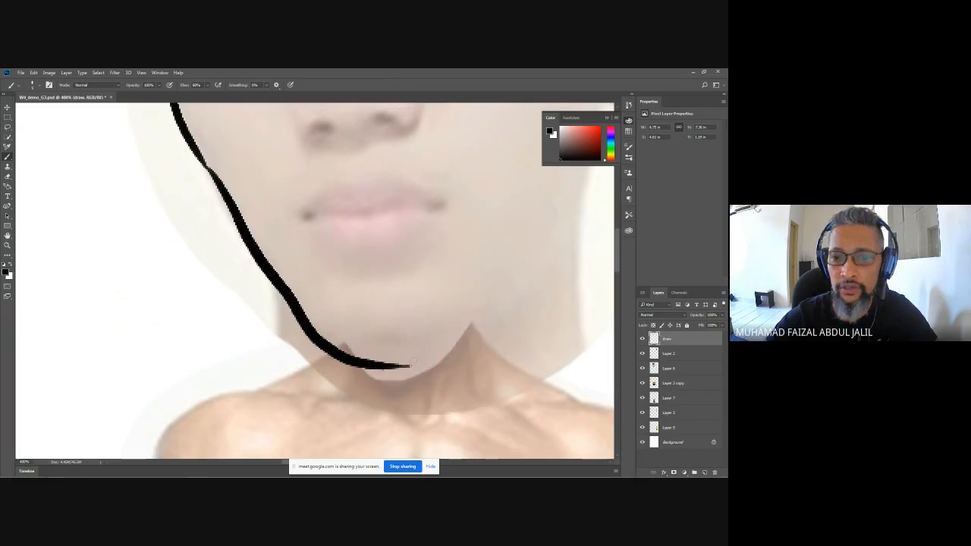
mouse_move(412, 364)
mouse_down()
mouse_move(522, 291)
mouse_move(556, 236)
mouse_up()
drag(556, 195, 326, 327)
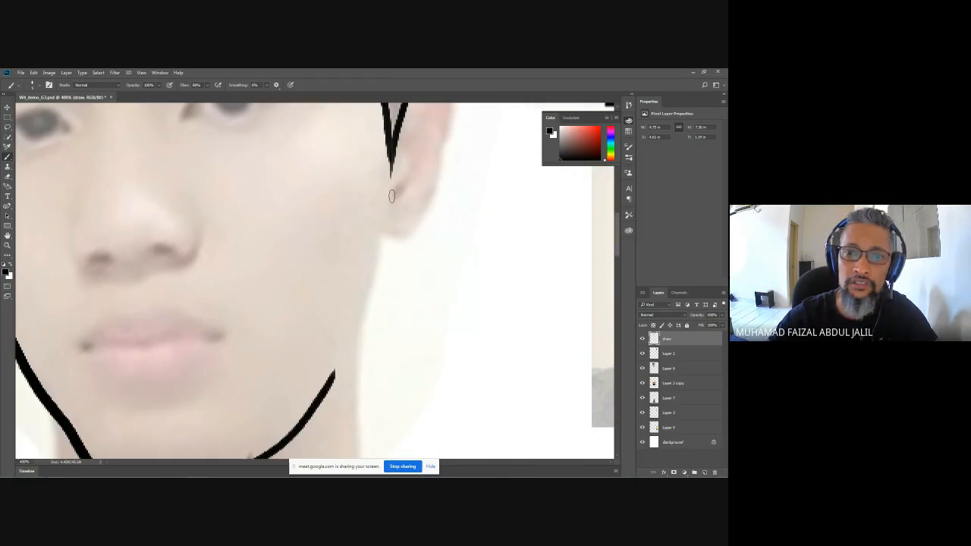
mouse_move(390, 186)
mouse_down()
mouse_move(353, 340)
mouse_move(309, 420)
mouse_move(324, 332)
mouse_up()
Ink the right ear's outer outline and its inner fold lines
drag(367, 255, 334, 313)
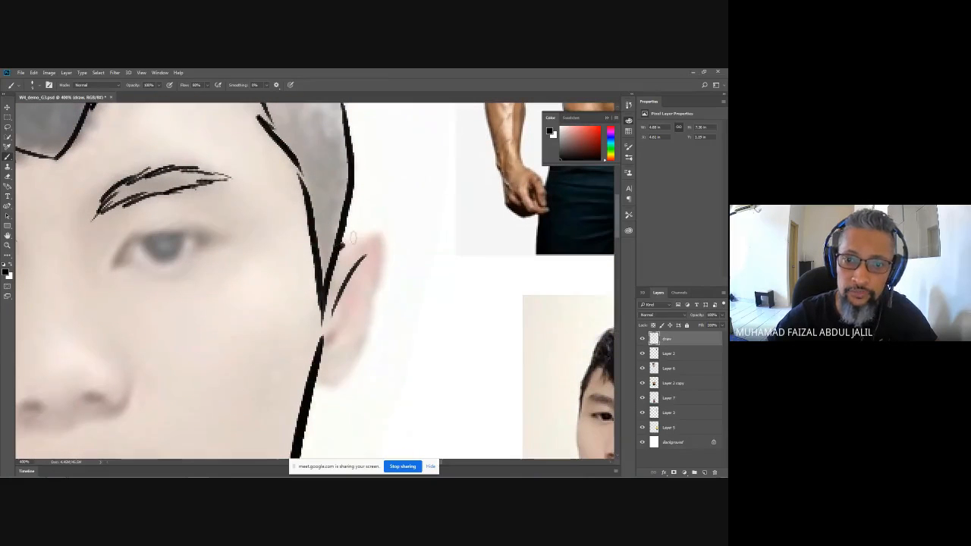
mouse_move(352, 238)
mouse_down()
mouse_move(385, 241)
mouse_move(374, 302)
mouse_move(338, 386)
mouse_move(314, 390)
mouse_up()
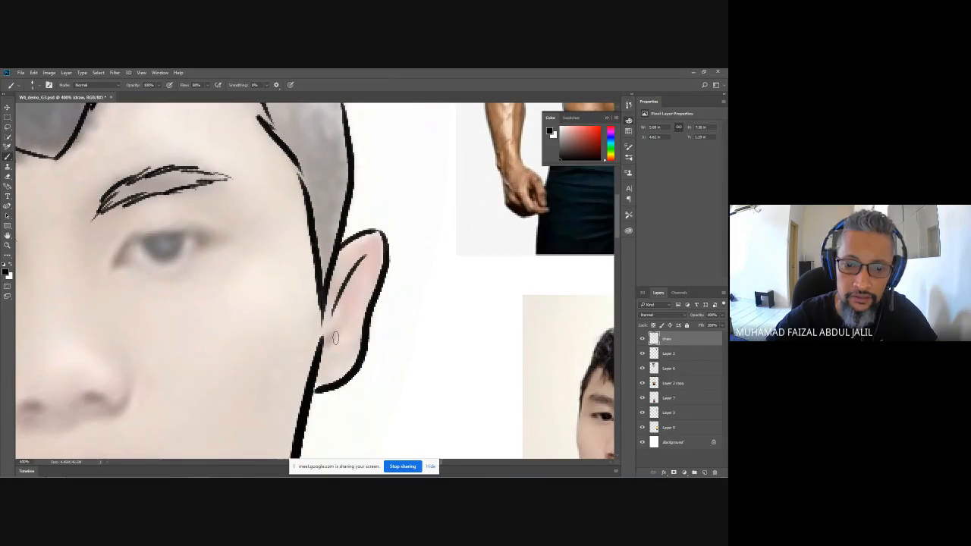
drag(334, 316, 322, 346)
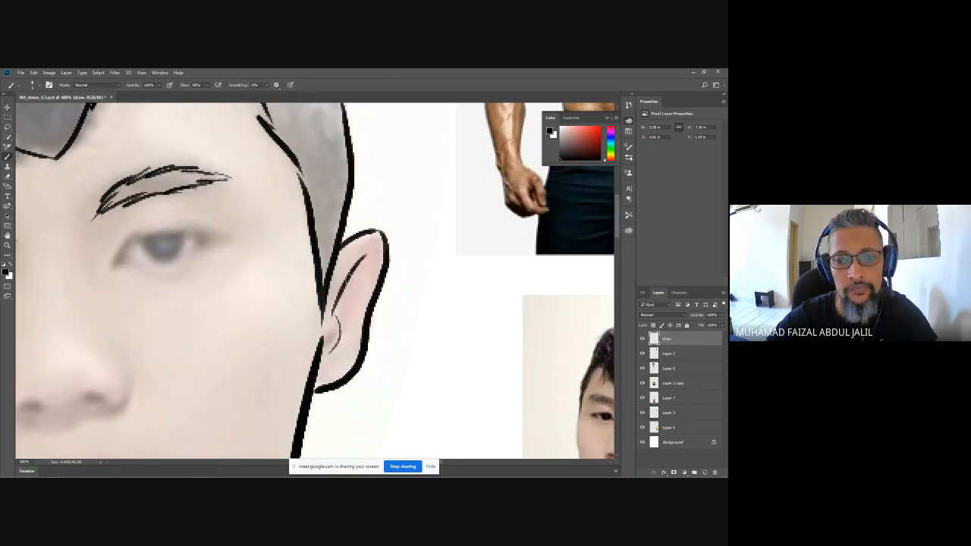
Examine how the facial features and body lines are drawn on the coloured caricature reference
drag(295, 292, 487, 175)
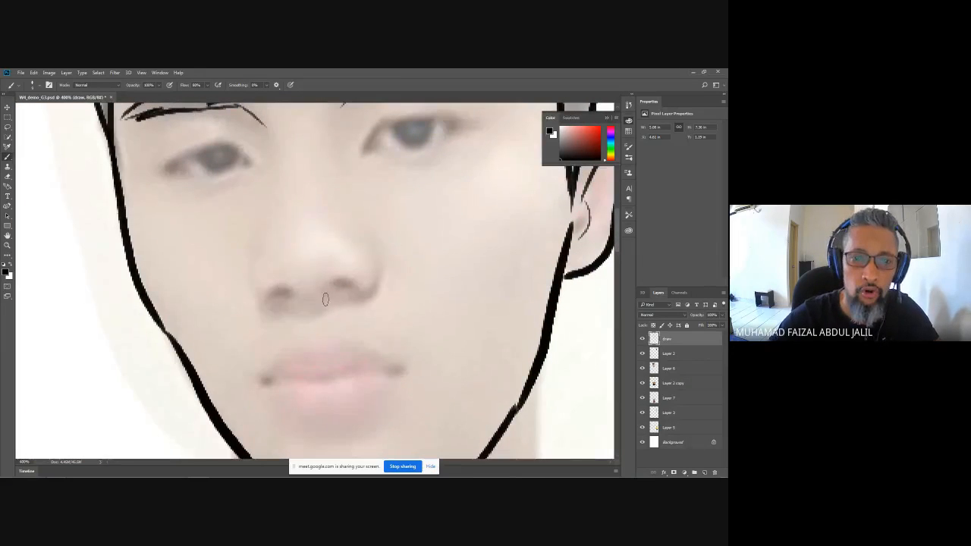
drag(364, 199, 146, 192)
drag(553, 403, 381, 145)
drag(523, 447, 389, 106)
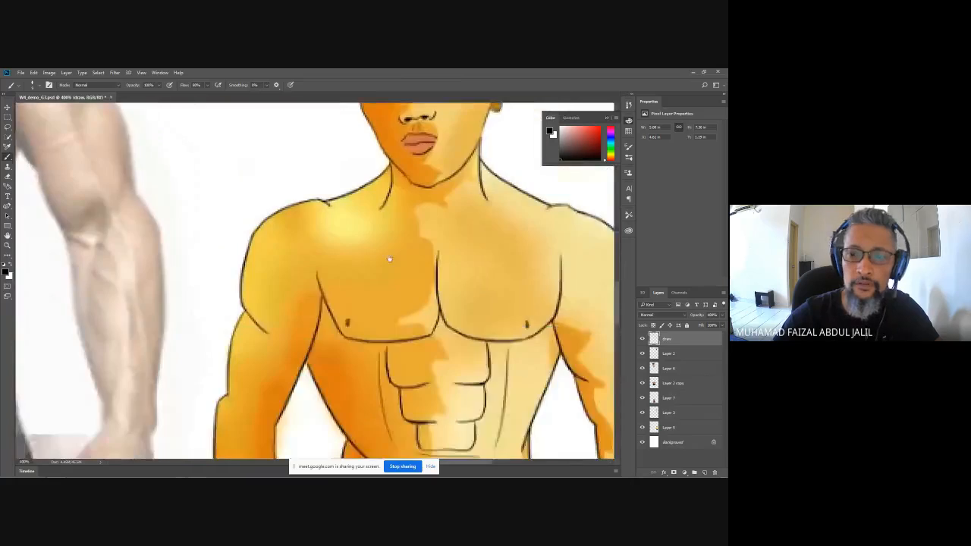
drag(390, 257, 429, 331)
mouse_move(330, 257)
mouse_down()
mouse_move(370, 271)
mouse_move(523, 448)
mouse_up()
mouse_move(396, 156)
mouse_down()
mouse_move(306, 280)
mouse_move(254, 312)
mouse_up()
drag(444, 319, 398, 327)
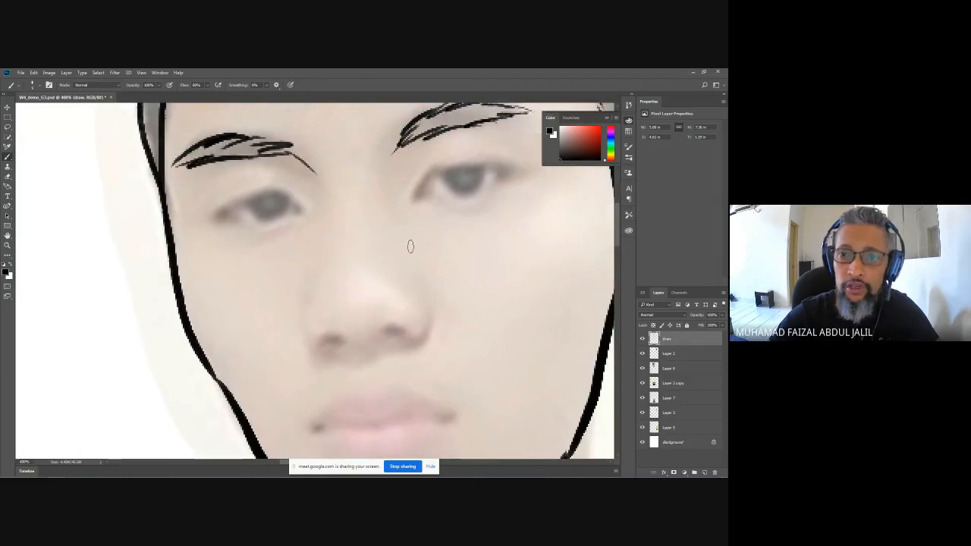
Ink both eyes with upper lids, curved irises and pupils, and lower lid lines
mouse_move(413, 196)
mouse_down()
mouse_move(439, 171)
mouse_move(514, 169)
mouse_up()
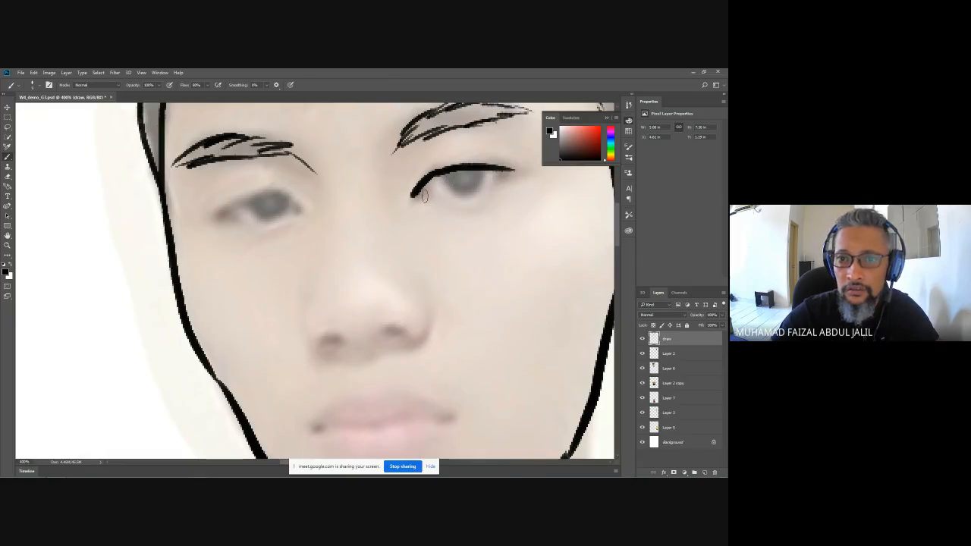
drag(436, 201, 500, 189)
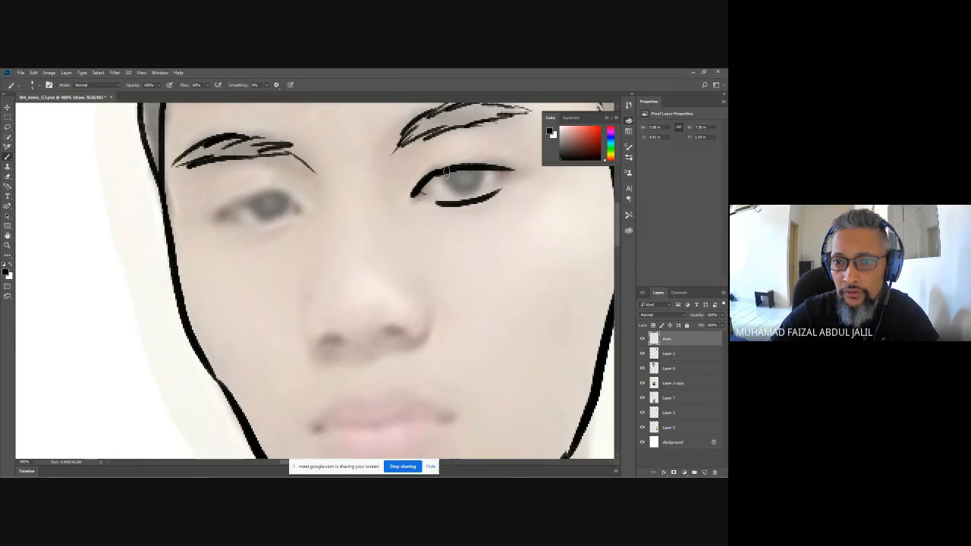
mouse_move(446, 172)
mouse_down()
mouse_move(485, 170)
mouse_move(476, 165)
mouse_up()
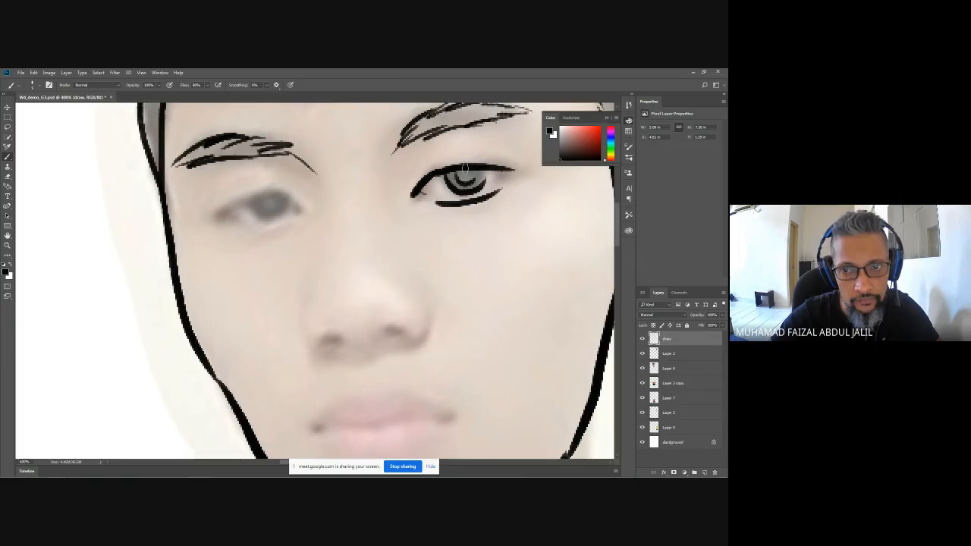
mouse_move(304, 214)
mouse_down()
mouse_move(275, 194)
mouse_move(209, 223)
mouse_up()
drag(249, 198, 280, 199)
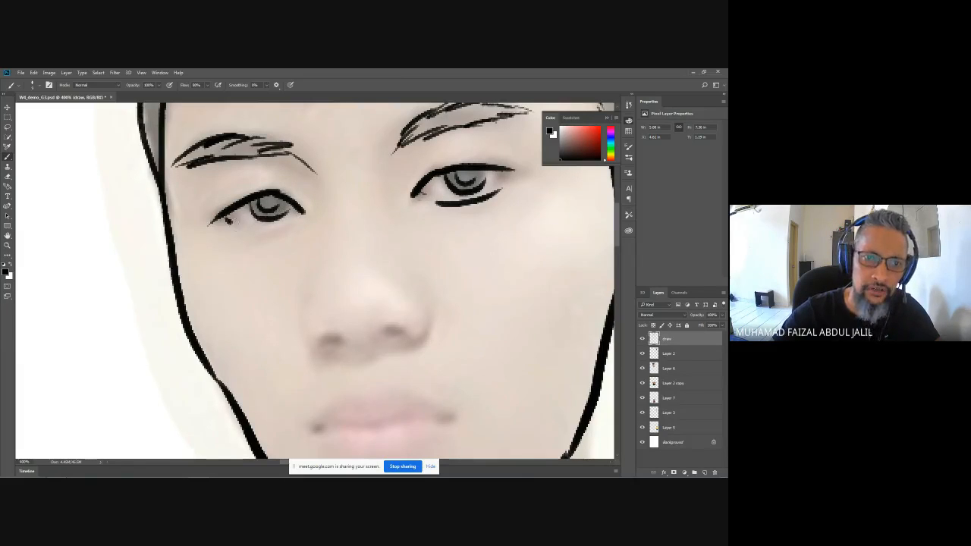
drag(228, 221, 265, 228)
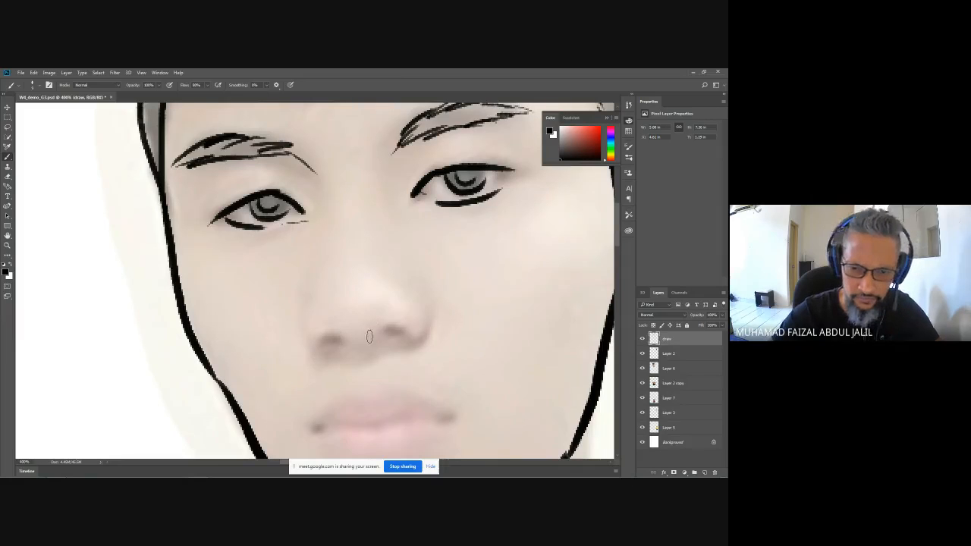
Ink the line between the lips and the curved outline of the upper lip
scroll(339, 311, down, 3)
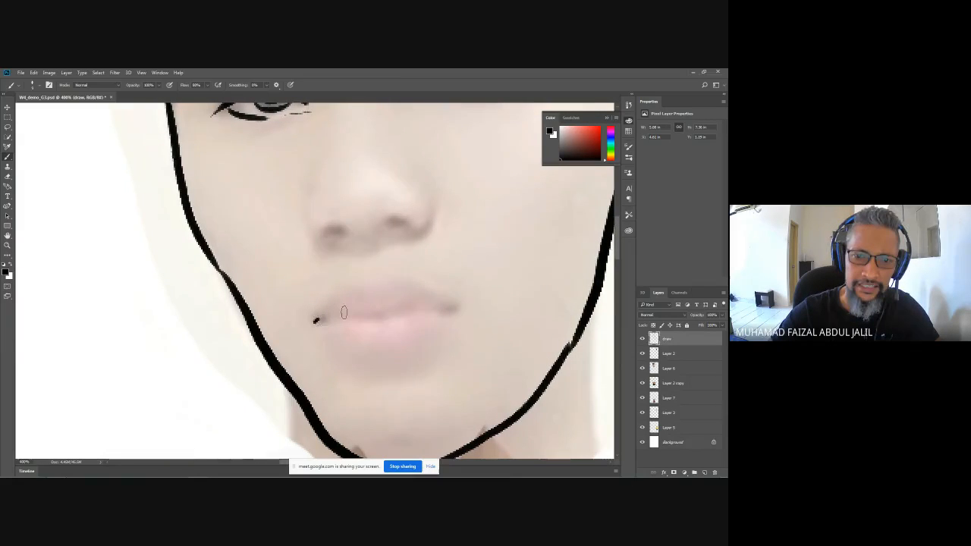
drag(314, 319, 470, 307)
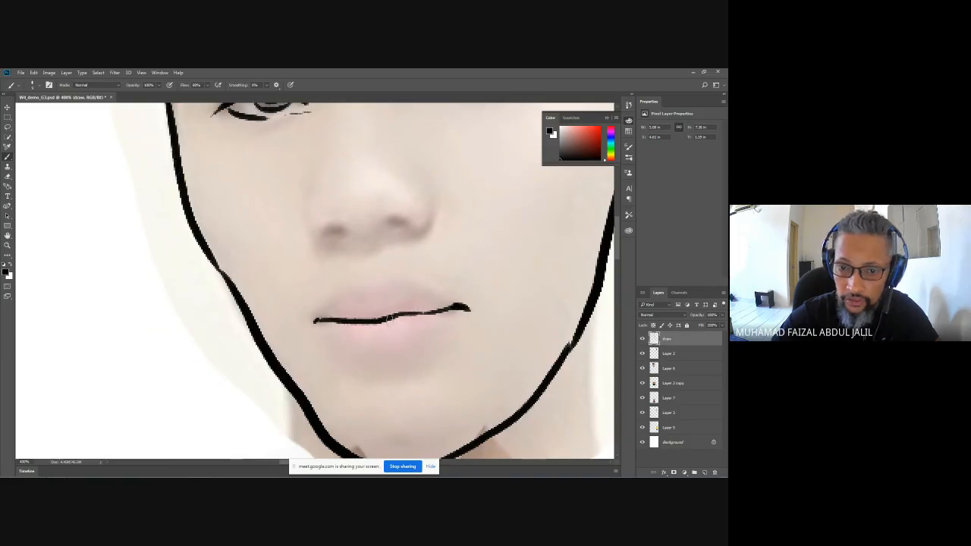
mouse_move(346, 286)
mouse_down()
mouse_move(405, 279)
mouse_move(450, 301)
mouse_up()
drag(348, 286, 329, 295)
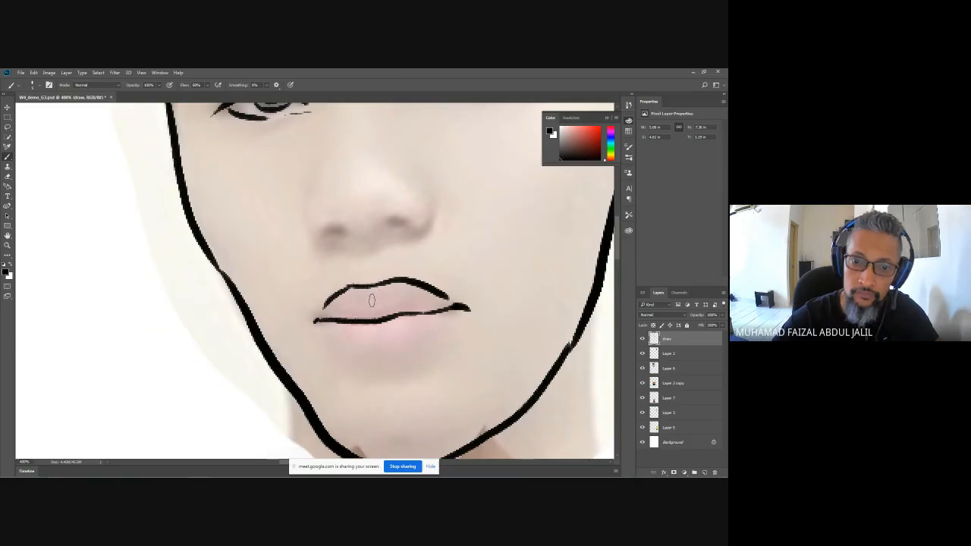
Ink the lower lip's outline with small crease lines, and the nostrils with the line joining them under the nose
mouse_move(327, 339)
mouse_down()
mouse_move(383, 354)
mouse_move(447, 326)
mouse_up()
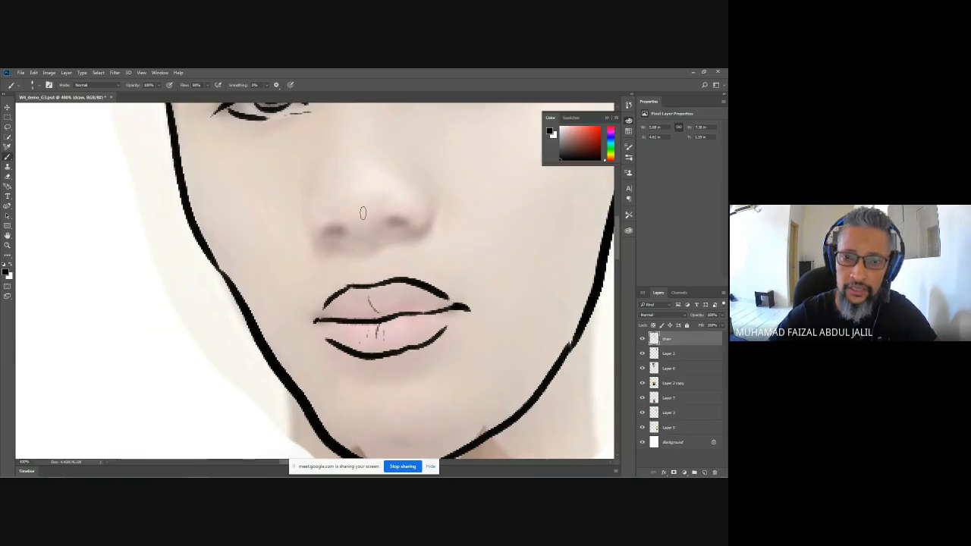
mouse_move(357, 241)
mouse_down()
mouse_move(303, 257)
mouse_move(282, 246)
mouse_move(347, 237)
mouse_up()
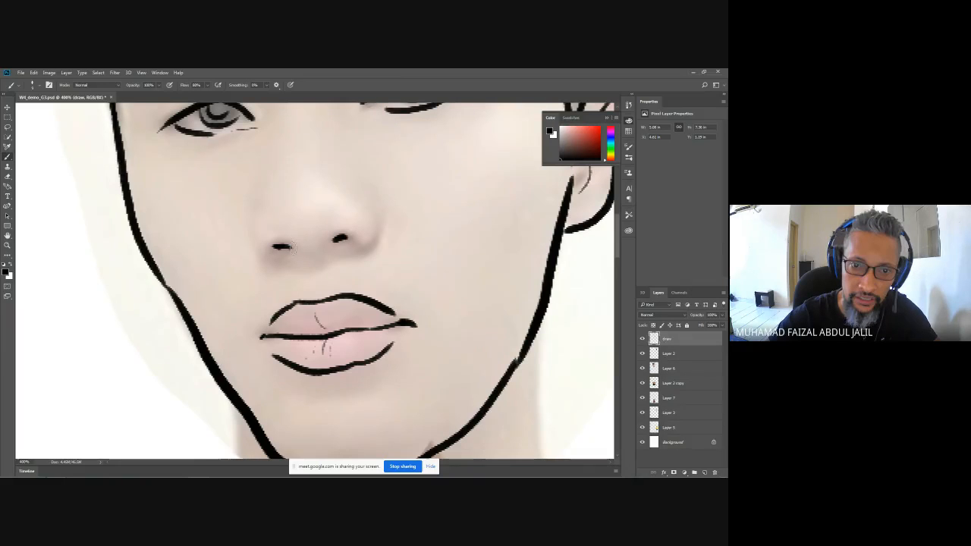
drag(271, 249, 281, 248)
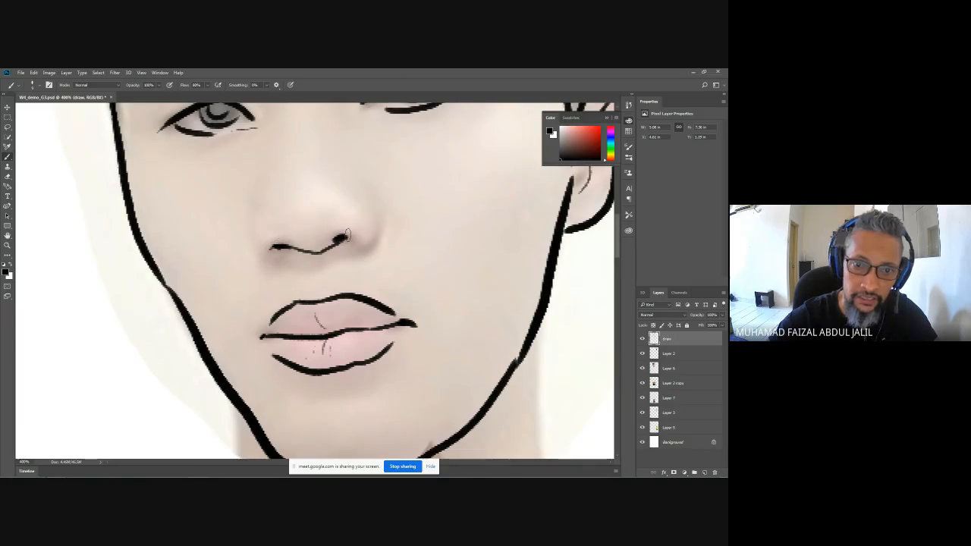
drag(339, 238, 352, 238)
Ink the curved nostril wings on both sides of the nose
drag(262, 213, 261, 246)
key(ctrl+z)
mouse_move(258, 212)
mouse_down()
mouse_move(251, 241)
mouse_move(324, 255)
mouse_up()
mouse_move(367, 201)
mouse_down()
mouse_move(383, 228)
mouse_move(376, 244)
mouse_up()
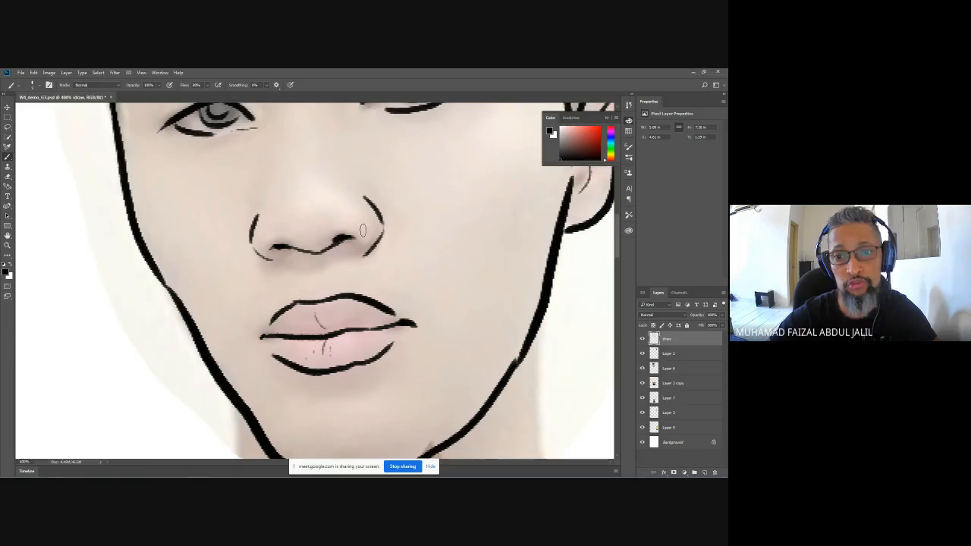
drag(272, 185, 272, 249)
Hide Layer 6 to view the inked head without the face photo underneath
key(ctrl+minus)
key(ctrl+minus)
key(ctrl+minus)
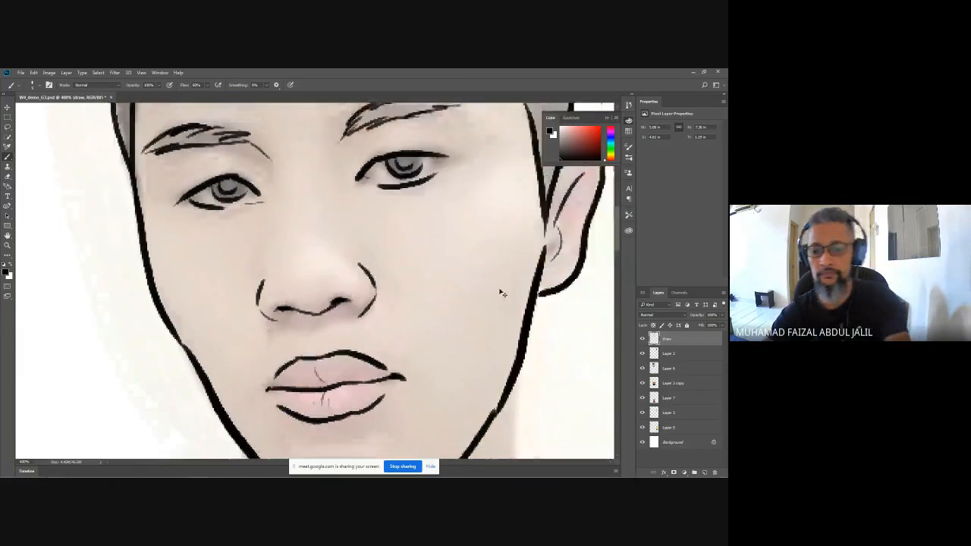
click(642, 369)
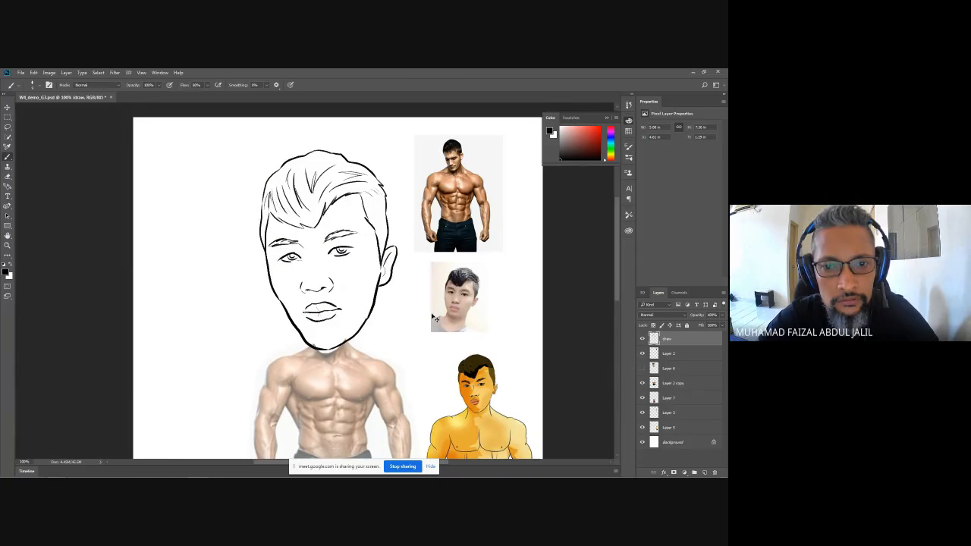
Ink both sides of the neck, the neck tendon line and the two collarbones on the draw layer
ctrl+click(360, 360)
ctrl+click(361, 360)
drag(364, 360, 386, 341)
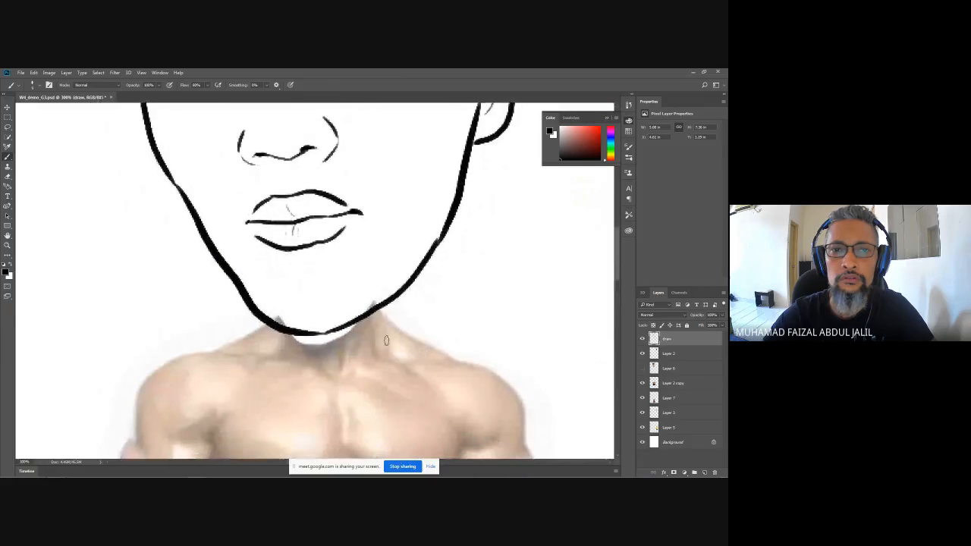
mouse_move(255, 292)
mouse_down()
mouse_move(262, 198)
mouse_move(279, 250)
mouse_up()
mouse_move(436, 199)
mouse_down()
mouse_move(430, 248)
mouse_move(469, 264)
mouse_up()
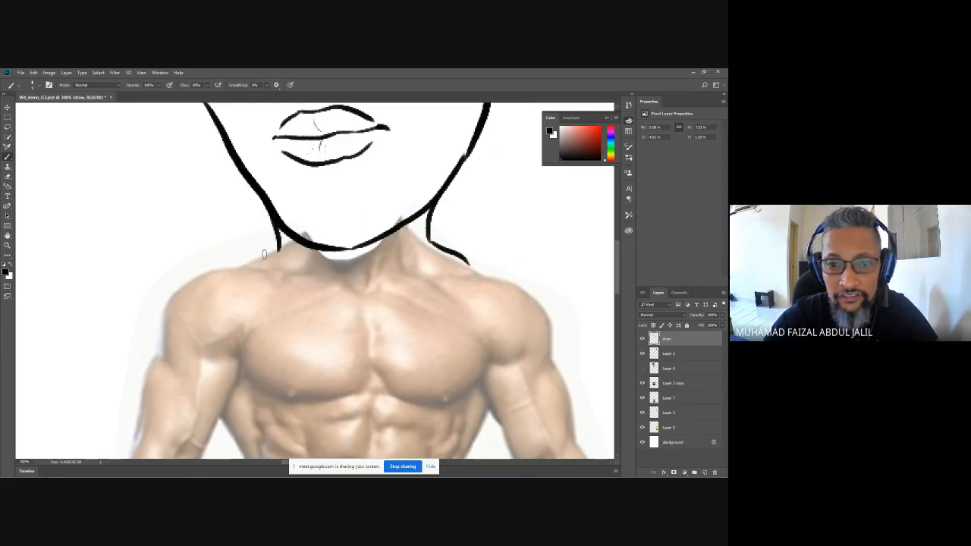
mouse_move(279, 248)
mouse_down()
mouse_move(238, 267)
mouse_move(334, 282)
mouse_up()
mouse_move(393, 238)
mouse_down()
mouse_move(379, 267)
mouse_move(500, 280)
mouse_move(551, 319)
mouse_move(554, 351)
mouse_up()
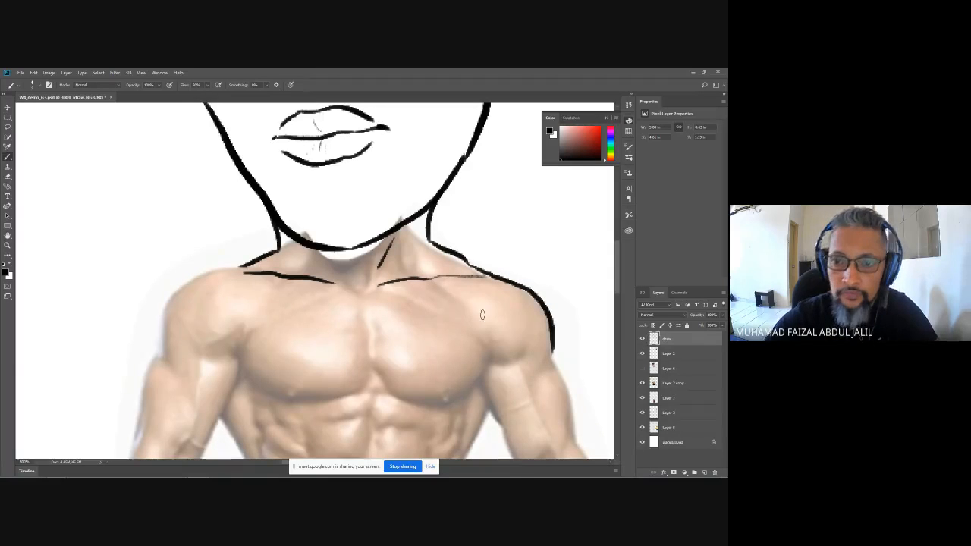
Check the coloured reference's body lines, then ink both shoulders' outer outlines and the crease at the left armpit
drag(482, 324, 352, 304)
key(ctrl+z)
mouse_move(341, 247)
mouse_down()
mouse_move(416, 296)
mouse_move(419, 343)
mouse_move(280, 233)
mouse_up()
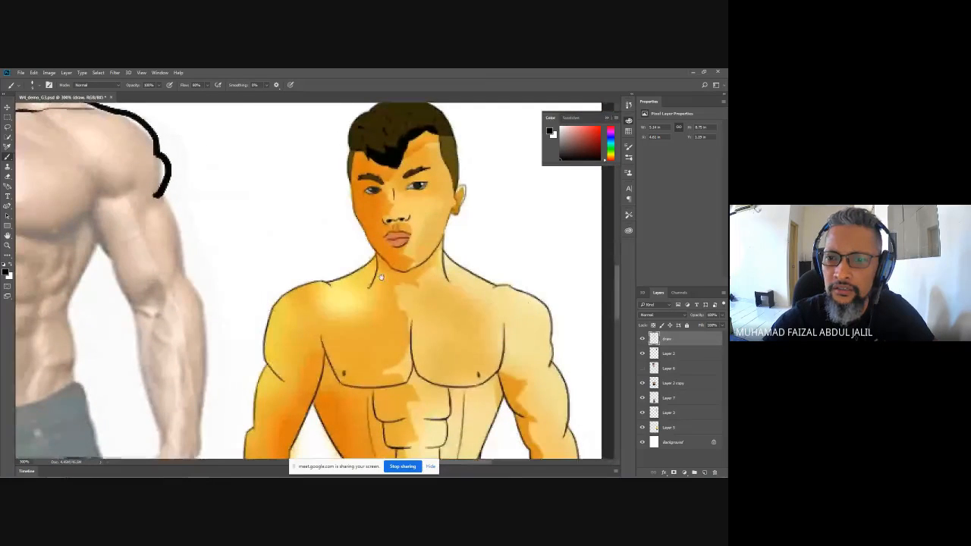
drag(381, 277, 610, 332)
drag(422, 239, 421, 318)
key(ctrl+z)
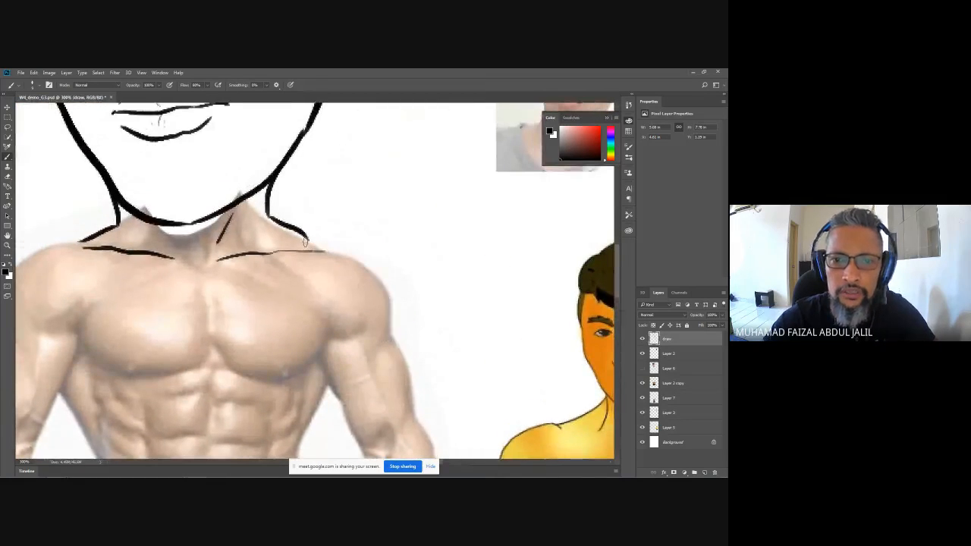
mouse_move(312, 240)
mouse_down()
mouse_move(375, 274)
mouse_move(395, 332)
mouse_up()
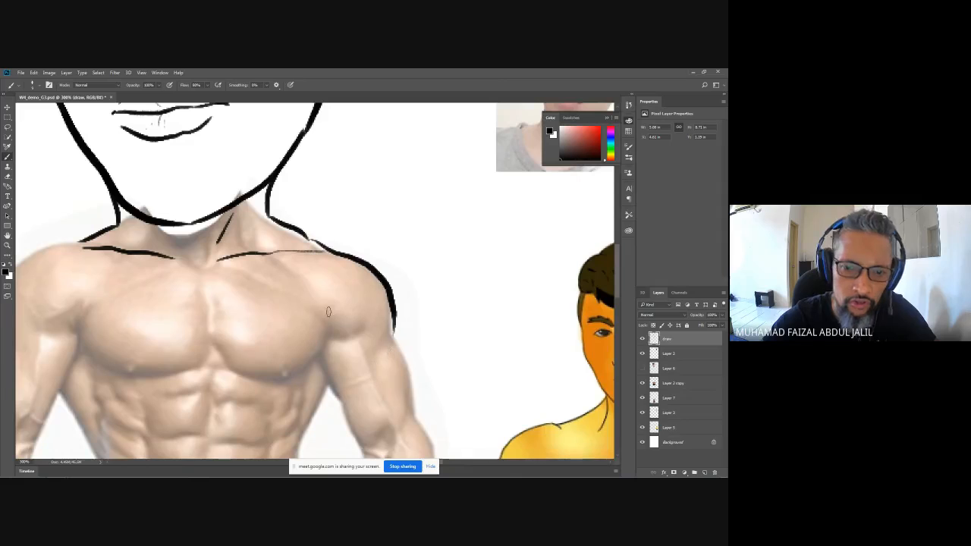
mouse_move(79, 241)
mouse_down()
mouse_move(316, 222)
mouse_move(311, 215)
mouse_move(230, 288)
mouse_move(229, 305)
mouse_move(307, 296)
mouse_move(258, 204)
mouse_up()
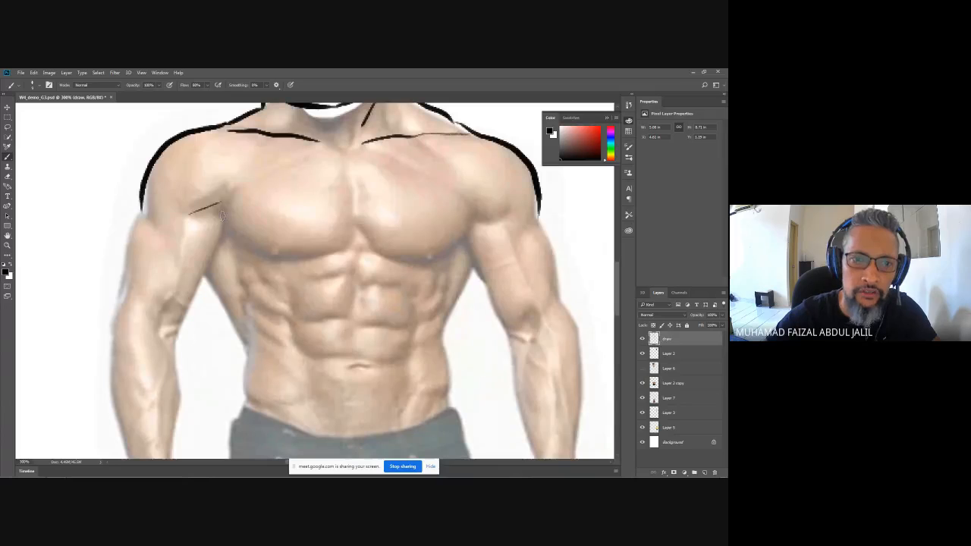
Ink the left arm's outer and inner outlines from the shoulder to the wrist, with short muscle creases at the elbow
drag(139, 215, 124, 297)
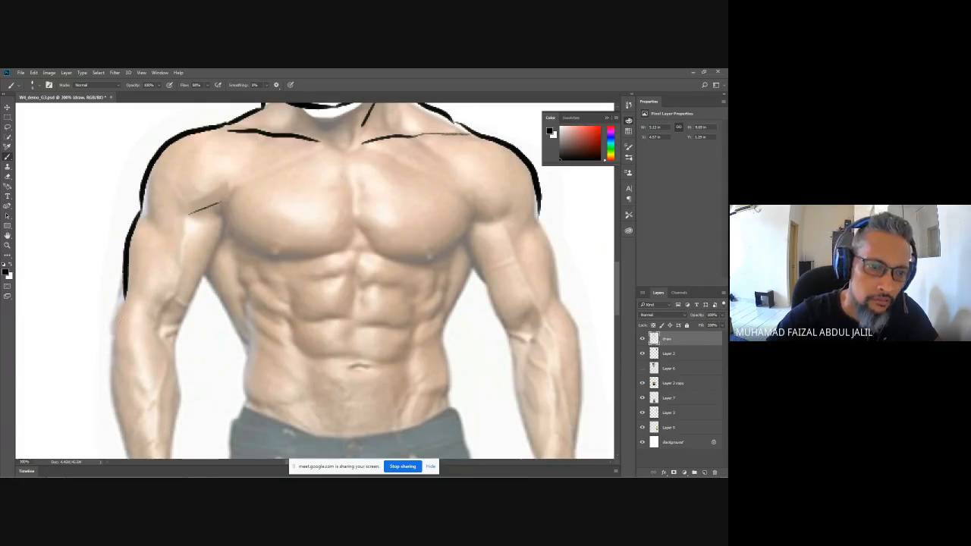
mouse_move(223, 225)
mouse_down()
mouse_move(220, 259)
mouse_move(175, 343)
mouse_up()
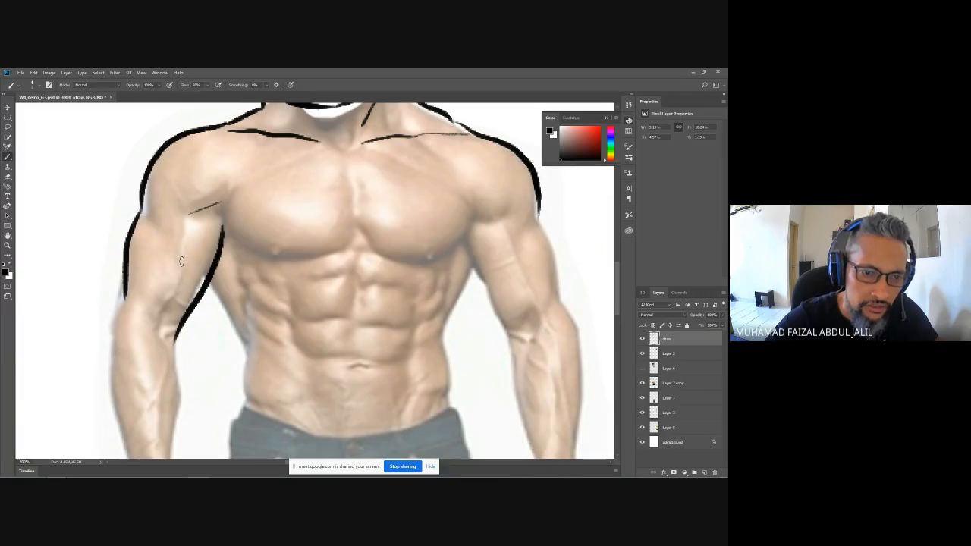
mouse_move(159, 225)
mouse_down()
mouse_move(210, 148)
mouse_move(197, 201)
mouse_move(213, 226)
mouse_up()
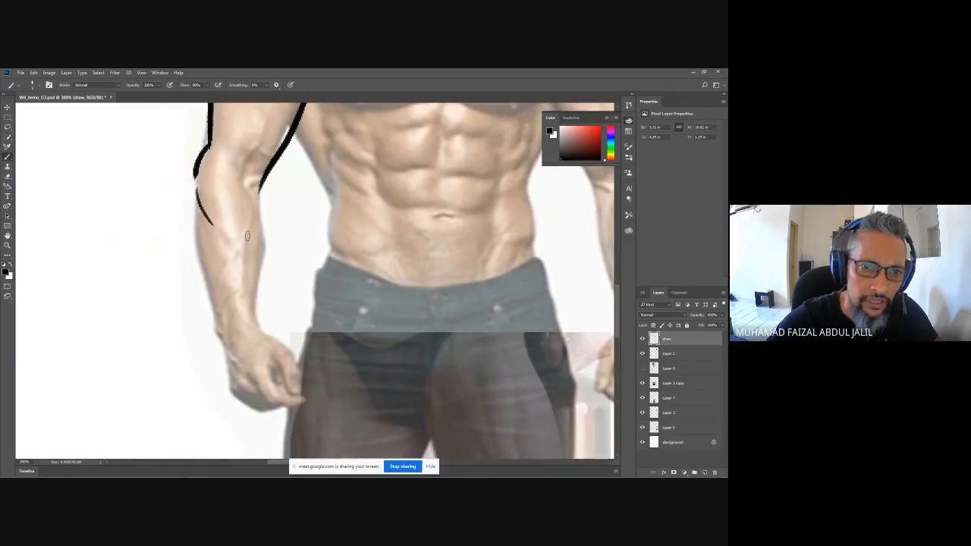
drag(195, 186, 215, 314)
mouse_move(243, 182)
mouse_down()
mouse_move(266, 235)
mouse_move(253, 317)
mouse_up()
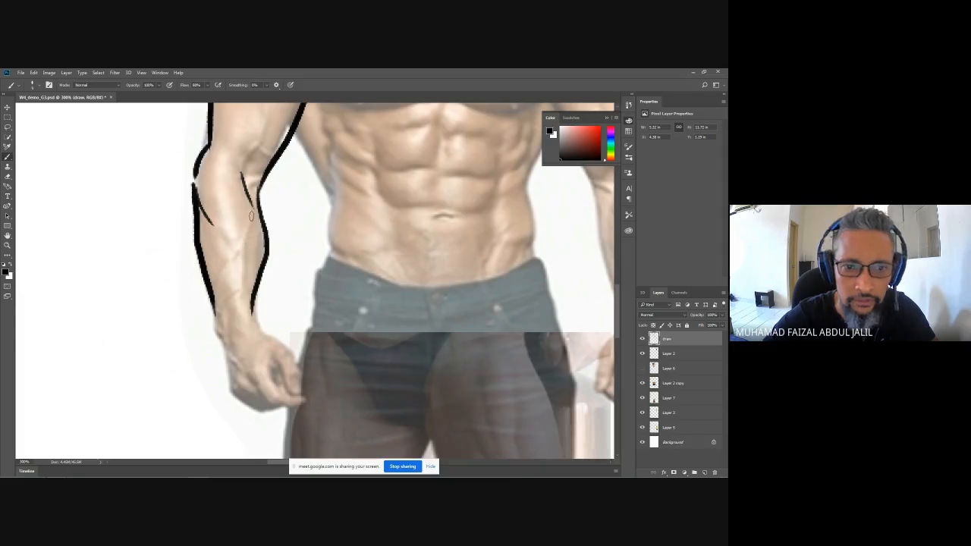
scroll(251, 158, up, 2)
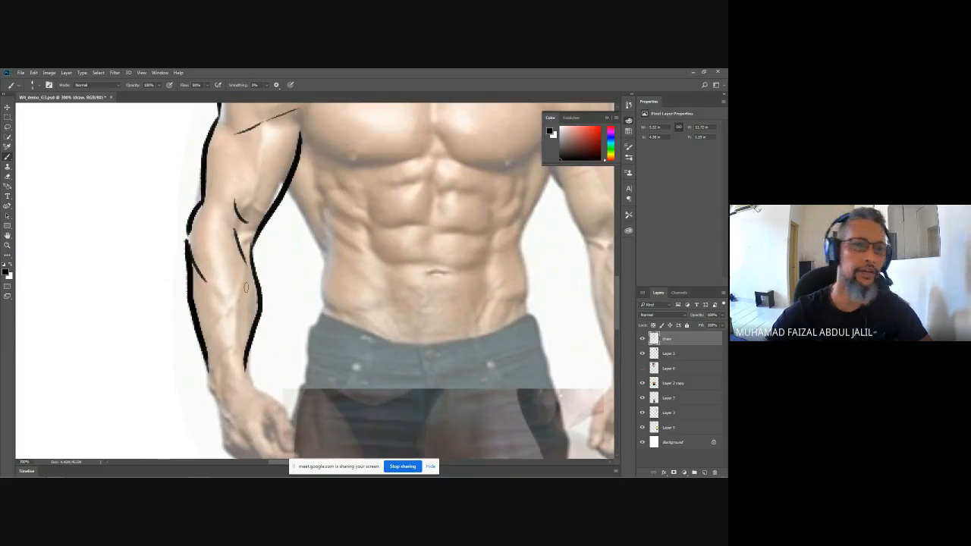
scroll(287, 253, down, 3)
scroll(363, 129, up, 5)
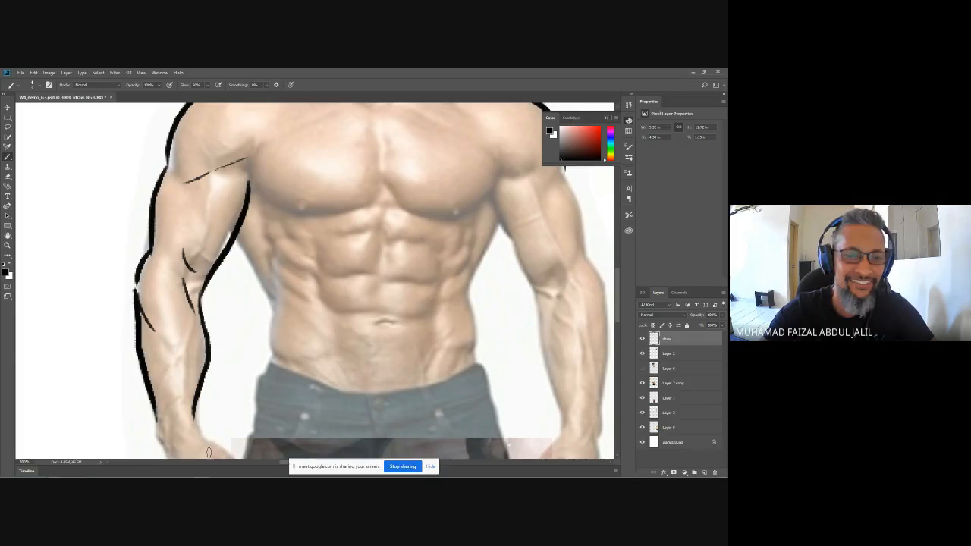
Switch to Chrome and view the Google Meet call's participants
mouse_move(164, 471)
mouse_move(56, 470)
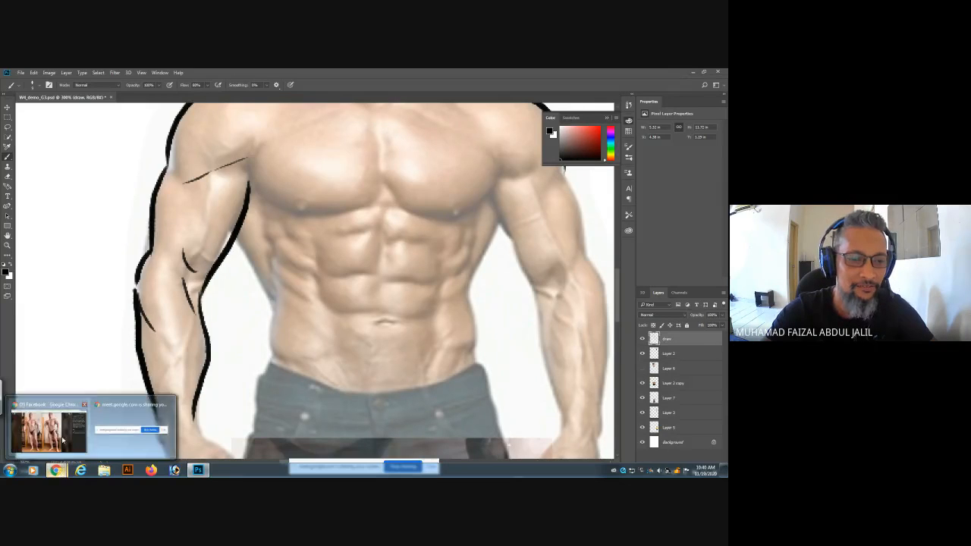
click(61, 436)
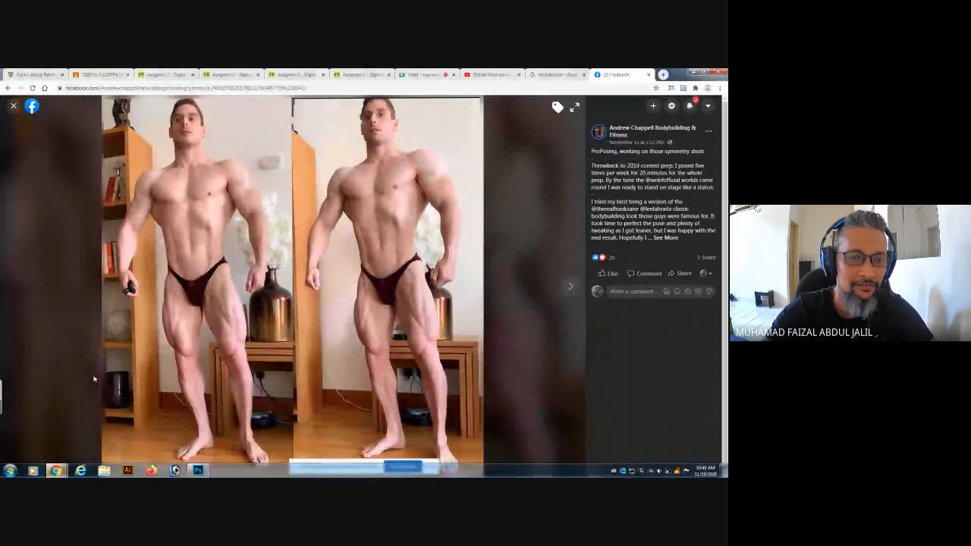
click(422, 74)
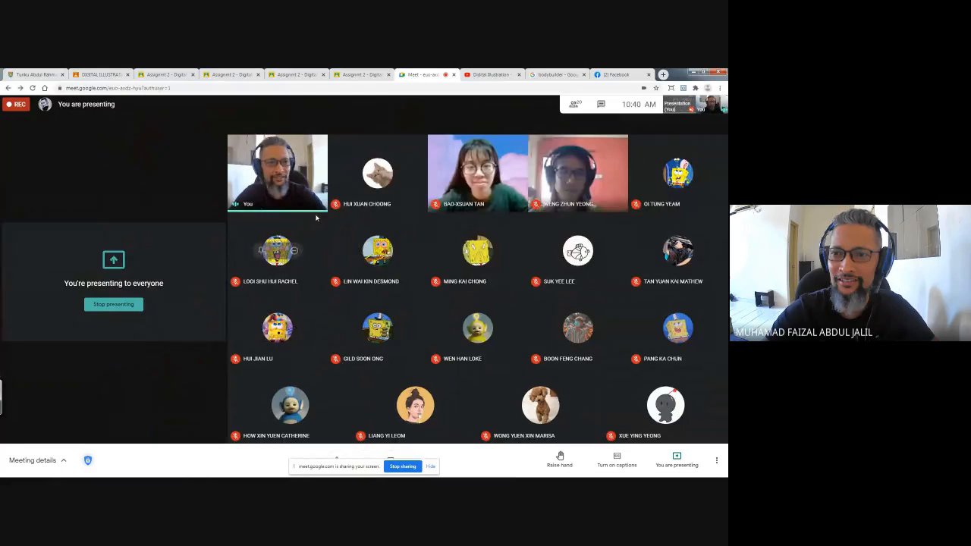
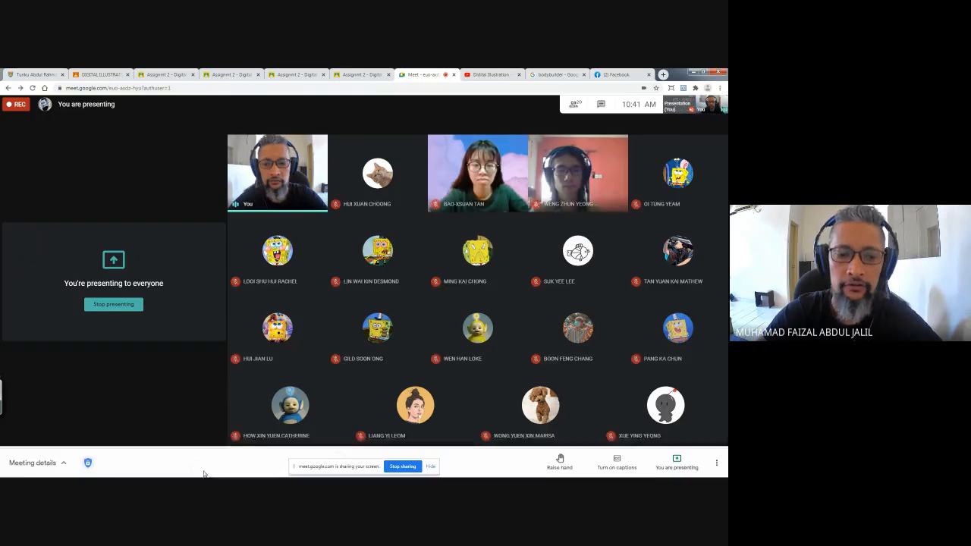
Return to Photoshop and ink the lower contours of both chest muscles
click(198, 470)
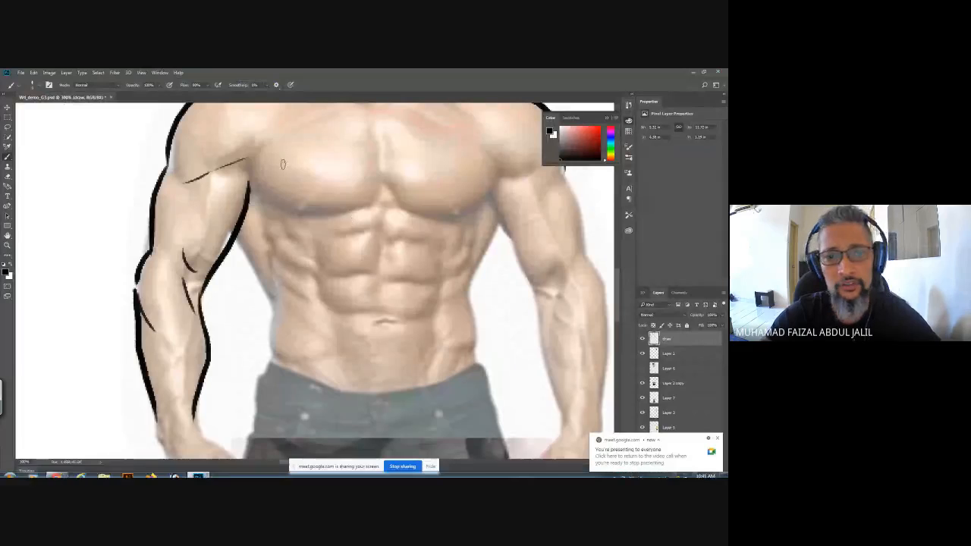
mouse_move(246, 145)
mouse_down()
mouse_move(248, 178)
mouse_move(300, 214)
mouse_move(366, 205)
mouse_move(381, 191)
mouse_move(412, 210)
mouse_up()
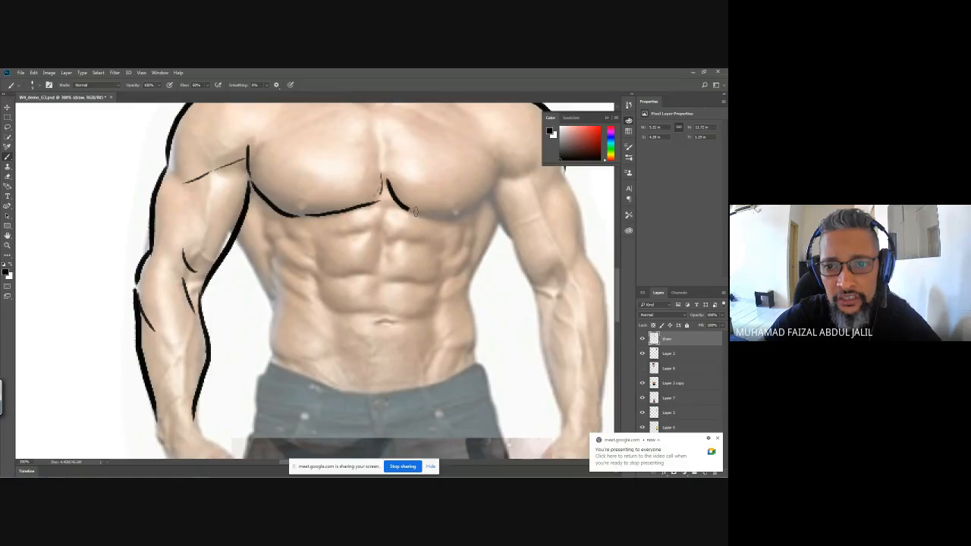
drag(471, 213, 500, 168)
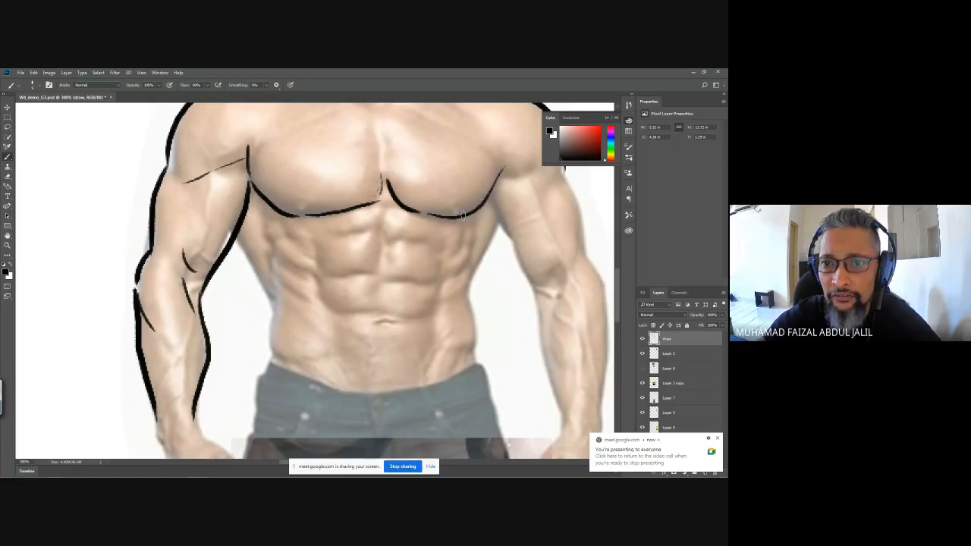
drag(292, 205, 300, 212)
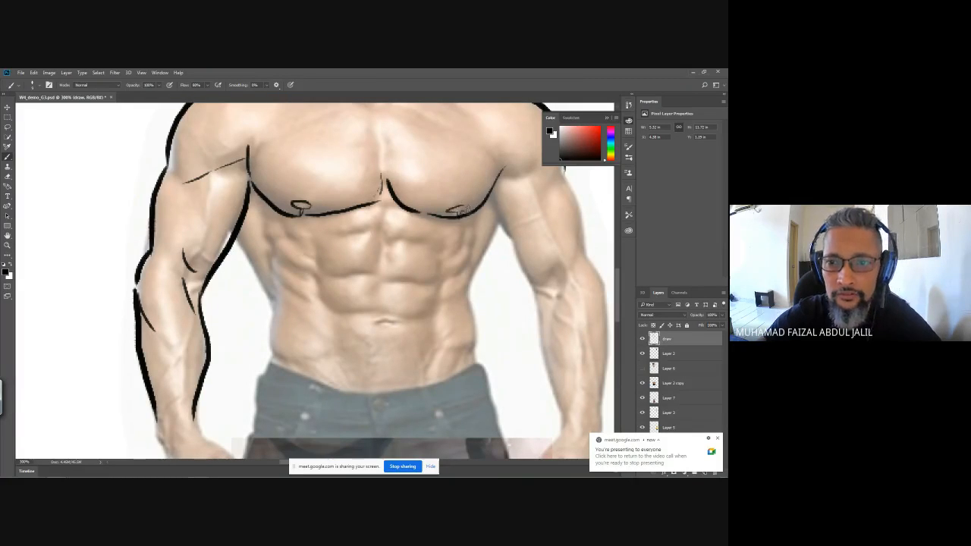
key(ctrl+z)
key(ctrl+z)
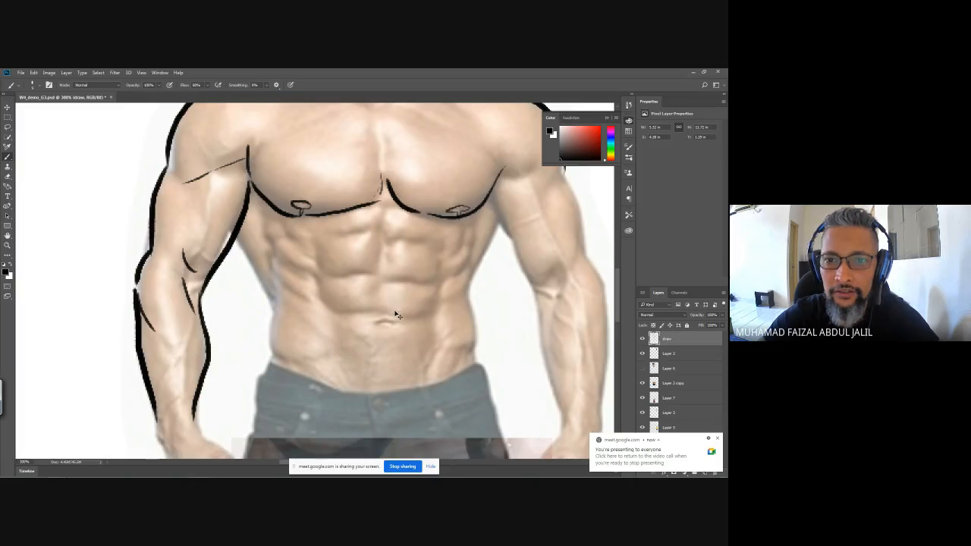
key(ctrl+z)
key(ctrl+alt+z)
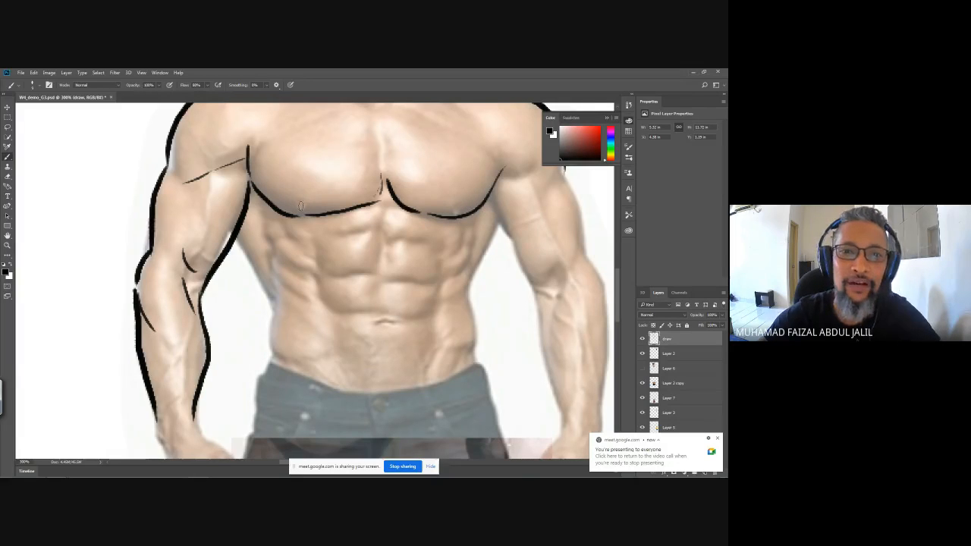
Ink both nipples as small open curves and draw the vertical centre line between the chest muscles
drag(448, 212, 461, 208)
scroll(464, 188, up, 3)
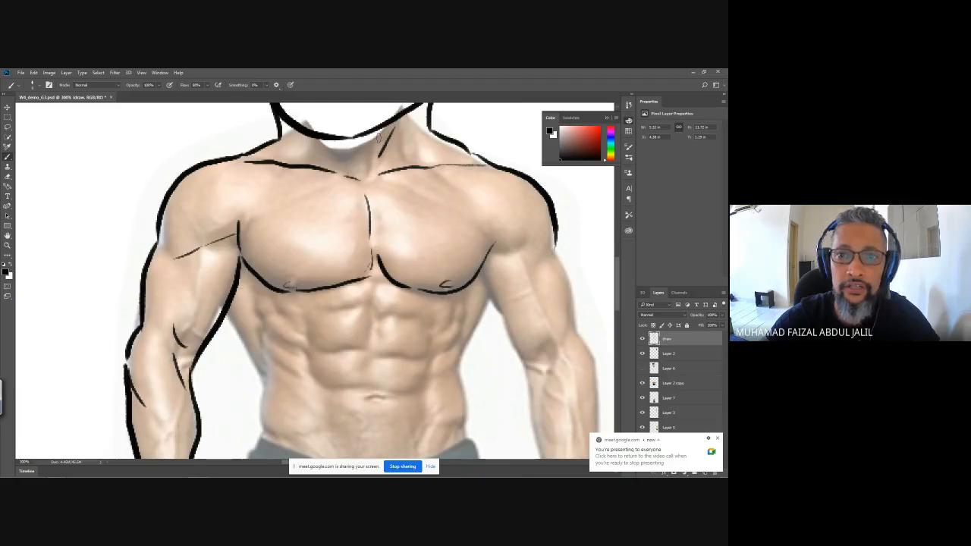
Ink both sides of the torso from the armpits to the waist, with short rib muscle curves on the left side
scroll(375, 203, down, 5)
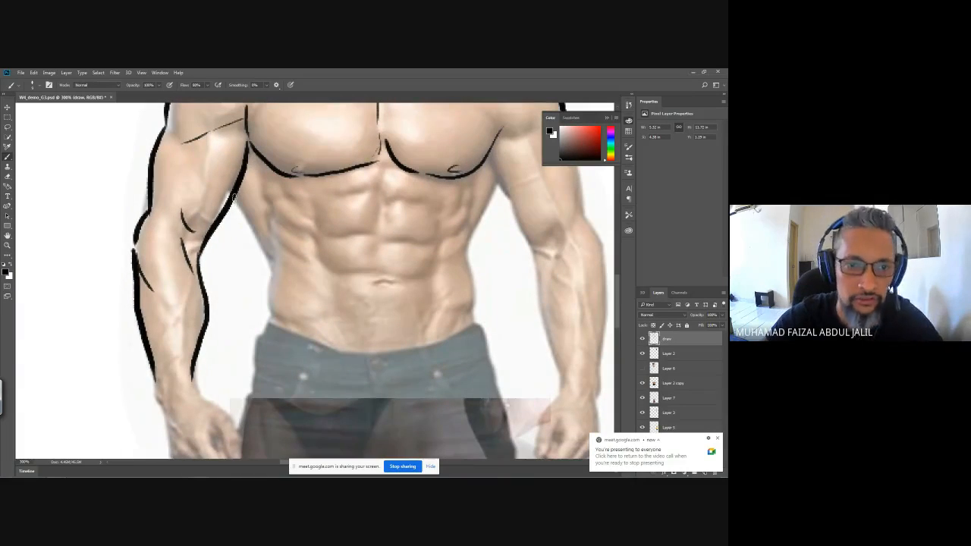
drag(235, 196, 271, 261)
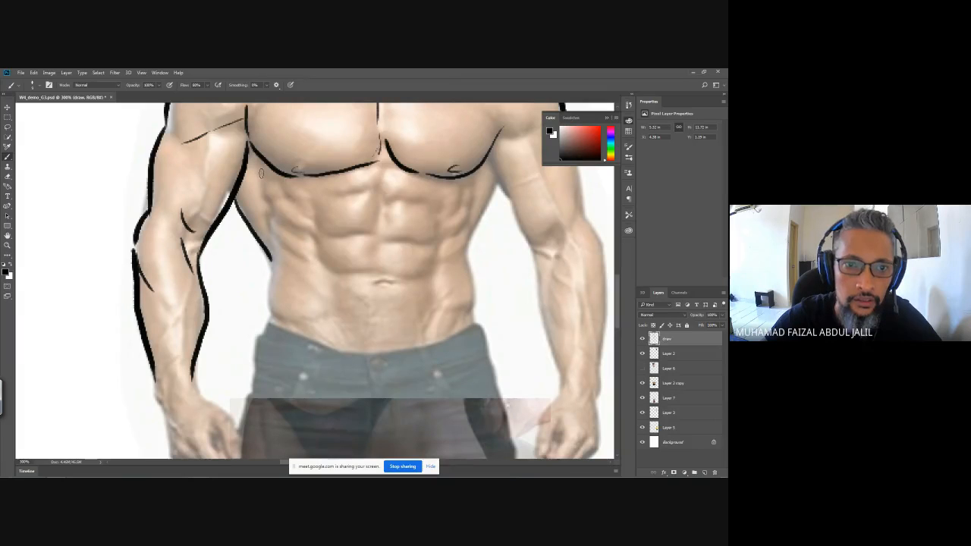
drag(261, 173, 270, 200)
mouse_move(273, 264)
mouse_down()
mouse_move(269, 303)
mouse_move(280, 322)
mouse_up()
mouse_move(495, 179)
mouse_down()
mouse_move(462, 248)
mouse_move(464, 314)
mouse_up()
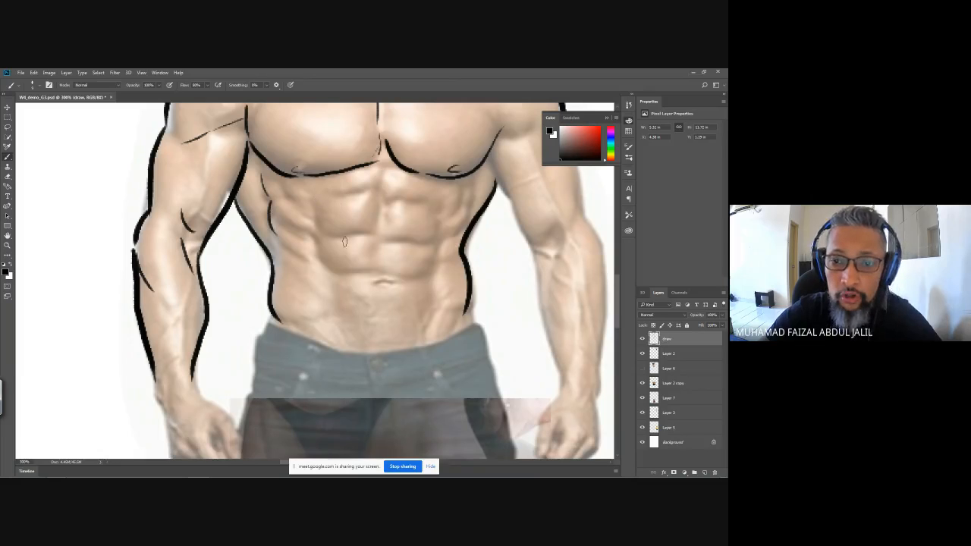
Ink the abdomen's vertical centre line and the muscle block outlines on the left half of the six-pack, using the finished orange caricature as reference
drag(588, 288, 182, 298)
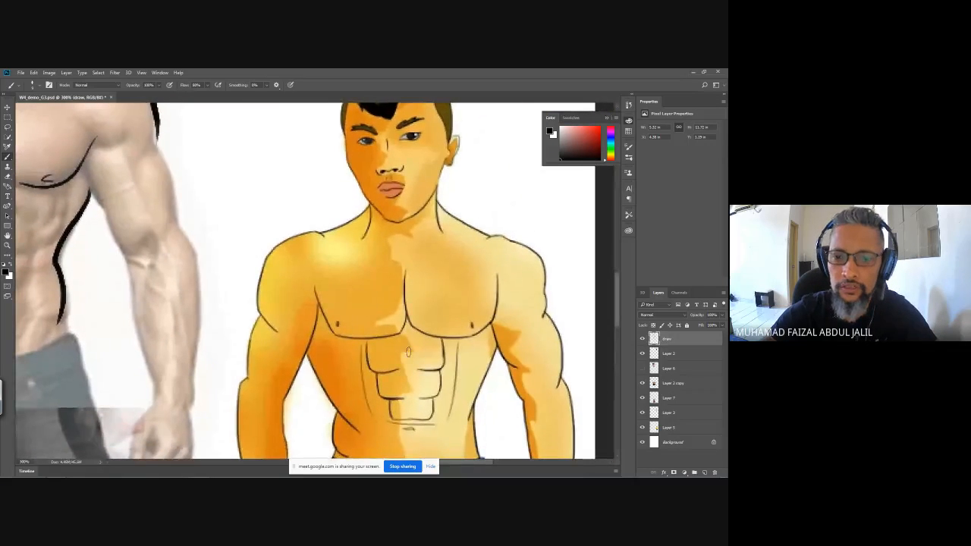
drag(396, 368, 543, 305)
mouse_move(182, 151)
mouse_down()
mouse_move(319, 154)
mouse_move(389, 218)
mouse_move(360, 241)
mouse_move(362, 277)
mouse_up()
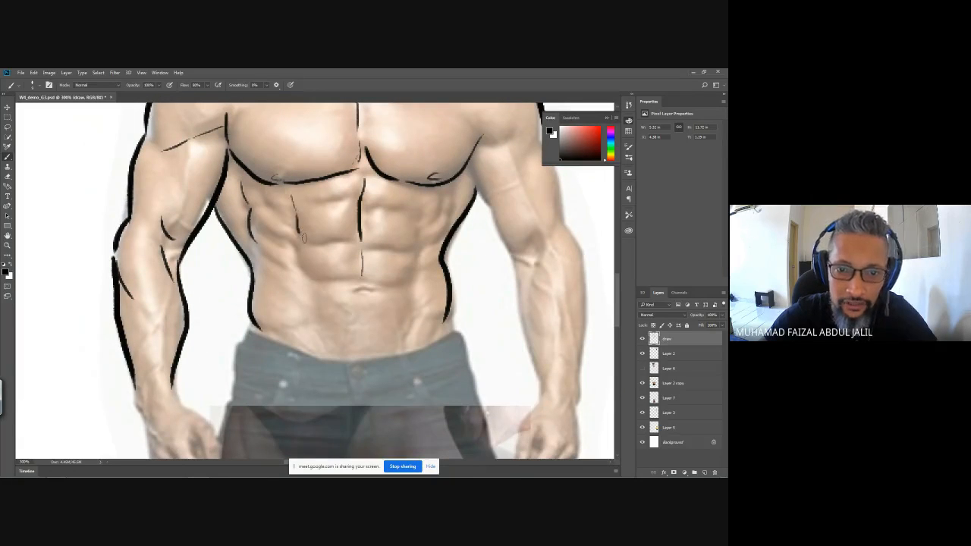
drag(303, 240, 334, 241)
drag(298, 244, 311, 273)
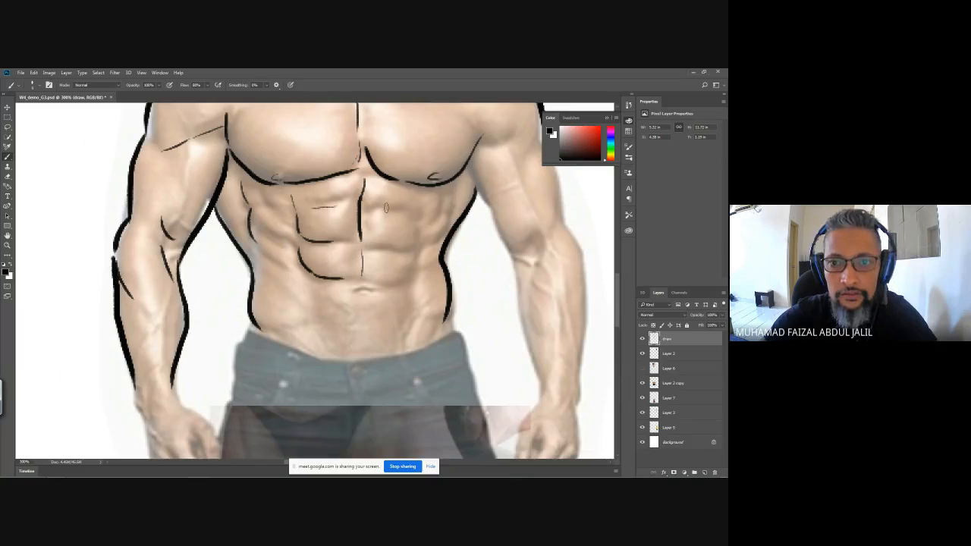
Ink the right half's abdominal muscle blocks, the navel, the rib muscle curves beside them and both lower-belly lines above the waistband
drag(370, 210, 405, 208)
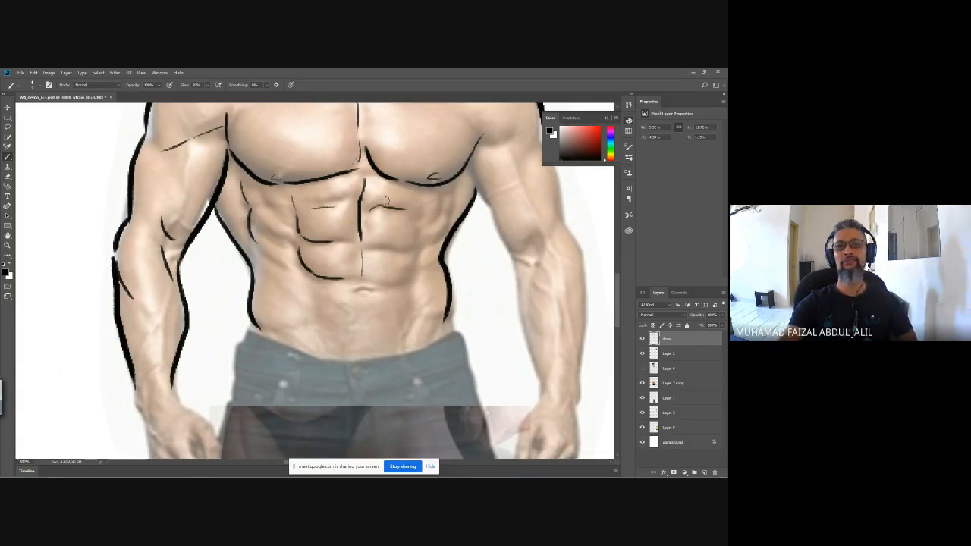
mouse_move(424, 198)
mouse_down()
mouse_move(414, 244)
mouse_move(367, 250)
mouse_move(414, 257)
mouse_move(396, 283)
mouse_up()
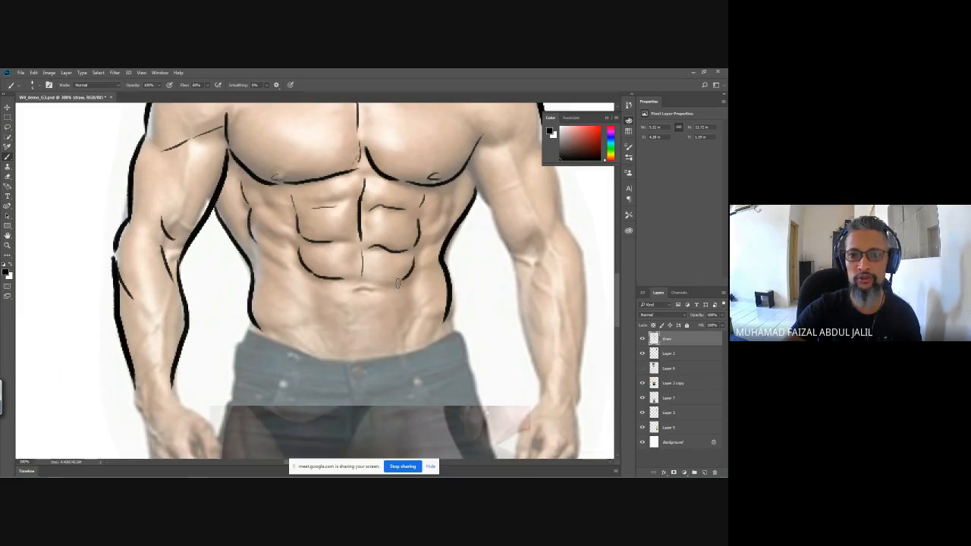
drag(315, 296, 312, 329)
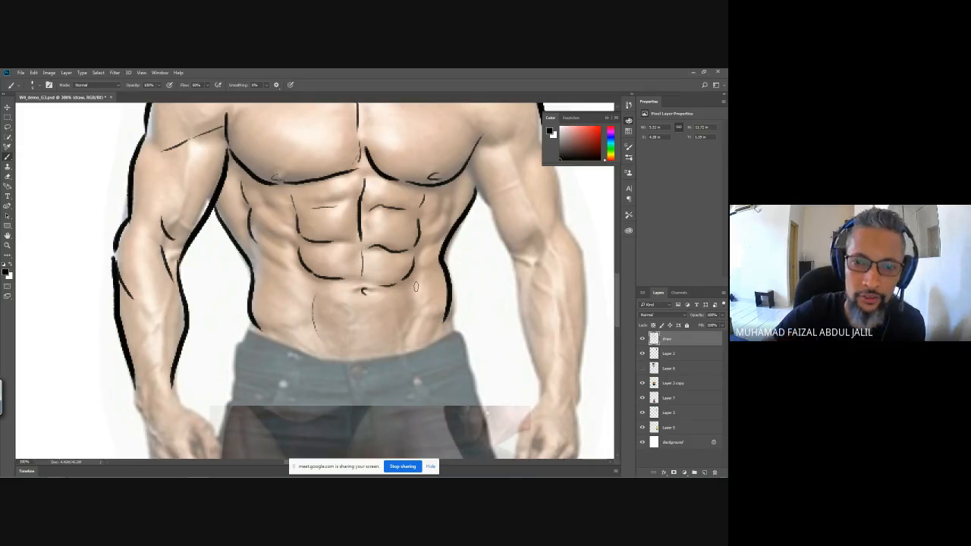
drag(414, 293, 412, 323)
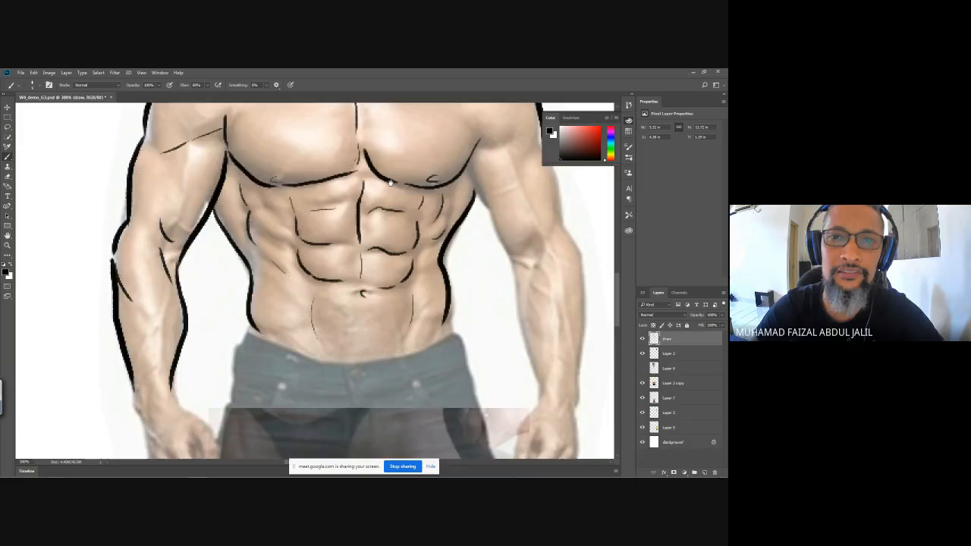
Ink the inner and outer contours of the right-hand arm down to the wrist, with a short curve at the elbow crease
drag(457, 230, 426, 363)
mouse_move(442, 258)
mouse_down()
mouse_move(485, 316)
mouse_move(449, 332)
mouse_move(481, 402)
mouse_up()
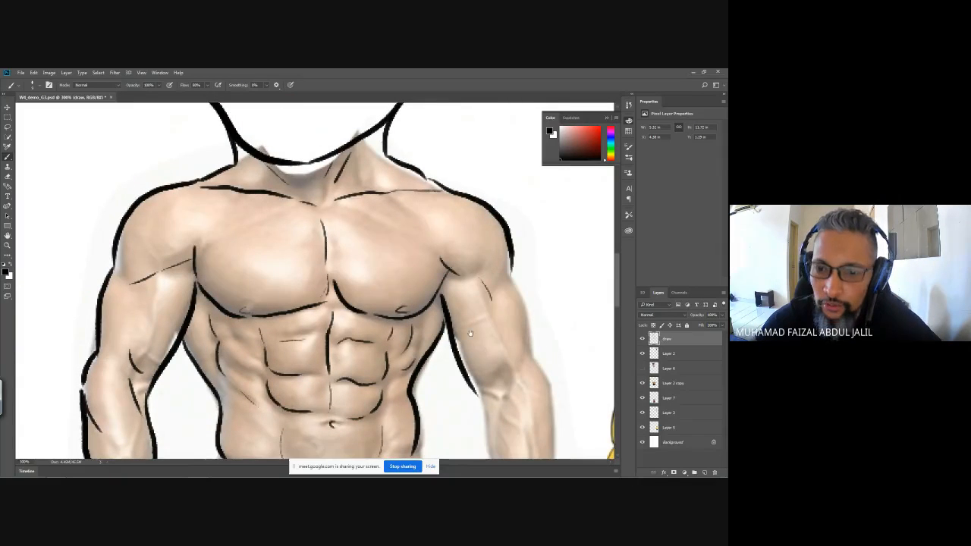
mouse_move(462, 311)
mouse_down()
mouse_move(433, 219)
mouse_move(421, 237)
mouse_move(460, 295)
mouse_move(481, 262)
mouse_up()
key(ctrl+z)
mouse_move(479, 179)
mouse_down()
mouse_move(502, 260)
mouse_move(491, 263)
mouse_move(460, 139)
mouse_move(433, 199)
mouse_move(458, 341)
mouse_up()
mouse_move(483, 154)
mouse_down()
mouse_move(503, 201)
mouse_move(490, 353)
mouse_up()
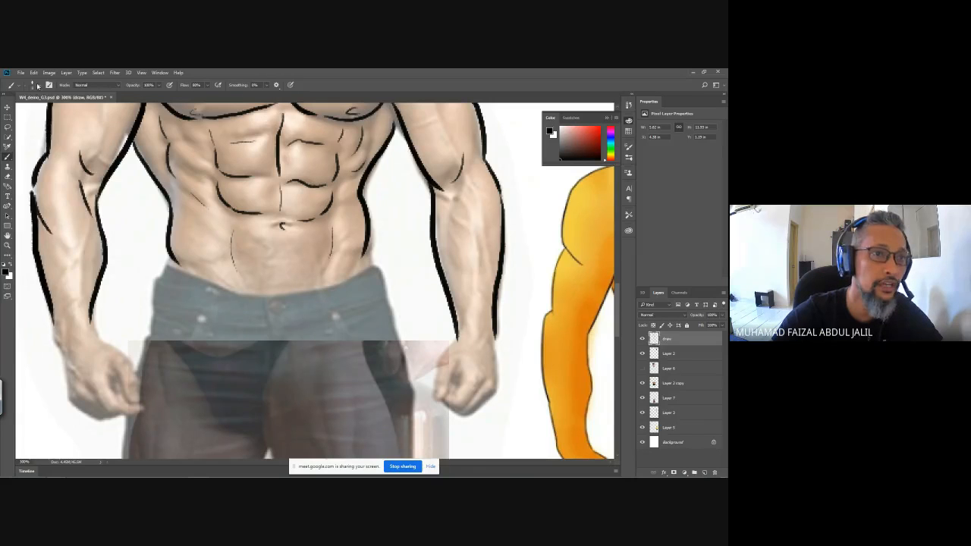
Show the KYLE Ultimate Inking Thick 'n Thin brush in the presets and ink the right-hand fist's inner edge from the wrist down
click(38, 85)
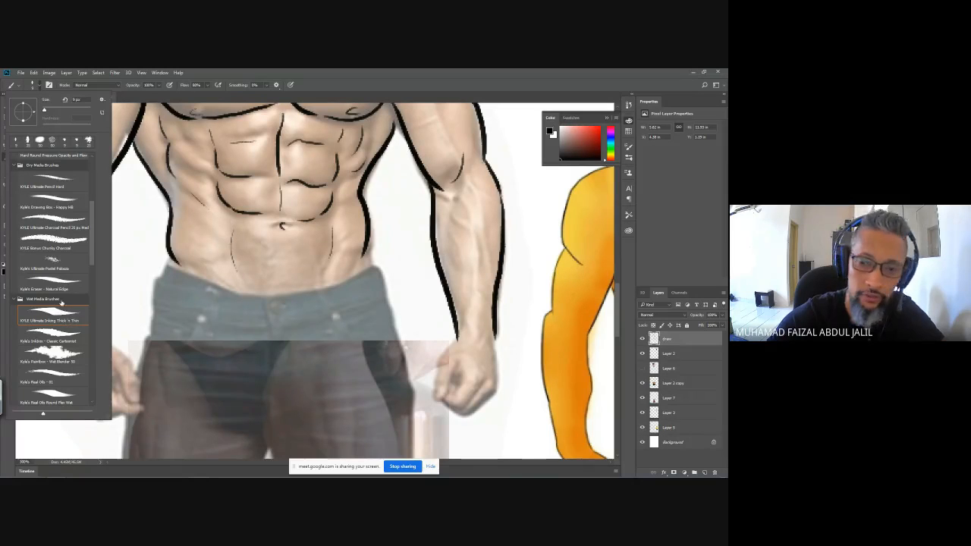
drag(458, 334, 437, 379)
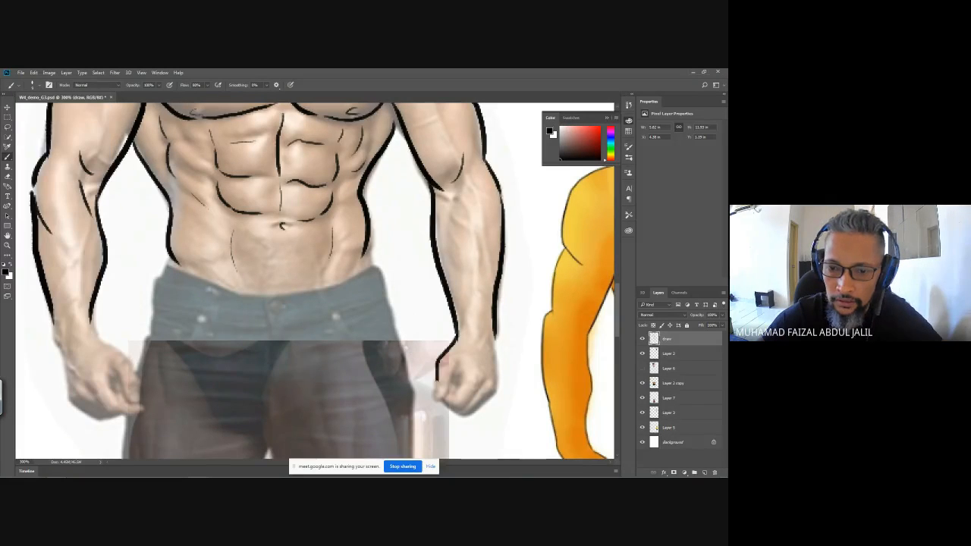
scroll(464, 369, down, 3)
scroll(455, 305, up, 1)
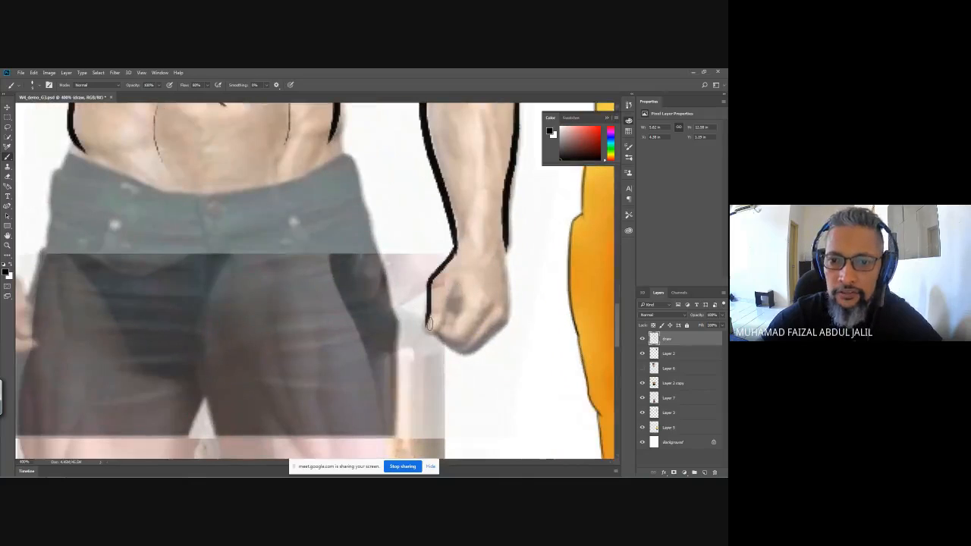
Ink the outline, knuckles and finger lines of the figure's left fist in black on the draw layer
mouse_move(426, 331)
mouse_down()
mouse_move(451, 295)
mouse_move(430, 318)
mouse_move(456, 312)
mouse_move(433, 330)
mouse_move(459, 345)
mouse_up()
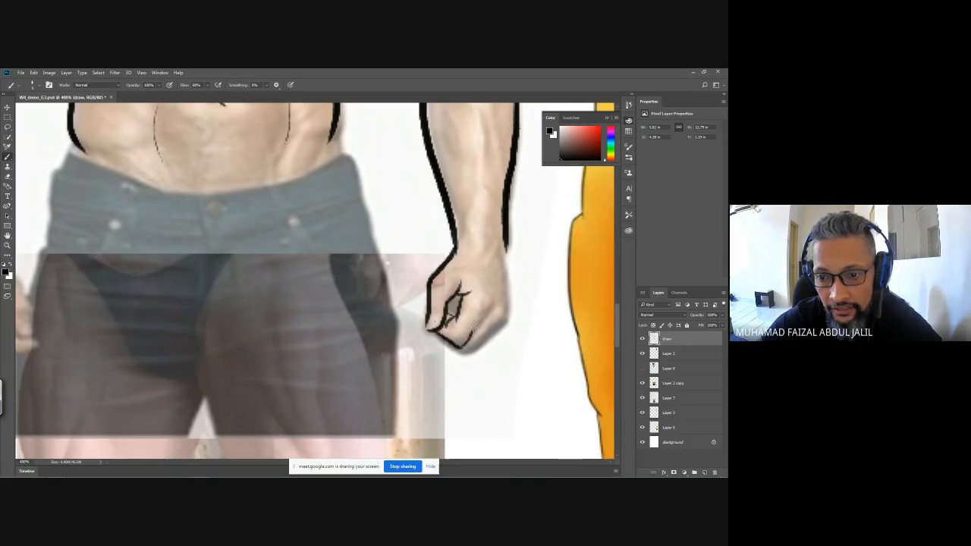
drag(512, 247, 505, 328)
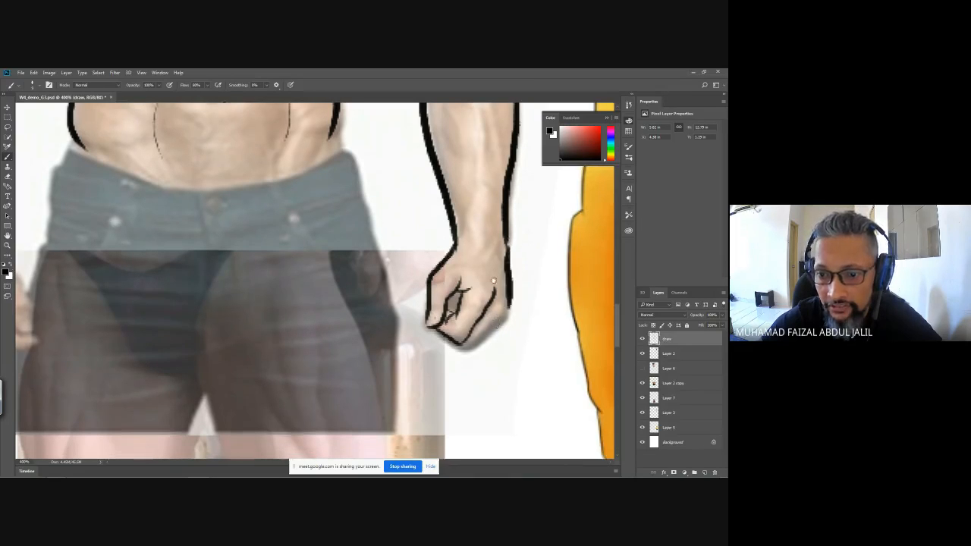
scroll(493, 281, down, 3)
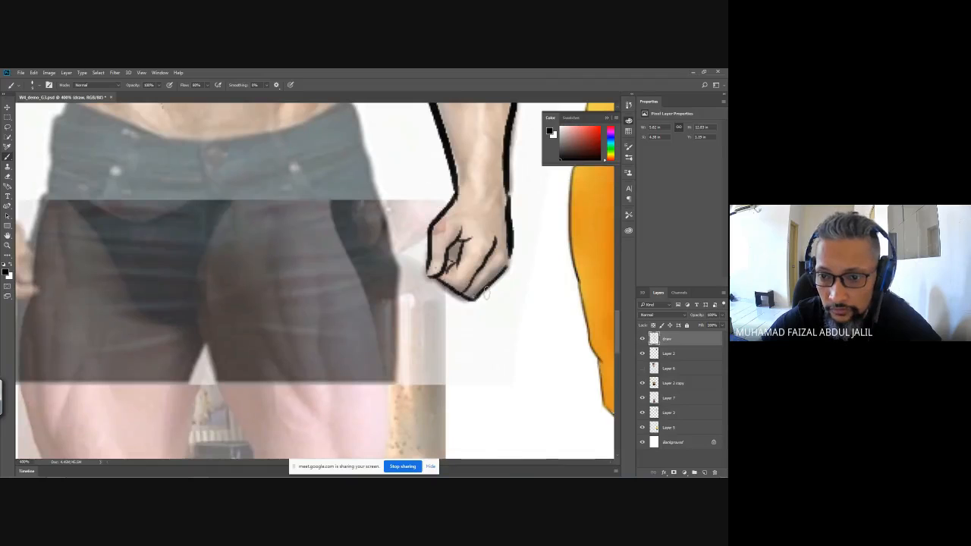
drag(486, 295, 500, 283)
key(ctrl+z)
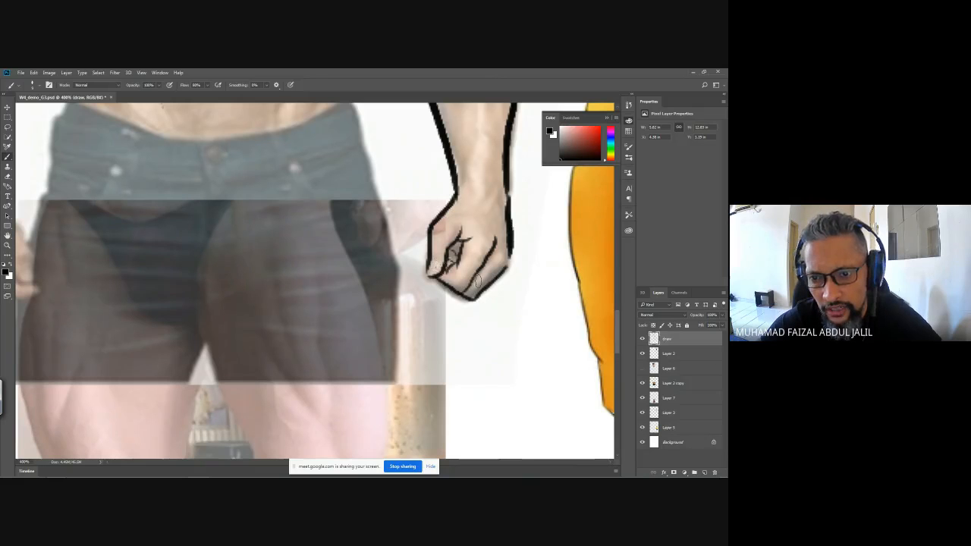
mouse_move(478, 297)
mouse_down()
mouse_move(493, 292)
mouse_move(511, 250)
mouse_up()
Draw a thick curved waistline along the top edge of the shorts, from one hip to the other
mouse_move(439, 154)
mouse_down()
mouse_move(481, 215)
mouse_move(508, 304)
mouse_up()
mouse_move(153, 245)
mouse_down()
mouse_move(231, 291)
mouse_move(392, 273)
mouse_up()
mouse_move(334, 283)
mouse_down()
mouse_move(414, 249)
mouse_move(411, 226)
mouse_up()
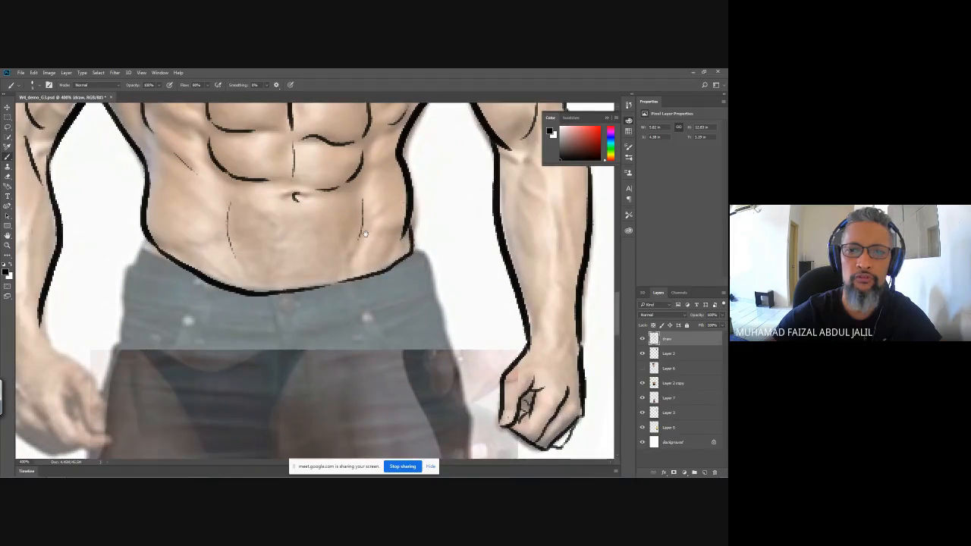
Ink the outline of the figure's right hand, including the thumb, curled fingers and knuckle lines
mouse_move(280, 263)
mouse_down()
mouse_move(442, 172)
mouse_move(463, 227)
mouse_up()
mouse_move(222, 281)
mouse_down()
mouse_move(234, 310)
mouse_move(190, 215)
mouse_move(171, 263)
mouse_move(187, 323)
mouse_move(211, 321)
mouse_move(240, 345)
mouse_move(261, 346)
mouse_up()
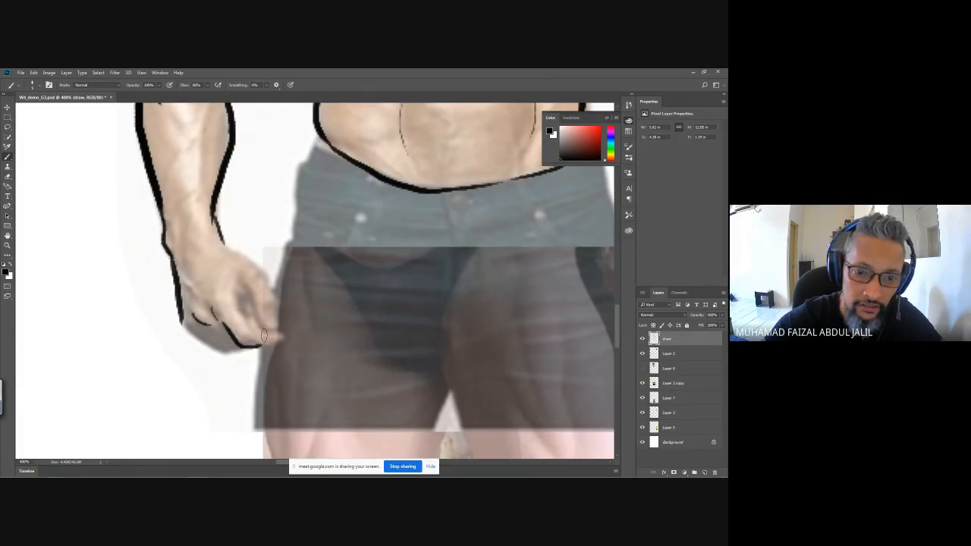
mouse_move(238, 308)
mouse_down()
mouse_move(281, 345)
mouse_move(260, 345)
mouse_move(290, 343)
mouse_up()
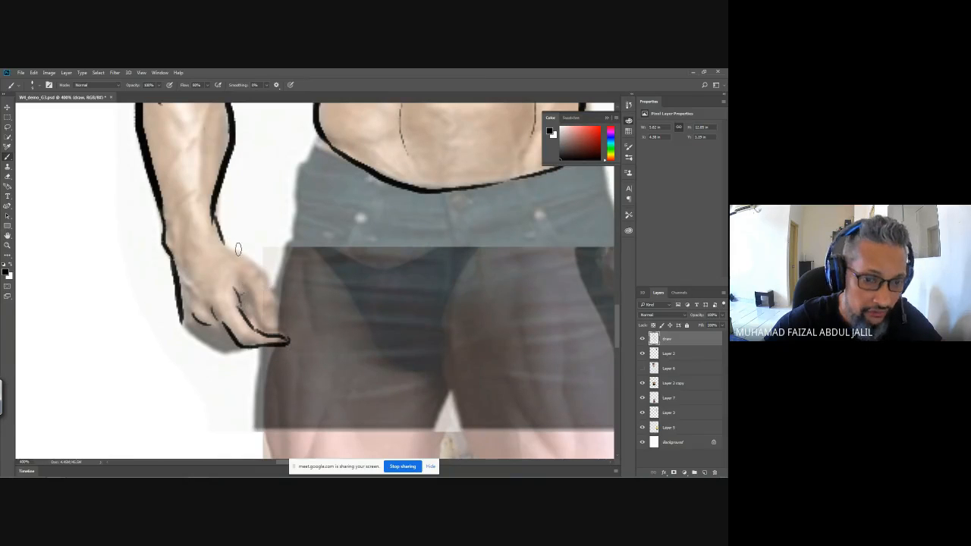
mouse_move(225, 243)
mouse_down()
mouse_move(267, 276)
mouse_move(276, 298)
mouse_up()
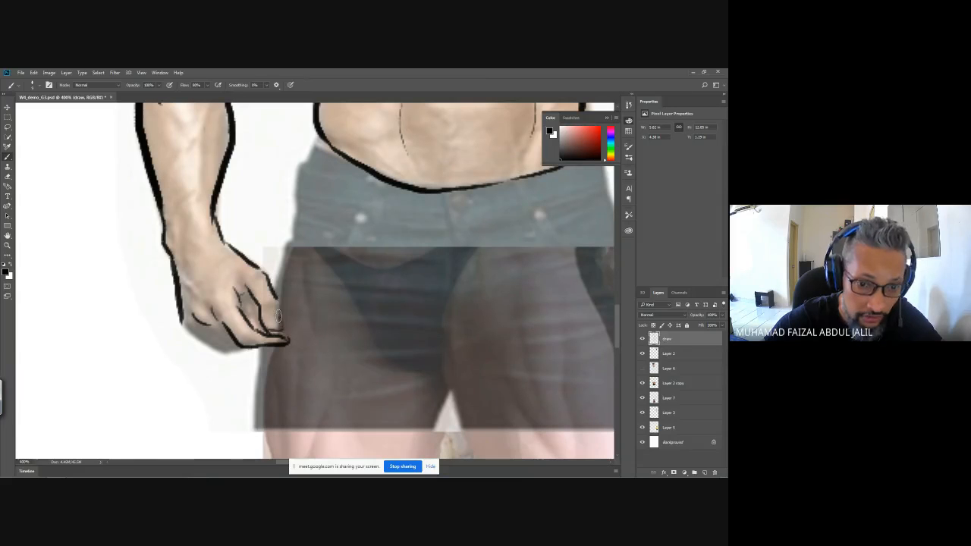
drag(278, 317, 270, 303)
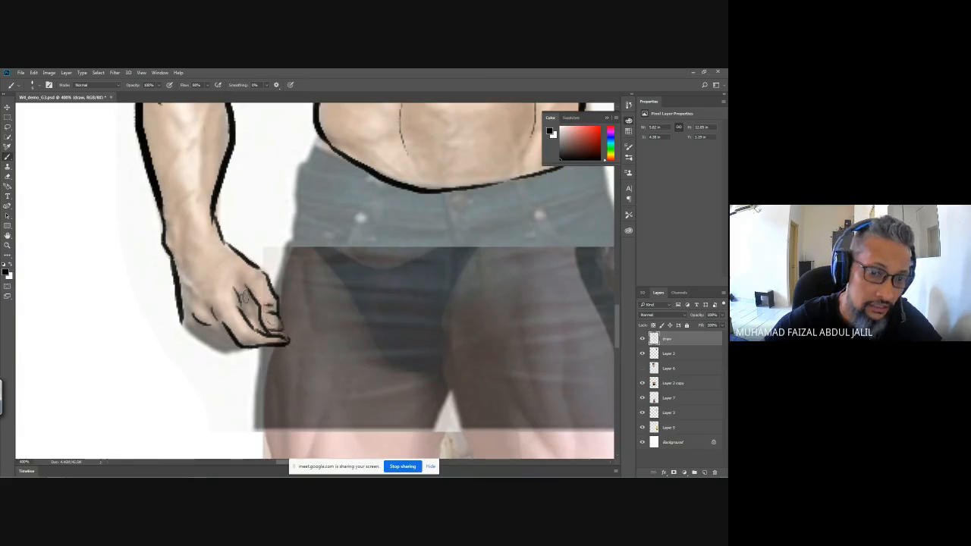
mouse_move(201, 324)
mouse_down()
mouse_move(225, 350)
mouse_move(244, 339)
mouse_move(182, 320)
mouse_move(223, 350)
mouse_up()
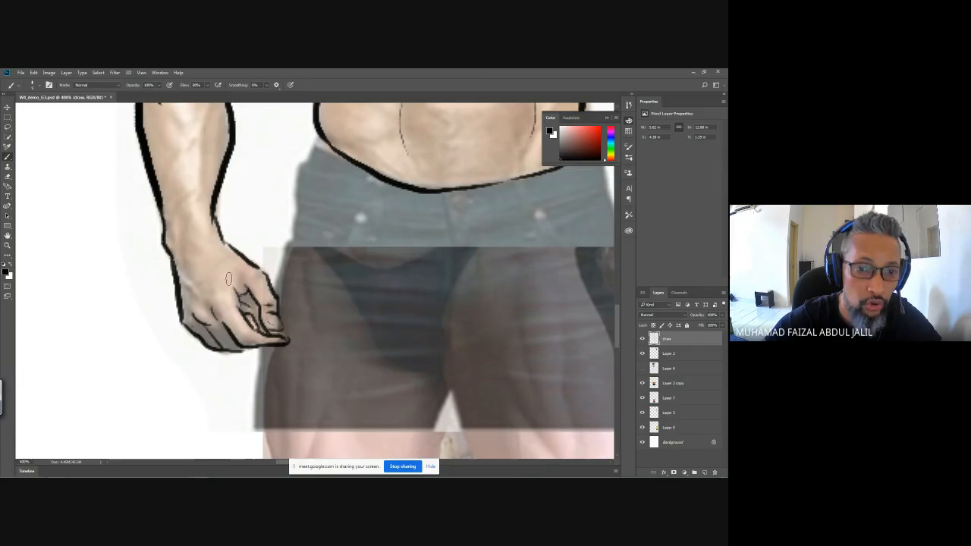
Outline the shorts around the figure's right thigh: the outer side, the bottom hem and the inner edge
drag(196, 211, 205, 309)
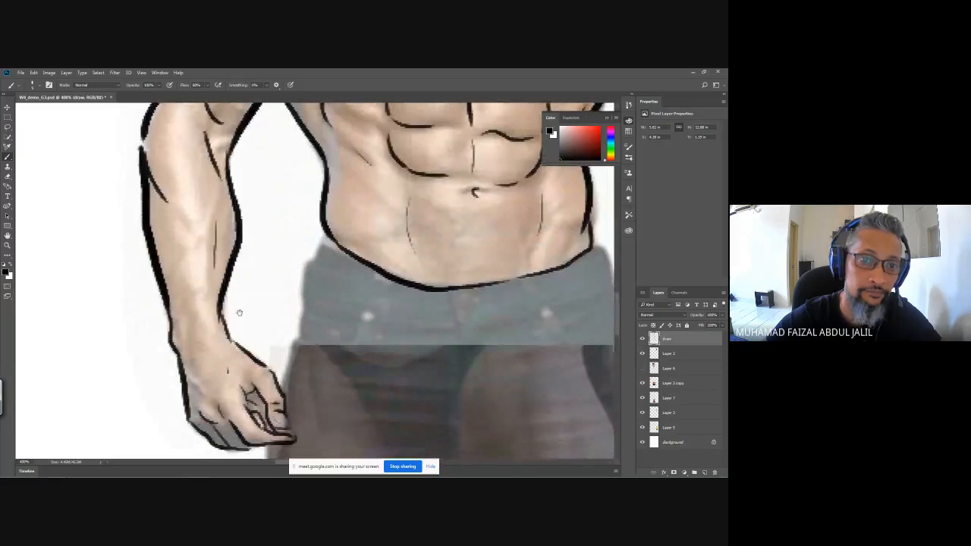
drag(229, 269, 184, 161)
drag(278, 106, 253, 229)
mouse_move(242, 310)
mouse_down()
mouse_move(241, 220)
mouse_move(234, 318)
mouse_move(412, 316)
mouse_up()
key(ctrl+z)
mouse_move(231, 318)
mouse_down()
mouse_move(261, 327)
mouse_move(414, 324)
mouse_up()
key(ctrl+z)
mouse_move(230, 317)
mouse_down()
mouse_move(288, 325)
mouse_move(402, 324)
mouse_move(416, 281)
mouse_up()
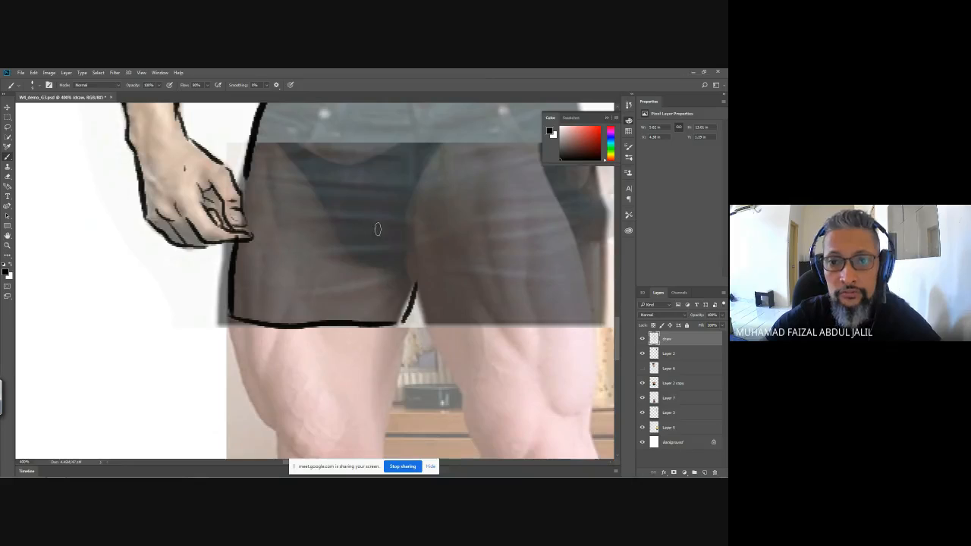
Outline the shorts around the figure's left thigh: the outer side, the inner edge and the bottom hem
drag(380, 241, 278, 357)
mouse_move(447, 156)
mouse_down()
mouse_move(493, 329)
mouse_move(489, 204)
mouse_move(492, 307)
mouse_up()
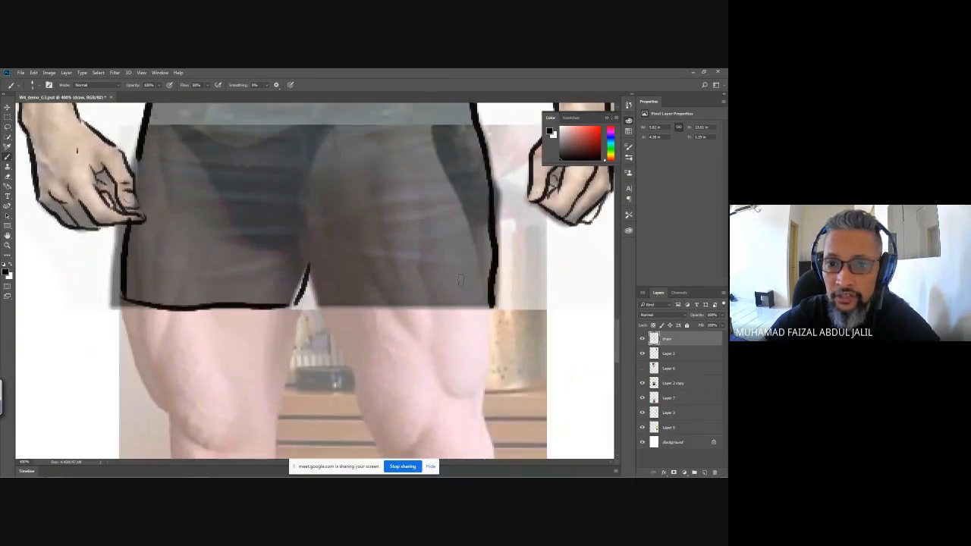
mouse_move(304, 229)
mouse_down()
mouse_move(314, 278)
mouse_move(352, 308)
mouse_move(331, 310)
mouse_move(323, 302)
mouse_move(435, 317)
mouse_move(493, 300)
mouse_up()
Draw crease and fold lines on the shorts, radiating from the crotch across both thighs and along the waistband
scroll(303, 201, up, 3)
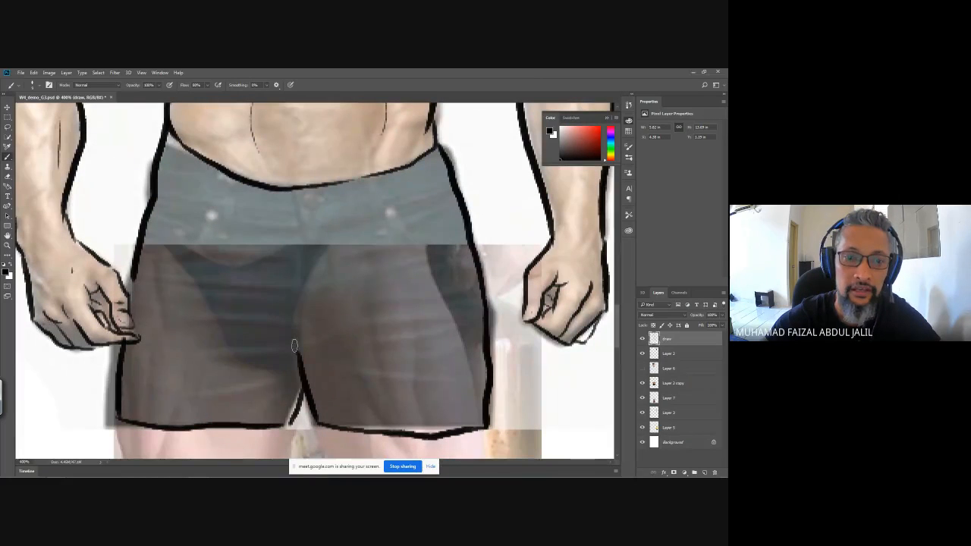
drag(298, 350, 258, 259)
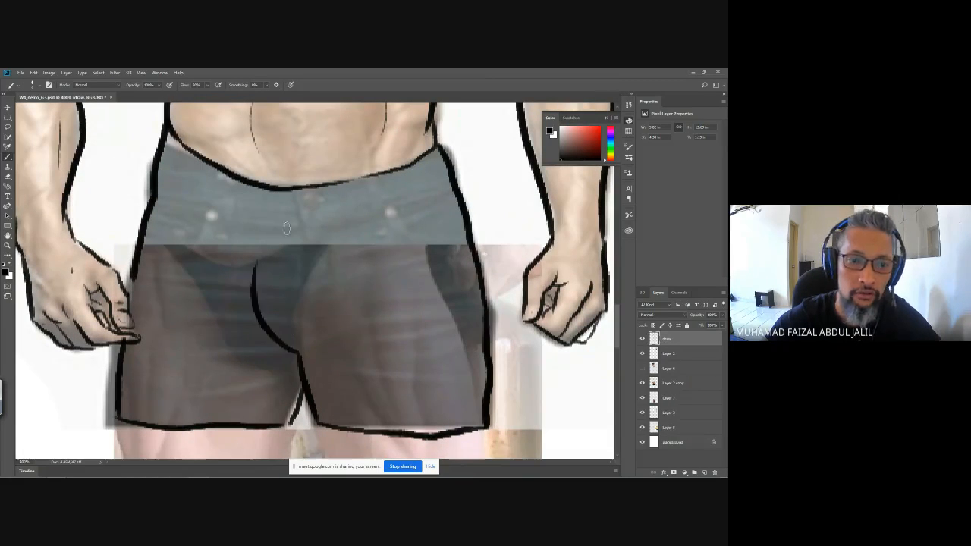
key(ctrl+z)
mouse_move(296, 352)
mouse_down()
mouse_move(250, 313)
mouse_move(254, 369)
mouse_move(228, 396)
mouse_move(387, 402)
mouse_up()
drag(328, 347, 417, 319)
drag(338, 325, 355, 309)
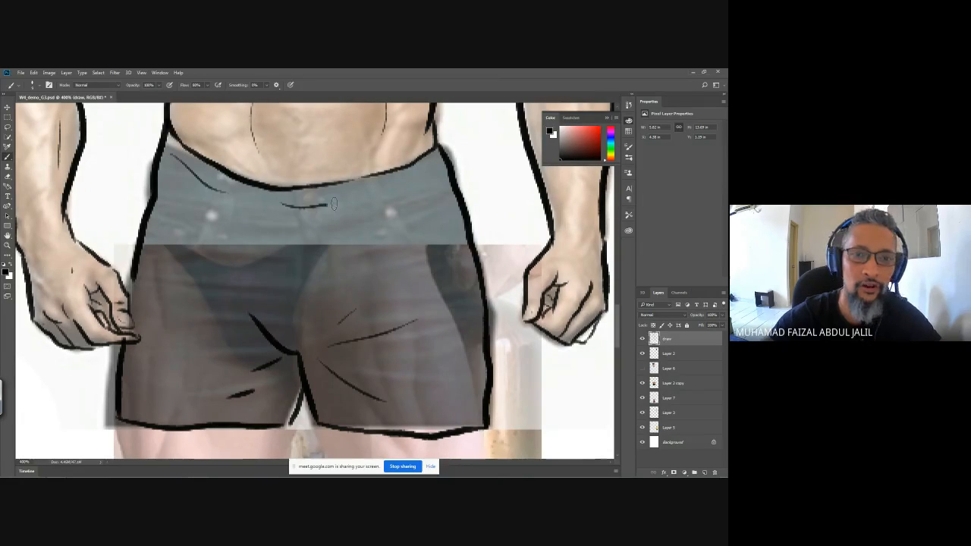
mouse_move(323, 285)
mouse_down()
mouse_move(364, 177)
mouse_move(388, 143)
mouse_up()
drag(320, 202, 272, 207)
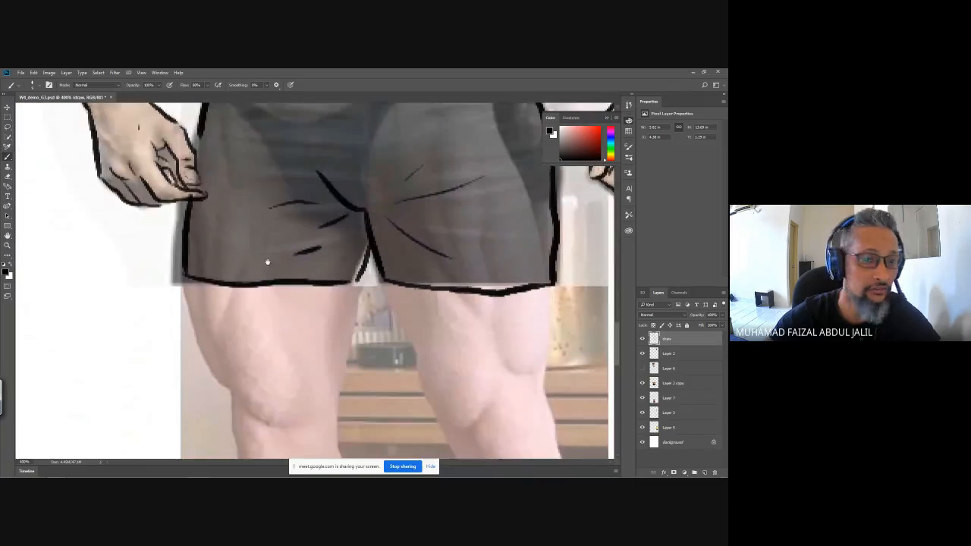
Trace the figure's right thigh and kneecap from the leg photo, adding a thin muscle line above the knee
drag(268, 263, 271, 141)
drag(187, 149, 230, 267)
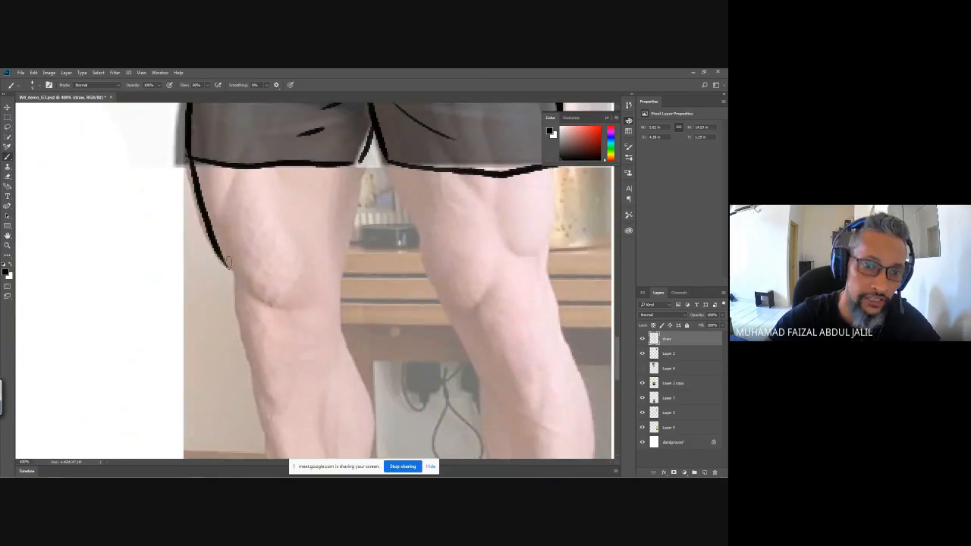
mouse_move(223, 228)
mouse_down()
mouse_move(232, 262)
mouse_move(285, 309)
mouse_up()
drag(359, 161, 334, 322)
drag(232, 187, 226, 210)
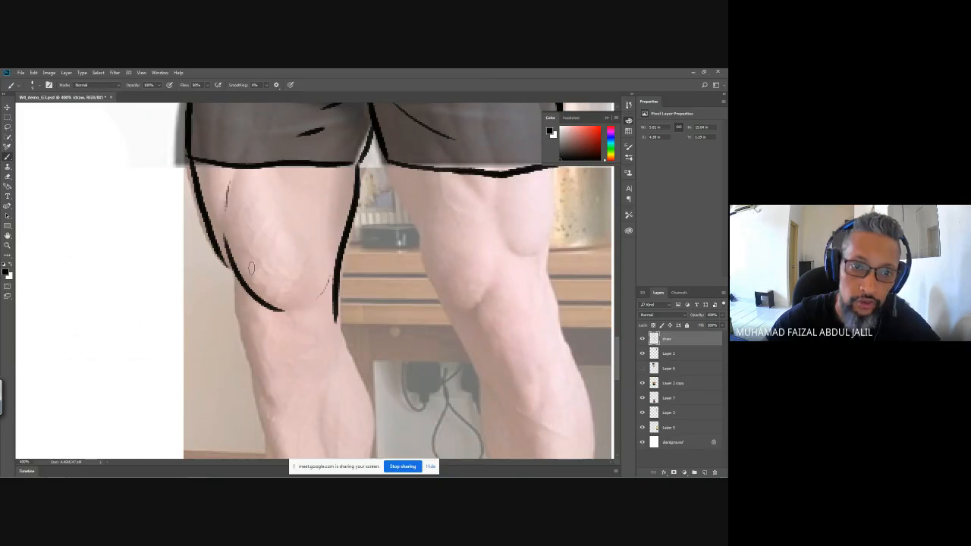
Trace both sides of the figure's right lower leg down to the ankle, with thin muscle lines inside the calf
mouse_move(274, 282)
mouse_down()
mouse_move(248, 158)
mouse_move(213, 205)
mouse_move(245, 349)
mouse_move(287, 415)
mouse_up()
drag(301, 262, 301, 319)
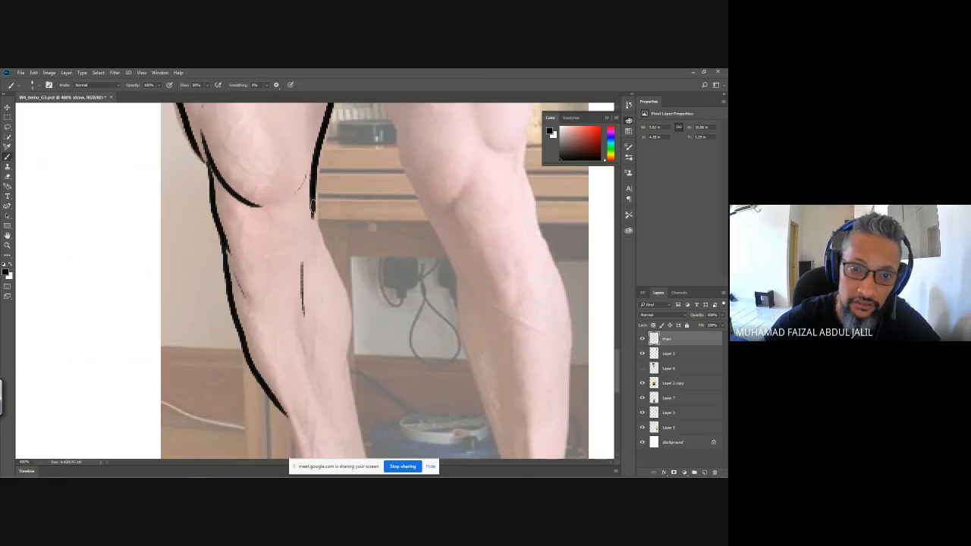
mouse_move(312, 199)
mouse_down()
mouse_move(349, 288)
mouse_move(354, 367)
mouse_up()
mouse_move(322, 321)
mouse_down()
mouse_move(306, 163)
mouse_move(304, 181)
mouse_up()
drag(338, 206, 363, 383)
drag(273, 273, 291, 383)
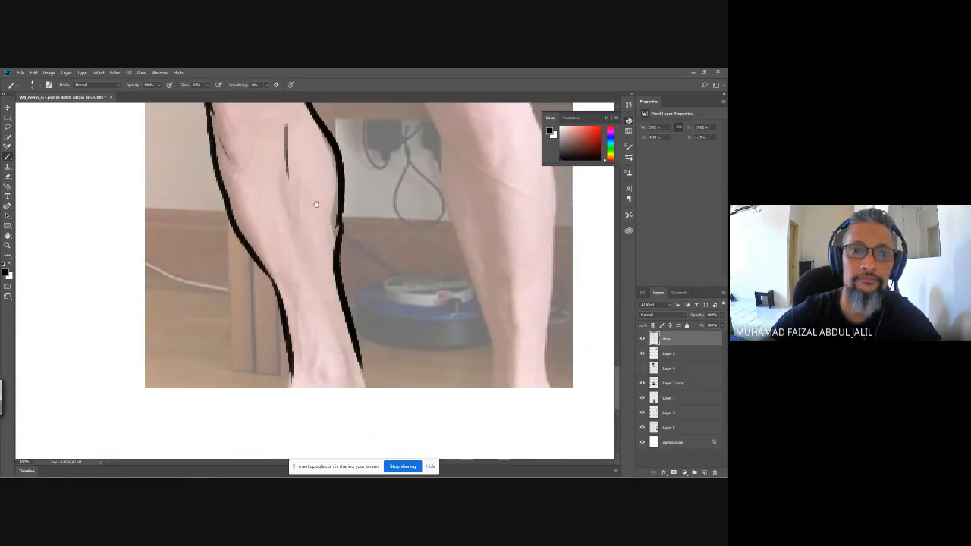
Trace the figure's left thigh and kneecap, including the curved muscle line above the knee
drag(316, 204, 243, 421)
drag(275, 130, 308, 212)
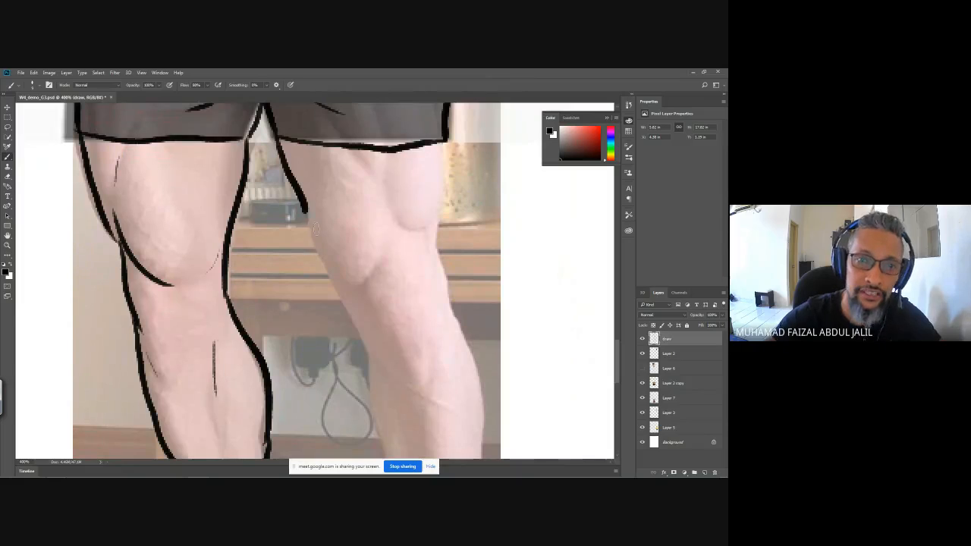
mouse_move(302, 170)
mouse_down()
mouse_move(332, 282)
mouse_move(383, 241)
mouse_up()
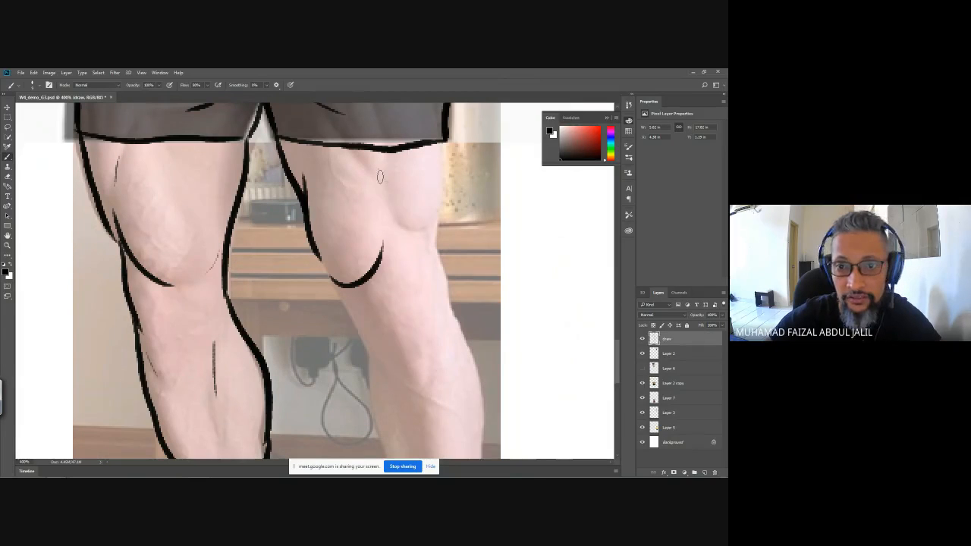
drag(380, 176, 436, 237)
mouse_move(447, 141)
mouse_down()
mouse_move(437, 241)
mouse_move(381, 121)
mouse_up()
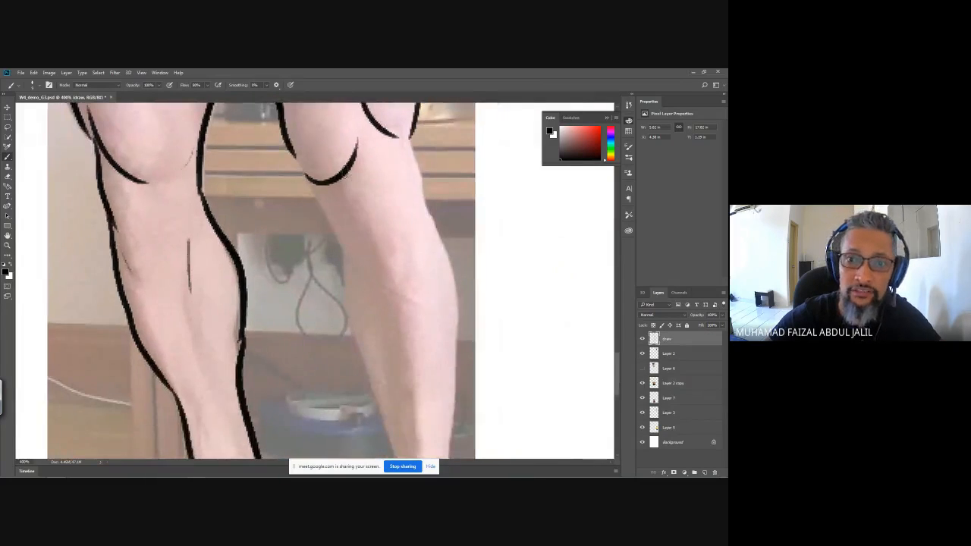
Trace both sides of the figure's left lower leg down to the ankle, with thin muscle lines below the knee
drag(345, 174, 392, 287)
mouse_move(294, 154)
mouse_down()
mouse_move(346, 268)
mouse_move(332, 161)
mouse_move(342, 250)
mouse_move(363, 280)
mouse_move(390, 387)
mouse_up()
drag(380, 228, 334, 337)
mouse_move(353, 127)
mouse_down()
mouse_move(383, 231)
mouse_move(387, 413)
mouse_up()
drag(381, 329, 390, 218)
drag(397, 305, 398, 363)
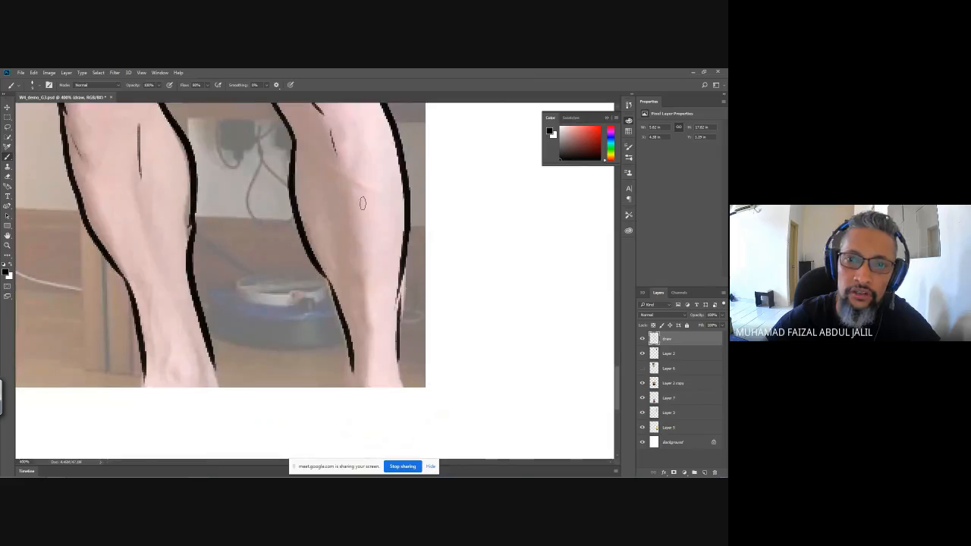
Hide the muscular body photo layer and the leg photo on Layer 7 to review the full line art alone
key(ctrl+minus)
key(ctrl+minus)
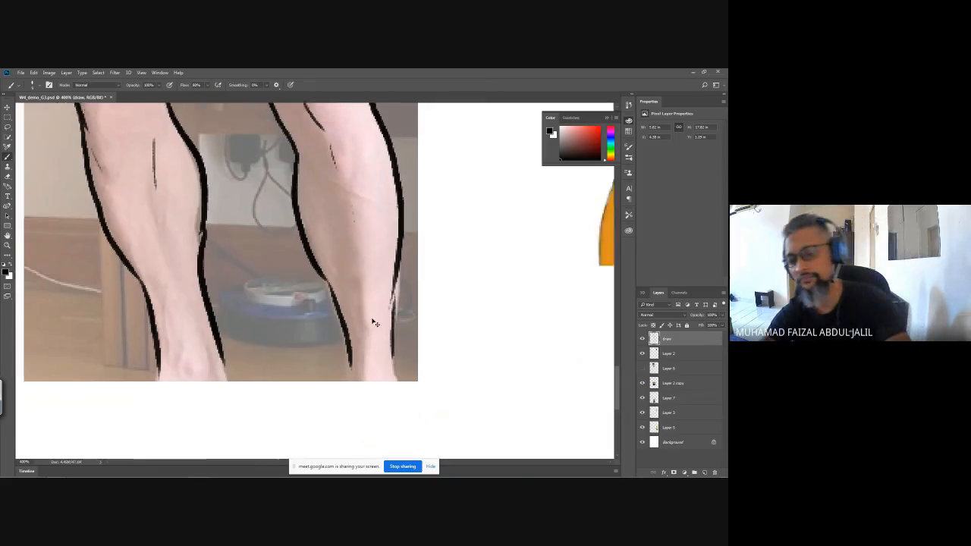
scroll(366, 175, up, 5)
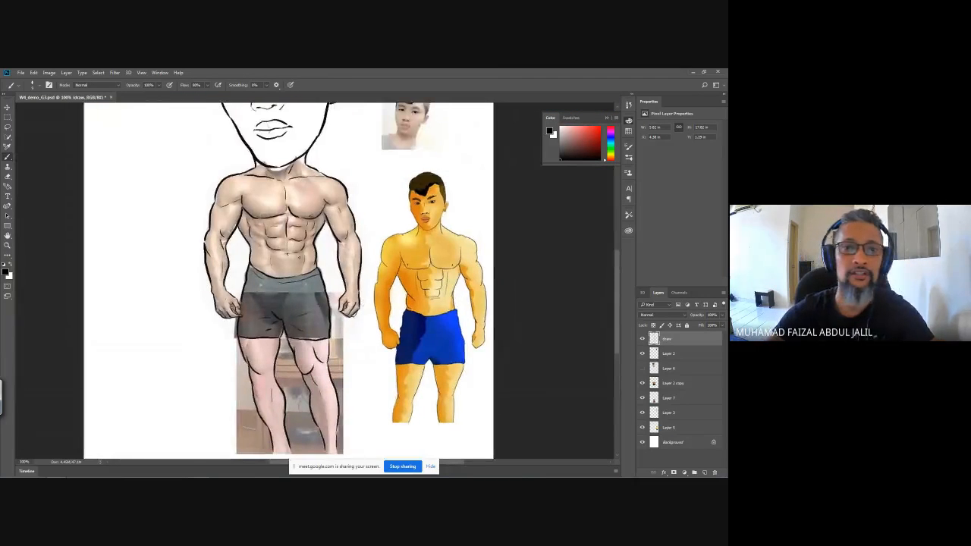
scroll(343, 303, up, 5)
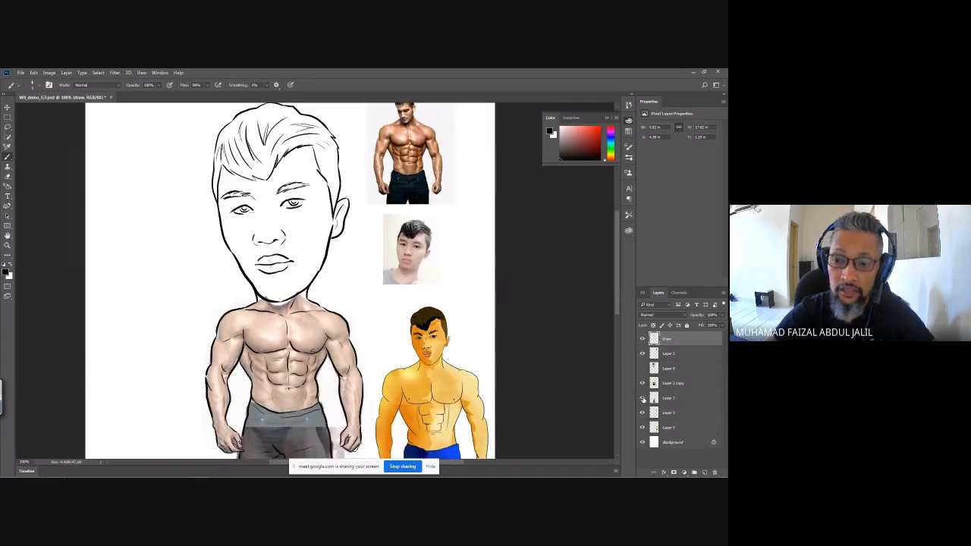
click(642, 383)
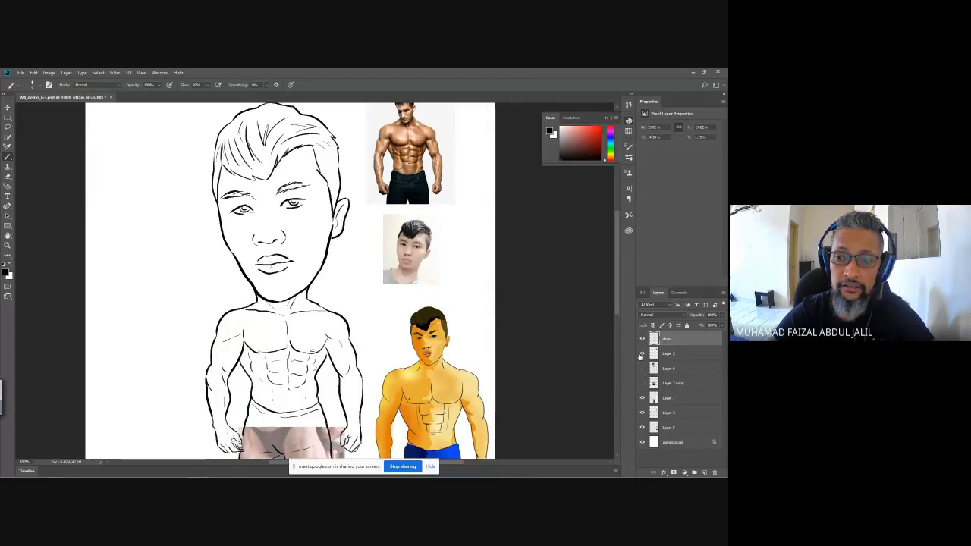
click(642, 398)
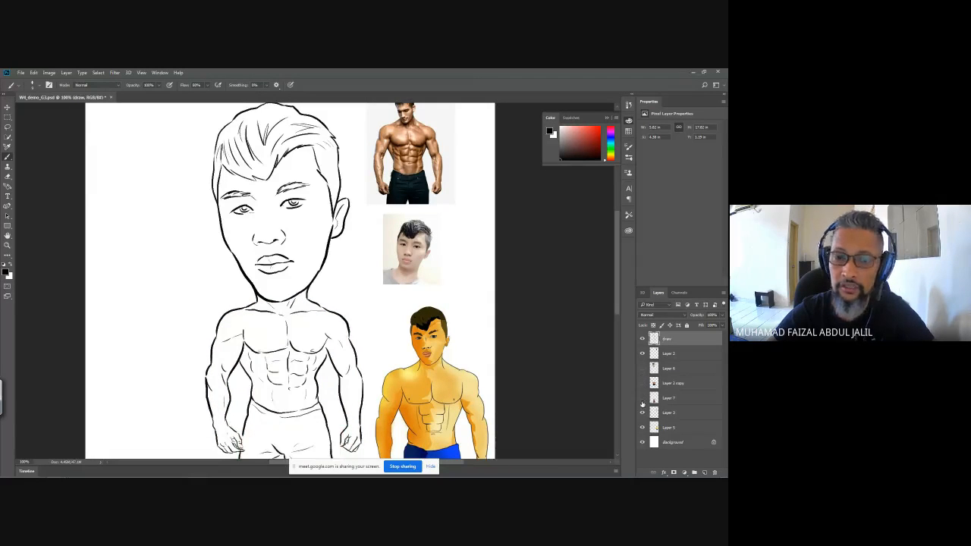
key(ctrl+minus)
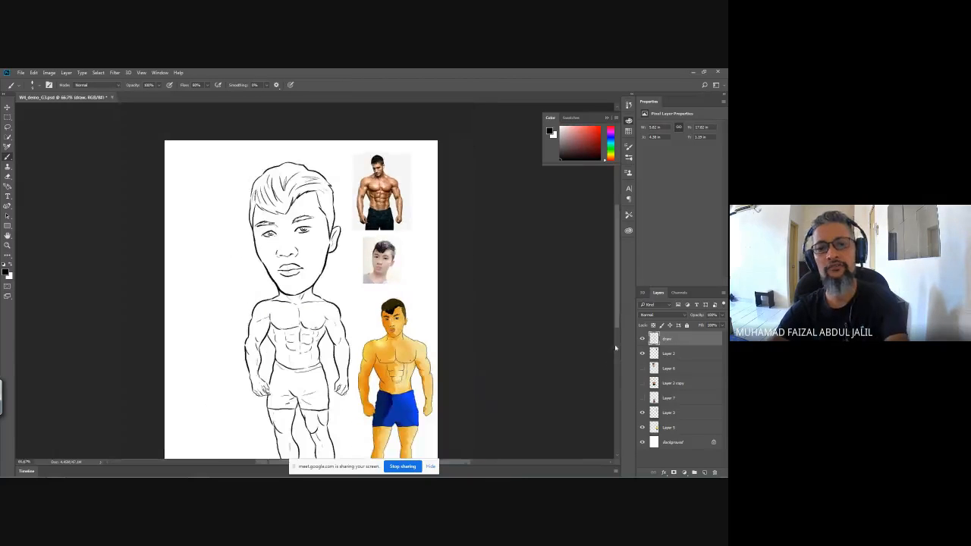
key(ctrl+minus)
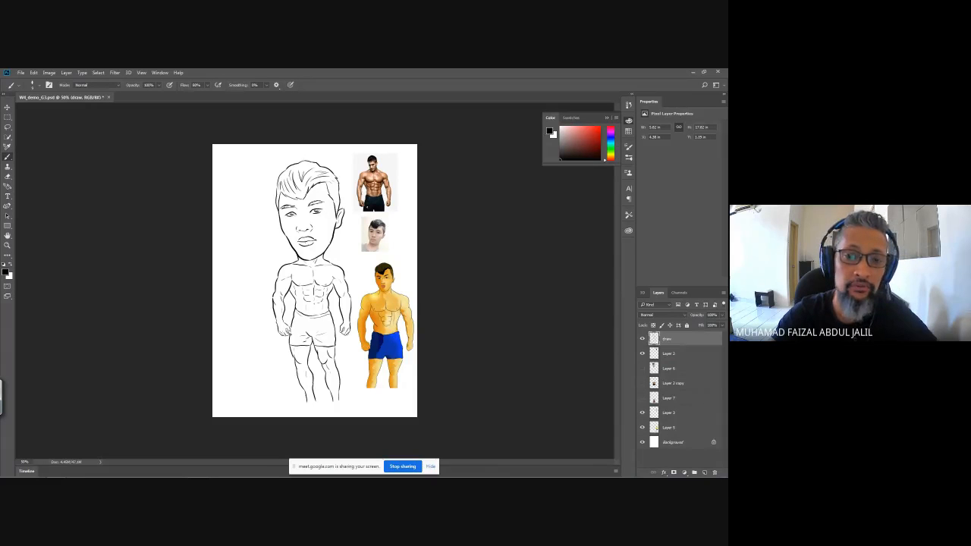
key(ctrl+plus)
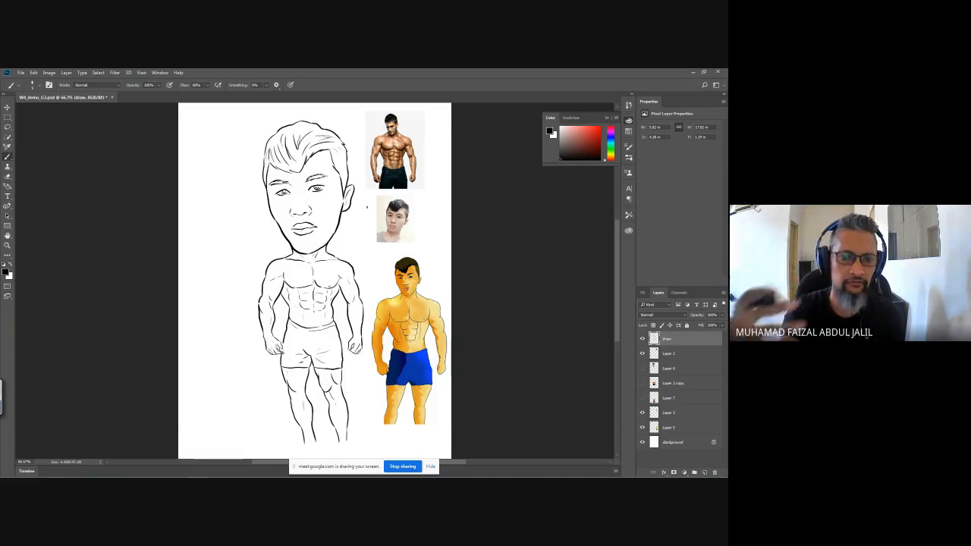
Show the muscular body photo layer again beneath the line art and focus on the figure's left forearm
click(642, 382)
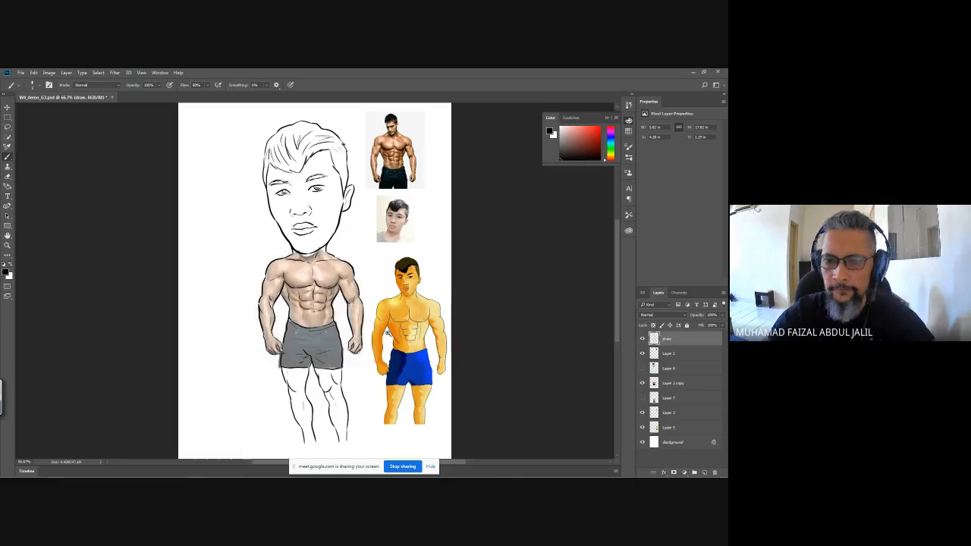
scroll(340, 334, up, 5)
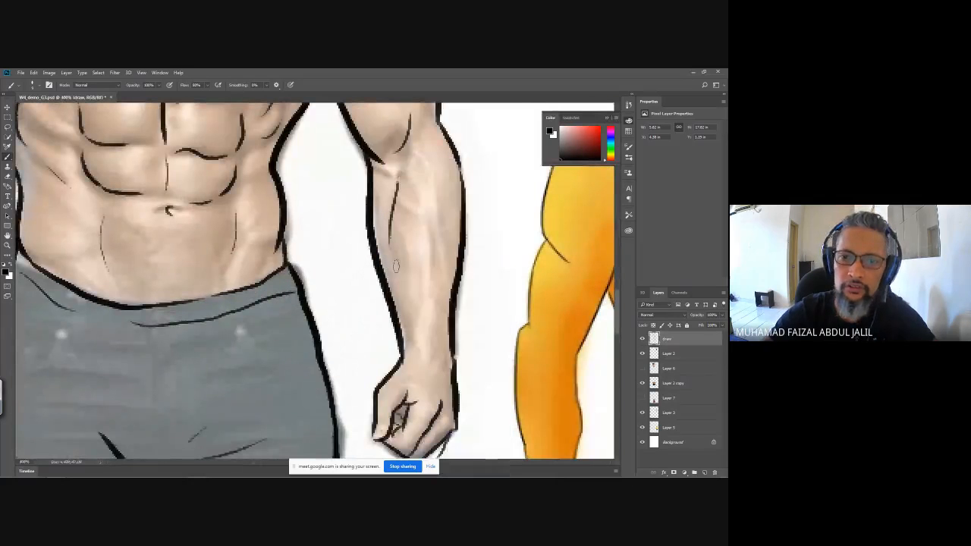
Trace thin muscle lines along the figure's left forearm, from below the elbow down to the wrist
drag(393, 256, 400, 273)
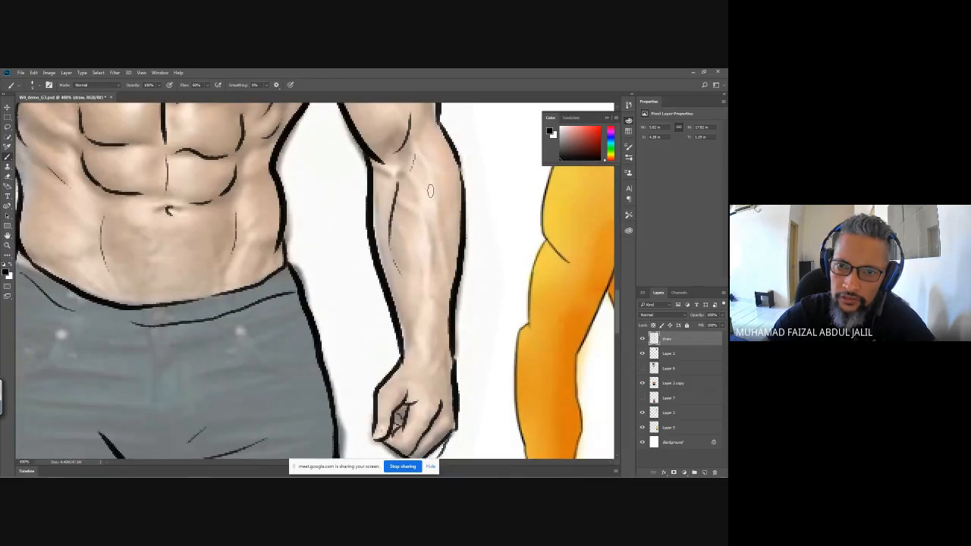
drag(437, 207, 432, 293)
drag(433, 308, 420, 355)
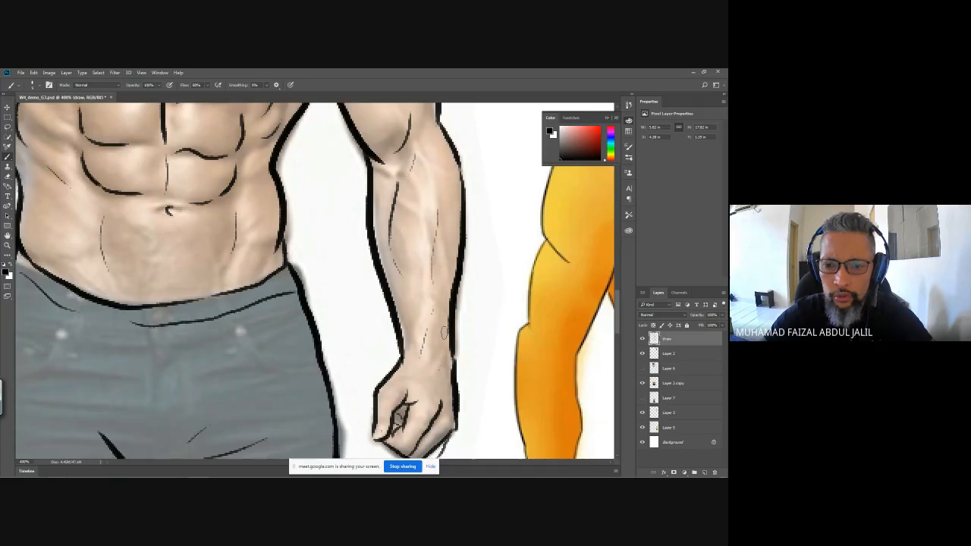
Draw thin muscle lines on the upper chest where the pectorals meet the shoulders
key(ctrl+minus)
key(ctrl+minus)
key(ctrl+minus)
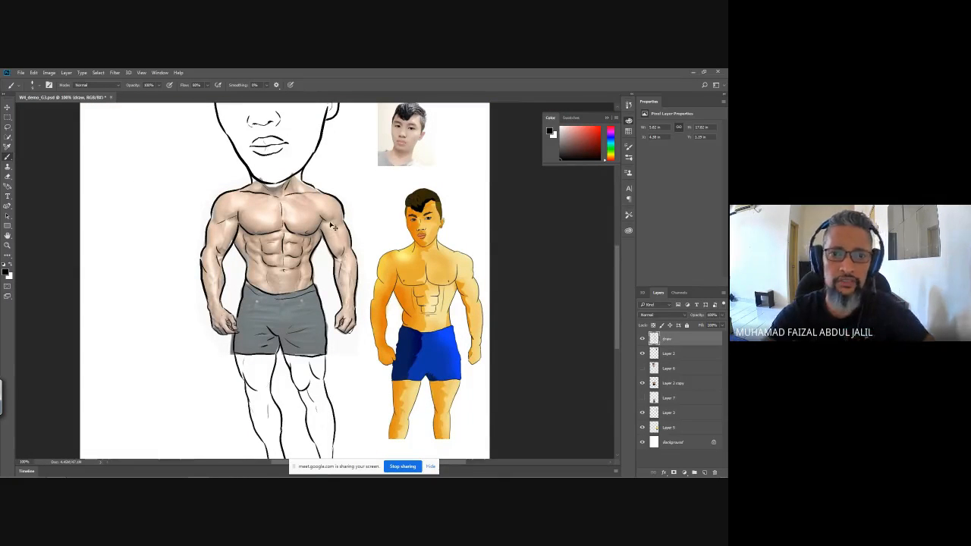
scroll(332, 225, up, 3)
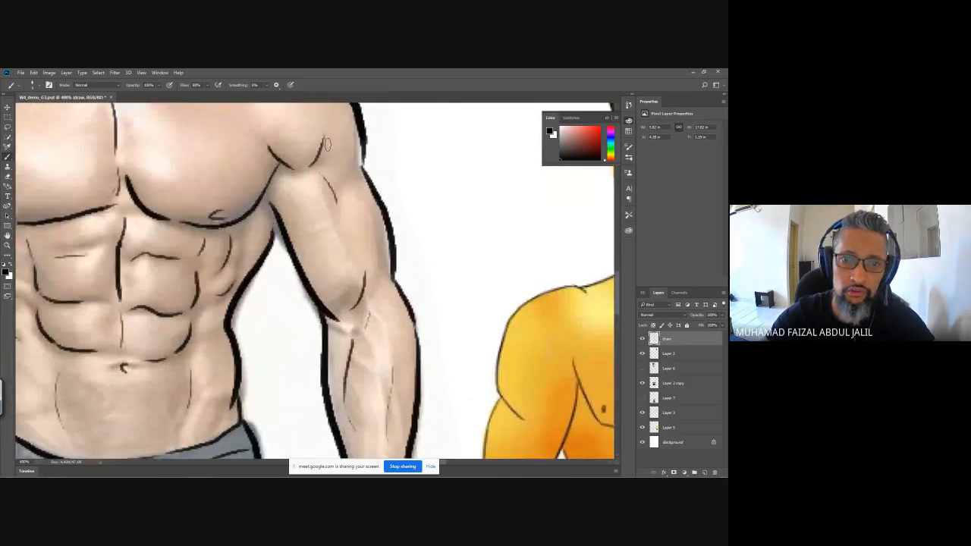
drag(252, 167, 472, 254)
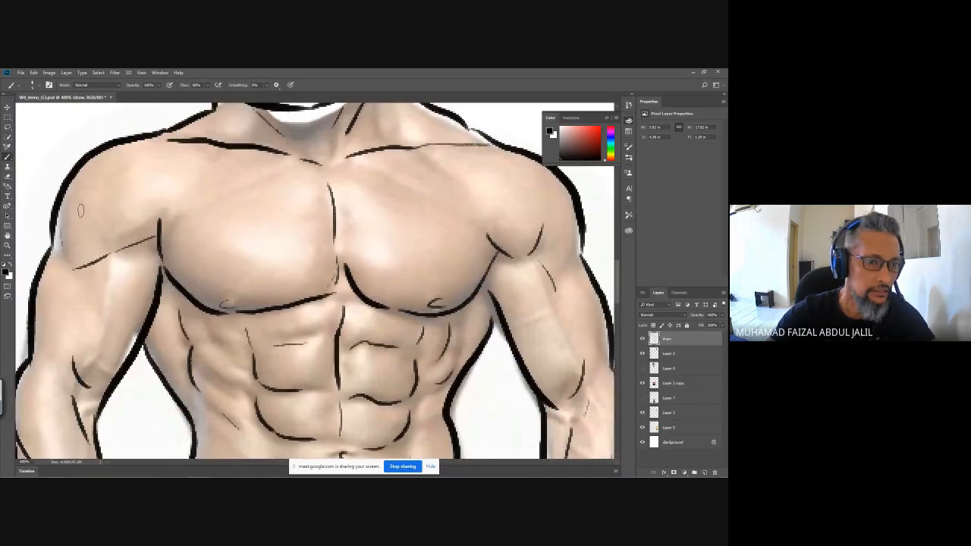
drag(175, 185, 161, 207)
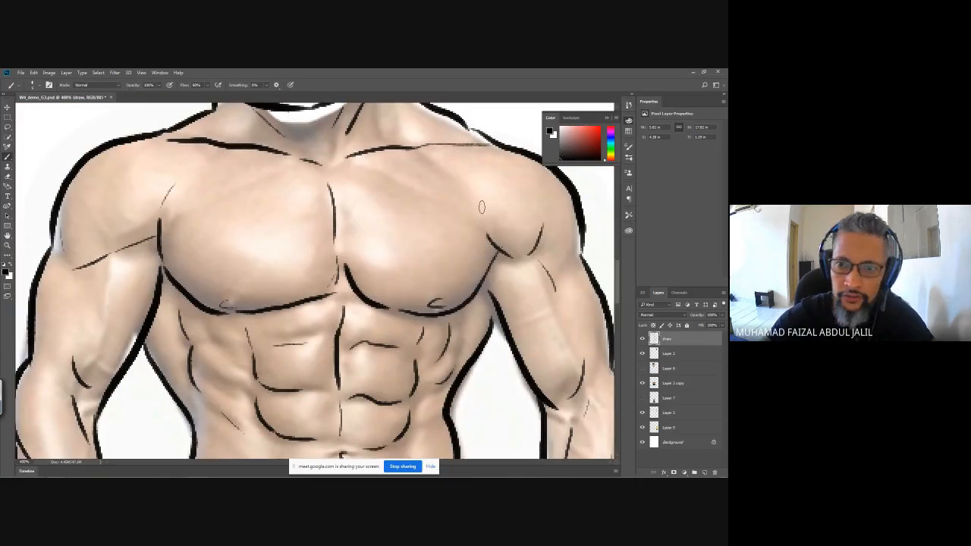
Trace thin vein and muscle lines down the biceps of both of the figure's upper arms
scroll(192, 121, down, 3)
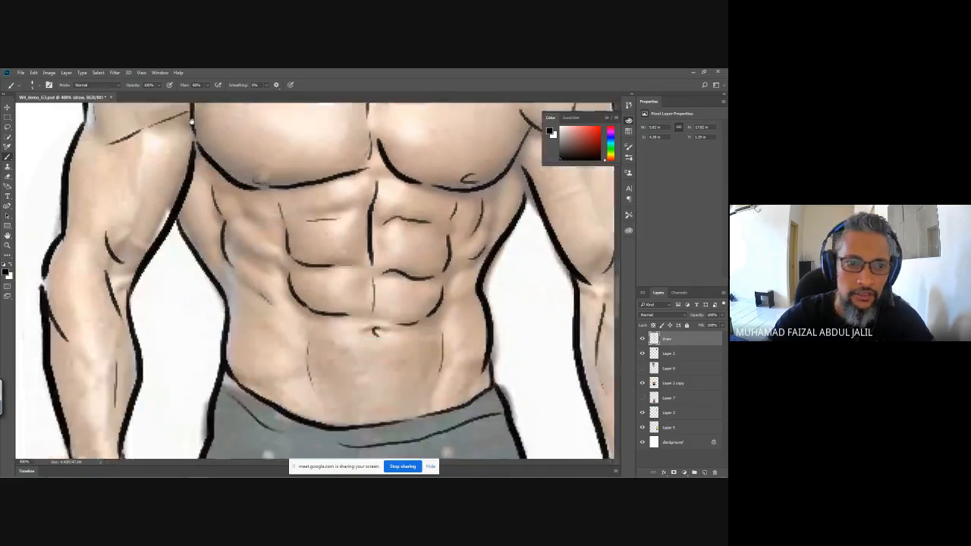
drag(192, 121, 196, 125)
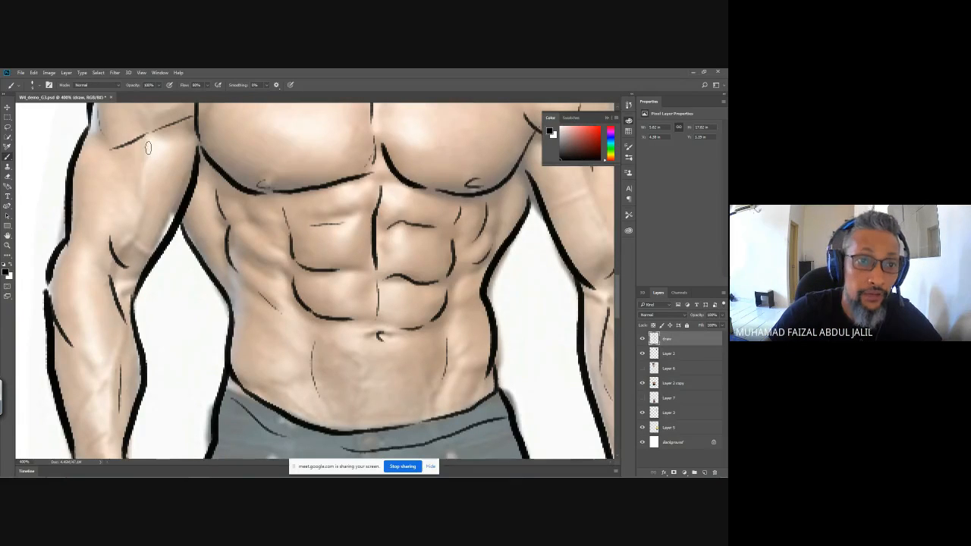
mouse_move(149, 147)
mouse_down()
mouse_move(141, 211)
mouse_move(117, 249)
mouse_move(135, 235)
mouse_move(149, 156)
mouse_up()
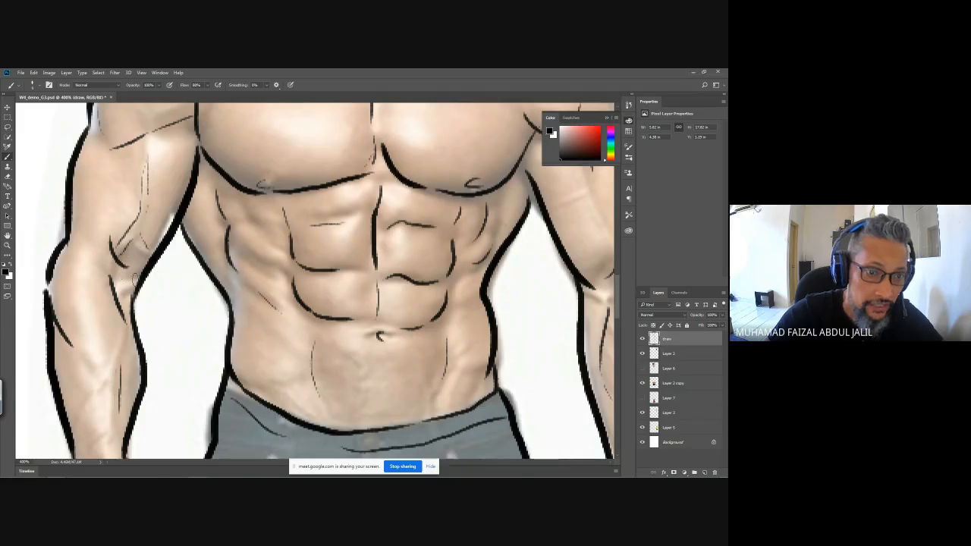
drag(443, 226, 202, 247)
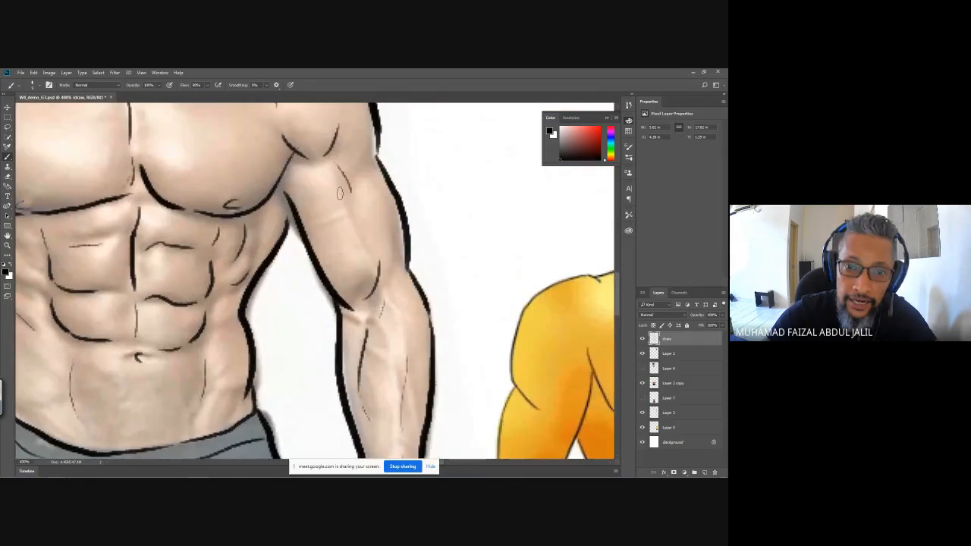
mouse_move(340, 193)
mouse_down()
mouse_move(363, 275)
mouse_move(352, 302)
mouse_up()
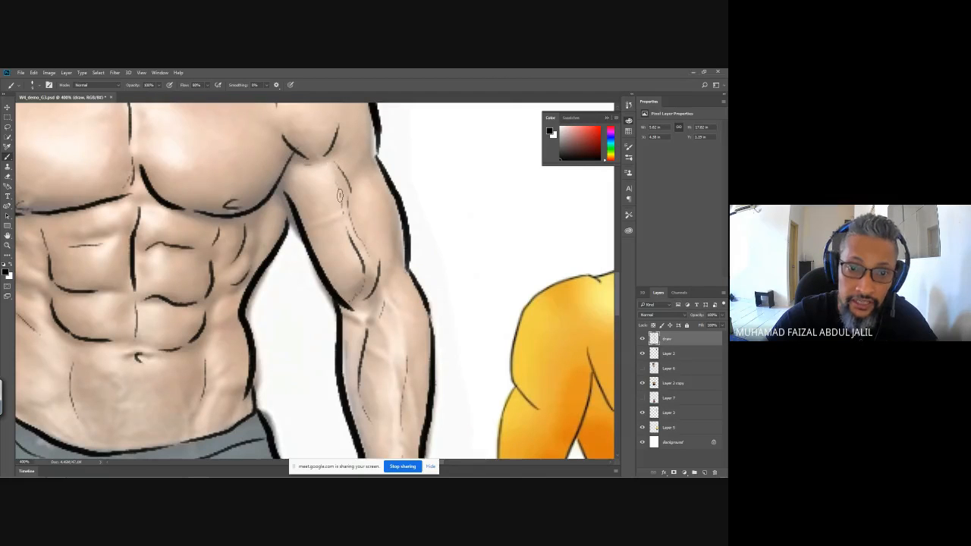
Hide the muscular body photo on Layer 2 copy to review the full line art alone
scroll(544, 314, down, 5)
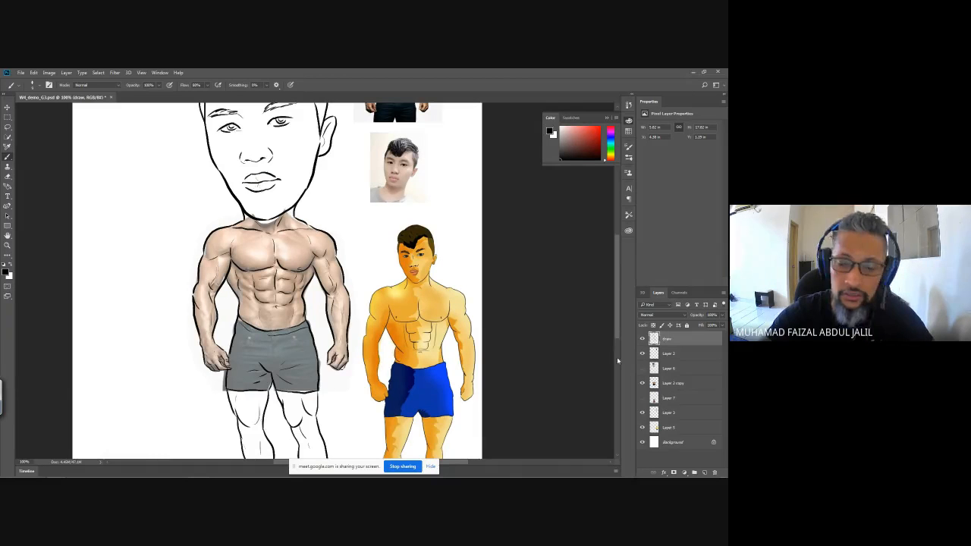
click(642, 383)
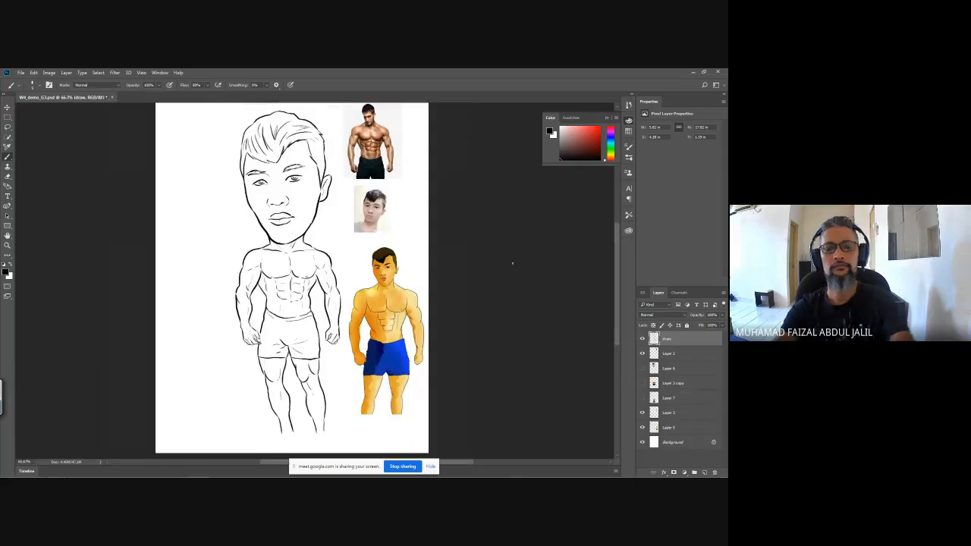
drag(511, 262, 516, 286)
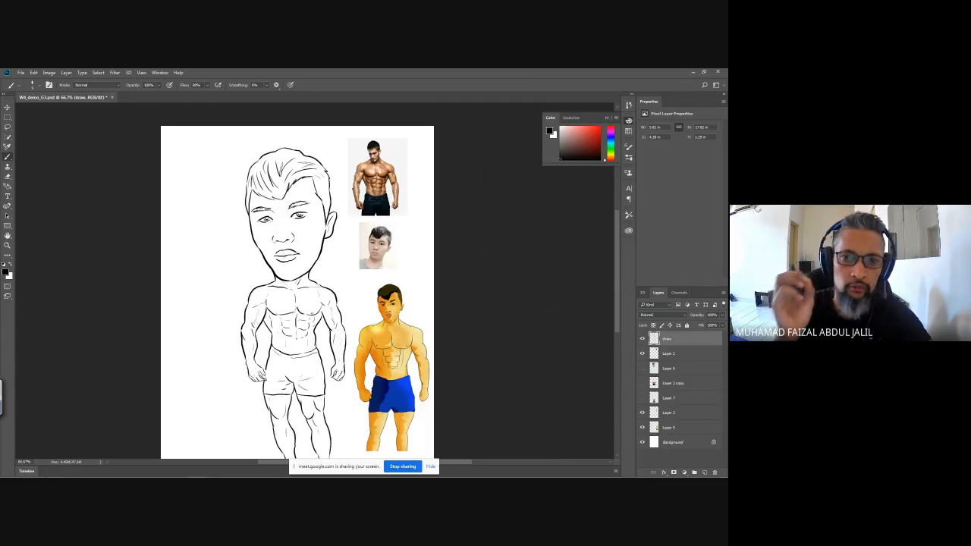
Set the brush colour to bright red for marking up the coloured reference figure
scroll(409, 346, up, 4)
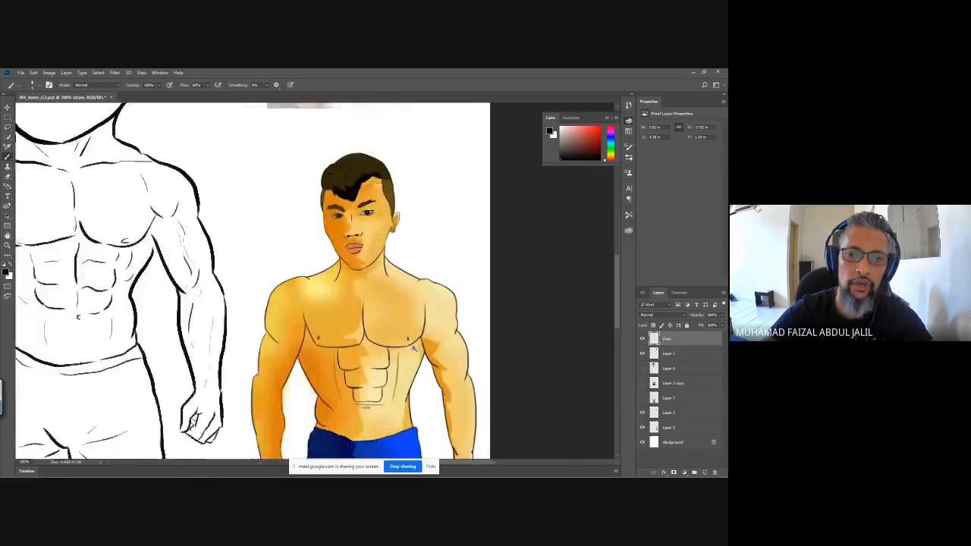
right_click(188, 272)
click(241, 298)
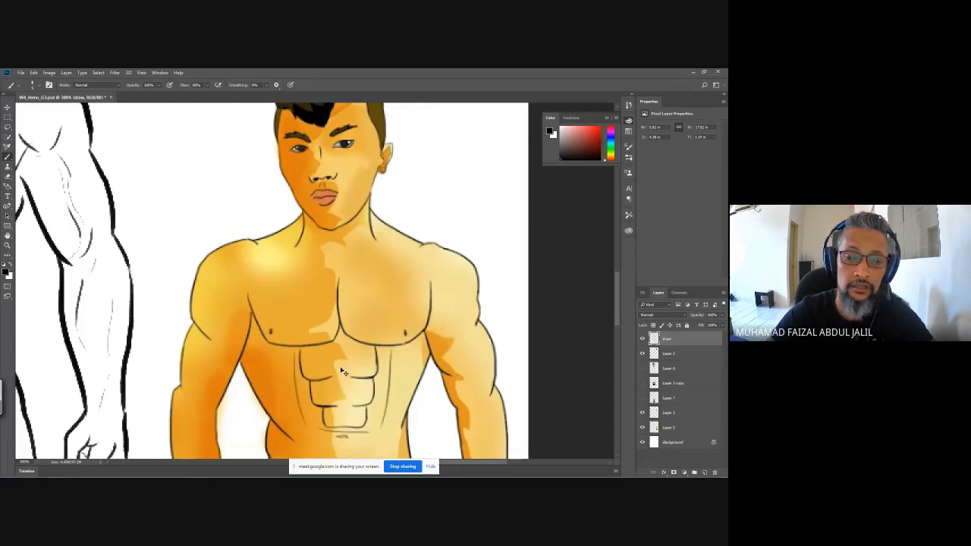
drag(587, 139, 597, 135)
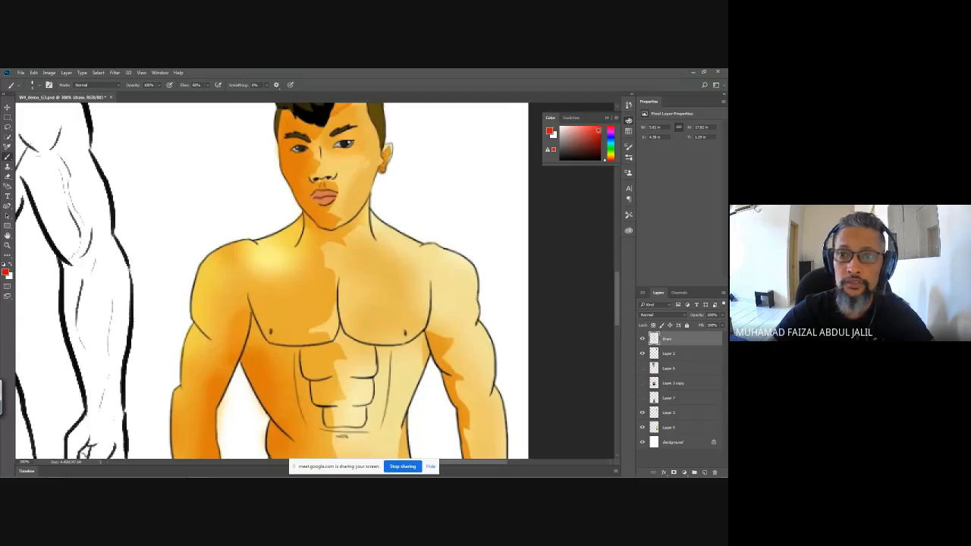
Look over the shading on the coloured figure's torso and legs, and circle both of its shoulders in red
scroll(301, 381, up, 1)
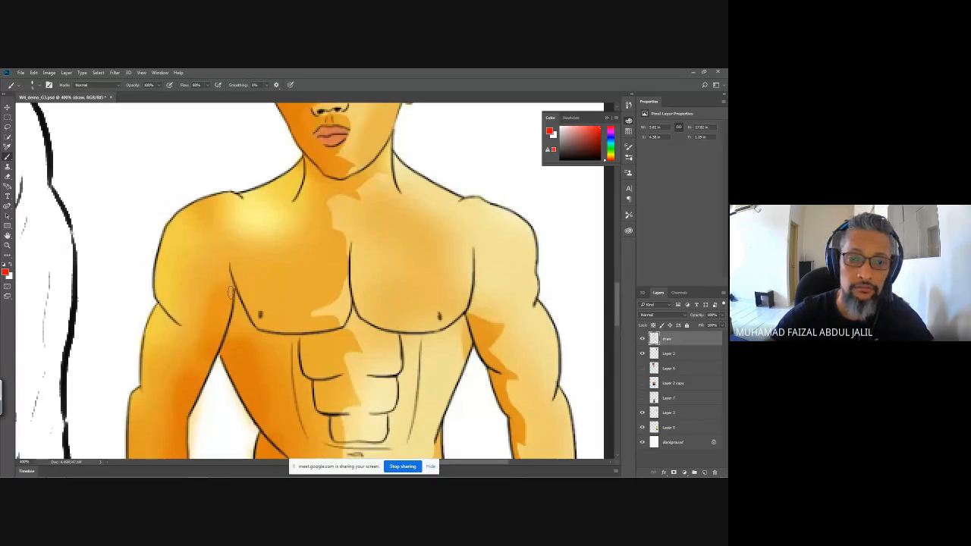
scroll(326, 343, down, 4)
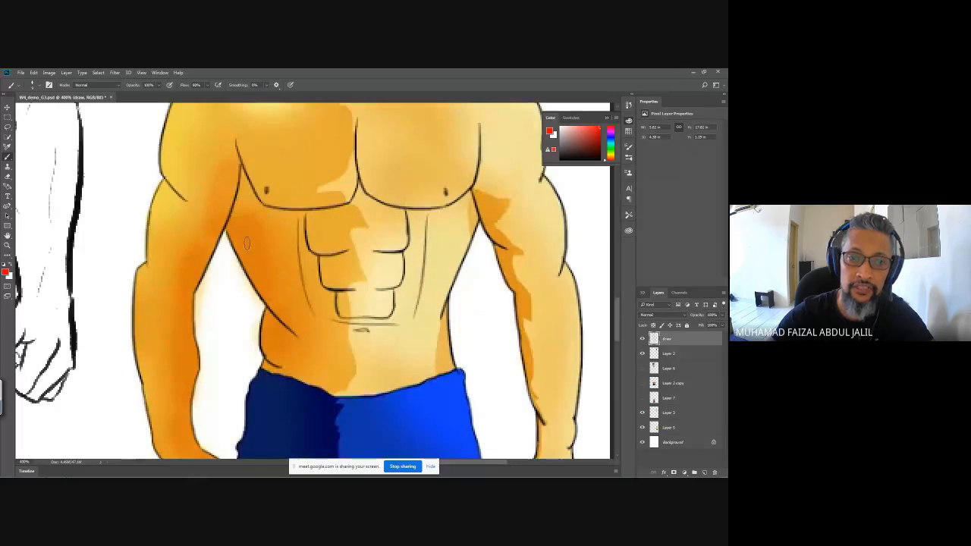
drag(269, 295, 262, 125)
drag(292, 238, 308, 342)
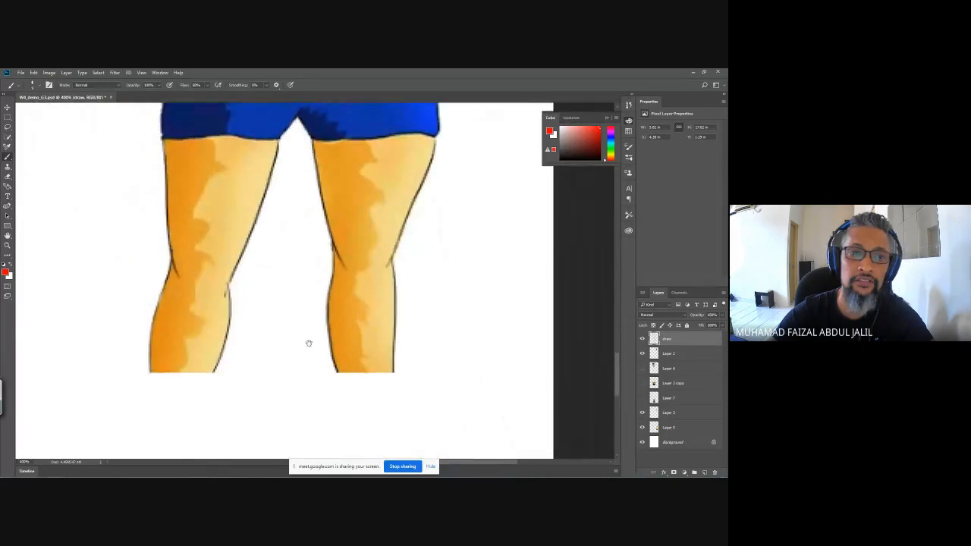
drag(293, 201, 300, 317)
drag(332, 186, 339, 230)
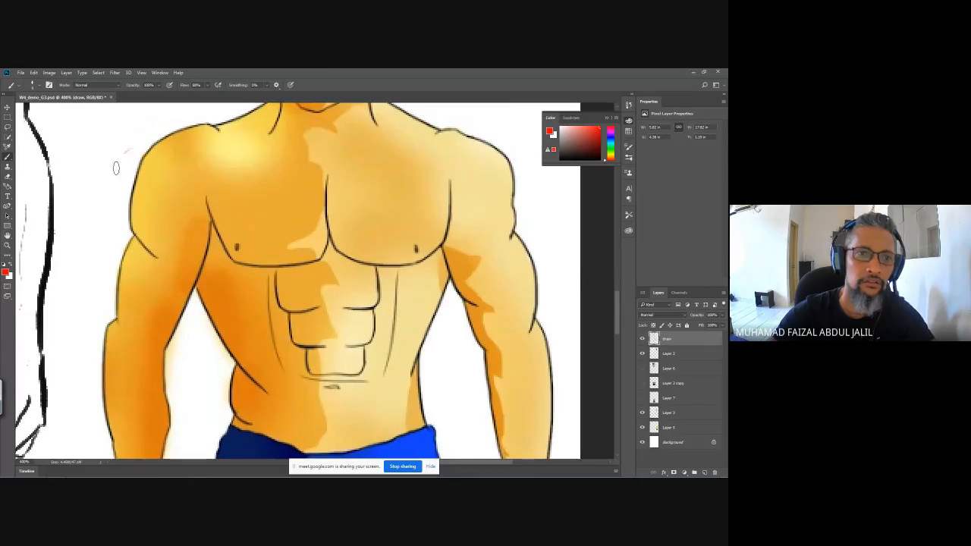
drag(120, 160, 125, 145)
drag(502, 143, 494, 152)
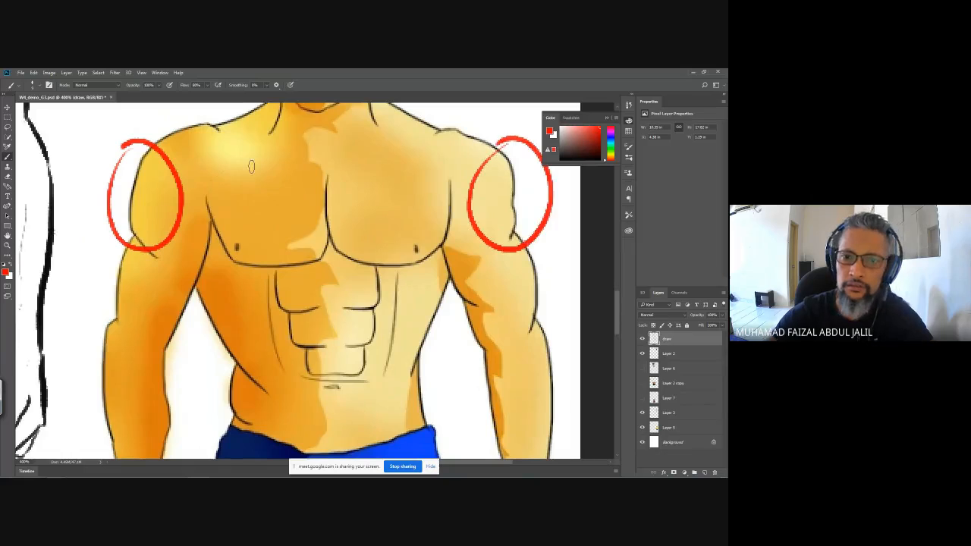
Circle the coloured figure's right pectoral, abdominal muscles and both upper arms in red
drag(251, 173, 254, 177)
drag(345, 262, 351, 262)
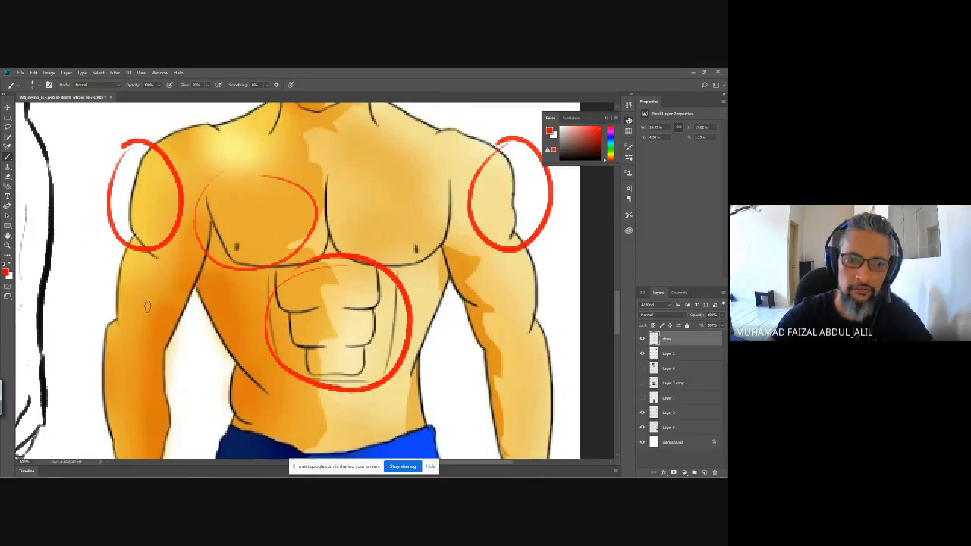
mouse_move(151, 280)
mouse_down()
mouse_move(140, 341)
mouse_move(152, 277)
mouse_up()
mouse_move(489, 292)
mouse_down()
mouse_move(495, 258)
mouse_move(436, 354)
mouse_move(421, 187)
mouse_move(410, 196)
mouse_move(446, 309)
mouse_move(426, 216)
mouse_up()
scroll(462, 254, up, 1)
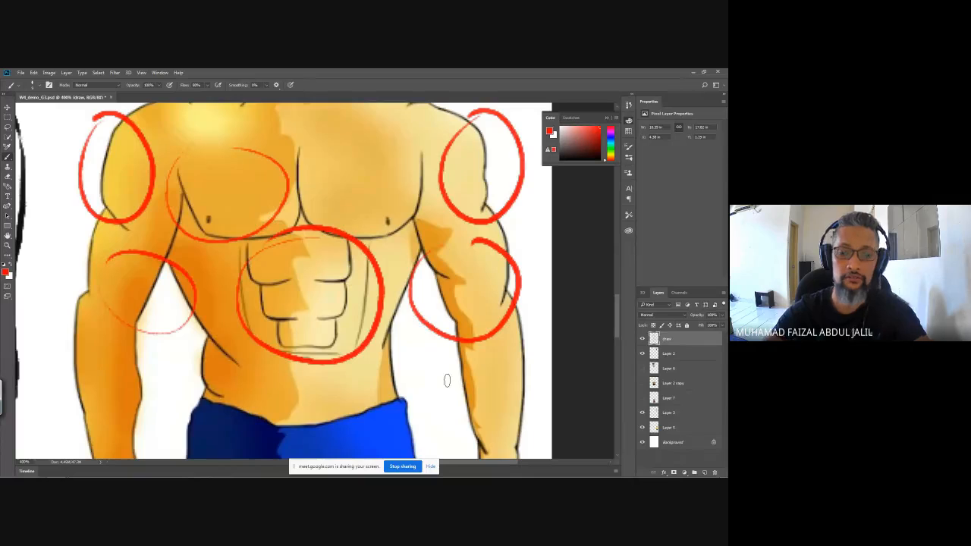
Examine the full line art and its face beside the photos and the coloured reference figure
key(ctrl+minus)
key(ctrl+minus)
key(ctrl+minus)
key(ctrl+minus)
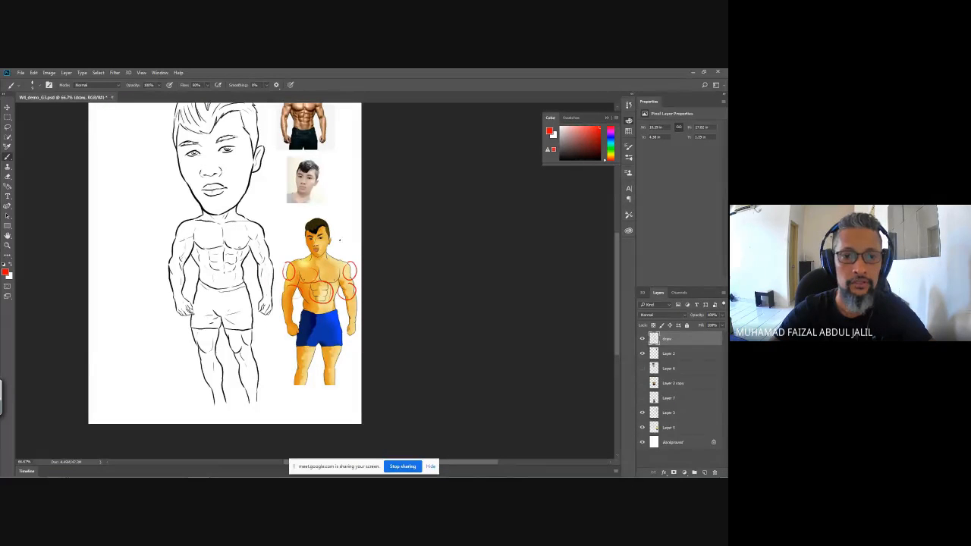
drag(273, 167, 308, 221)
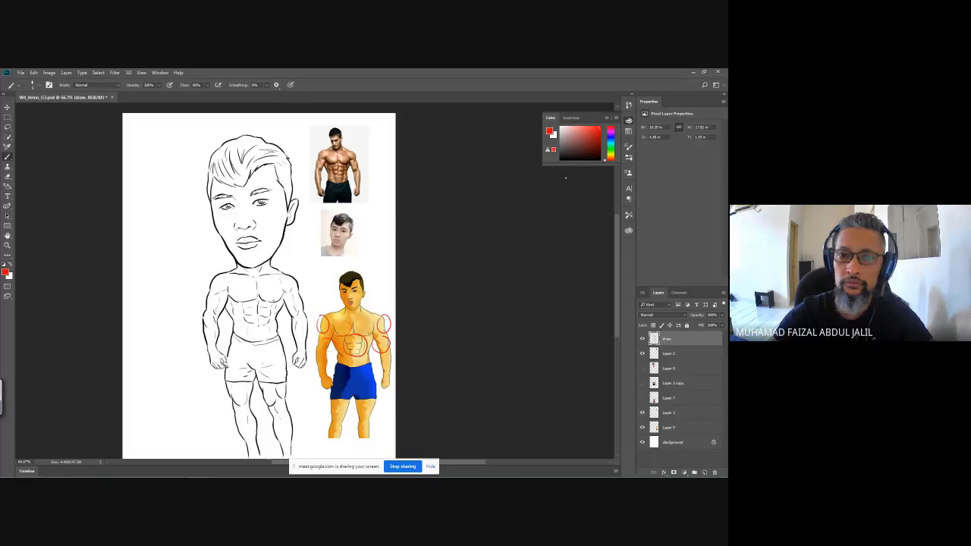
ctrl+click(257, 284)
ctrl+click(257, 285)
drag(264, 141, 255, 307)
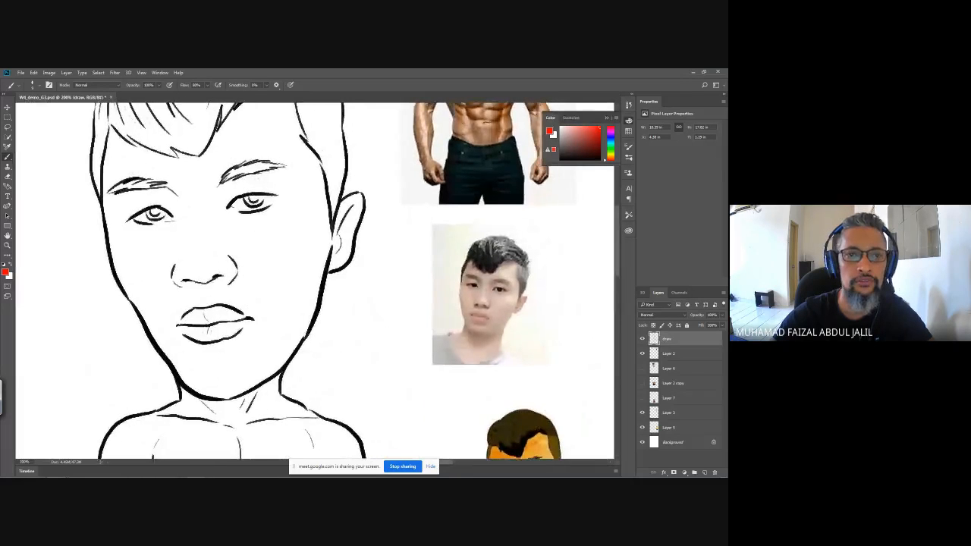
key(ctrl+minus)
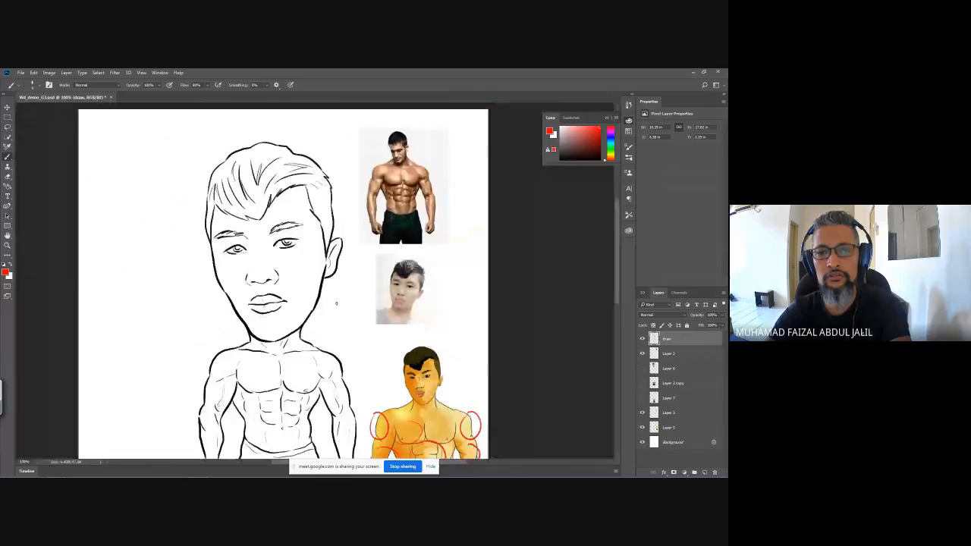
Add a new layer directly above Layer 2 for the shadow guide lines and focus on the face
click(686, 354)
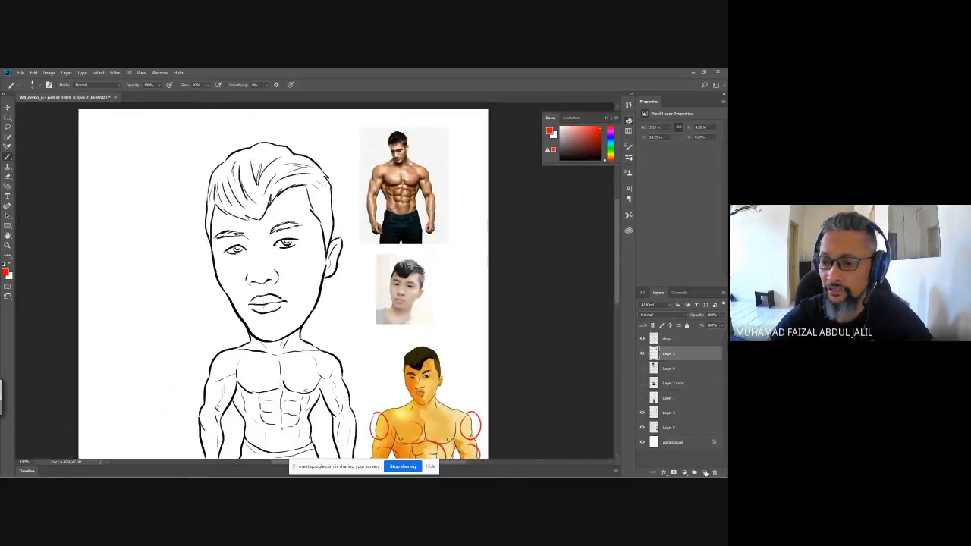
click(704, 472)
key(ctrl+plus)
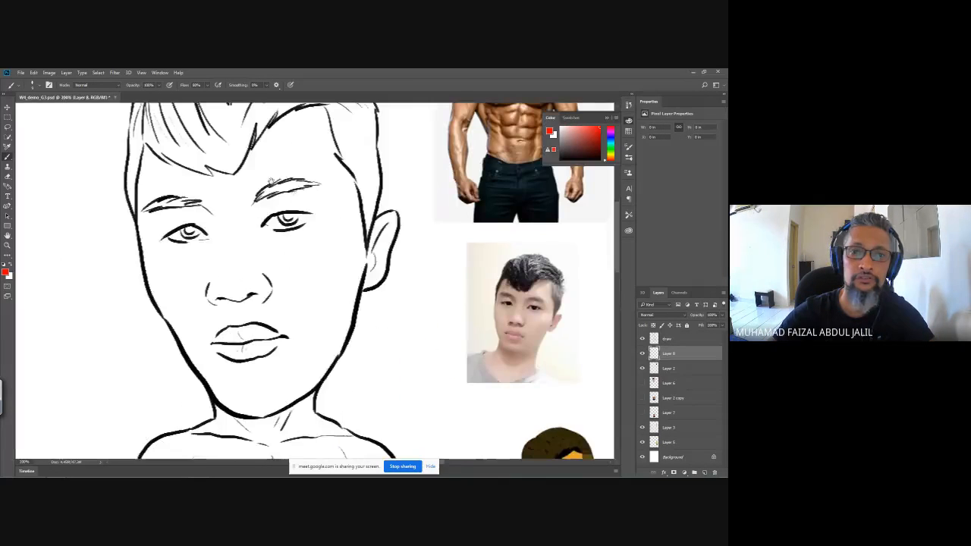
Draw a red shadow boundary from the forehead down the brow, nose and lips to the chin
mouse_move(292, 109)
mouse_down()
mouse_move(316, 129)
mouse_move(264, 189)
mouse_move(215, 206)
mouse_move(232, 243)
mouse_up()
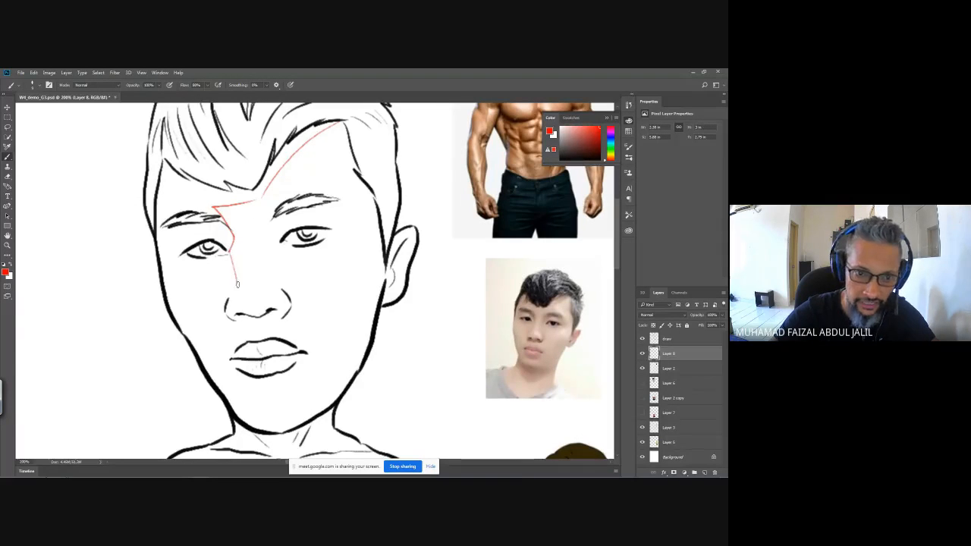
mouse_move(237, 284)
mouse_down()
mouse_move(261, 316)
mouse_move(229, 329)
mouse_up()
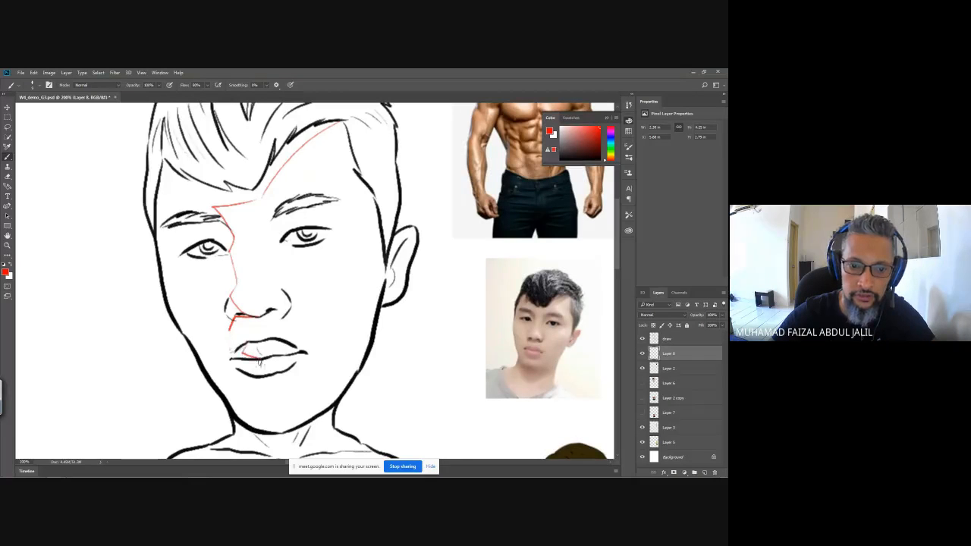
mouse_move(259, 361)
mouse_down()
mouse_move(254, 373)
mouse_move(269, 395)
mouse_move(241, 400)
mouse_move(266, 429)
mouse_up()
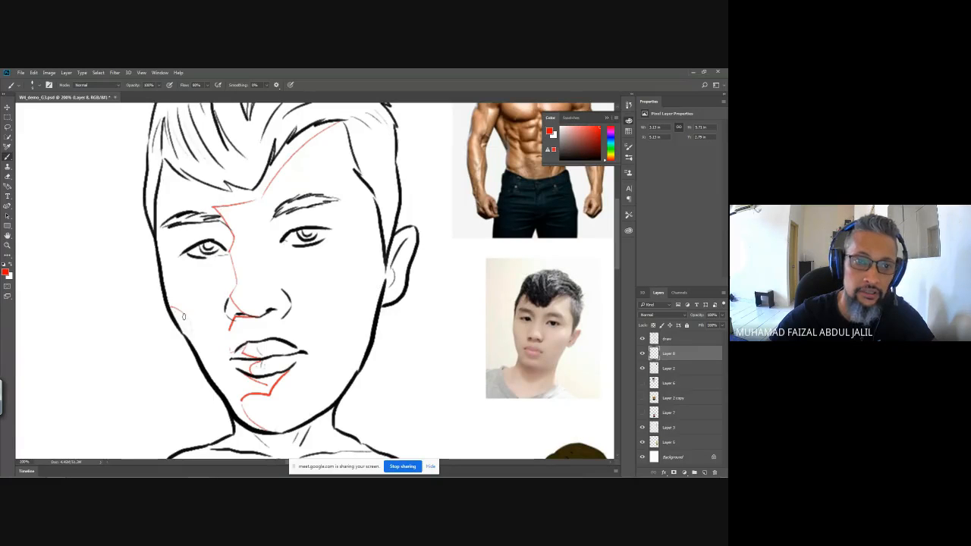
Mark red shadow edges on the figure's right cheek and around the figure's left eye
drag(180, 327, 153, 336)
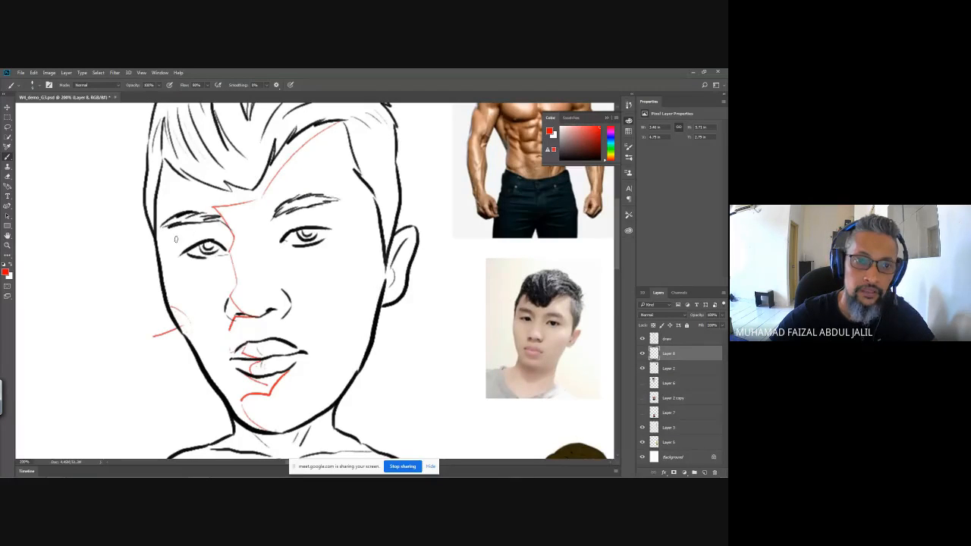
mouse_move(277, 212)
mouse_down()
mouse_move(263, 242)
mouse_move(291, 259)
mouse_move(300, 250)
mouse_up()
drag(332, 230, 339, 219)
scroll(326, 220, down, 5)
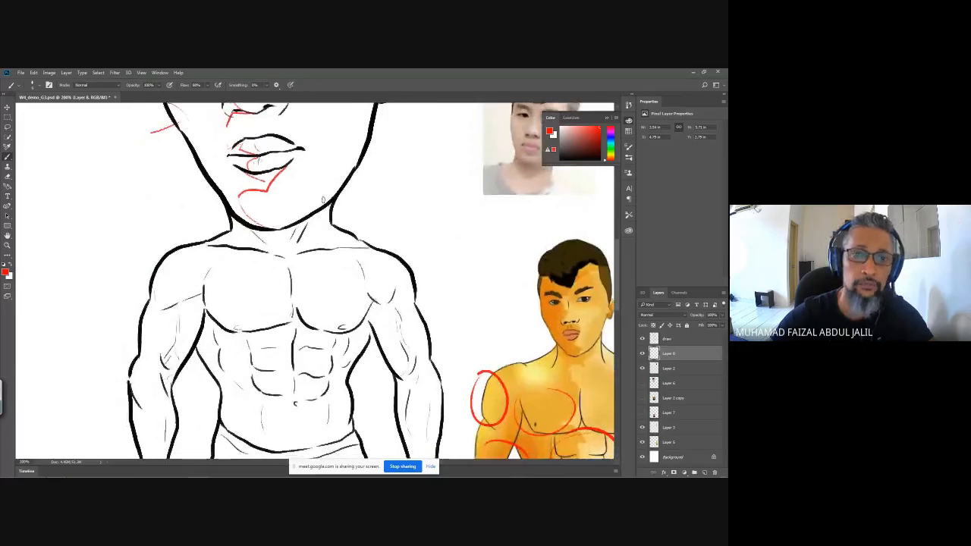
Draw red shadow boundaries on the neck, around the chest muscles, under the ribs and down the side of the waist
mouse_move(308, 222)
mouse_down()
mouse_move(279, 250)
mouse_move(271, 239)
mouse_move(258, 245)
mouse_move(270, 258)
mouse_move(235, 271)
mouse_move(233, 314)
mouse_up()
mouse_move(289, 264)
mouse_down()
mouse_move(293, 307)
mouse_move(369, 317)
mouse_move(350, 353)
mouse_move(254, 360)
mouse_move(241, 436)
mouse_up()
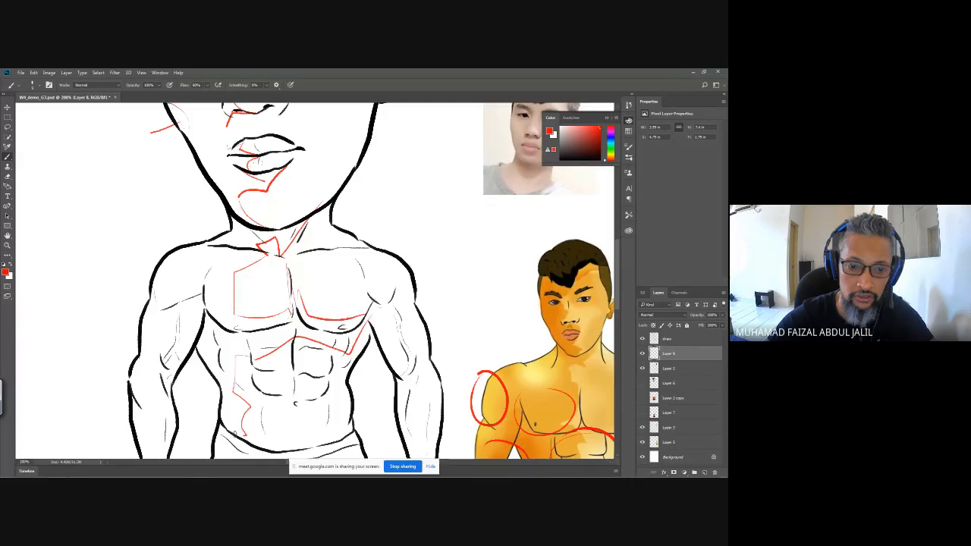
Mark red shadow edges around the figure's right shoulder and along both arms down to the hands, following the coloured reference
drag(175, 332, 198, 226)
mouse_move(205, 193)
mouse_down()
mouse_move(205, 221)
mouse_move(170, 245)
mouse_up()
key(ctrl+z)
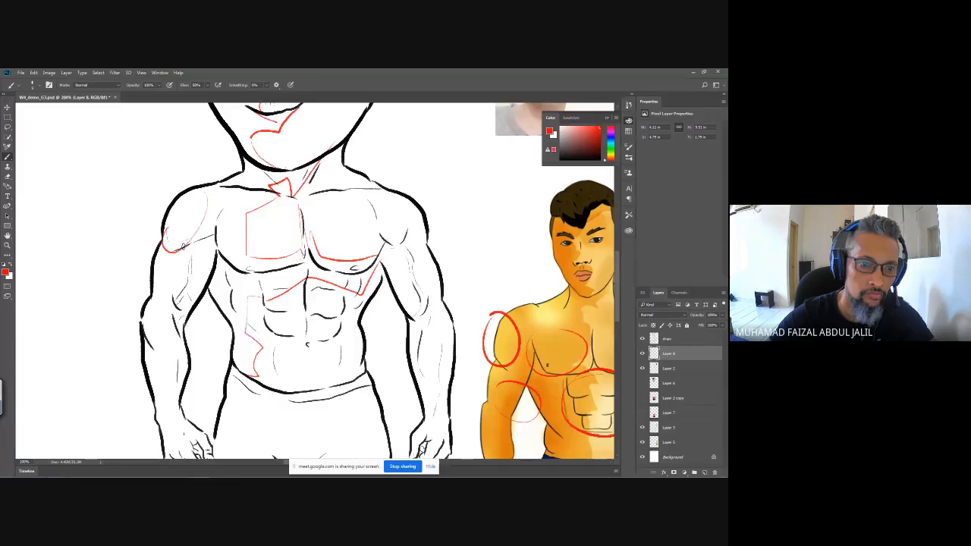
mouse_move(185, 241)
mouse_down()
mouse_move(152, 379)
mouse_move(156, 227)
mouse_up()
mouse_move(152, 273)
mouse_down()
mouse_move(157, 304)
mouse_move(146, 330)
mouse_up()
drag(338, 143, 225, 275)
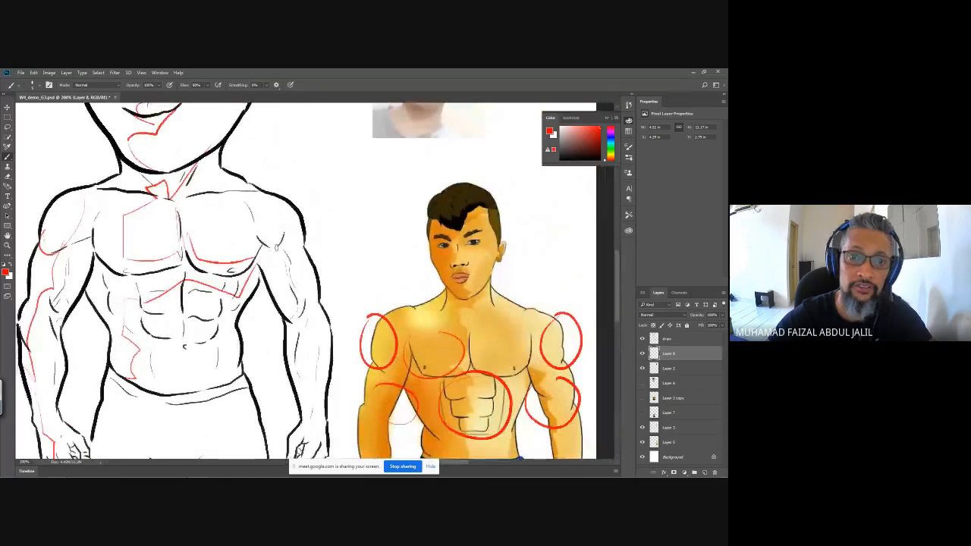
mouse_move(282, 221)
mouse_down()
mouse_move(301, 315)
mouse_move(297, 354)
mouse_move(290, 269)
mouse_move(302, 346)
mouse_move(282, 374)
mouse_up()
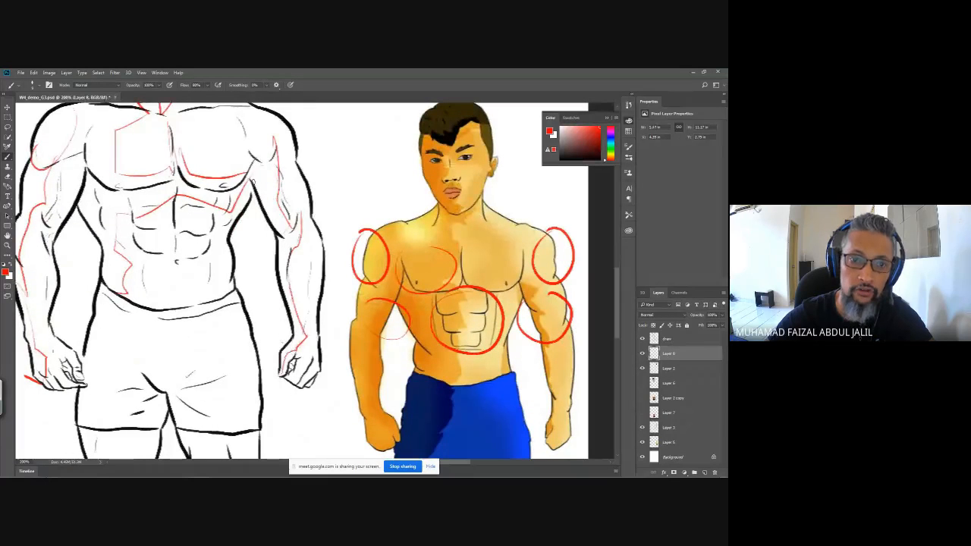
Outline red shadow shapes on the abdominal muscles and across the folds and hem of the shorts
mouse_move(171, 213)
mouse_down()
mouse_move(147, 224)
mouse_move(160, 261)
mouse_move(154, 295)
mouse_up()
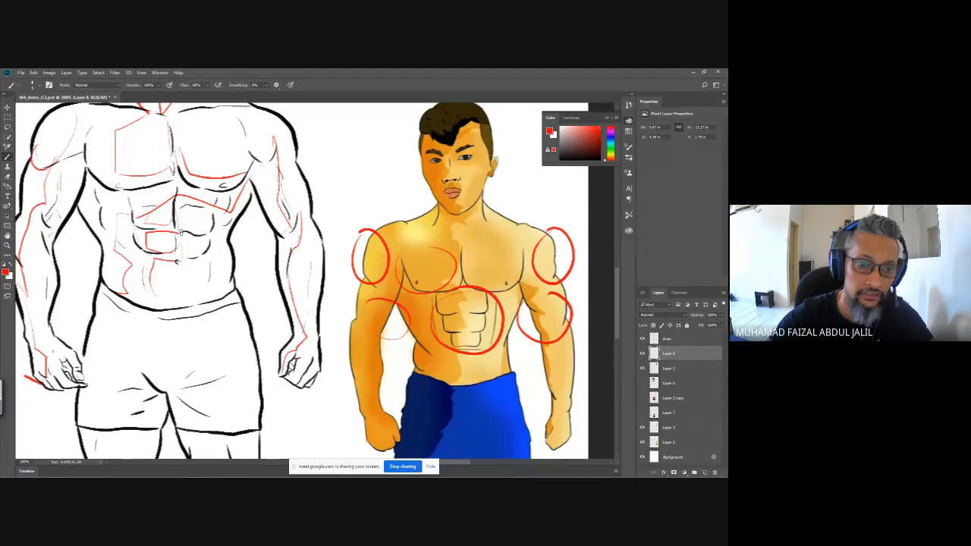
scroll(179, 301, down, 3)
mouse_move(258, 182)
mouse_down()
mouse_move(155, 245)
mouse_move(222, 260)
mouse_move(208, 302)
mouse_move(181, 280)
mouse_move(139, 307)
mouse_move(164, 309)
mouse_move(189, 205)
mouse_up()
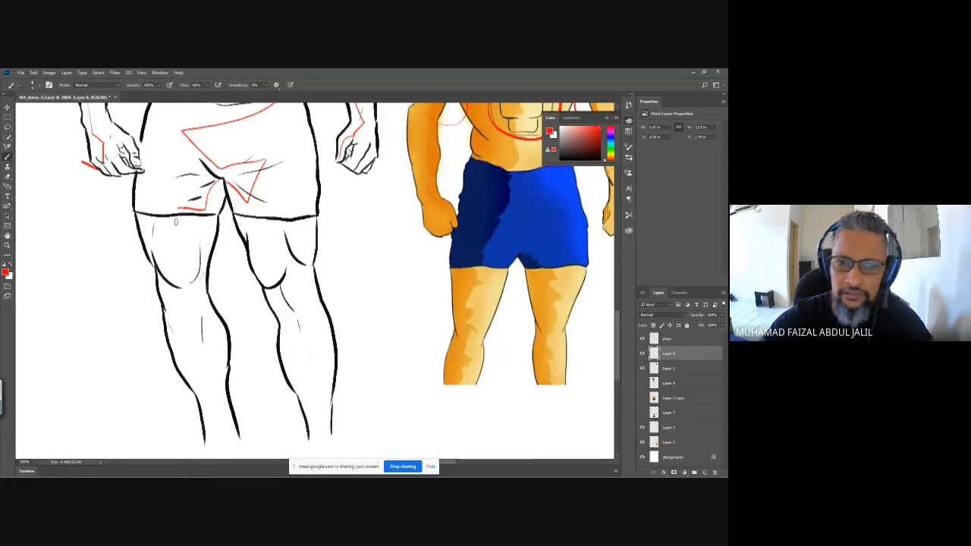
Draw red shadow boundaries down both legs, from the thighs past the knees to the ankles
mouse_move(203, 209)
mouse_down()
mouse_move(180, 267)
mouse_move(200, 238)
mouse_move(189, 287)
mouse_move(173, 286)
mouse_move(171, 313)
mouse_move(185, 336)
mouse_move(196, 314)
mouse_move(224, 440)
mouse_up()
drag(260, 230, 262, 267)
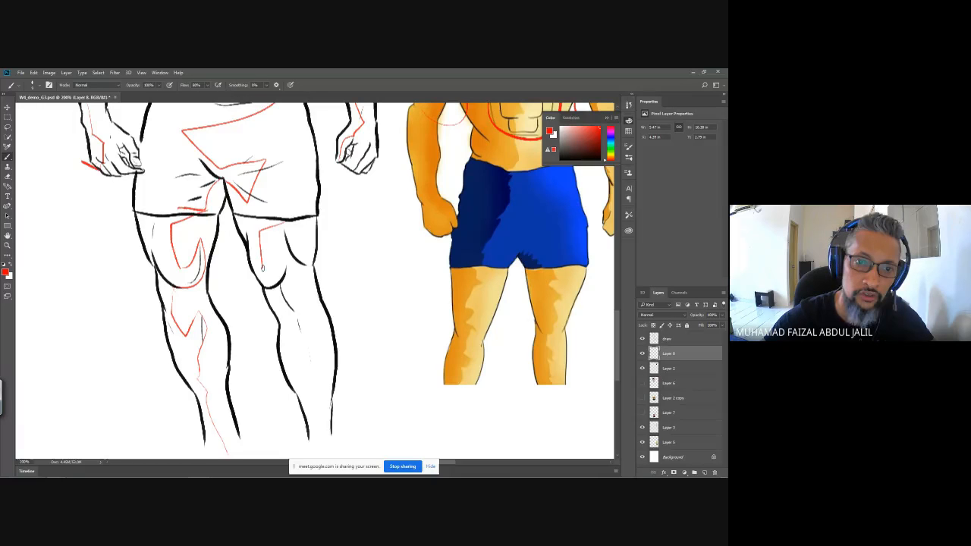
mouse_move(298, 300)
mouse_down()
mouse_move(283, 317)
mouse_move(326, 453)
mouse_up()
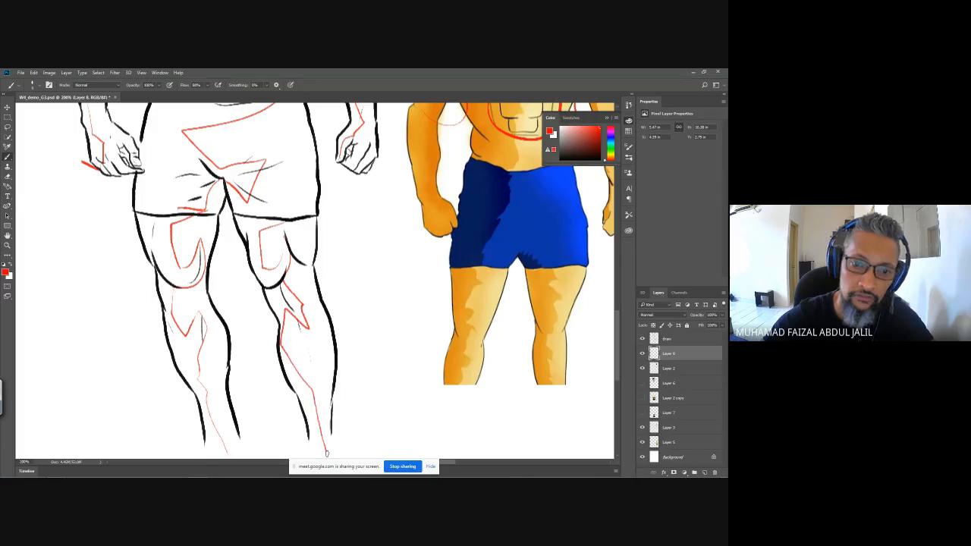
Examine the leg shading on the coloured reference and check the whole figure with the draw layer hidden and shown
key(ctrl+minus)
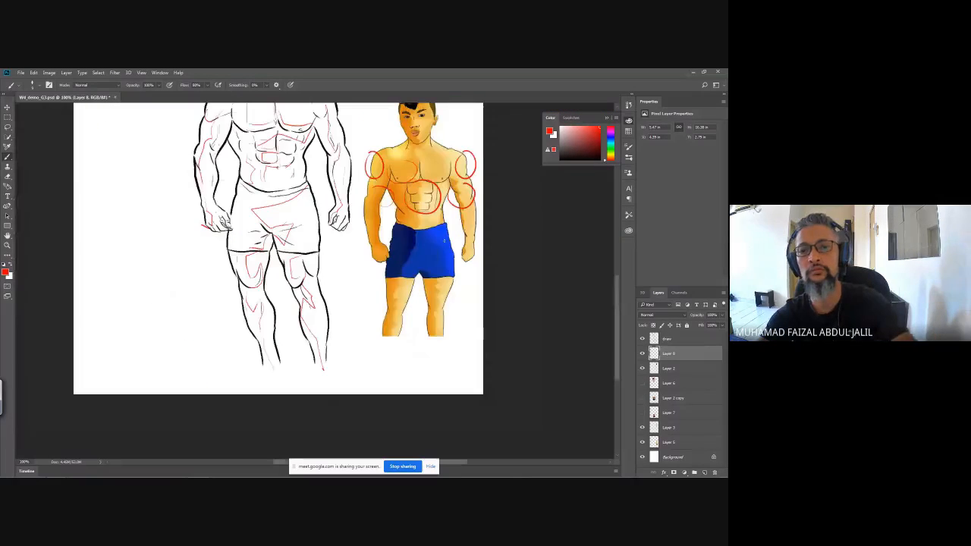
ctrl+click(442, 302)
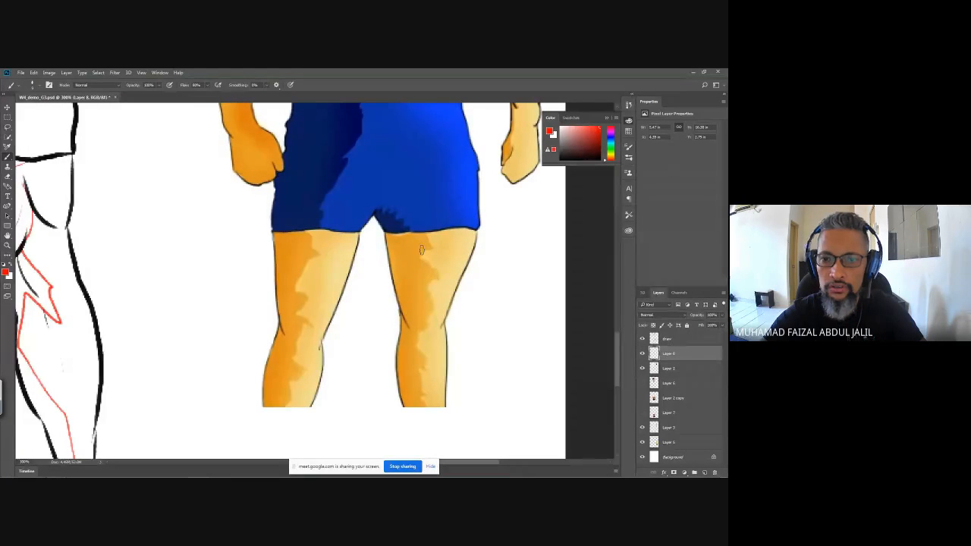
drag(322, 291, 293, 208)
drag(242, 144, 292, 223)
drag(336, 183, 329, 230)
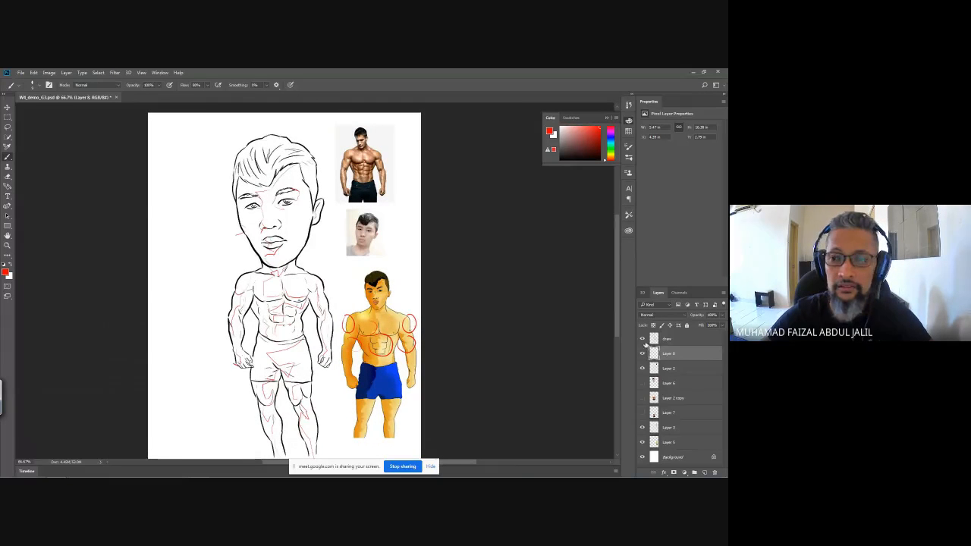
click(642, 339)
click(642, 339)
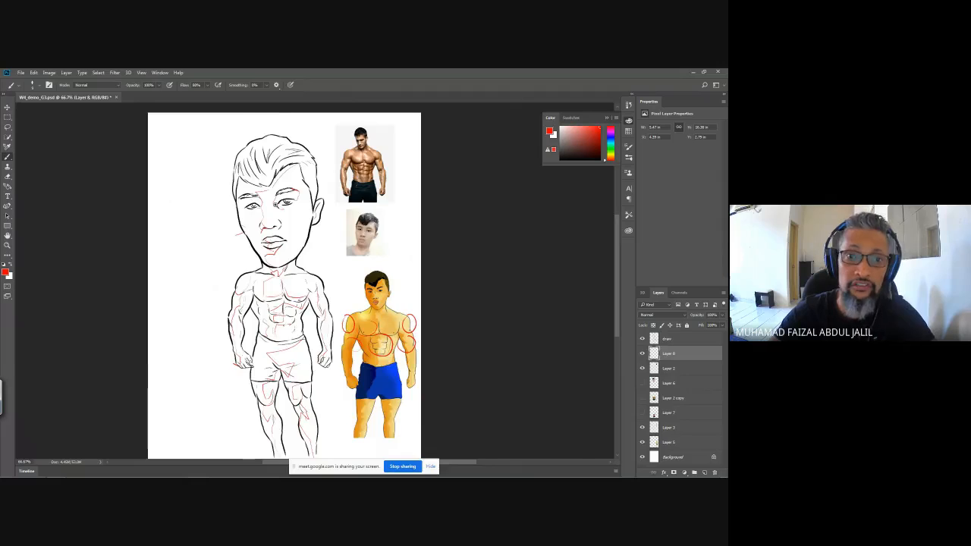
Draw red shading shapes following the hair strands across the fringe and the top of the head
scroll(285, 168, up, 2)
mouse_move(329, 147)
mouse_down()
mouse_move(313, 210)
mouse_move(325, 200)
mouse_move(226, 235)
mouse_move(217, 213)
mouse_up()
drag(222, 153, 194, 228)
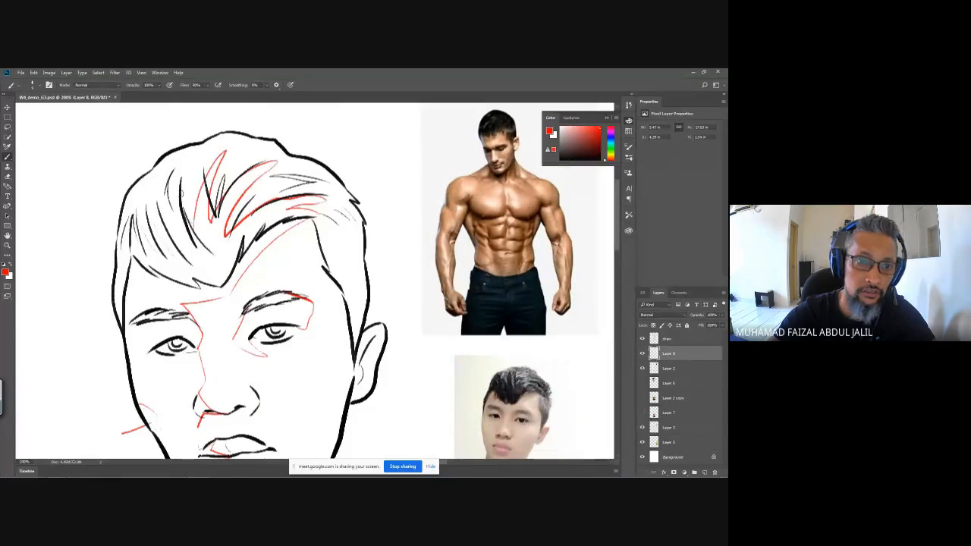
mouse_move(181, 164)
mouse_down()
mouse_move(169, 224)
mouse_move(134, 190)
mouse_up()
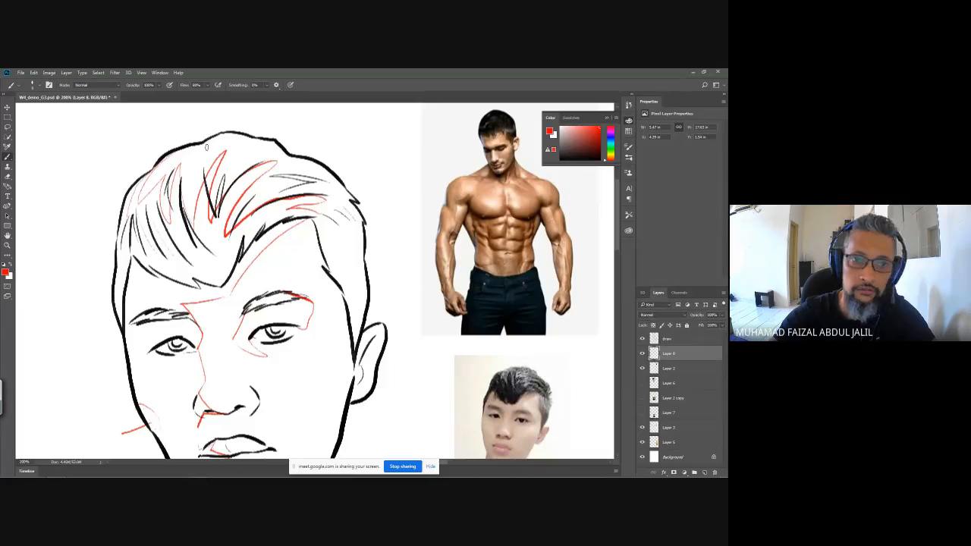
drag(206, 150, 187, 178)
drag(247, 150, 230, 164)
Mark red shadow edges in the short hair on both sides of the head, down to the sideburn by the ear
mouse_move(317, 212)
mouse_down()
mouse_move(356, 221)
mouse_move(315, 204)
mouse_move(345, 225)
mouse_move(329, 229)
mouse_move(347, 260)
mouse_up()
mouse_move(323, 216)
mouse_down()
mouse_move(336, 265)
mouse_move(356, 285)
mouse_move(354, 346)
mouse_up()
drag(347, 290, 340, 324)
drag(326, 270, 311, 215)
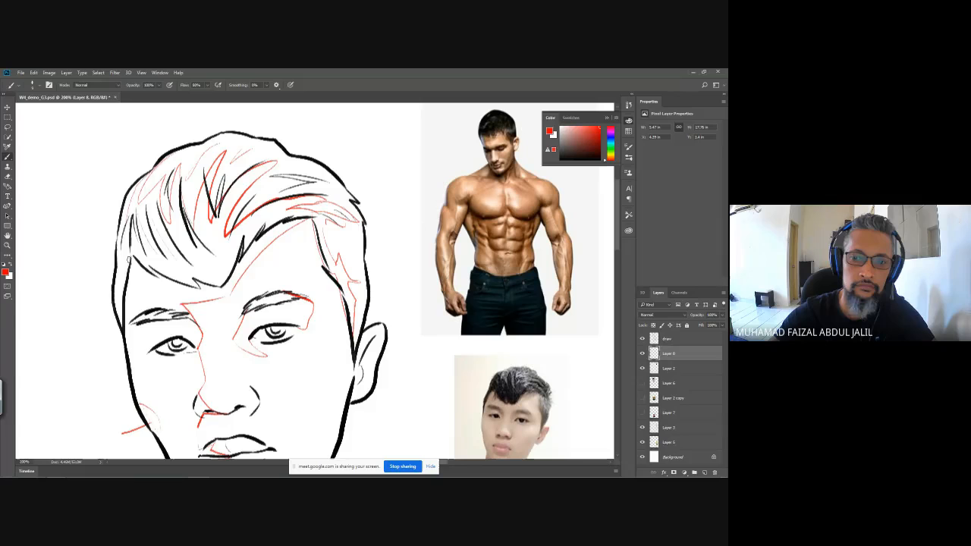
drag(124, 241, 118, 303)
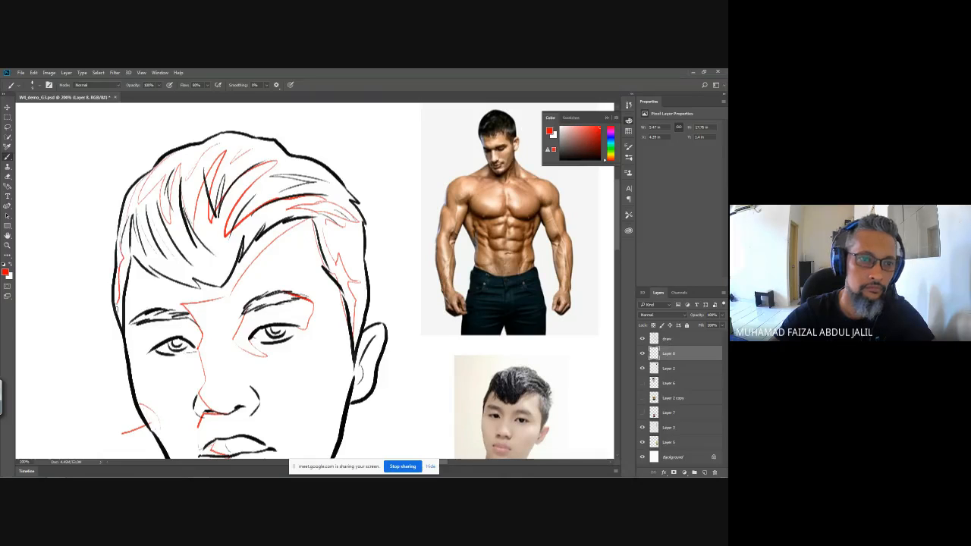
Show the head photo on Layer 6 and erase its leftover background beside the neck
key(ctrl+minus)
key(ctrl+minus)
key(ctrl+minus)
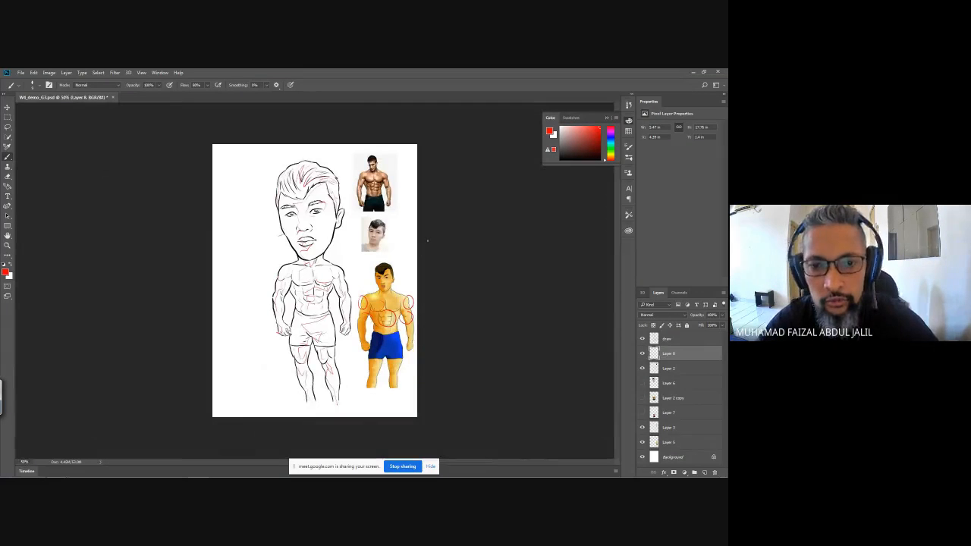
mouse_move(175, 470)
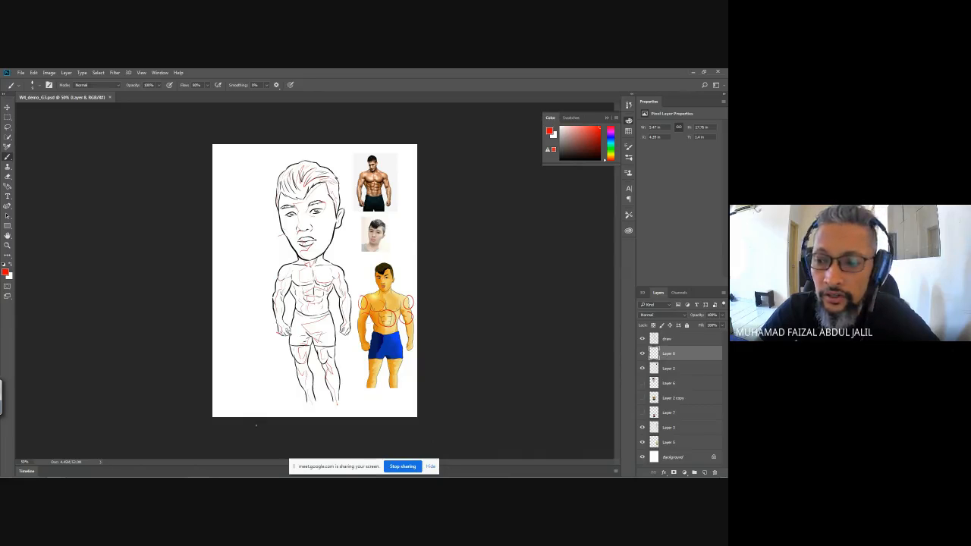
click(643, 395)
click(642, 396)
click(643, 396)
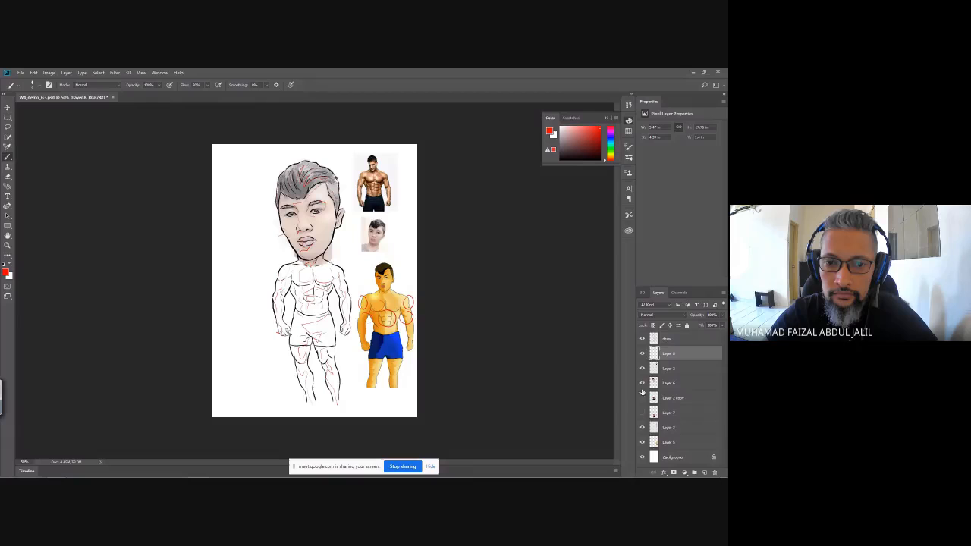
click(671, 383)
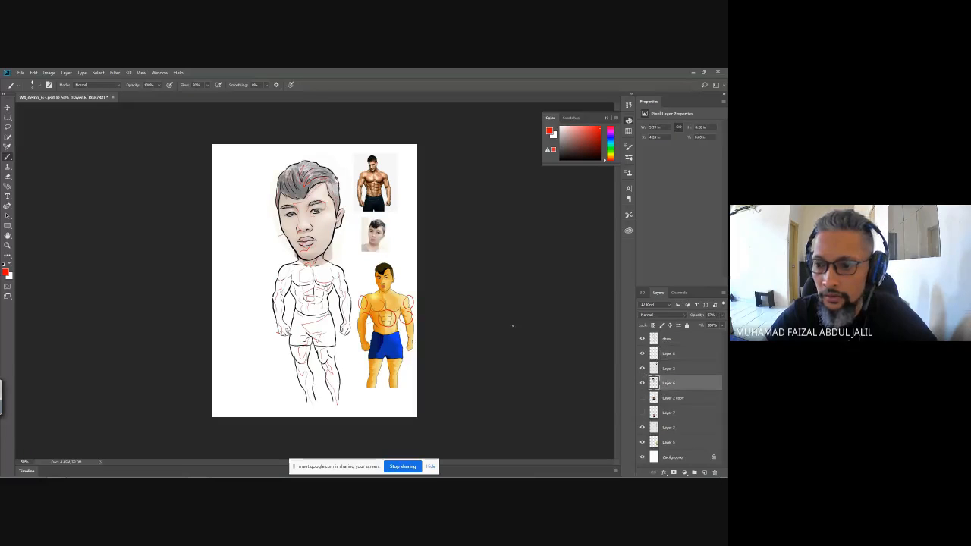
key(e)
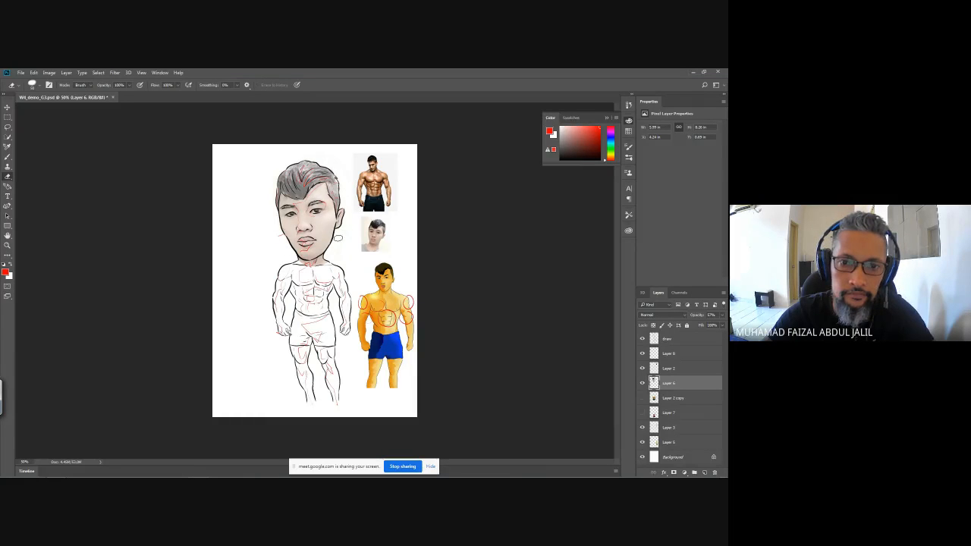
Show the torso and leg photos on Layer 2 copy and Layer 7, and erase the background around and between the legs
click(642, 397)
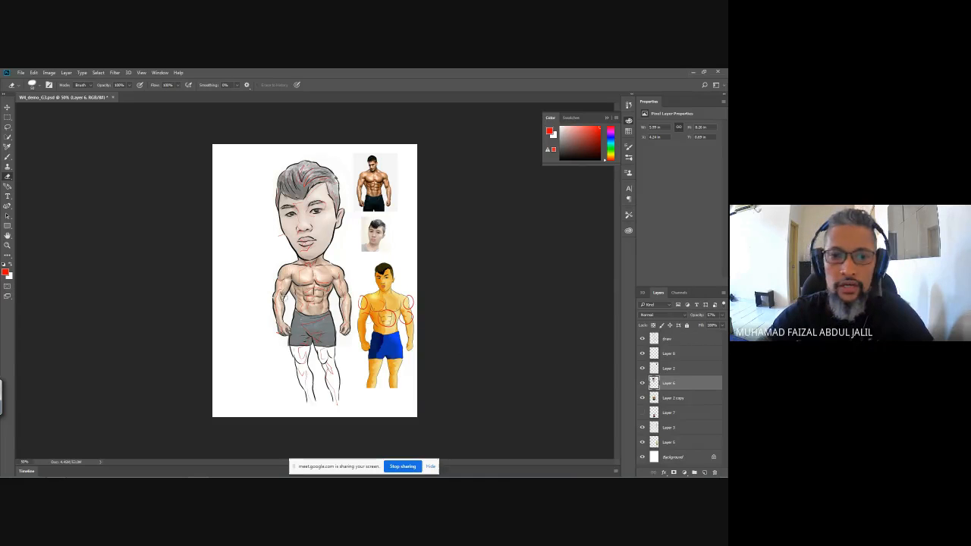
click(643, 412)
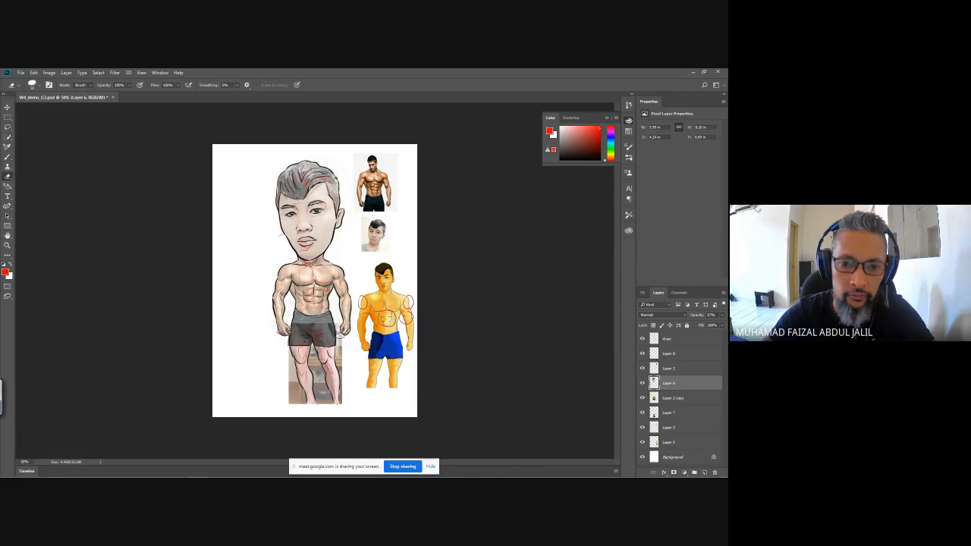
click(668, 411)
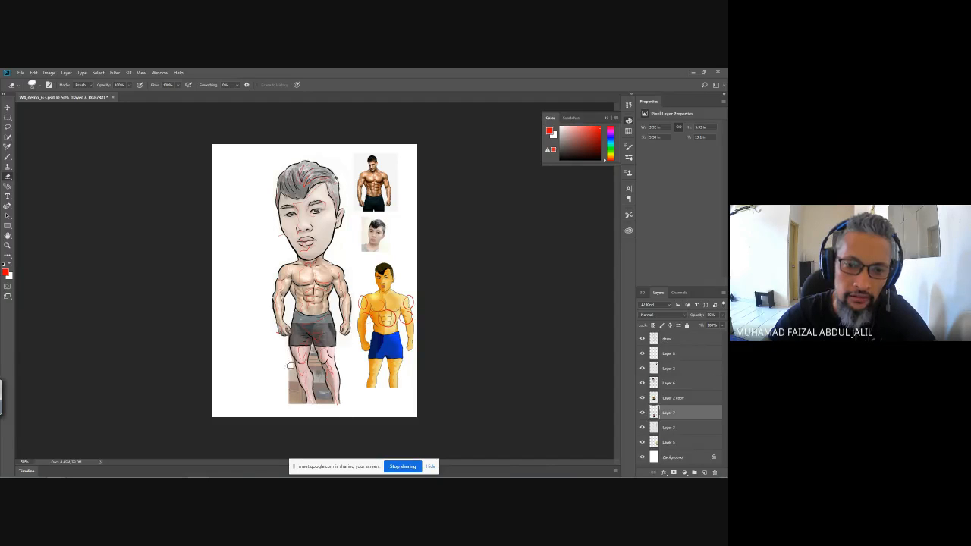
mouse_move(289, 358)
mouse_down()
mouse_move(289, 395)
mouse_move(303, 402)
mouse_move(294, 380)
mouse_up()
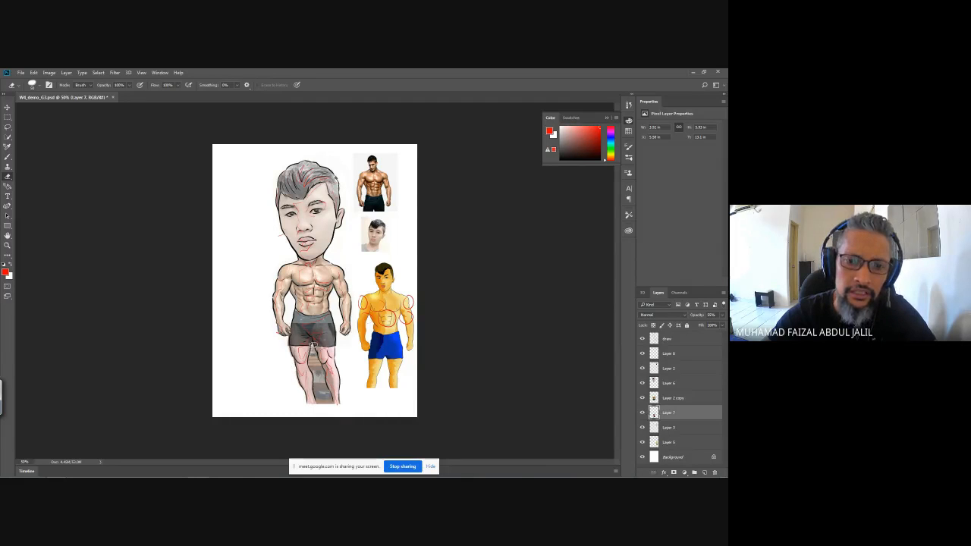
mouse_move(313, 346)
mouse_down()
mouse_move(332, 401)
mouse_move(314, 362)
mouse_up()
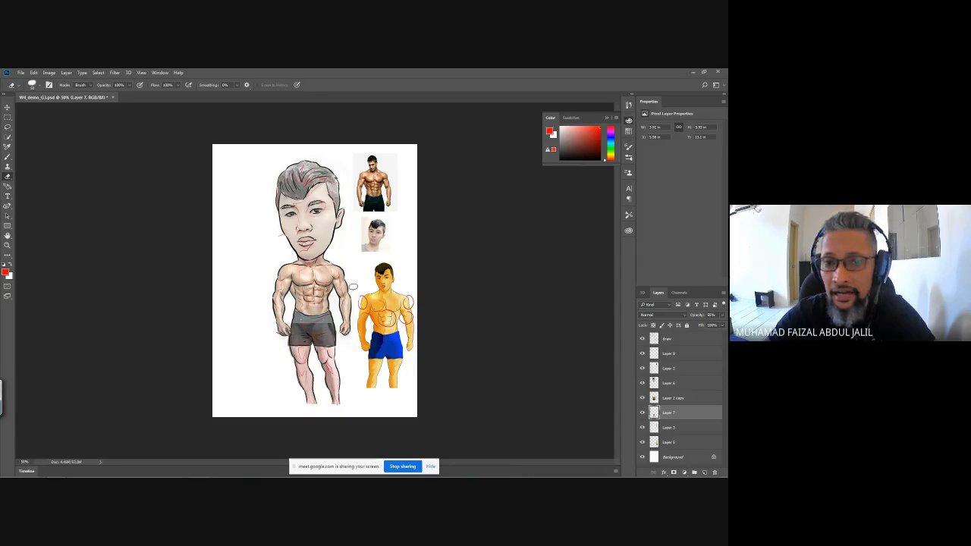
Merge Layer 6, Layer 2 copy and Layer 7 into one layer and check it by toggling its visibility
click(671, 397)
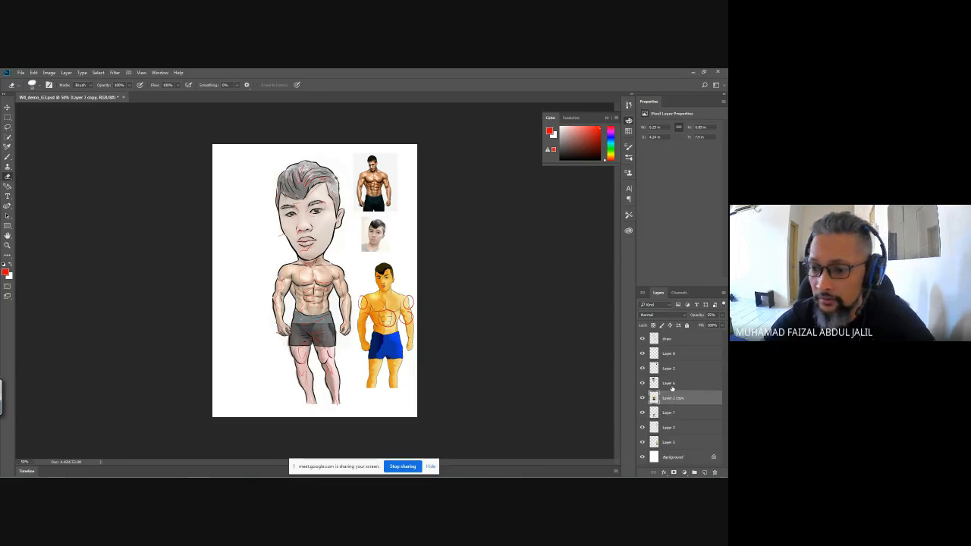
click(671, 384)
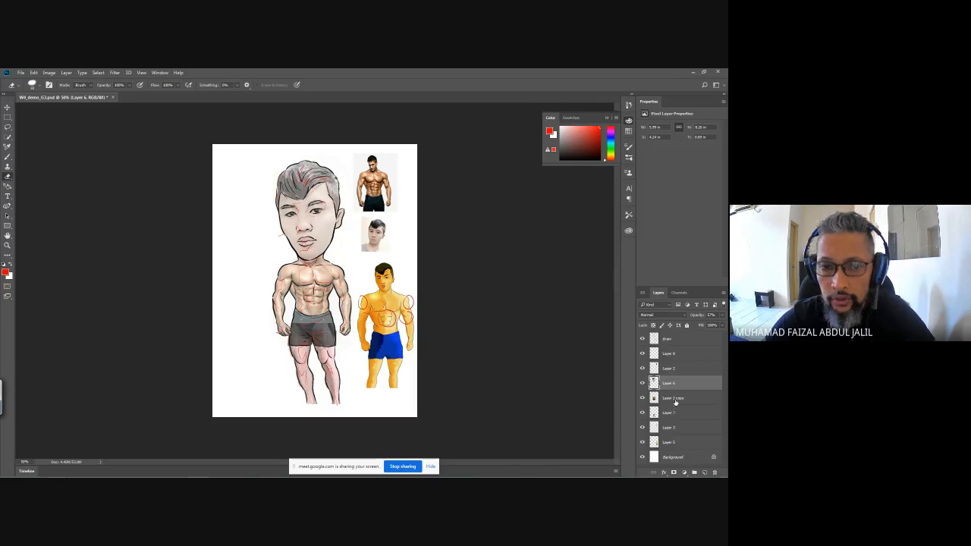
shift+click(680, 411)
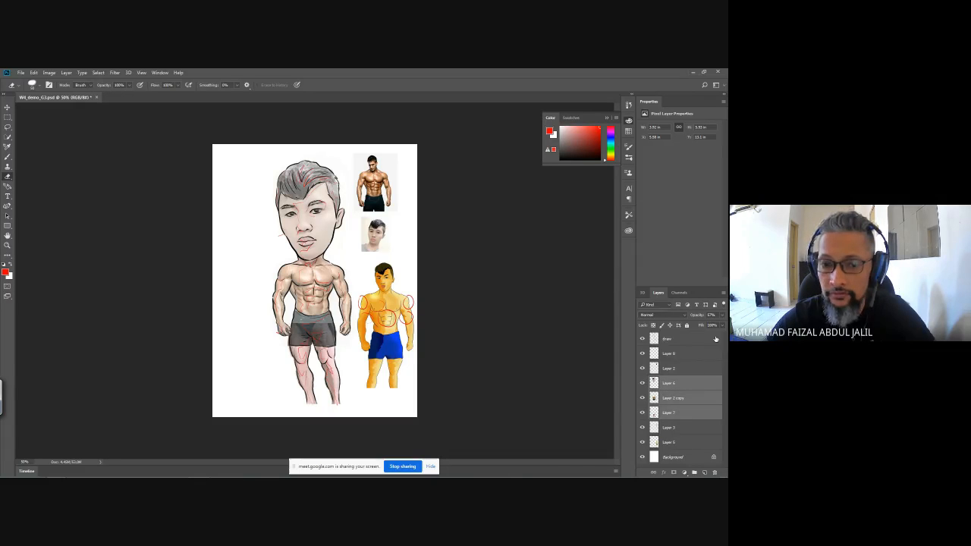
click(723, 293)
click(667, 424)
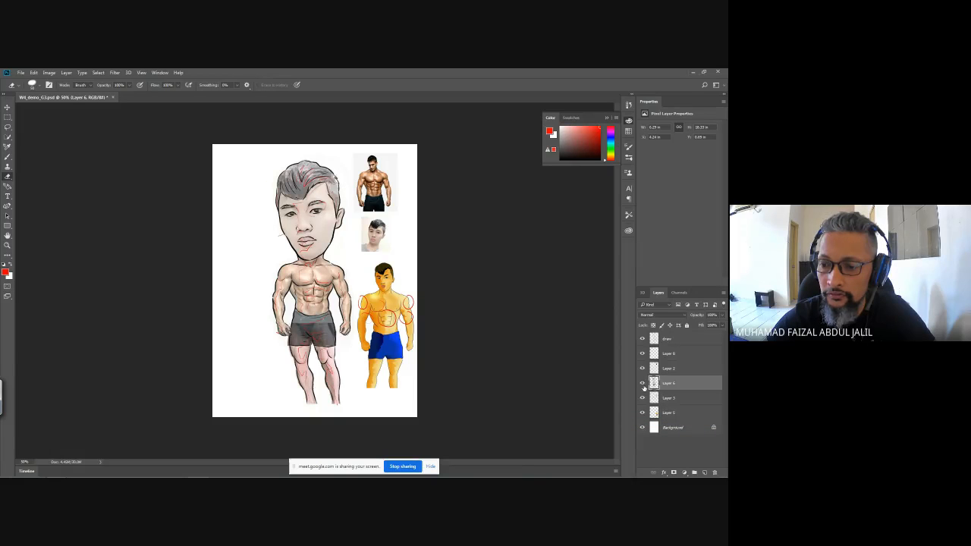
click(642, 384)
click(642, 384)
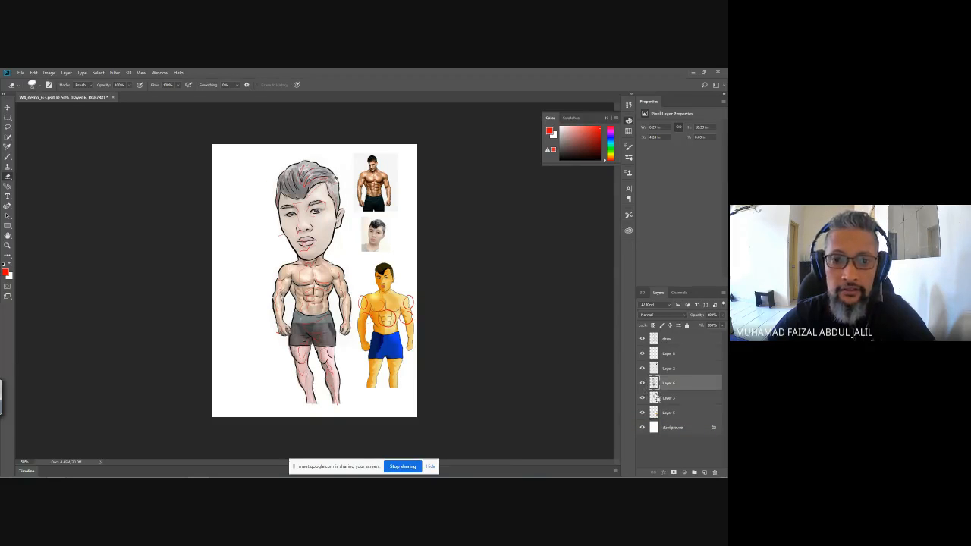
Select the merged photo figure on Layer 6 closely along its outline with the Quick Selection tool
ctrl+click(654, 383)
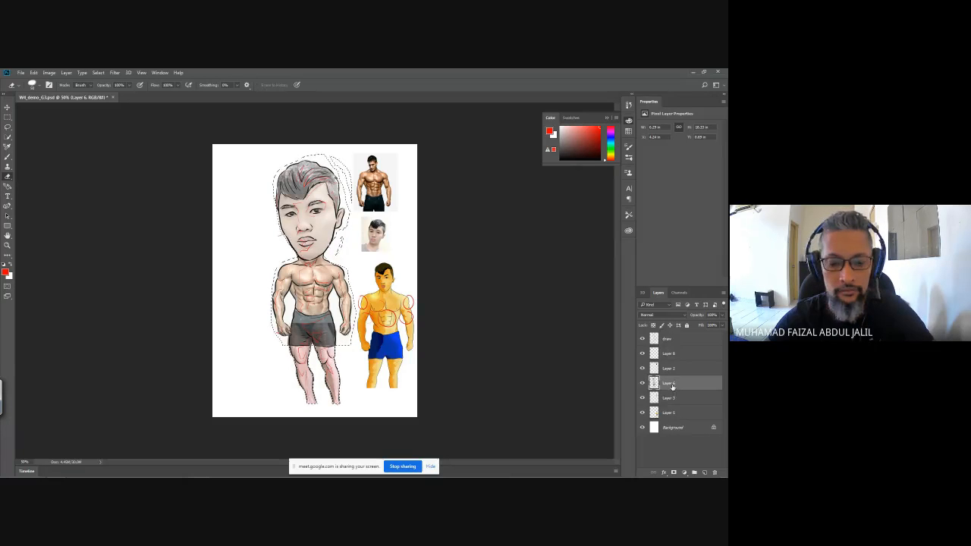
key(ctrl+d)
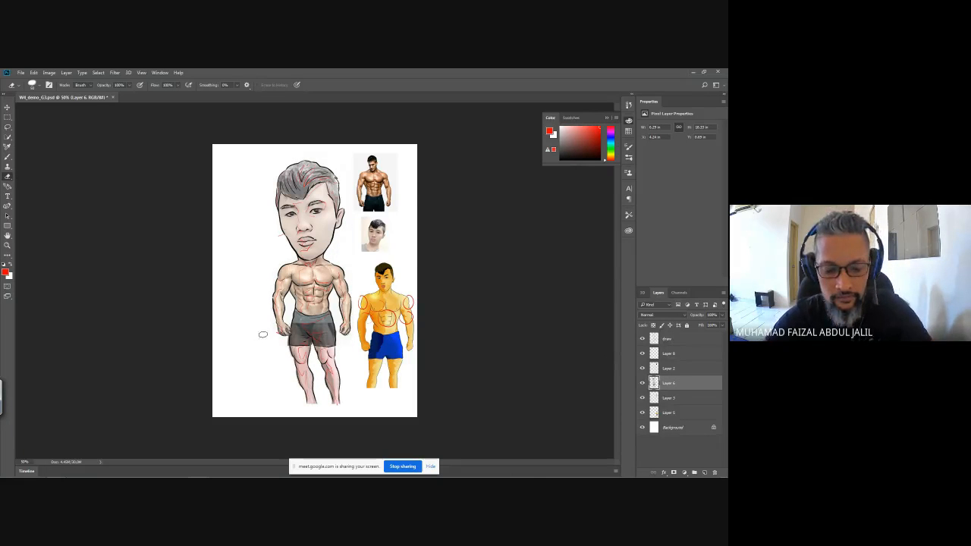
click(8, 138)
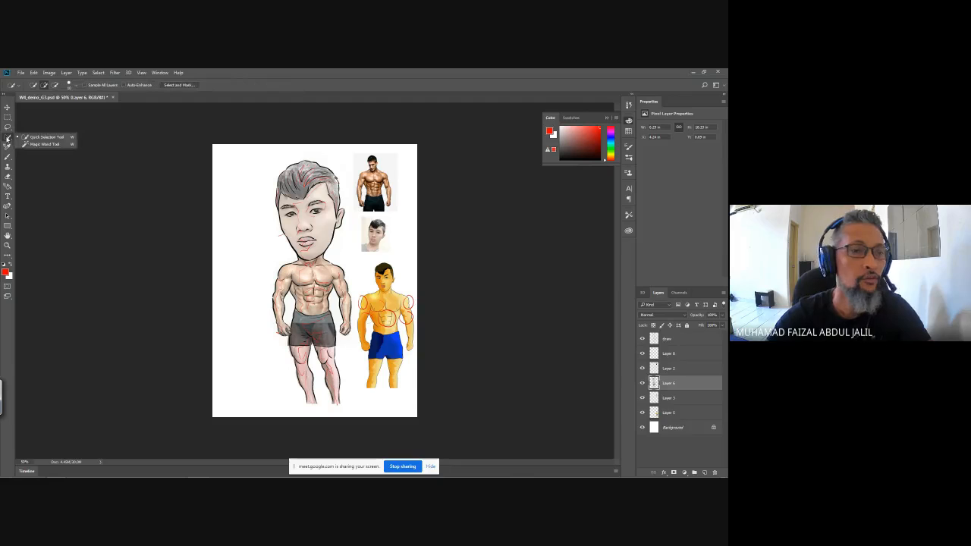
click(34, 137)
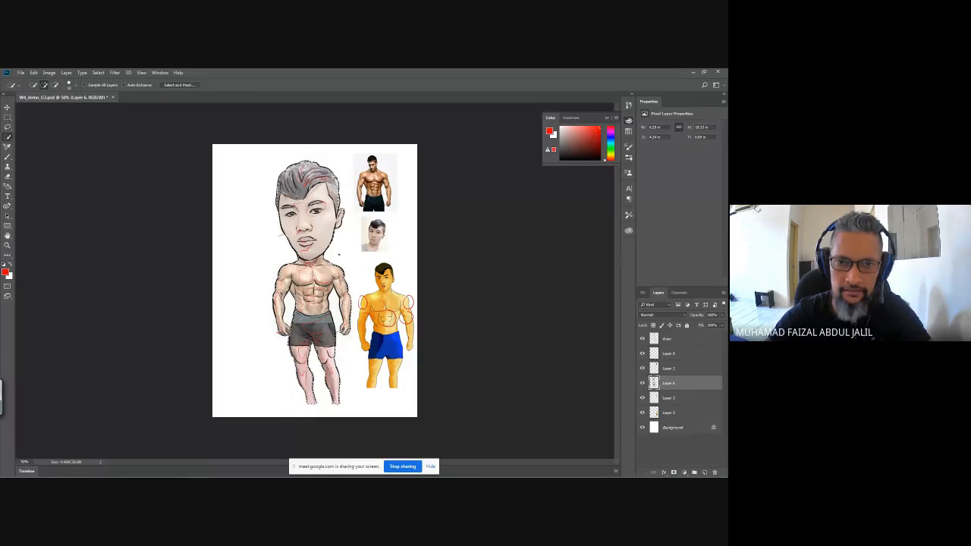
Hide the photo figure and fill its selection on a new layer above it with a pale skin tone sampled from the portrait photo
click(703, 472)
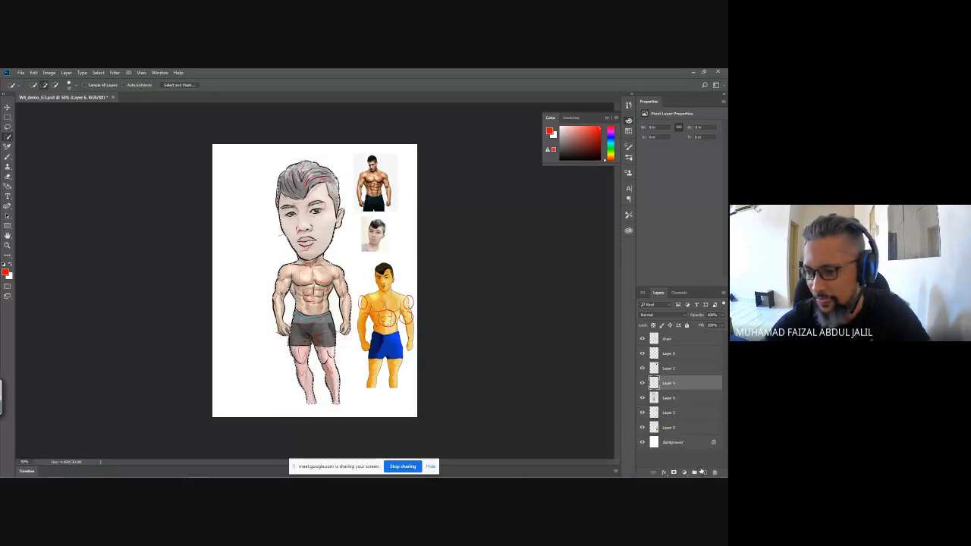
click(642, 397)
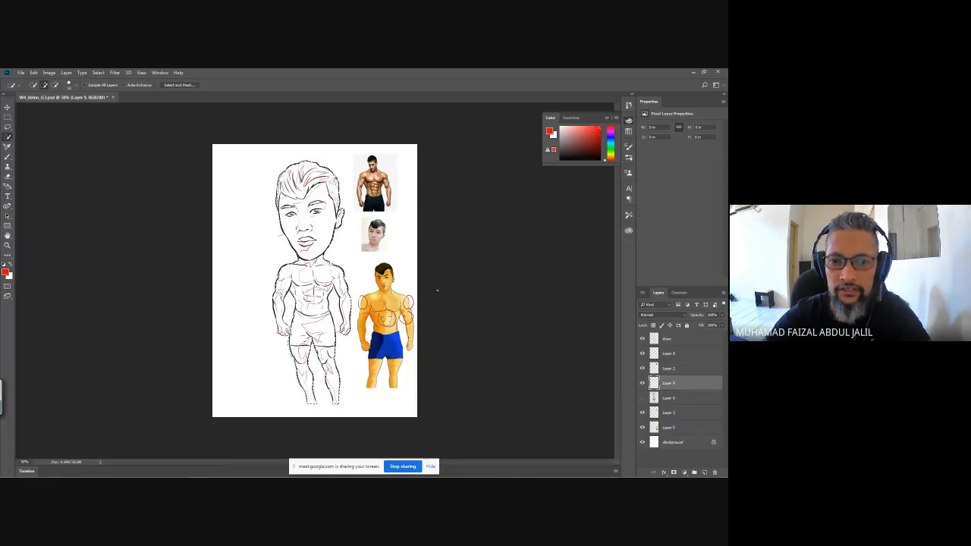
key(i)
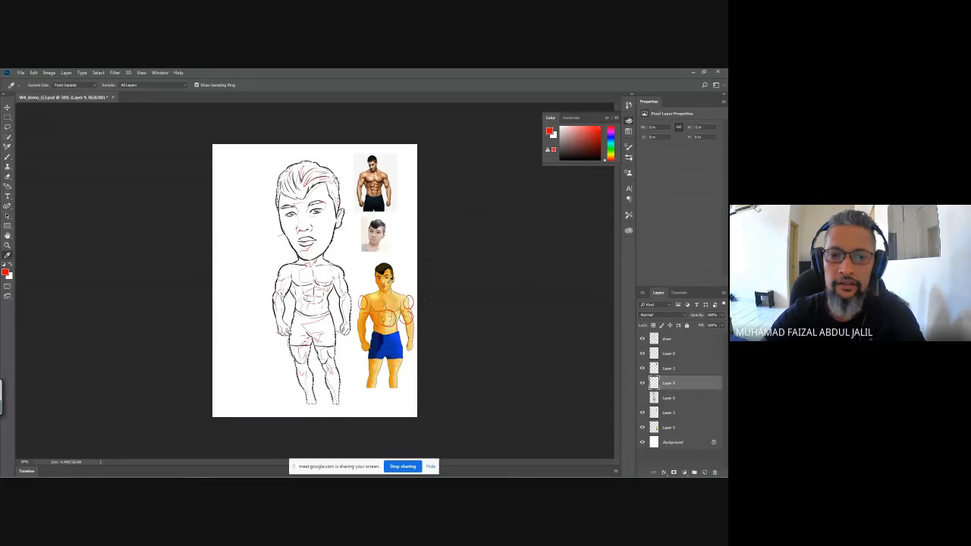
click(389, 279)
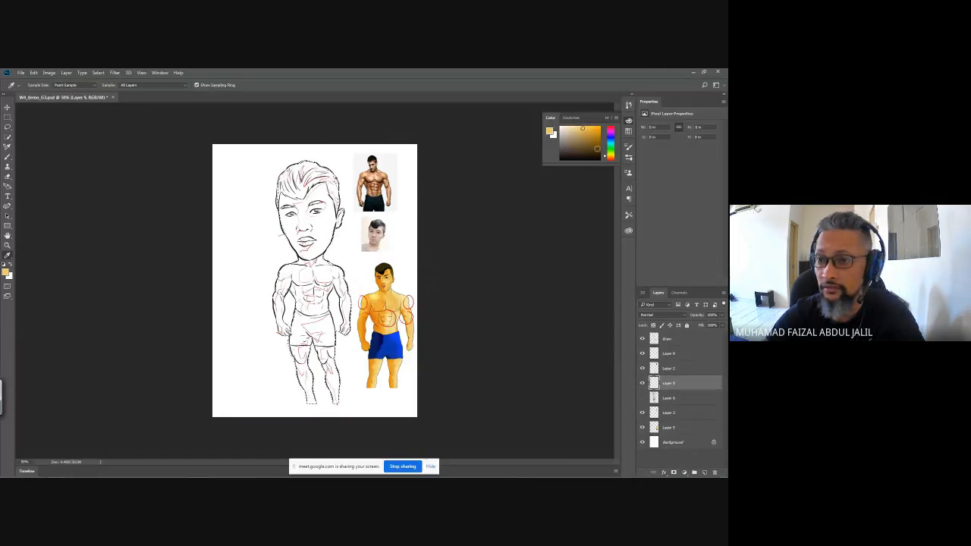
click(573, 126)
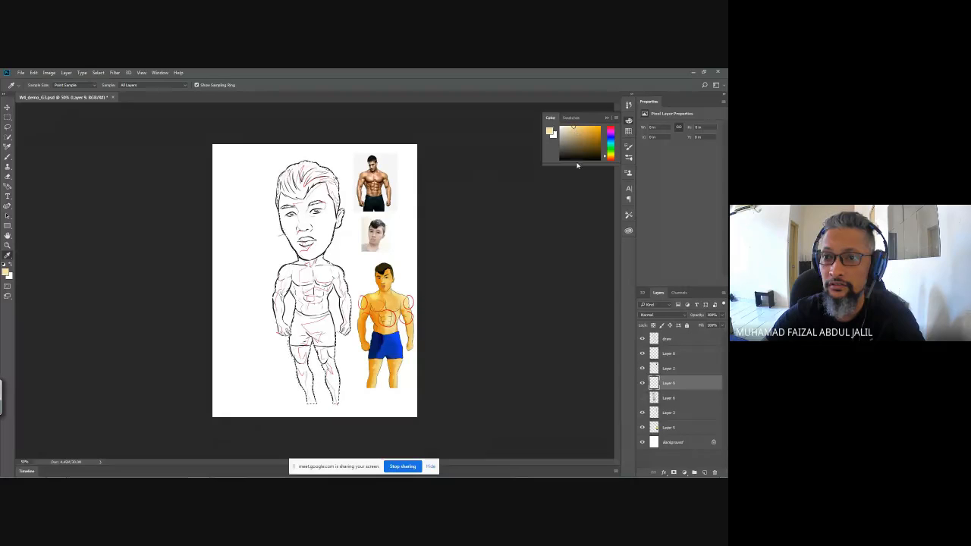
click(383, 234)
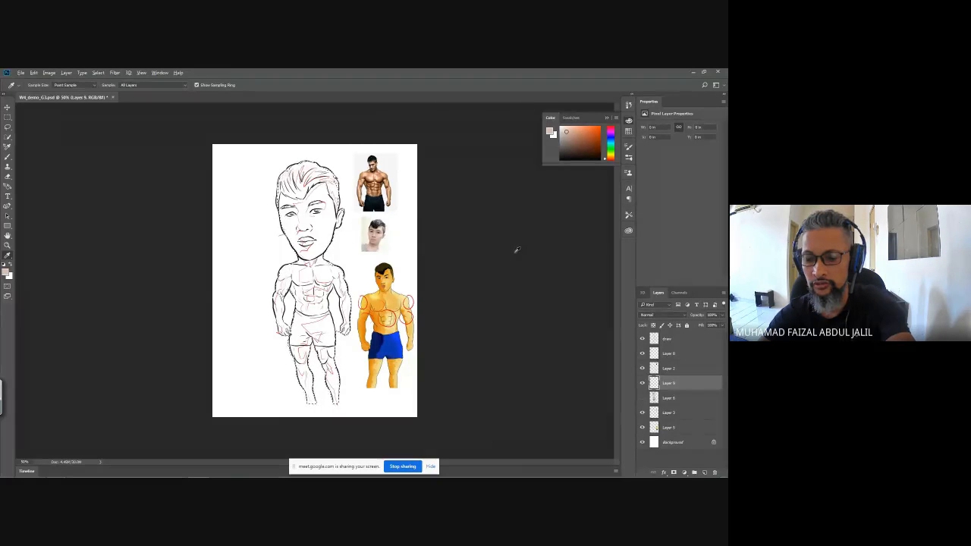
key(alt+BackSpace)
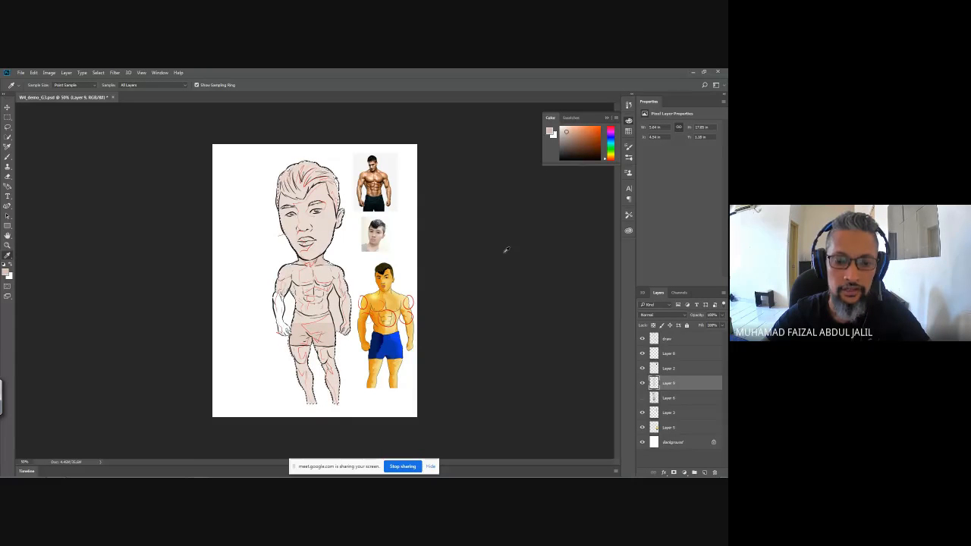
Erase the skin fill that spills past the line art between the arms and torso and around the shorts and legs
scroll(352, 330, up, 4)
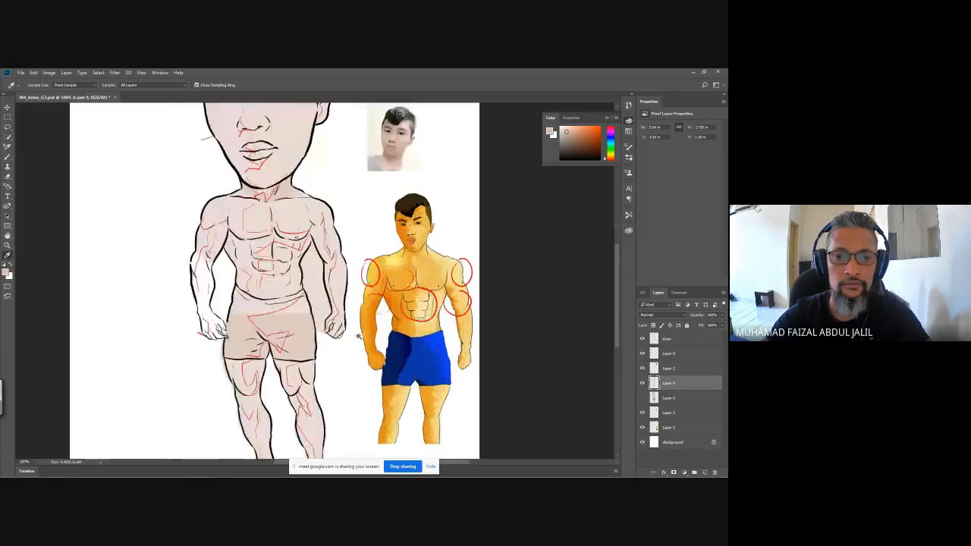
key(r)
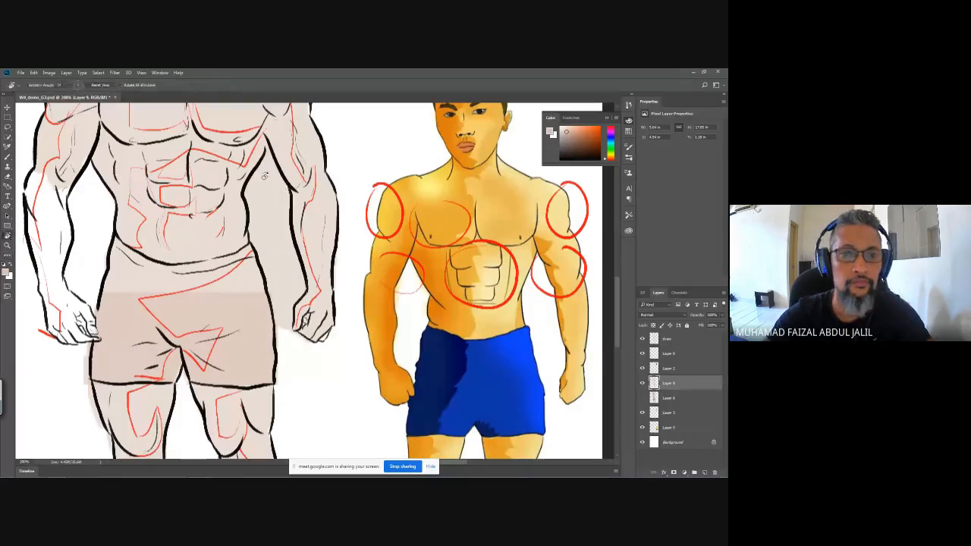
key(e)
mouse_move(268, 174)
mouse_down()
mouse_move(260, 243)
mouse_move(272, 189)
mouse_move(281, 199)
mouse_move(260, 178)
mouse_move(267, 159)
mouse_move(271, 166)
mouse_move(266, 151)
mouse_move(276, 254)
mouse_move(284, 219)
mouse_move(292, 258)
mouse_move(260, 245)
mouse_move(281, 339)
mouse_move(283, 278)
mouse_move(287, 308)
mouse_up()
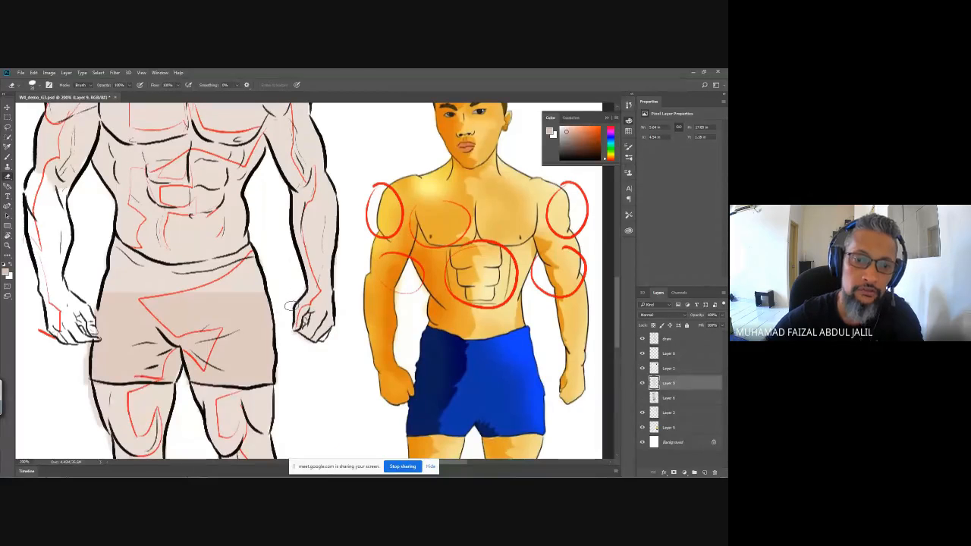
drag(79, 362, 144, 206)
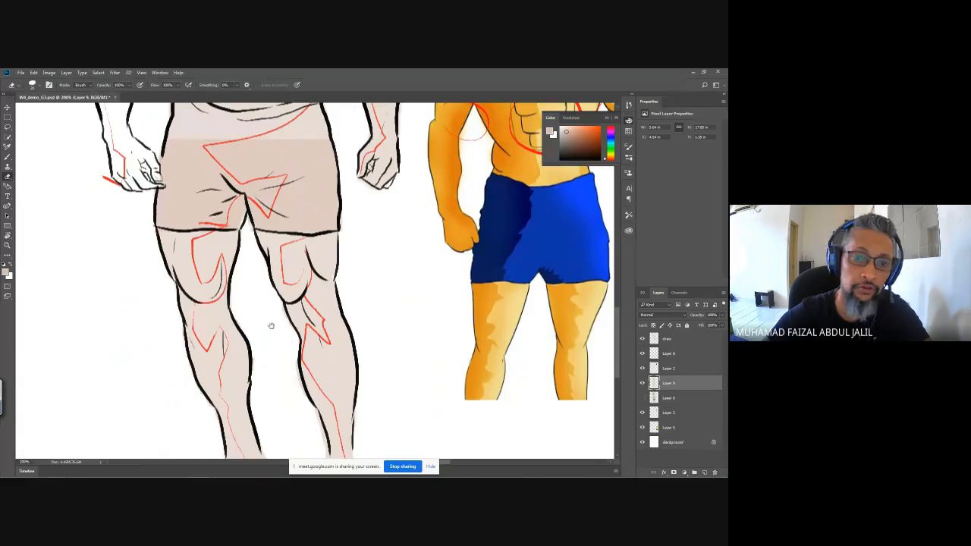
drag(271, 325, 252, 251)
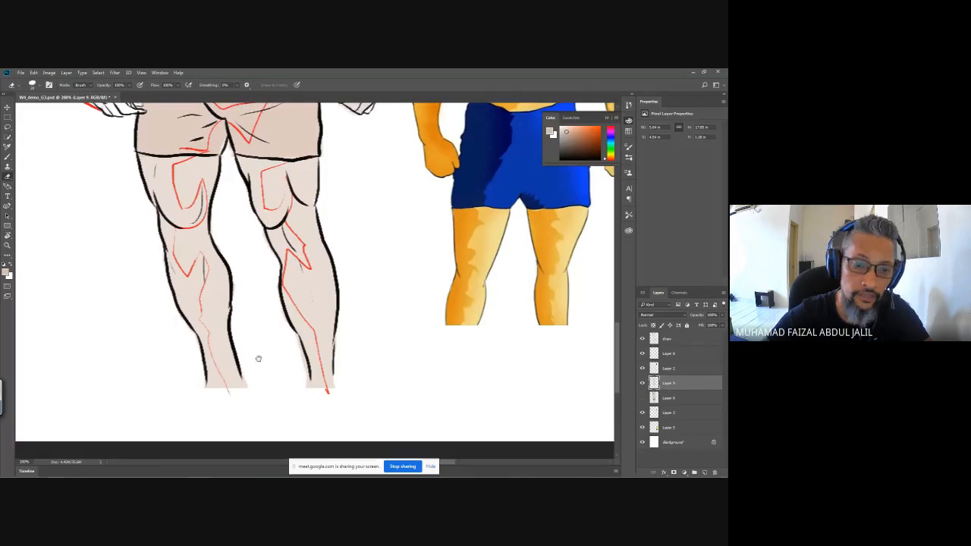
drag(231, 168, 273, 354)
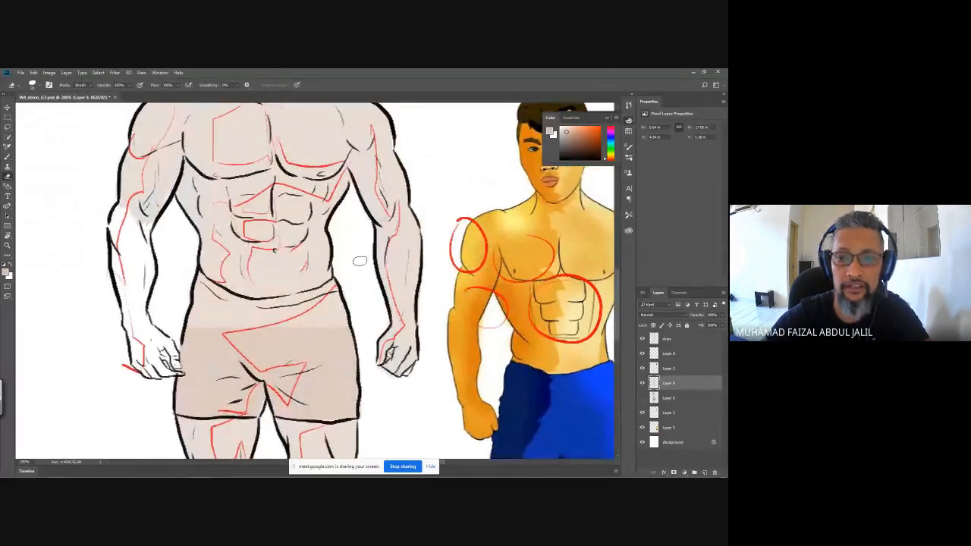
Inspect the skin fill around the torso and neck by toggling the fill layer's visibility
drag(319, 184, 353, 260)
mouse_move(321, 149)
mouse_down()
mouse_move(331, 339)
mouse_move(332, 143)
mouse_up()
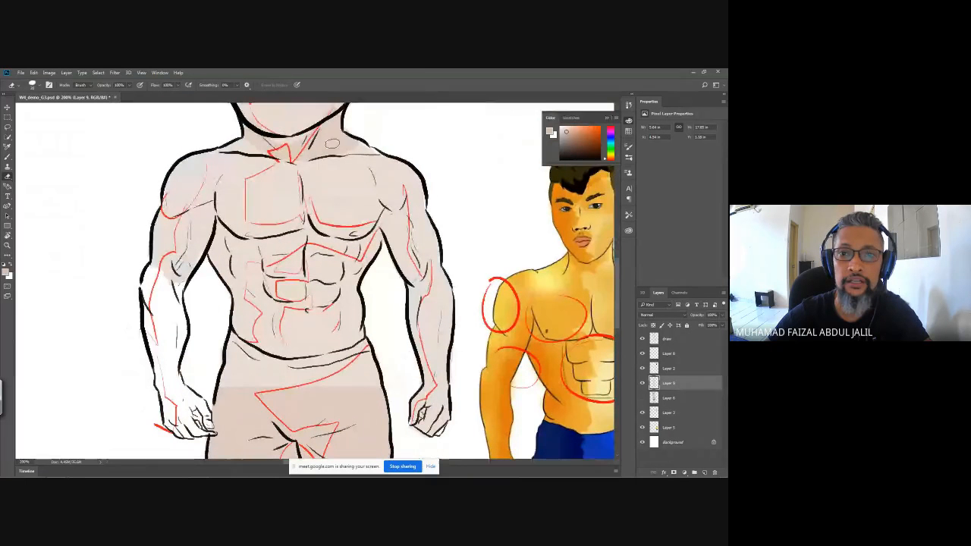
click(642, 382)
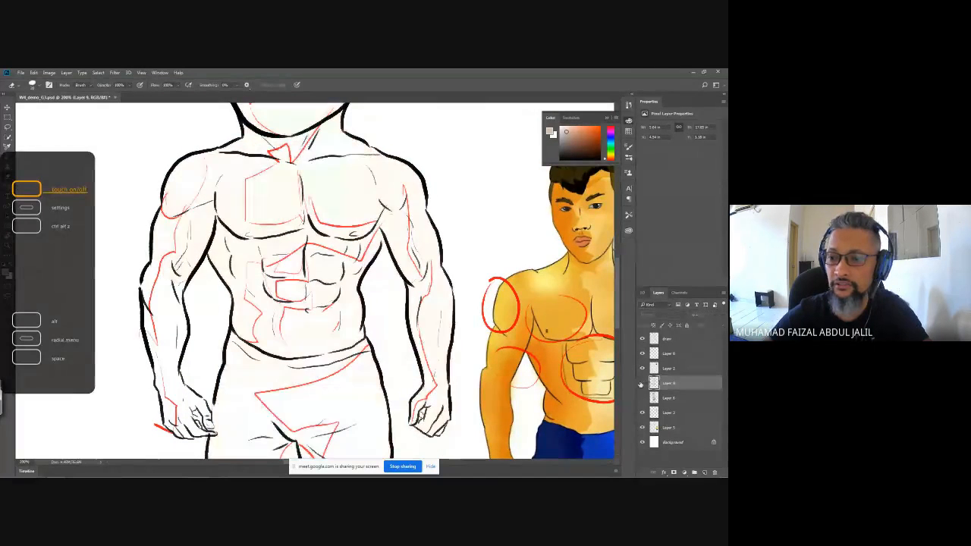
click(642, 383)
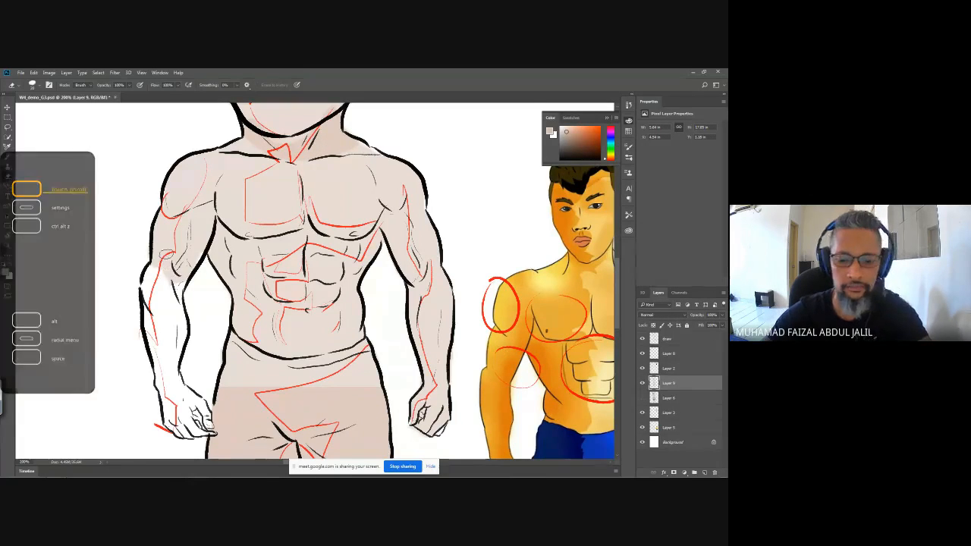
Sample the skin fill's colour and paint it over the unfilled forearm and hand up to the line art
key(i)
click(177, 199)
key(b)
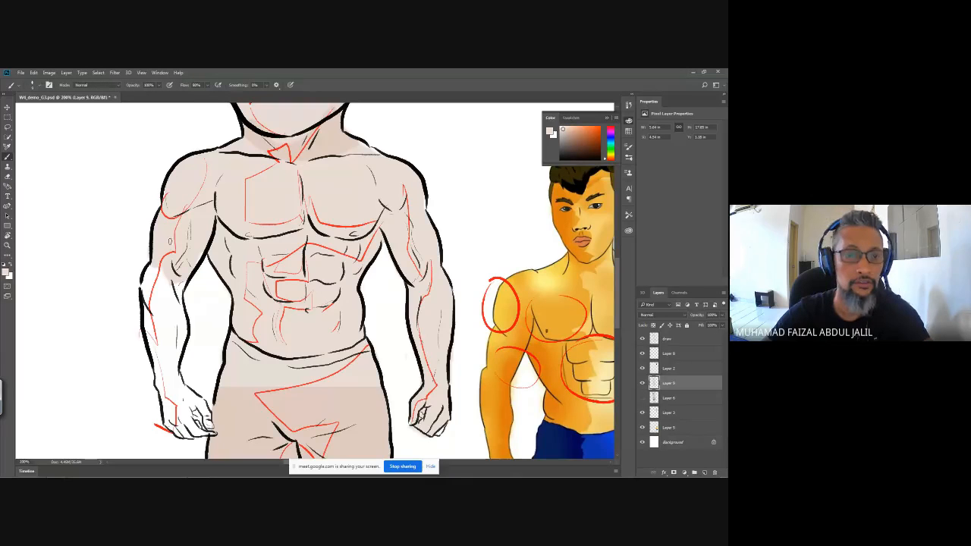
mouse_move(172, 286)
mouse_down()
mouse_move(164, 329)
mouse_move(151, 278)
mouse_move(176, 287)
mouse_up()
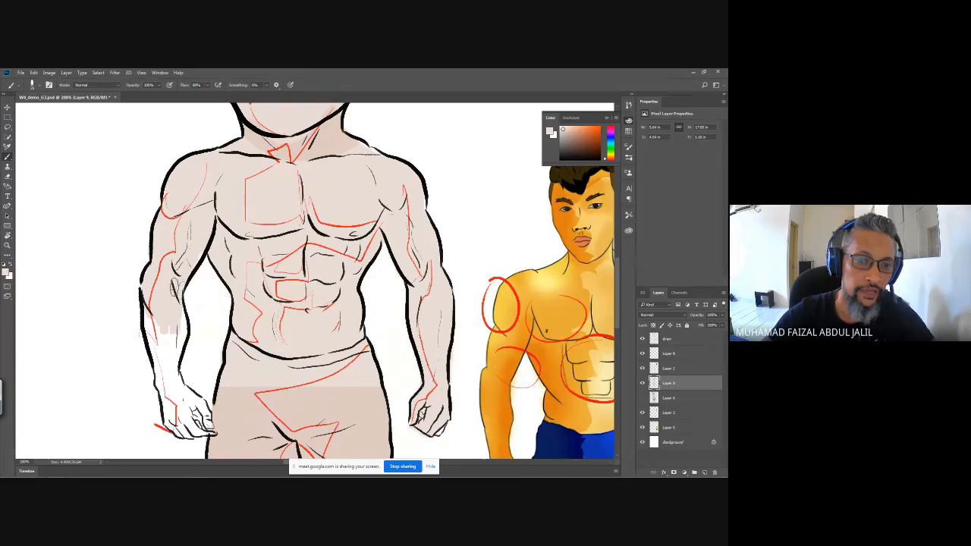
mouse_move(304, 135)
mouse_down()
mouse_move(286, 121)
mouse_move(254, 128)
mouse_move(284, 179)
mouse_move(308, 175)
mouse_up()
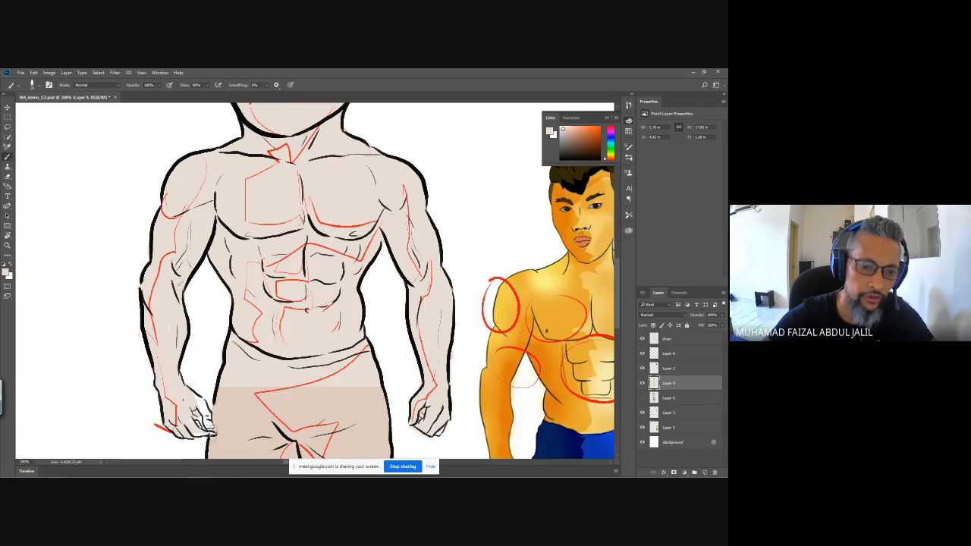
drag(198, 403, 210, 419)
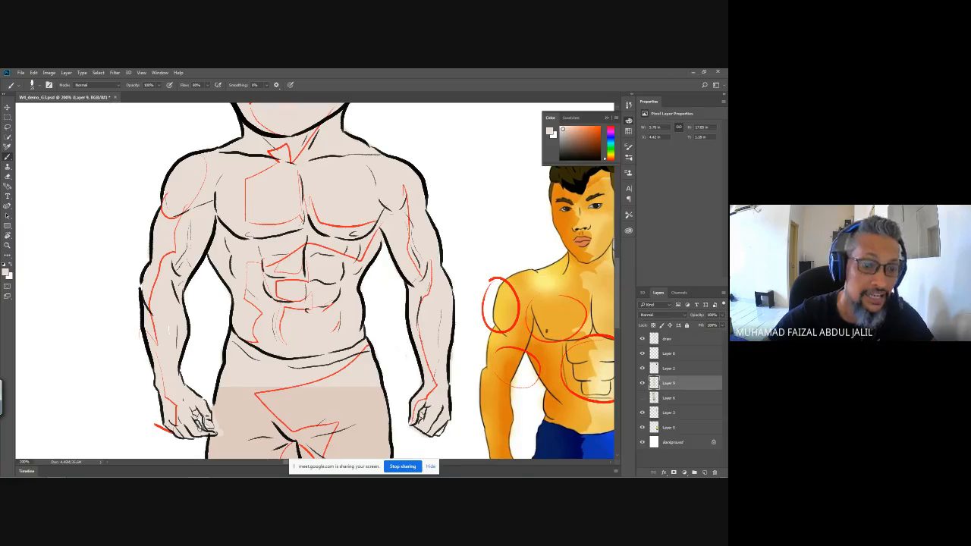
Paint over the darker shorts area with the same skin tone so the base colour is uniform
scroll(329, 248, down, 3)
drag(329, 248, 324, 239)
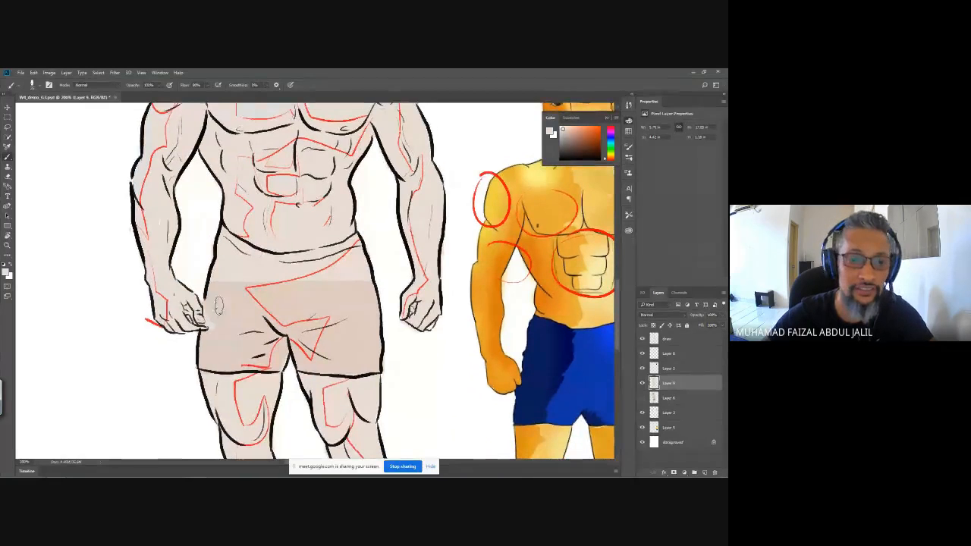
mouse_move(219, 306)
mouse_down()
mouse_move(202, 366)
mouse_move(230, 274)
mouse_move(239, 269)
mouse_move(226, 347)
mouse_move(263, 309)
mouse_move(253, 270)
mouse_move(233, 371)
mouse_move(242, 320)
mouse_move(276, 259)
mouse_move(285, 269)
mouse_move(279, 352)
mouse_move(293, 298)
mouse_move(305, 353)
mouse_move(298, 345)
mouse_move(314, 278)
mouse_move(334, 290)
mouse_move(360, 366)
mouse_up()
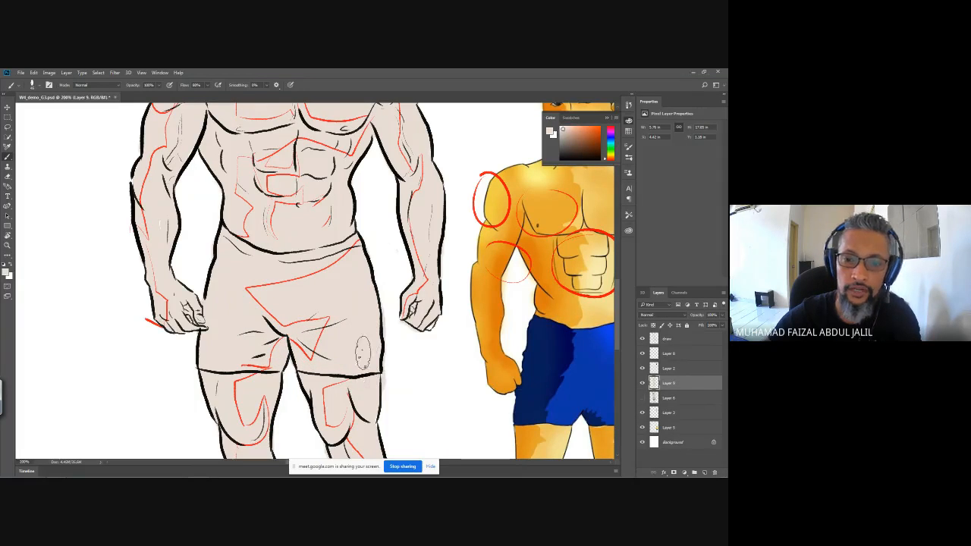
Tidy the skin fill along the shorts and legs, erasing spill outside the outline and painting the remaining gaps inside it
key(e)
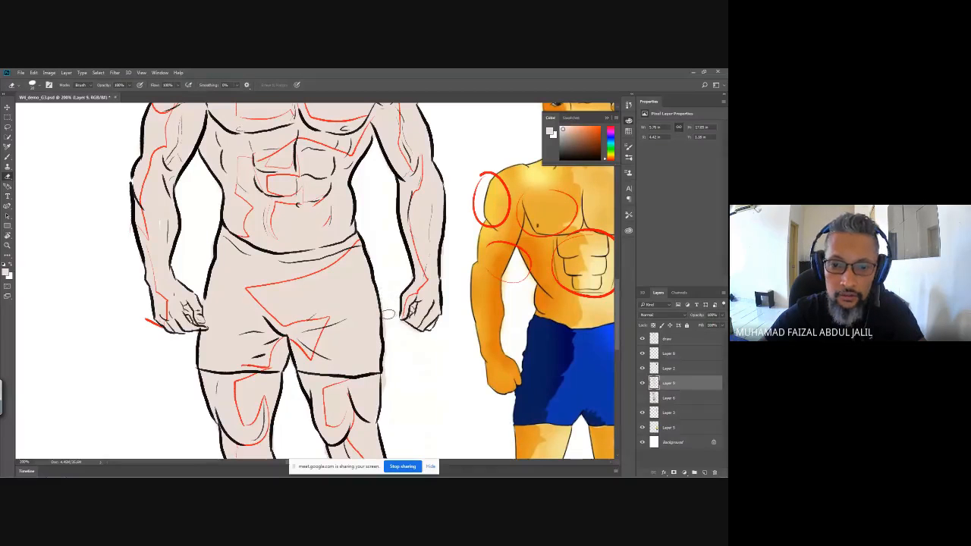
mouse_move(388, 308)
mouse_down()
mouse_move(387, 389)
mouse_move(391, 239)
mouse_up()
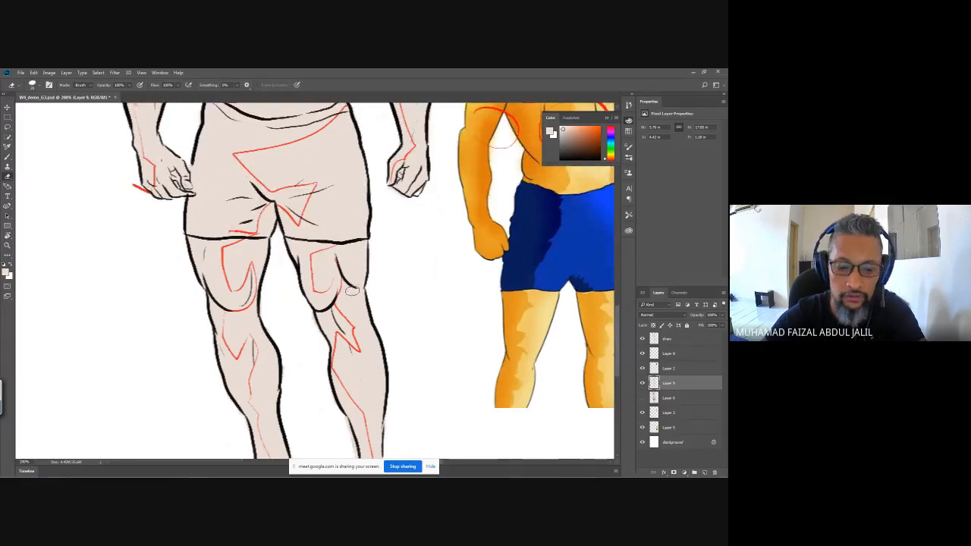
mouse_move(351, 291)
mouse_down()
mouse_move(353, 271)
mouse_move(357, 294)
mouse_up()
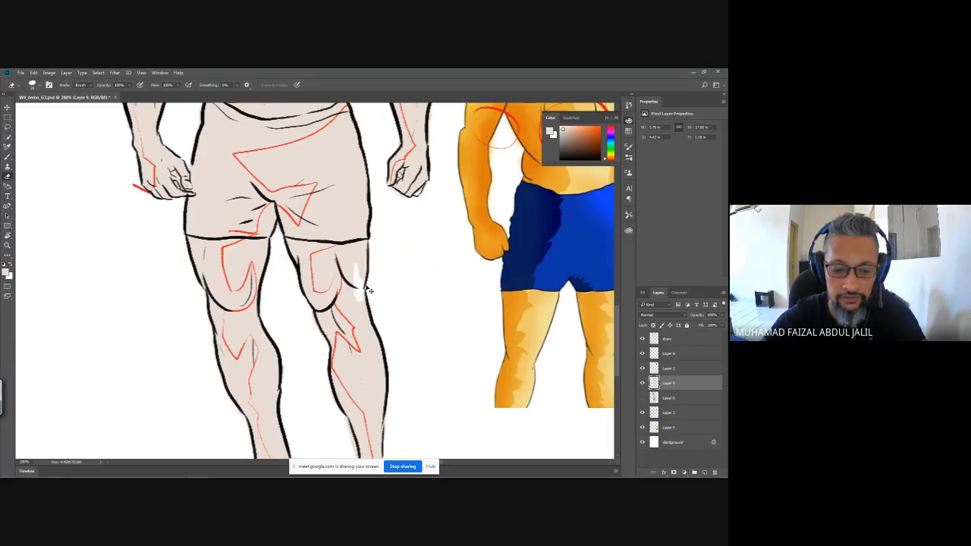
key(b)
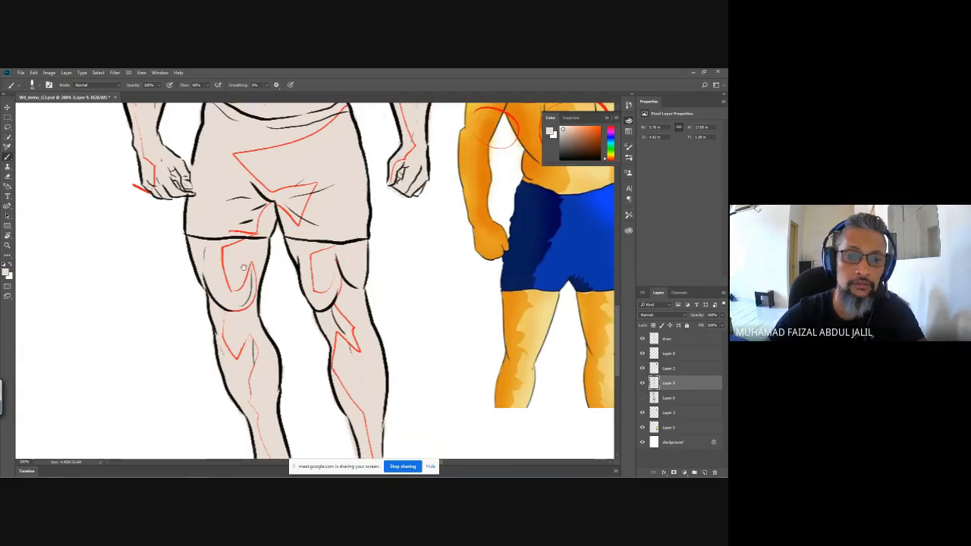
mouse_move(249, 269)
mouse_down()
mouse_move(249, 143)
mouse_move(249, 294)
mouse_move(235, 255)
mouse_up()
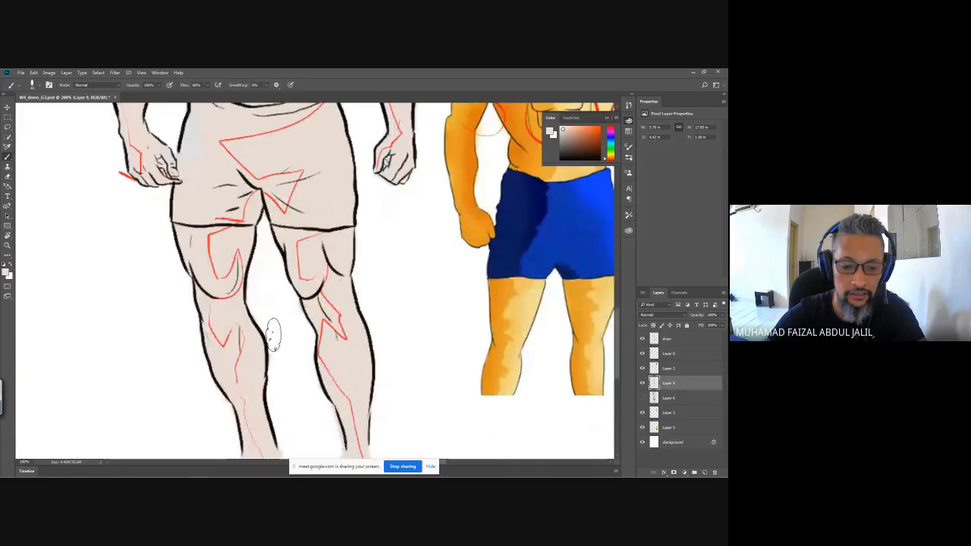
key(e)
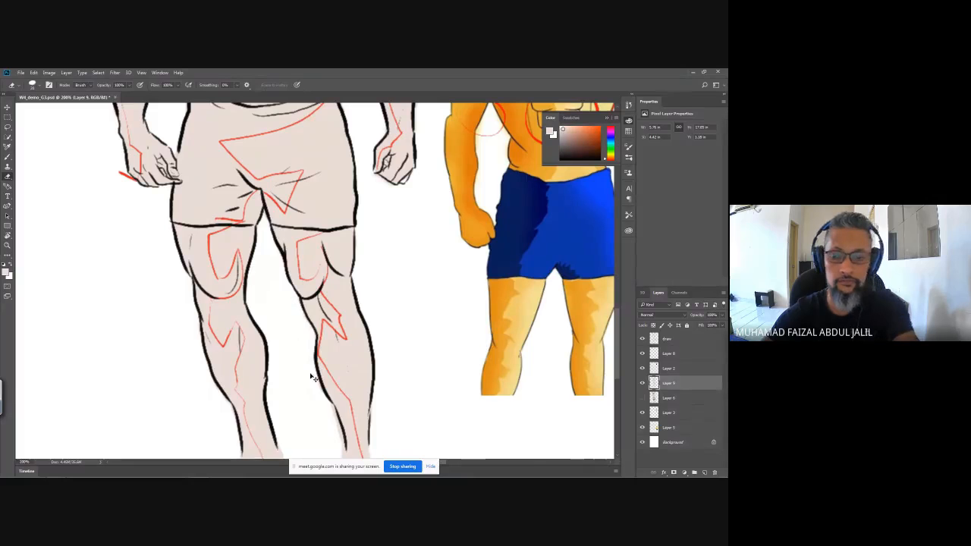
Hide the red shadow-boundary layer and paint skin tone into the gaps at the side edge of the hair
scroll(313, 381, down, 3)
scroll(339, 190, up, 3)
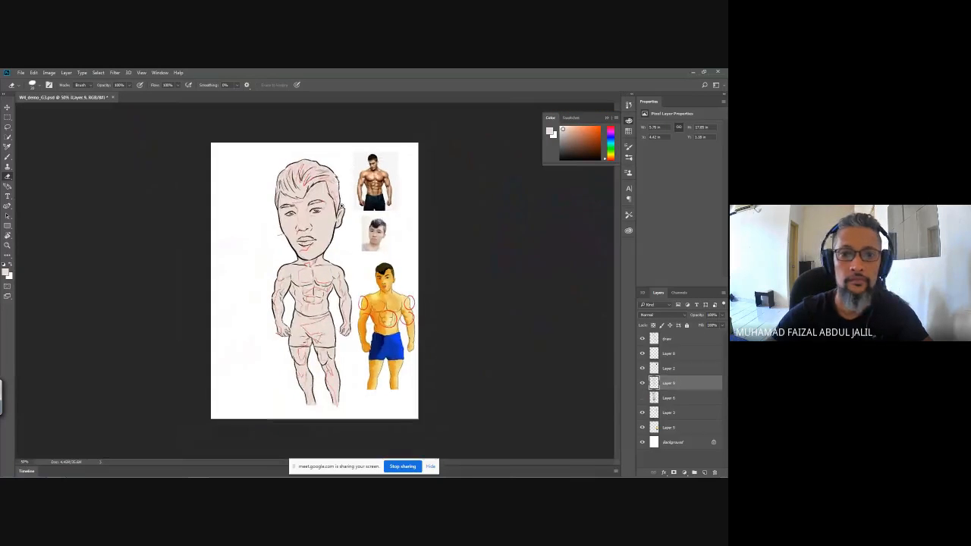
drag(333, 188, 357, 255)
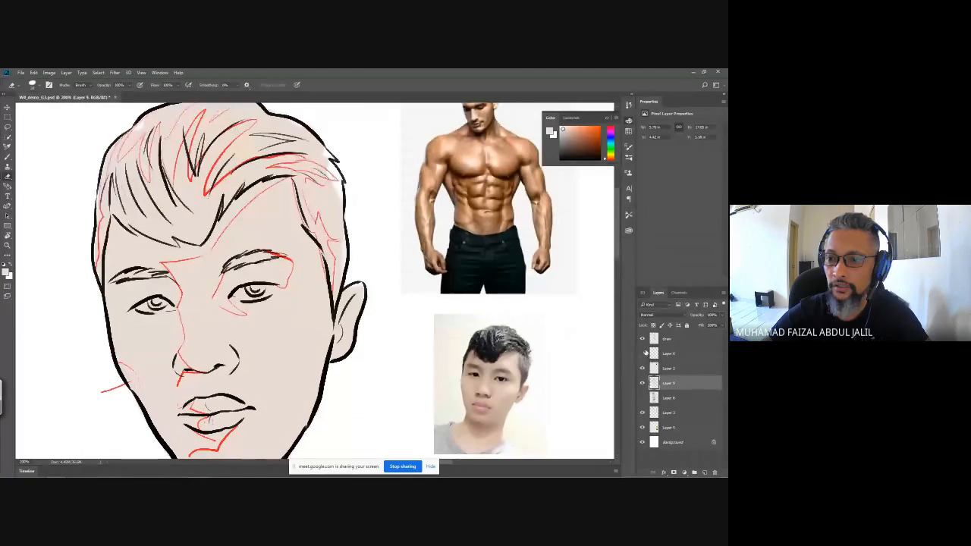
click(643, 354)
key(b)
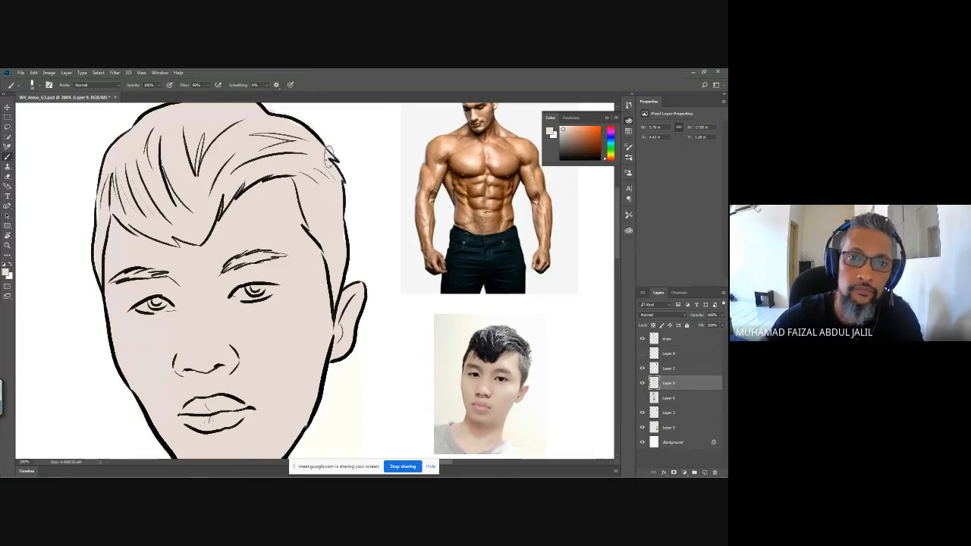
Clean up the skin fill along the hair outline, erasing spill outside the line art and painting over gaps inside it
key(e)
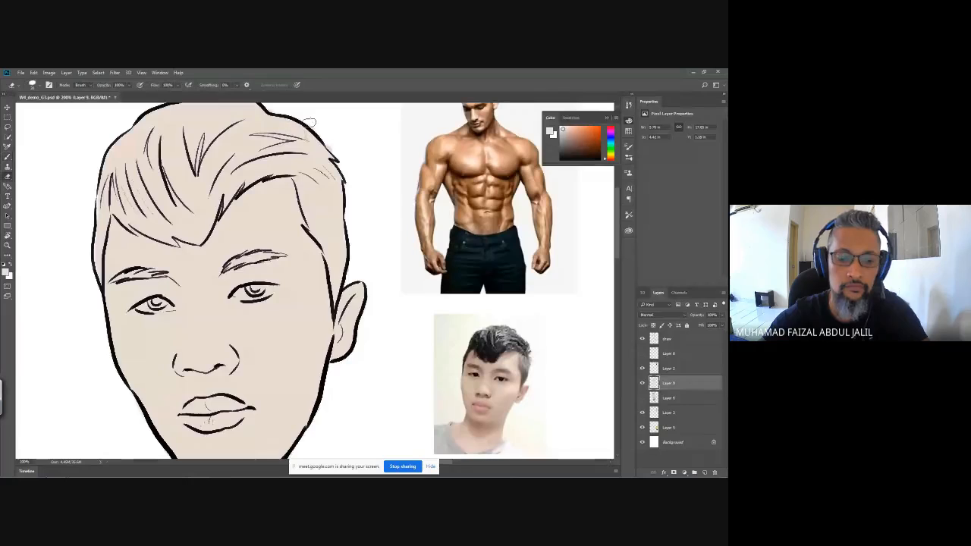
scroll(292, 131, up, 2)
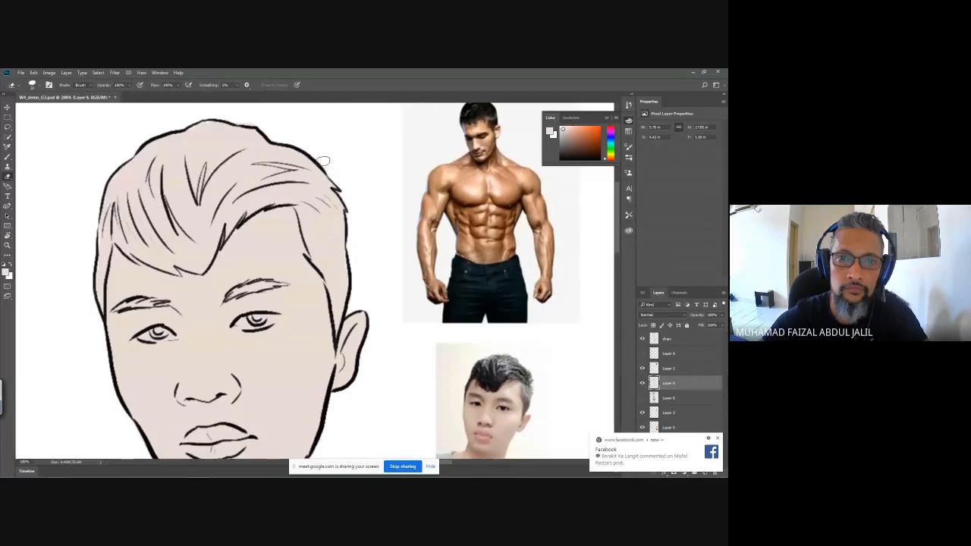
key(b)
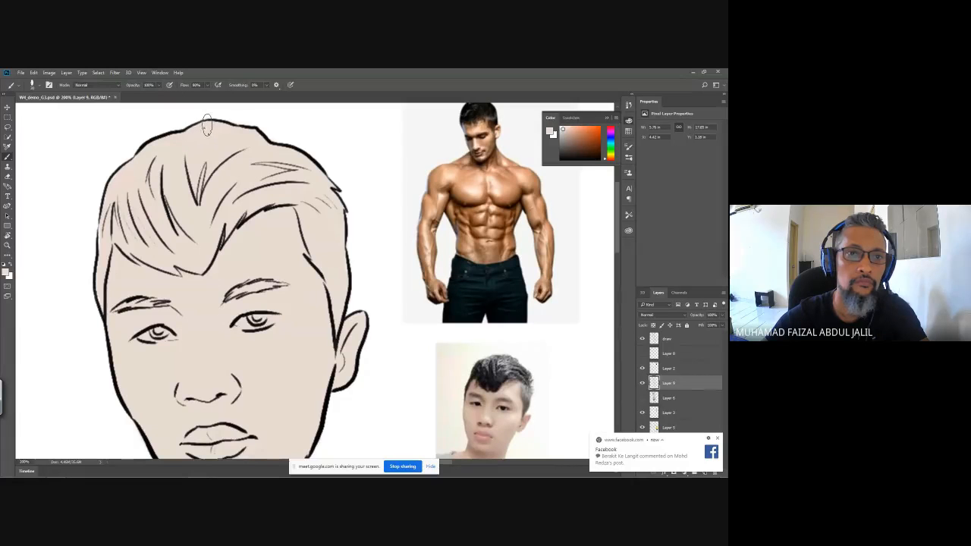
drag(277, 233, 248, 158)
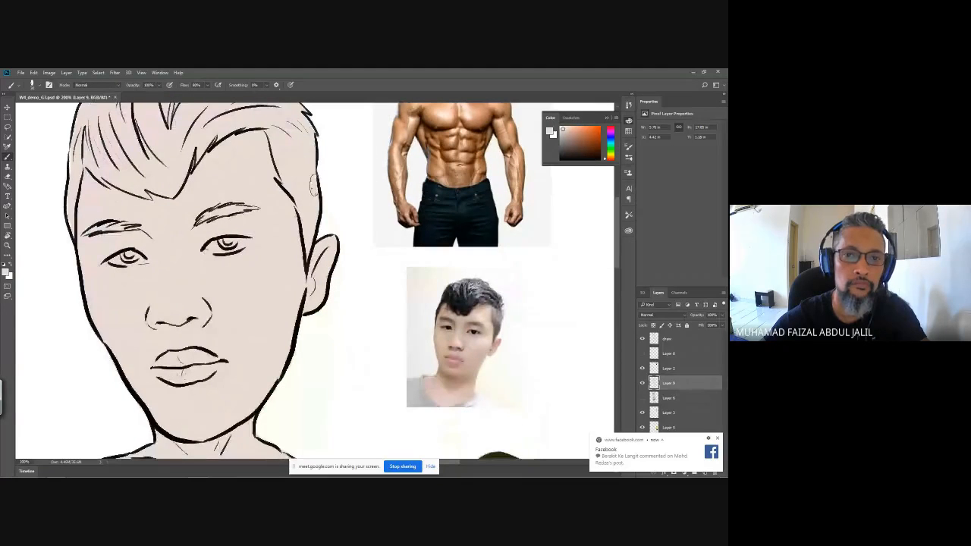
key(ctrl+minus)
key(ctrl+minus)
key(ctrl+minus)
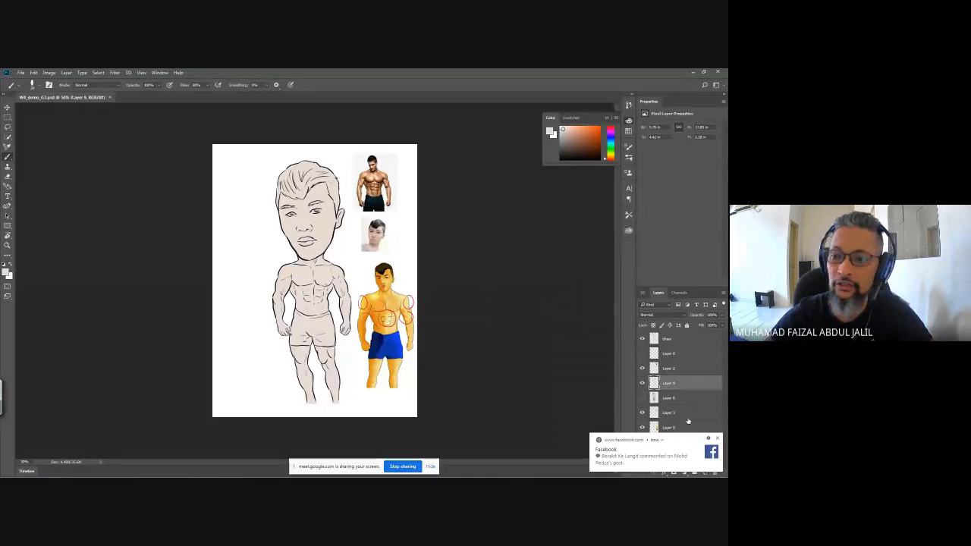
Select the area of the skin fill on Layer 9 and refill it with a light skin tone sampled from the portrait photo's face
click(716, 438)
ctrl+click(654, 383)
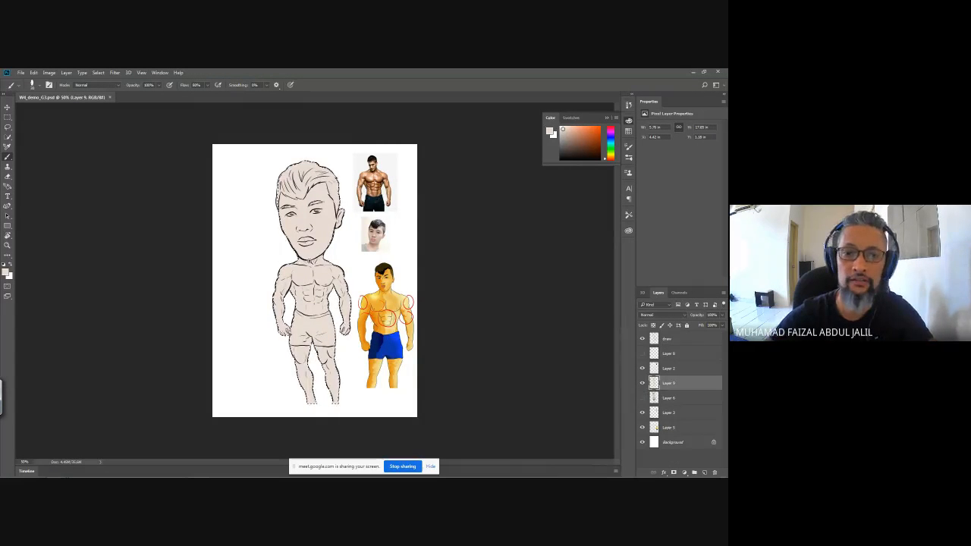
scroll(301, 223, up, 3)
drag(304, 224, 273, 311)
key(i)
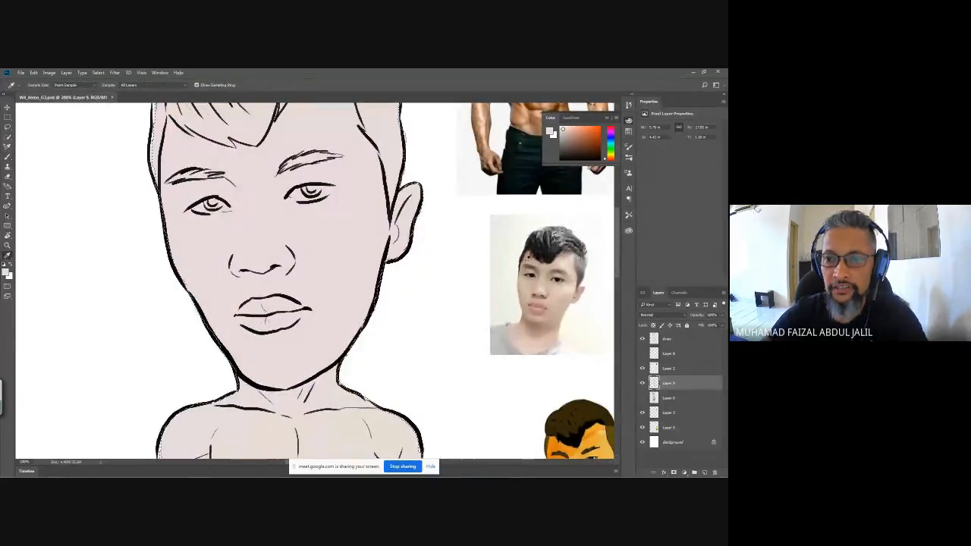
click(526, 261)
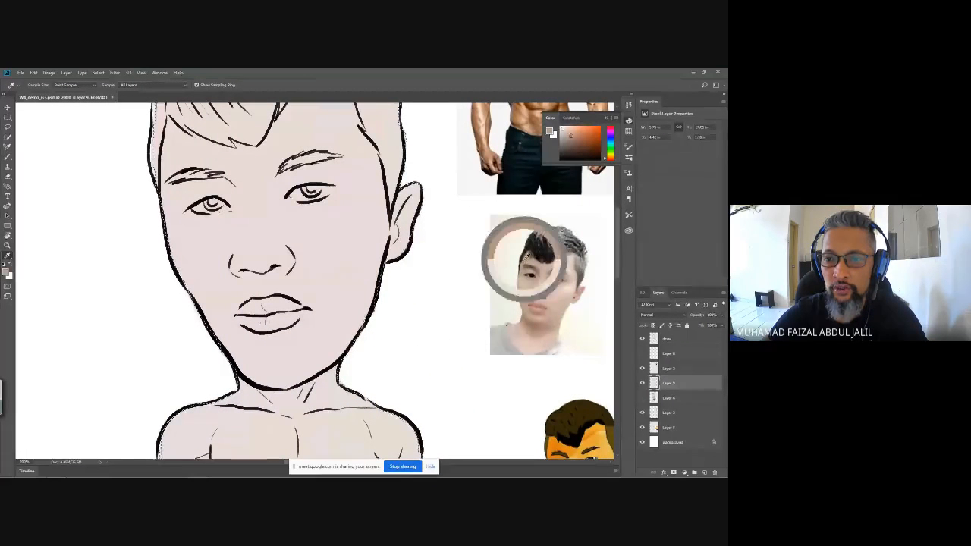
click(567, 288)
click(570, 283)
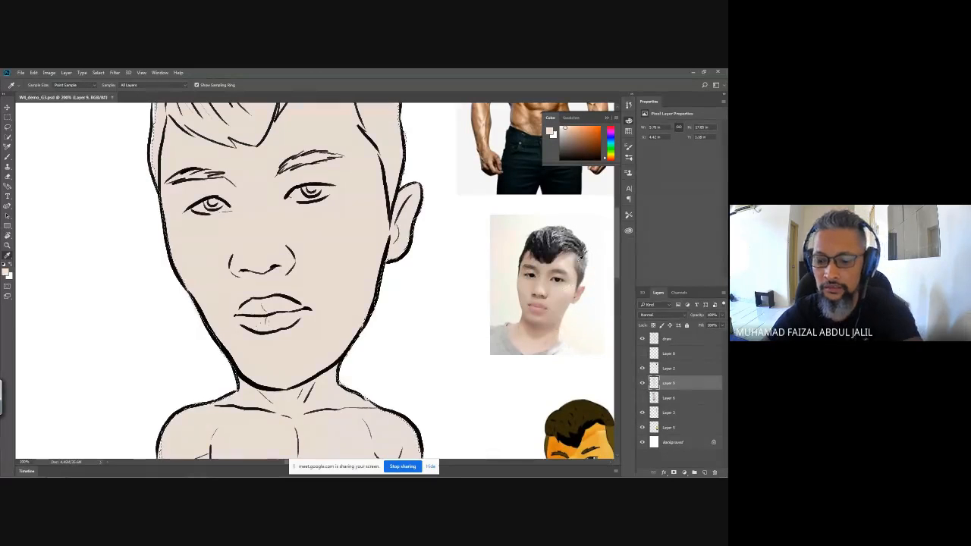
click(572, 284)
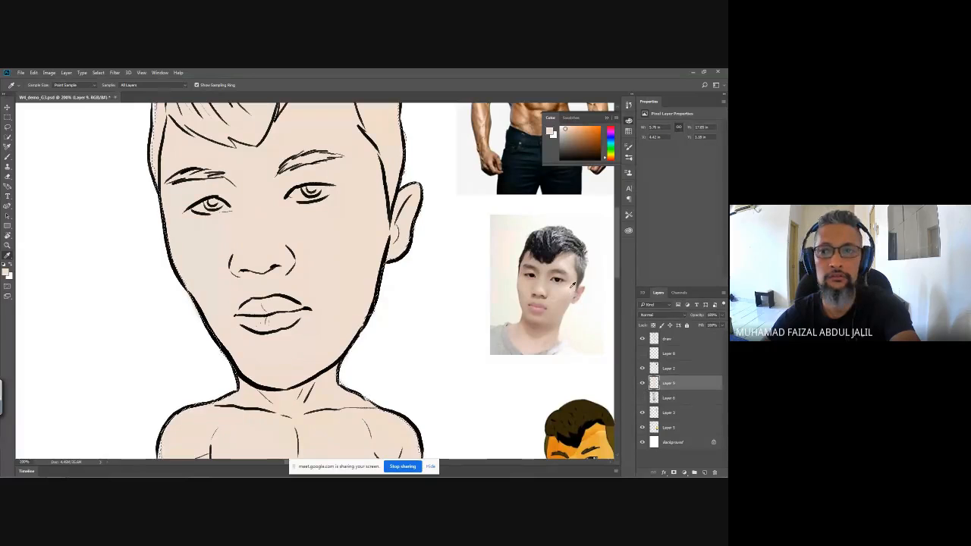
Sample a darker shadow tone at the portrait's hairline and choose the Soft Round brush with its flow greatly reduced
click(530, 257)
key(v)
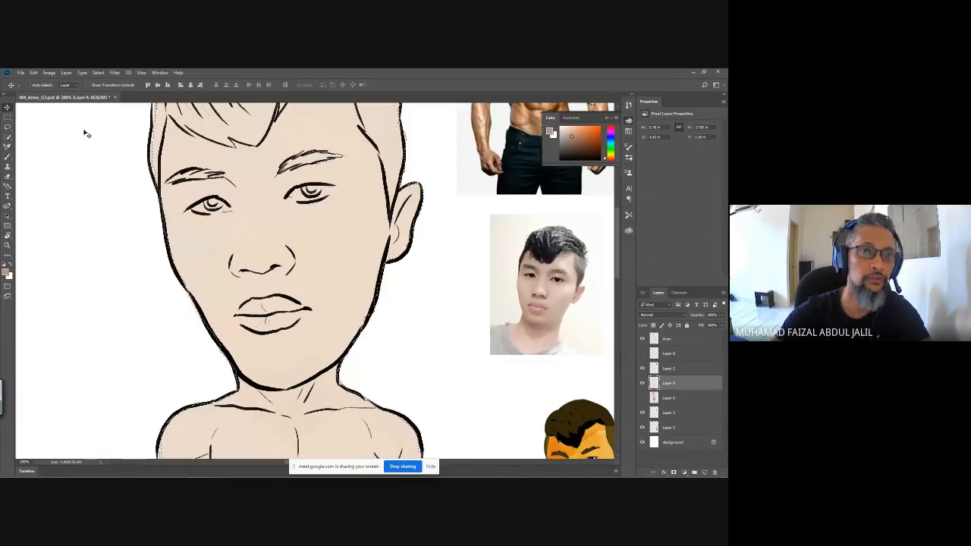
key(b)
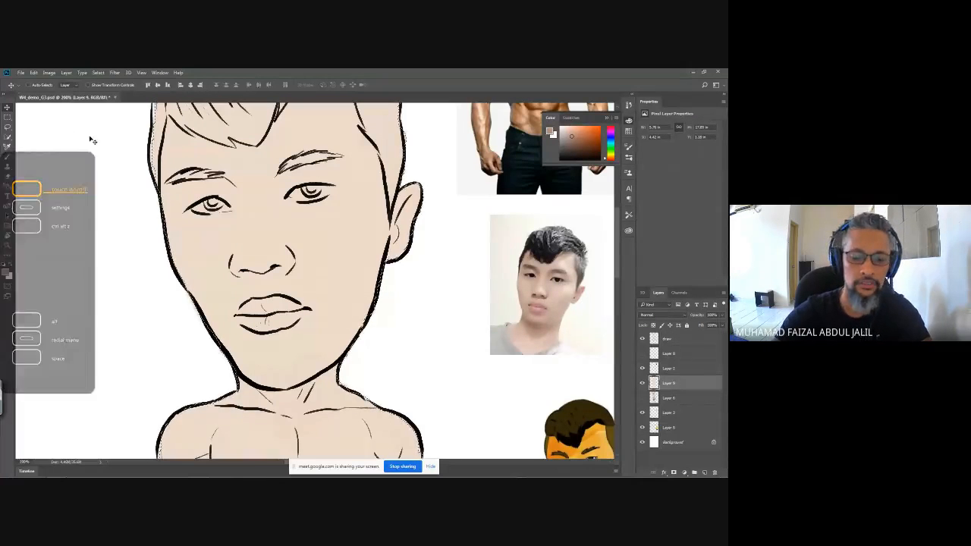
click(40, 85)
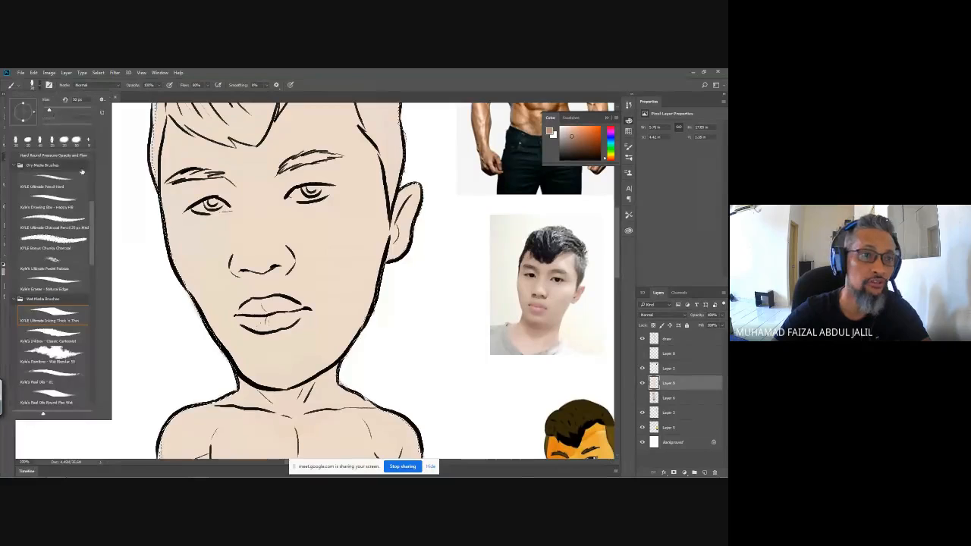
drag(89, 225, 88, 170)
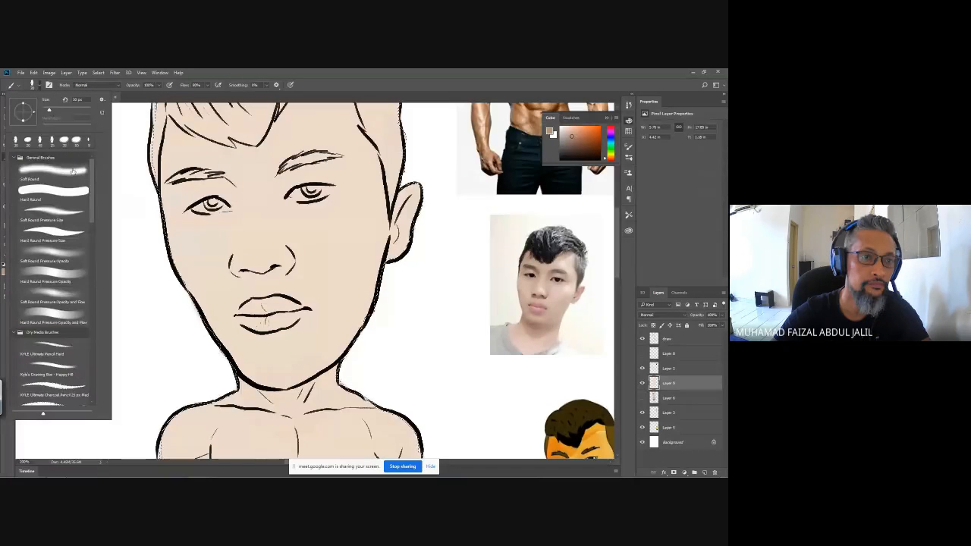
click(76, 172)
click(208, 86)
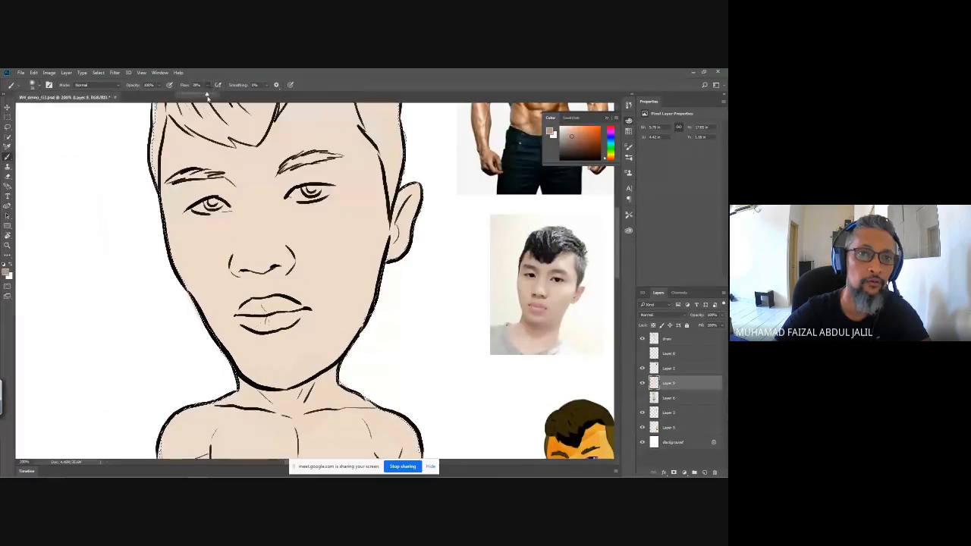
drag(208, 97, 191, 99)
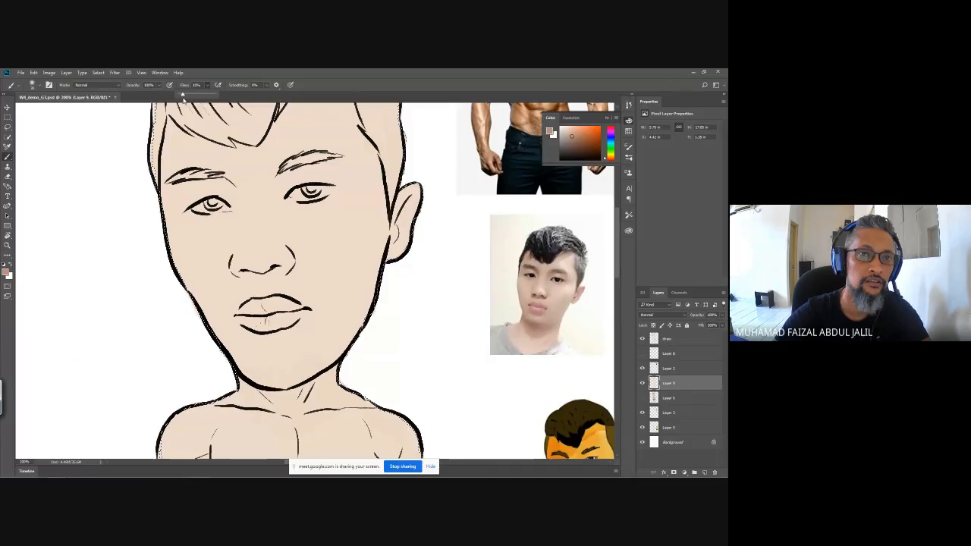
Undo the test stroke on the skin fill, add a new layer above it and softly shade the forehead, shadow-side cheek and chin
drag(284, 141, 262, 172)
key(ctrl+z)
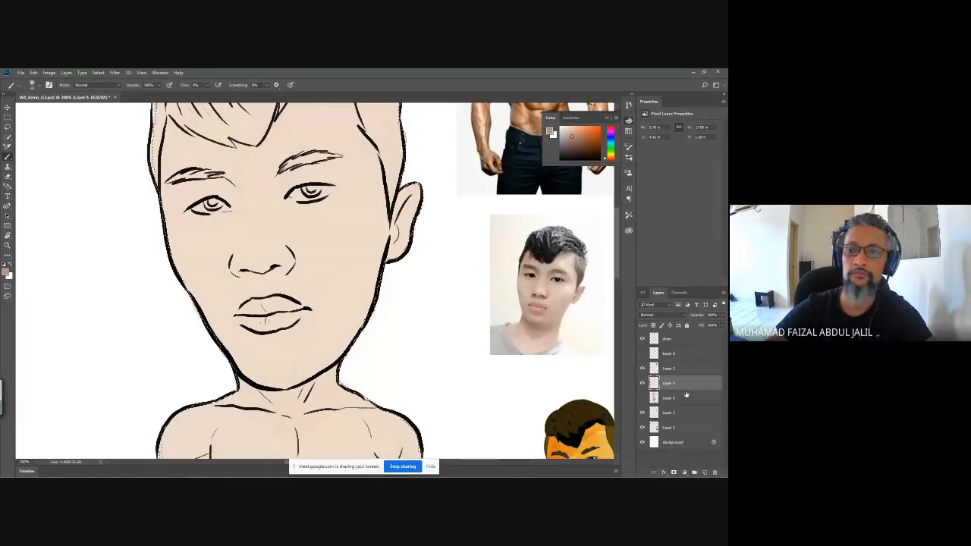
click(705, 471)
scroll(297, 159, up, 3)
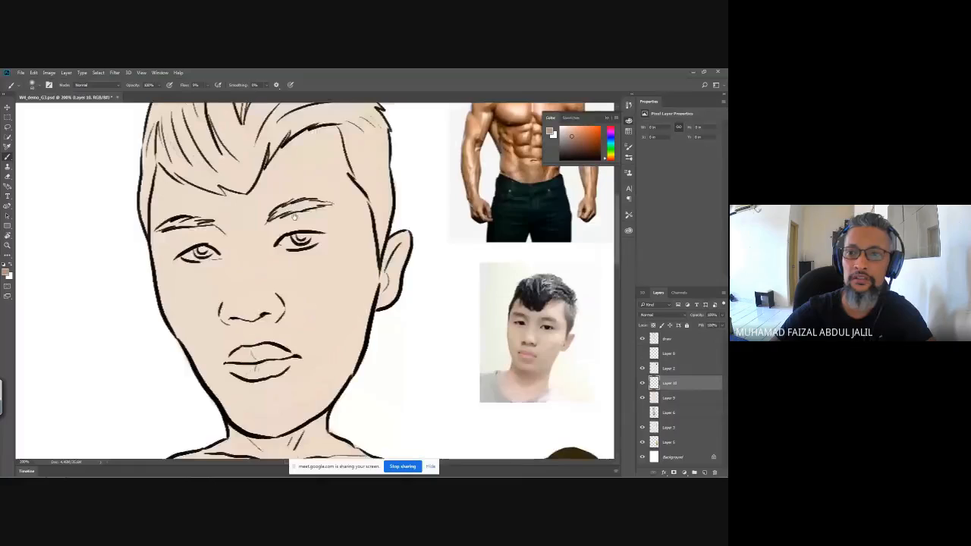
mouse_move(309, 179)
mouse_down()
mouse_move(245, 256)
mouse_move(240, 231)
mouse_move(255, 226)
mouse_move(219, 237)
mouse_move(174, 218)
mouse_up()
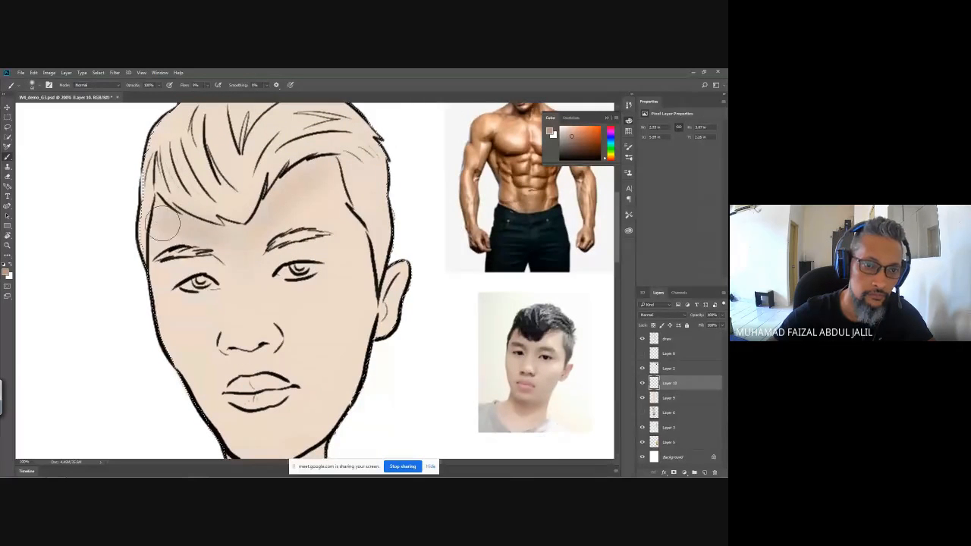
scroll(226, 349, down, 3)
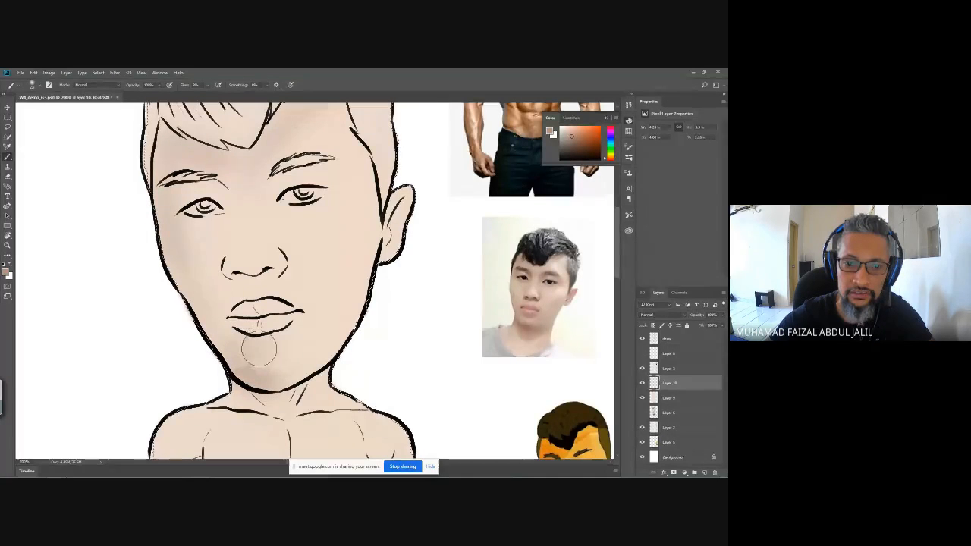
Toggle the visibility of the reference, shading and skin layers to compare the face with and without its shading
click(687, 399)
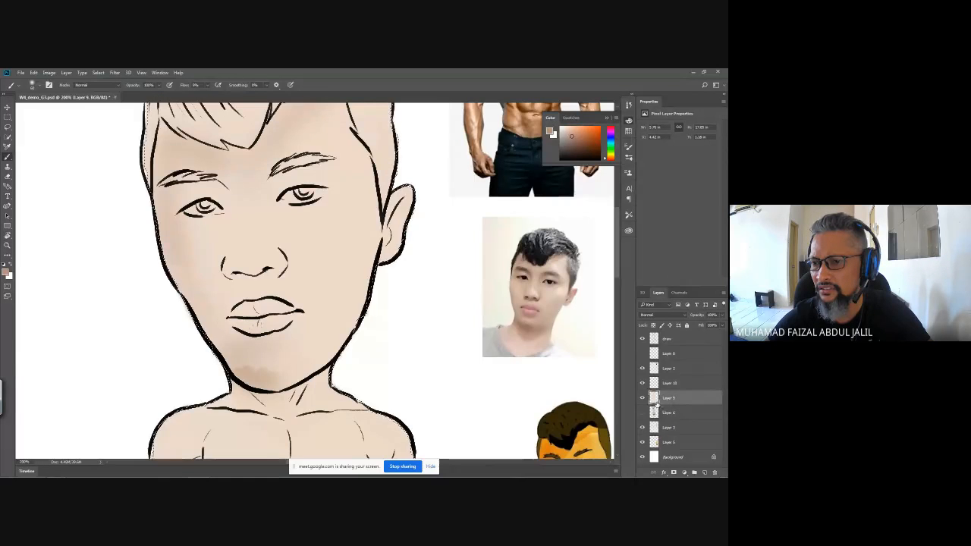
click(642, 368)
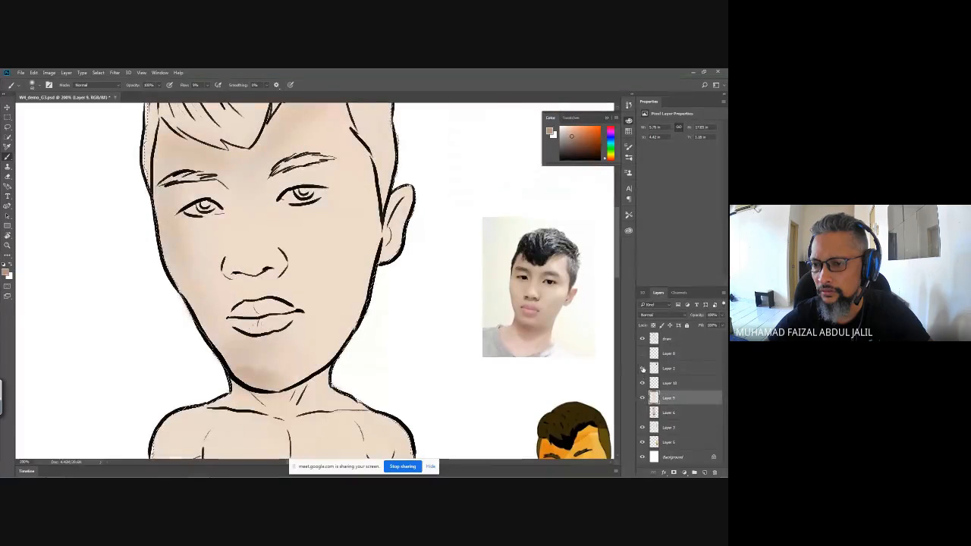
click(642, 368)
click(642, 384)
click(642, 383)
click(642, 383)
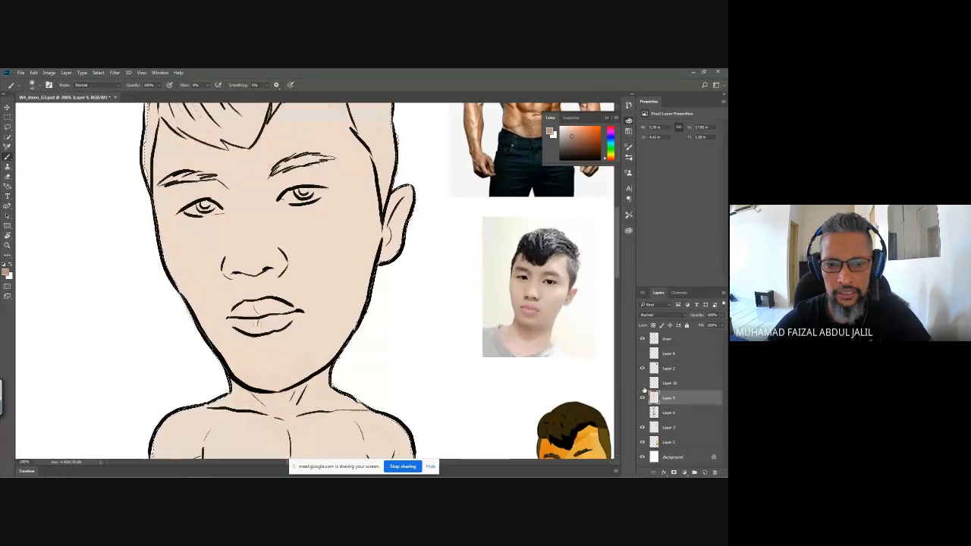
click(642, 384)
click(642, 398)
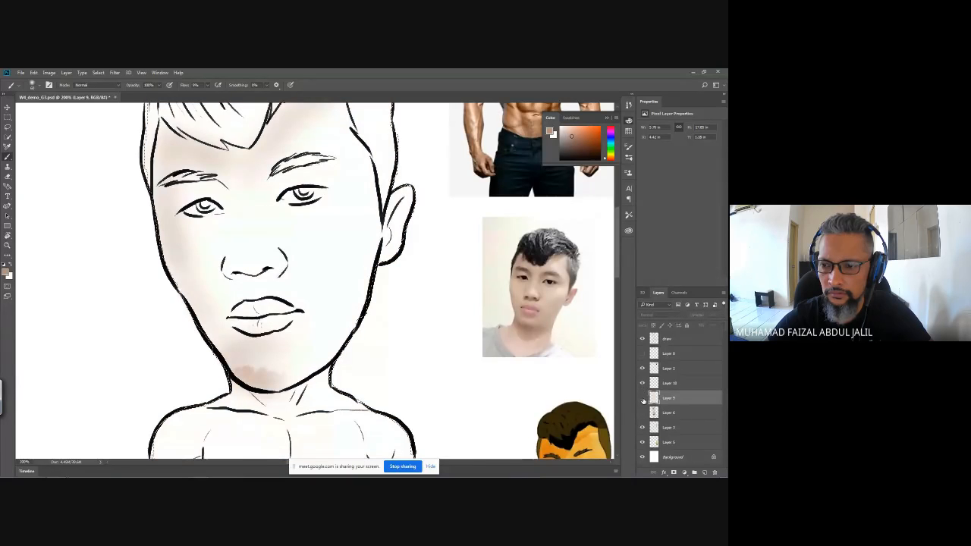
click(642, 398)
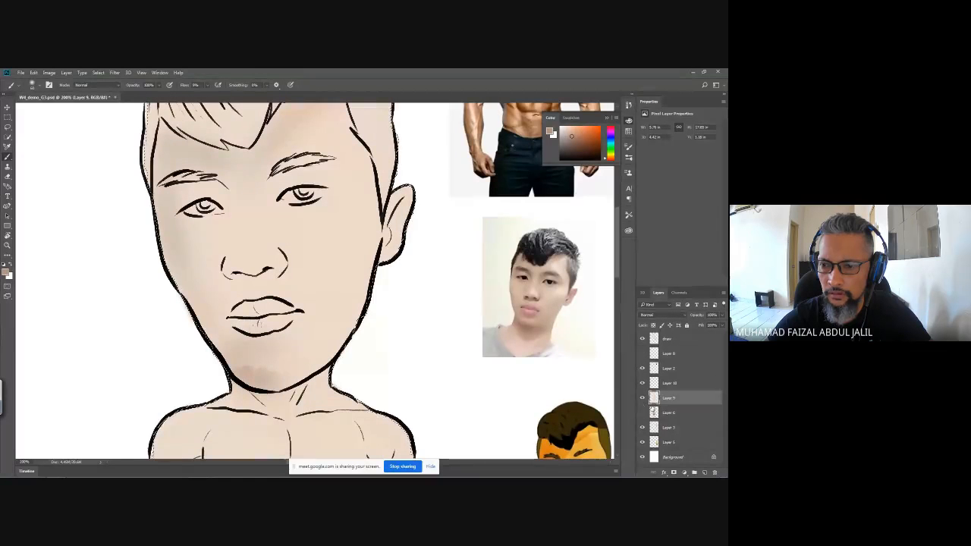
key(i)
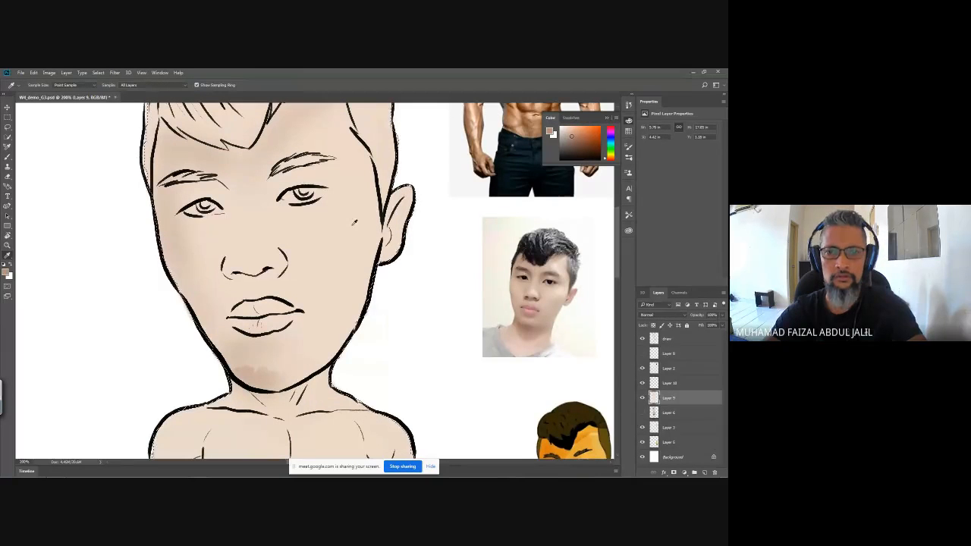
click(264, 373)
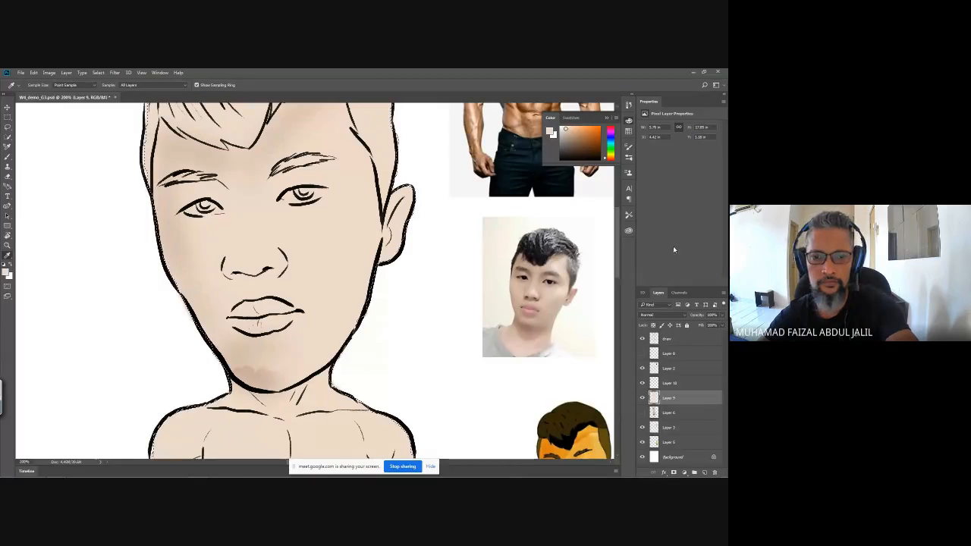
click(642, 383)
click(641, 383)
click(642, 383)
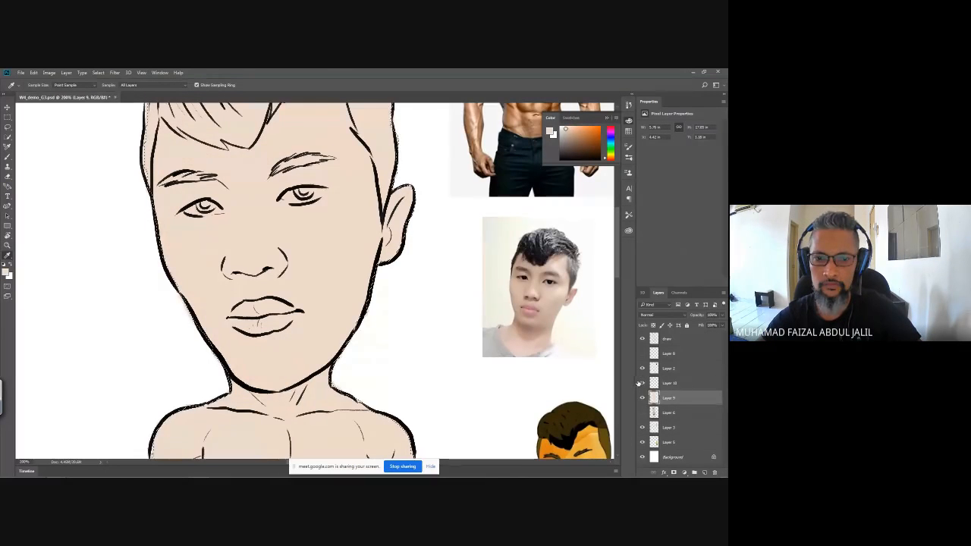
click(642, 383)
Clear the trial face shading from Layer 10, keeping the layer ready for painting
click(667, 383)
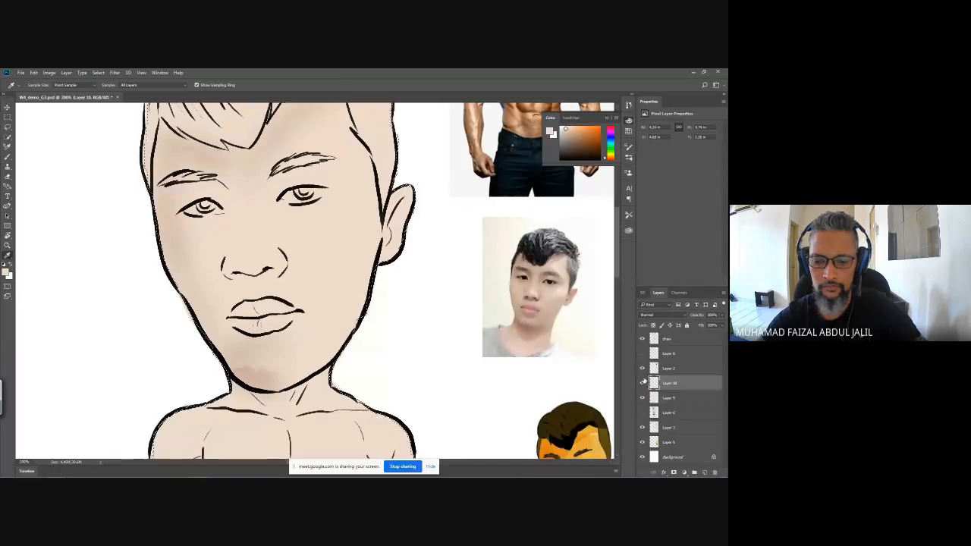
key(Delete)
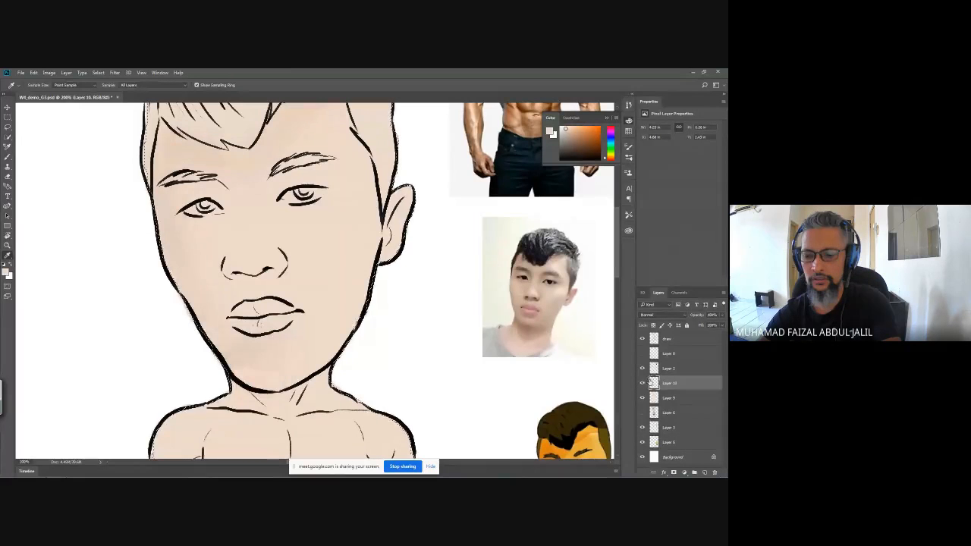
key(b)
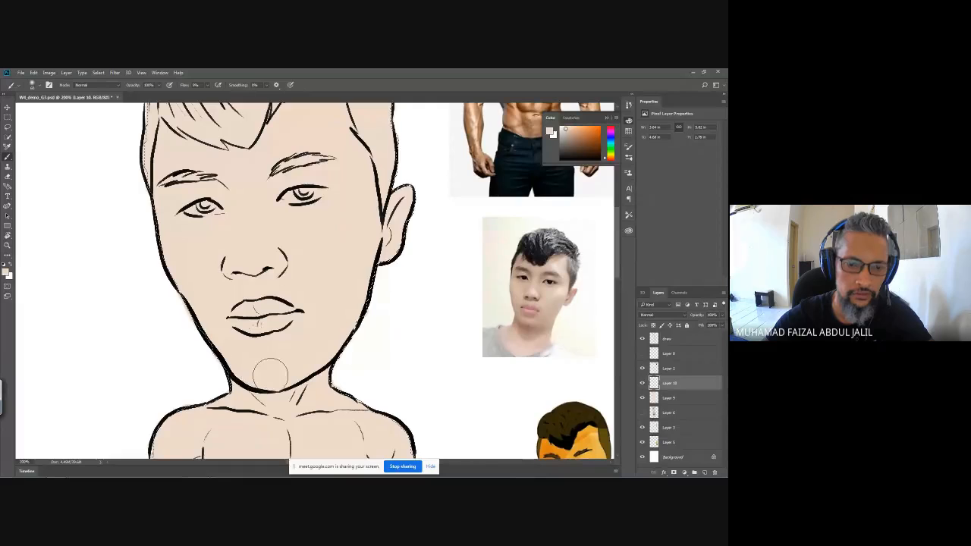
Resample the shadow tone from the portrait's forehead at the hairline and paint soft shading along the caricature's chin and lower jaw
key(i)
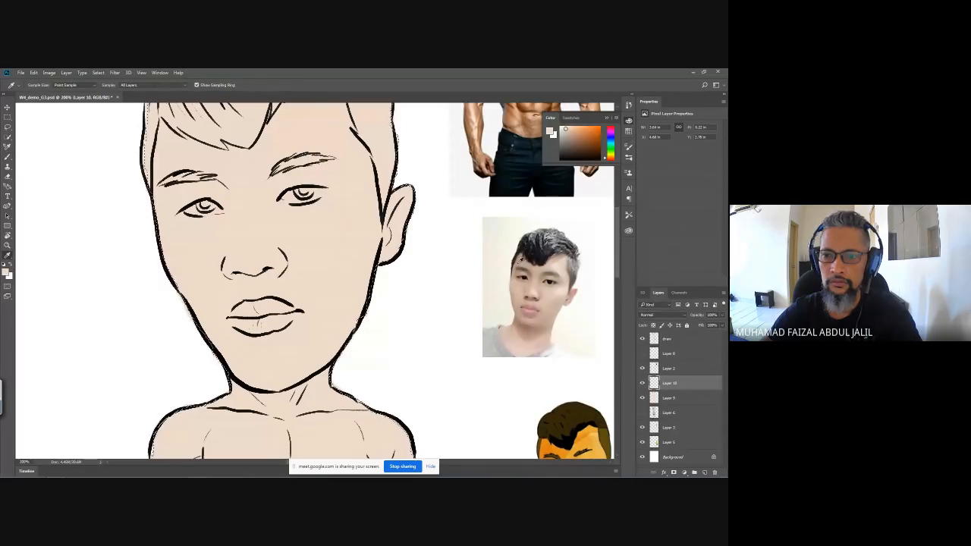
click(521, 261)
key(b)
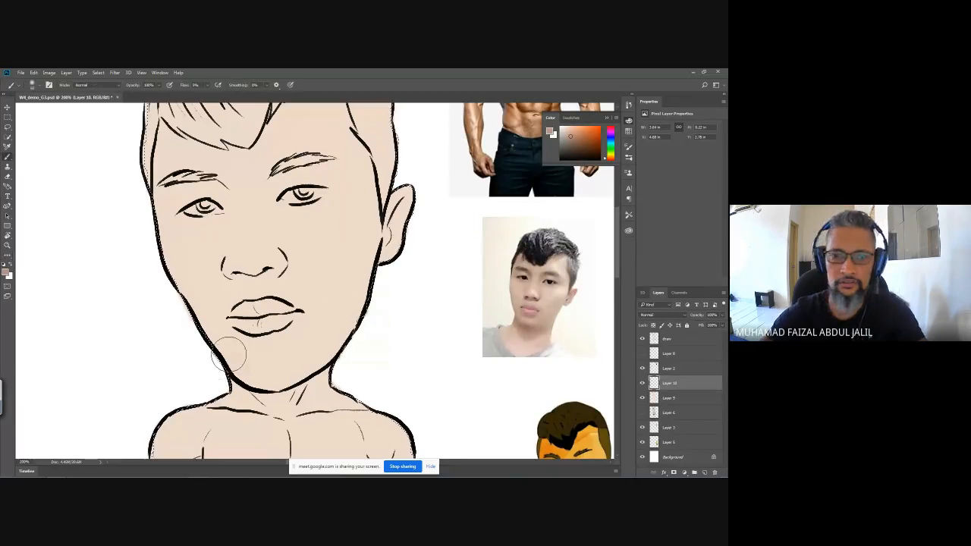
mouse_move(246, 369)
mouse_down()
mouse_move(298, 373)
mouse_move(231, 354)
mouse_up()
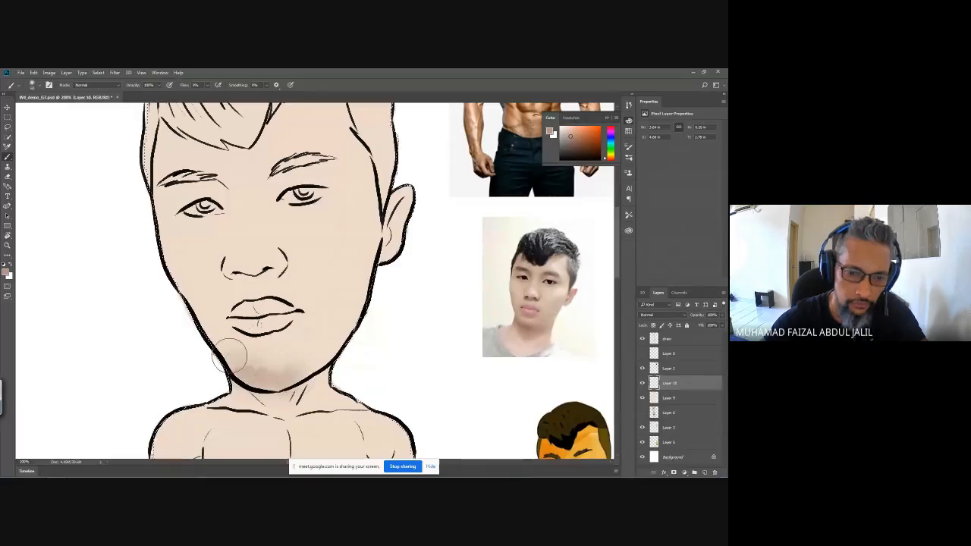
scroll(314, 281, down, 5)
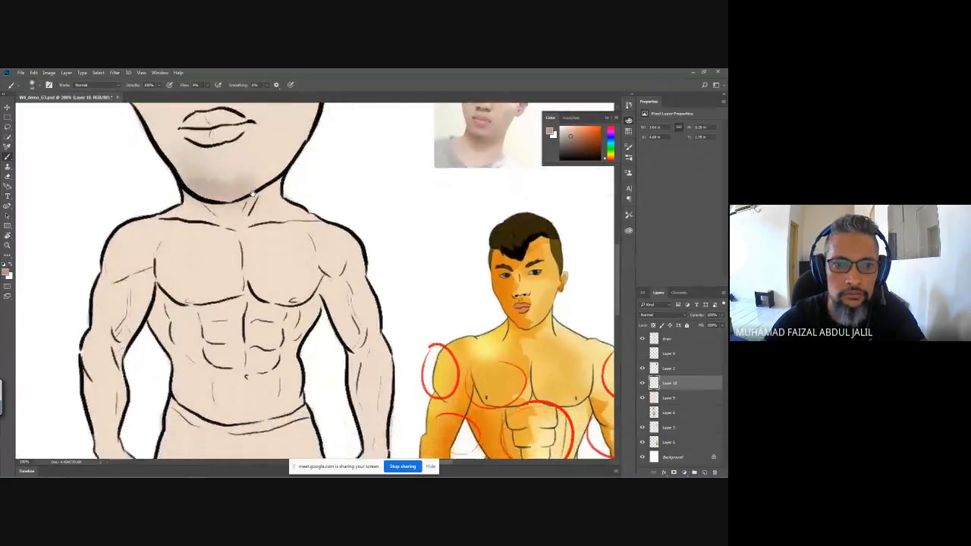
Hide the portrait photo and golden coloured reference layers and toggle the white background layer to view the caricature's shading alone
click(643, 427)
click(642, 442)
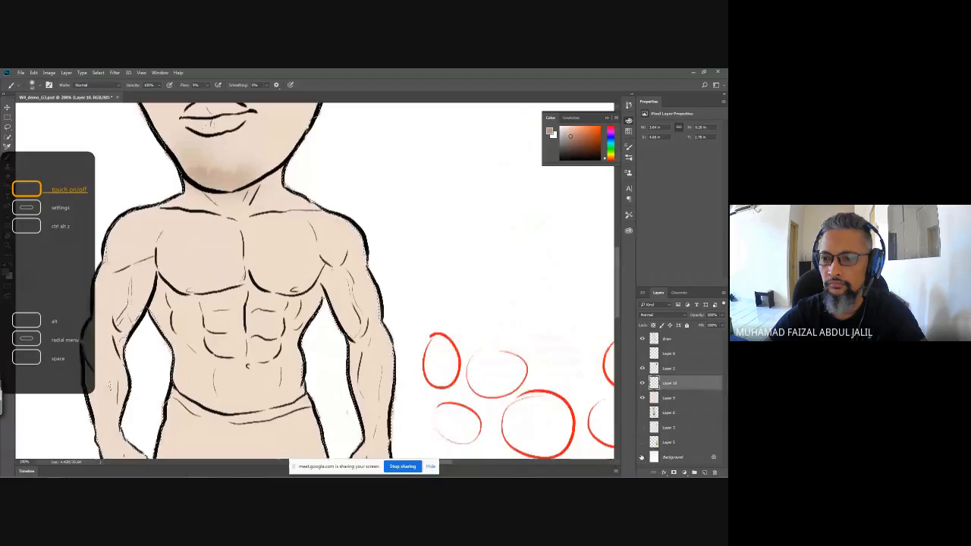
click(642, 456)
click(642, 456)
scroll(314, 280, up, 5)
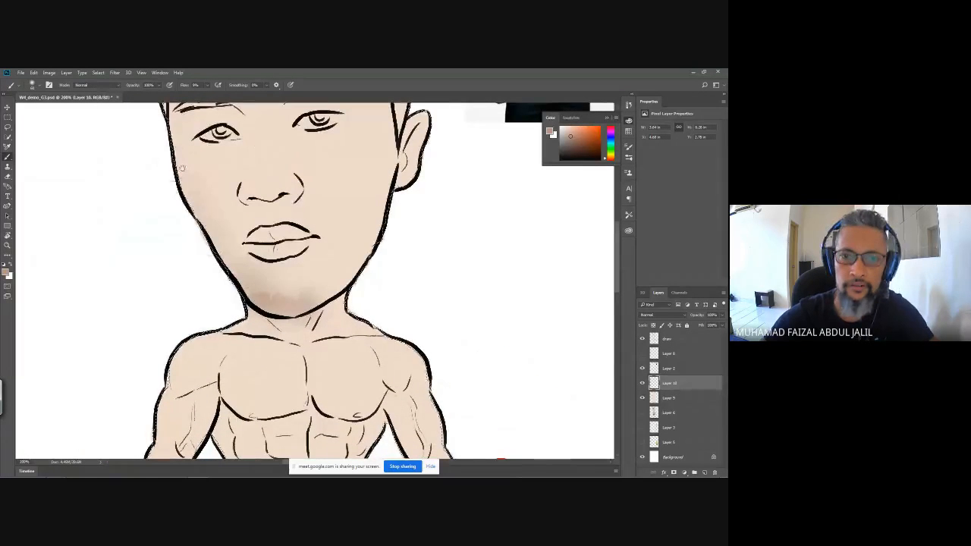
drag(217, 238, 236, 300)
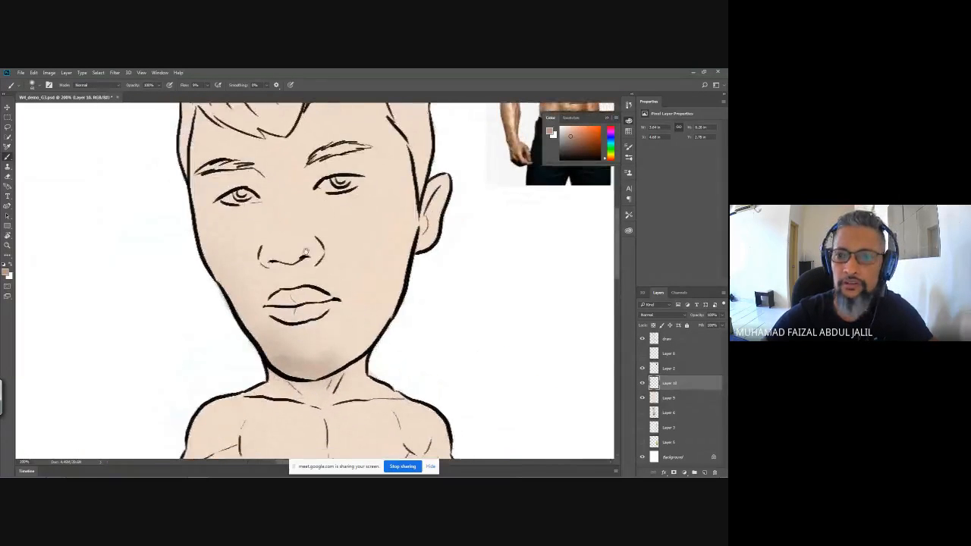
Show the coloured reference and portrait photo layers again, briefly displaying the red guide lines over the figure
click(641, 441)
click(641, 353)
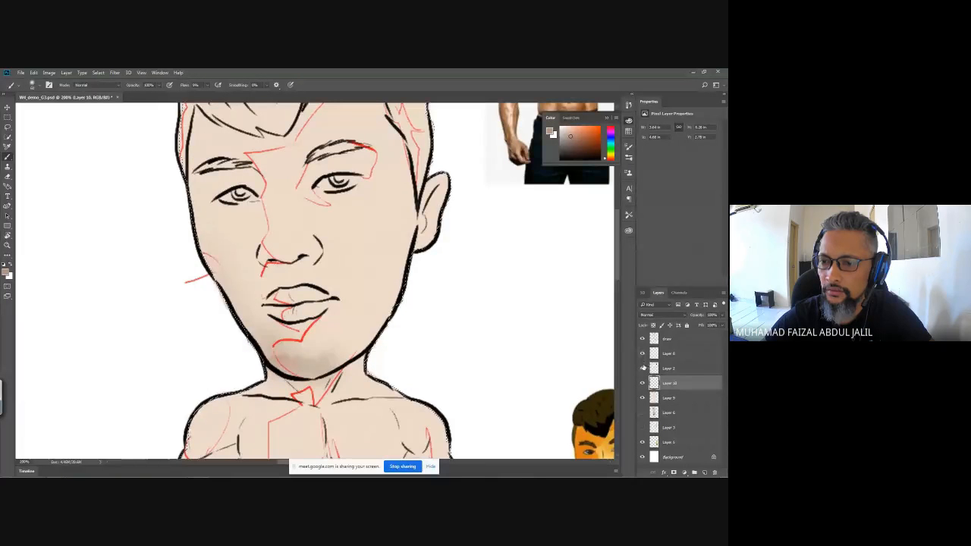
drag(565, 292, 475, 309)
click(642, 353)
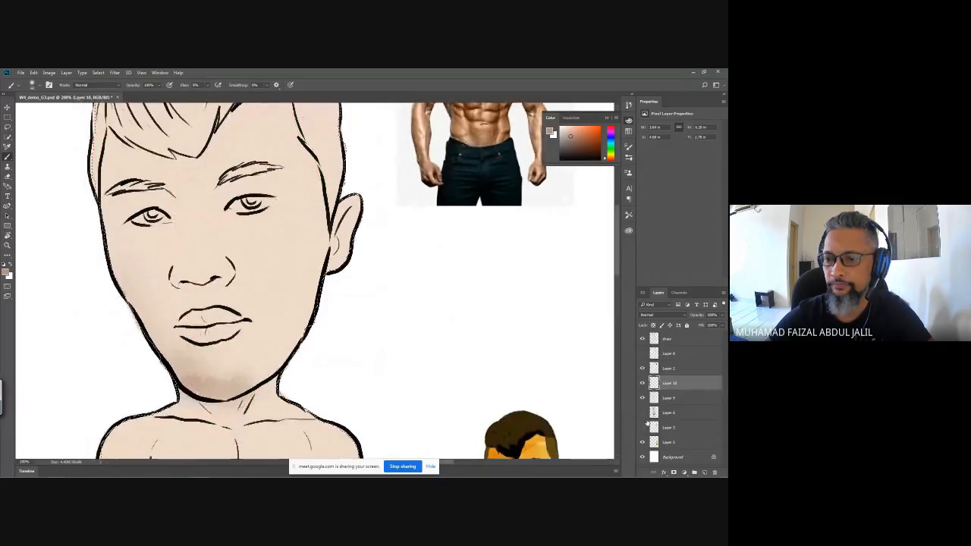
click(642, 427)
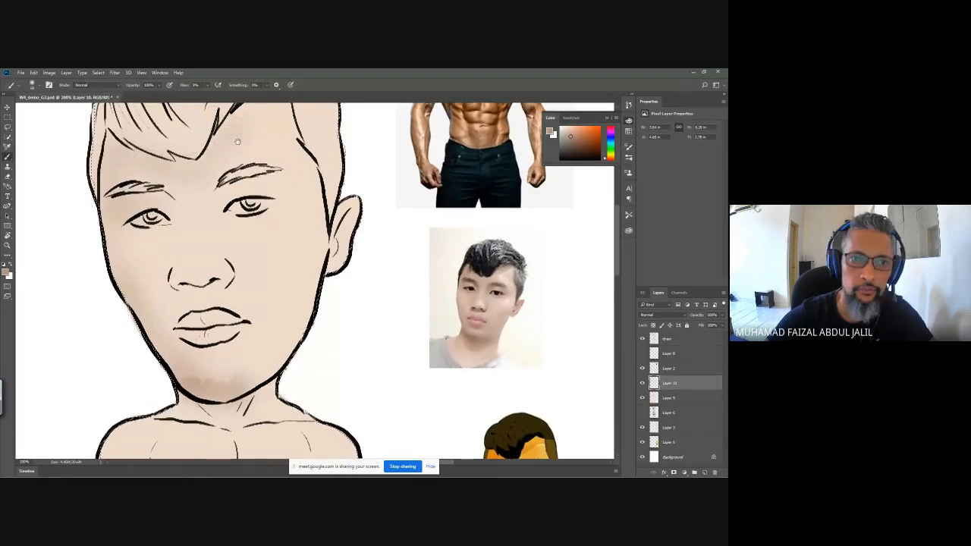
Paint soft shading around the caricature's nose, below the lower lip and on the neck under the jaw
drag(236, 138, 209, 195)
drag(173, 237, 225, 157)
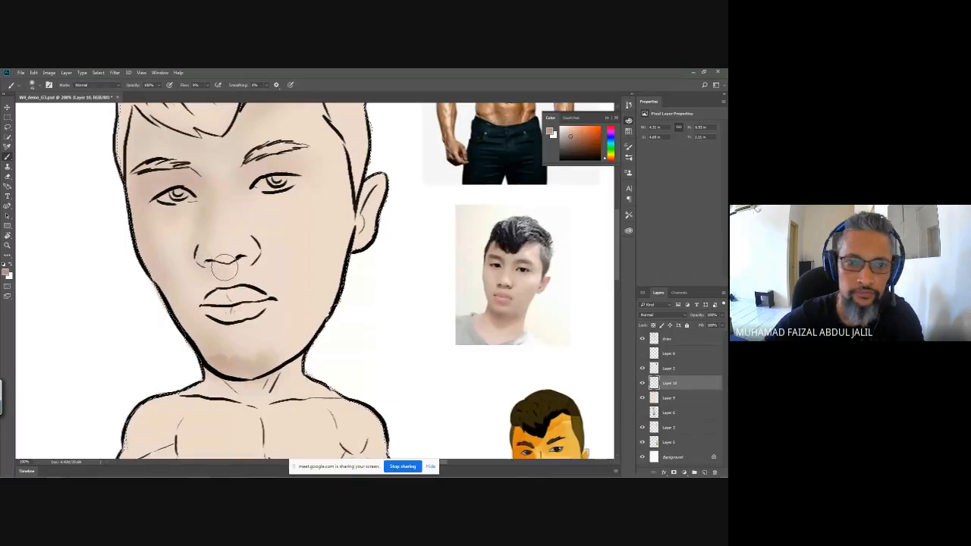
mouse_move(229, 338)
mouse_down()
mouse_move(248, 345)
mouse_move(250, 331)
mouse_up()
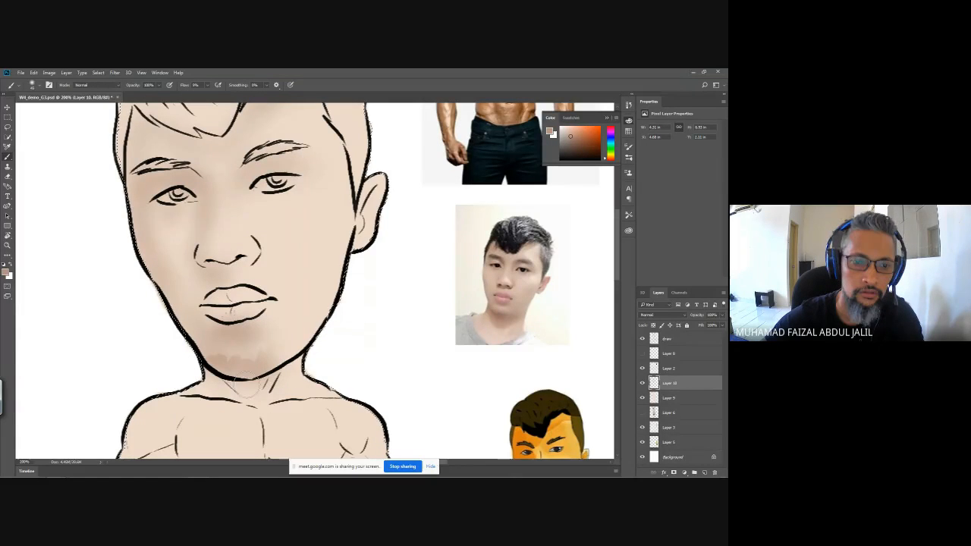
mouse_move(253, 380)
mouse_down()
mouse_move(266, 220)
mouse_move(271, 234)
mouse_move(282, 231)
mouse_move(284, 186)
mouse_up()
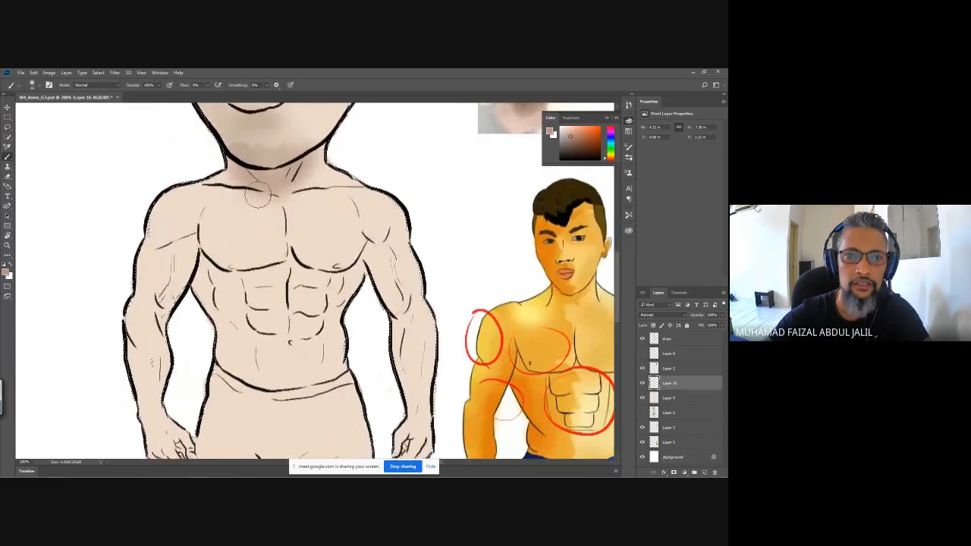
drag(304, 226, 229, 393)
Undock the document into its own floating window and maximize it to fill the screen
drag(369, 97, 361, 259)
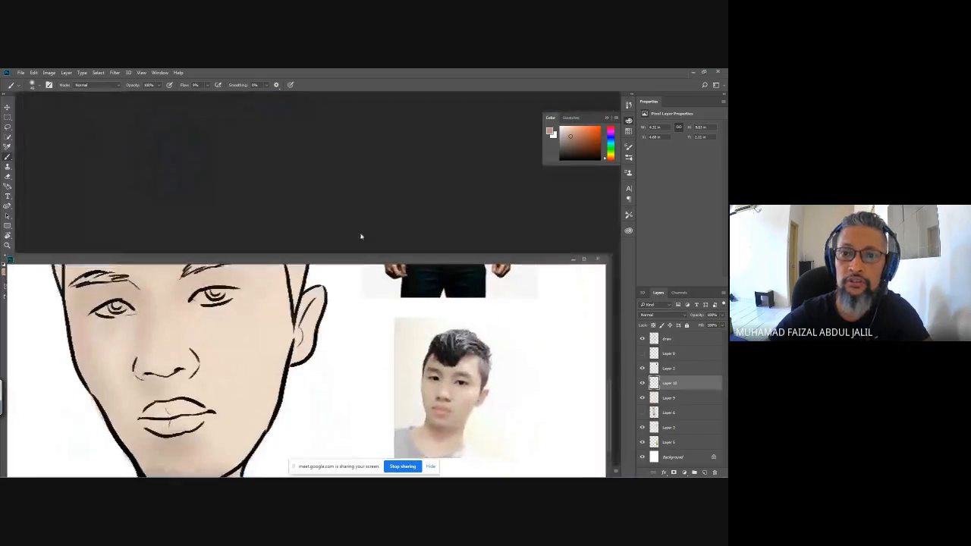
drag(578, 263, 578, 72)
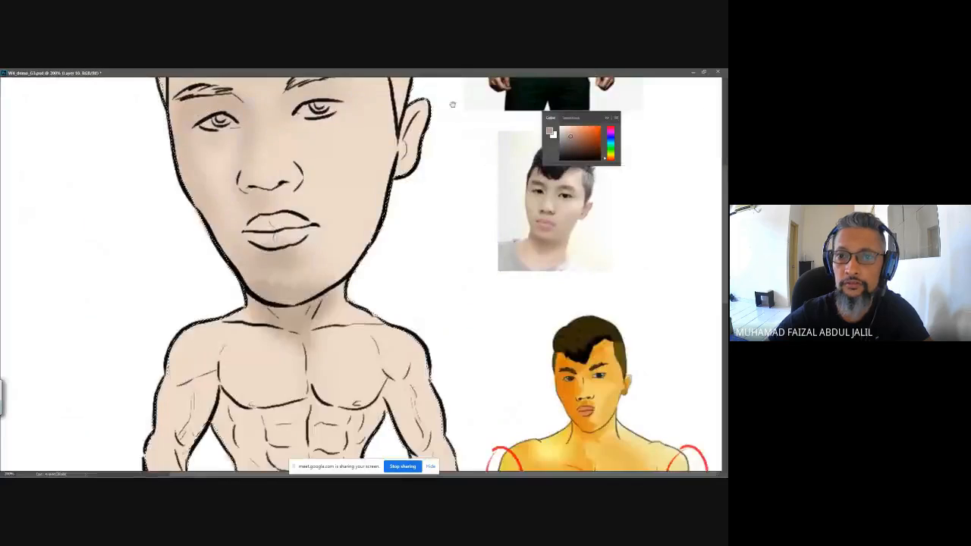
mouse_move(451, 102)
mouse_down()
mouse_move(386, 316)
mouse_move(382, 59)
mouse_up()
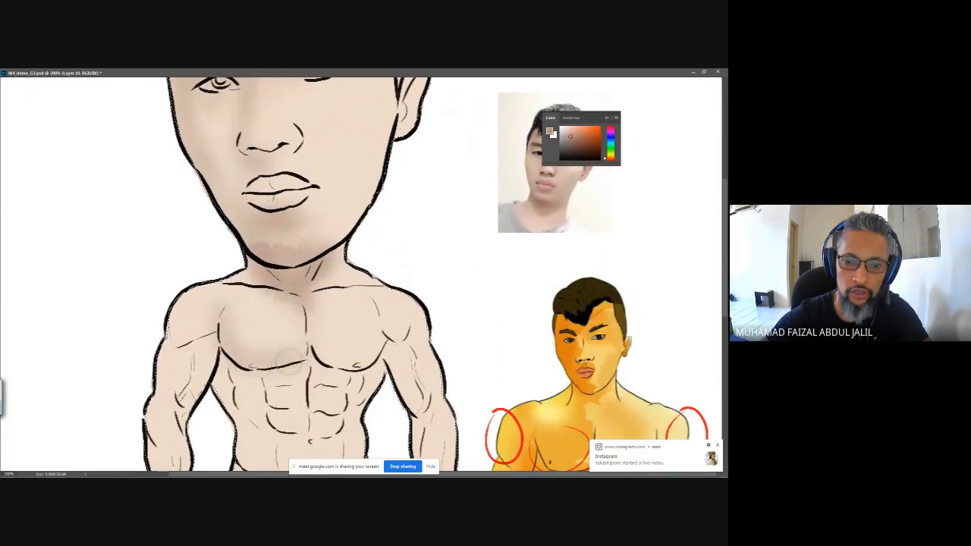
Build up soft shading over the shadow-side pectoral, darkest along its lower edge and armpit side
drag(298, 354, 236, 239)
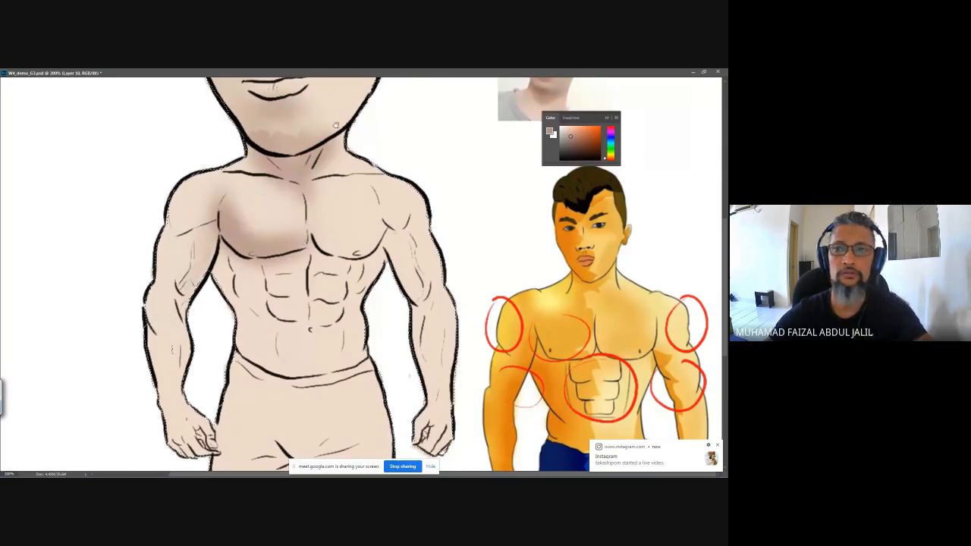
scroll(250, 266, up, 5)
scroll(296, 327, down, 5)
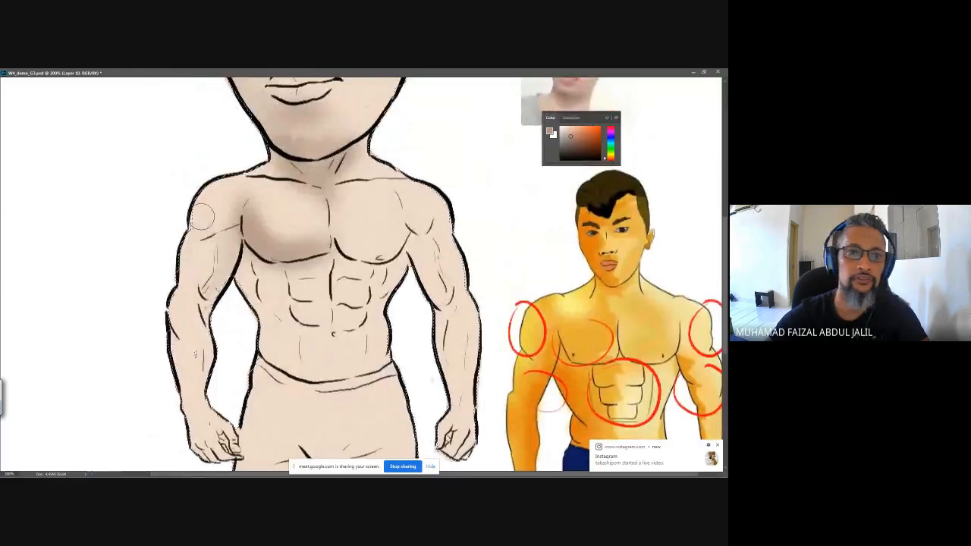
Shade the shadow-side arm softly from the shoulder through the upper arm to the forearm, following the golden coloured reference
scroll(200, 204, up, 5)
scroll(190, 232, down, 5)
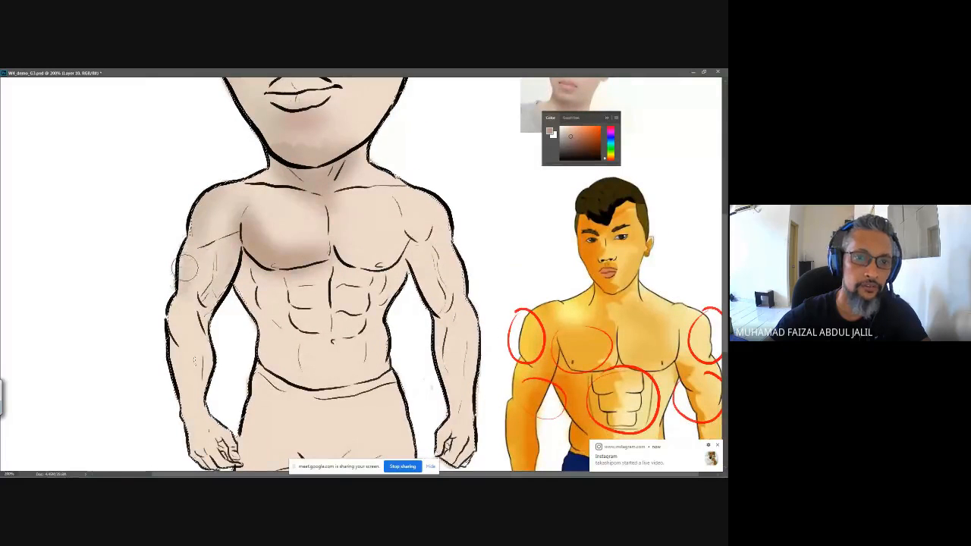
scroll(172, 316, down, 5)
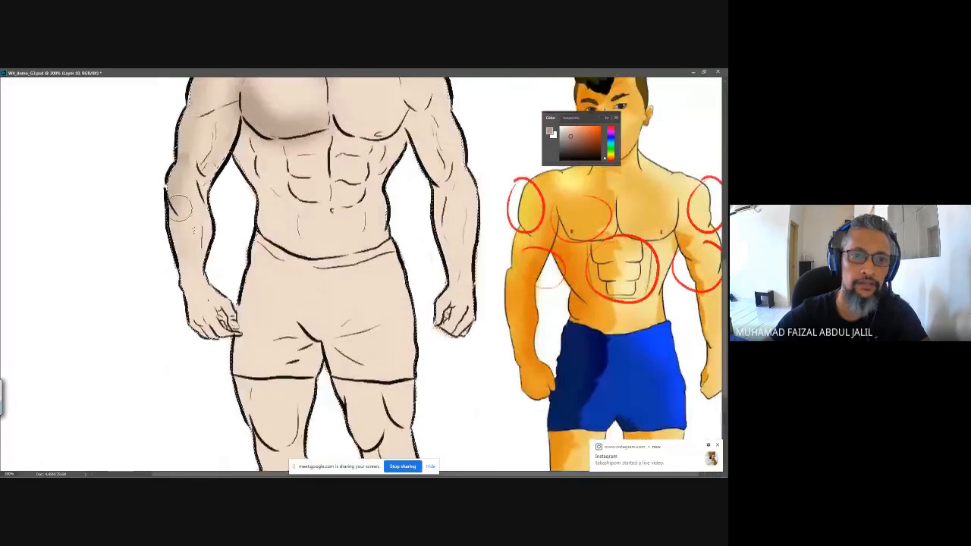
scroll(177, 234, up, 8)
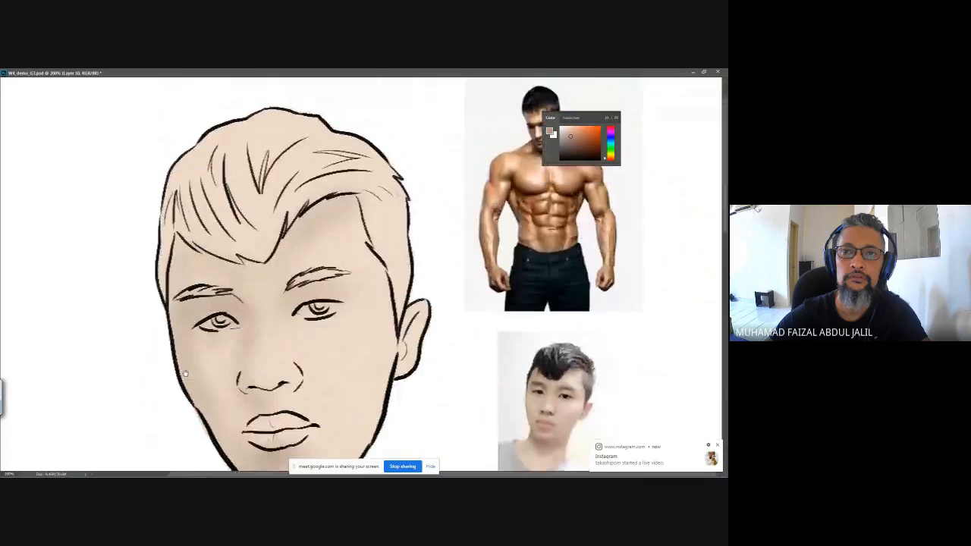
scroll(180, 342, down, 5)
scroll(181, 342, down, 3)
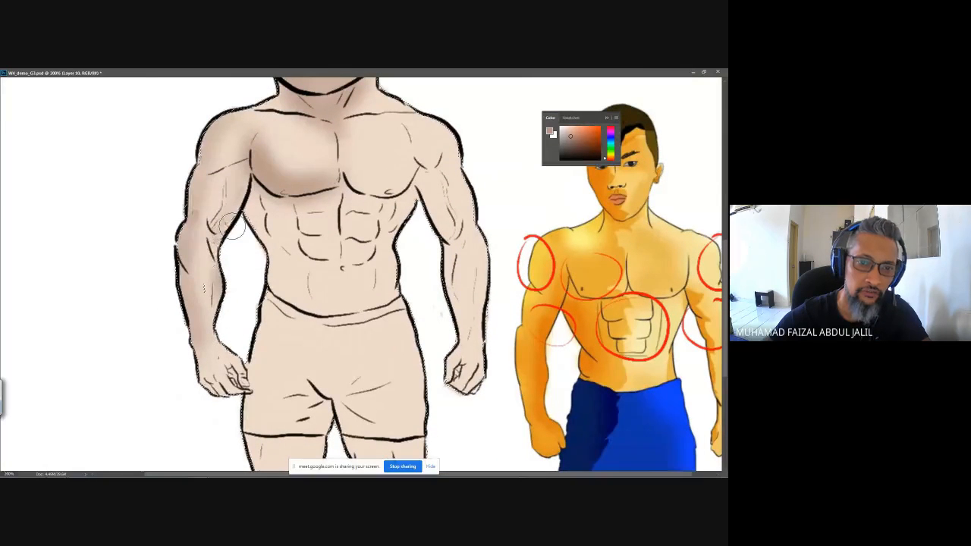
Shade the shadow-side flank beside the abdomen and the lower inner edge of the light-side pectoral
scroll(307, 166, up, 5)
scroll(307, 166, down, 5)
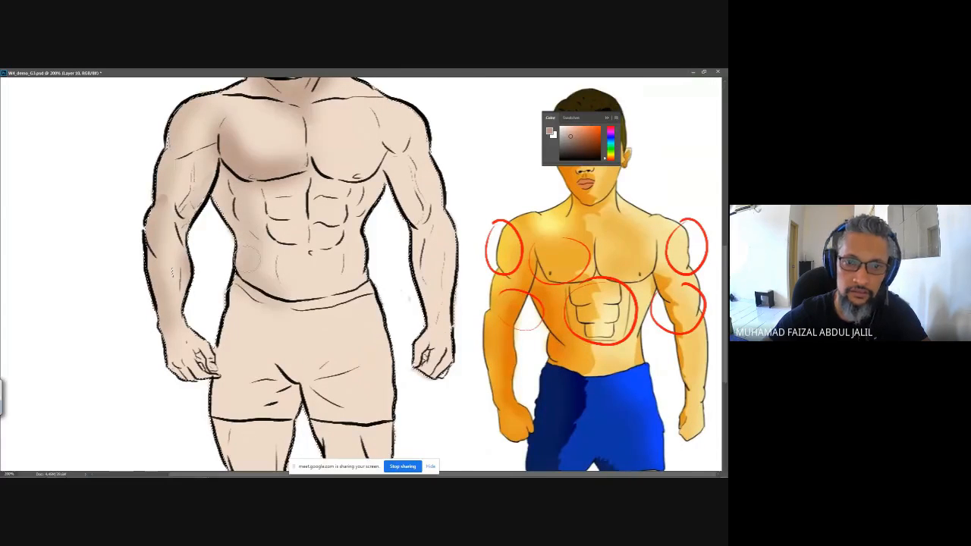
scroll(289, 225, up, 3)
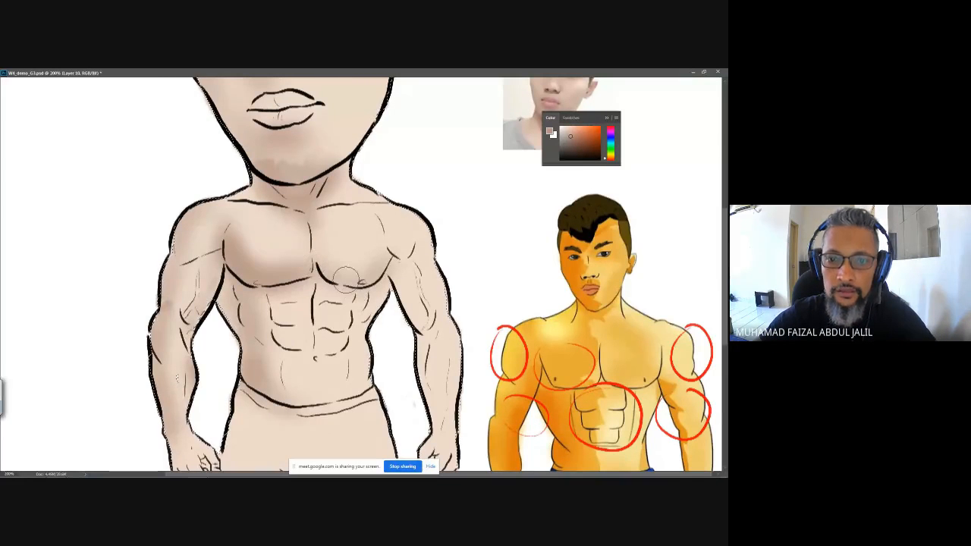
mouse_move(262, 231)
mouse_down()
mouse_move(258, 451)
mouse_move(257, 216)
mouse_up()
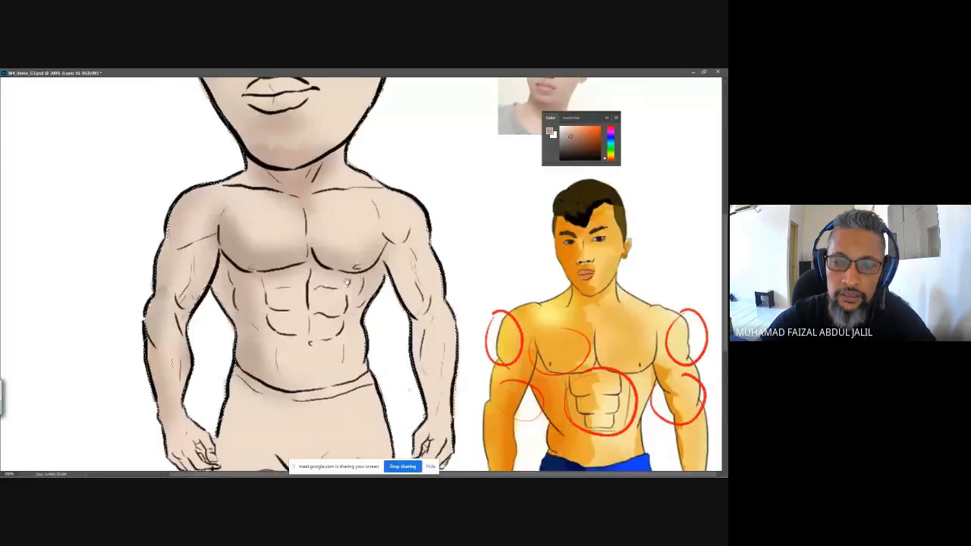
mouse_move(347, 281)
mouse_down()
mouse_move(340, 476)
mouse_move(328, 256)
mouse_up()
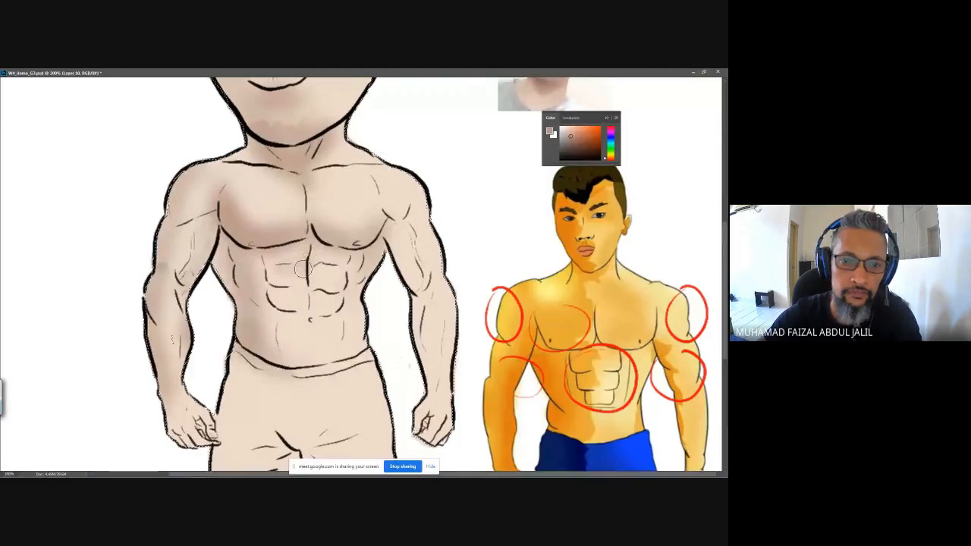
Add soft shading between the abdominal muscles and across the lower belly above the waistband
drag(270, 301, 315, 306)
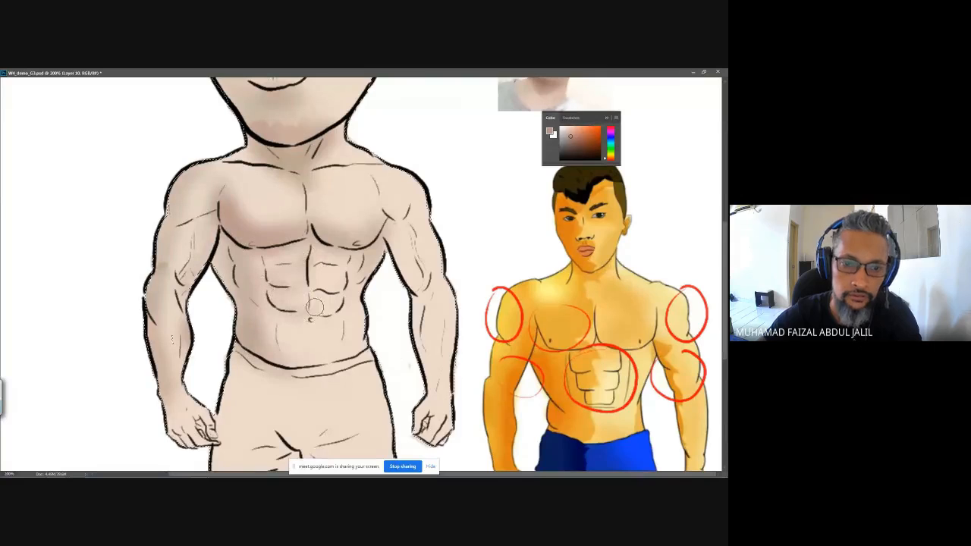
mouse_move(347, 184)
mouse_down()
mouse_move(347, 429)
mouse_move(346, 200)
mouse_up()
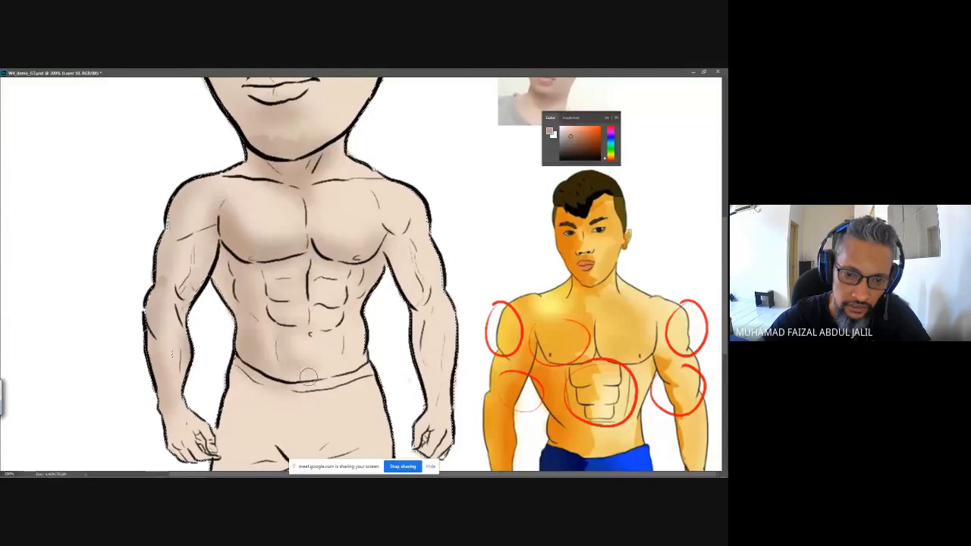
drag(329, 198, 132, 470)
Move the floating Color panel off the muscular body reference photo so that the photo is unobstructed
drag(503, 144, 531, 189)
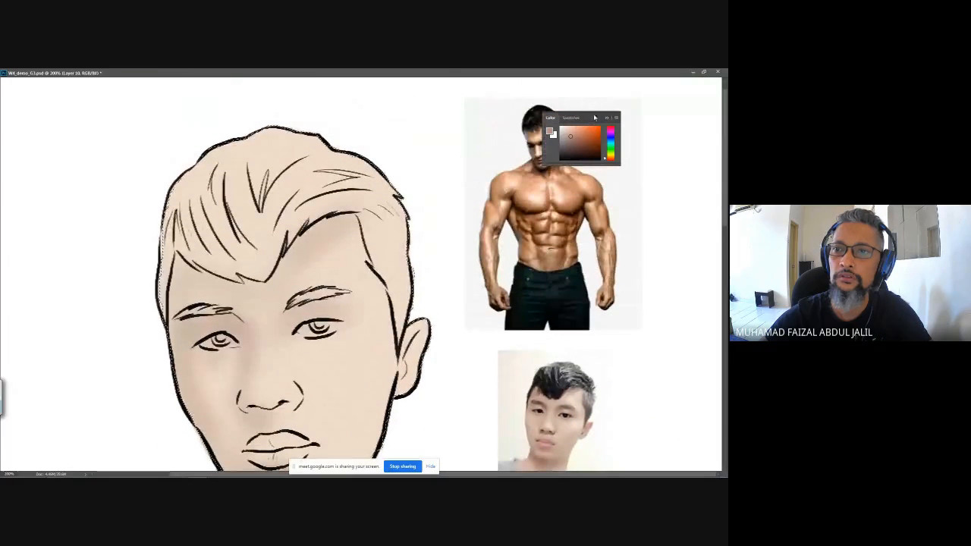
drag(595, 116, 700, 99)
scroll(332, 230, down, 10)
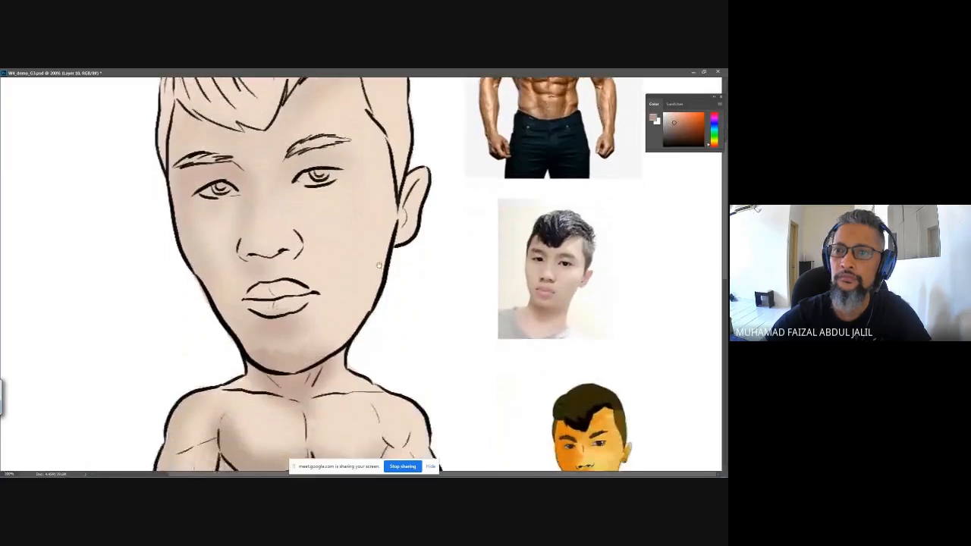
Shade the light-side flank and arm softly from the upper arm down the forearm to the wrist
scroll(332, 230, down, 4)
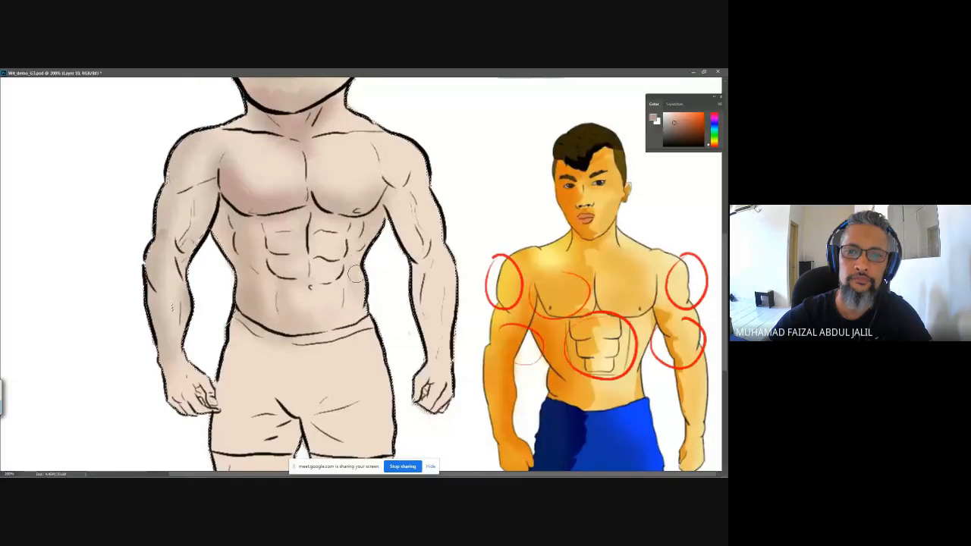
scroll(207, 393, up, 8)
scroll(207, 394, up, 2)
scroll(408, 308, down, 7)
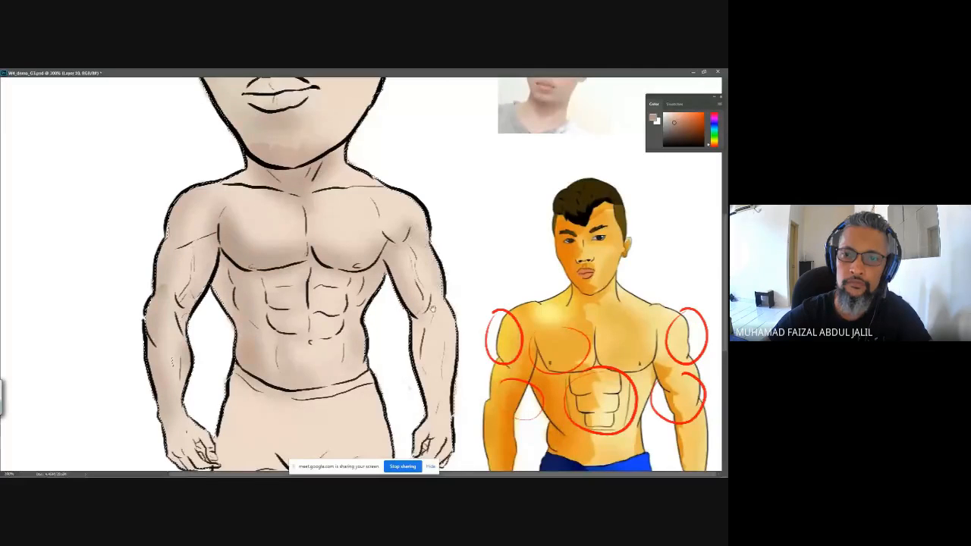
scroll(435, 266, down, 4)
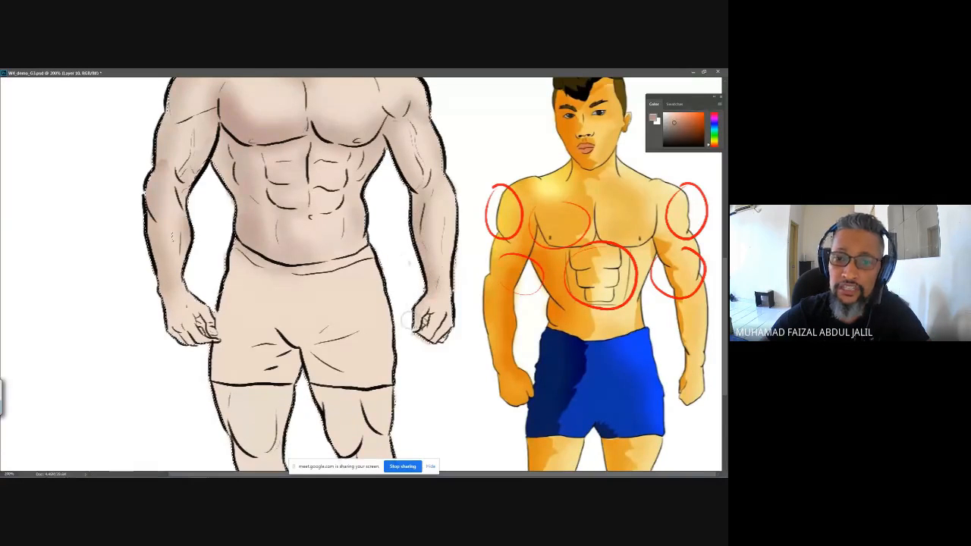
Shade the shadow-side leg softly over the thigh below the shorts and down the outer edge of the calf
scroll(326, 254, down, 4)
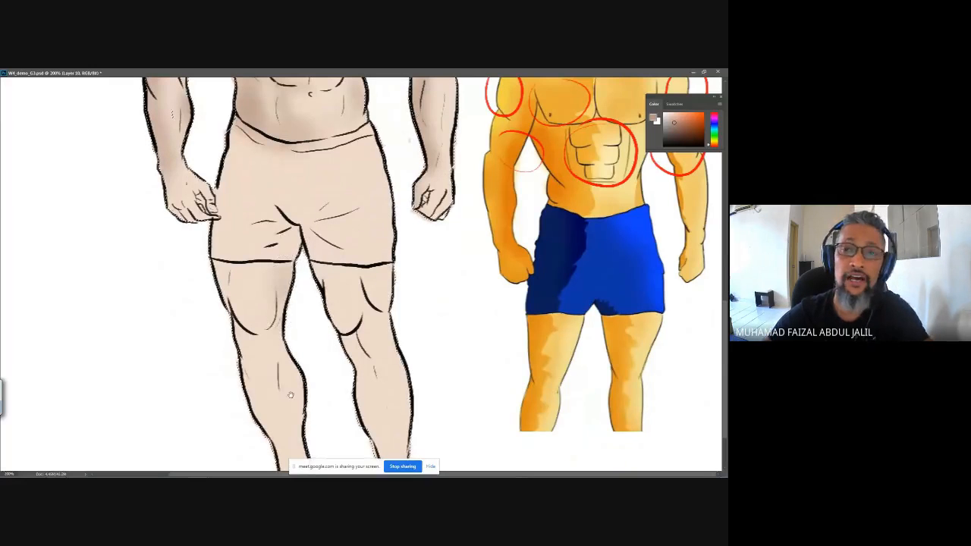
scroll(322, 203, up, 10)
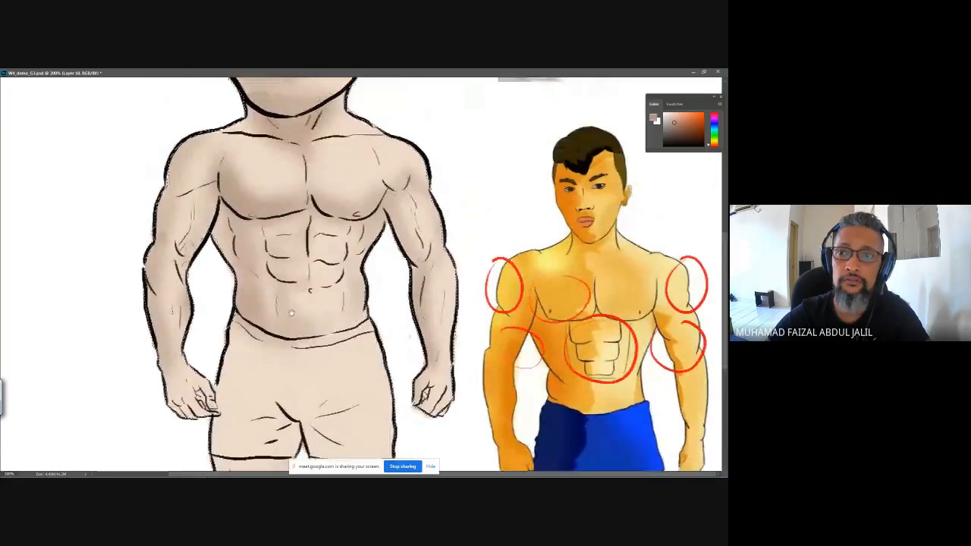
scroll(284, 107, down, 10)
drag(284, 108, 284, 110)
mouse_move(250, 278)
mouse_down()
mouse_move(241, 312)
mouse_move(236, 276)
mouse_move(274, 306)
mouse_move(257, 319)
mouse_move(268, 325)
mouse_move(232, 200)
mouse_up()
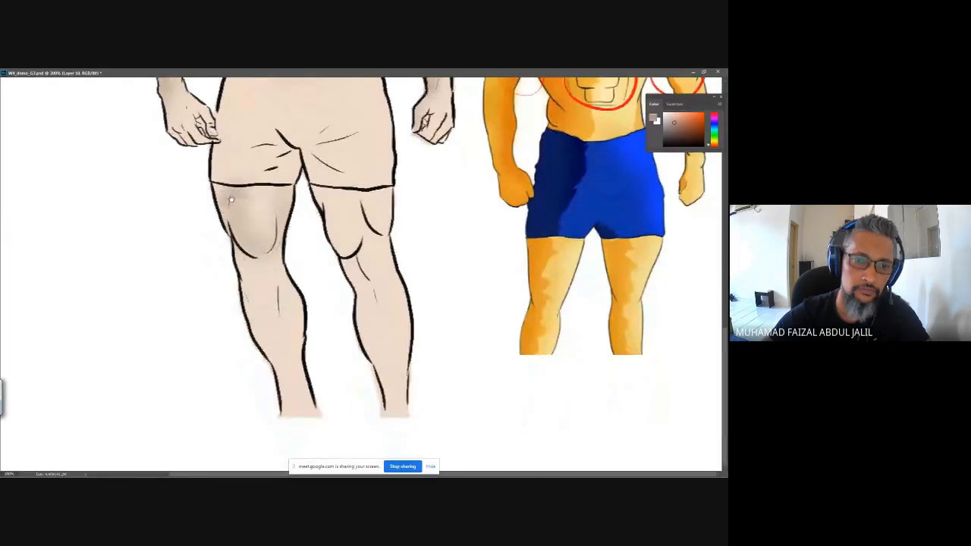
mouse_move(252, 289)
mouse_down()
mouse_move(290, 413)
mouse_move(265, 343)
mouse_up()
Shade the light-side leg's thigh, knee and calf, and deepen the outer edge of the shadow-side thigh
mouse_move(329, 207)
mouse_down()
mouse_move(346, 267)
mouse_move(362, 235)
mouse_up()
mouse_move(317, 211)
mouse_down()
mouse_move(364, 306)
mouse_move(382, 417)
mouse_move(355, 321)
mouse_move(376, 299)
mouse_move(383, 309)
mouse_move(360, 320)
mouse_move(373, 391)
mouse_up()
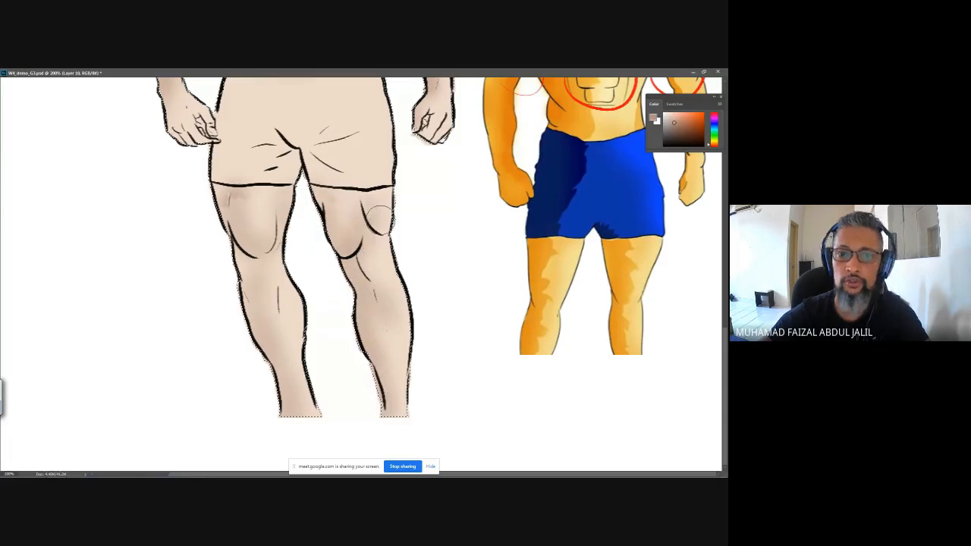
drag(216, 188, 253, 292)
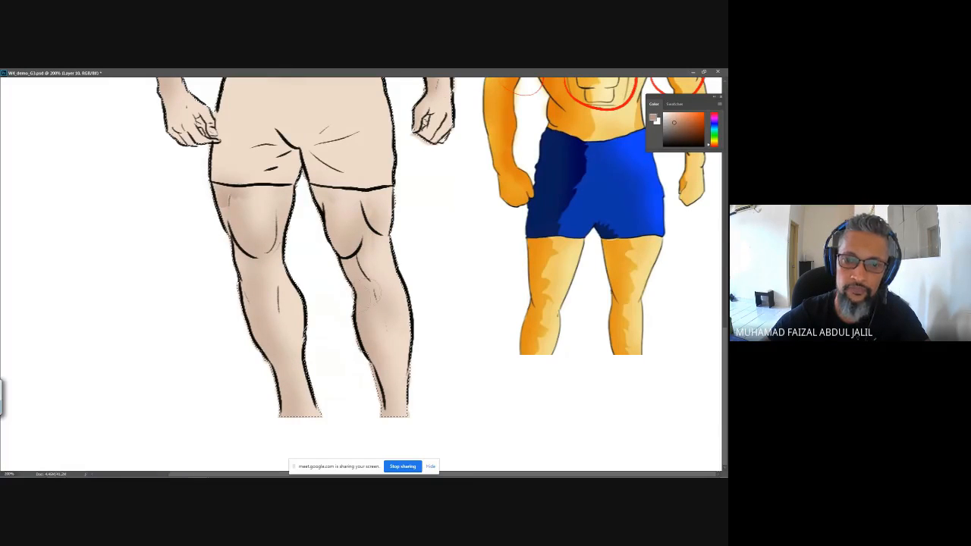
scroll(452, 118, up, 5)
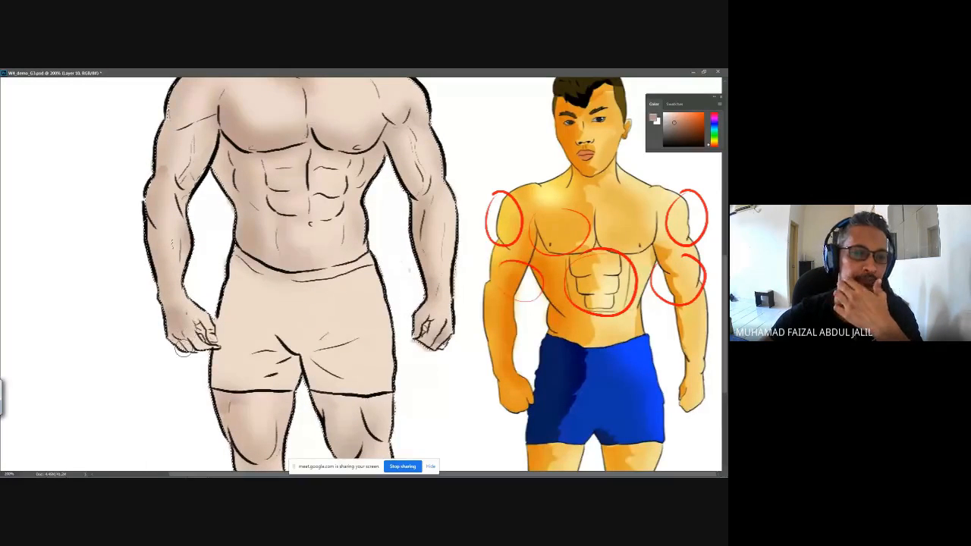
Deepen the soft shading on the caricature's face around the eye sockets, beside the nose and over the cheek
drag(262, 121, 271, 213)
key(ctrl+0)
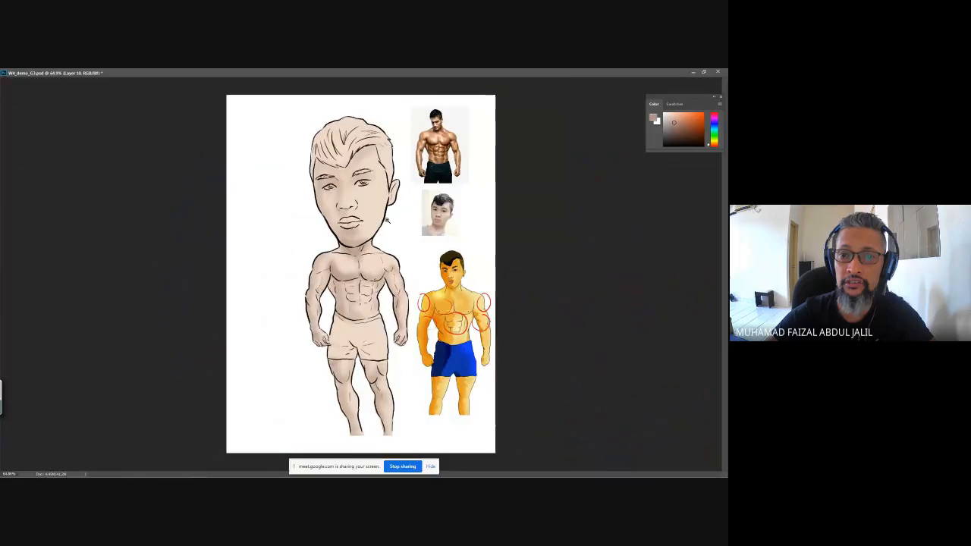
scroll(375, 179, up, 3)
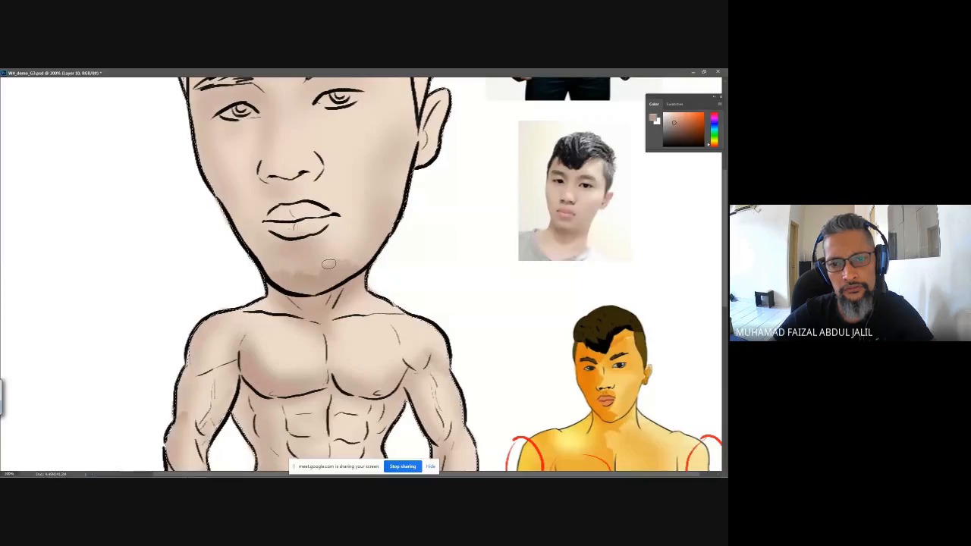
key(F6)
key(F6)
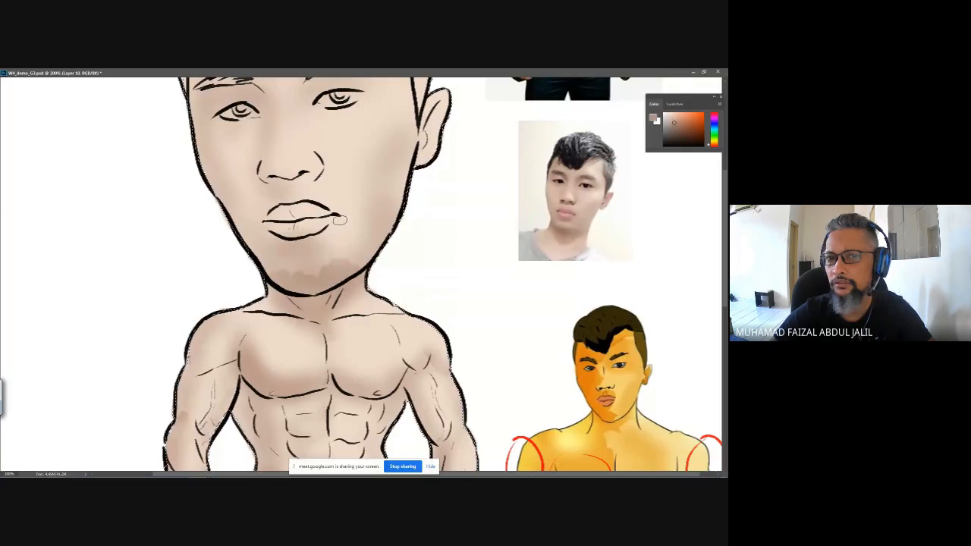
drag(379, 163, 360, 277)
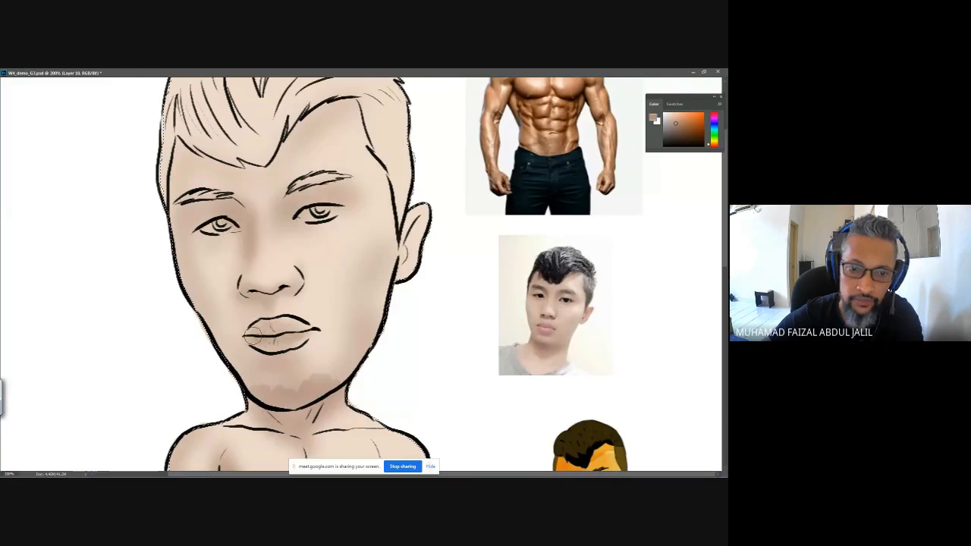
Shade the inside of the caricature's ear softly with the same brownish skin shadow colour
scroll(258, 333, down, 5)
scroll(281, 326, up, 5)
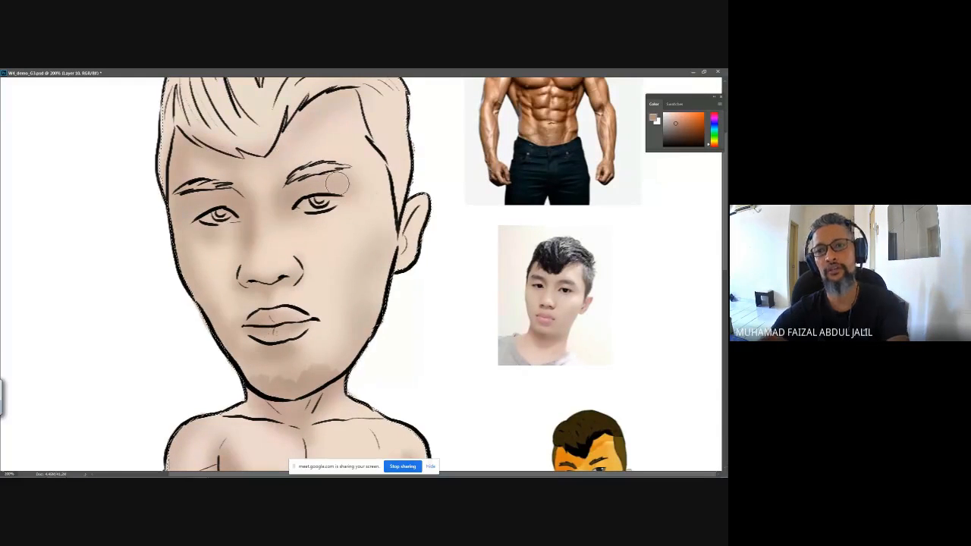
drag(419, 203, 398, 262)
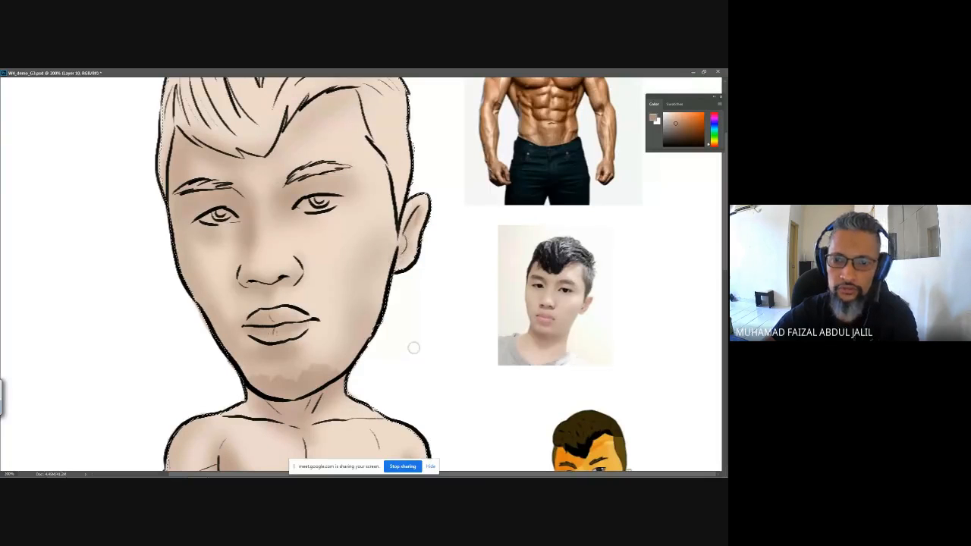
Glaze a yellow-ochre tint softly over the shadow areas of the face, neck, torso, arms and legs
key(ctrl+minus)
key(ctrl+minus)
key(ctrl+minus)
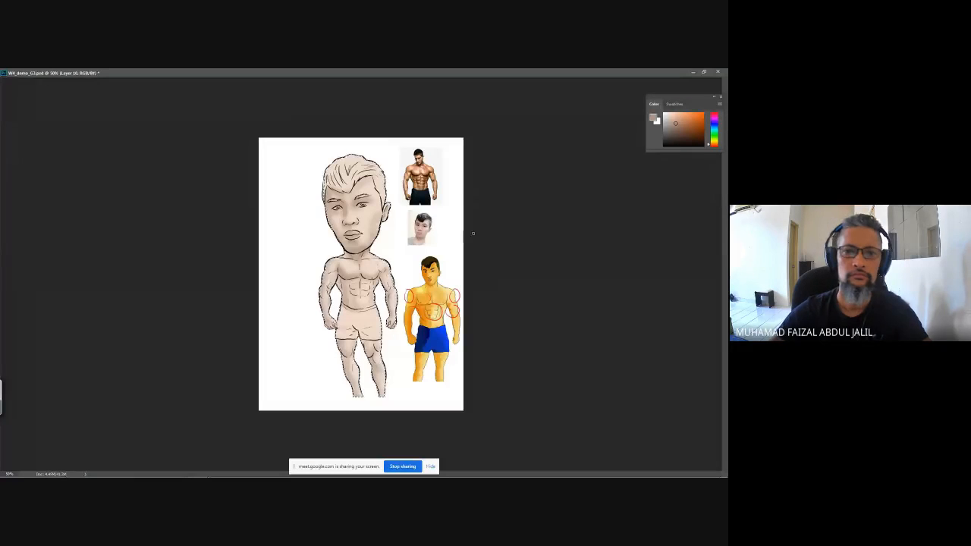
key(ctrl+plus)
key(ctrl+plus)
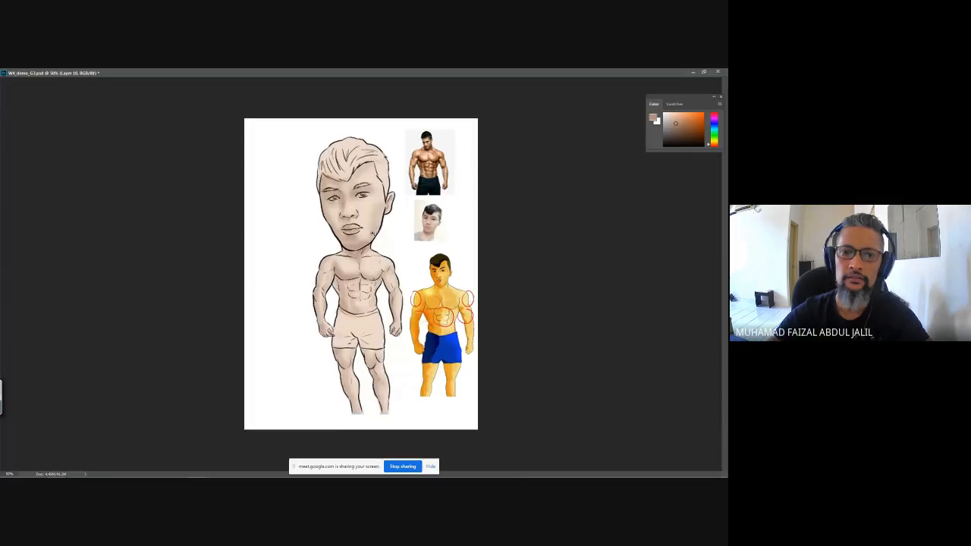
scroll(387, 151, up, 2)
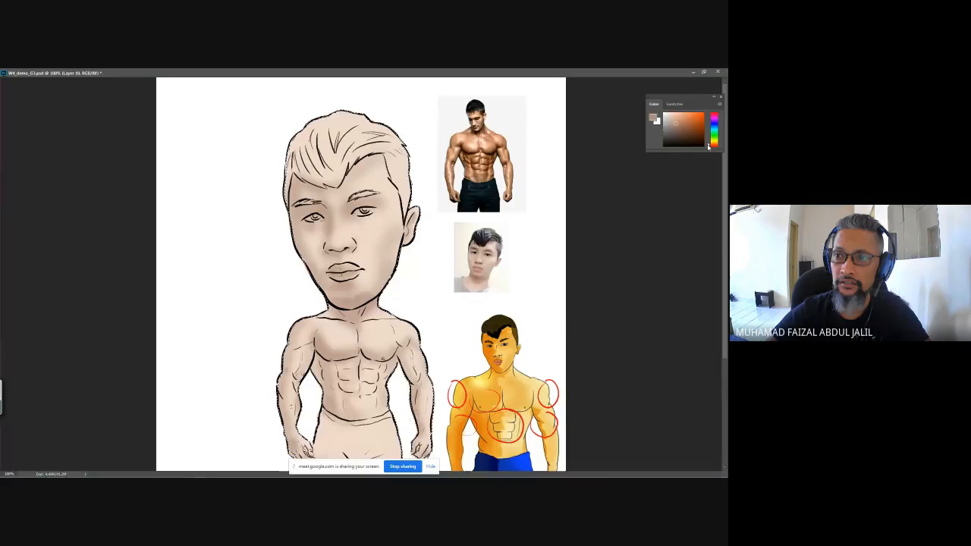
drag(713, 145, 711, 142)
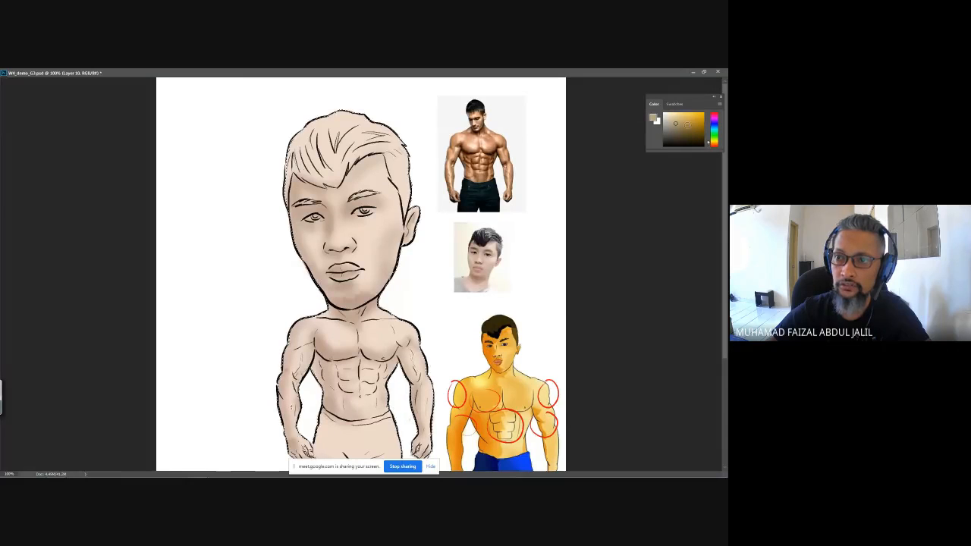
click(686, 126)
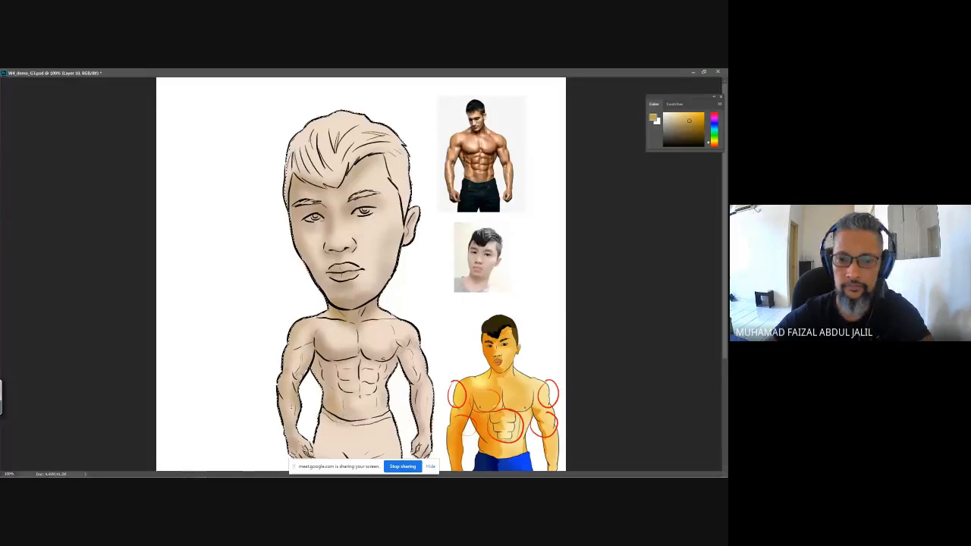
scroll(334, 209, down, 3)
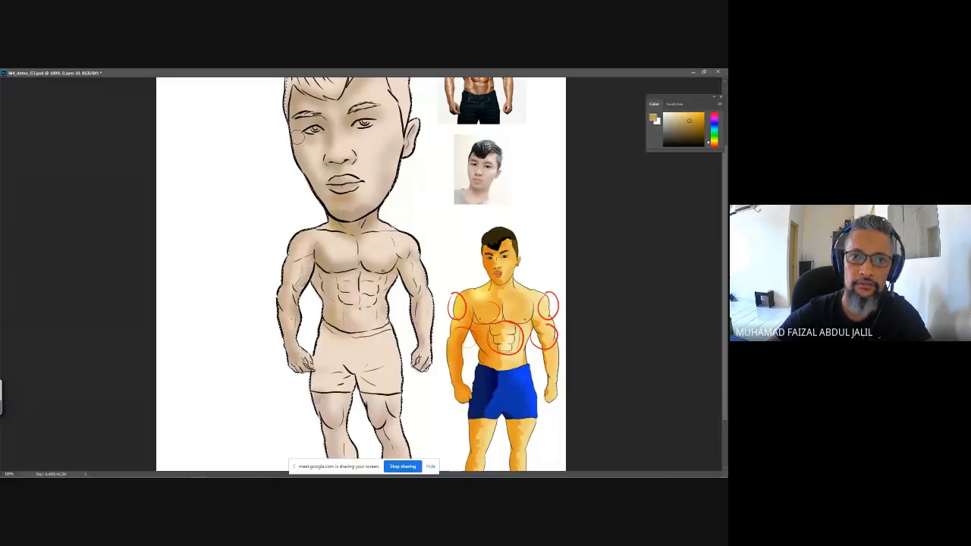
drag(344, 354, 344, 290)
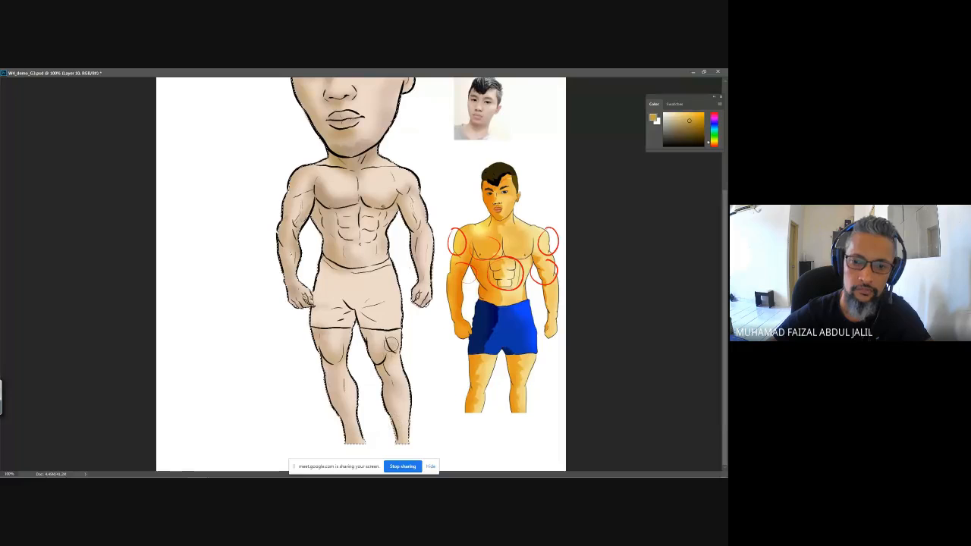
Warm the skin with a light orange tint over the cheek, neck, chest, arms and legs
click(715, 121)
click(715, 118)
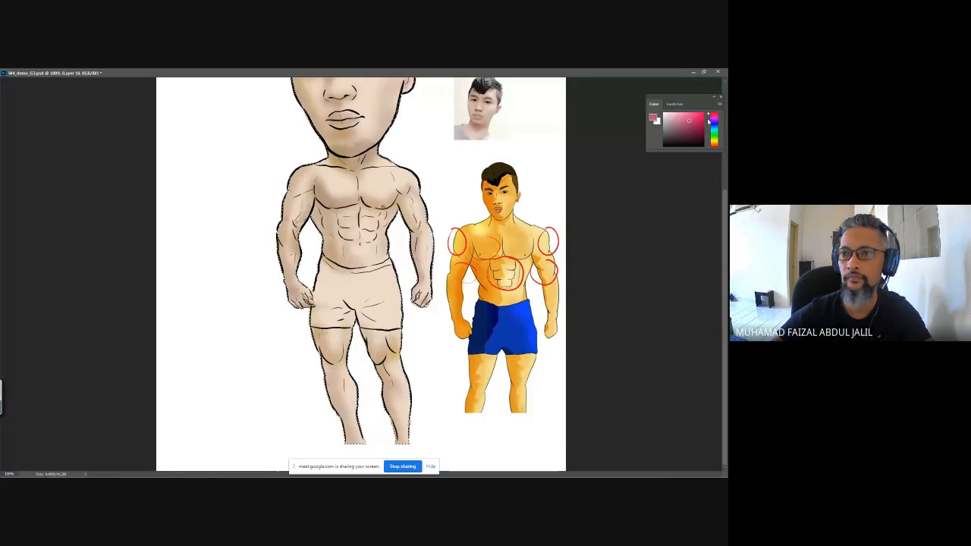
drag(711, 117, 711, 146)
click(681, 114)
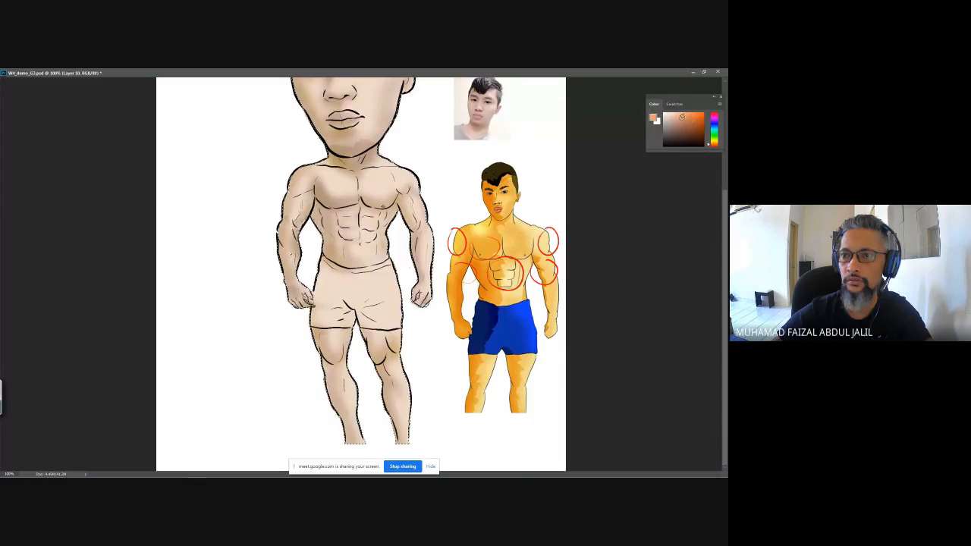
drag(402, 185, 402, 265)
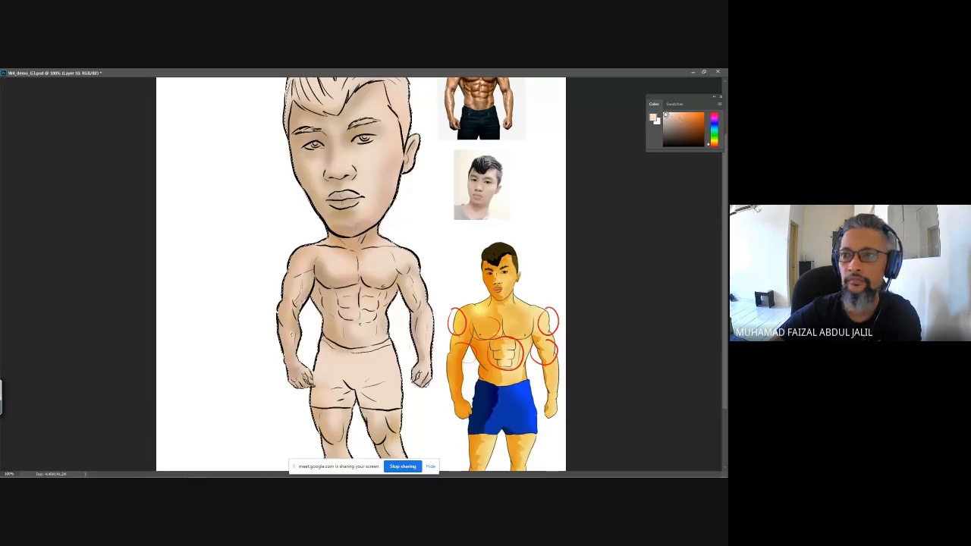
Add soft white highlights to the face, chest, abdomen and arms of the caricature
click(665, 114)
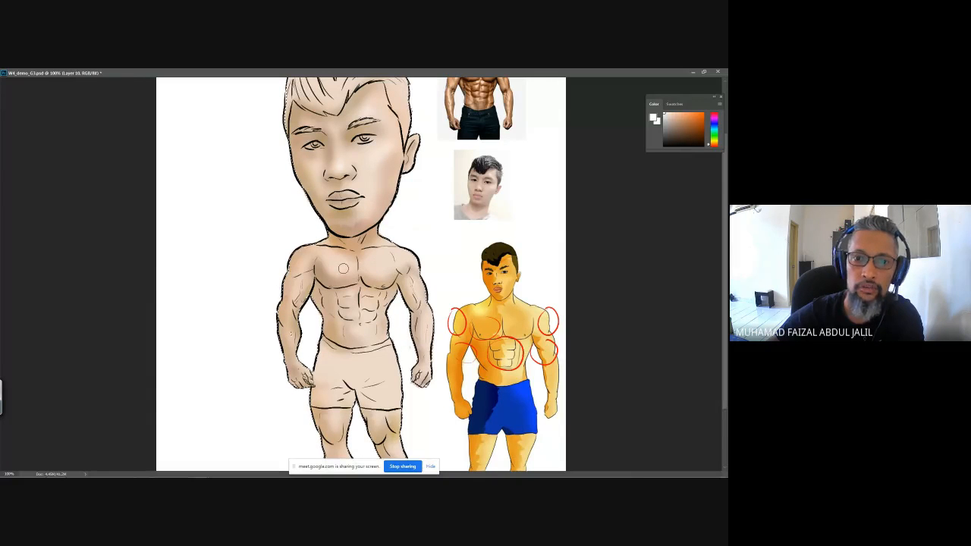
drag(414, 180, 365, 308)
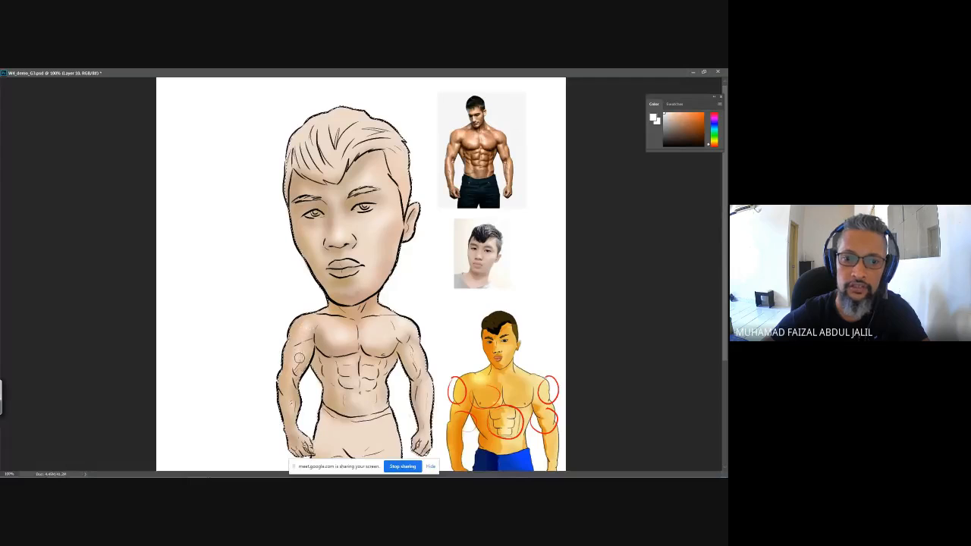
scroll(306, 341, down, 3)
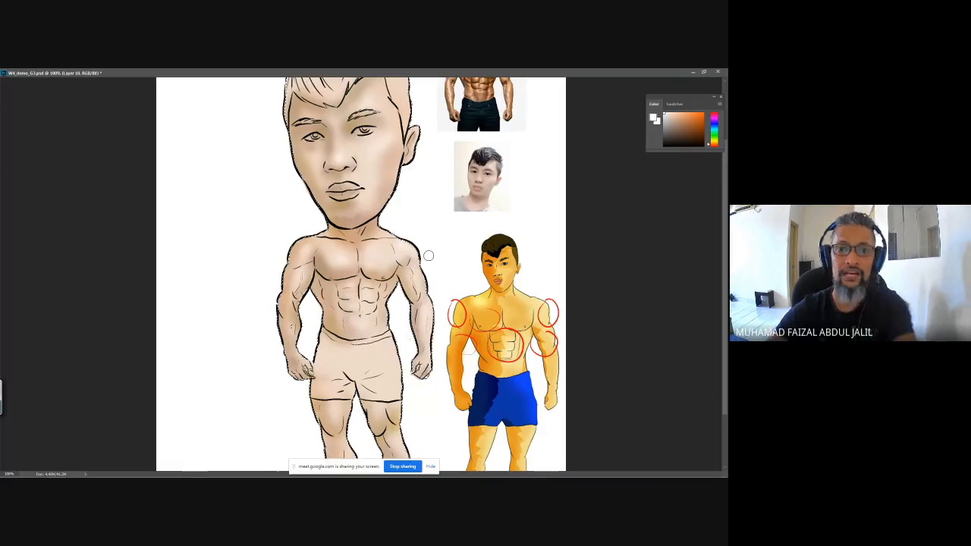
key(ctrl+minus)
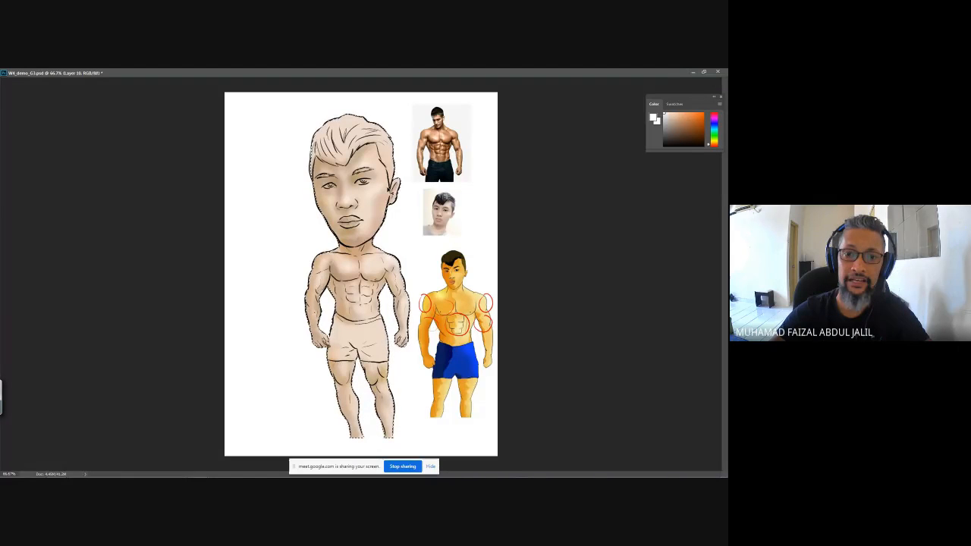
Colour the lips, using a pinkish red on the upper lip and a darker muted red on the lower lip
click(377, 206)
click(377, 206)
drag(385, 162, 375, 230)
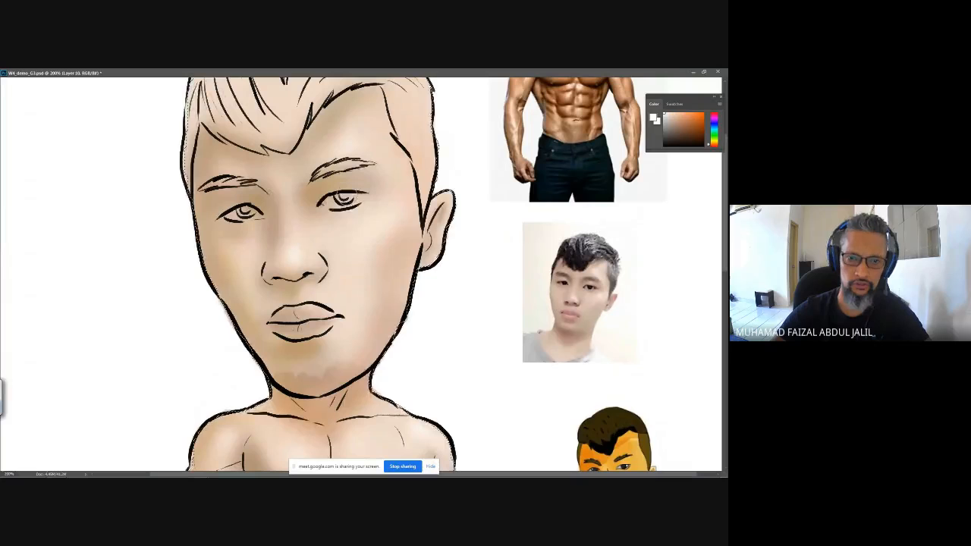
click(712, 119)
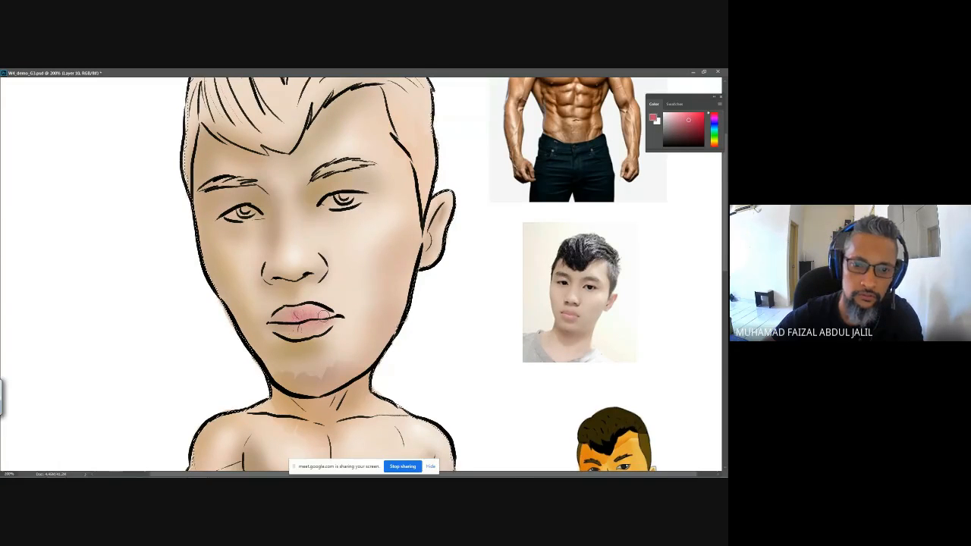
drag(323, 315, 292, 316)
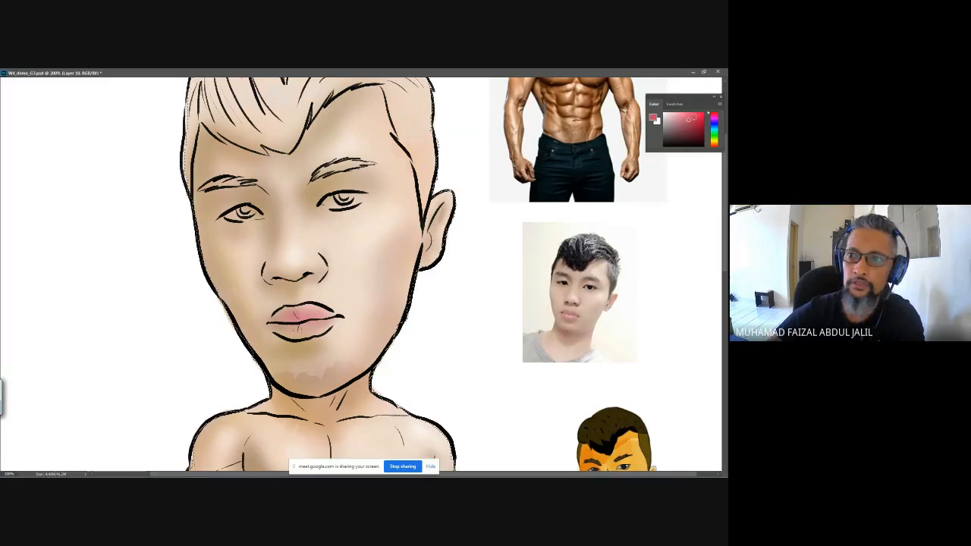
click(688, 126)
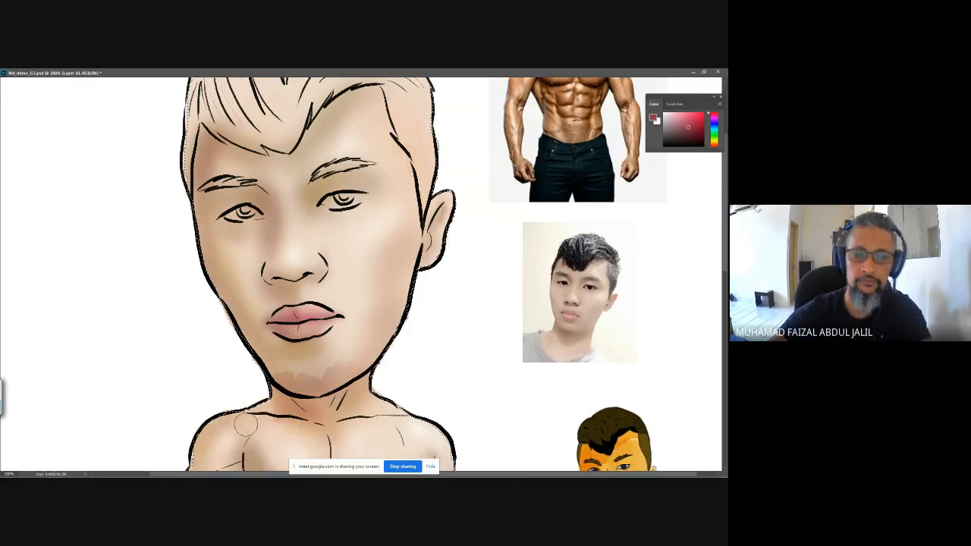
Glaze the muted red lightly over the chest and arm shadows and the face's forehead, eye sockets, nose and chin
scroll(245, 426, down, 5)
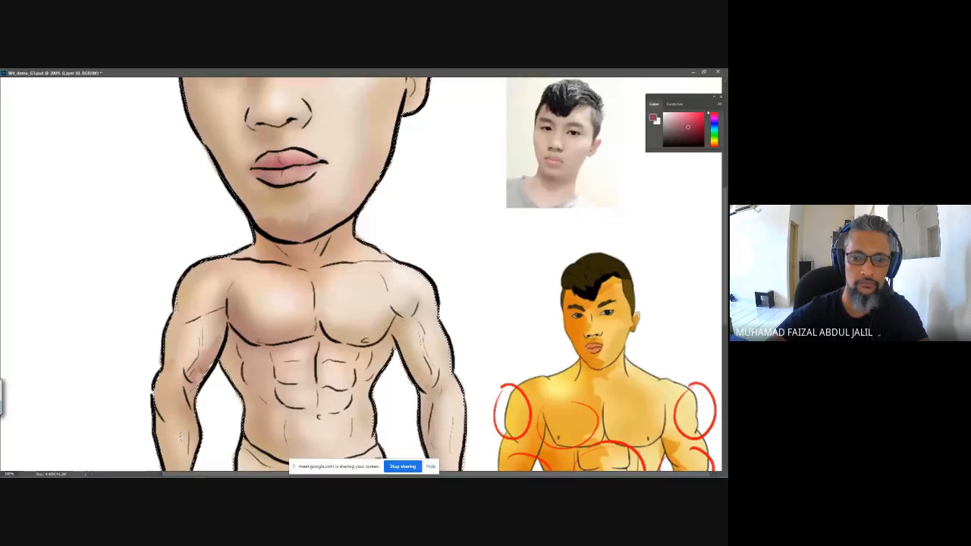
scroll(272, 356, up, 5)
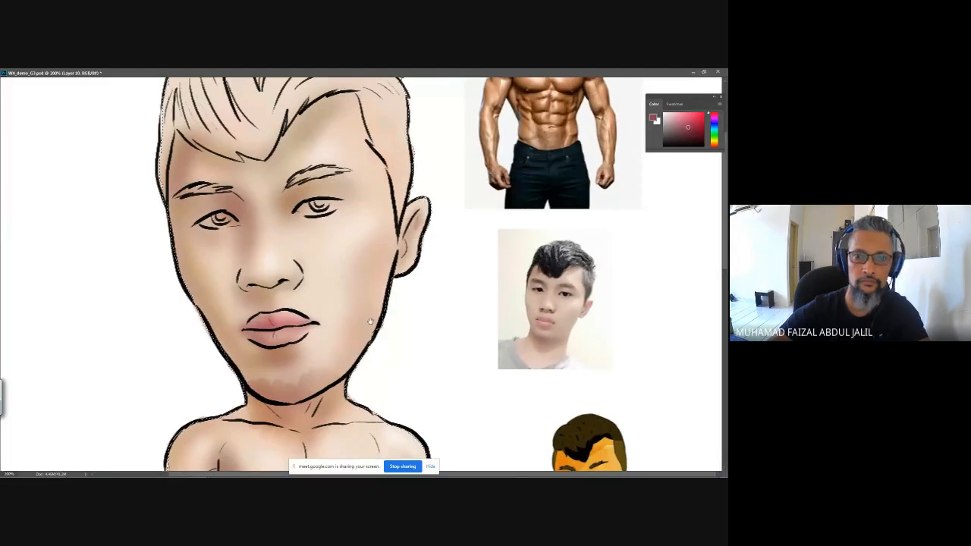
drag(370, 322, 385, 243)
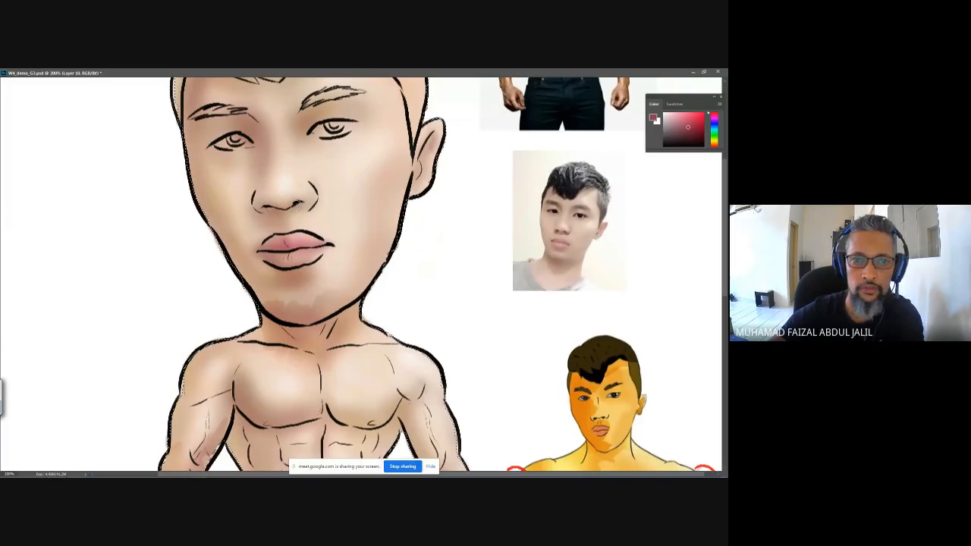
mouse_move(296, 206)
mouse_down()
mouse_move(310, 202)
mouse_move(269, 211)
mouse_up()
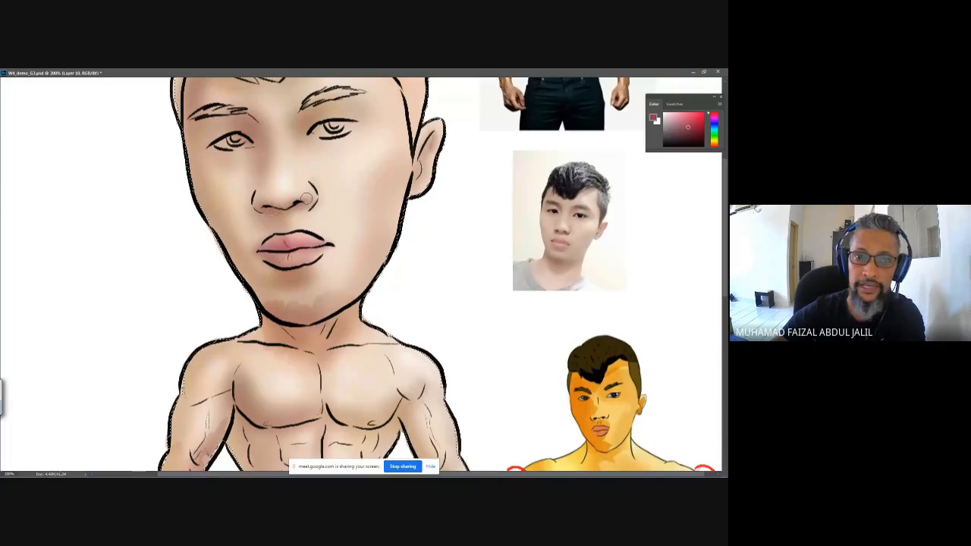
scroll(373, 110, down, 5)
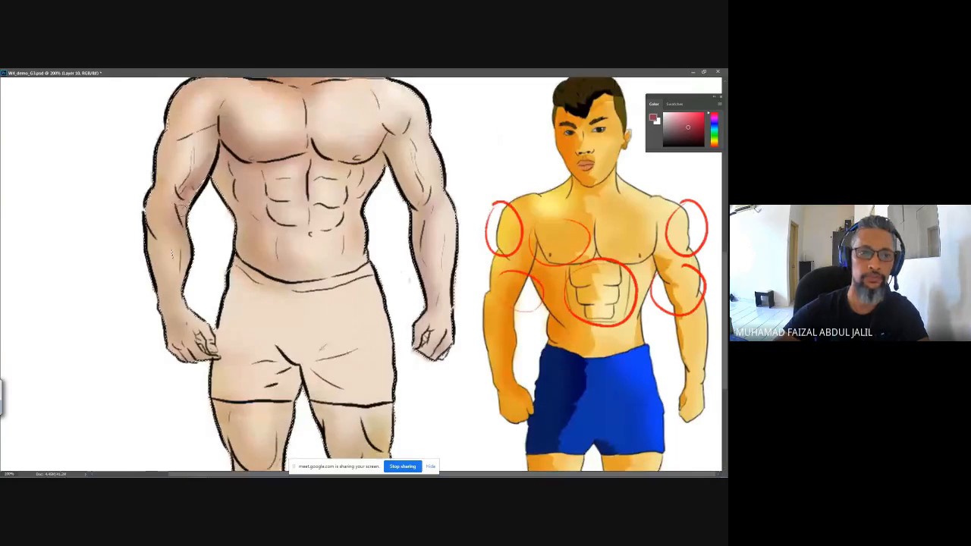
scroll(222, 289, down, 1)
scroll(222, 288, down, 1)
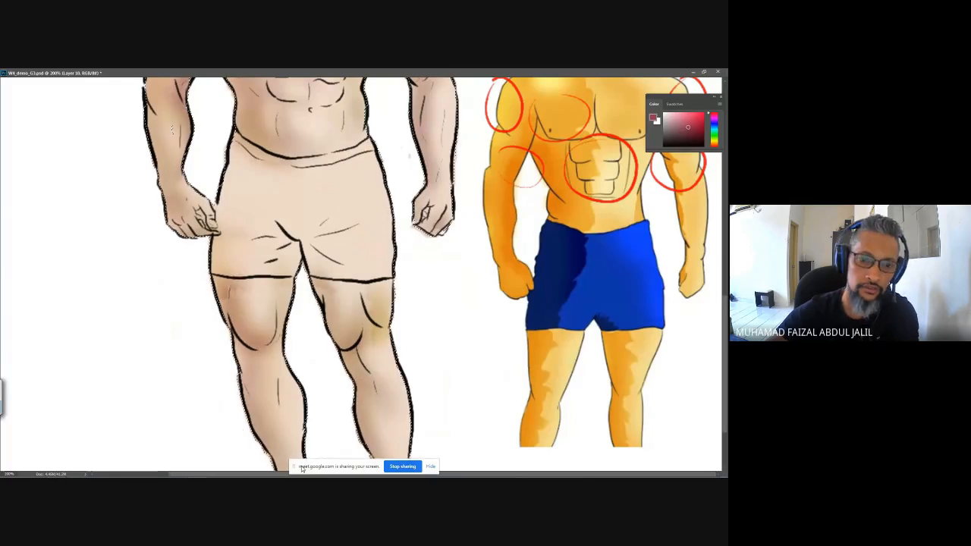
key(ctrl+minus)
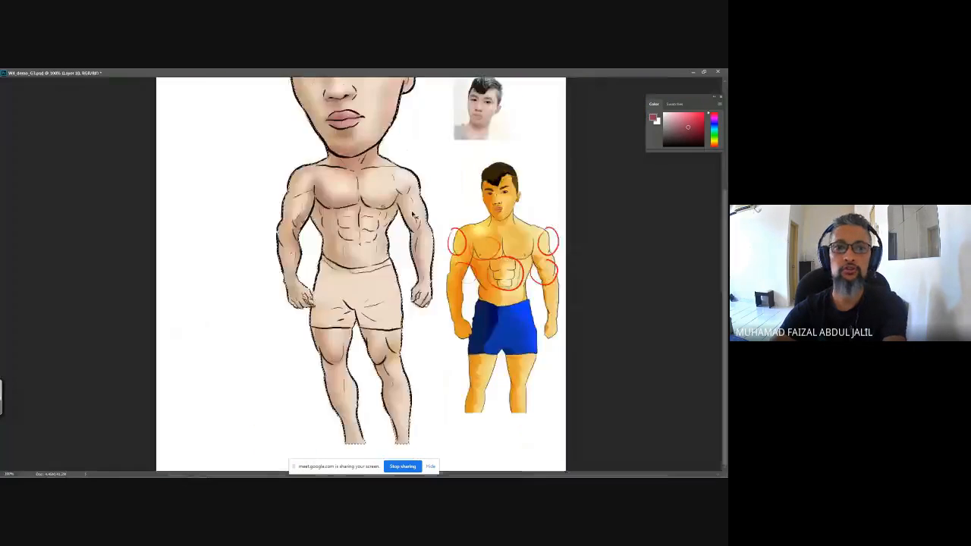
key(ctrl+minus)
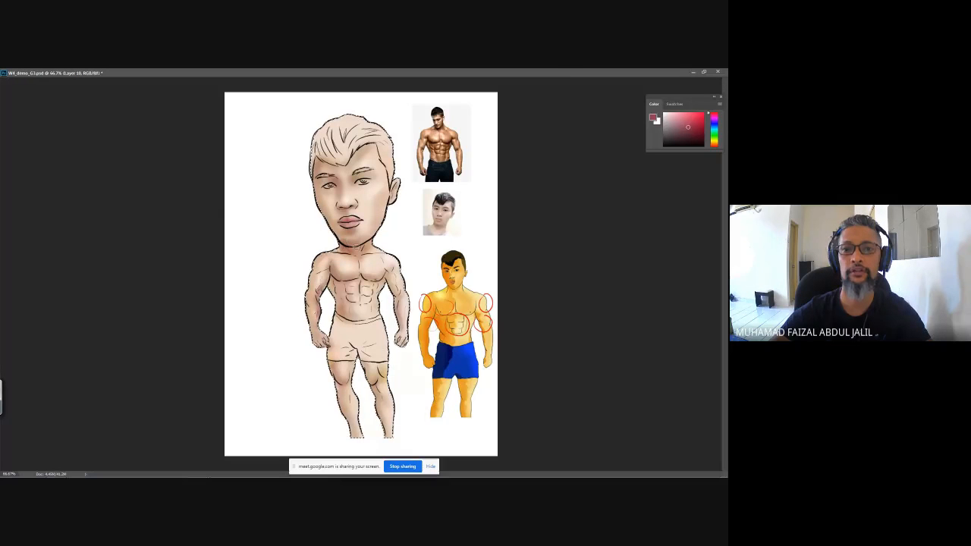
Paint the whites of both eyes and brighten the light-side cheek below the eye with soft white
click(663, 113)
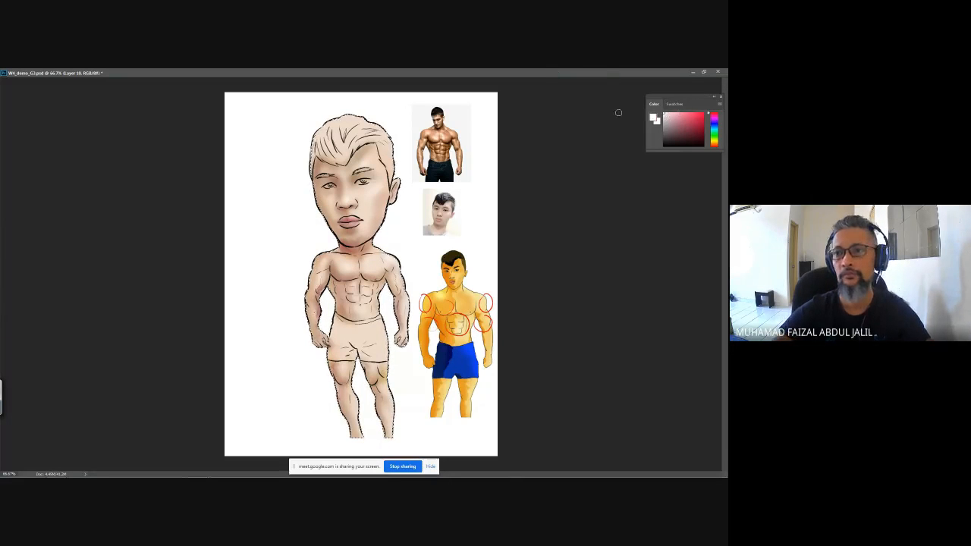
scroll(370, 231, up, 3)
drag(353, 169, 362, 335)
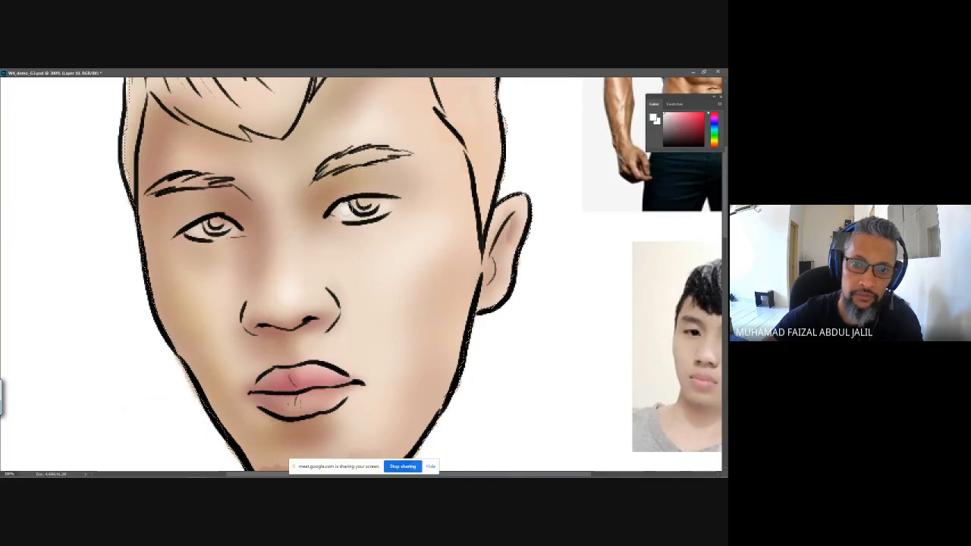
drag(346, 213, 350, 210)
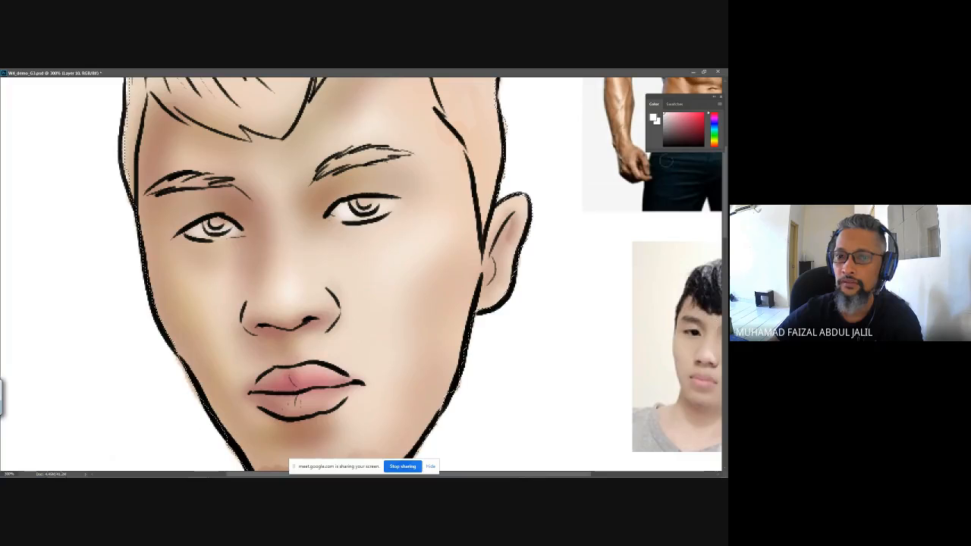
Paint both irises brown and deepen them with a darker brown
click(714, 141)
click(692, 136)
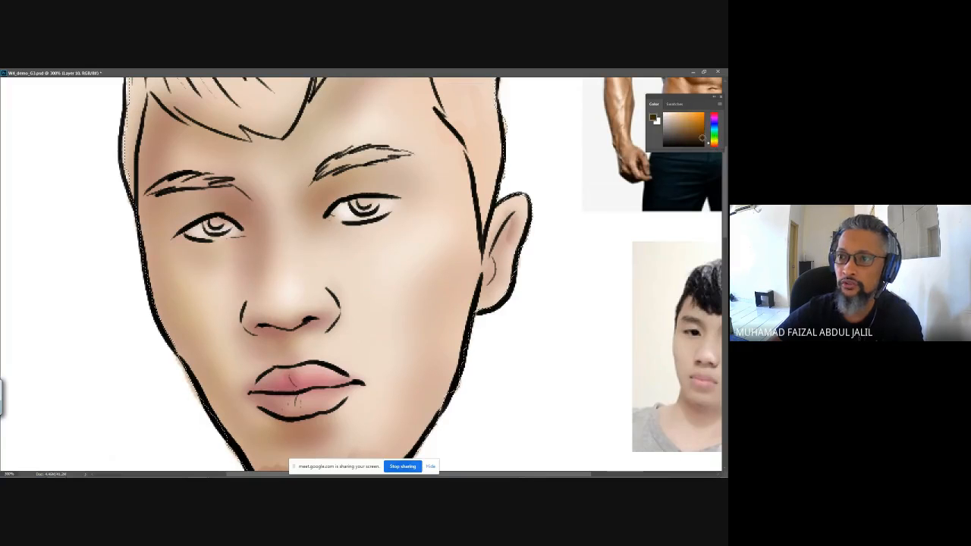
click(698, 132)
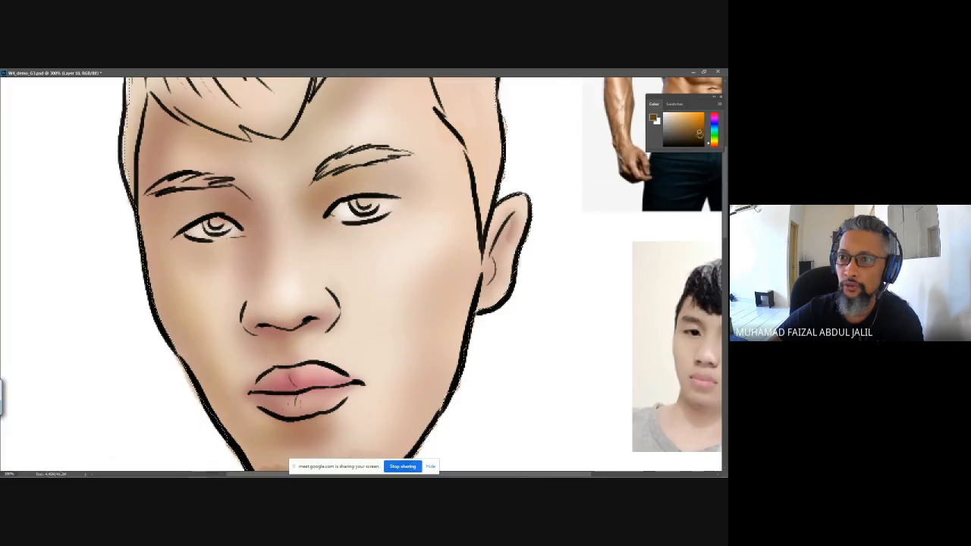
click(709, 145)
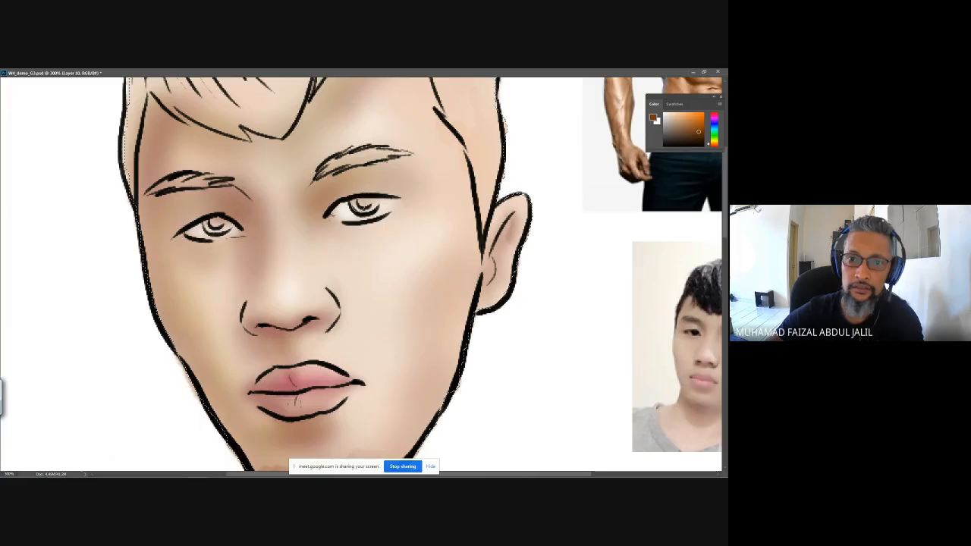
mouse_move(361, 205)
mouse_down()
mouse_move(370, 202)
mouse_move(364, 210)
mouse_up()
drag(216, 223, 229, 230)
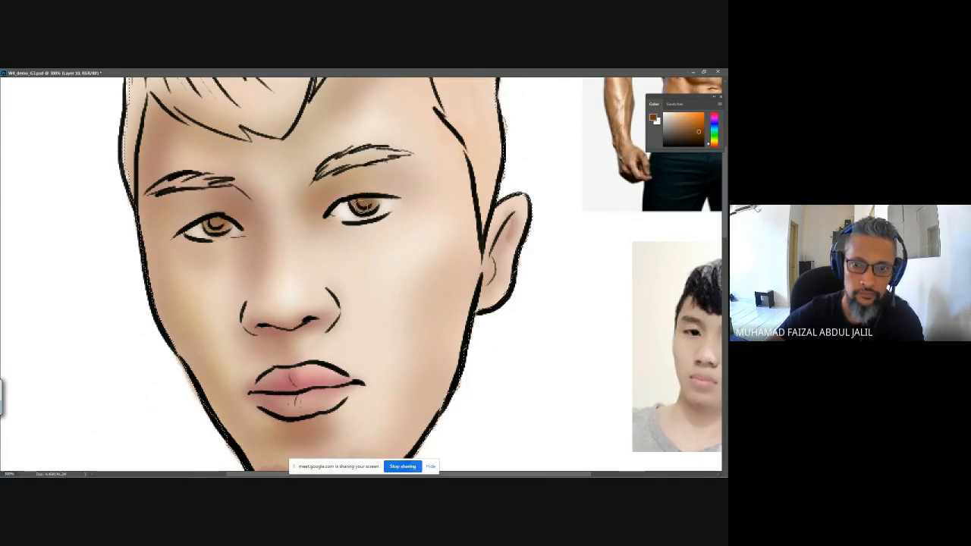
click(700, 138)
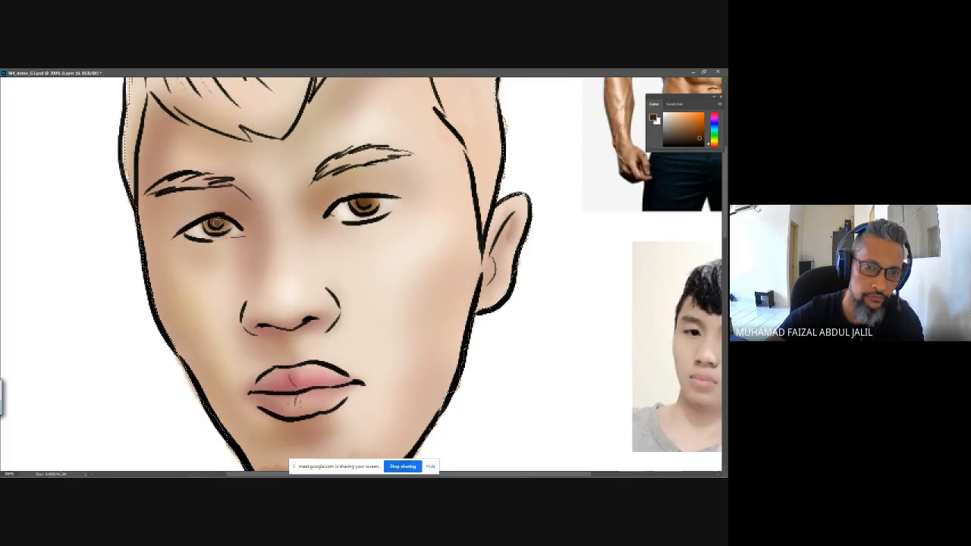
Add a soft white highlight to the lower lip and check the whole figure
key(x)
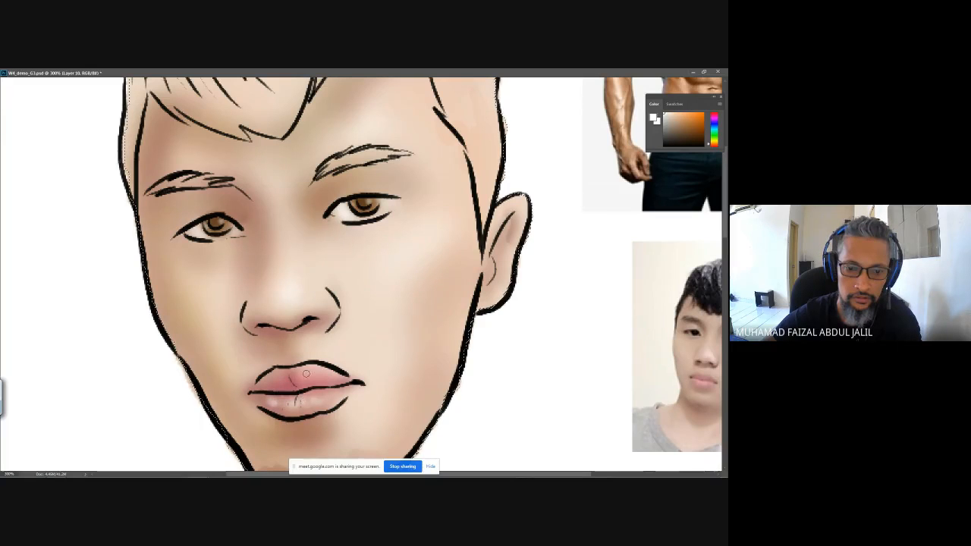
key(ctrl+minus)
key(ctrl+minus)
key(ctrl+minus)
key(ctrl+minus)
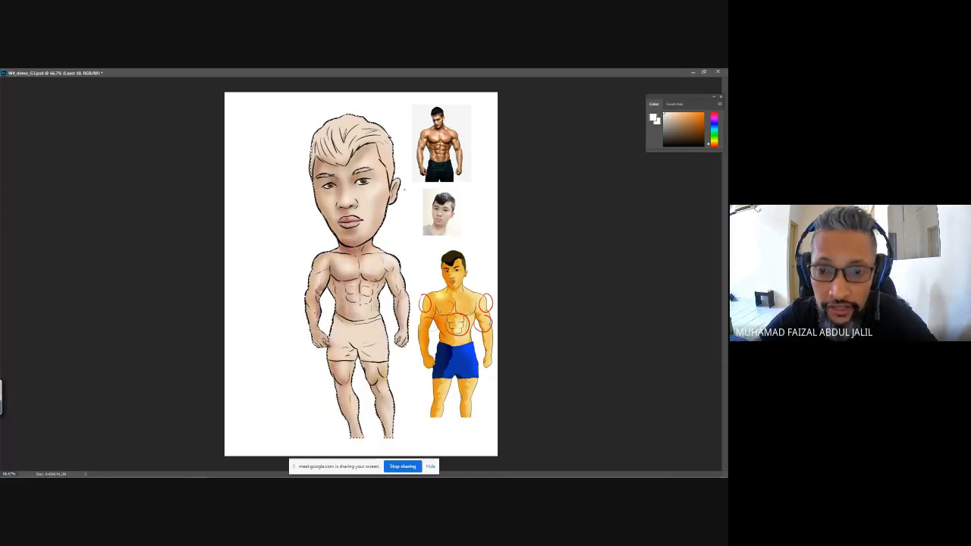
Subtract the hair and shorts areas from the skin selection with the Lasso tool
scroll(384, 191, up, 1)
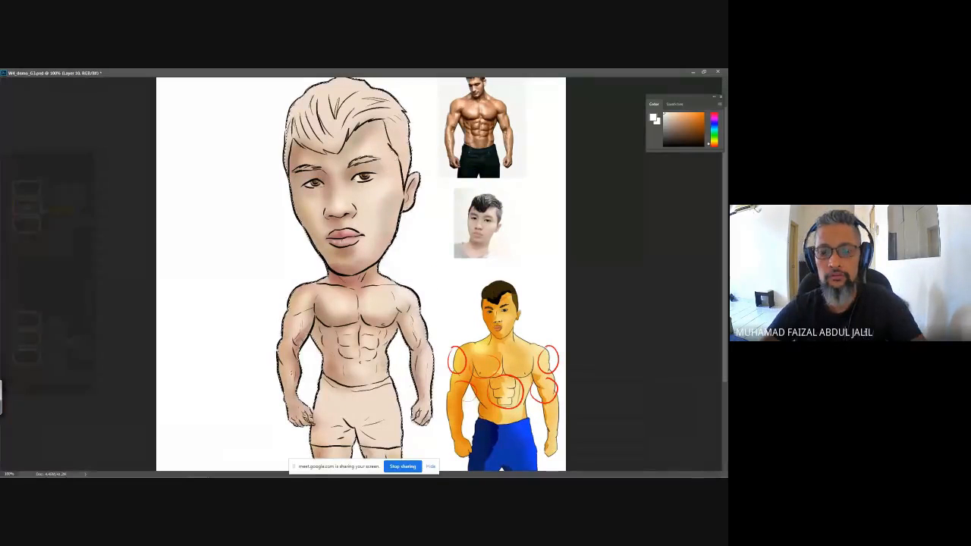
scroll(361, 273, down, 1)
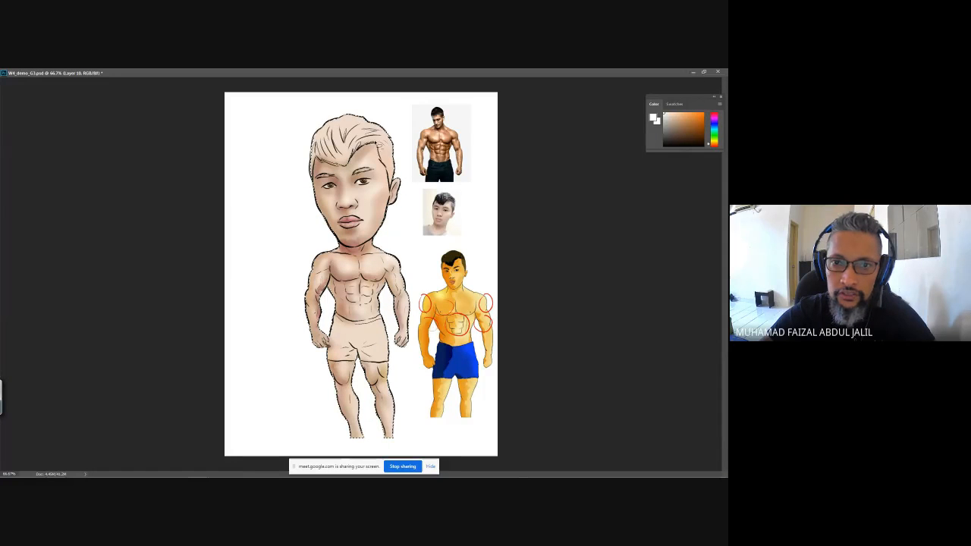
mouse_move(394, 167)
mouse_down()
mouse_move(390, 132)
mouse_move(316, 120)
mouse_move(307, 180)
mouse_up()
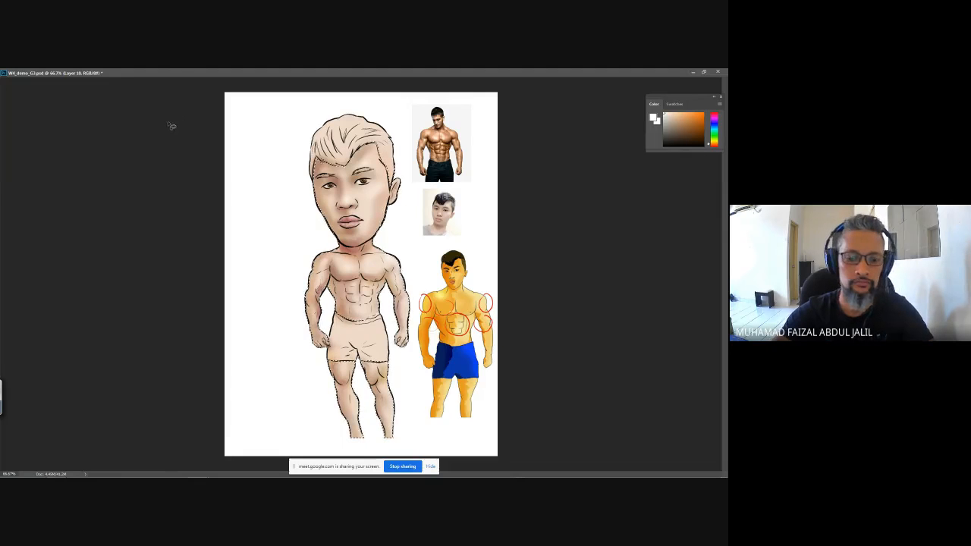
Make the flat skin base, Layer 9, active and toggle its visibility to check what it holds
key(Tab)
click(647, 401)
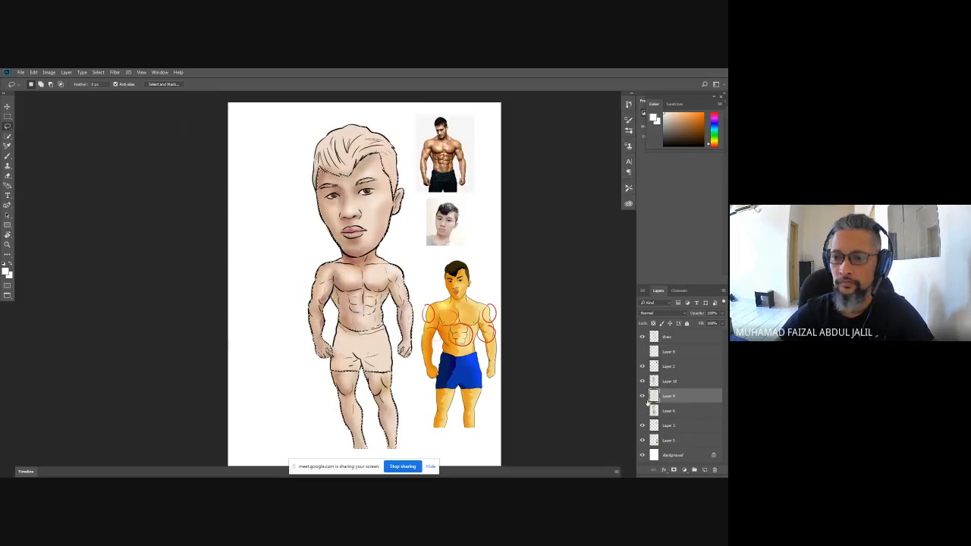
click(643, 398)
click(643, 397)
click(643, 397)
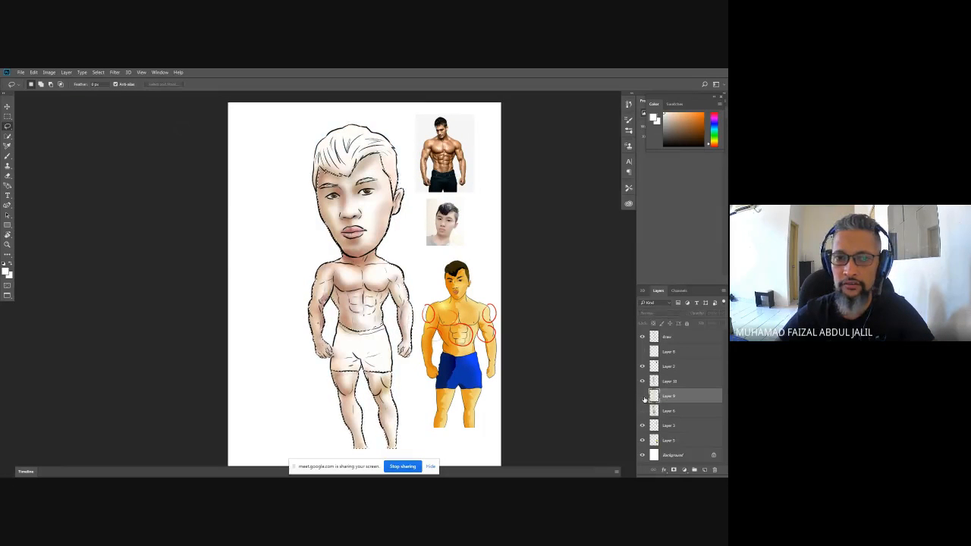
click(643, 398)
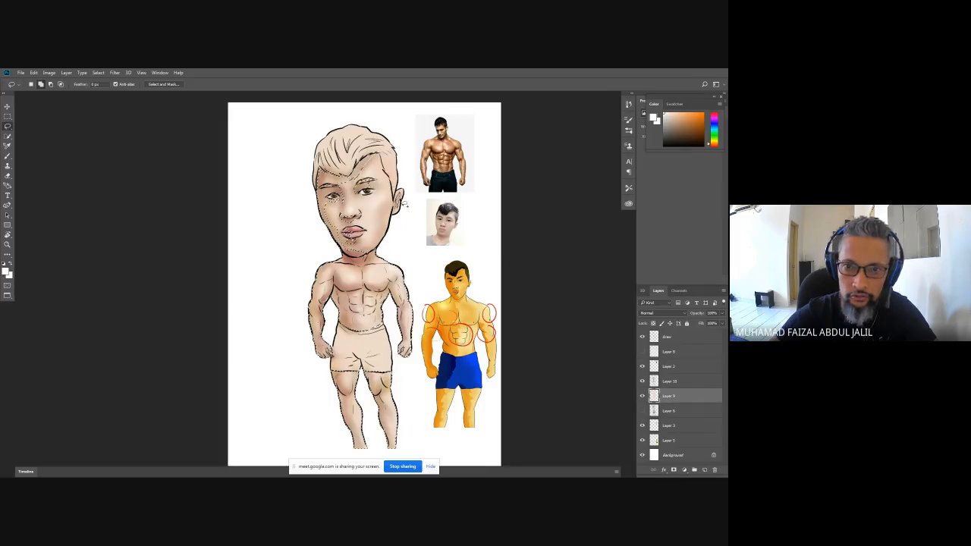
Lasso hard-edged shadow shapes on the face, neck, torso, arms and legs, and copy them from Layer 9 to a new layer
key(alt)
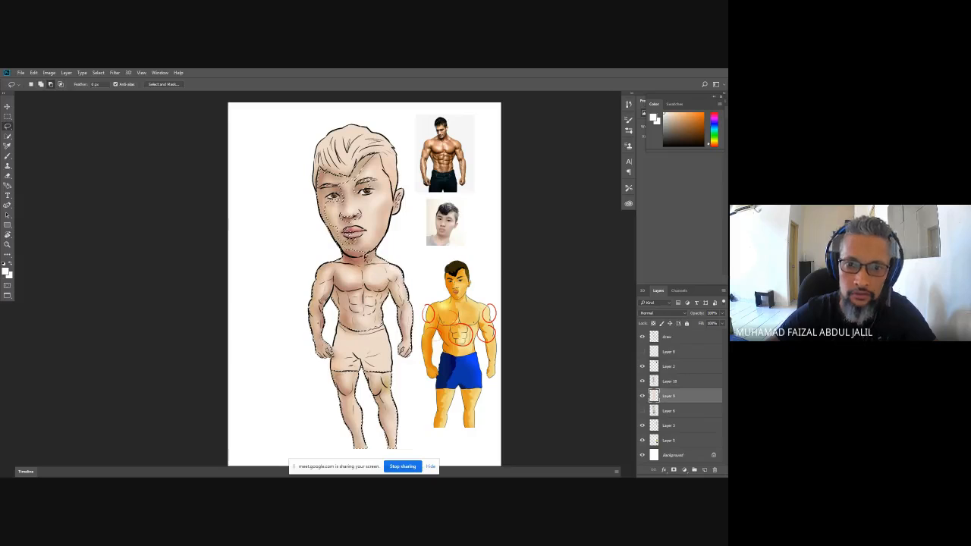
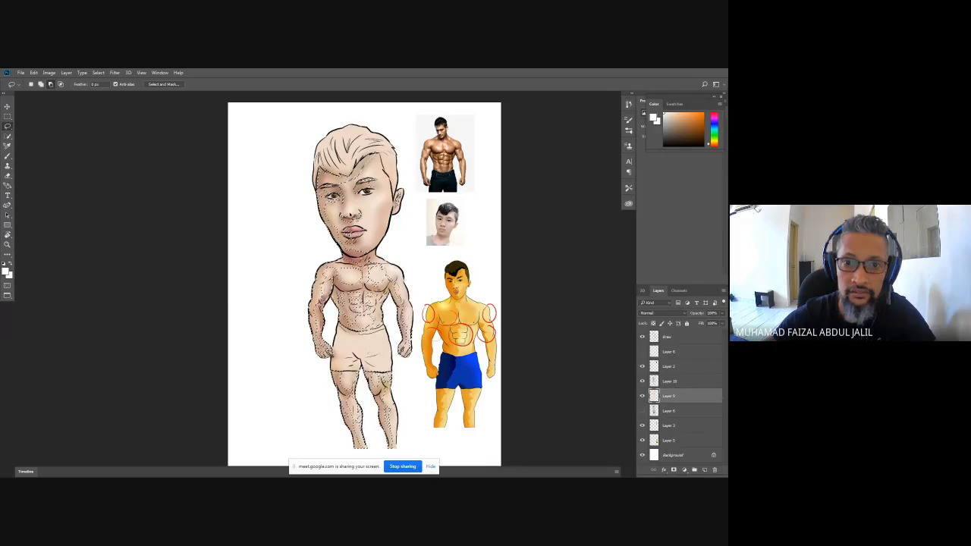
key(shift)
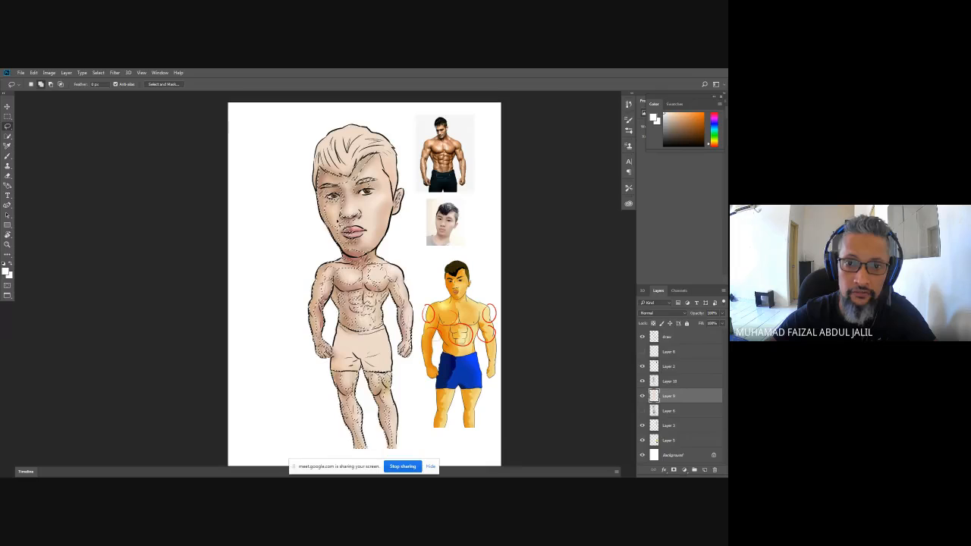
key(alt)
key(shift)
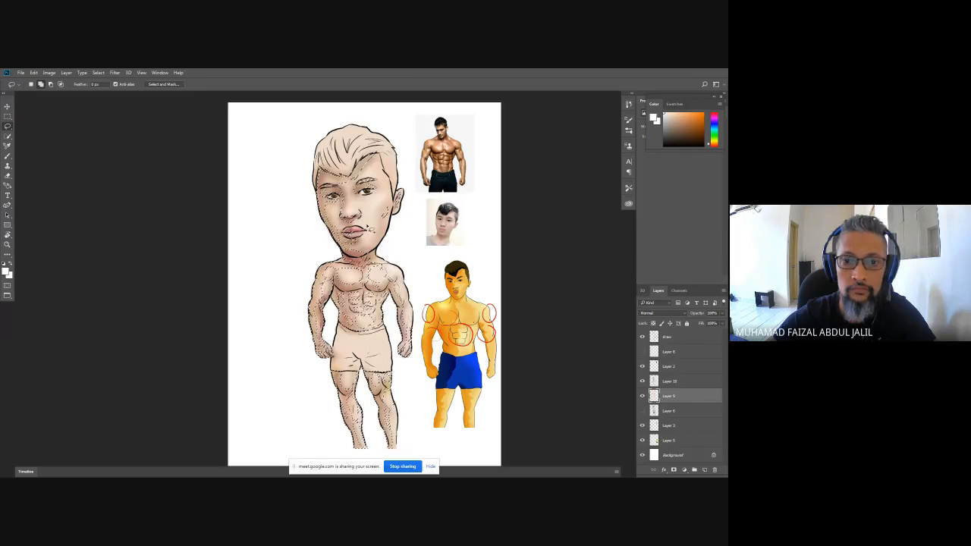
key(alt)
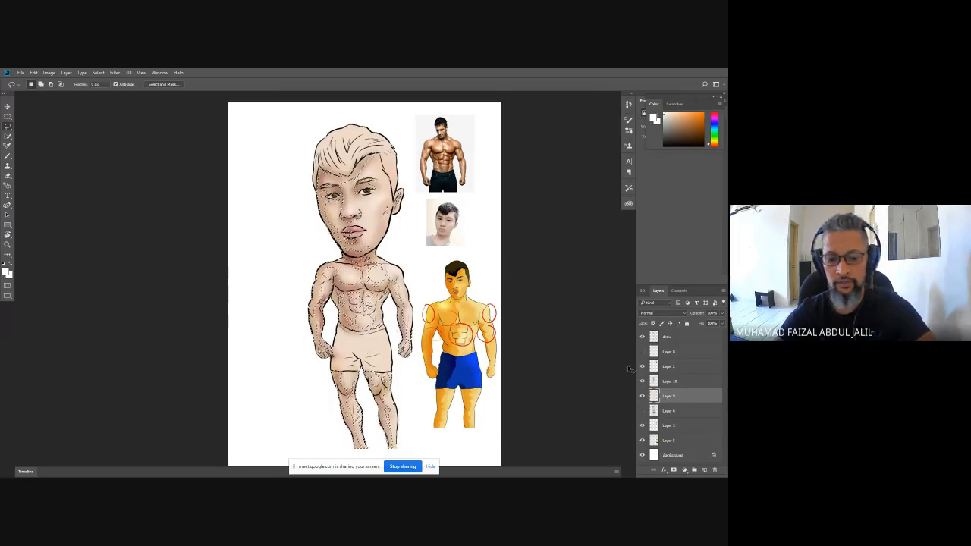
key(ctrl+j)
Toggle the visibility of Layers 9, 10 and 11 to examine the copied shadow shapes on their own
click(642, 410)
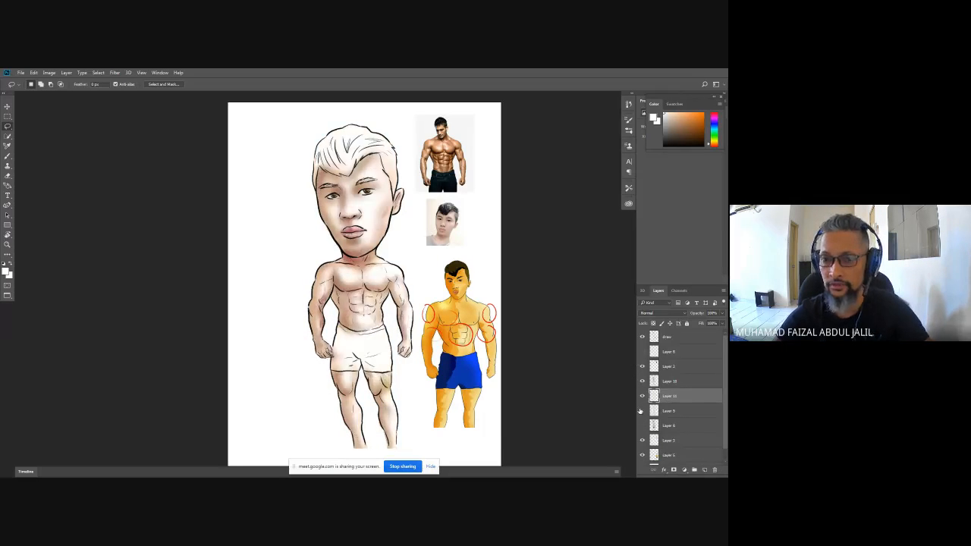
click(641, 395)
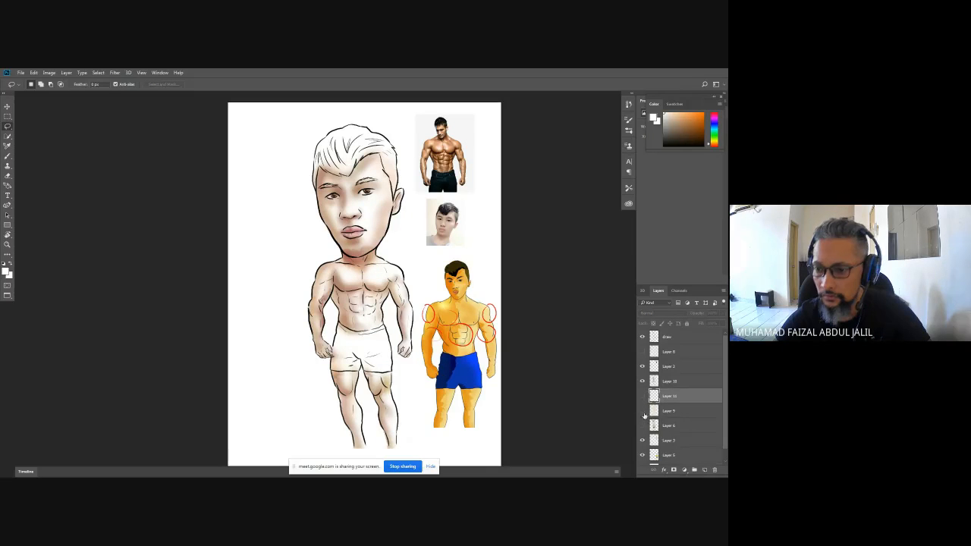
click(642, 381)
click(641, 395)
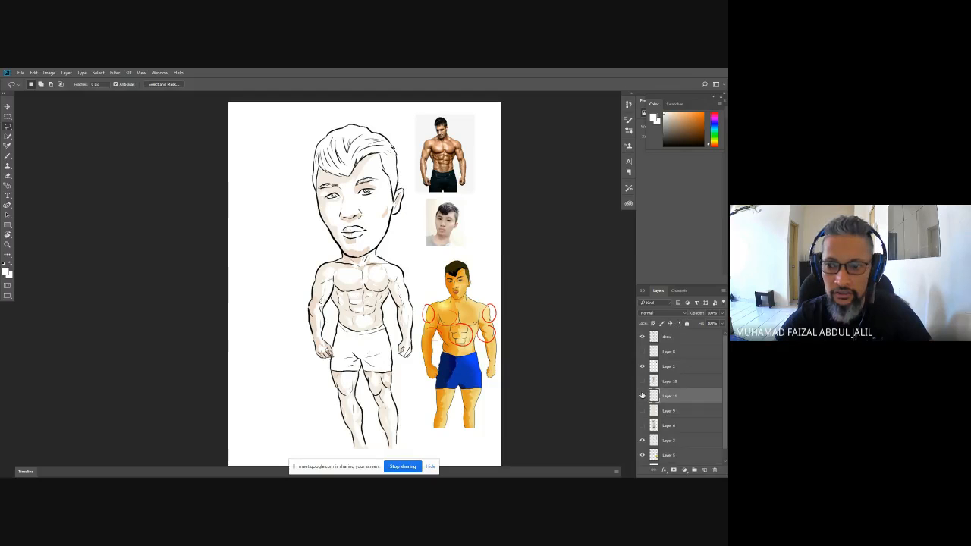
click(641, 395)
click(642, 410)
click(642, 394)
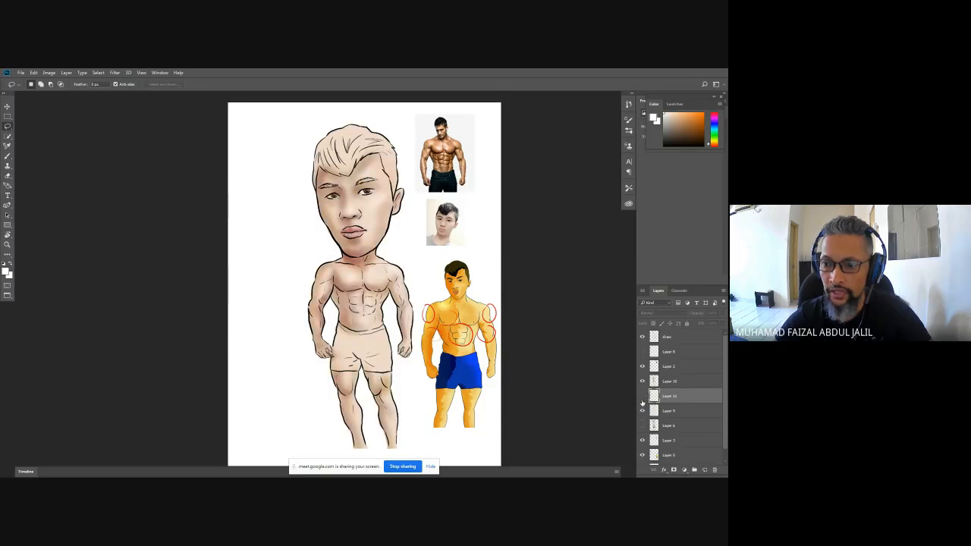
Move the copied shadow layer above Layer 10 and set its blend mode to Multiply
drag(664, 398, 664, 380)
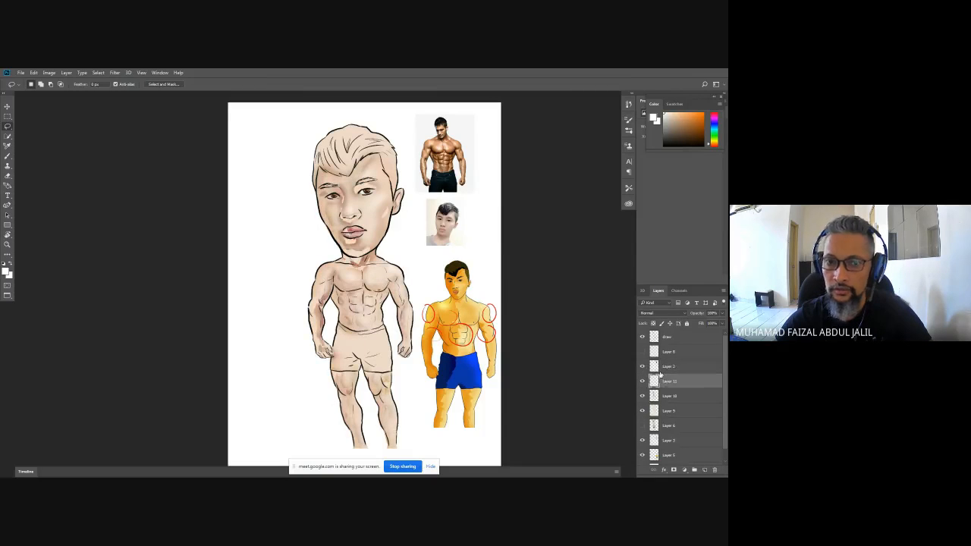
click(661, 313)
click(660, 338)
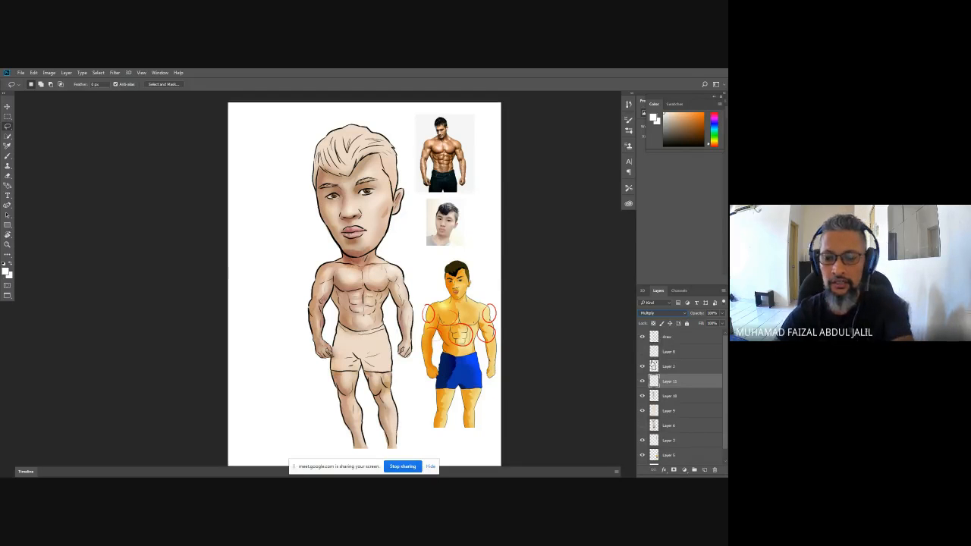
Compare the torso with and without the Multiply shadows, and hide the soft shading on Layer 10
key(ctrl+plus)
key(ctrl+plus)
key(ctrl+plus)
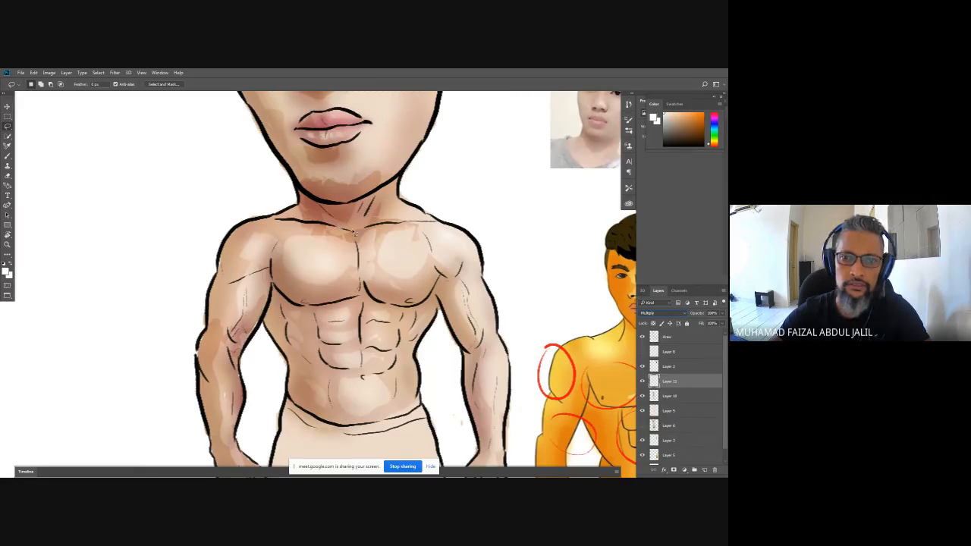
click(642, 381)
click(642, 381)
click(642, 380)
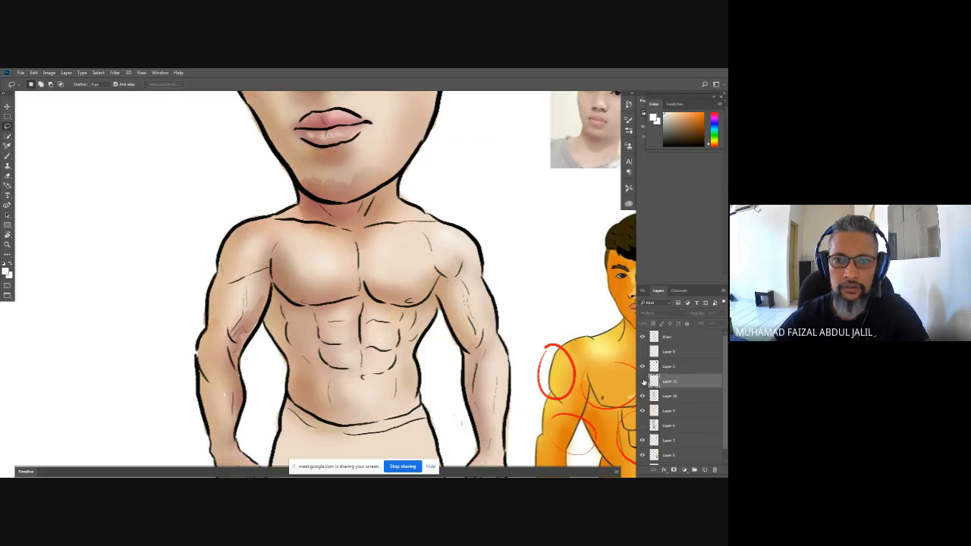
click(642, 395)
click(642, 380)
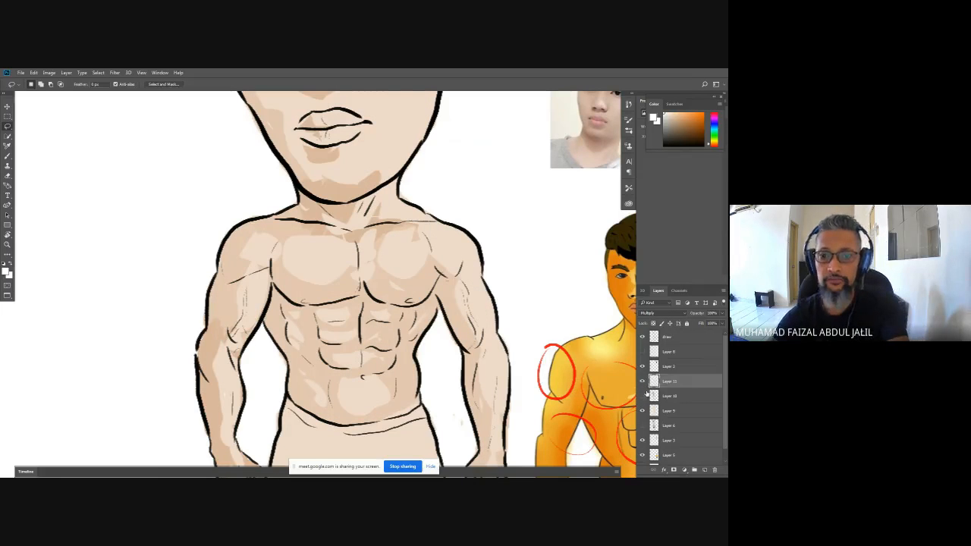
Load Layer 11's shadow shapes as a selection, recolour them with the shadow tone sampled from the forehead, and deselect
key(ctrl+0)
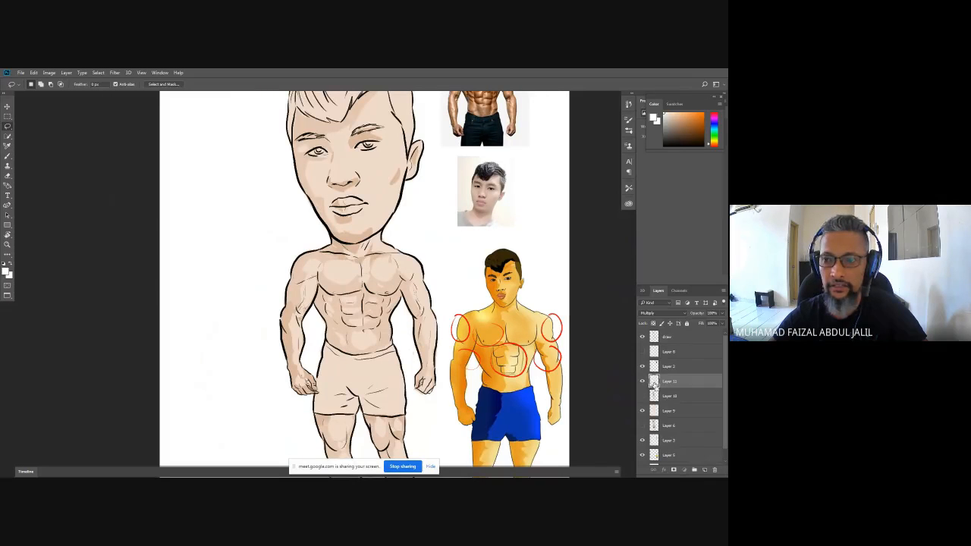
ctrl+click(653, 383)
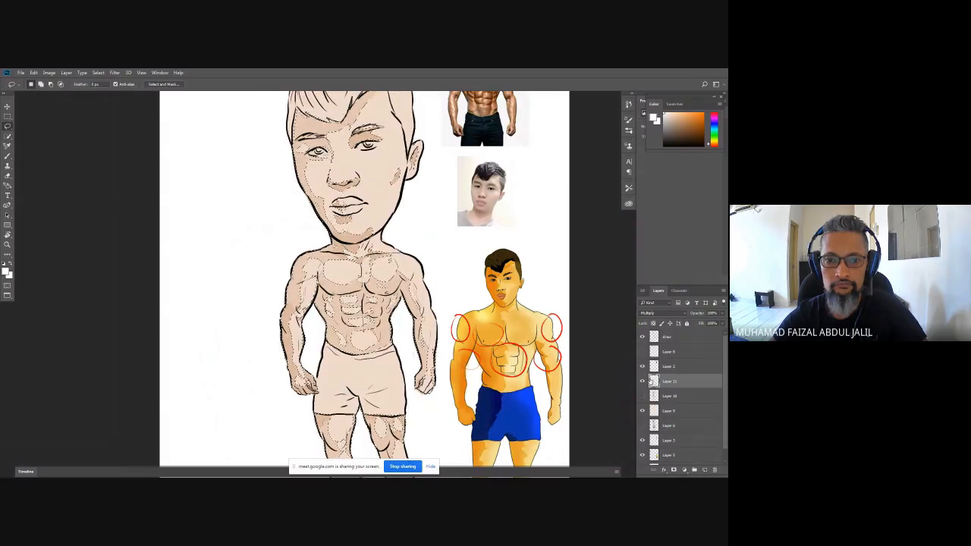
key(i)
key(alt+i)
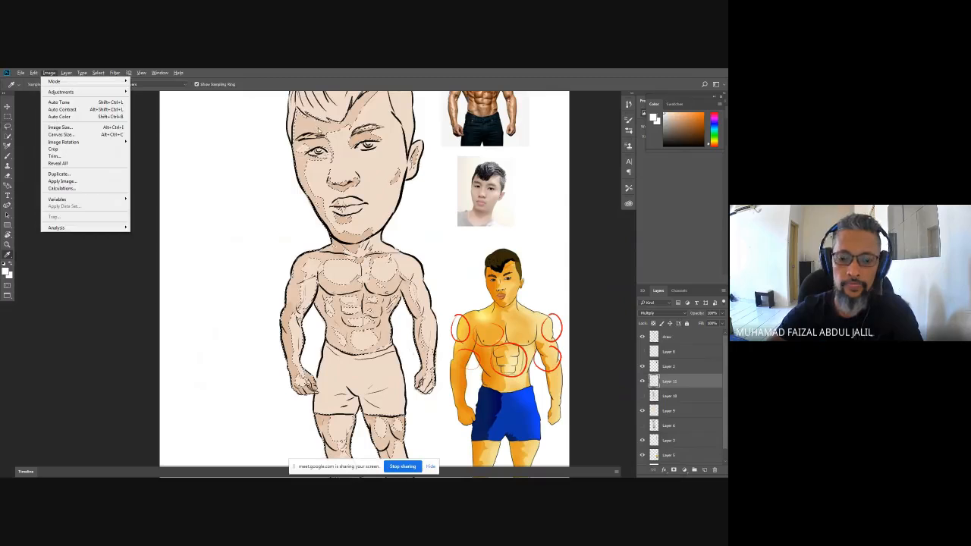
key(a)
click(318, 130)
key(alt+i)
key(a)
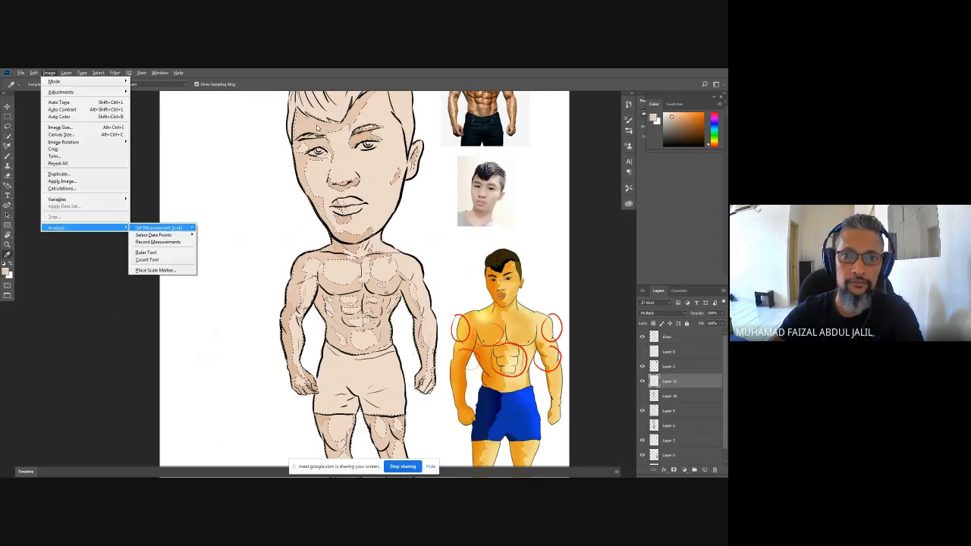
click(318, 129)
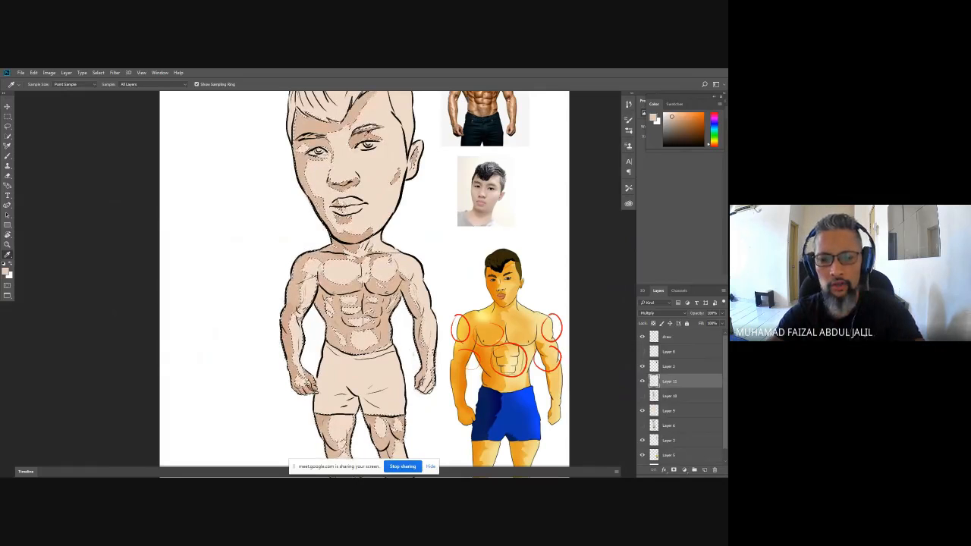
key(ctrl+d)
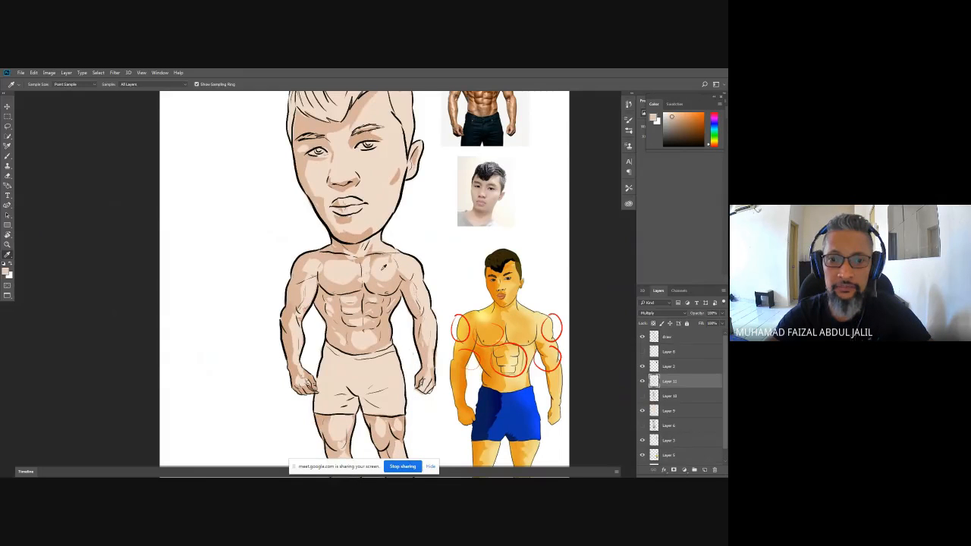
Sample the light skin tone from the figure's chest
key(alt+e)
click(375, 268)
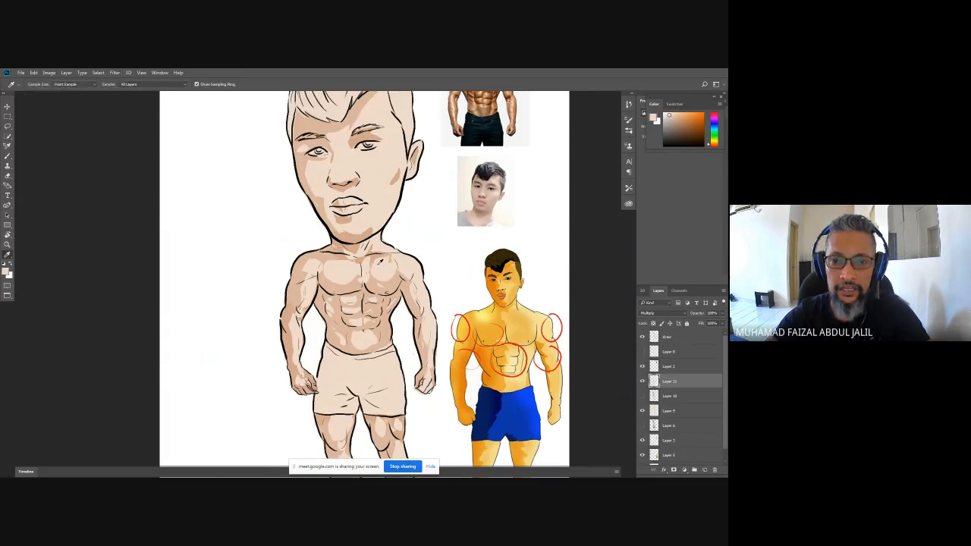
key(alt+e)
click(376, 267)
key(alt+e)
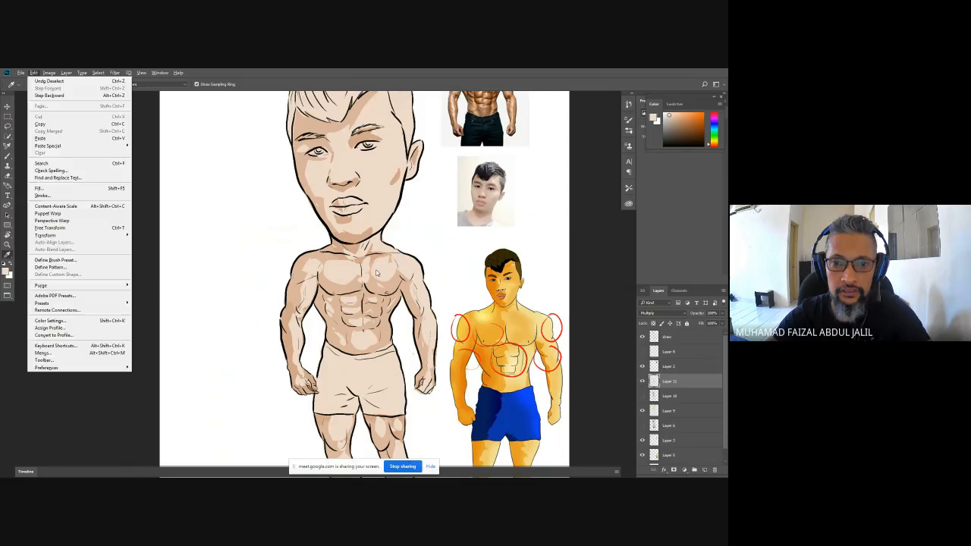
key(Escape)
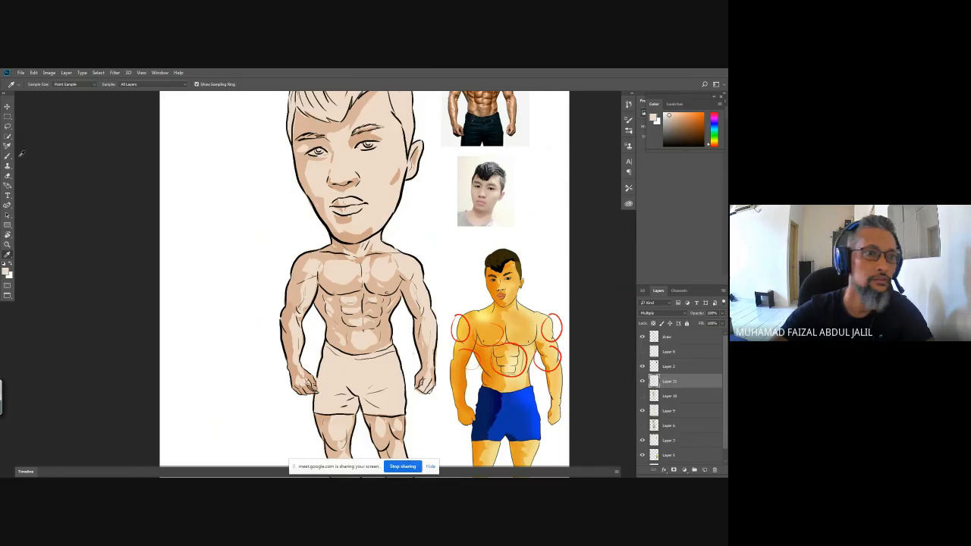
key(alt+e)
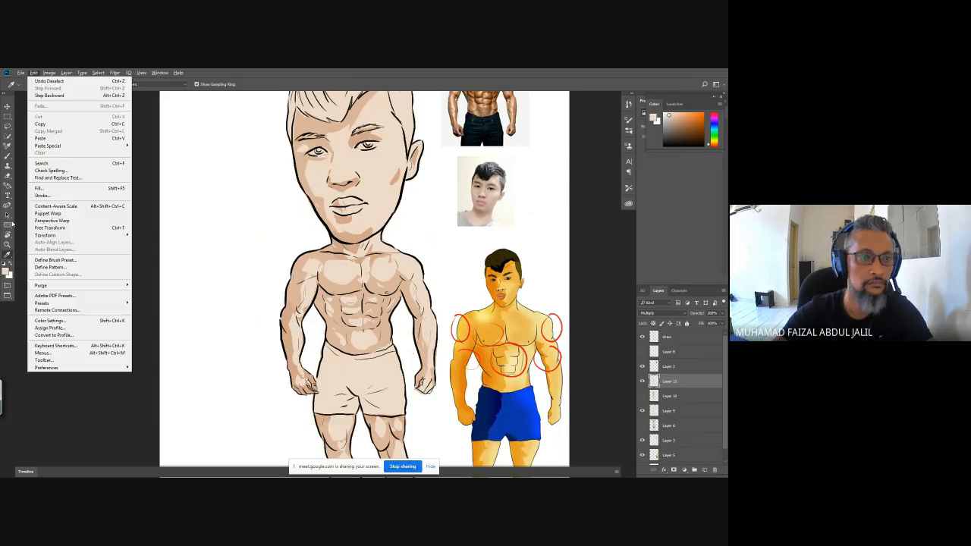
click(13, 256)
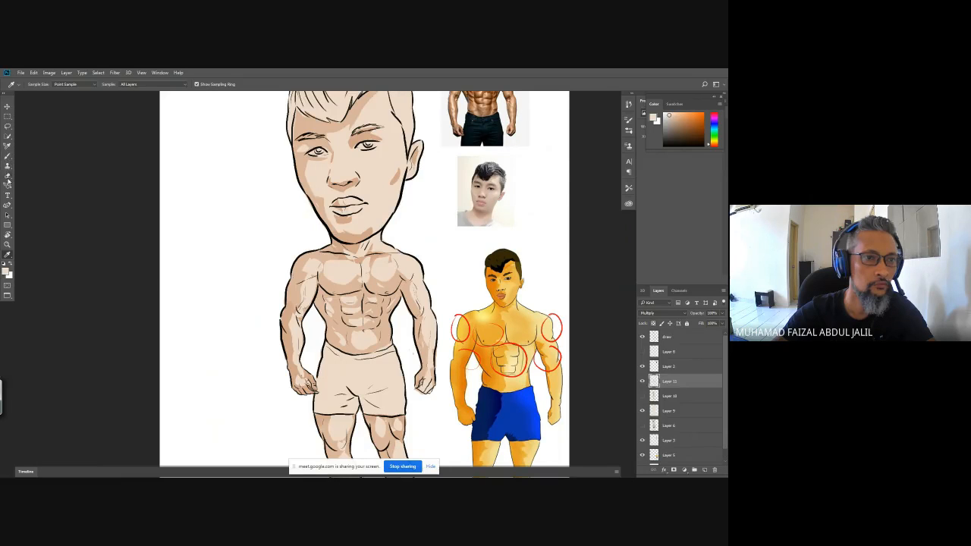
click(8, 176)
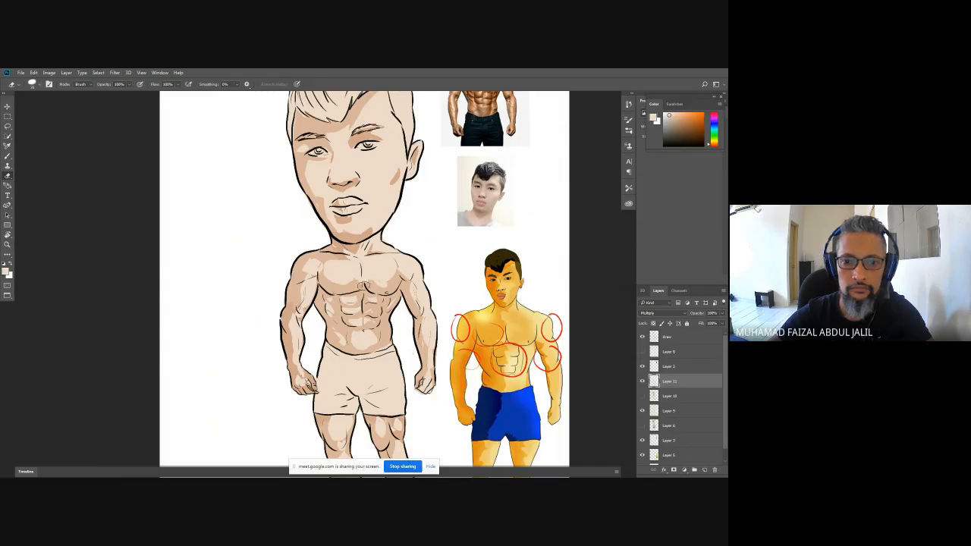
drag(375, 241, 367, 263)
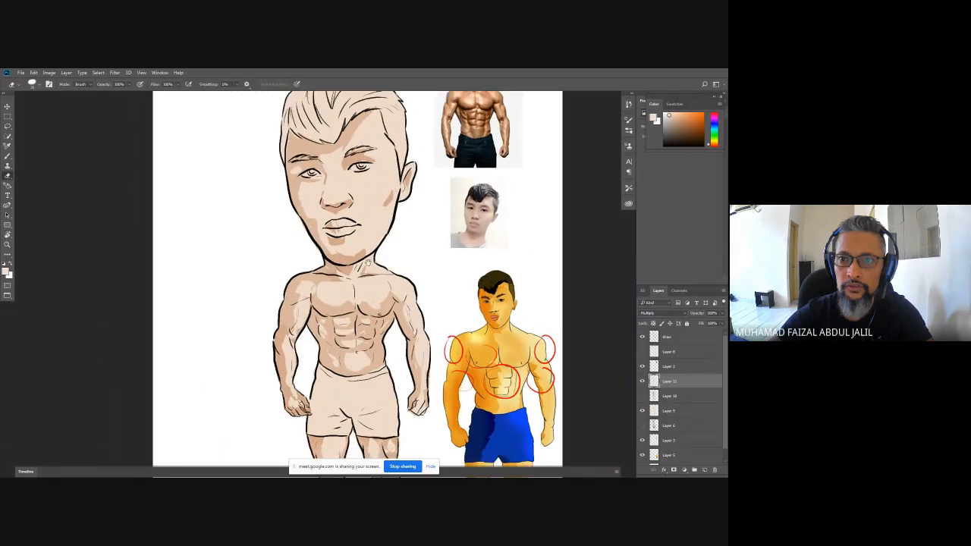
key(l)
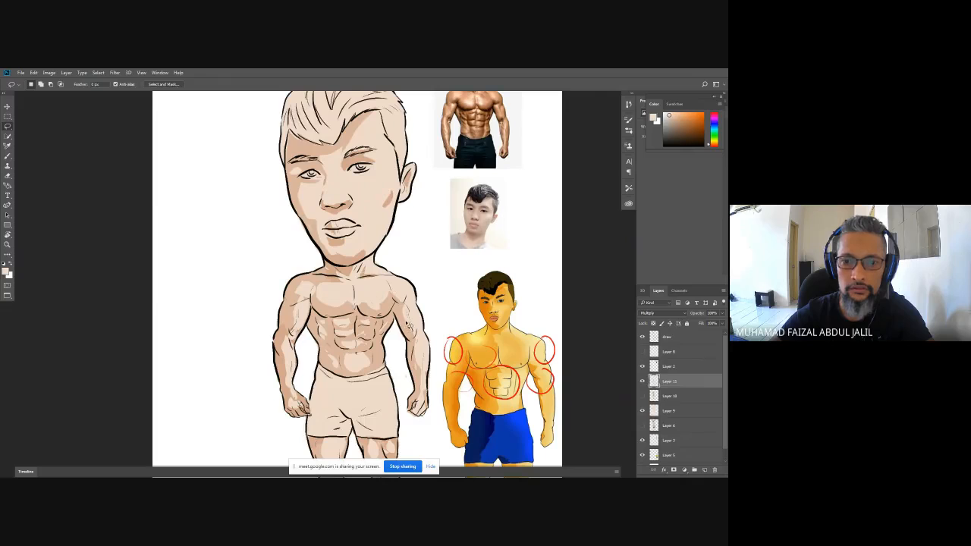
key(b)
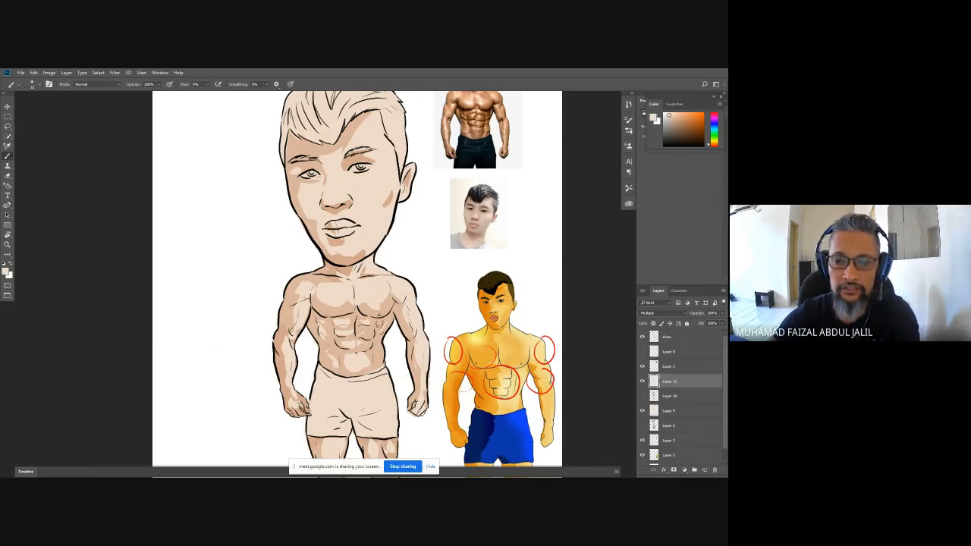
key(])
key(])
key(])
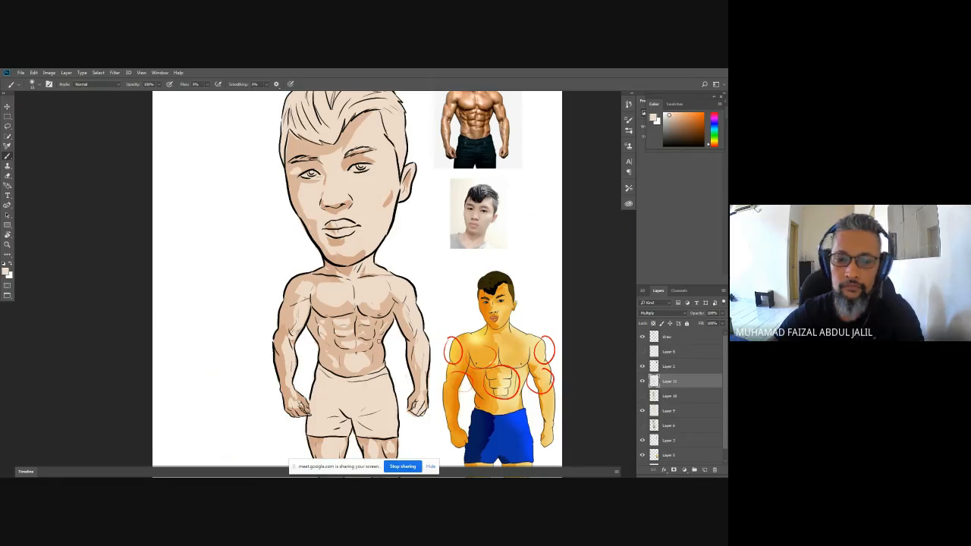
key(e)
key([)
key([)
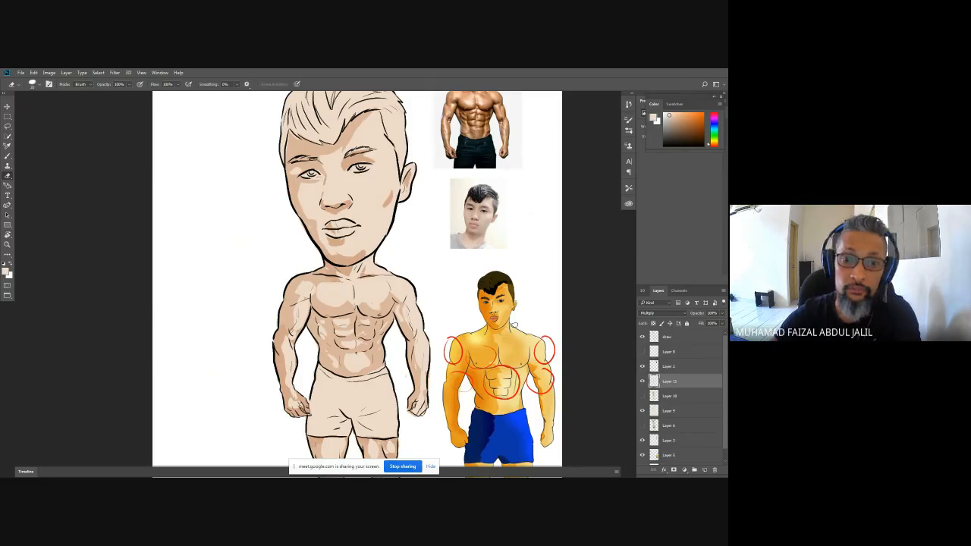
Show the soft shading on Layer 10 again and look over the whole figure
key(ctrl+0)
click(642, 394)
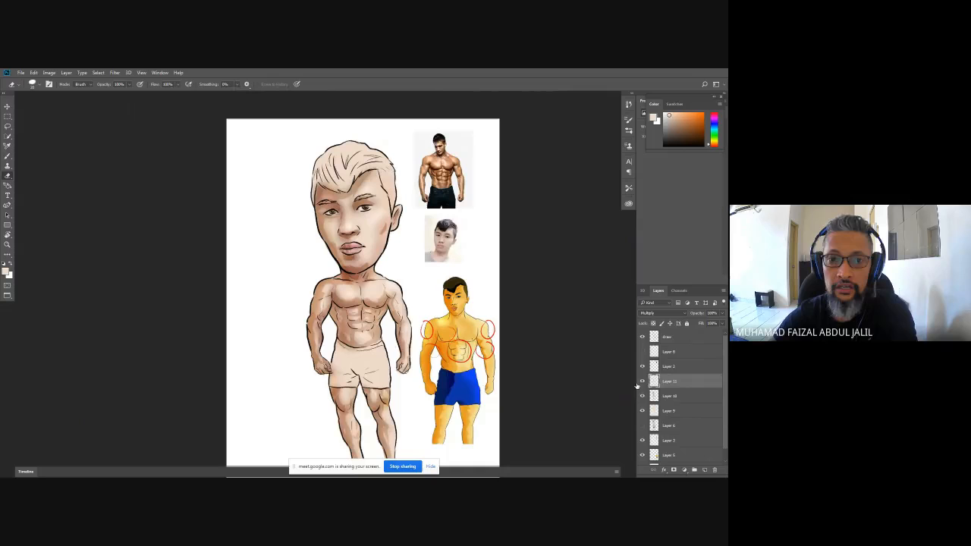
drag(384, 285, 343, 240)
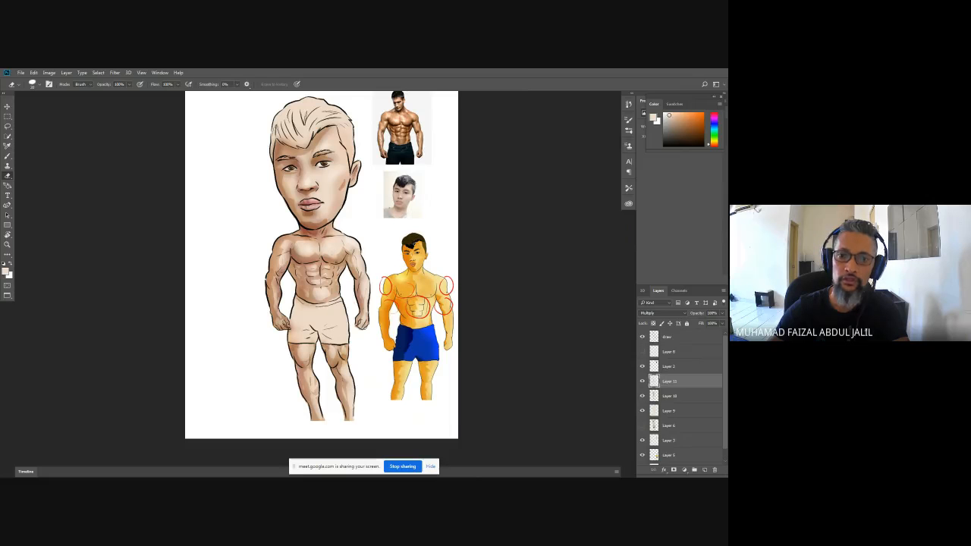
drag(370, 167, 372, 235)
Outline the caricature's hair with the Lasso, adding to and subtracting from the selection along the hairline
key(l)
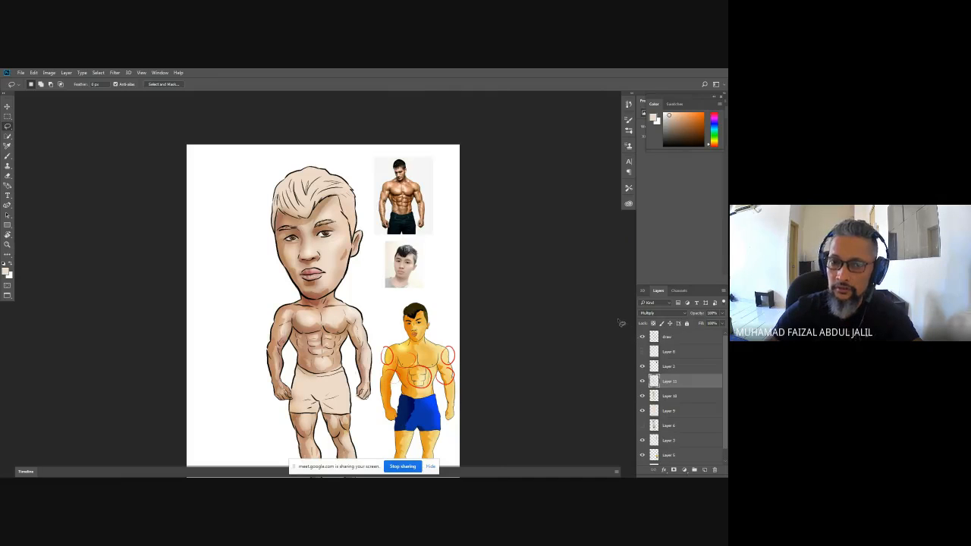
mouse_move(296, 174)
mouse_down()
mouse_move(277, 191)
mouse_move(278, 238)
mouse_move(342, 197)
mouse_move(356, 242)
mouse_move(358, 200)
mouse_move(332, 173)
mouse_move(307, 170)
mouse_move(278, 191)
mouse_up()
key(shift)
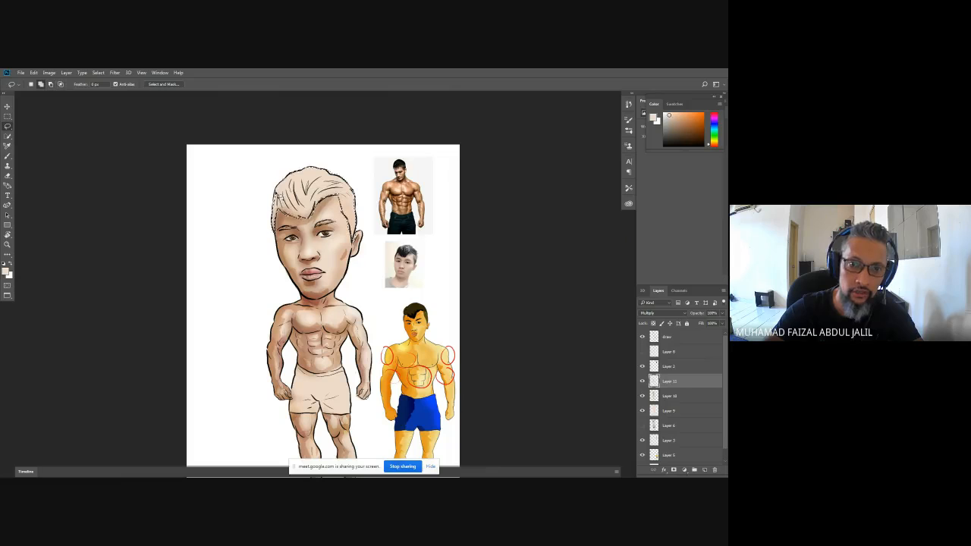
key(alt)
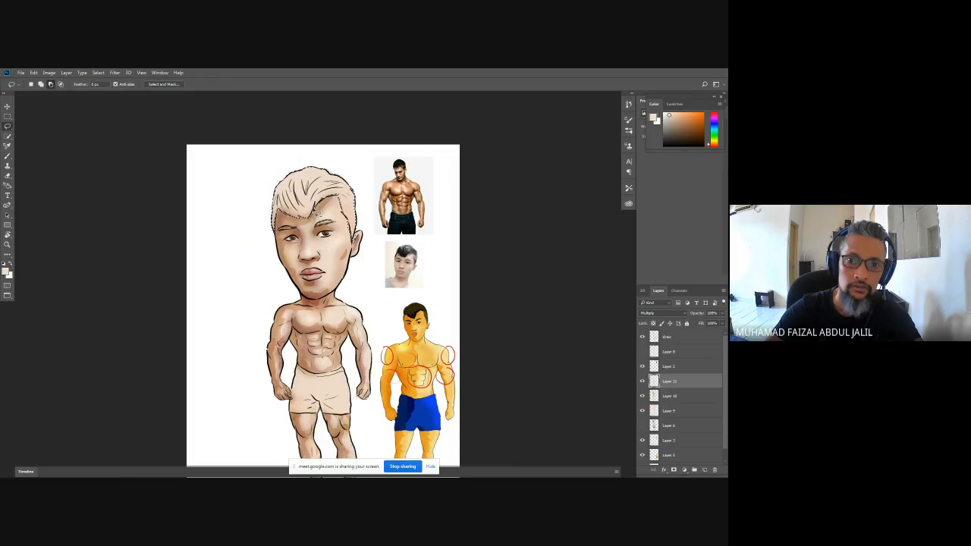
key(shift)
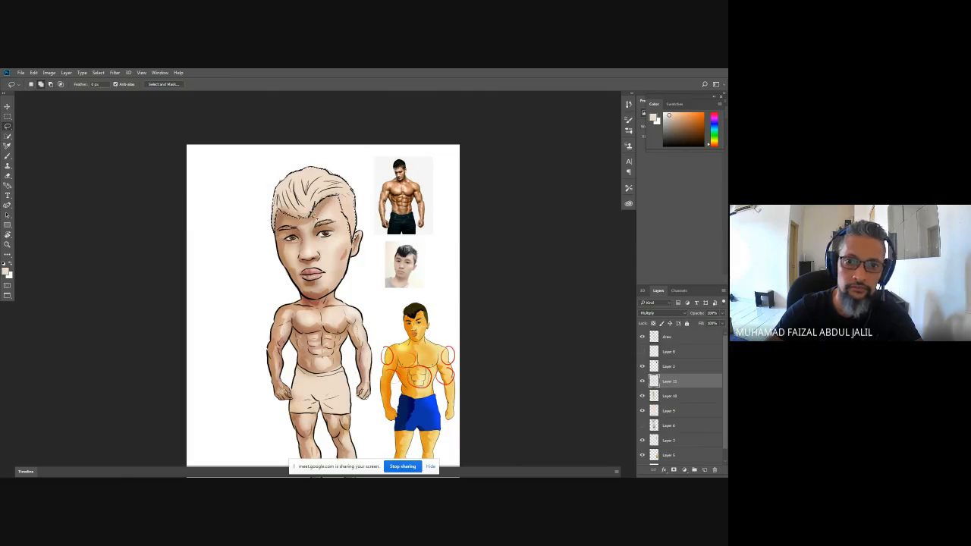
key(shift)
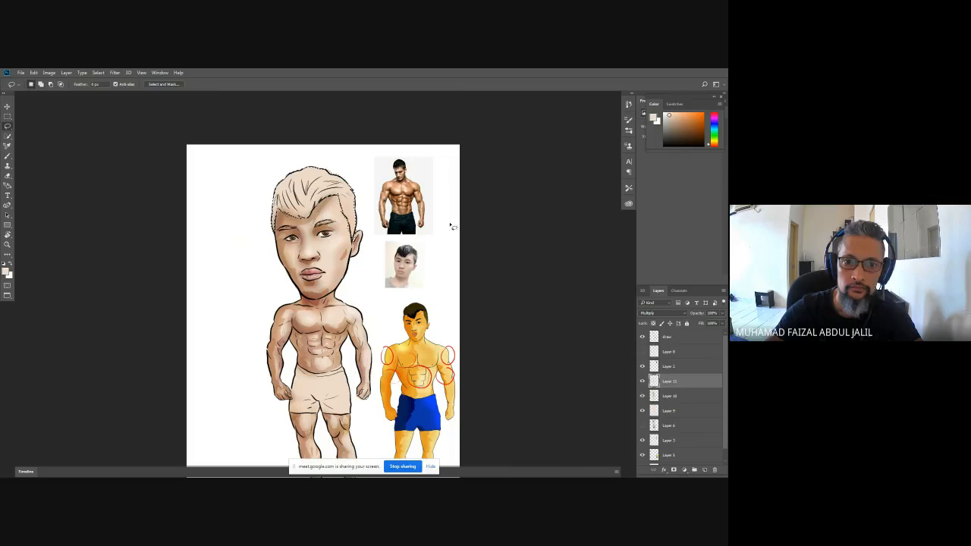
Copy the selected hair area from Layer 9 to a new layer and hide Layer 9
click(668, 412)
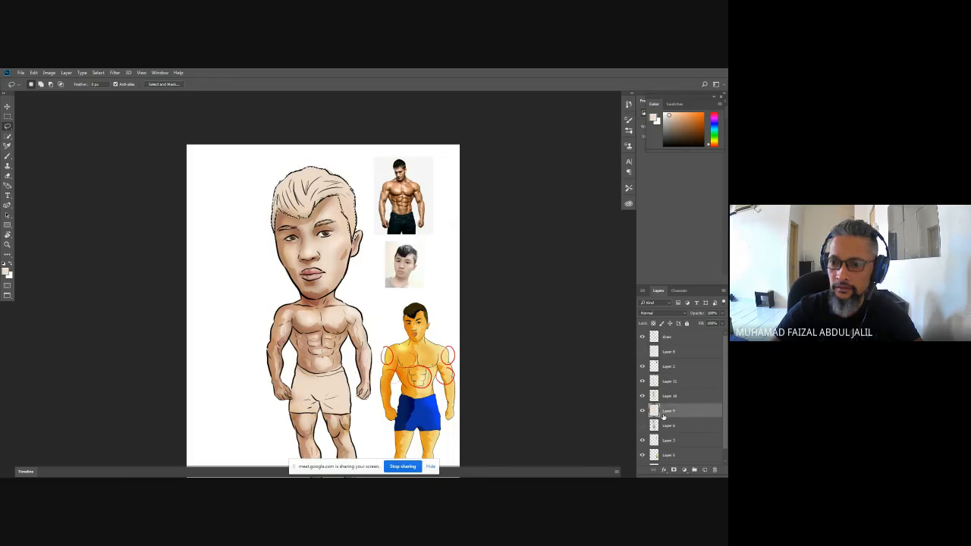
key(ctrl+j)
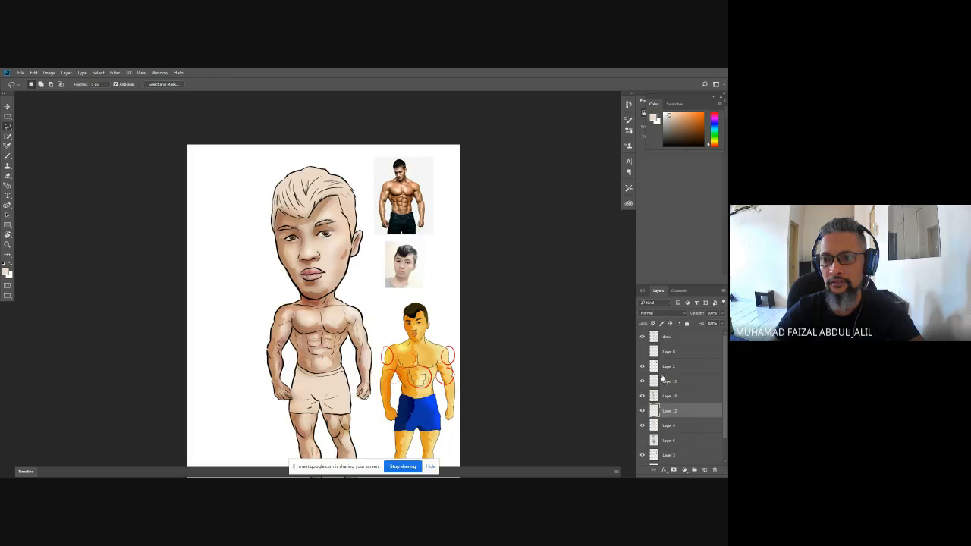
click(642, 426)
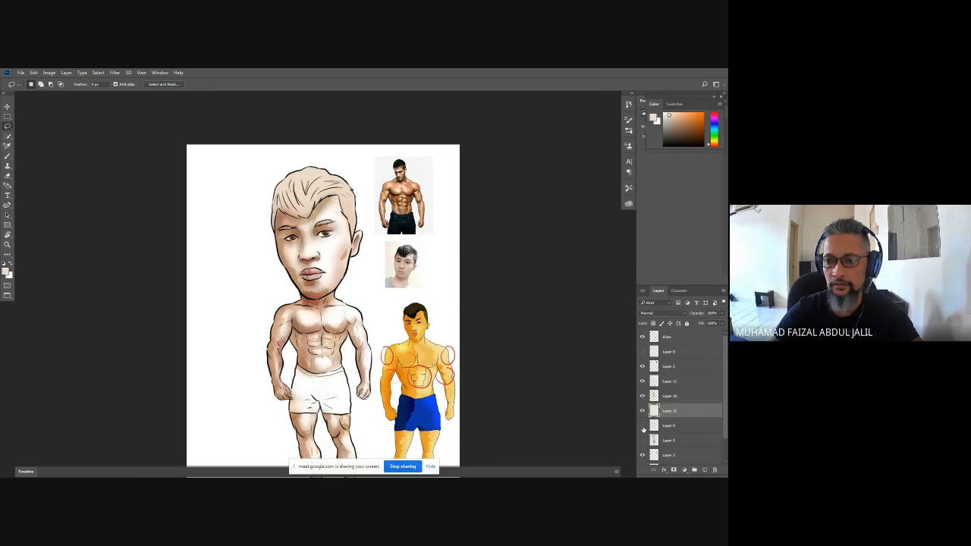
Toggle the visibility of Layers 10, 11 and 2 to examine the copied hair shape on its own
click(642, 396)
click(642, 381)
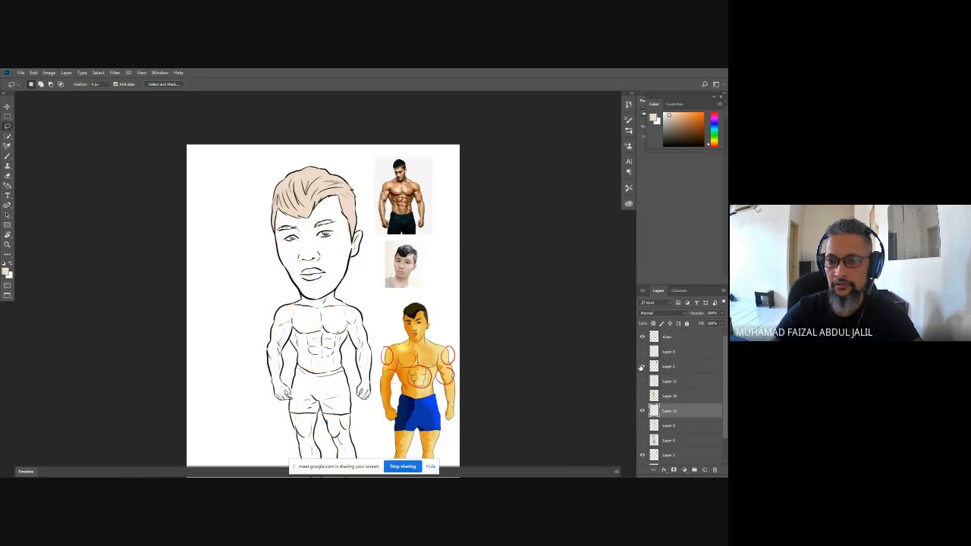
click(642, 366)
click(641, 366)
click(641, 381)
click(642, 395)
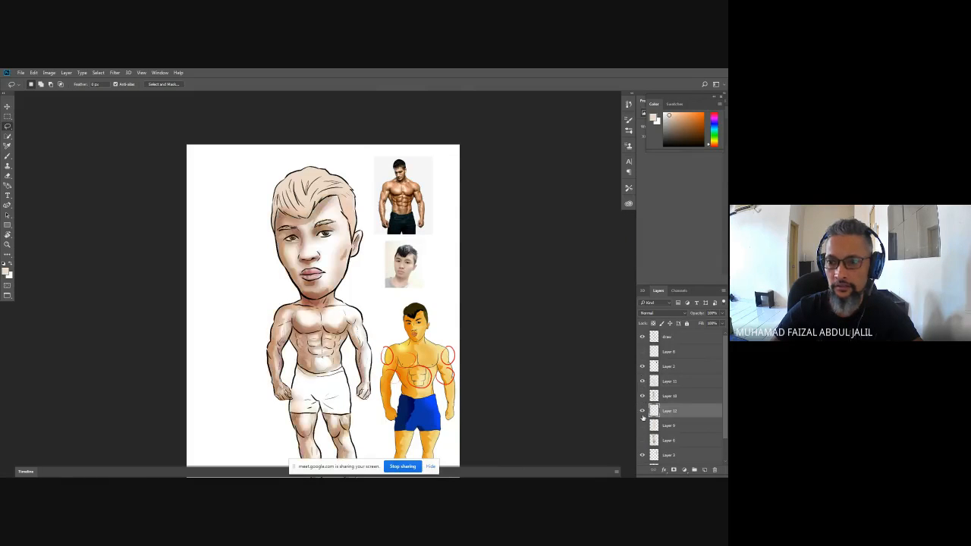
Load the copied hair as a selection and fill it with the dark brown sampled from the coloured reference figure's hair
key(i)
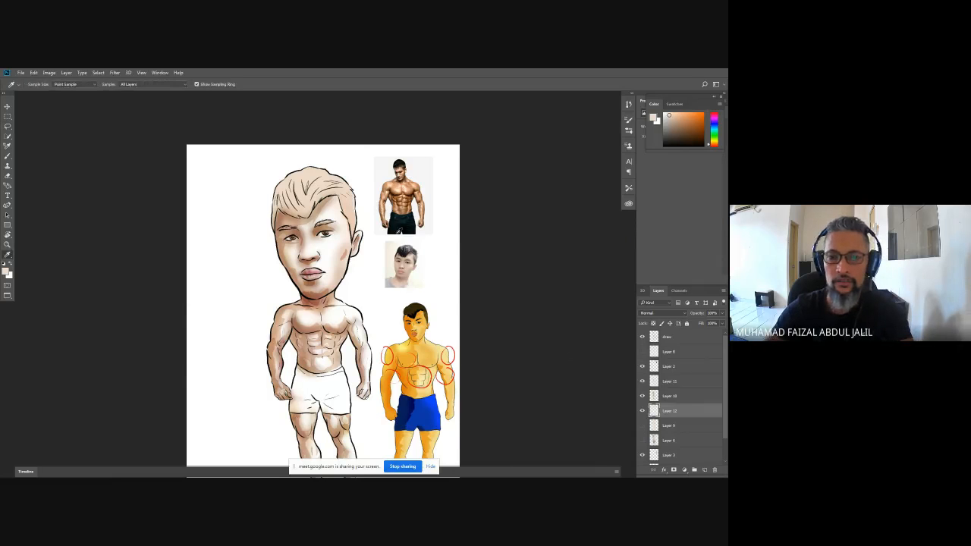
click(402, 251)
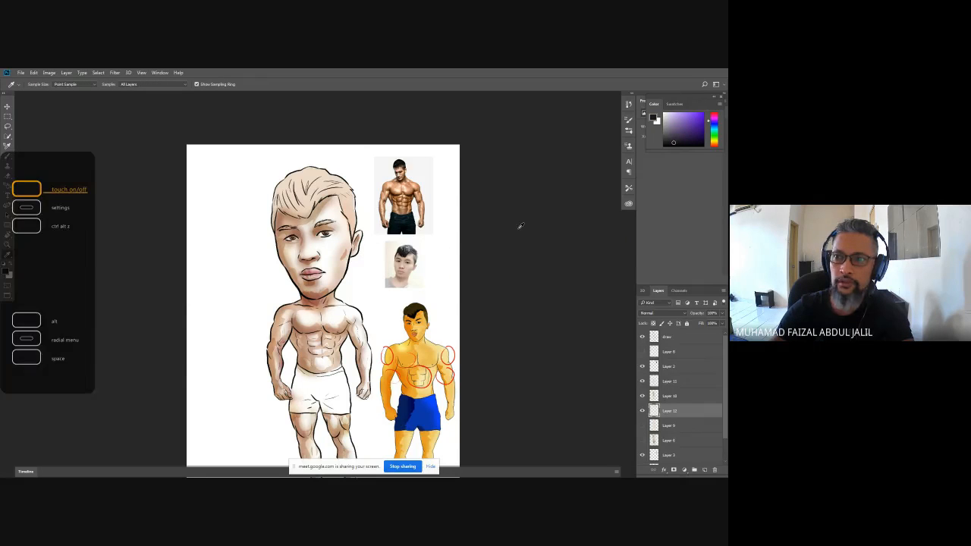
click(414, 308)
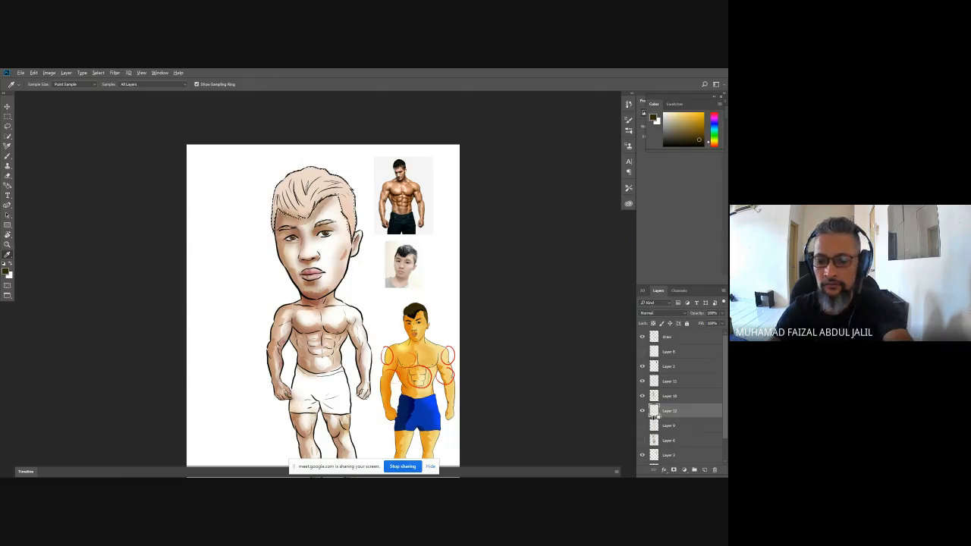
key(alt+BackSpace)
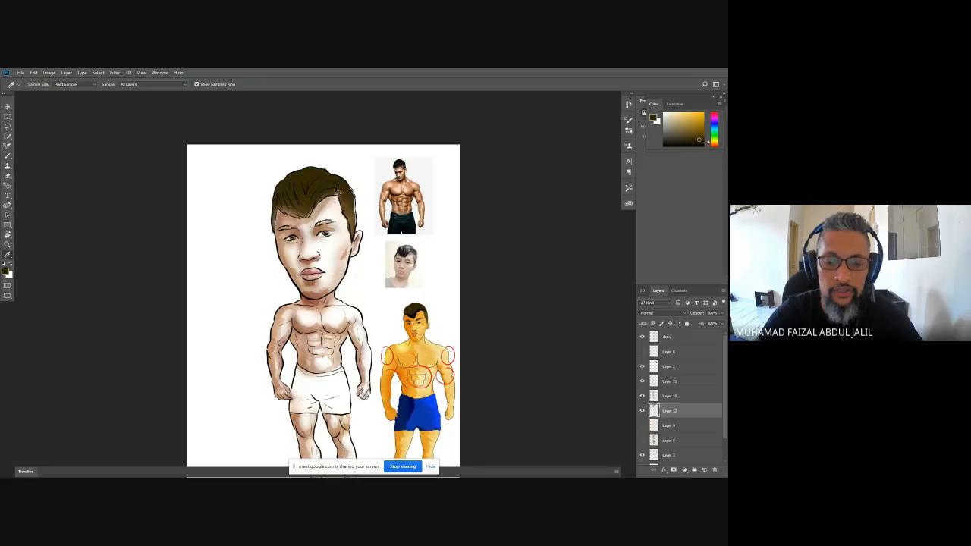
Move the hair layer above Layer 11 and compare the head with and without the hair colour
drag(674, 411, 674, 380)
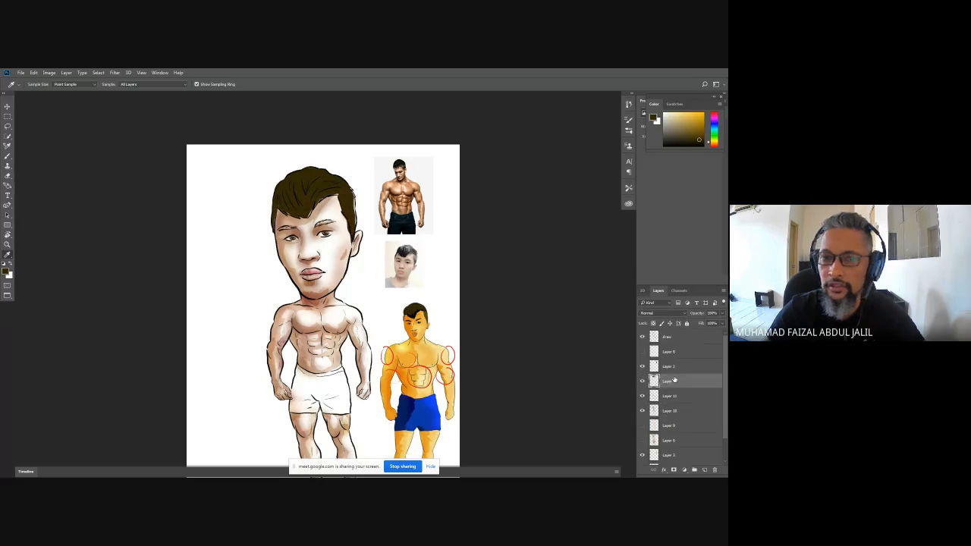
click(642, 381)
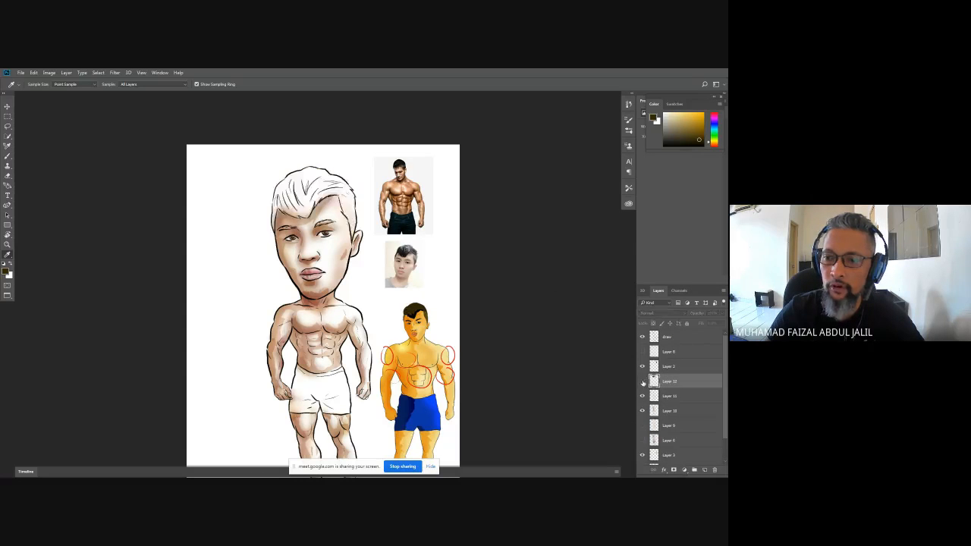
click(642, 382)
click(642, 381)
click(642, 382)
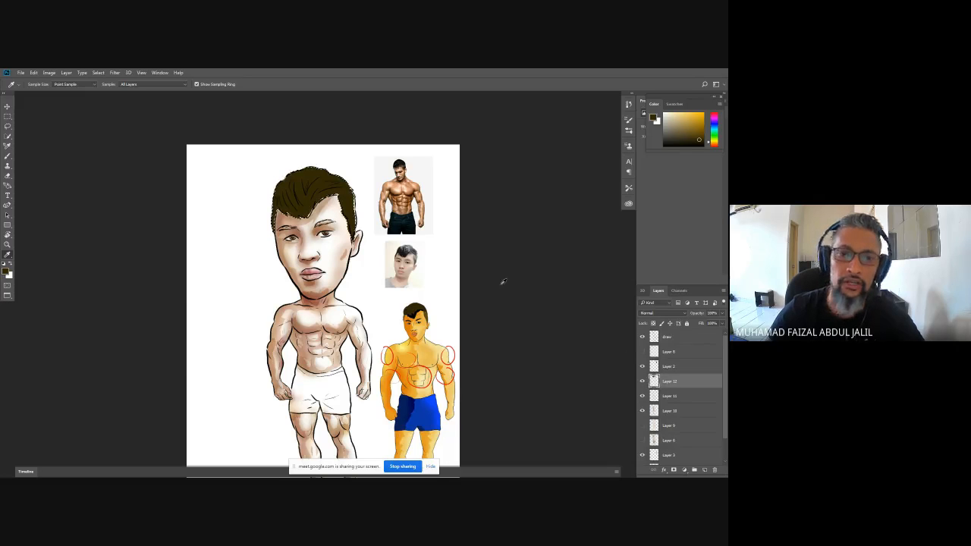
Carve strand shapes out of the hair selection with the Lasso and copy the selected parts to a new layer
key(l)
key(alt)
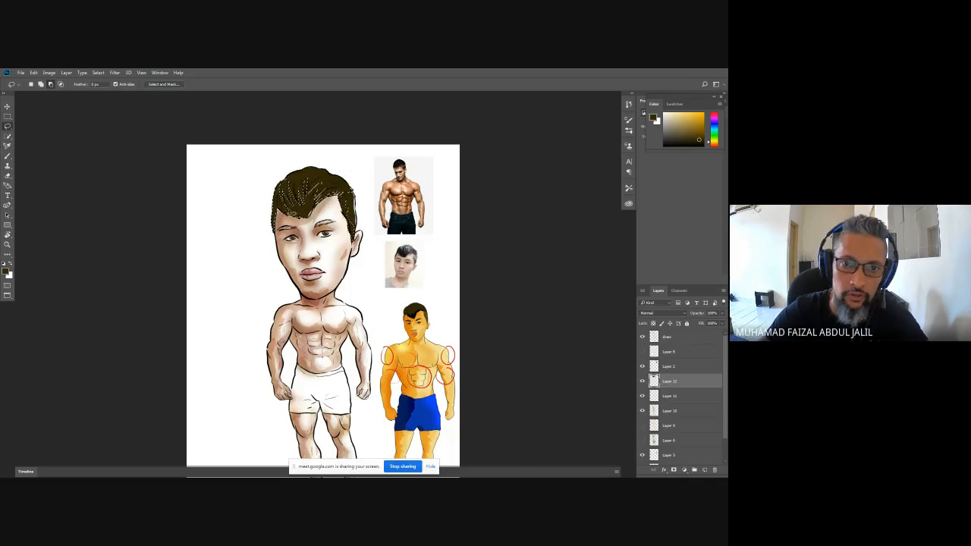
alt+shift+click(324, 177)
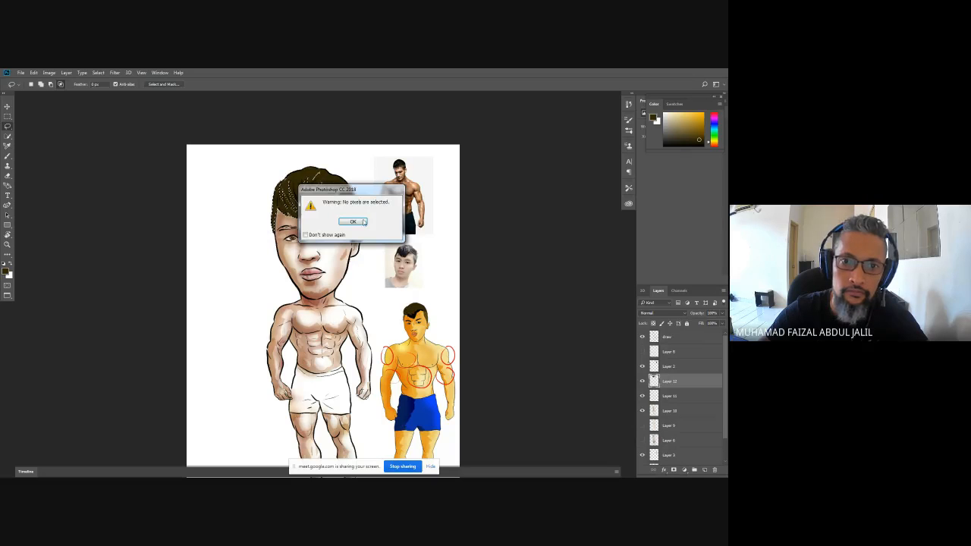
click(361, 222)
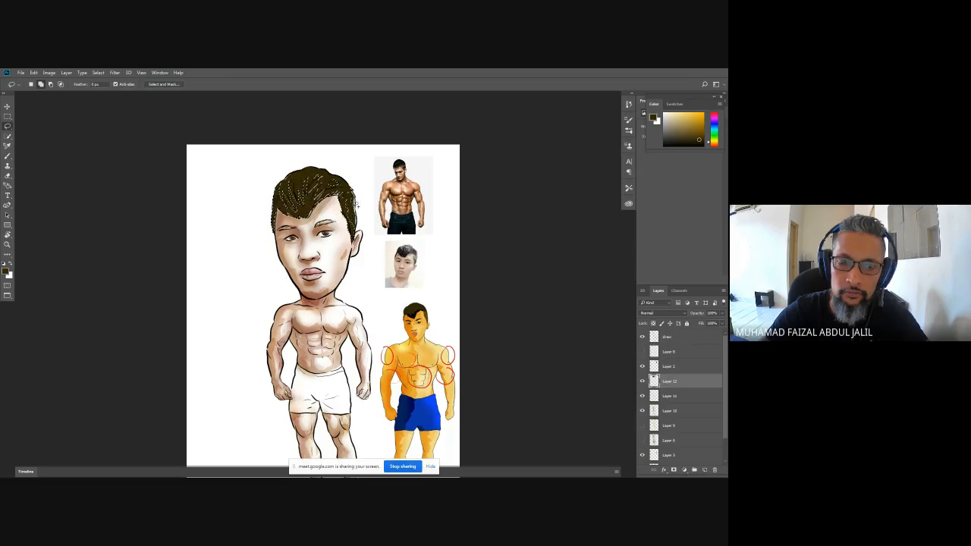
key(alt)
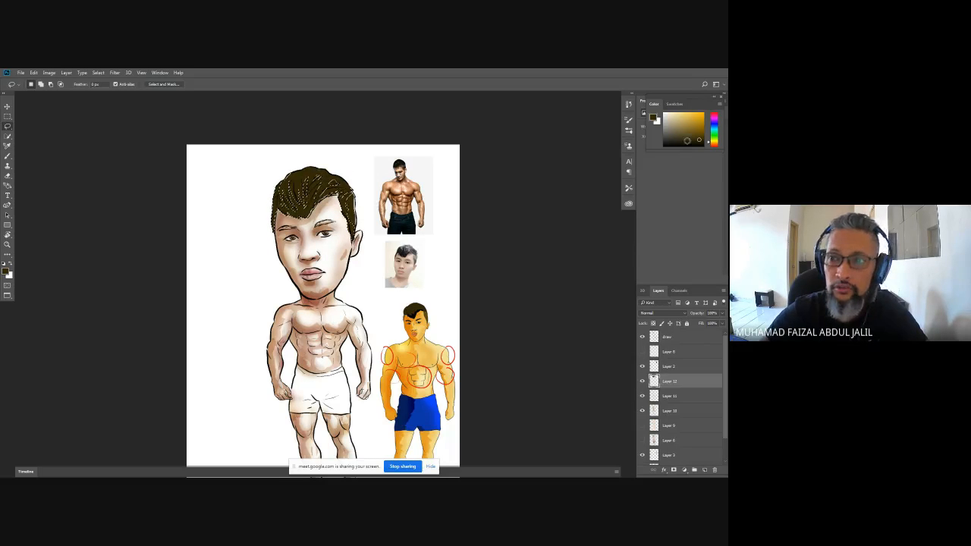
key(ctrl+j)
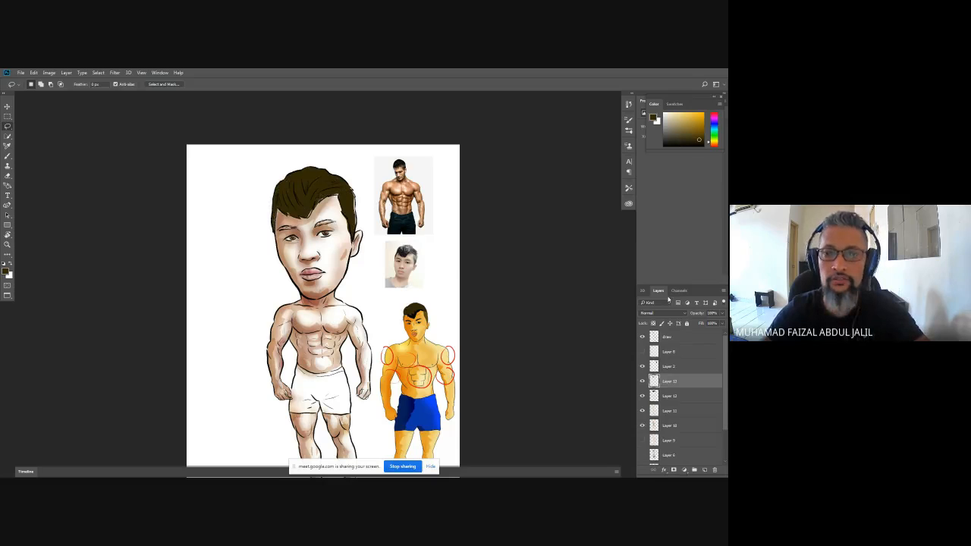
Set the blend mode of Layer 13 with the hair strands to Multiply and compare the result with the coloured reference figure's hair
click(662, 312)
click(662, 339)
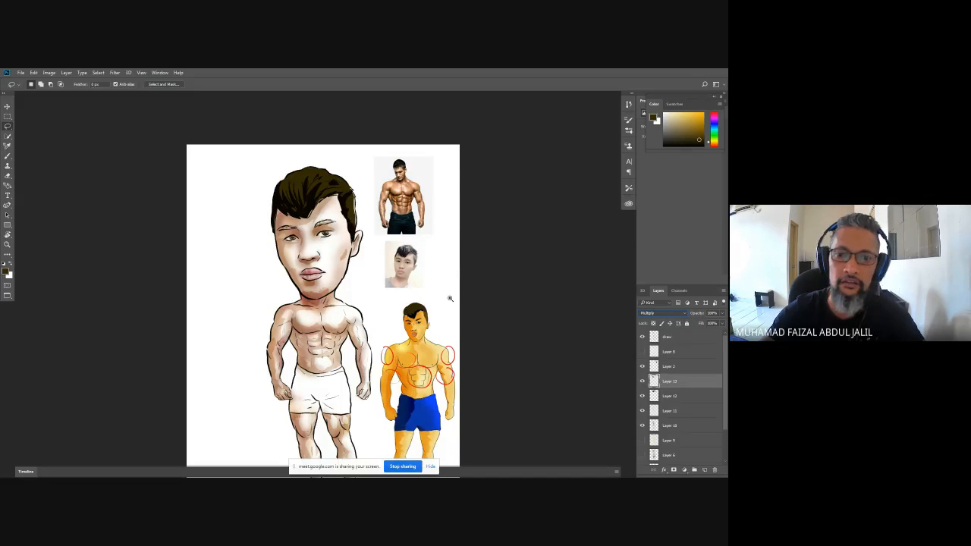
scroll(425, 317, up, 5)
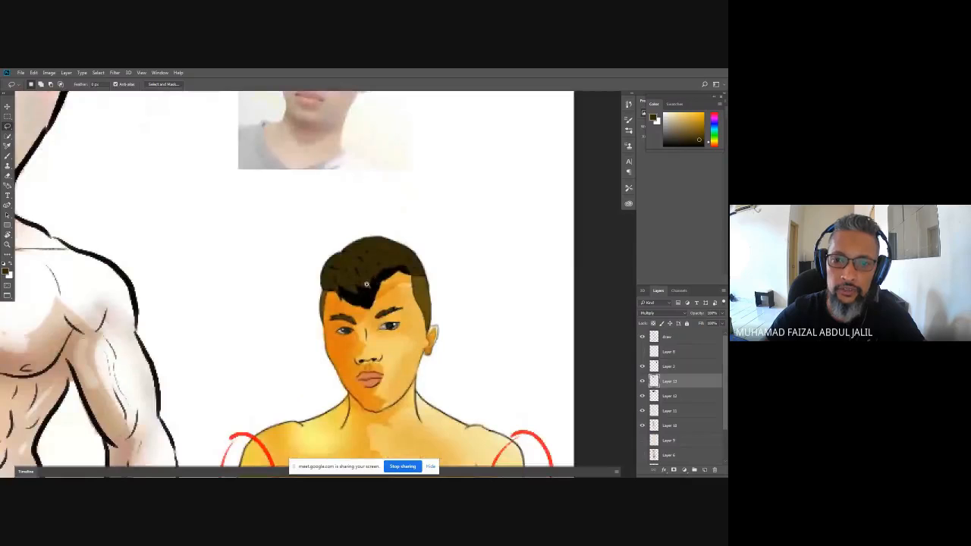
drag(286, 238, 390, 359)
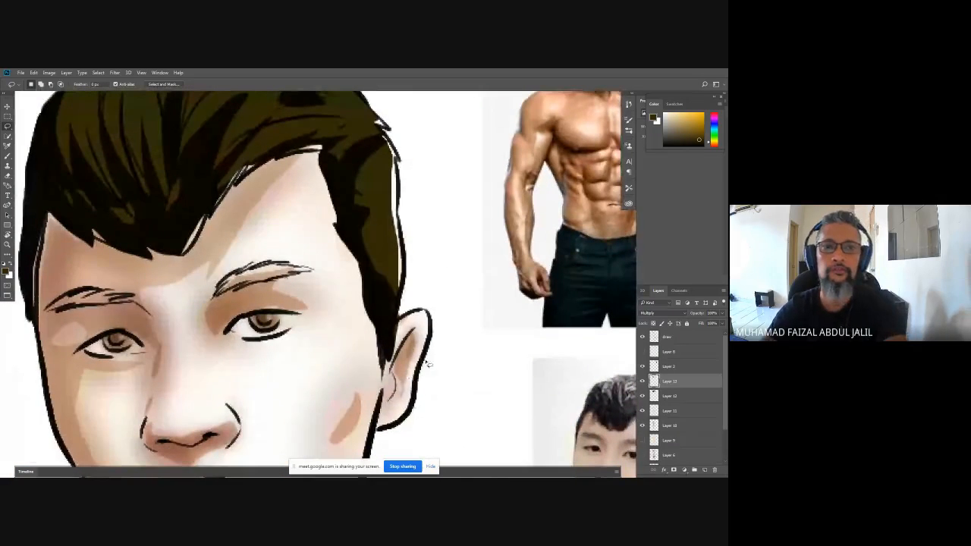
key(ctrl+minus)
key(ctrl+minus)
key(ctrl+minus)
key(ctrl+minus)
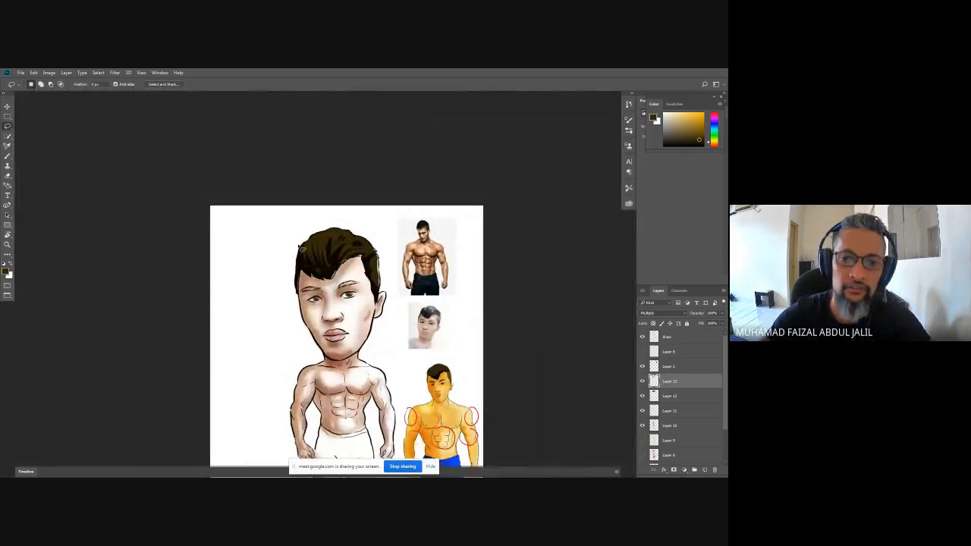
Brush a first soft pass of the dark brown hair colour into the eyebrow on the ear side, working on Layer 12
key(ctrl+plus)
key(ctrl+plus)
key(ctrl+plus)
key(ctrl+plus)
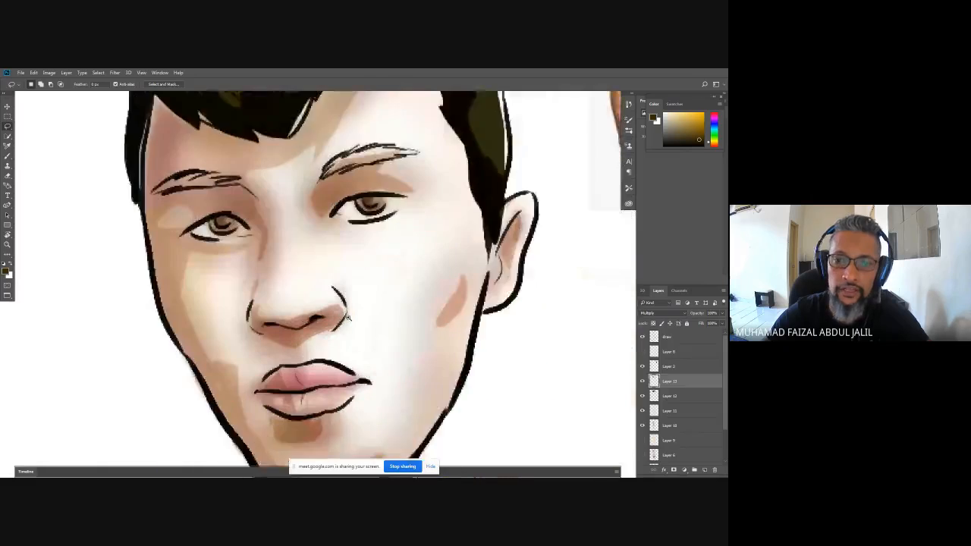
drag(340, 123, 343, 157)
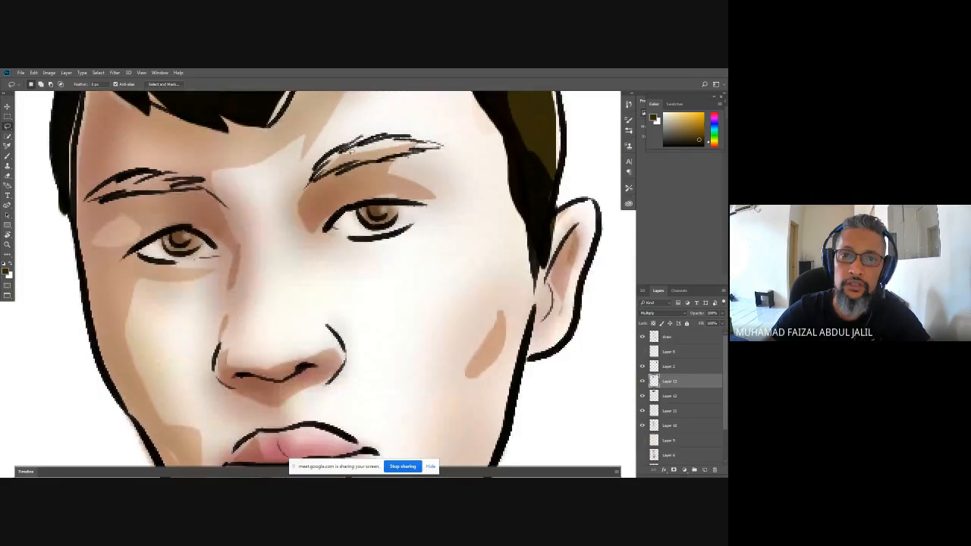
key(i)
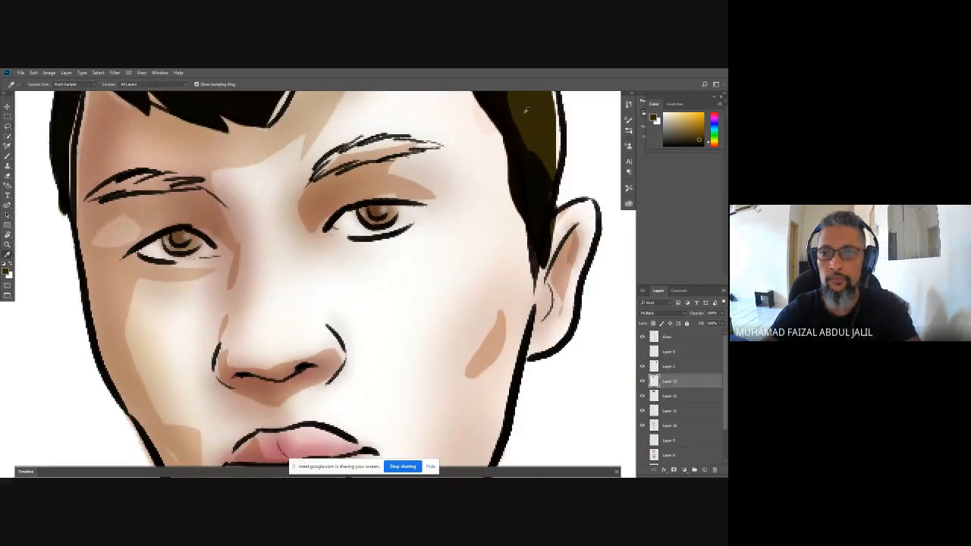
key(b)
click(672, 398)
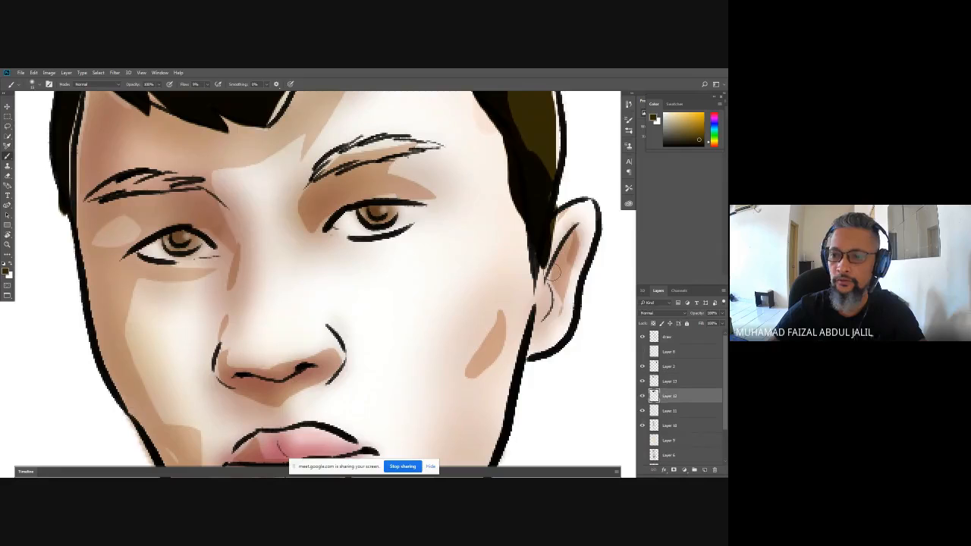
drag(325, 169, 385, 146)
Switch to the Hard Round brush and fill the ear-side eyebrow with solid dark brown out to its tip
key(z)
click(40, 85)
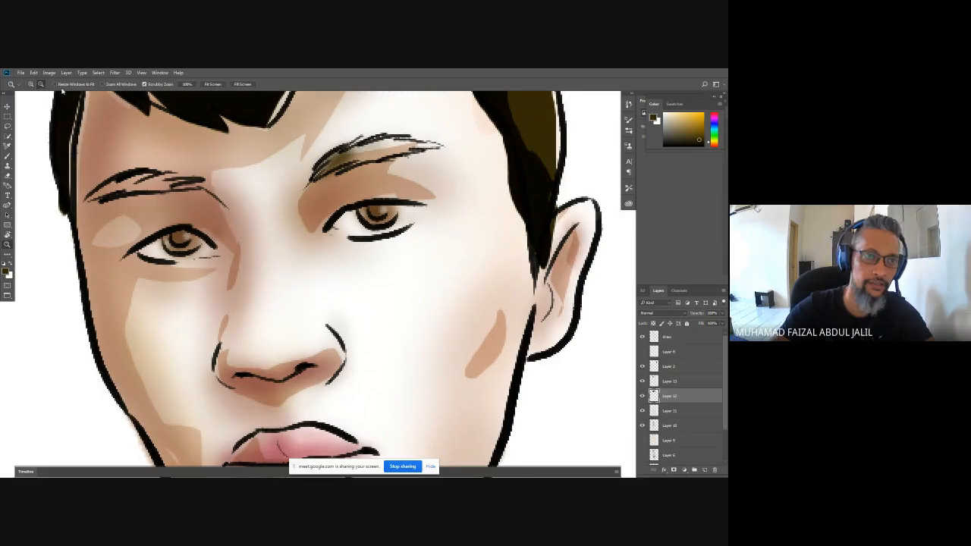
key(b)
click(31, 85)
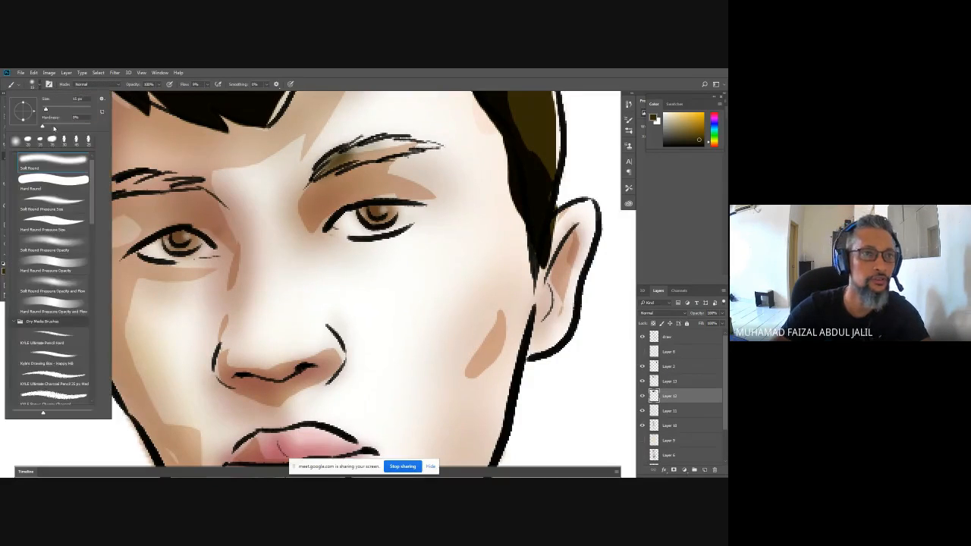
click(73, 182)
mouse_move(351, 152)
mouse_down()
mouse_move(434, 145)
mouse_move(392, 151)
mouse_move(438, 144)
mouse_up()
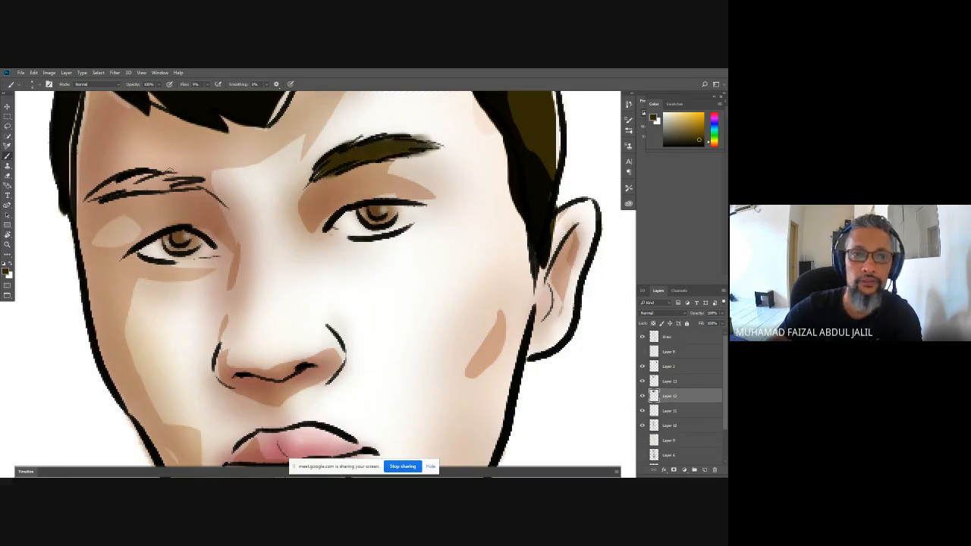
Fill the unfinished eyebrow with dark brown brush strokes and swap the foreground colour to white
mouse_move(169, 173)
mouse_down()
mouse_move(113, 186)
mouse_move(195, 182)
mouse_move(130, 178)
mouse_move(121, 185)
mouse_move(143, 184)
mouse_move(100, 195)
mouse_move(211, 187)
mouse_up()
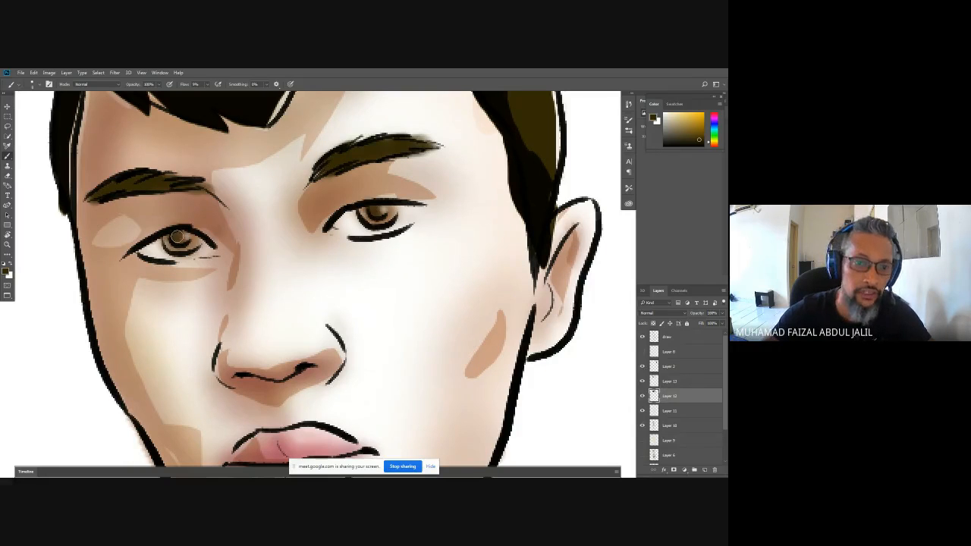
key(x)
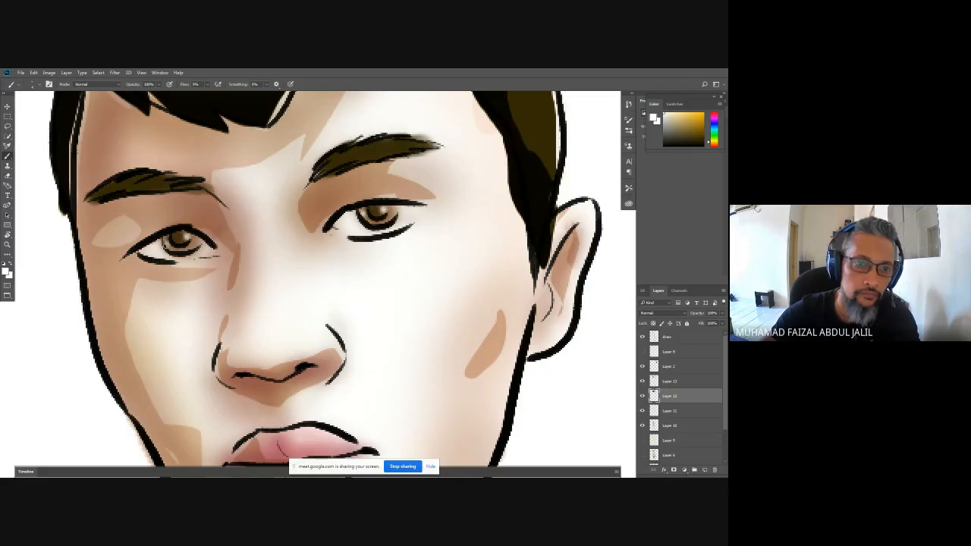
Toggle the visibility of Layer 12 and hide the hair shading on Layer 13
key(ctrl+minus)
key(ctrl+minus)
key(ctrl+minus)
key(ctrl+minus)
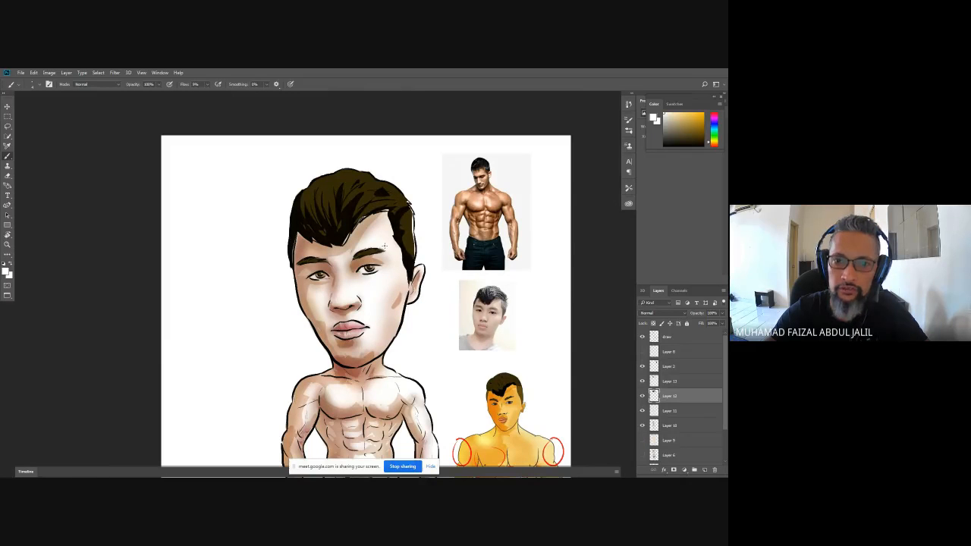
click(643, 395)
click(642, 395)
click(642, 381)
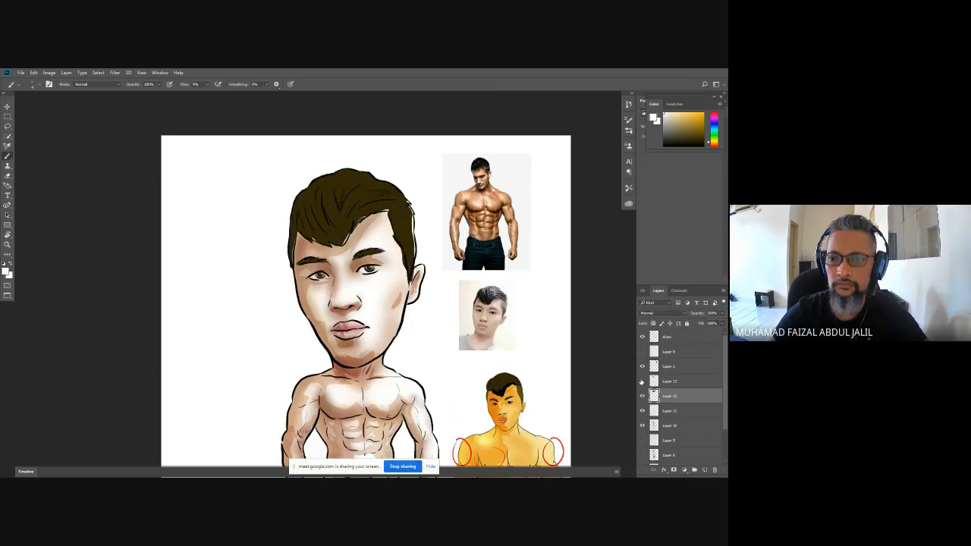
click(642, 381)
click(642, 381)
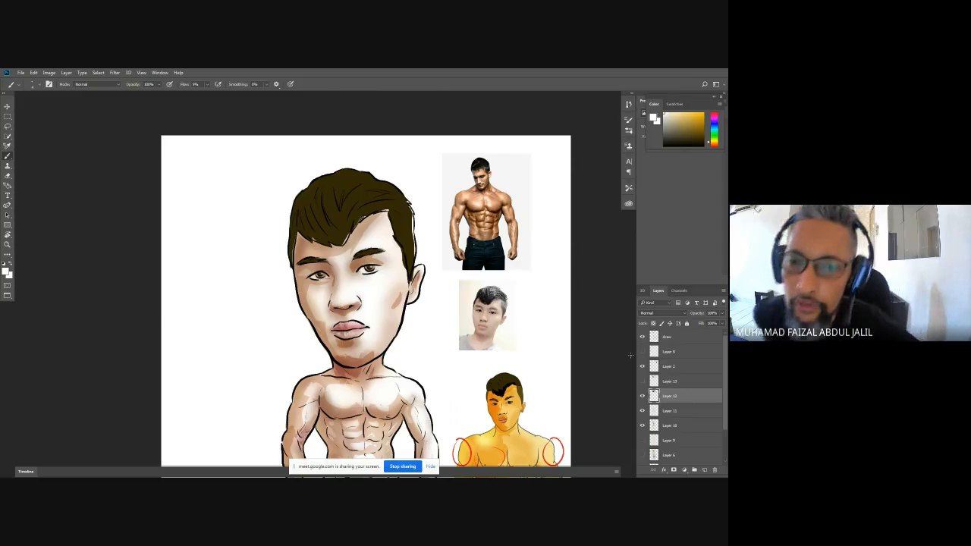
Select the caricature's white shorts with a freehand Lasso outline along their edges
drag(352, 349, 256, 200)
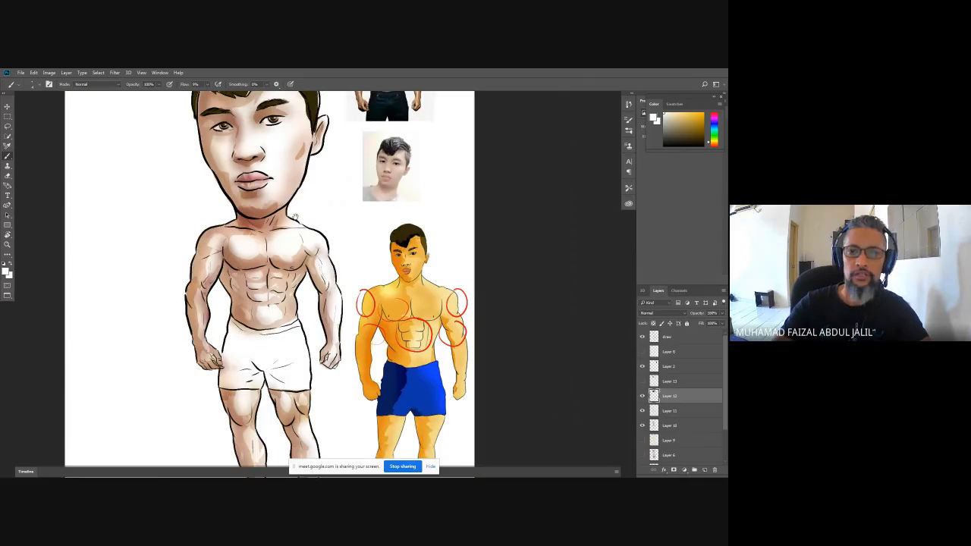
drag(274, 264, 271, 293)
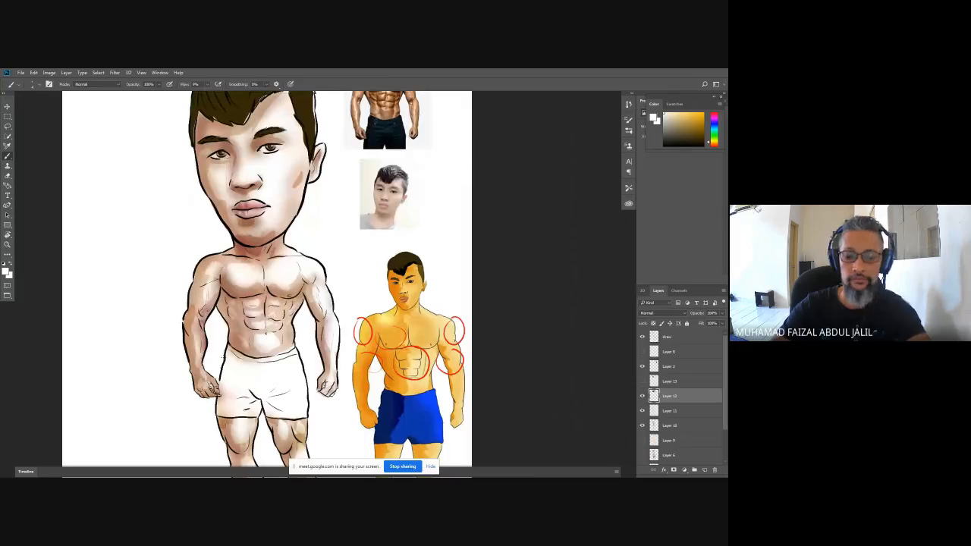
key(l)
drag(251, 383, 294, 313)
scroll(293, 312, up, 2)
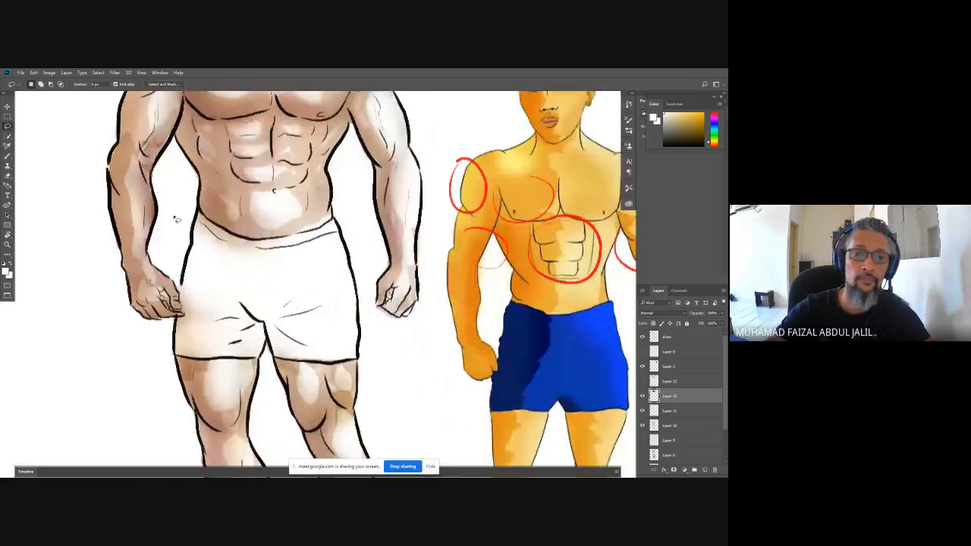
mouse_move(192, 253)
mouse_down()
mouse_move(177, 353)
mouse_move(244, 362)
mouse_move(270, 343)
mouse_move(311, 366)
mouse_move(361, 355)
mouse_move(353, 266)
mouse_move(338, 232)
mouse_move(250, 241)
mouse_move(216, 225)
mouse_move(192, 270)
mouse_up()
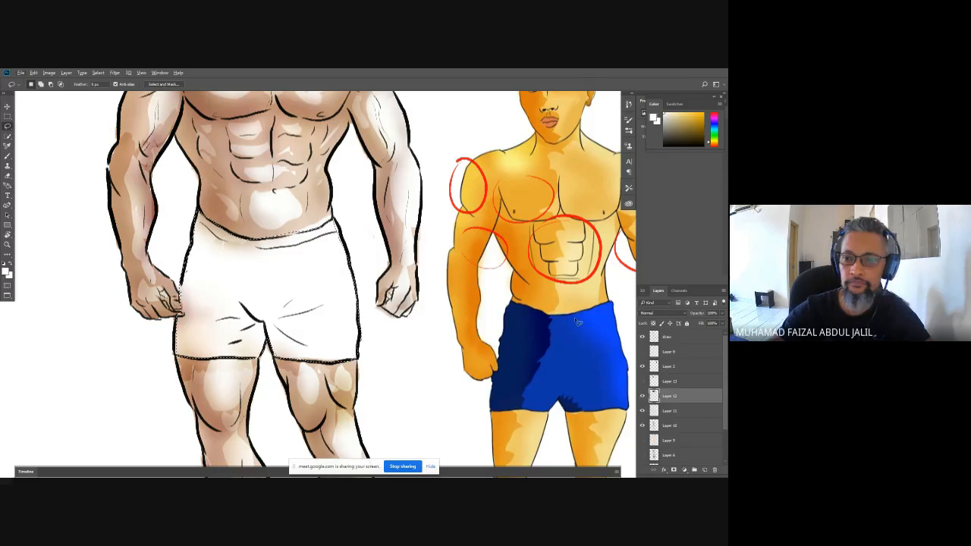
Sample the medium blue from the reference figure's shorts with the Eyedropper
key(u)
key(alt+i)
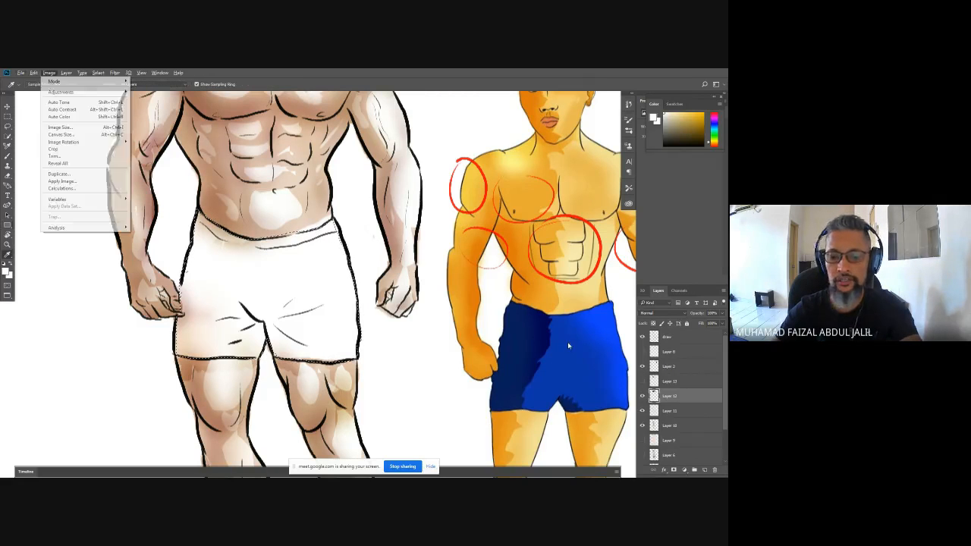
key(a)
key(Escape)
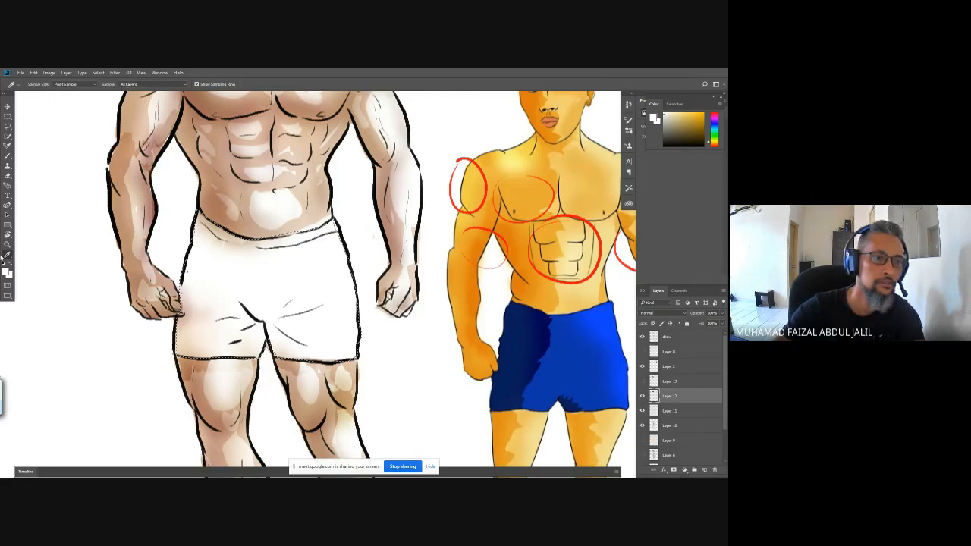
click(567, 343)
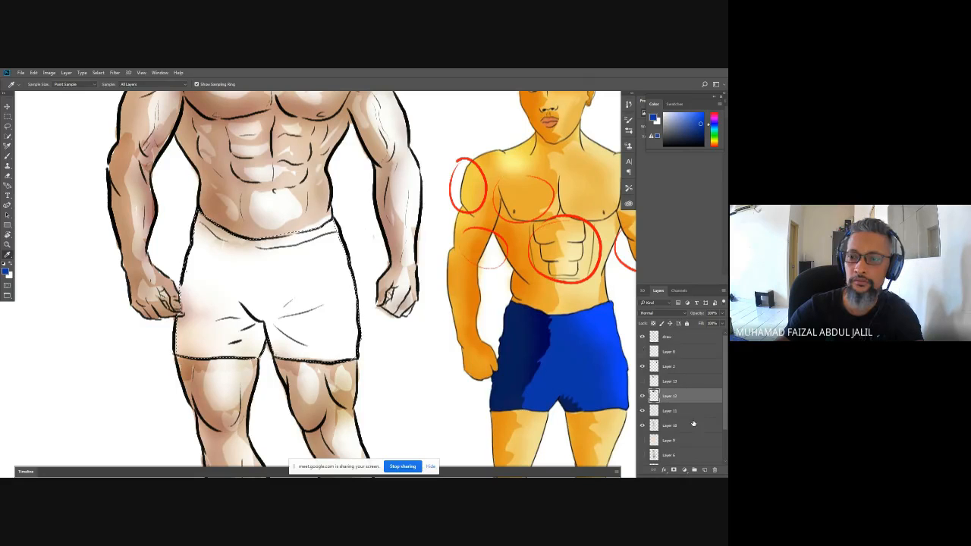
Add a new layer above Layer 11 and fill the selected shorts with the sampled blue
key(alt+bracketleft)
click(704, 468)
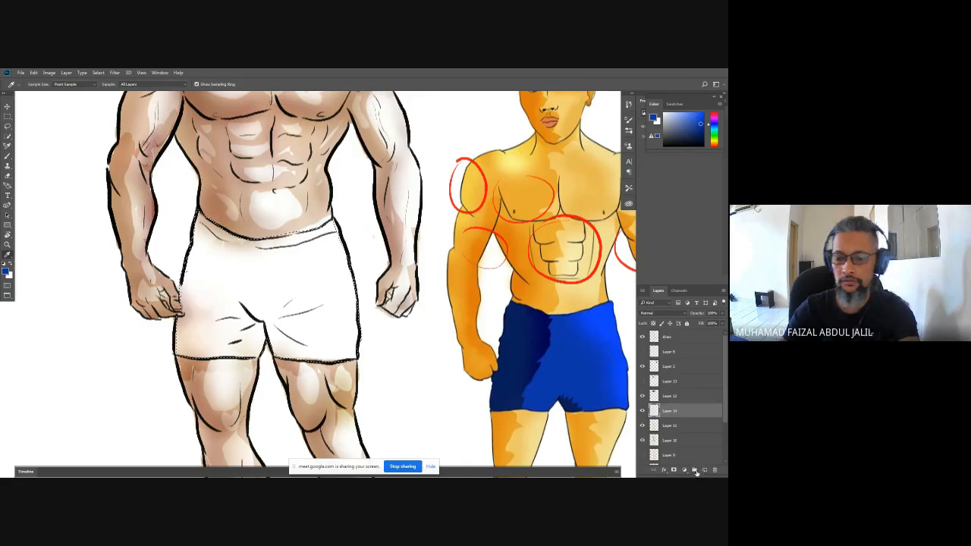
key(alt+BackSpace)
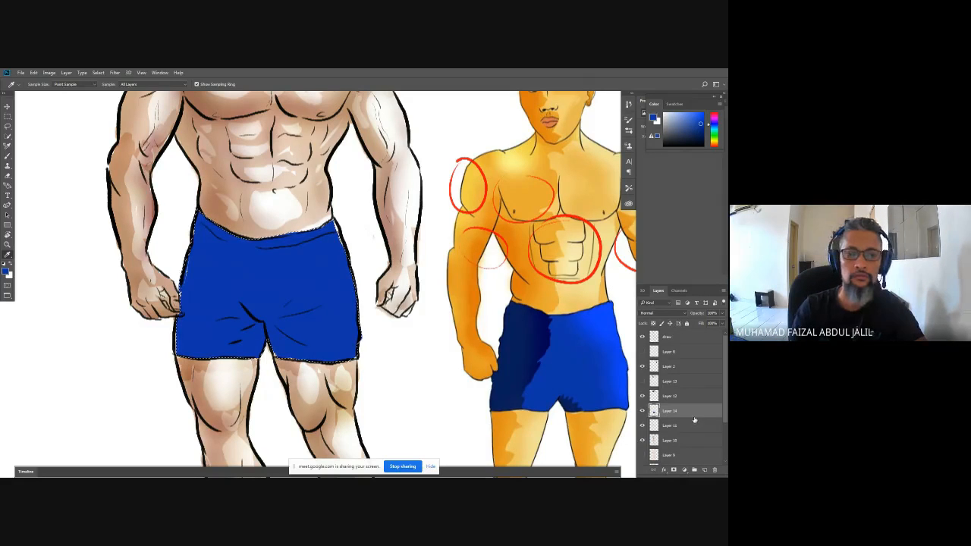
Activate the Gradient tool for shading the blue shorts
key(ctrl+d)
key(ctrl+minus)
key(ctrl+minus)
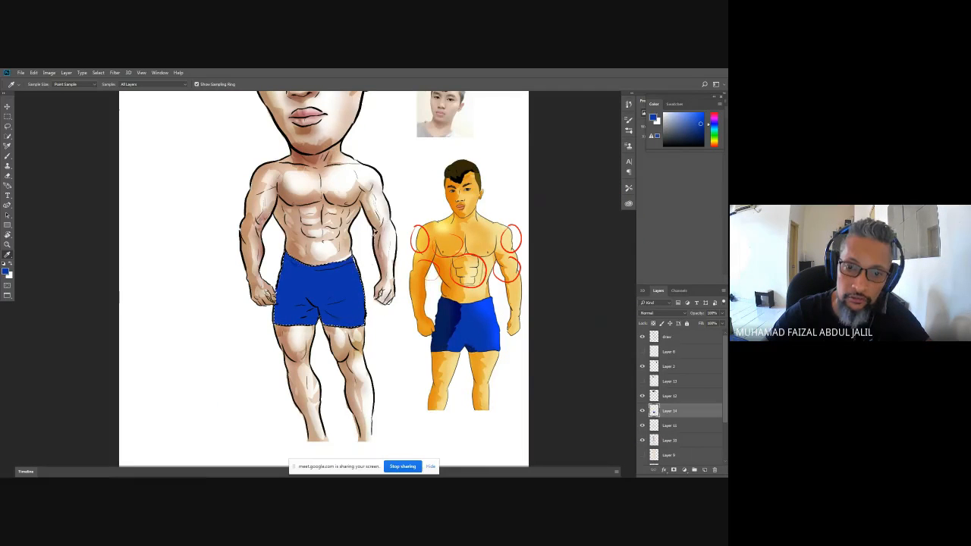
key(u)
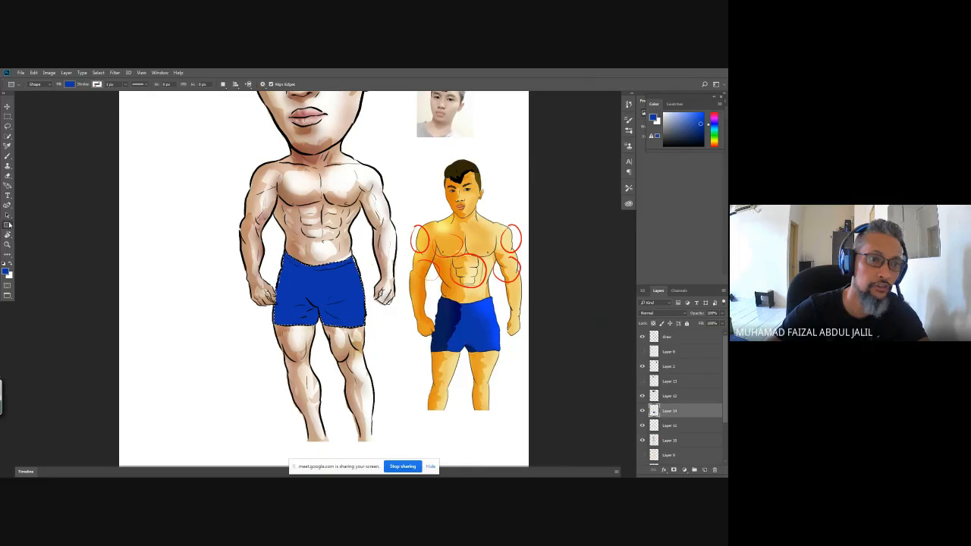
click(9, 227)
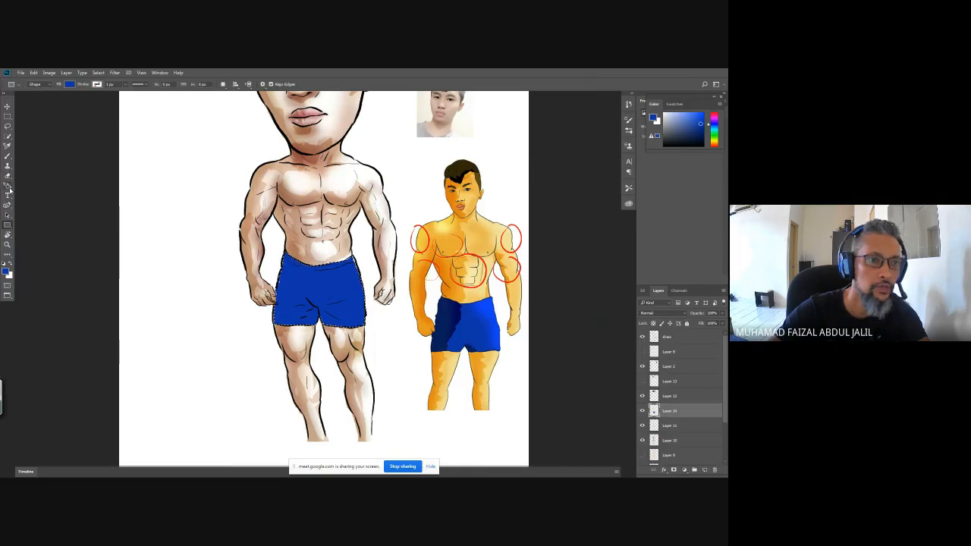
click(8, 186)
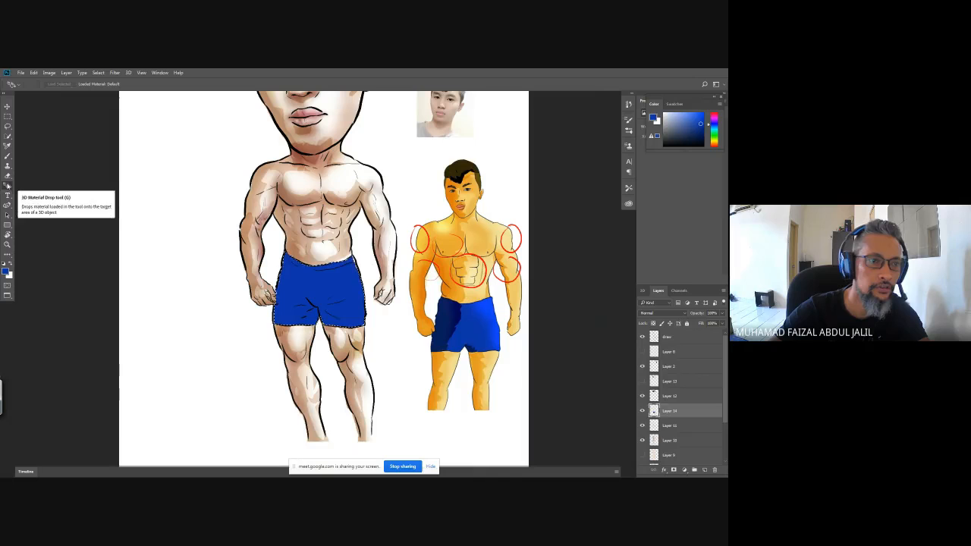
click(8, 255)
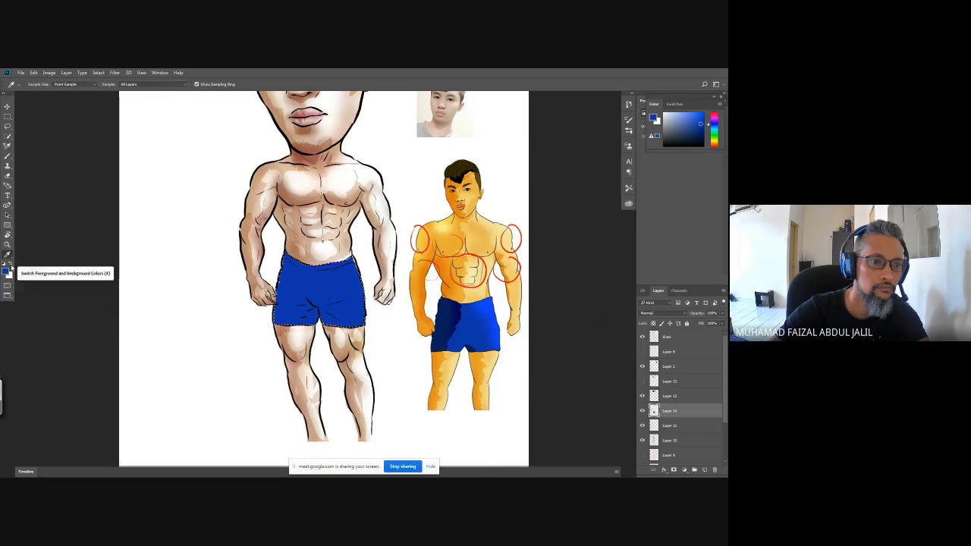
click(12, 261)
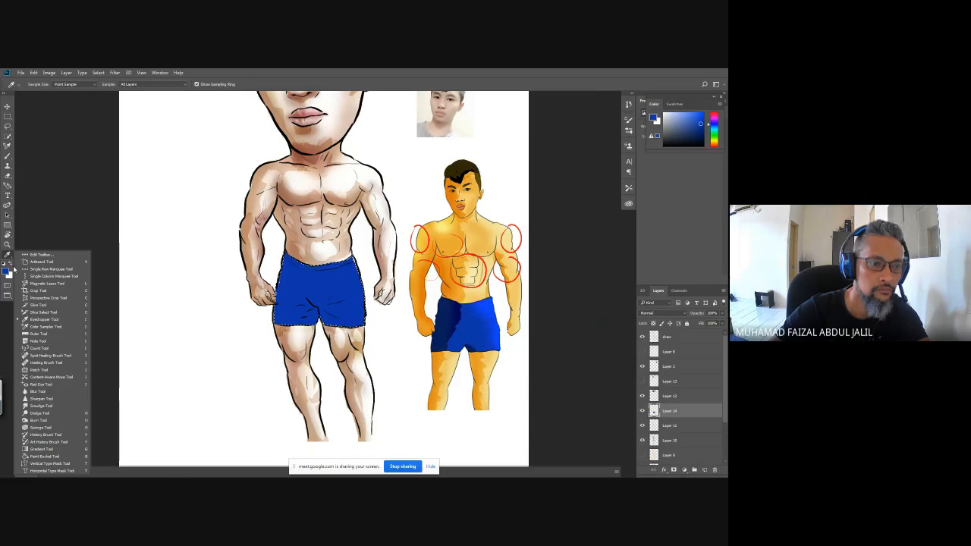
click(42, 449)
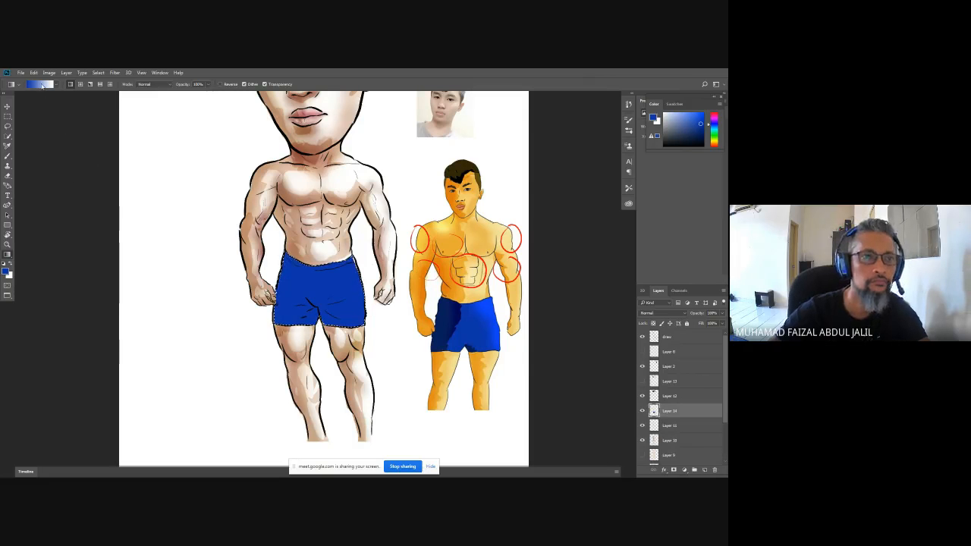
Set the gradient's white end stop to bright blue #166def and apply the gradient across the shorts
click(42, 84)
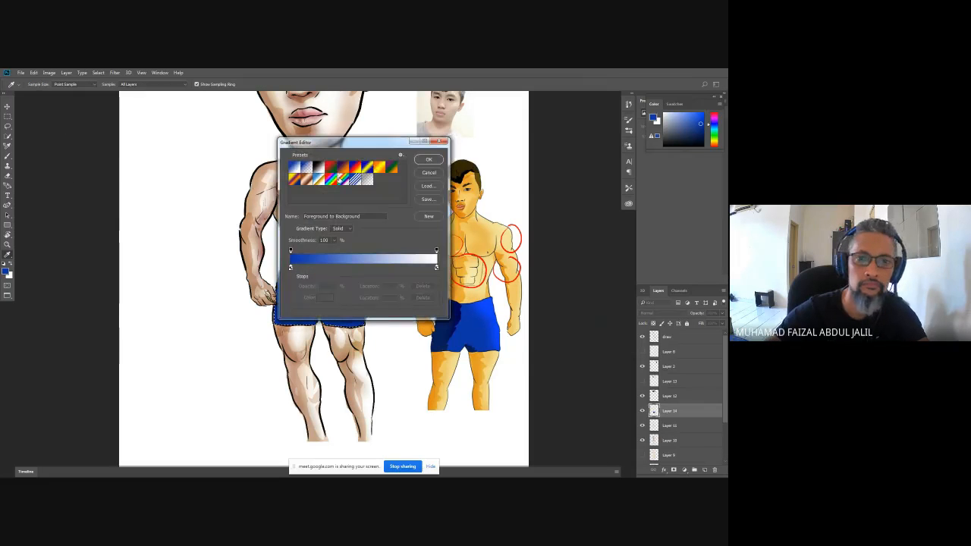
click(436, 268)
click(324, 298)
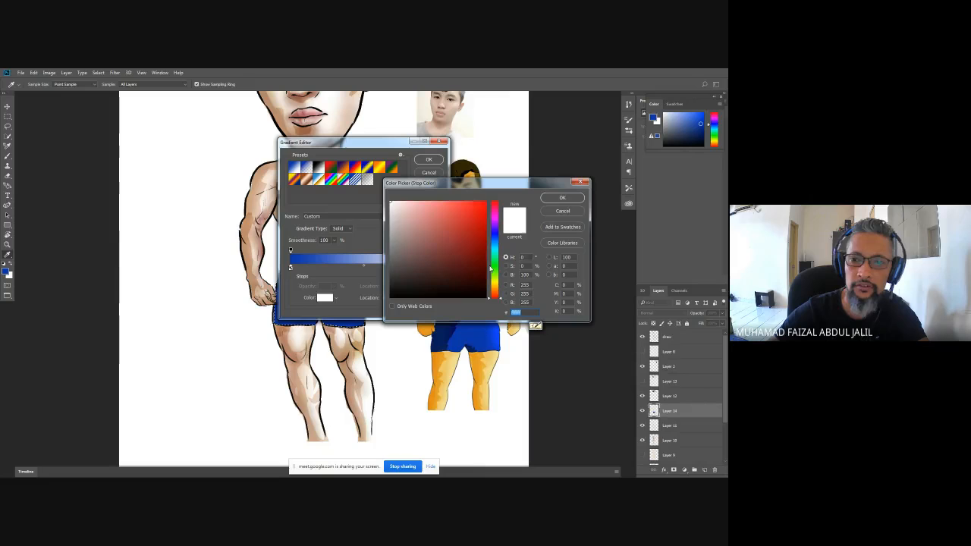
click(477, 207)
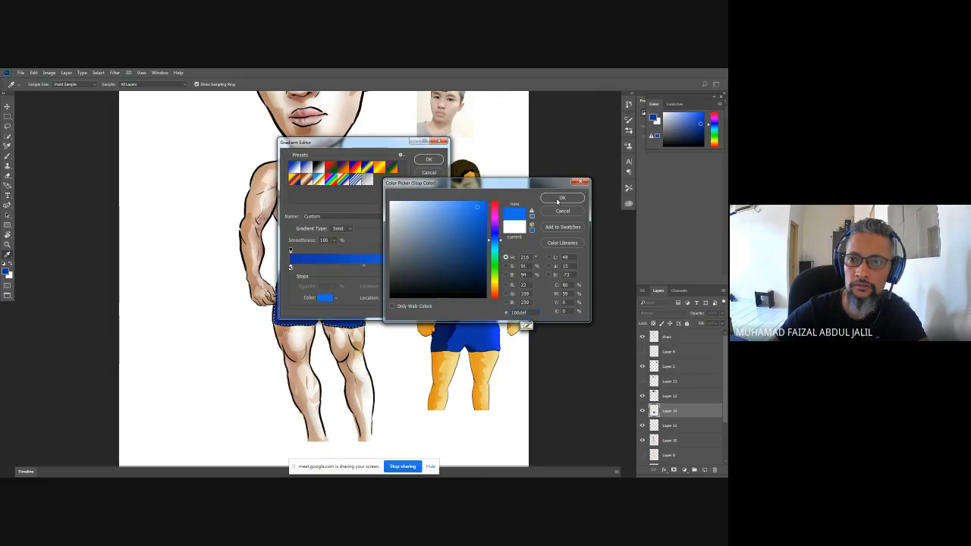
click(560, 199)
click(428, 160)
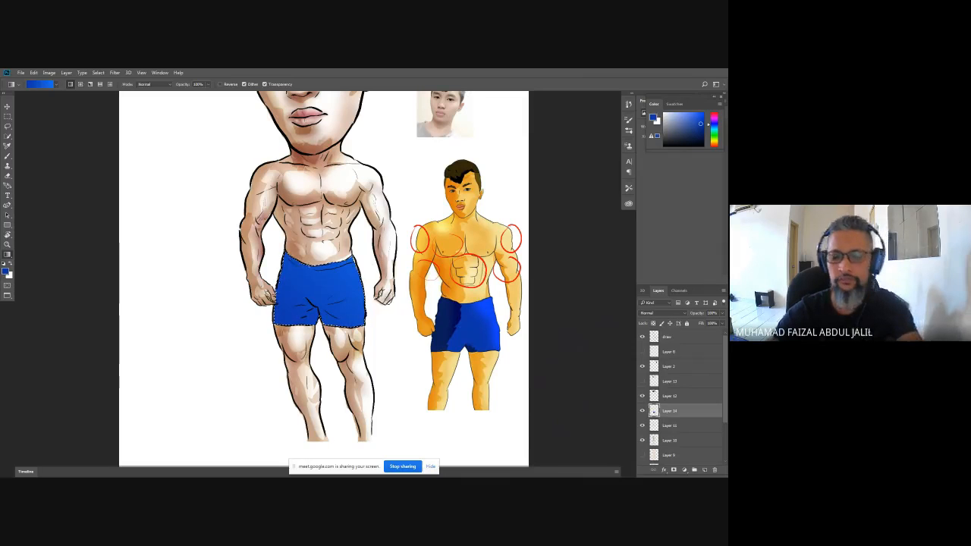
Lasso shadow shapes on the shorts, fill them with blue on a new layer, and set its blend mode to Multiply
key(l)
mouse_move(351, 262)
mouse_down()
mouse_move(297, 275)
mouse_move(293, 296)
mouse_move(304, 310)
mouse_move(304, 300)
mouse_move(317, 308)
mouse_move(348, 317)
mouse_up()
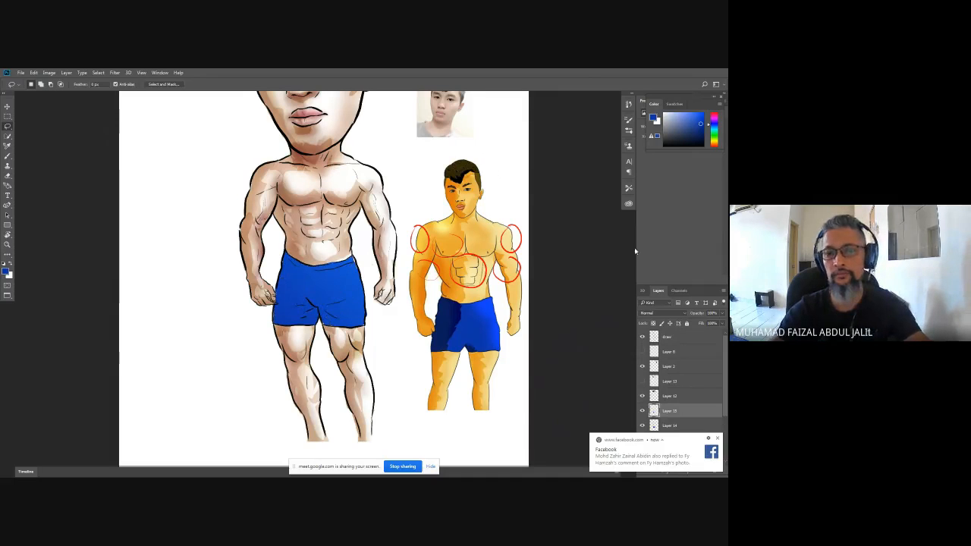
click(668, 312)
click(663, 338)
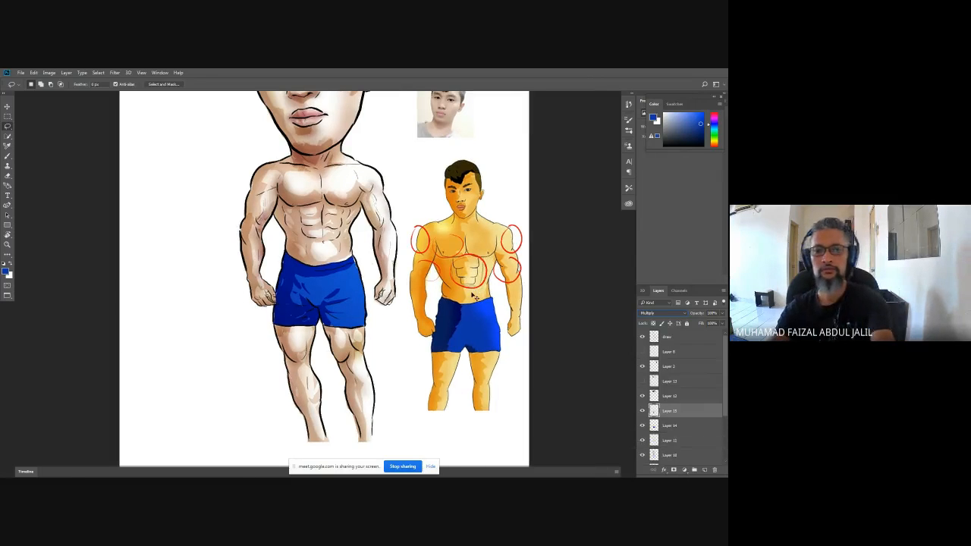
Add a new empty layer directly above the Background layer
key(ctrl+minus)
key(ctrl+minus)
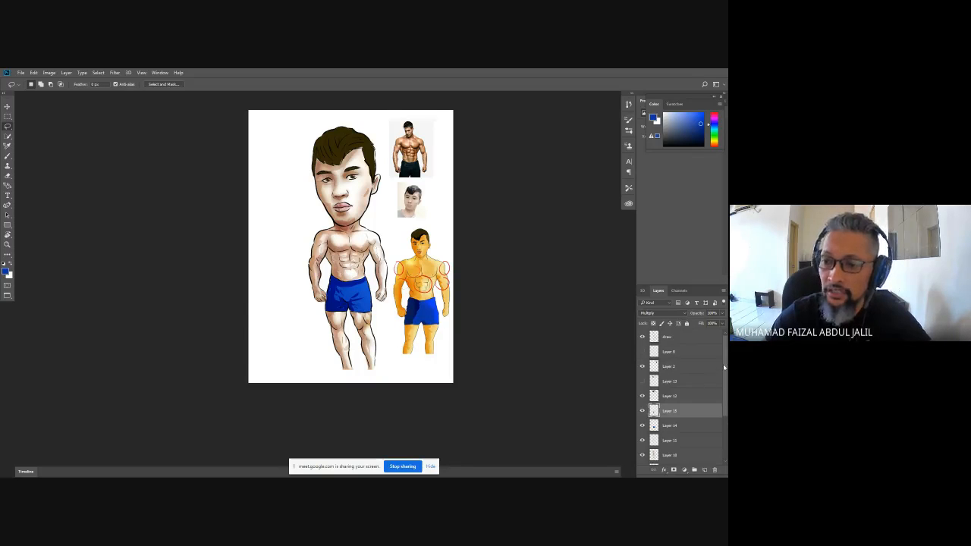
drag(724, 367, 720, 442)
click(696, 457)
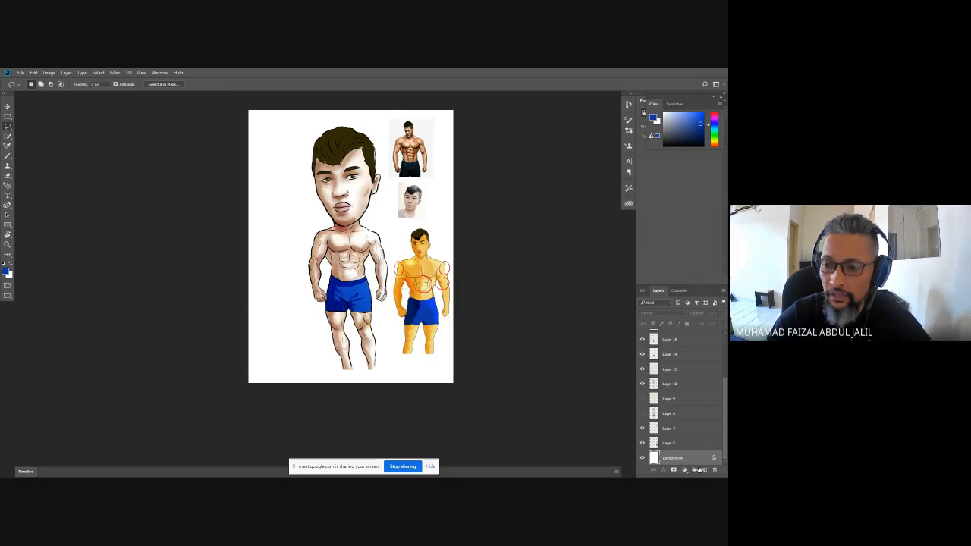
click(705, 469)
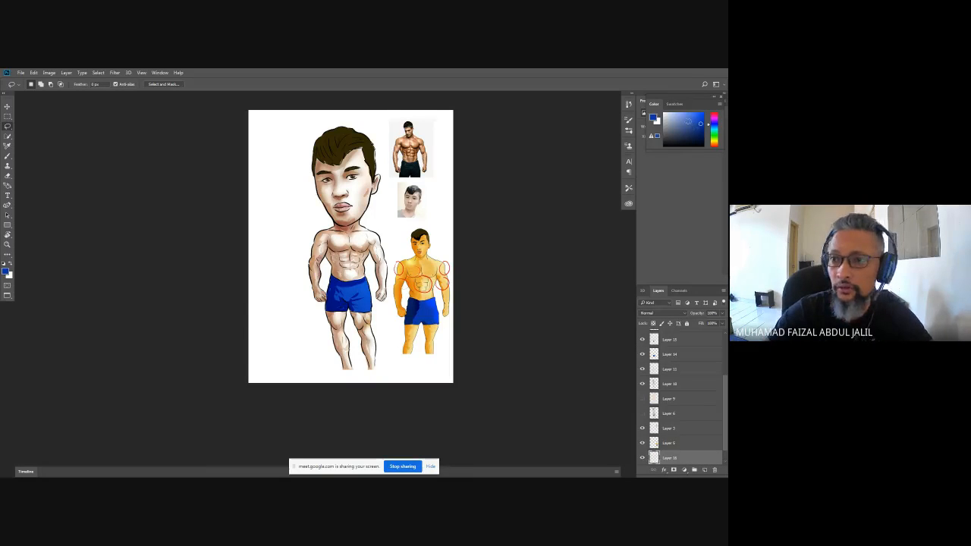
Set the foreground colour to a light blue and greatly enlarge the brush
click(684, 118)
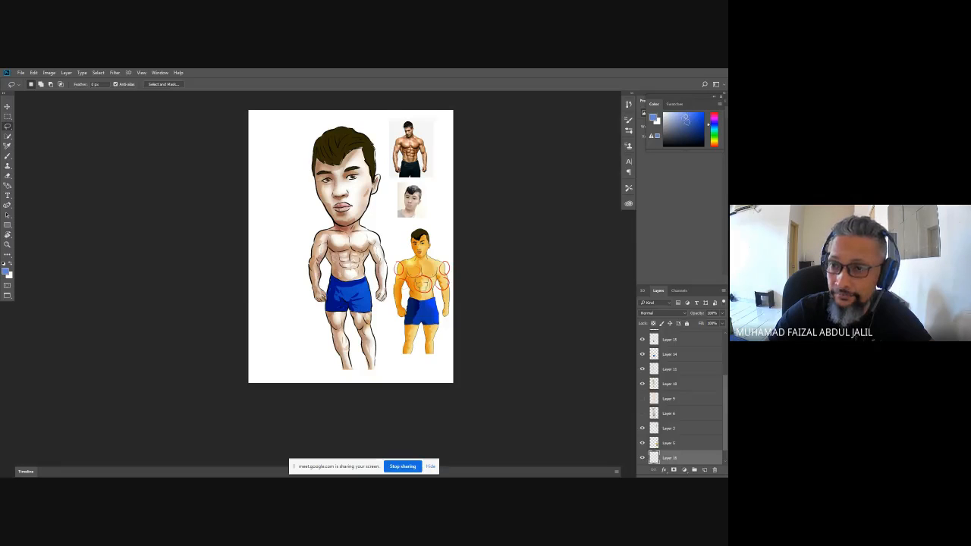
key(b)
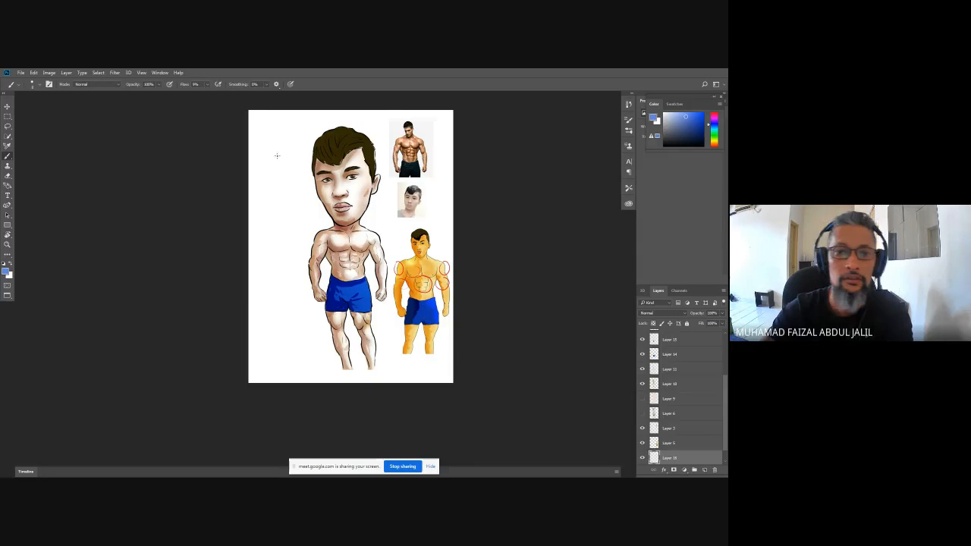
key(])
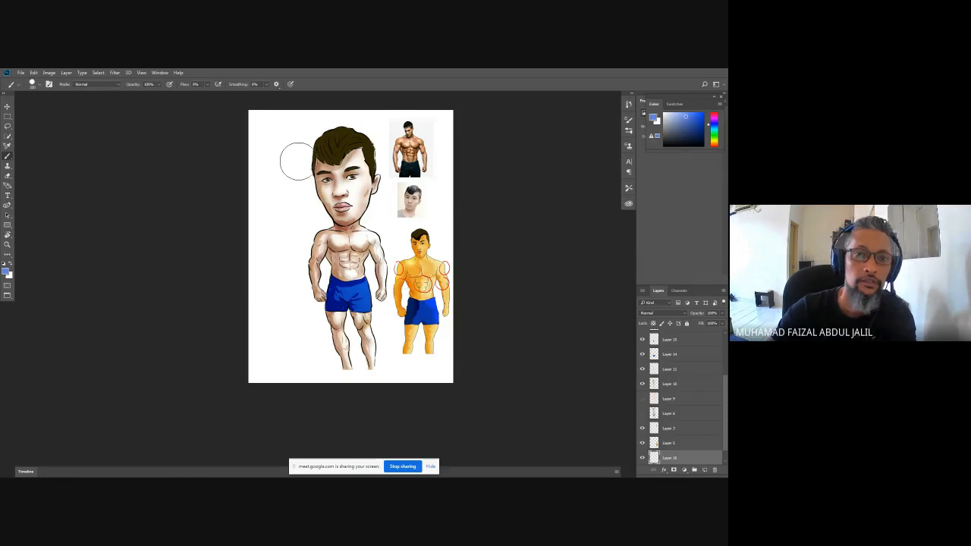
Try a broad light blue brush stroke behind the caricature's head and undo it
mouse_move(334, 125)
mouse_down()
mouse_move(299, 178)
mouse_move(303, 228)
mouse_up()
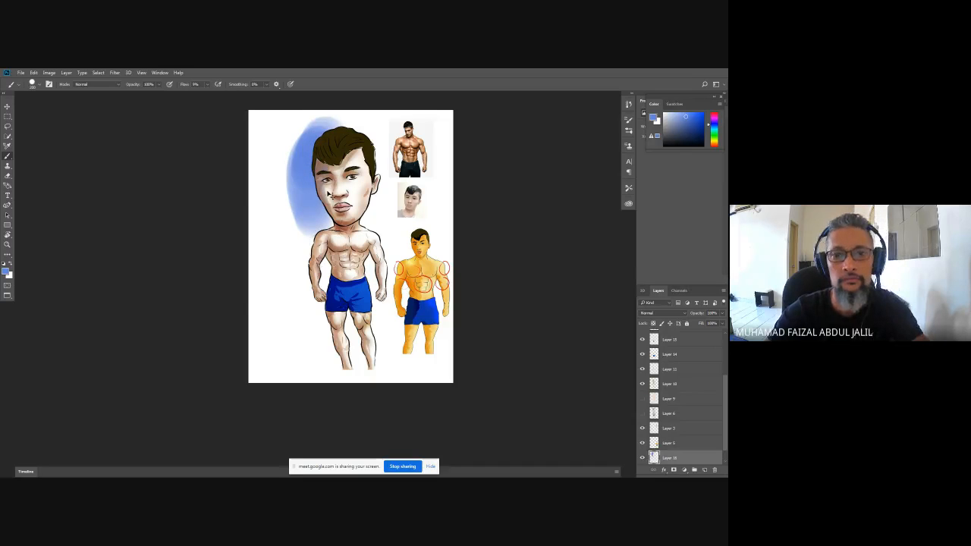
key(ctrl+z)
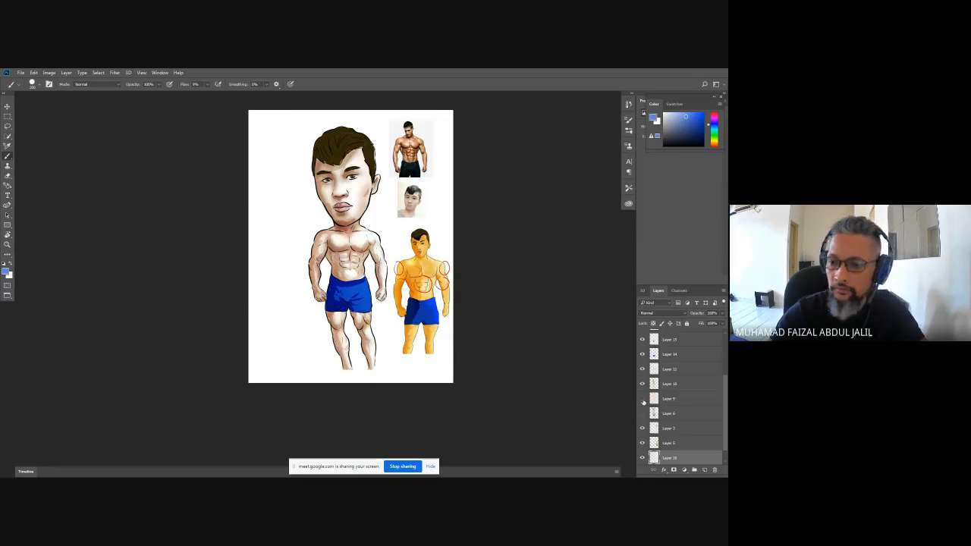
Show Layer 9 again and paint a broad light blue backdrop around the caricature with the large brush
click(642, 398)
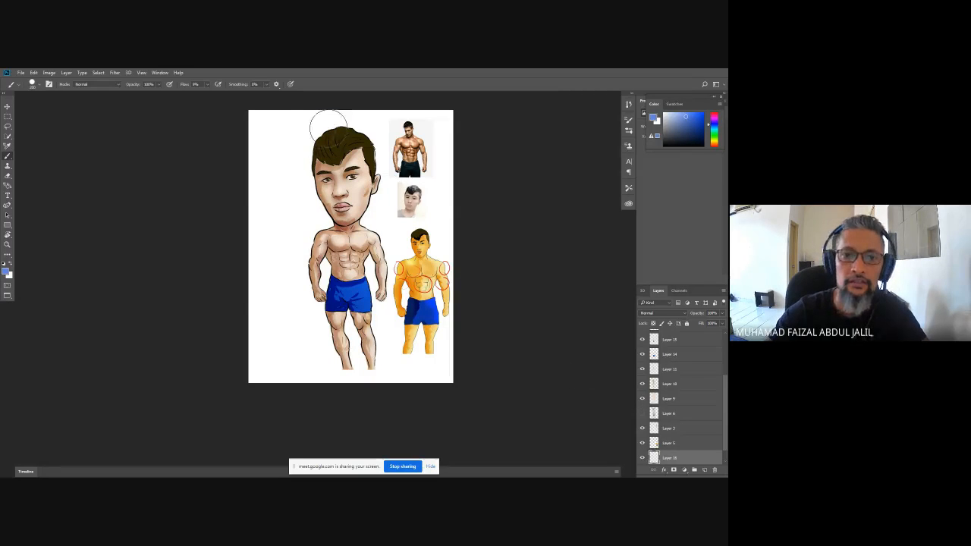
mouse_move(325, 119)
mouse_down()
mouse_move(308, 184)
mouse_move(300, 231)
mouse_up()
key(ctrl+z)
mouse_move(335, 146)
mouse_down()
mouse_move(307, 319)
mouse_move(322, 345)
mouse_move(368, 230)
mouse_move(383, 355)
mouse_move(334, 127)
mouse_move(296, 144)
mouse_move(288, 178)
mouse_up()
mouse_move(398, 152)
mouse_down()
mouse_move(388, 311)
mouse_move(323, 360)
mouse_move(334, 371)
mouse_up()
mouse_move(288, 159)
mouse_down()
mouse_move(296, 320)
mouse_move(287, 135)
mouse_move(402, 182)
mouse_move(406, 238)
mouse_up()
mouse_move(409, 352)
mouse_down()
mouse_move(309, 339)
mouse_move(269, 219)
mouse_move(270, 137)
mouse_move(272, 266)
mouse_up()
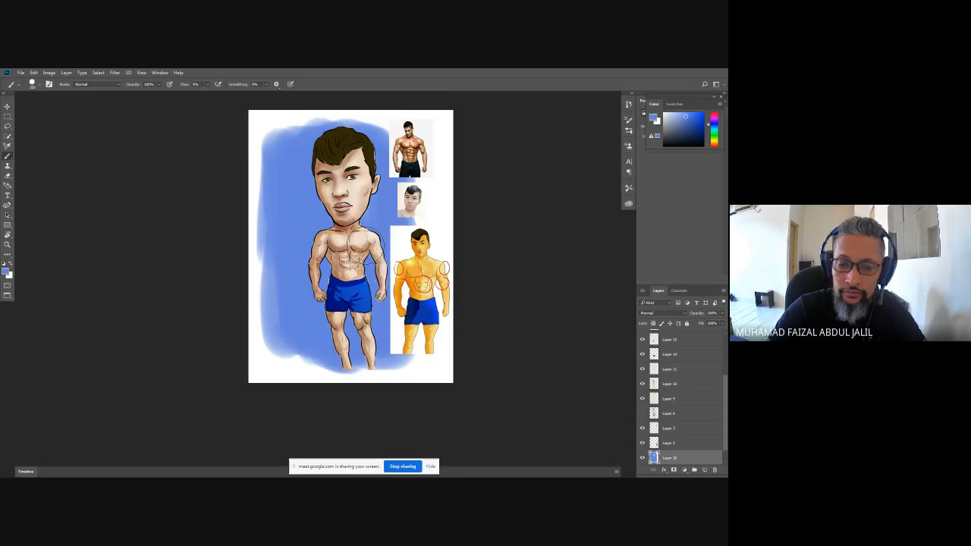
Set the foreground colour to near white and dab soft pale circles of decreasing size over the blue backdrop
drag(671, 121, 666, 113)
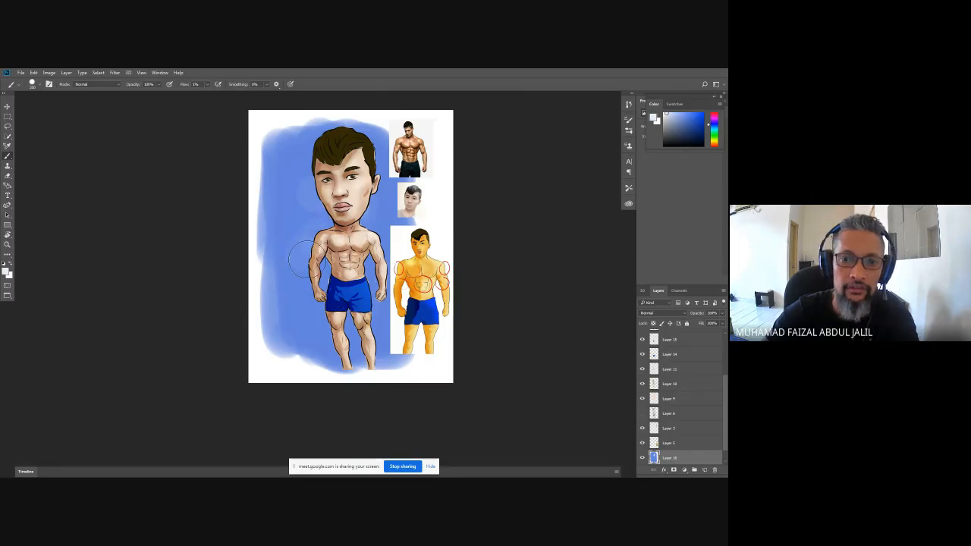
key(p)
key(b)
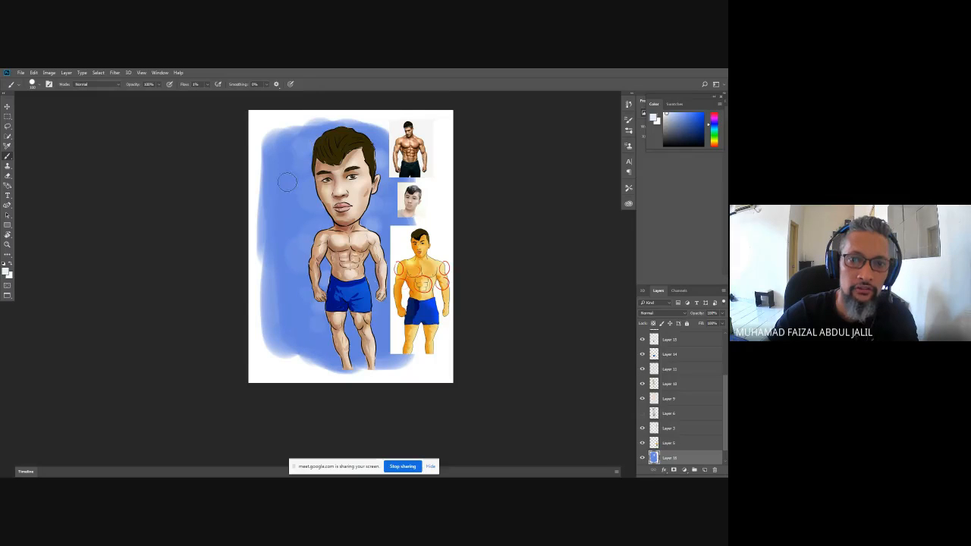
key(bracketleft)
key(bracketleft)
key(bracketleft)
key(bracketleft)
key(bracketleft)
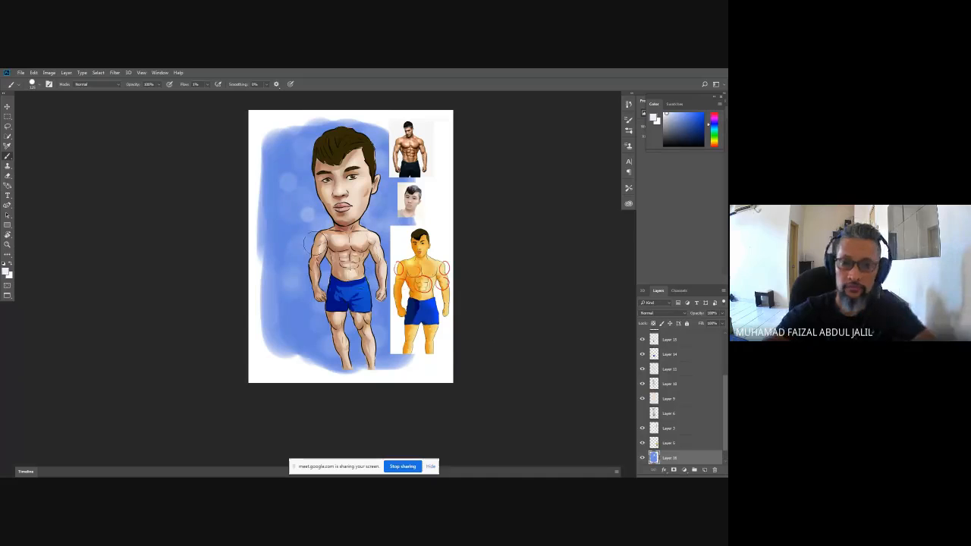
Erase the stray skin colour beside the shorts and arms on Layer 9 with a small eraser
scroll(345, 286, up, 1)
scroll(345, 286, up, 5)
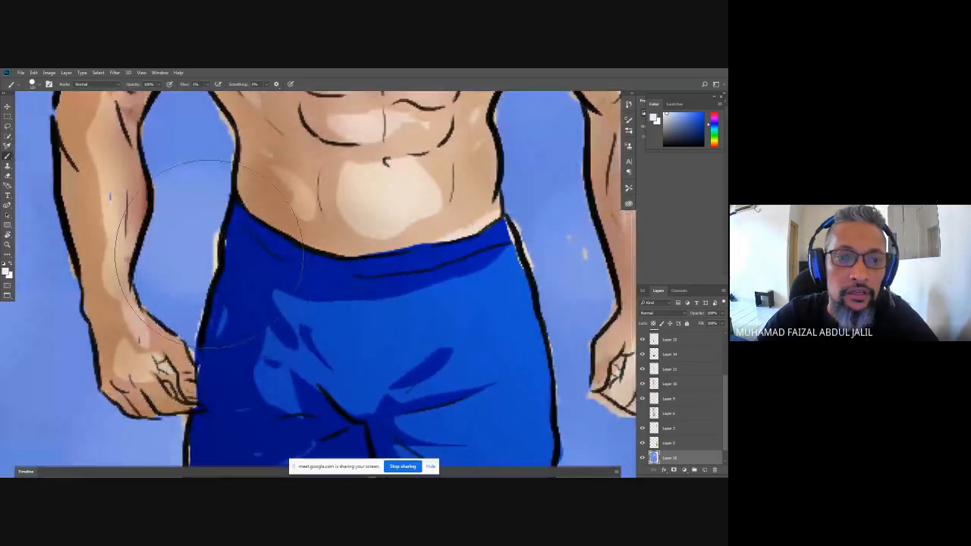
key(e)
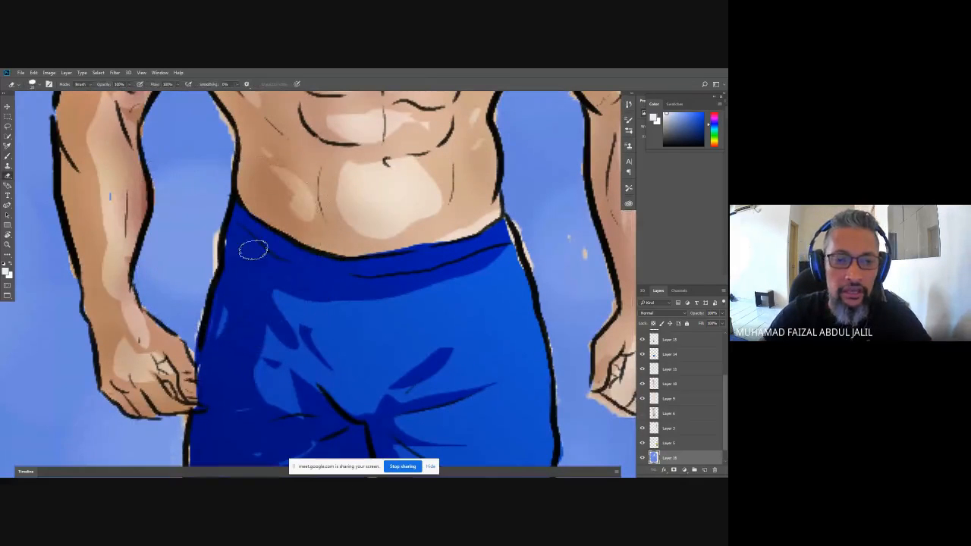
click(668, 398)
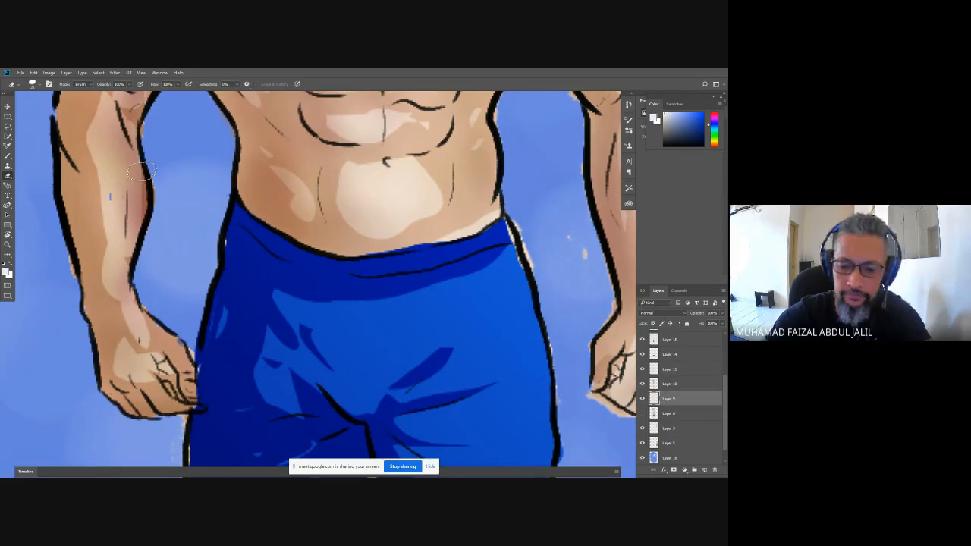
key(bracketleft)
key(bracketleft)
key(bracketleft)
key(bracketleft)
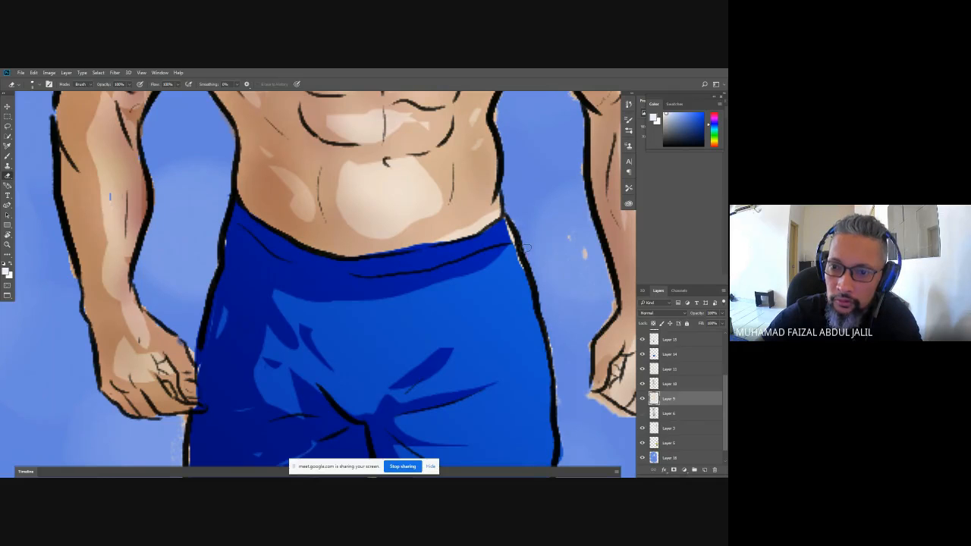
drag(580, 263, 592, 262)
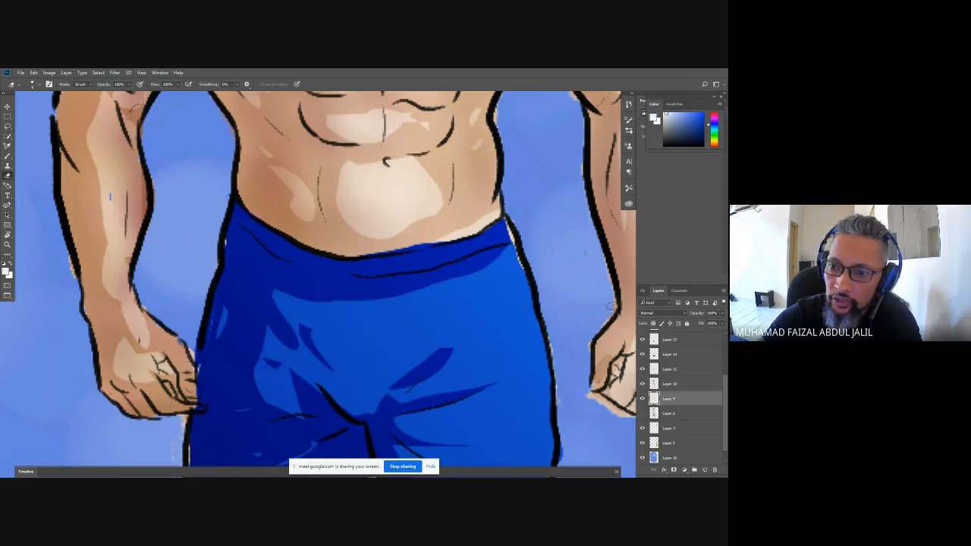
Erase the skin colour spilling past the outlines of the hand, thighs and calves on Layer 9
drag(398, 300, 442, 135)
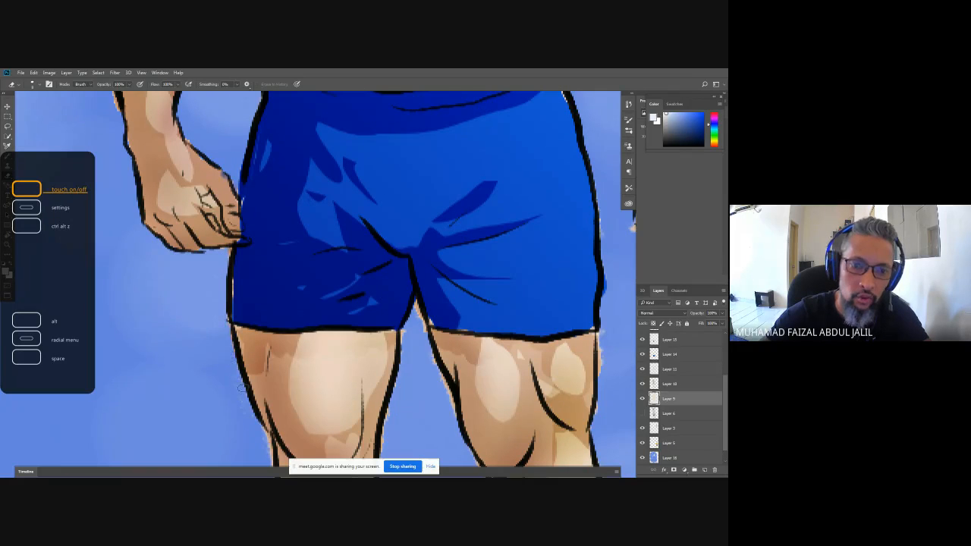
drag(228, 397, 208, 208)
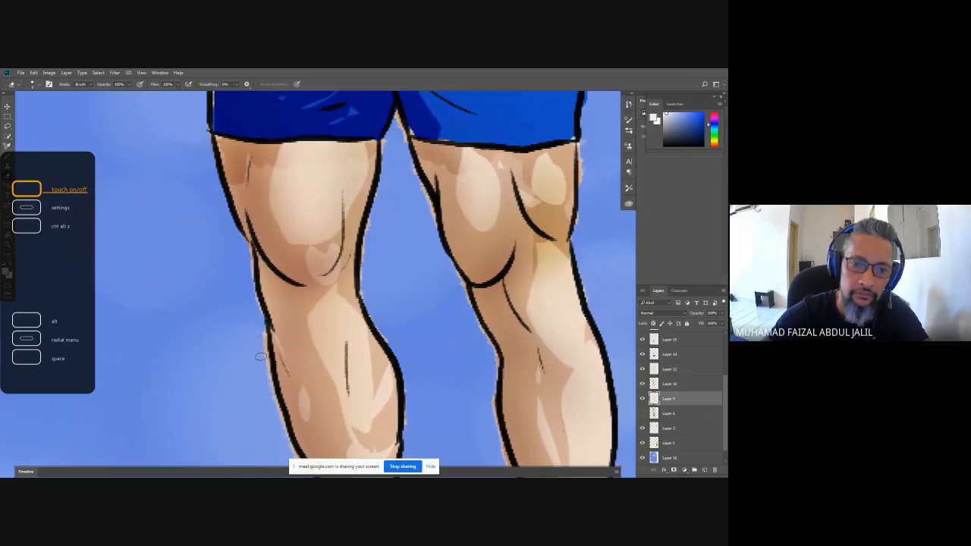
drag(261, 357, 265, 366)
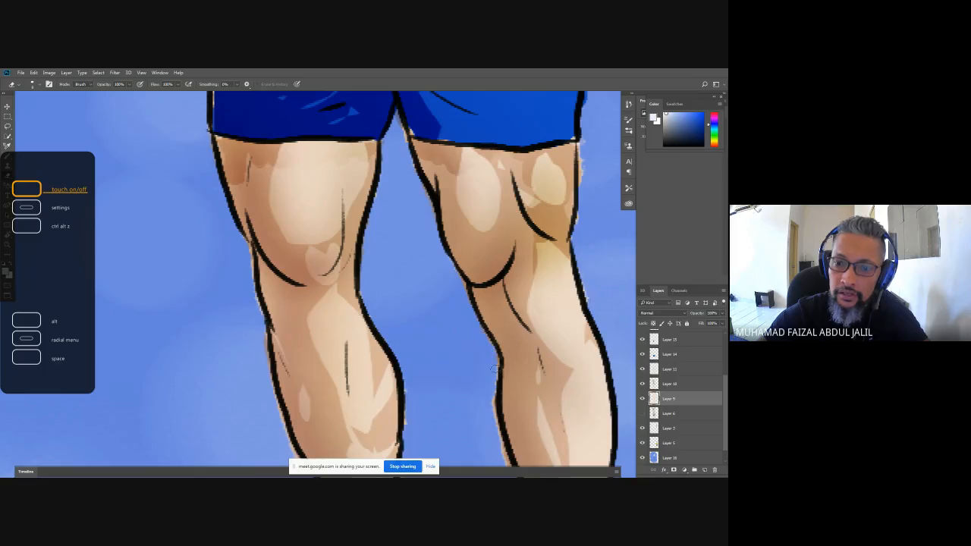
drag(494, 369, 420, 166)
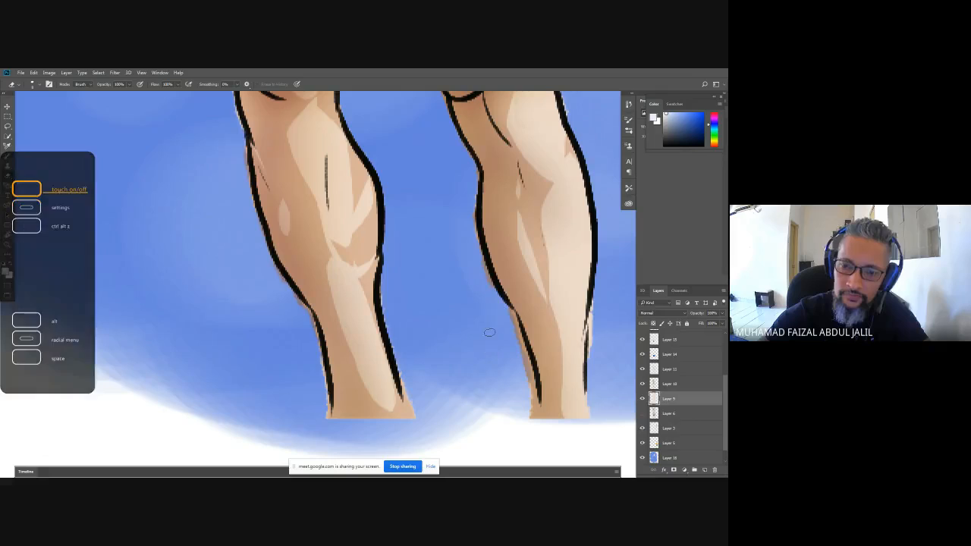
key(ctrl+0)
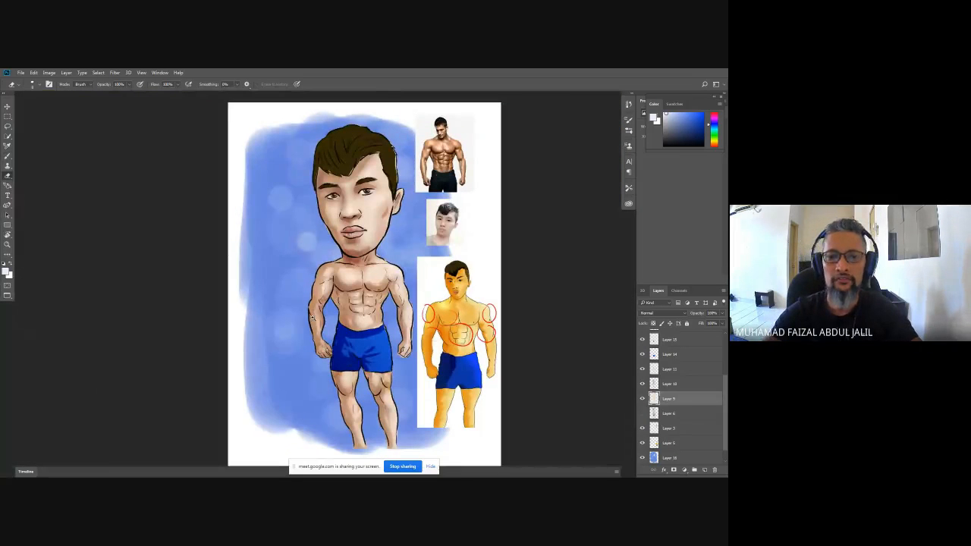
Erase the skin colour spilling outside the jaw, shoulder and arm outlines on Layer 9
scroll(380, 144, up, 5)
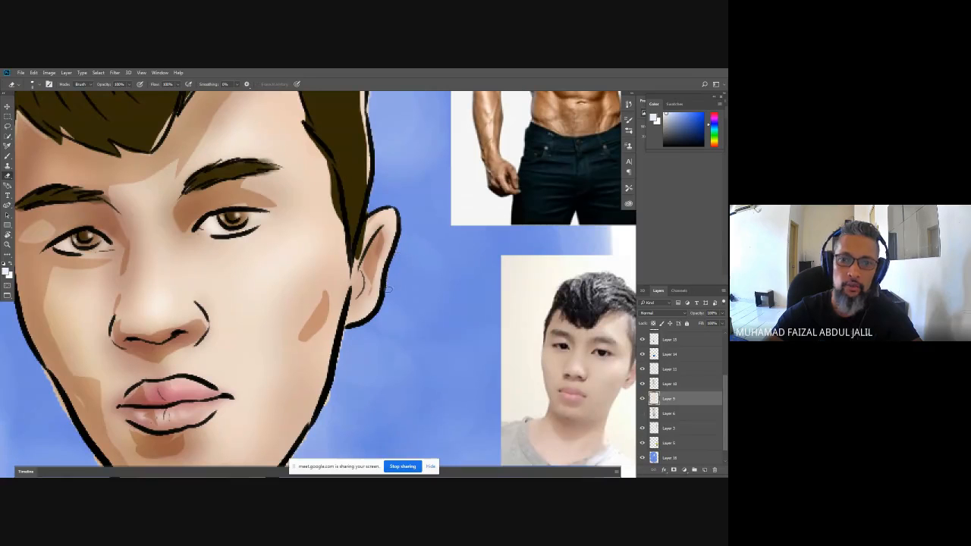
scroll(328, 324, down, 5)
scroll(328, 324, left, 5)
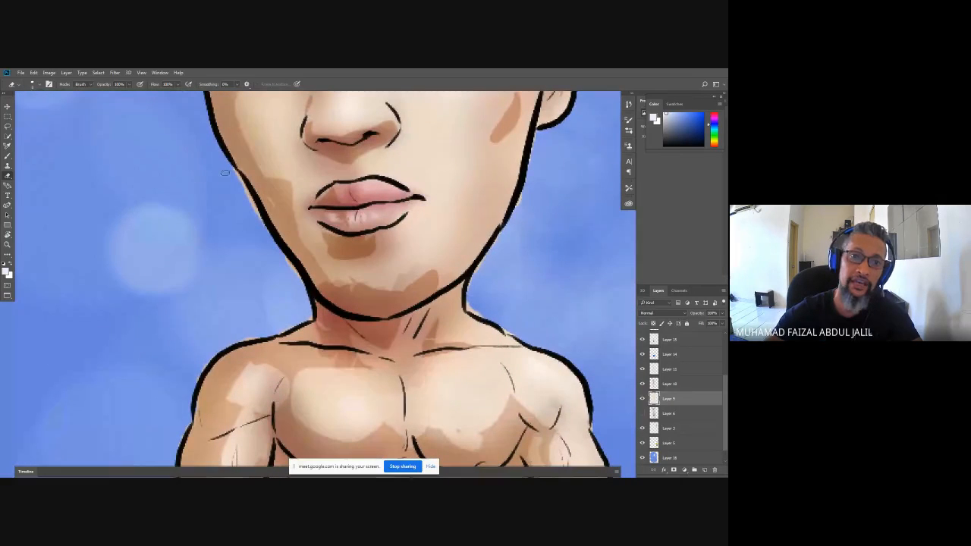
drag(230, 167, 267, 233)
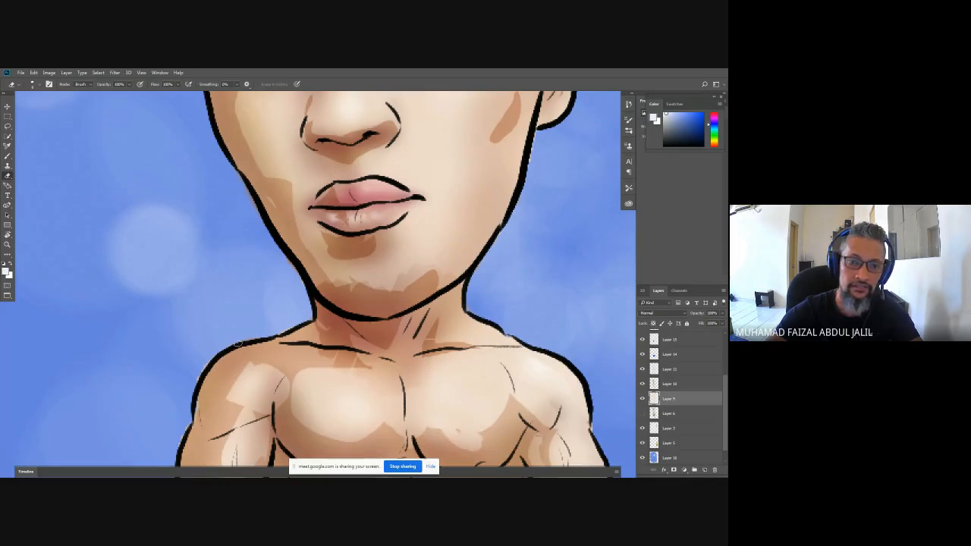
drag(217, 327, 319, 110)
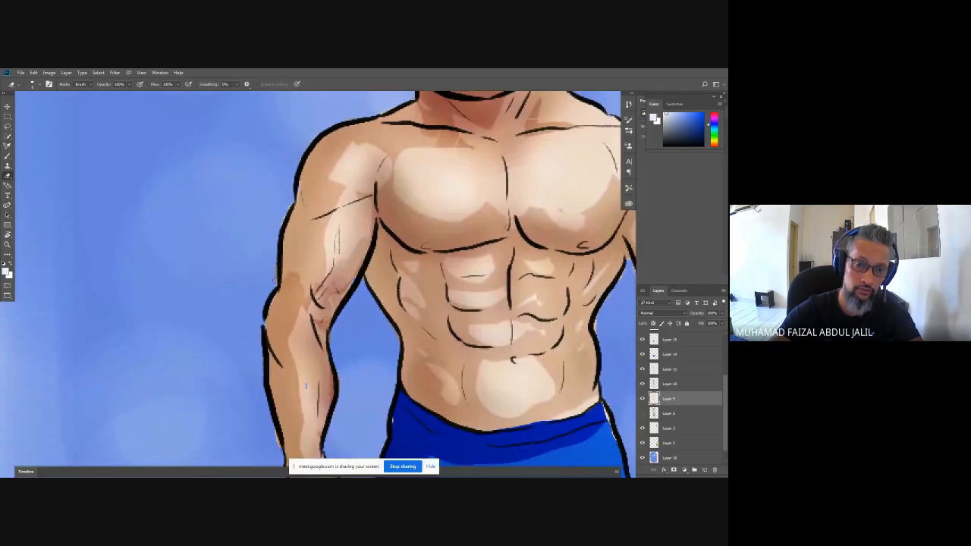
drag(244, 387, 229, 287)
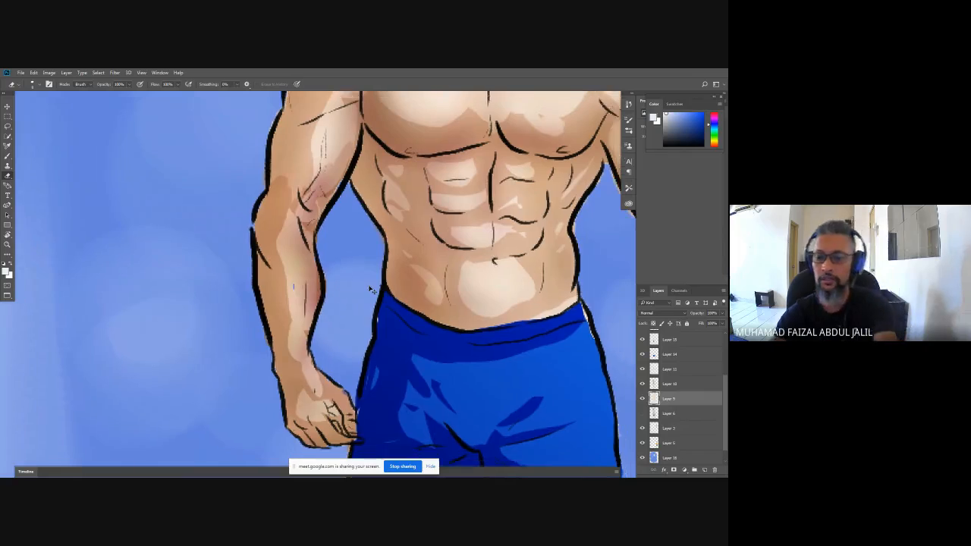
key(ctrl+0)
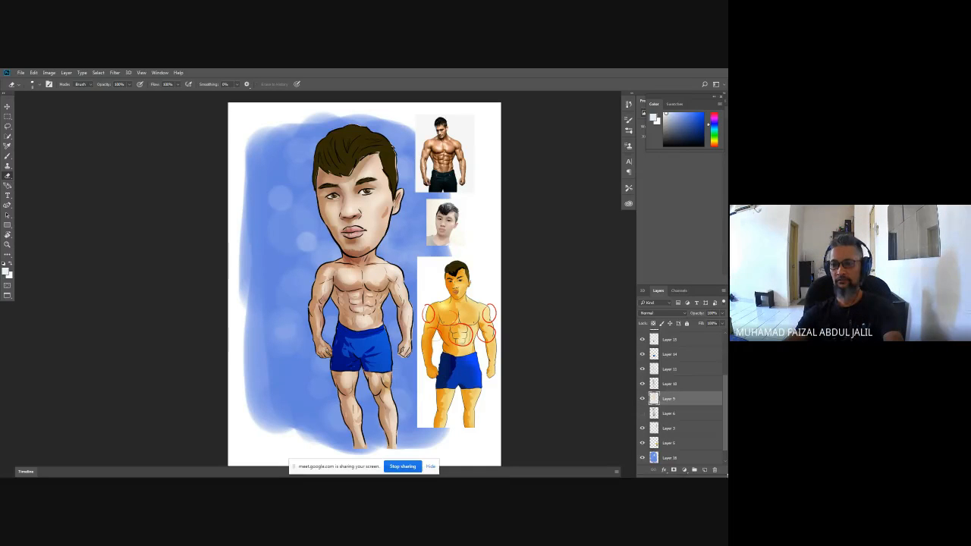
Review the whole caricature and its backdrop in the full-screen view modes
key(f)
key(f)
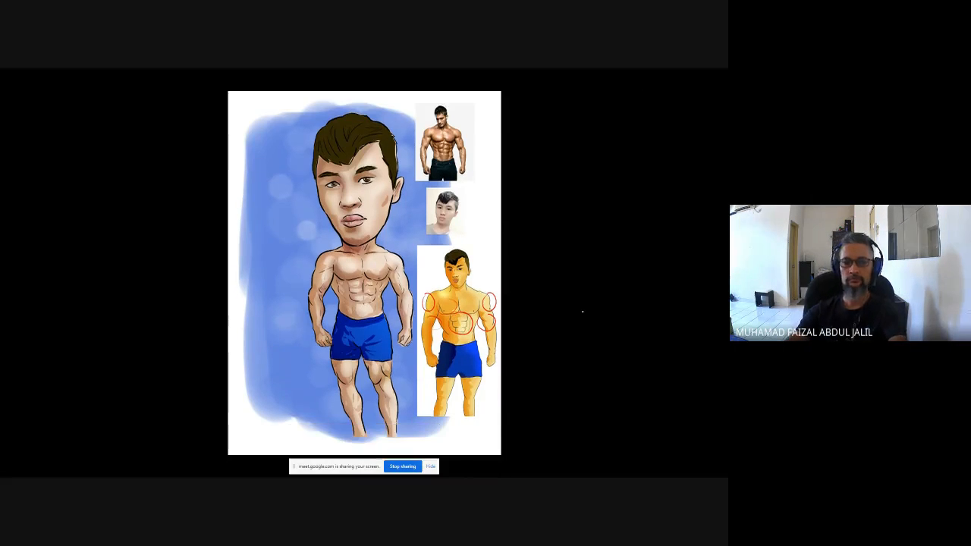
key(f)
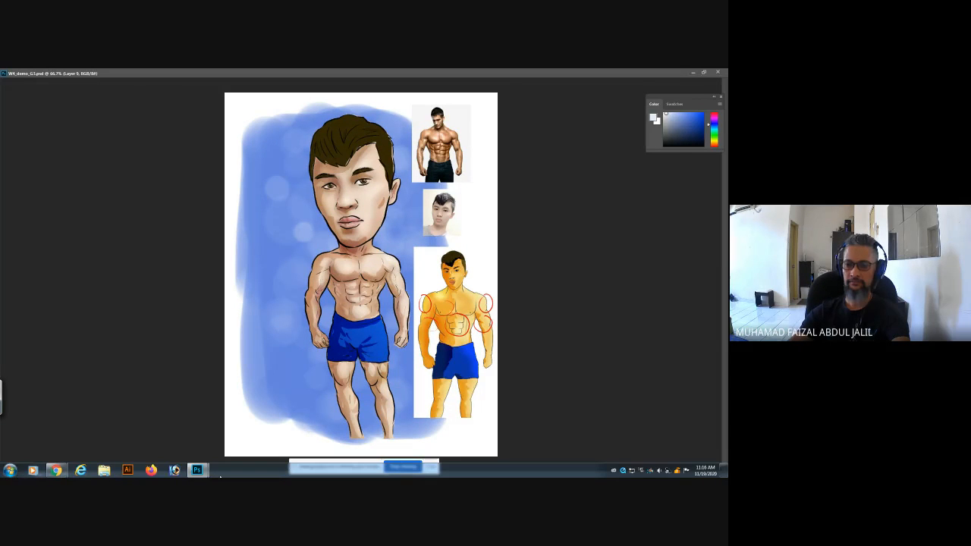
mouse_move(55, 473)
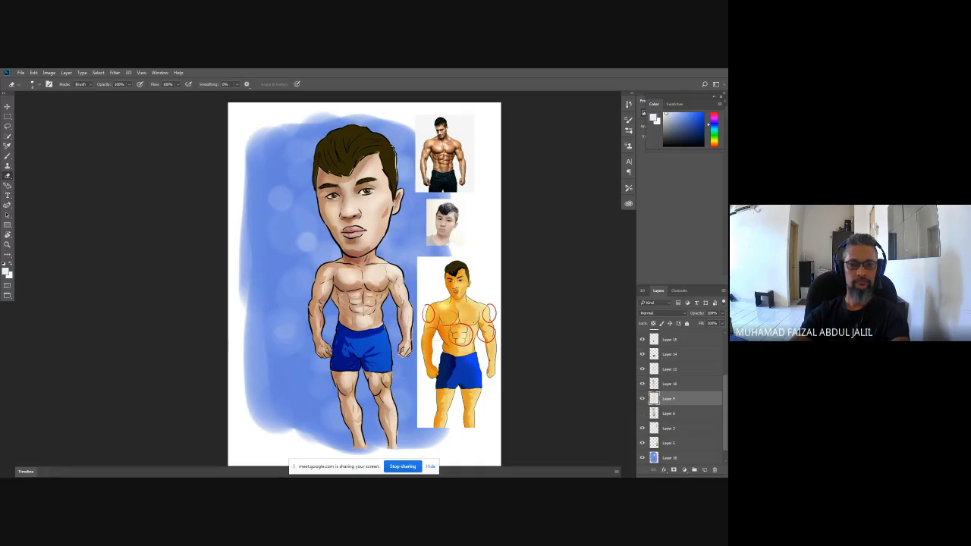
key(f)
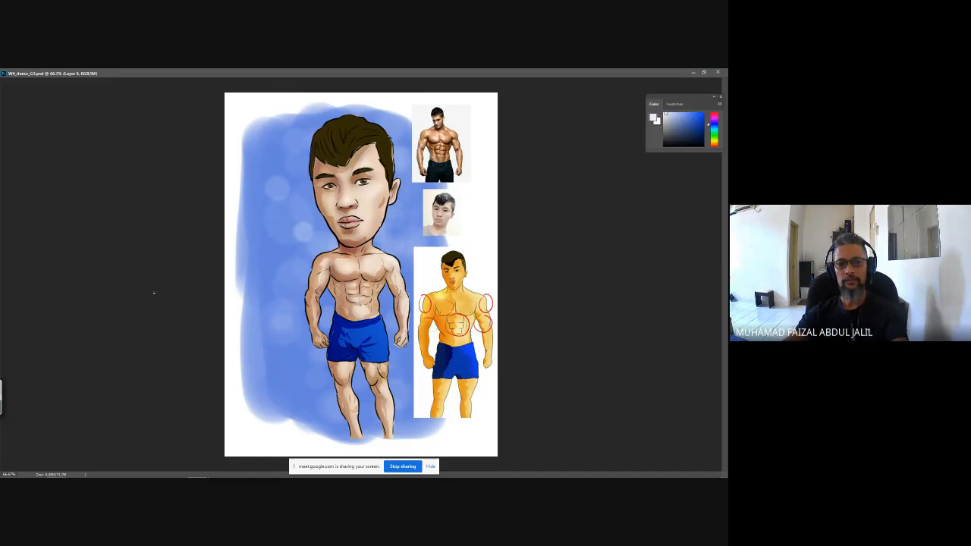
Switch to Chrome and examine the student's turned-in knight caricature for Assignmt 2 - Digital Caricatures in close-up
mouse_move(269, 476)
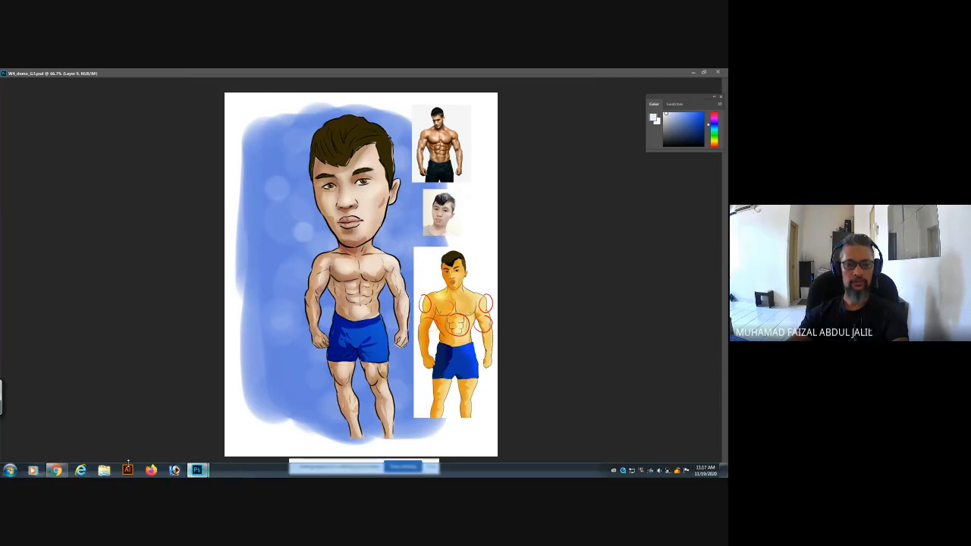
click(50, 431)
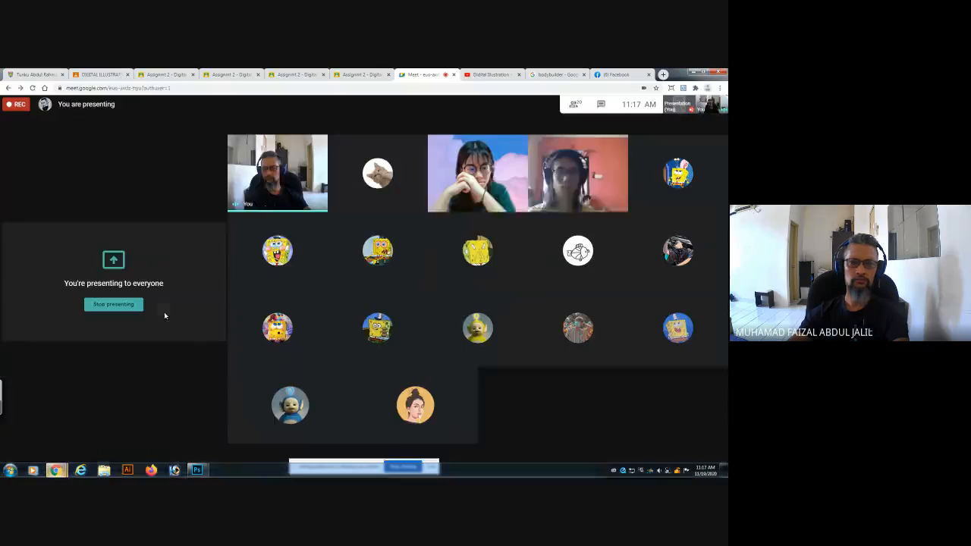
click(363, 75)
click(292, 75)
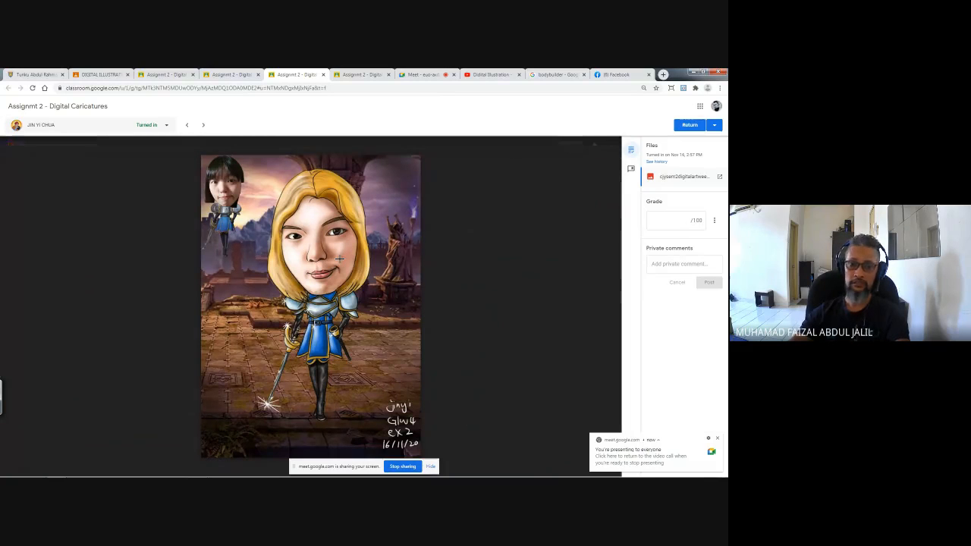
scroll(315, 263, up, 3)
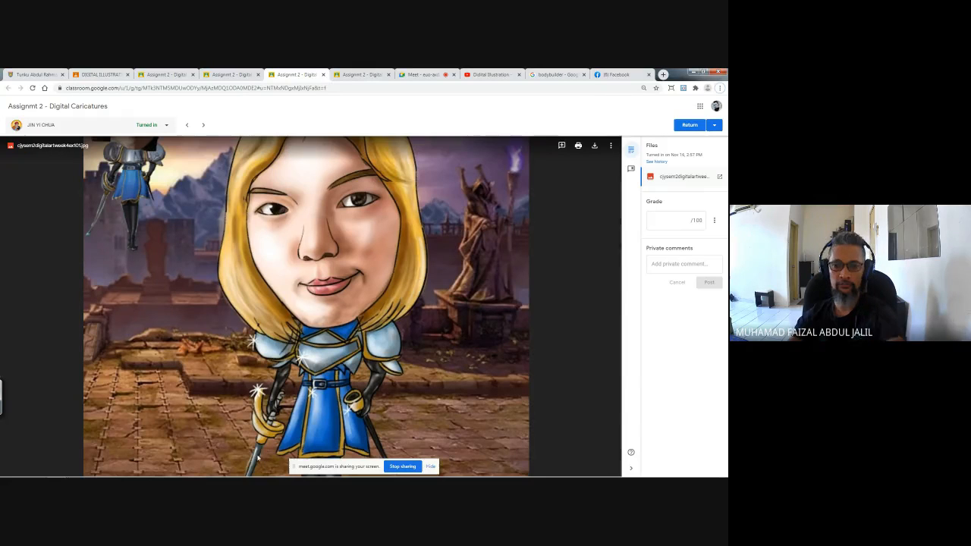
Switch back to Photoshop, create a new document from the Clipboard preset and paste the captured knight caricature into it
mouse_move(200, 474)
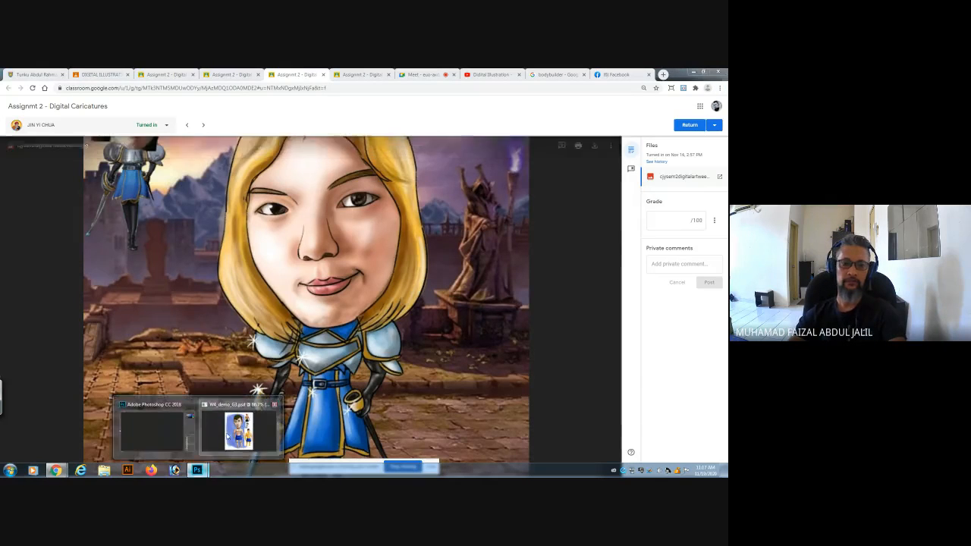
click(216, 434)
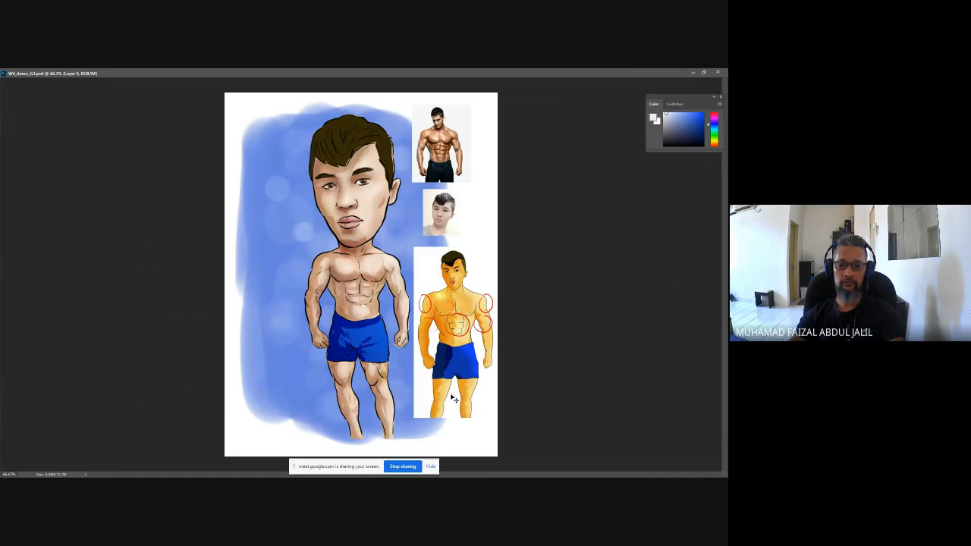
key(ctrl+n)
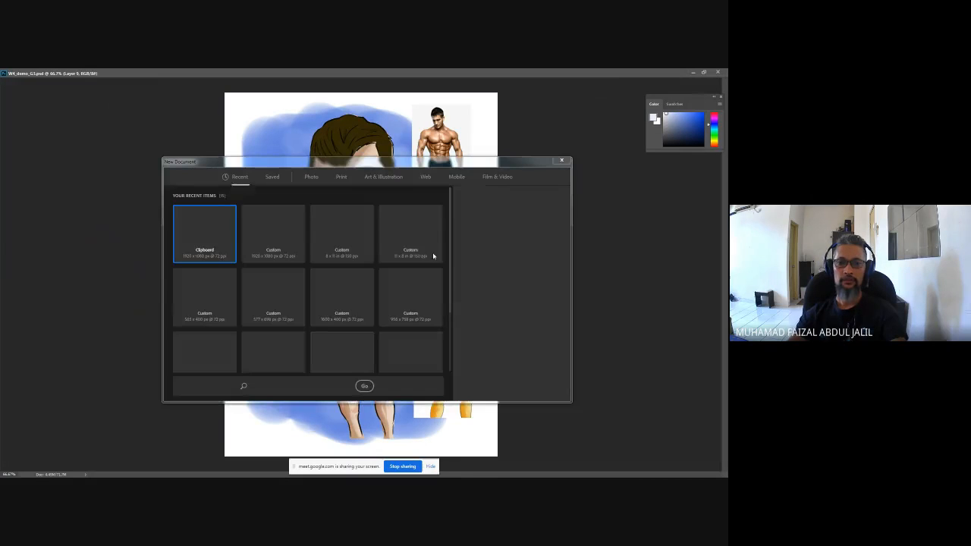
click(516, 386)
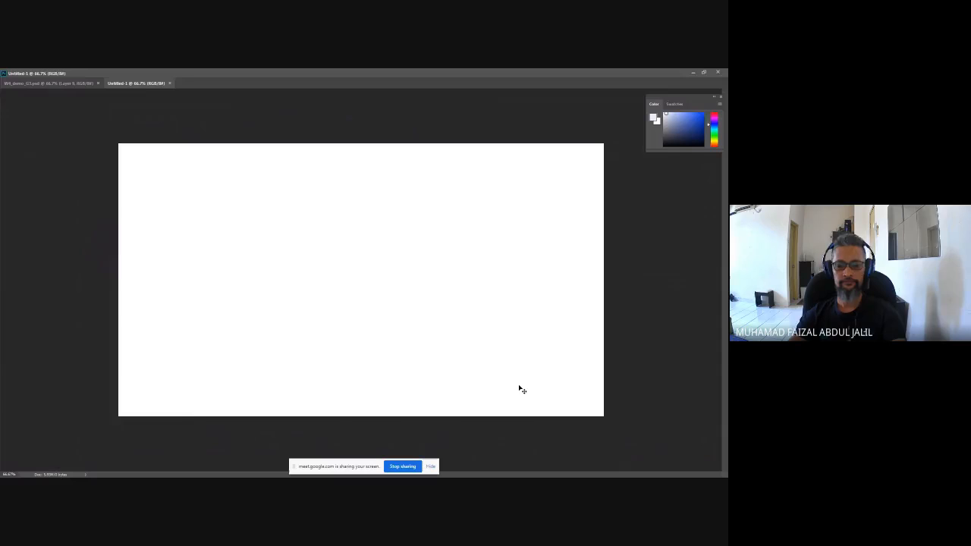
key(ctrl+v)
key(ctrl+plus)
key(ctrl+plus)
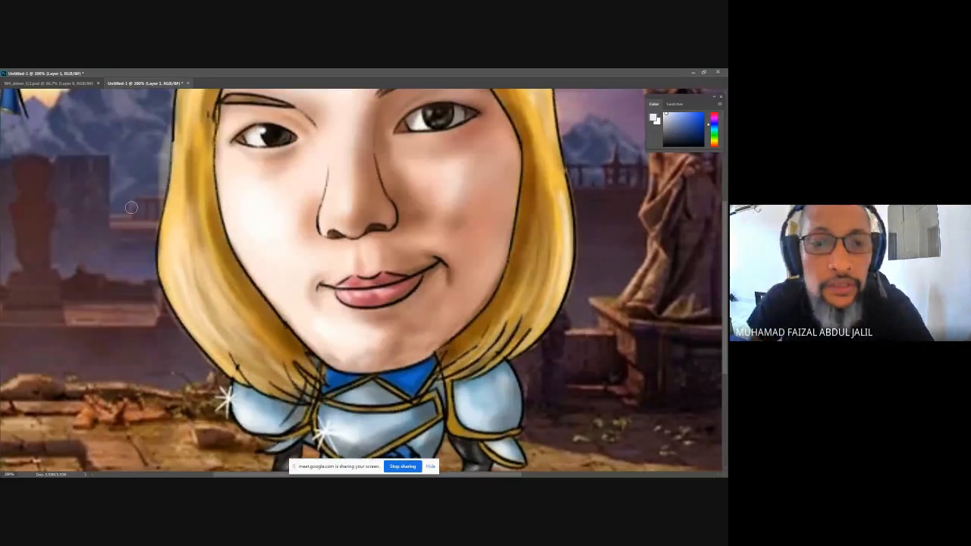
Draw fine strand lines in the hair left of the face using the sampled dark outline colour and the KYLE Ultimate Pencil Hard brush
alt+click(179, 309)
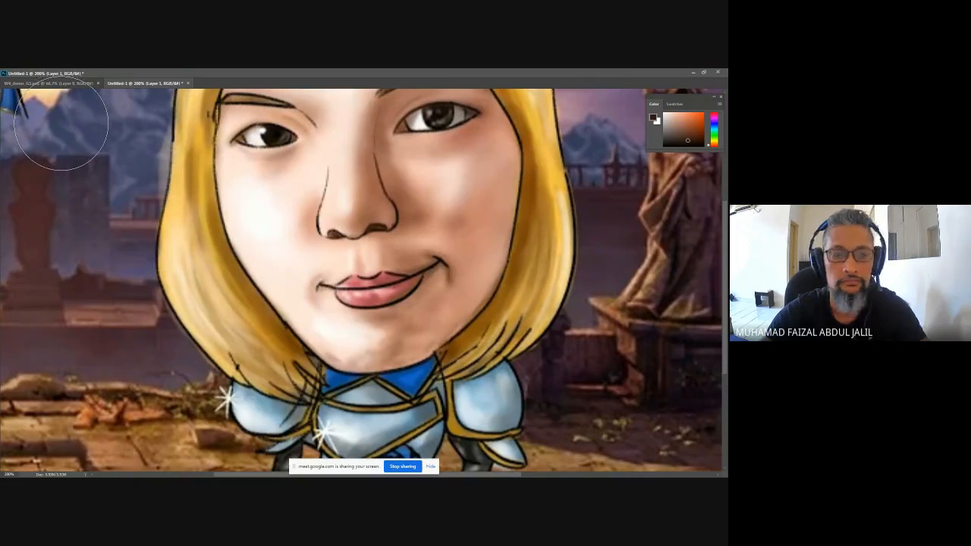
key(Tab)
click(36, 84)
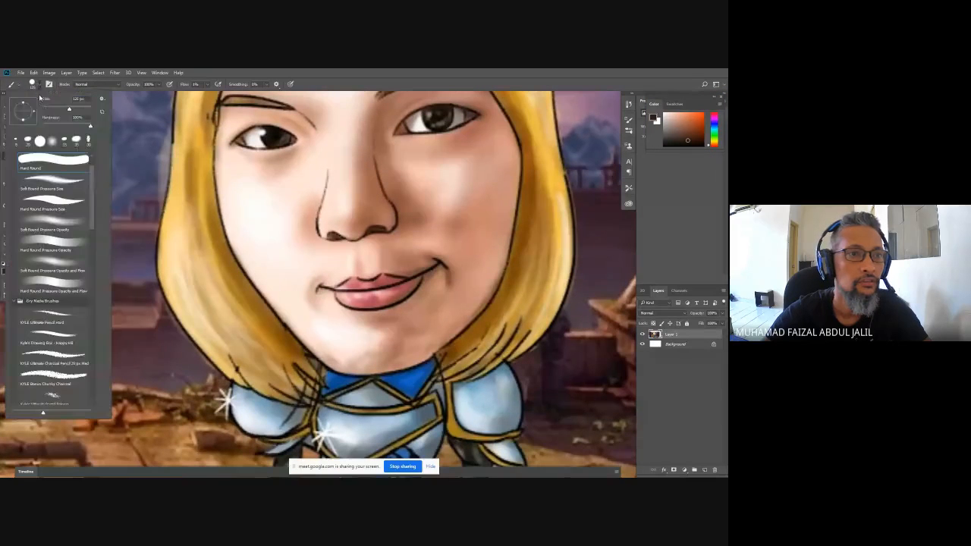
double_click(64, 322)
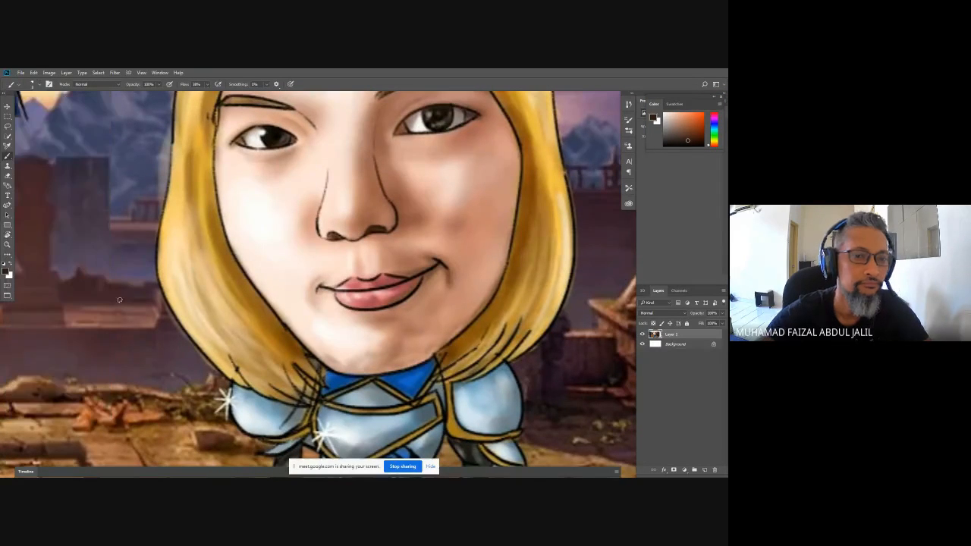
drag(203, 233, 265, 342)
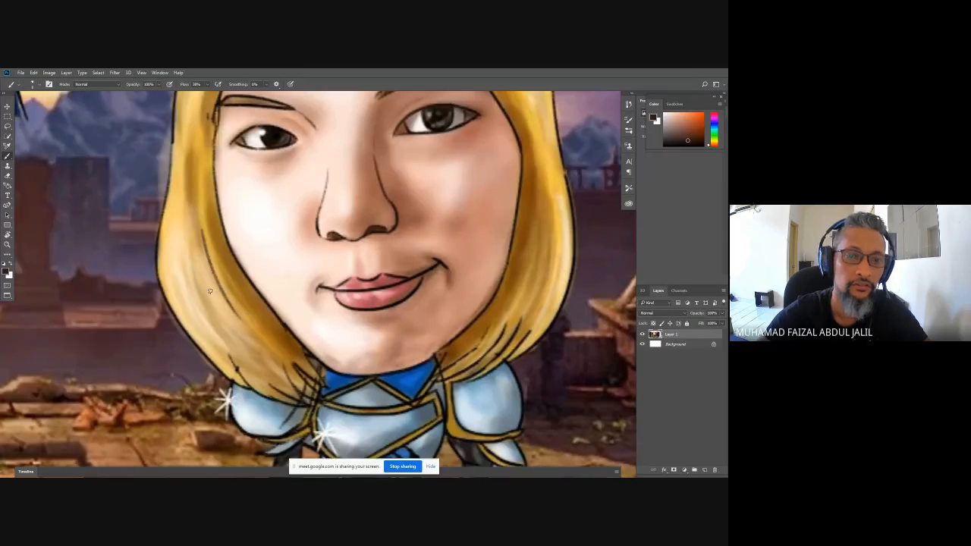
drag(194, 275, 261, 368)
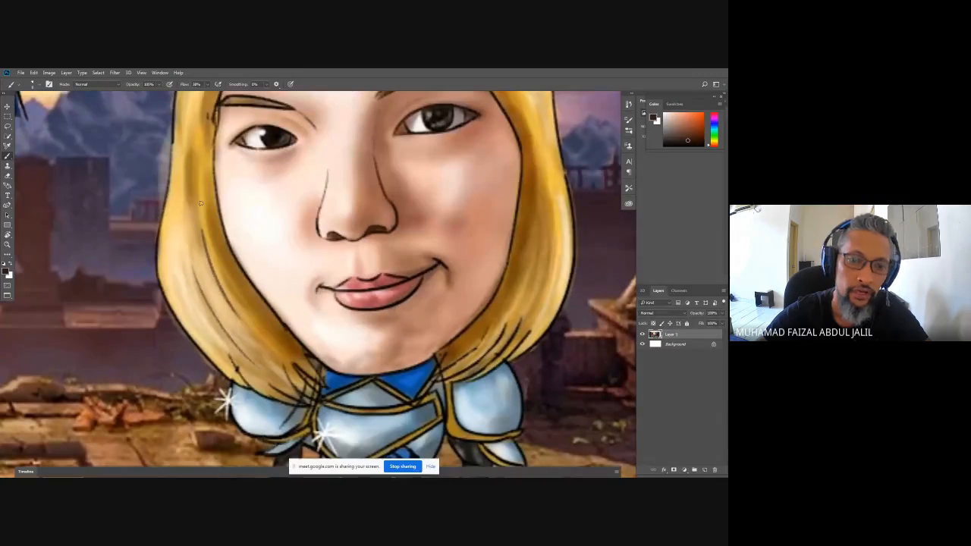
drag(195, 136, 192, 216)
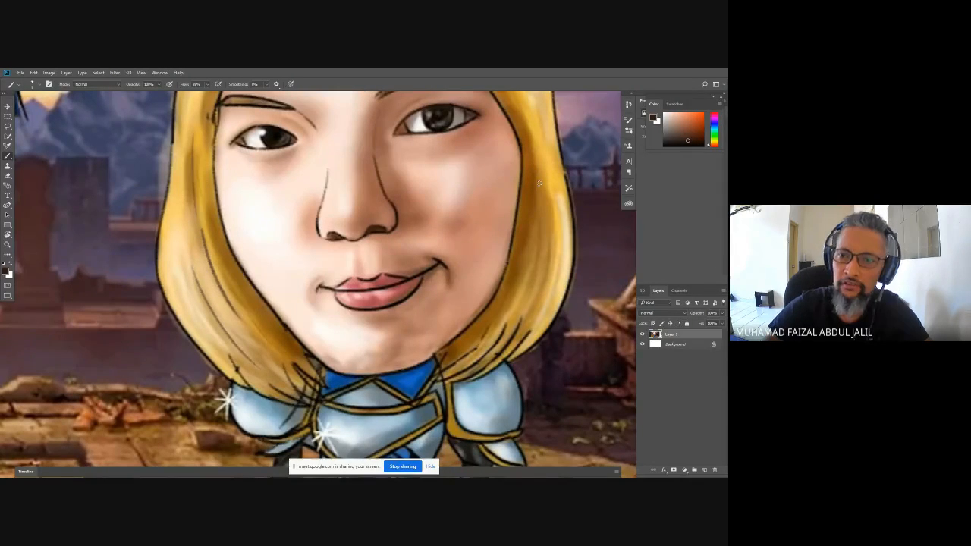
Add long dark strand lines following the flow of the hair right of the face, from the lower curve up towards the fringe
drag(537, 173, 531, 265)
drag(546, 214, 534, 279)
drag(547, 231, 526, 318)
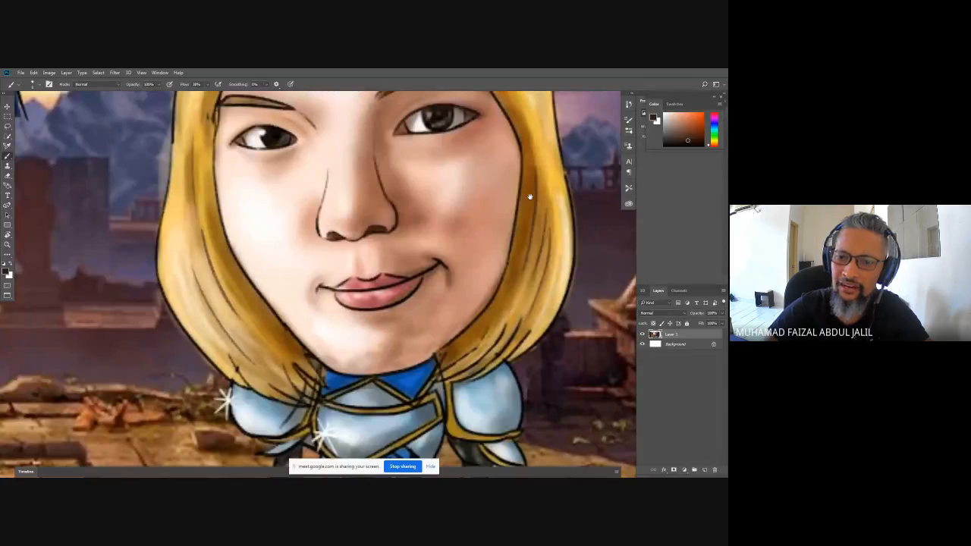
drag(529, 197, 484, 318)
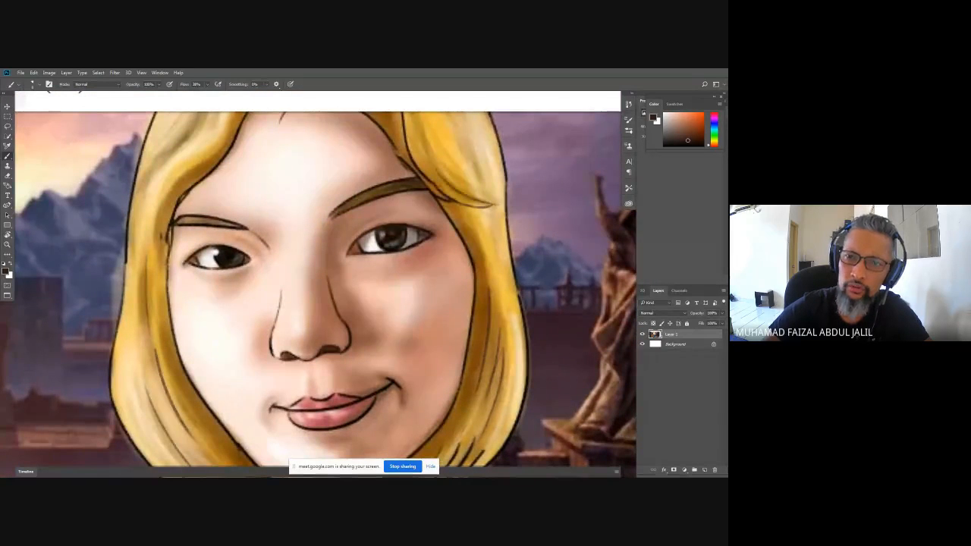
drag(468, 216, 482, 270)
drag(471, 181, 465, 284)
mouse_move(418, 237)
mouse_down()
mouse_move(457, 293)
mouse_move(485, 290)
mouse_up()
Draw dark strand lines through the upper left hair beside the forehead and down along its outer left edge
drag(193, 225, 141, 316)
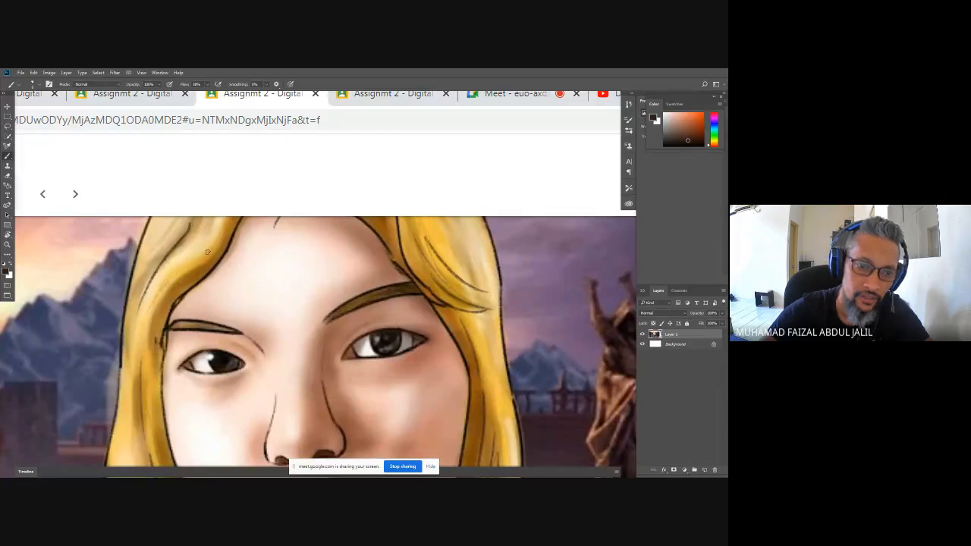
drag(208, 251, 152, 361)
drag(158, 403, 202, 244)
drag(181, 203, 169, 353)
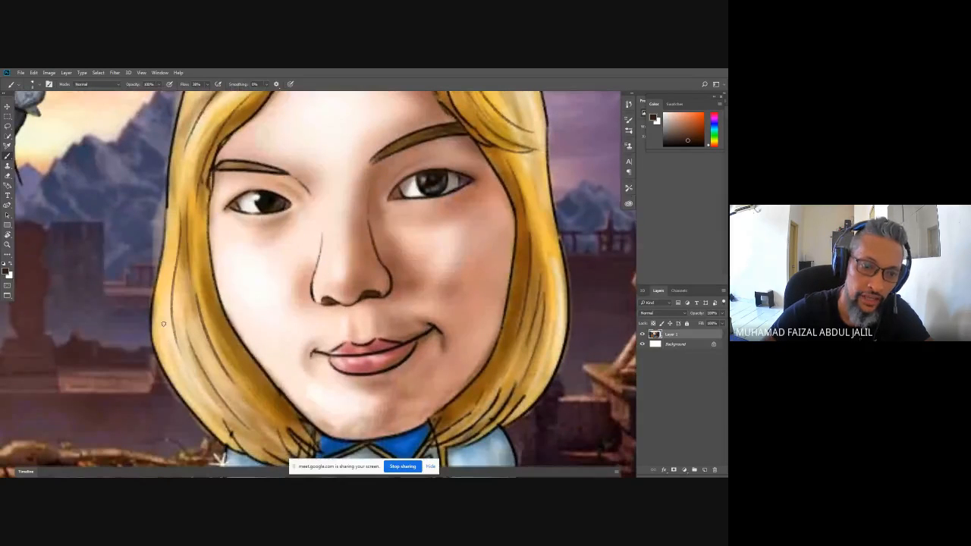
drag(162, 312, 217, 423)
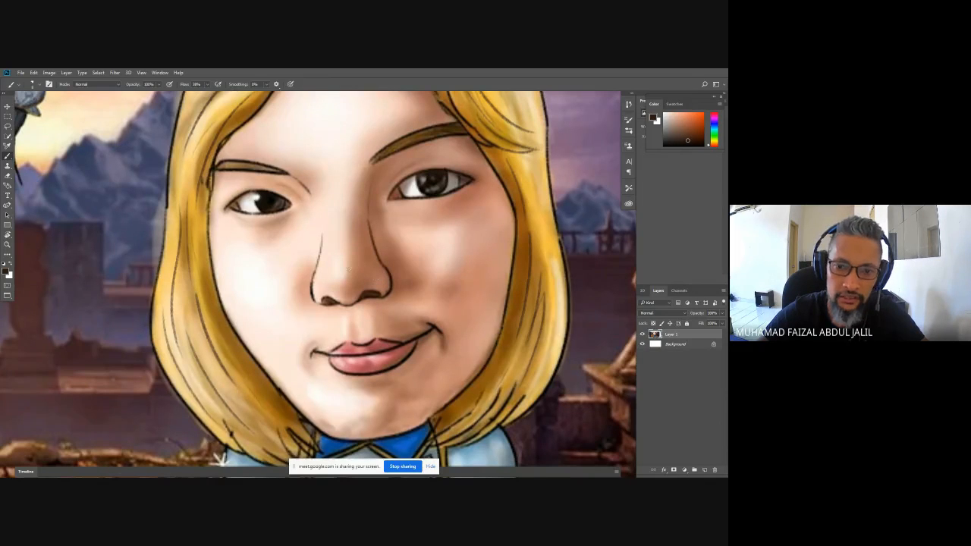
Undo the stray stroke across the nose and paint sampled skin tones over the dark fill of both nostrils
drag(380, 265, 319, 275)
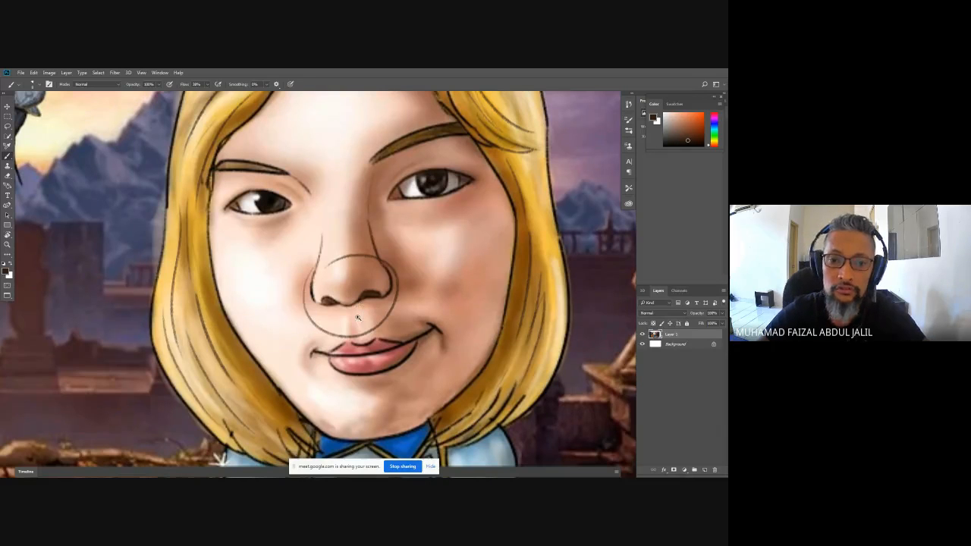
key(ctrl+z)
scroll(354, 323, up, 4)
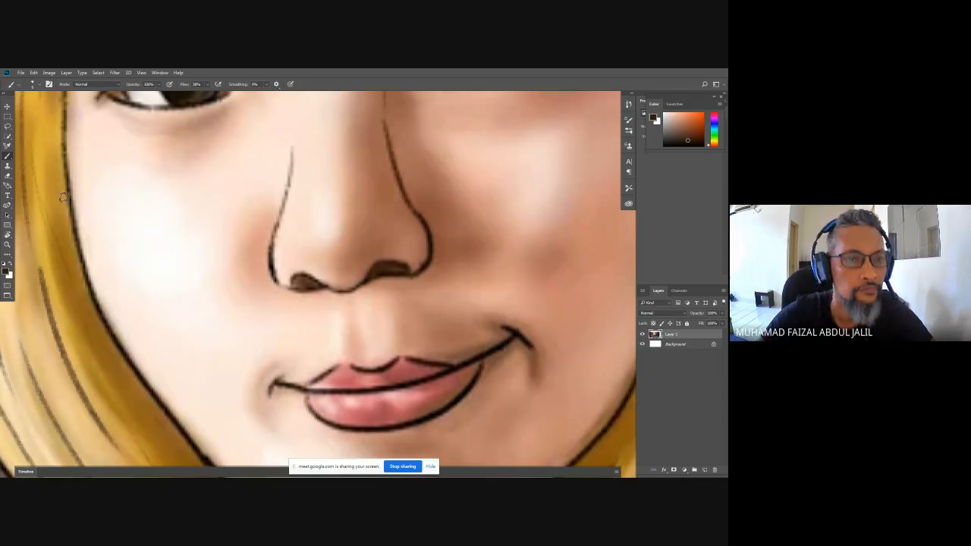
key(i)
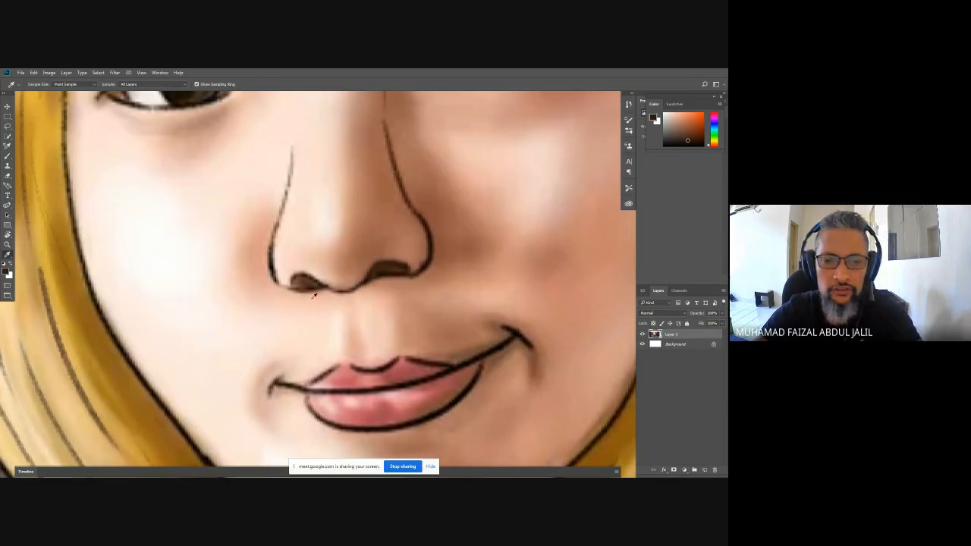
click(325, 307)
key(b)
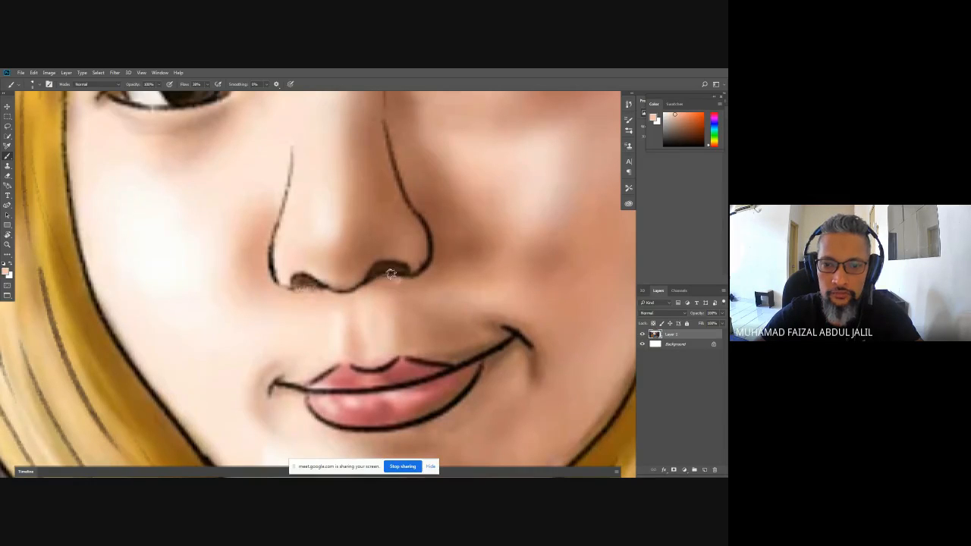
key(i)
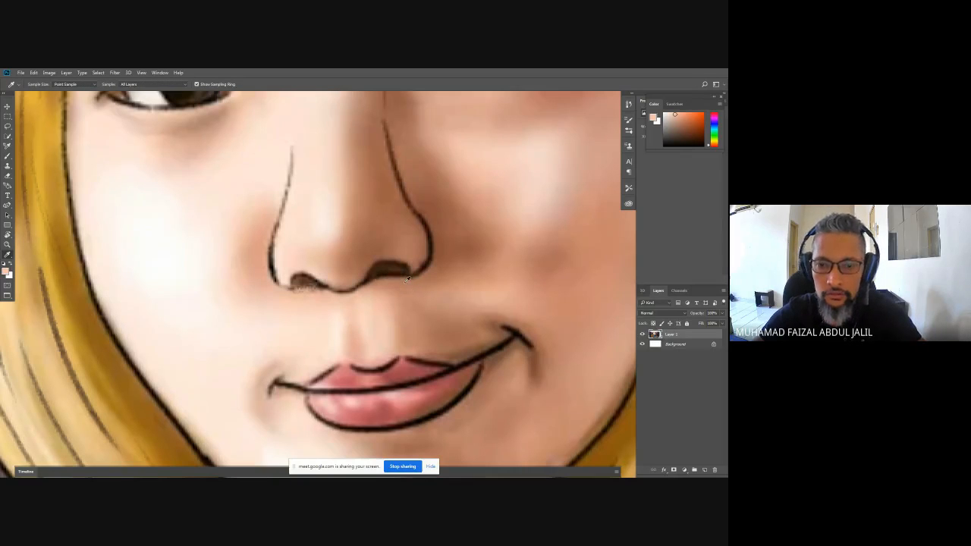
click(404, 283)
key(b)
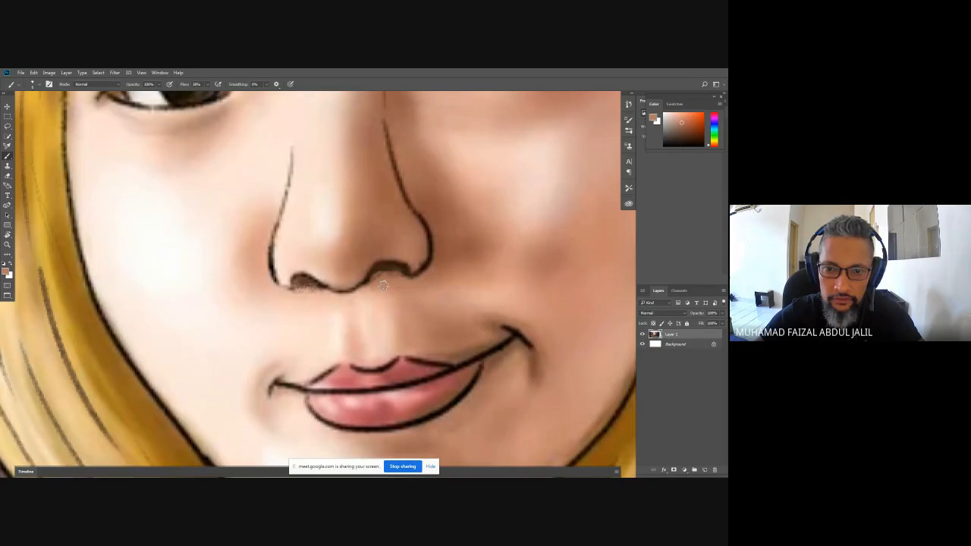
Lower the brush flow, reduce the brush size and blend away the remaining dark fill in the nostrils
click(41, 86)
click(433, 299)
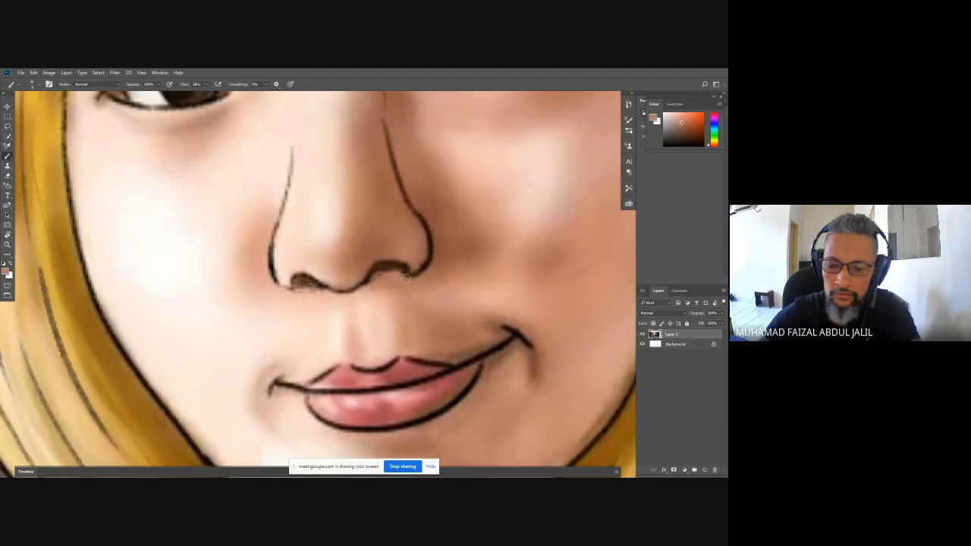
click(206, 84)
drag(207, 95, 197, 95)
key(bracketleft)
key(bracketleft)
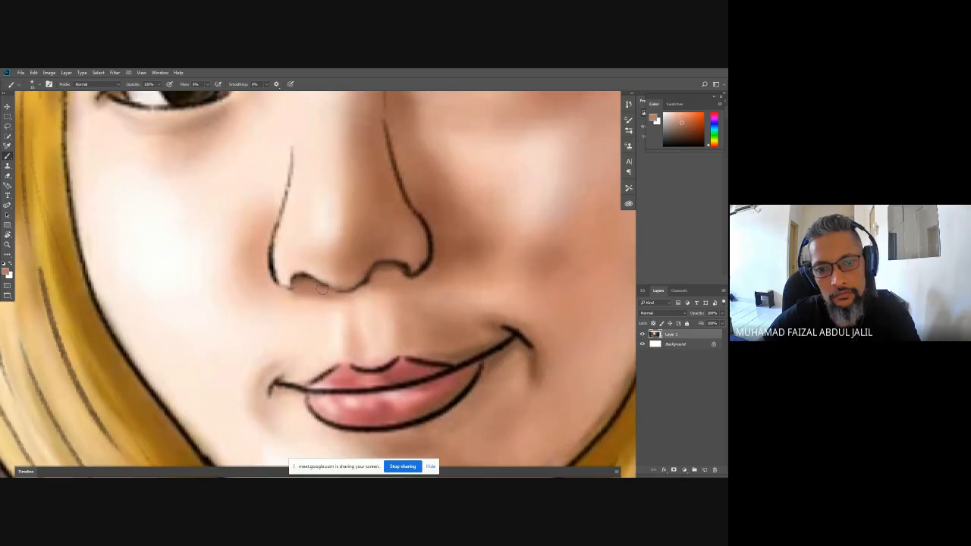
Sample the dark brown of the nostril line and softly shade the inside of the right nostril
key(i)
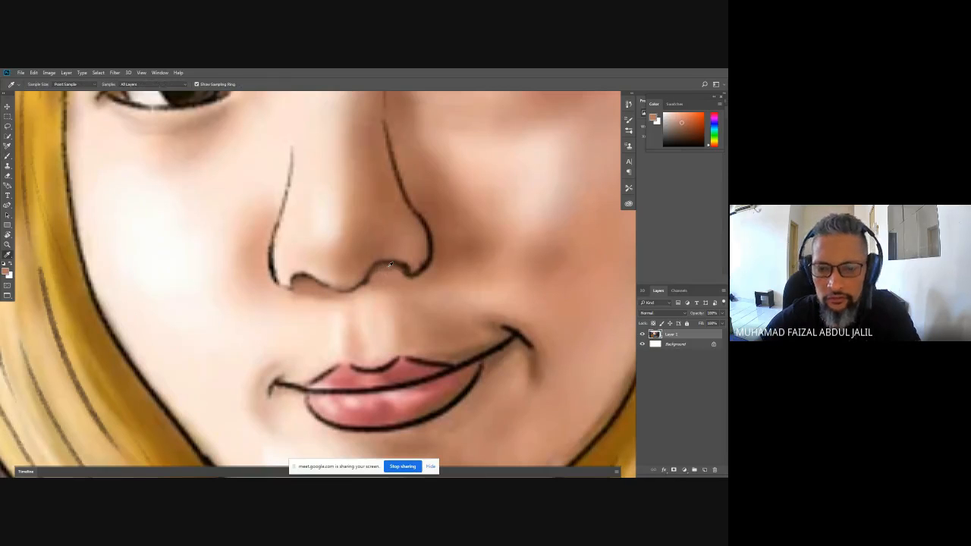
click(387, 261)
key(b)
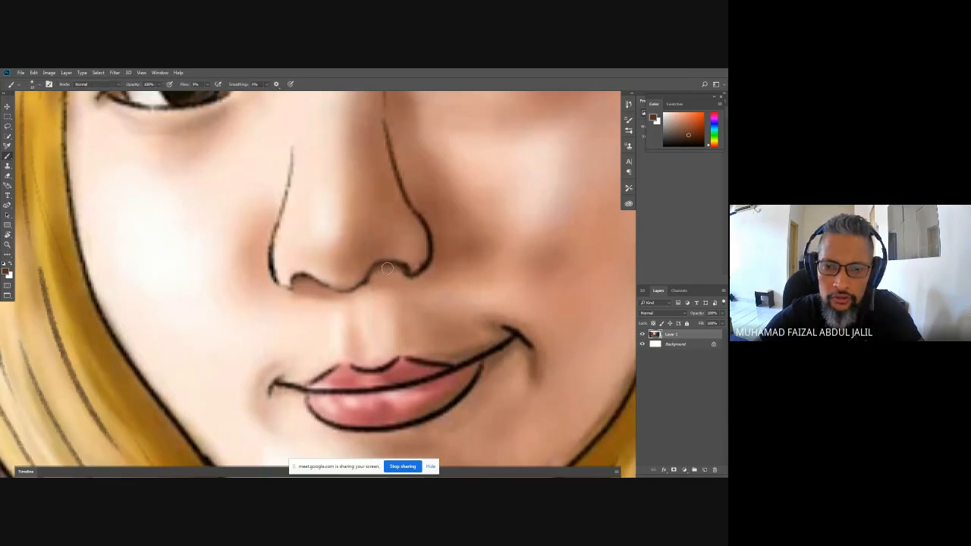
drag(389, 269, 398, 266)
mouse_move(386, 270)
mouse_down()
mouse_move(378, 273)
mouse_move(413, 275)
mouse_up()
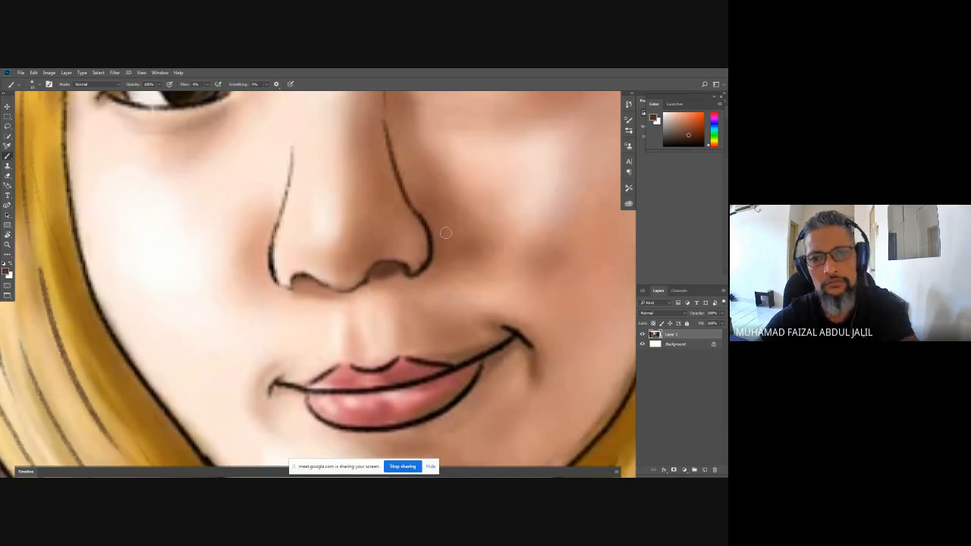
Cover the hooked end of the outline at the right nostril wing with the skin tone sampled beside it
scroll(438, 228, down, 1)
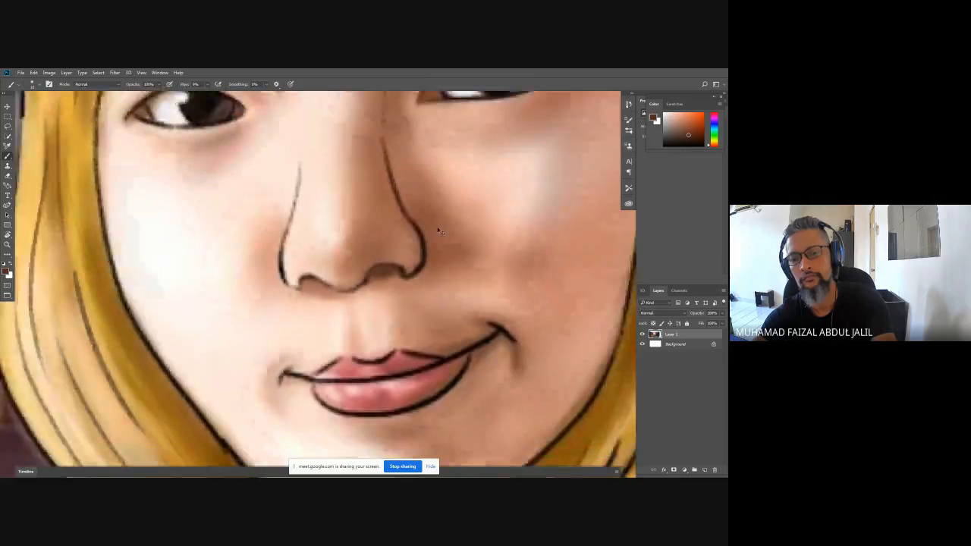
scroll(334, 285, down, 5)
scroll(341, 291, up, 6)
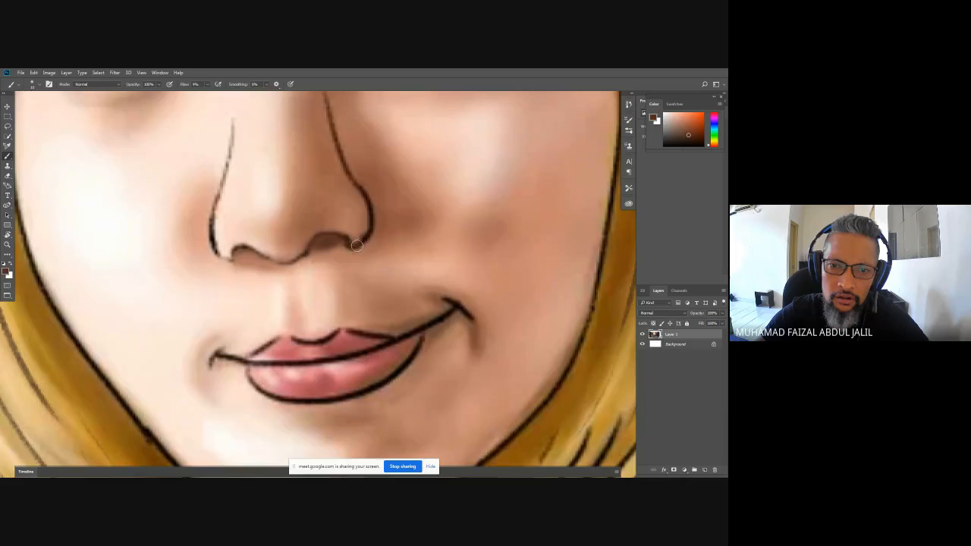
drag(355, 245, 367, 280)
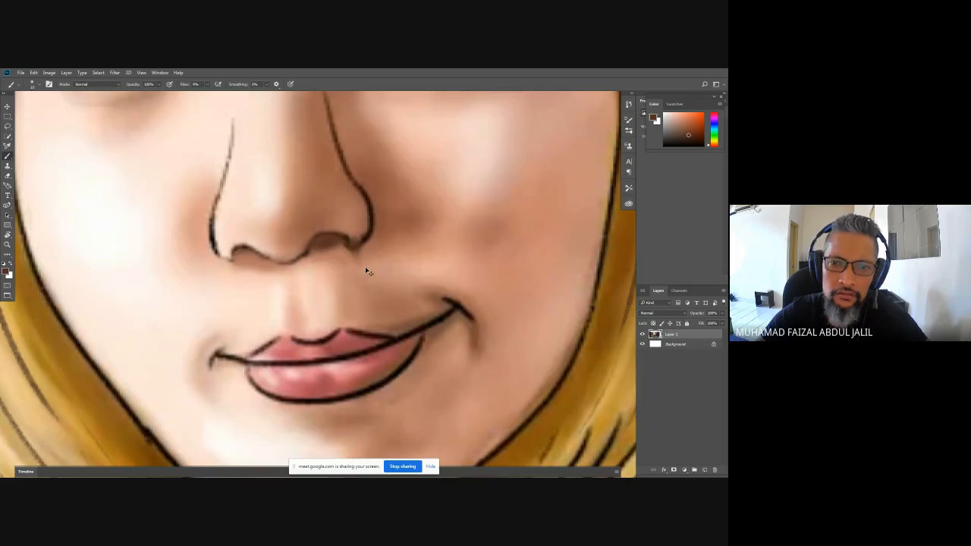
alt+click(358, 230)
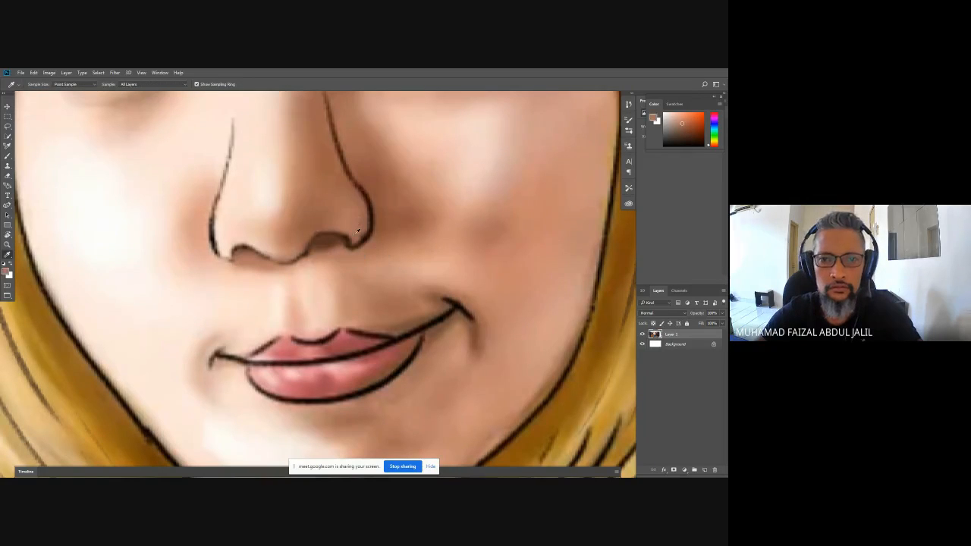
alt+click(355, 232)
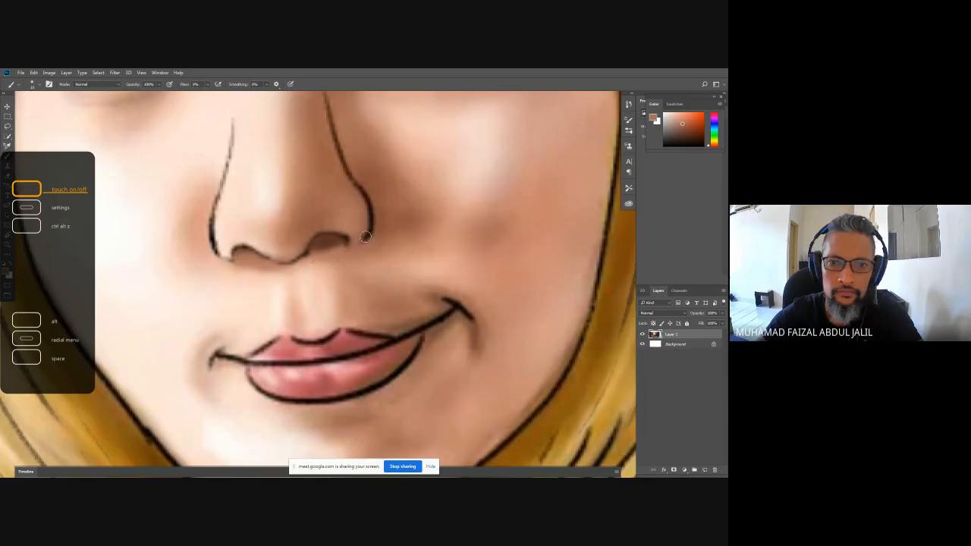
Paint light sampled skin over the hooked outline end at the left nostril wing and undo the last surplus strokes
alt+click(225, 238)
mouse_move(226, 253)
mouse_down()
mouse_move(235, 264)
mouse_move(269, 262)
mouse_up()
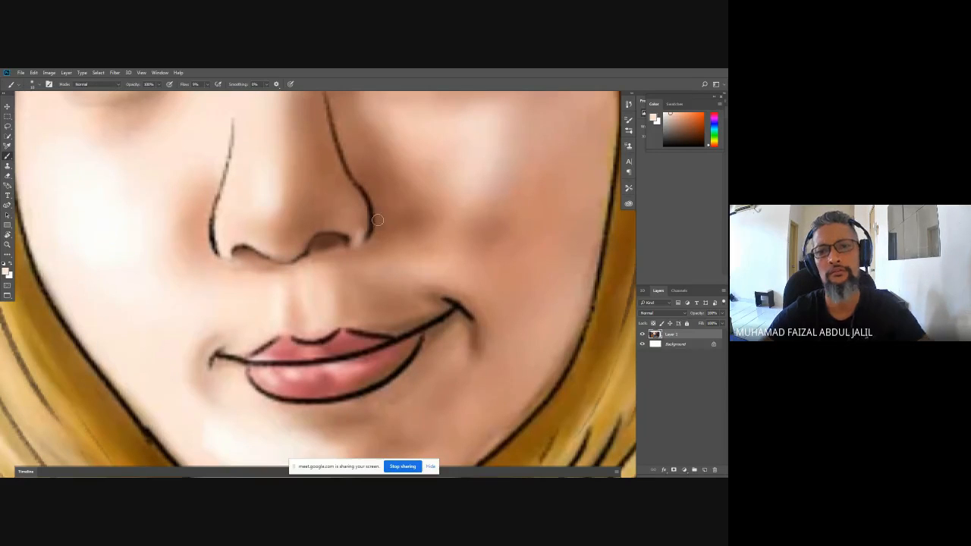
key(ctrl+z)
key(ctrl+z)
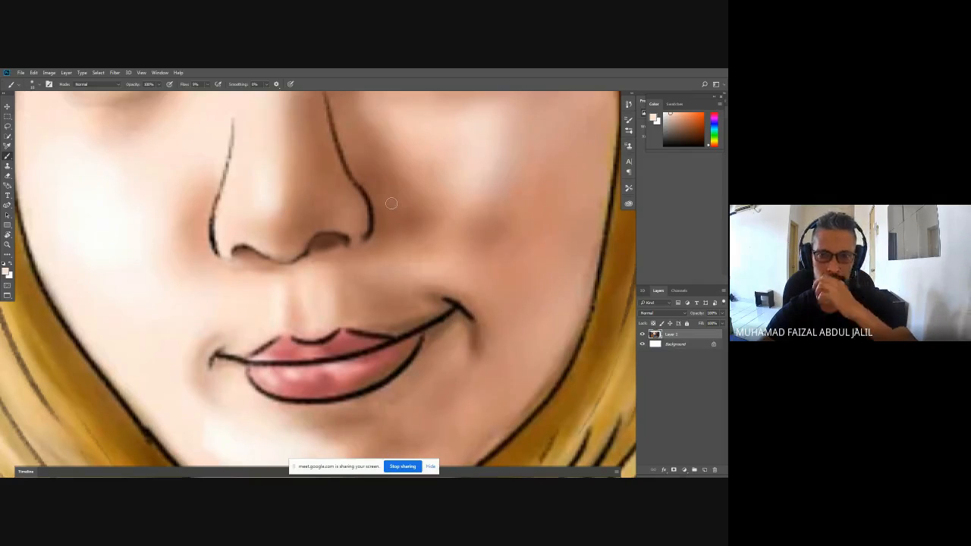
Sample the reddish-brown shading beside the nose and just under the right nostril as the brush colour
alt+click(370, 226)
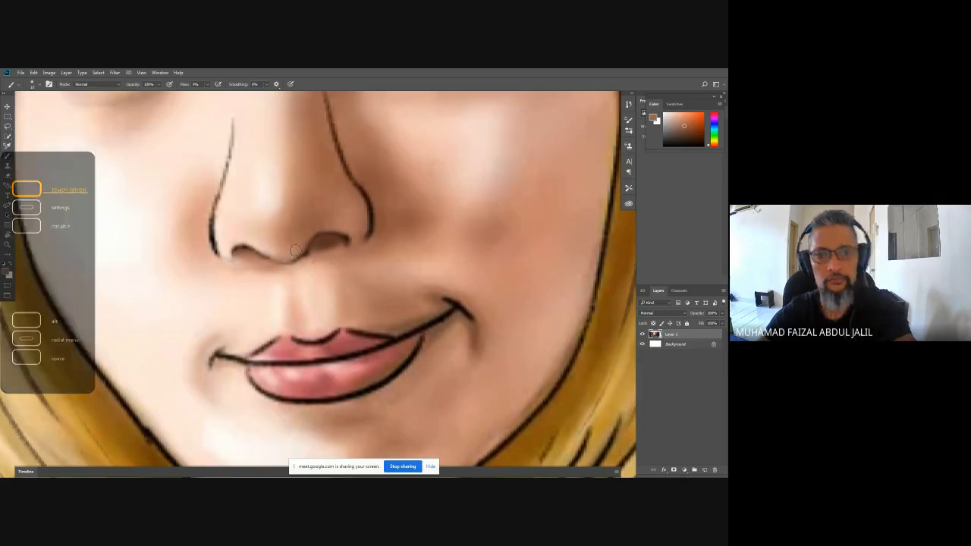
key(ctrl+minus)
key(ctrl+minus)
key(ctrl+minus)
key(ctrl+minus)
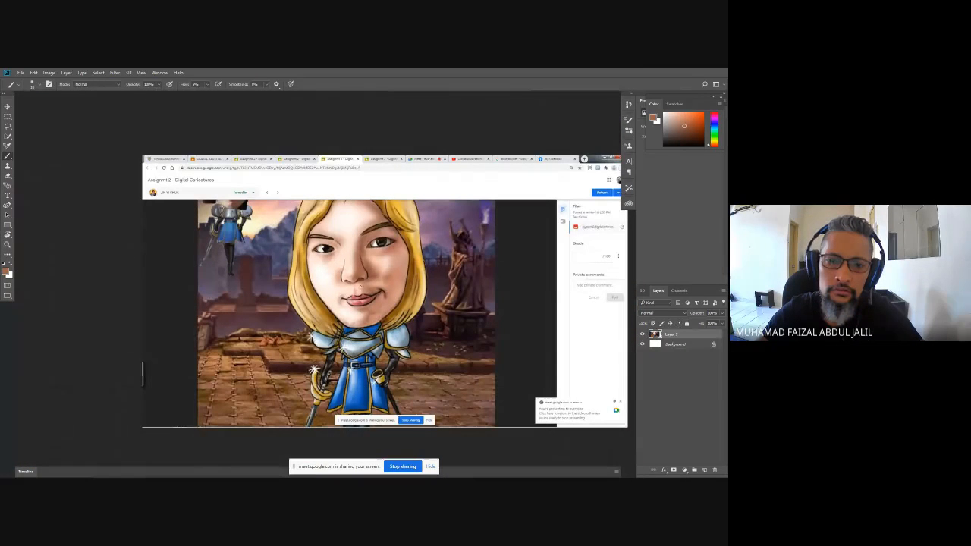
scroll(359, 292, up, 4)
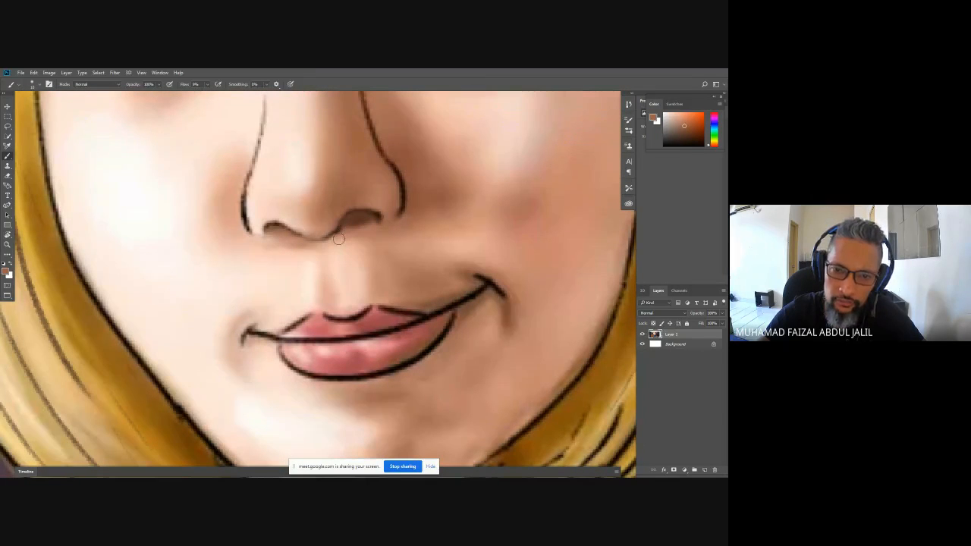
key(y)
key(i)
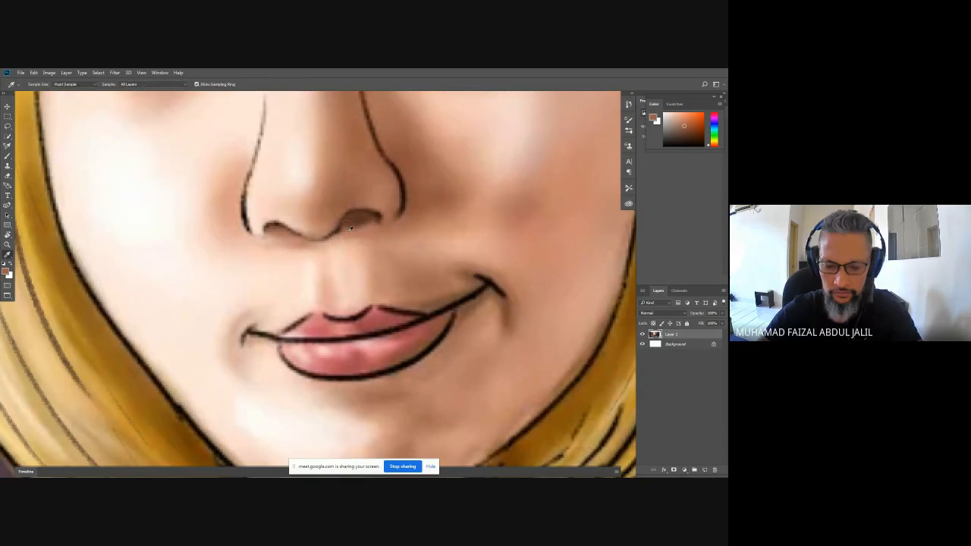
click(348, 226)
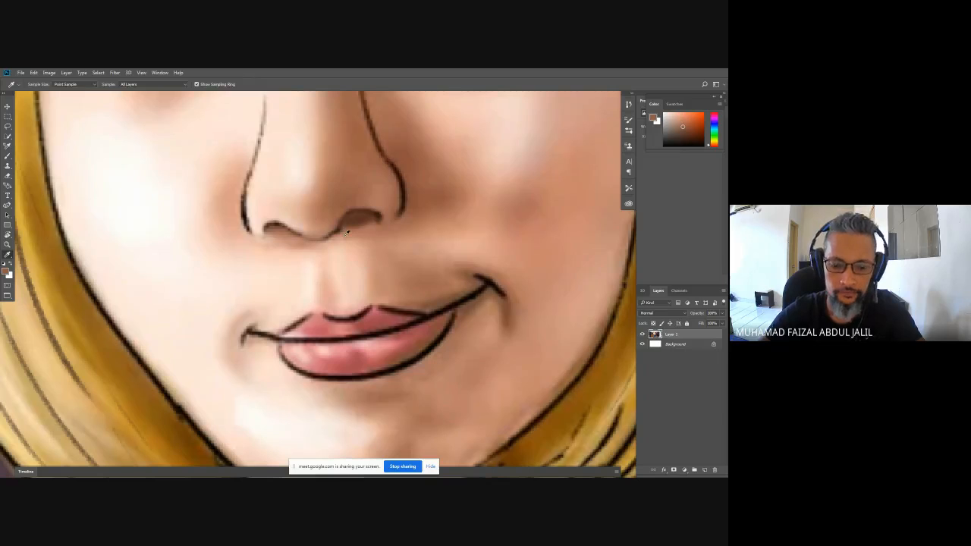
key(b)
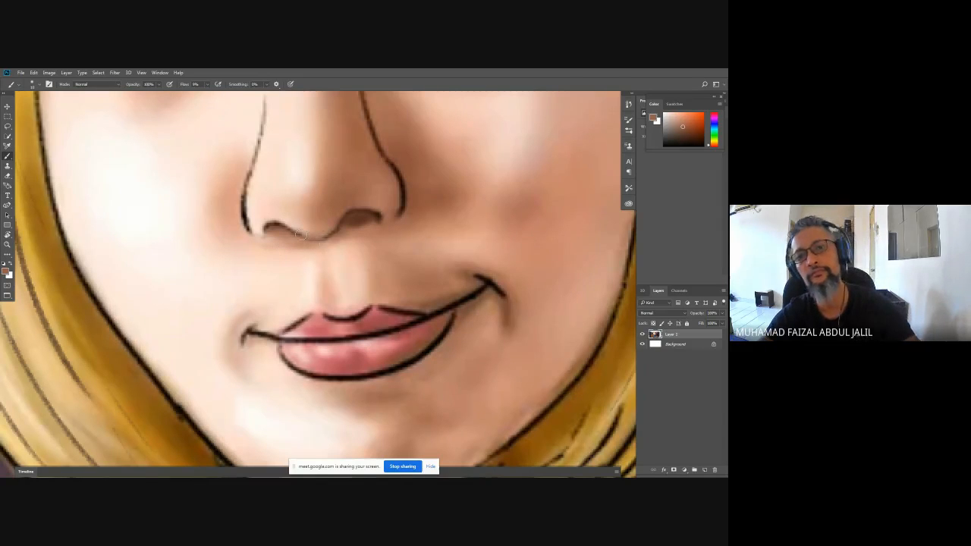
Examine how the repainted nose and nostrils read within the whole caricature
key(ctrl+minus)
key(ctrl+minus)
key(ctrl+minus)
key(ctrl+minus)
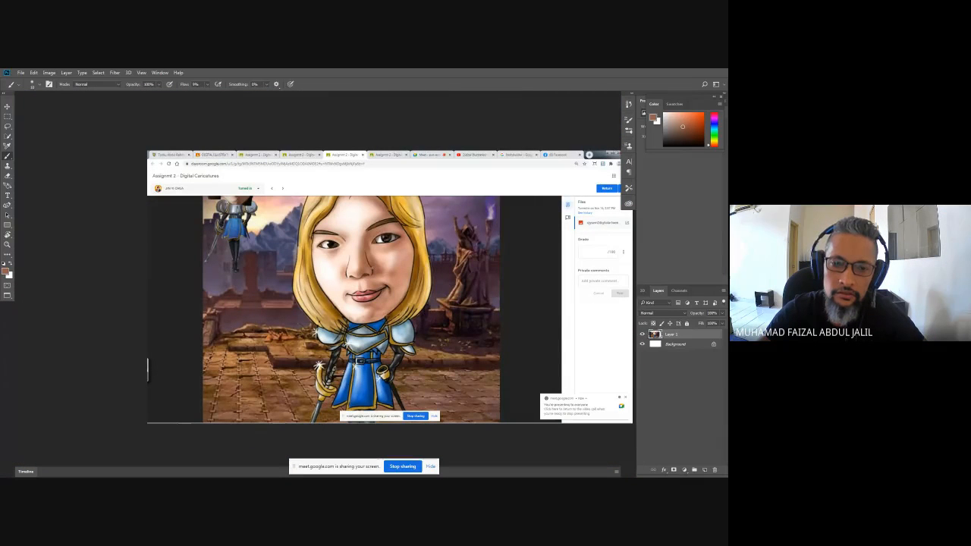
scroll(388, 294, up, 1)
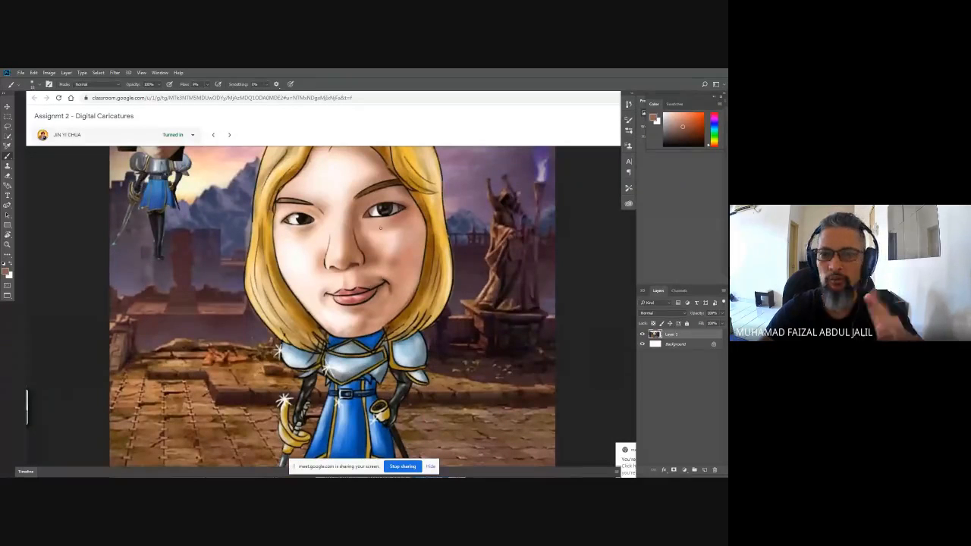
drag(346, 190, 299, 129)
scroll(375, 197, down, 1)
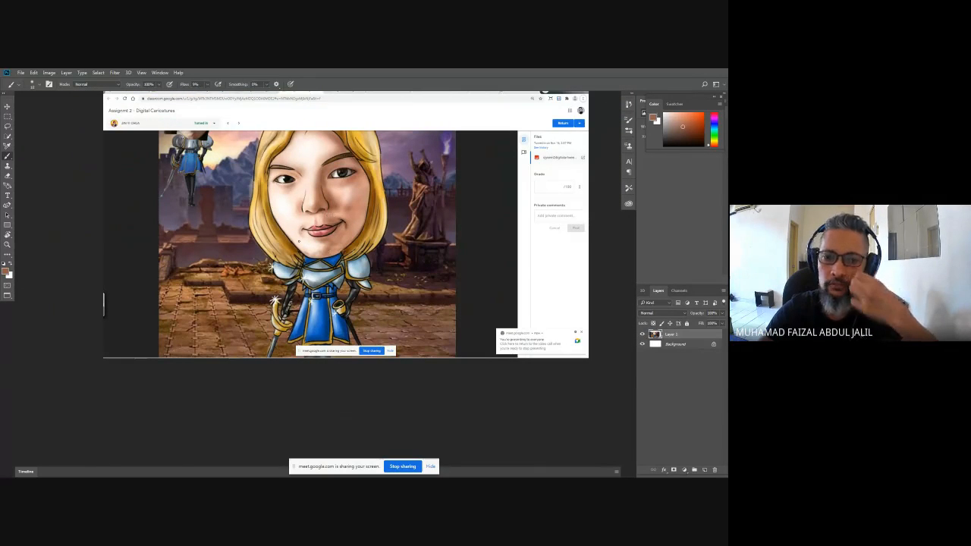
scroll(318, 216, up, 5)
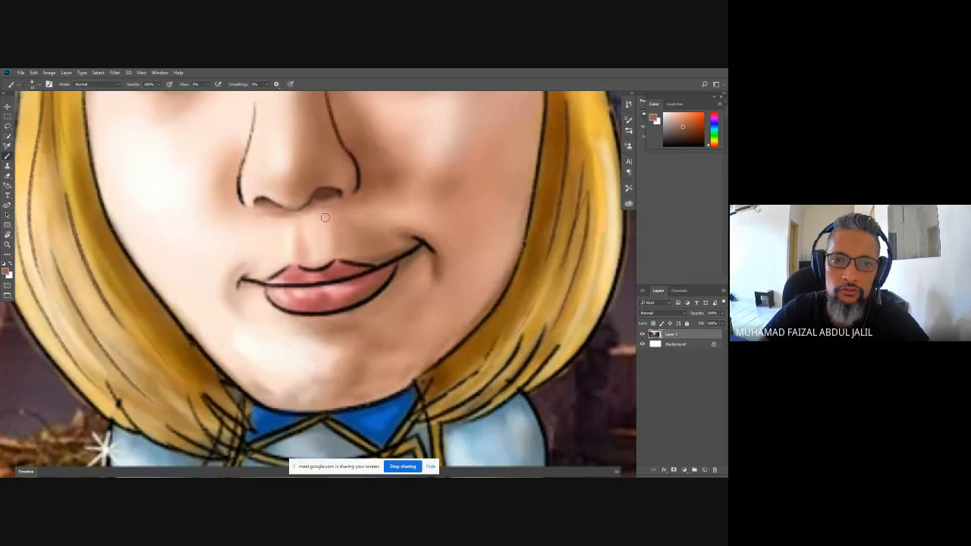
Sample the dark brown of the nose outline and draw fine strokes at both nostrils with the KYLE Ultimate Pencil Hard brush
key(i)
click(355, 157)
key(b)
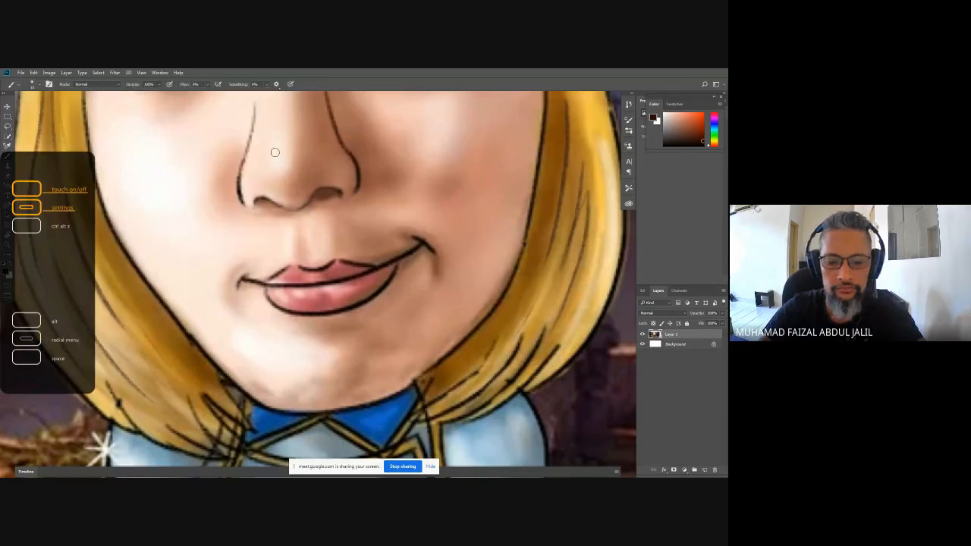
right_click(44, 107)
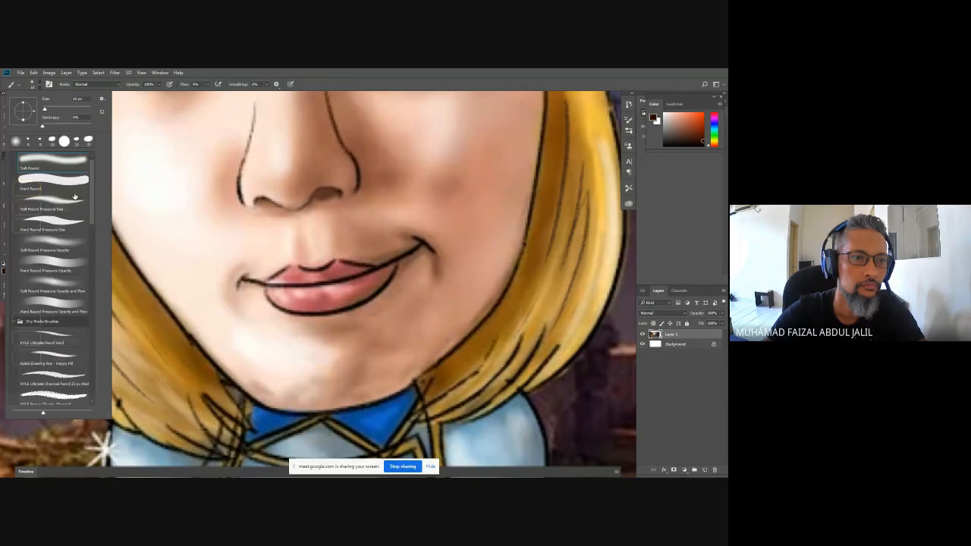
click(62, 337)
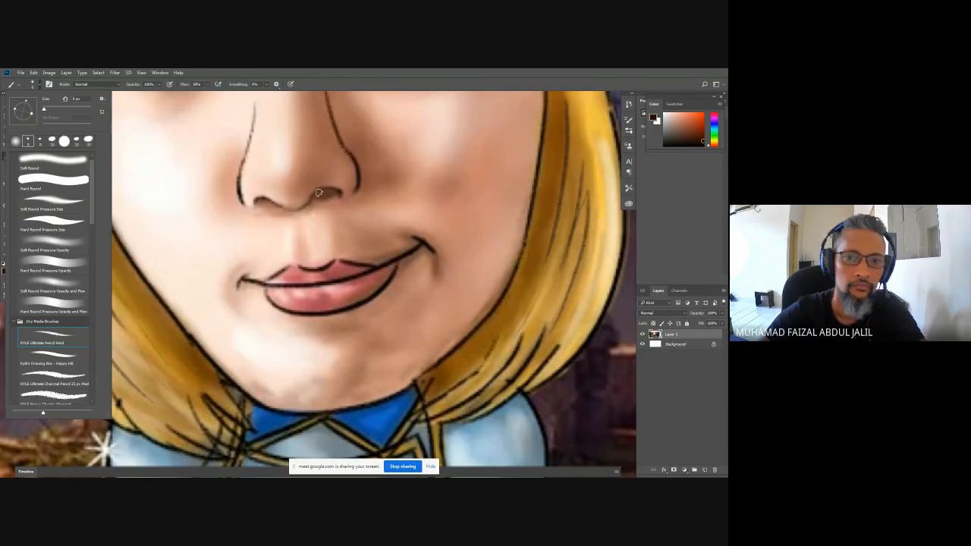
click(320, 191)
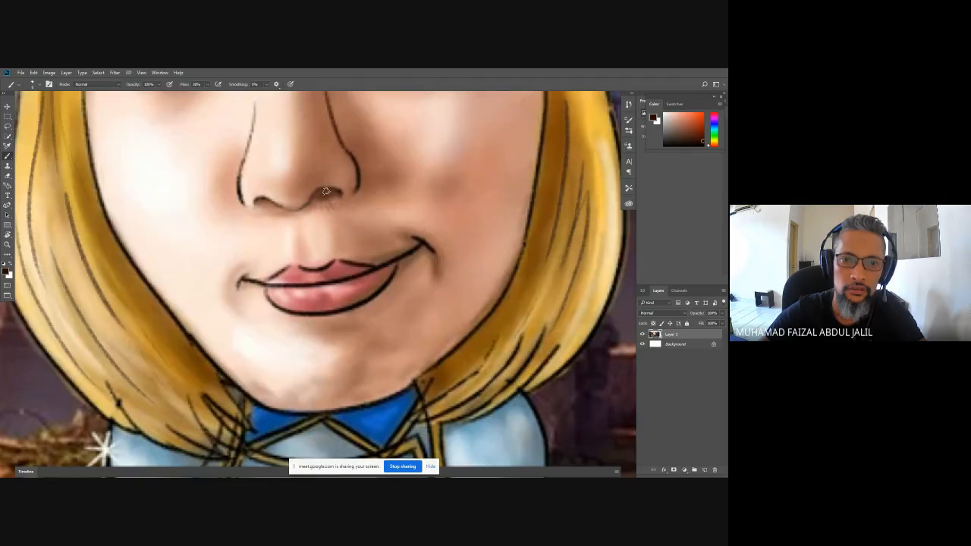
drag(263, 200, 259, 209)
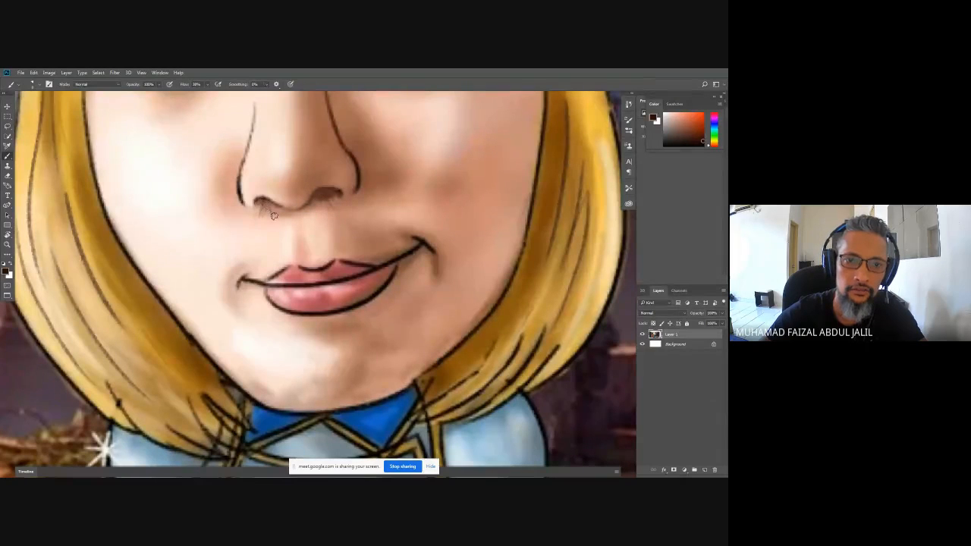
Check the nostril strokes against the rest of the face and the full knight figure
key(ctrl+minus)
key(ctrl+minus)
key(ctrl+minus)
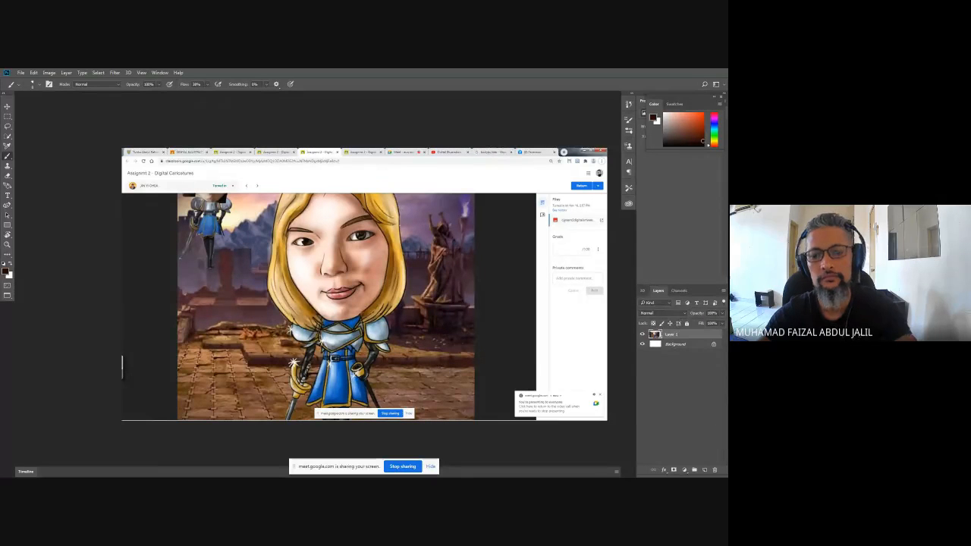
key(ctrl+plus)
key(ctrl+plus)
key(ctrl+plus)
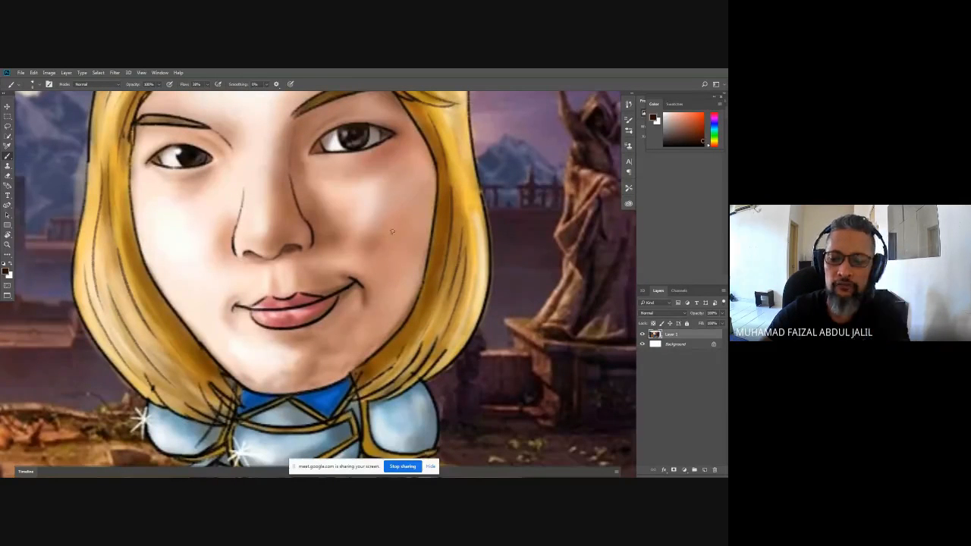
key(ctrl+0)
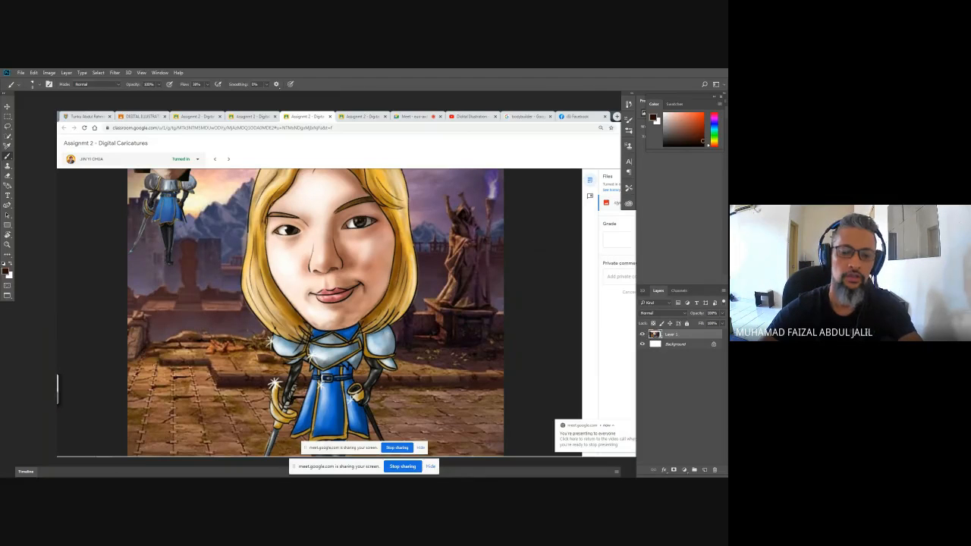
Change the screen mode, switch to Chrome and inspect the red-caped superhero caricature submitted as assignment2.jpg
key(f)
key(f)
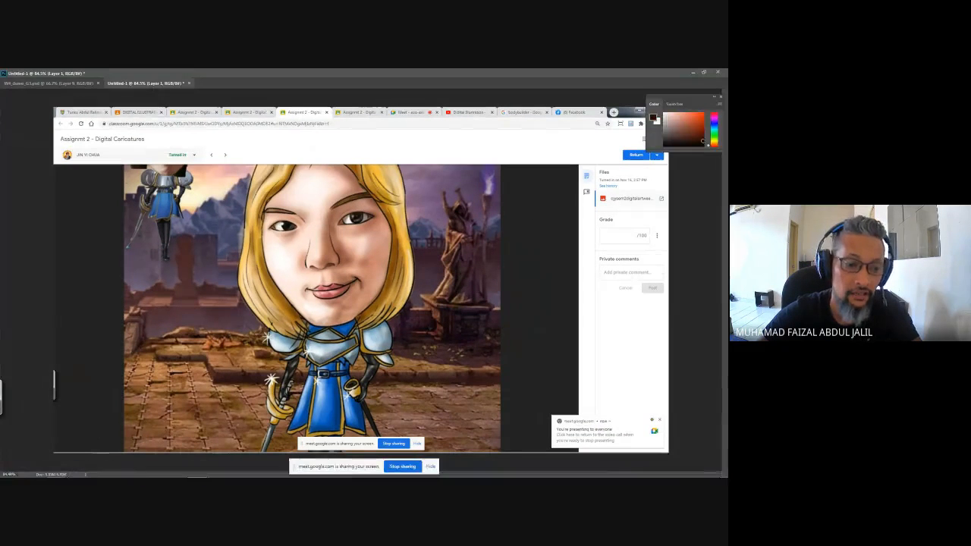
mouse_move(55, 470)
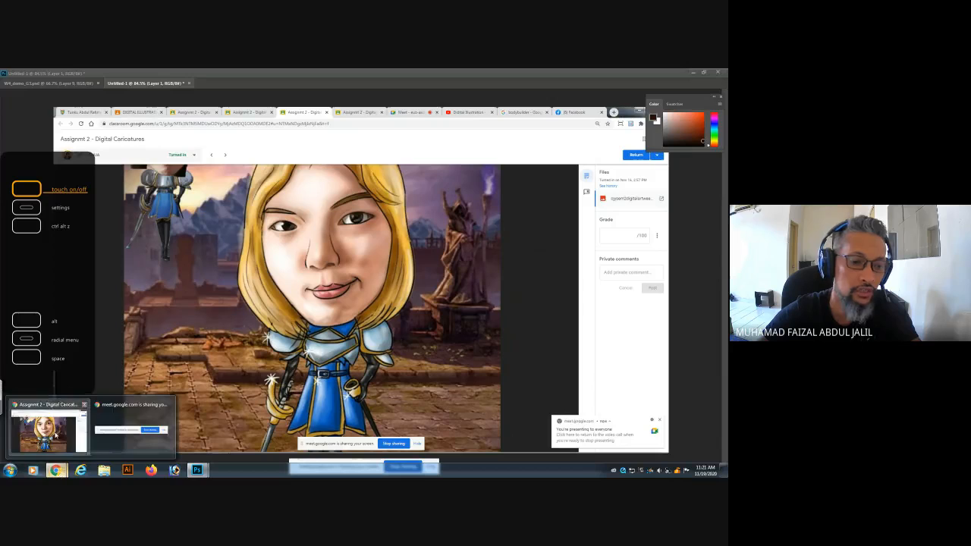
click(43, 428)
click(229, 75)
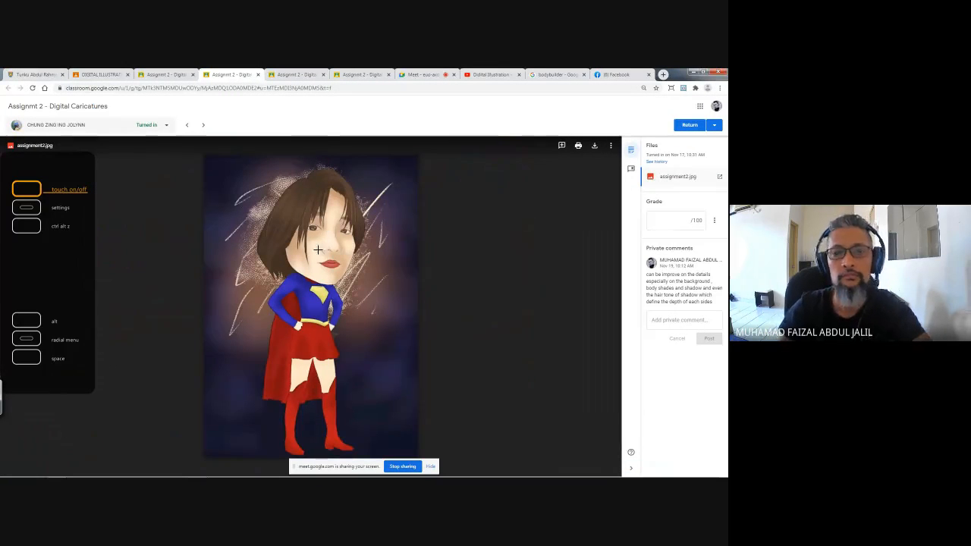
click(317, 289)
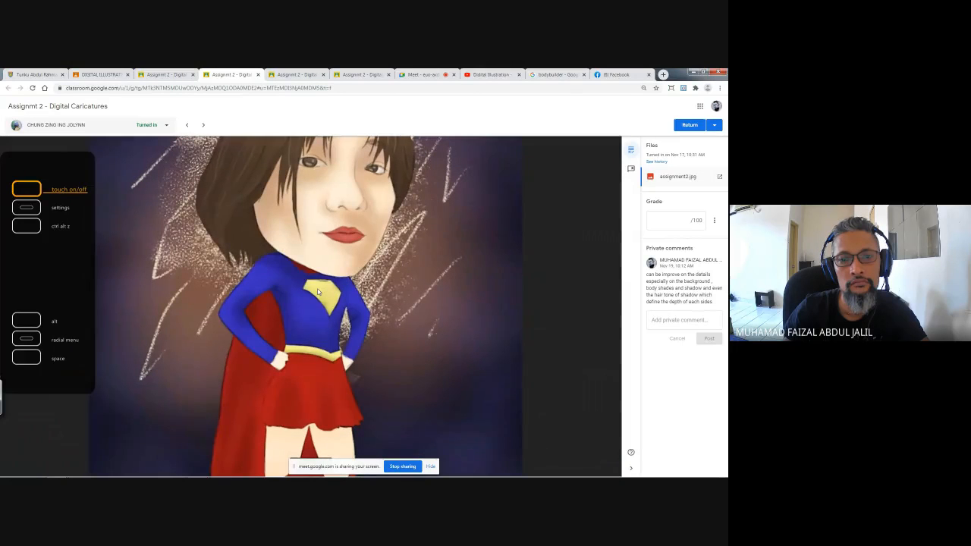
click(317, 288)
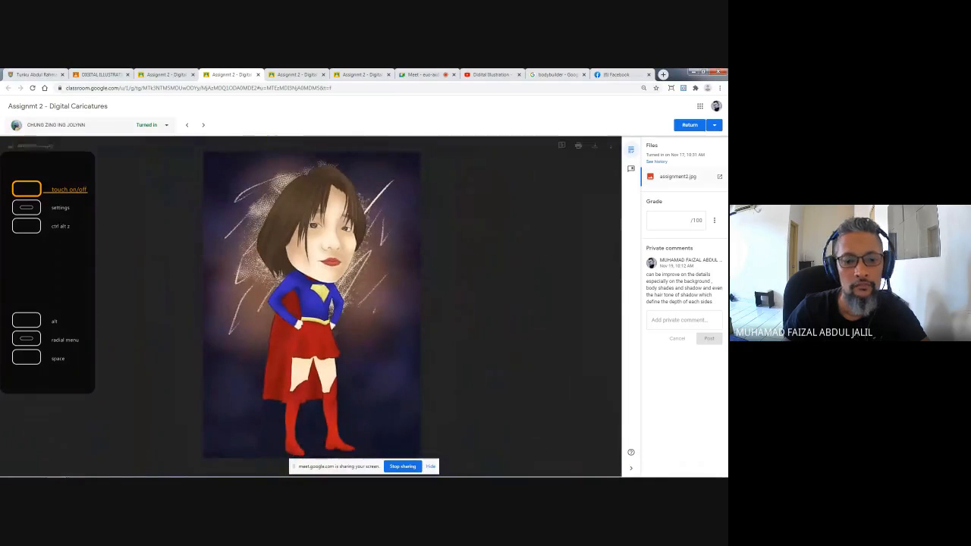
Switch back to Photoshop, bring up the Open dialog and go up from Assignt2 to the mrGlobp_art folder
mouse_move(197, 470)
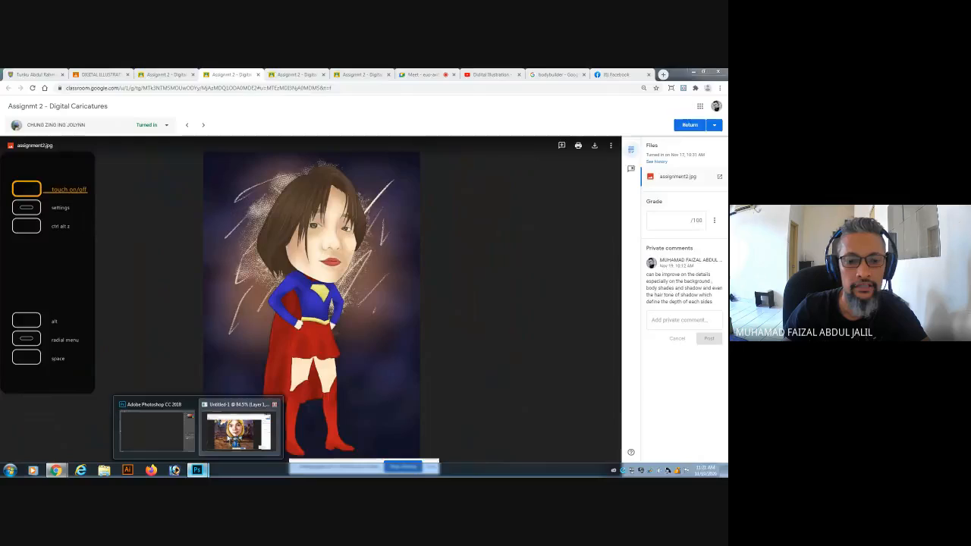
click(238, 431)
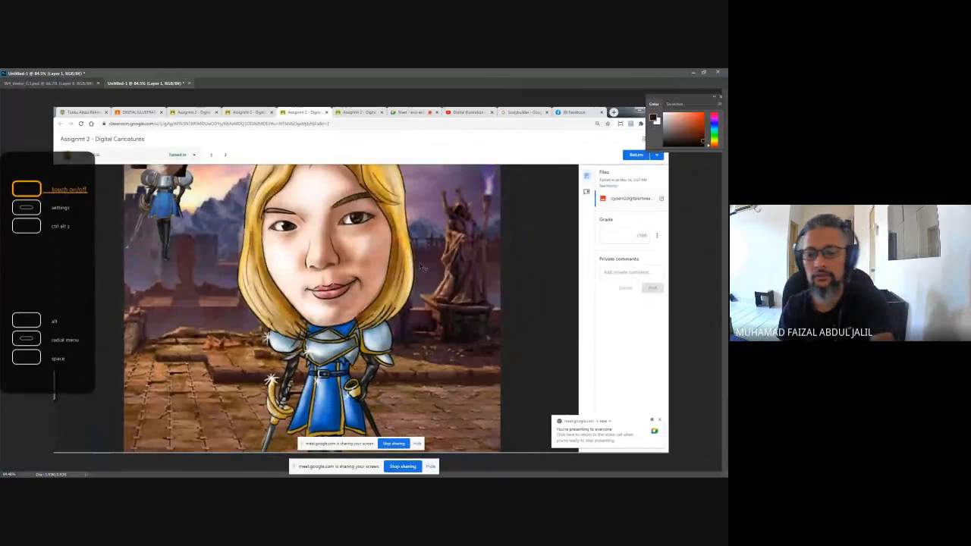
key(ctrl+o)
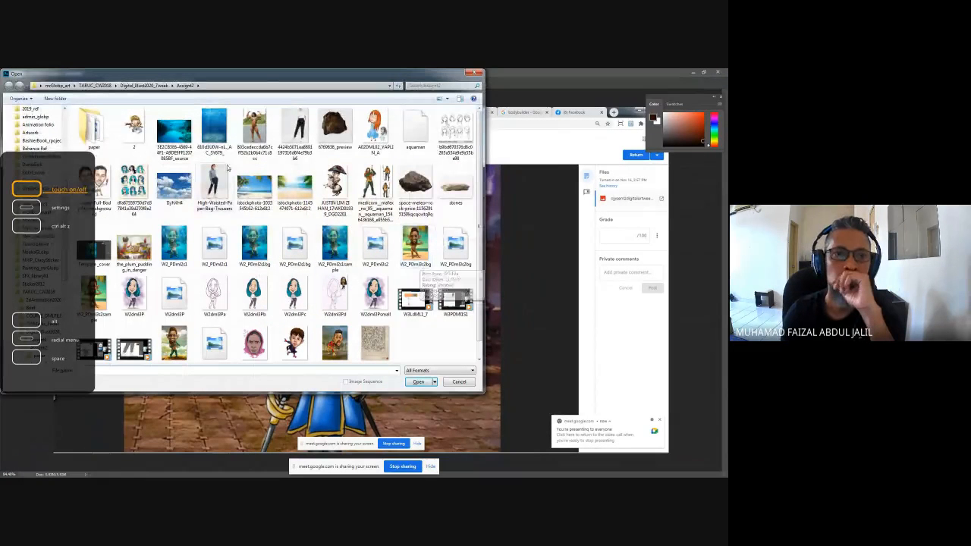
drag(265, 79, 416, 79)
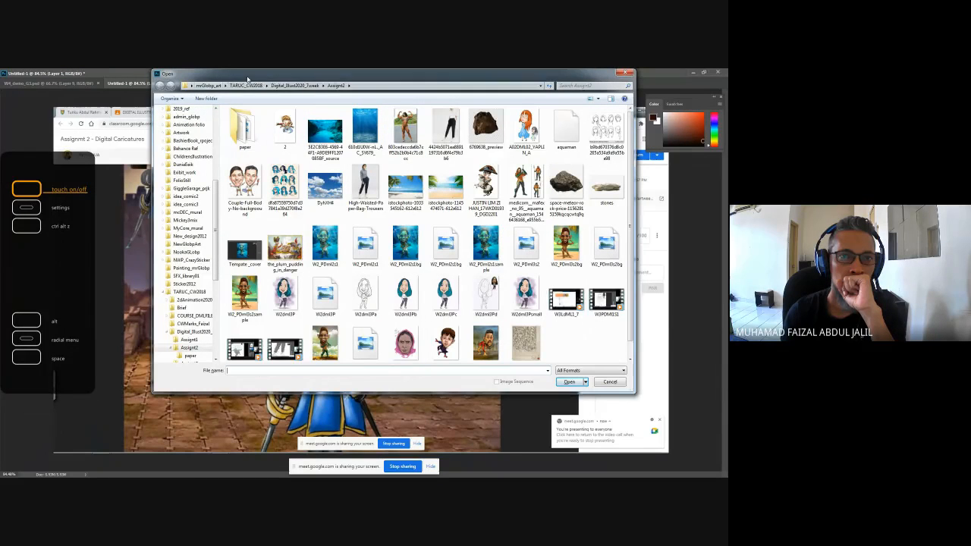
click(290, 86)
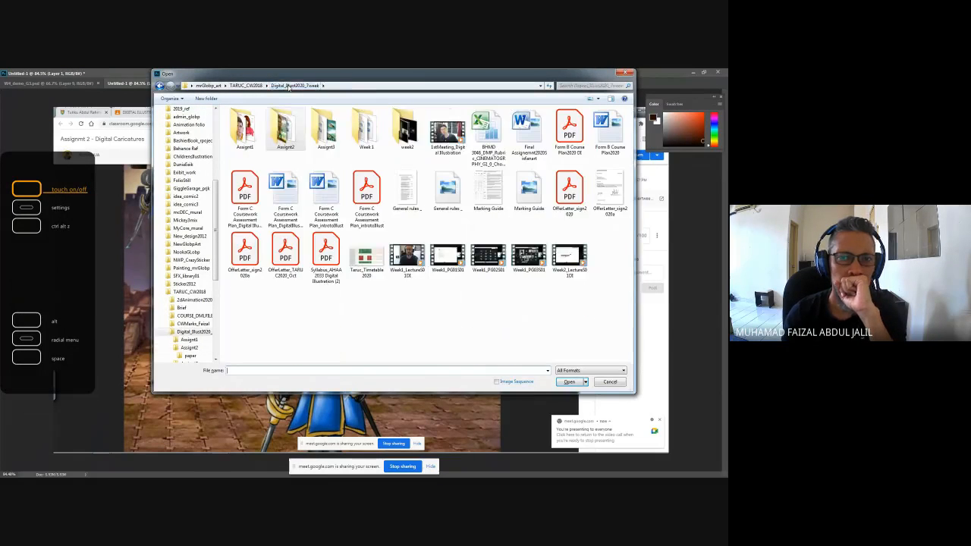
click(207, 85)
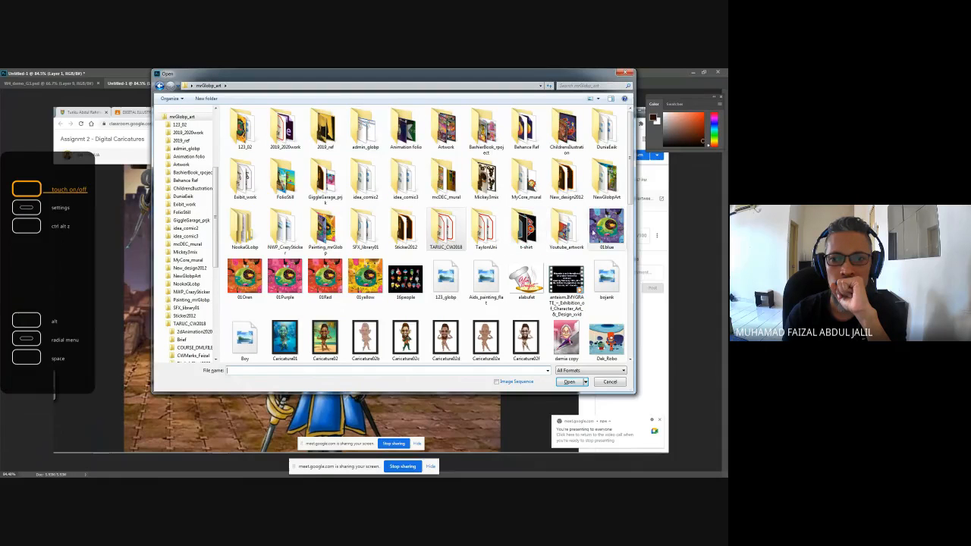
Browse the mrGlobp_art folder, including its 2019_2020work and Artwork subfolders, for the artwork file
drag(629, 163, 651, 162)
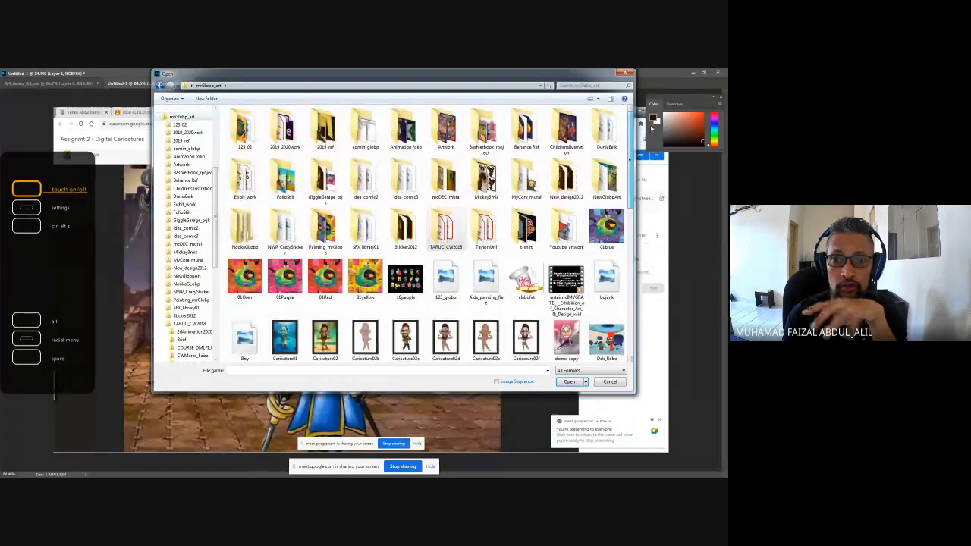
double_click(289, 141)
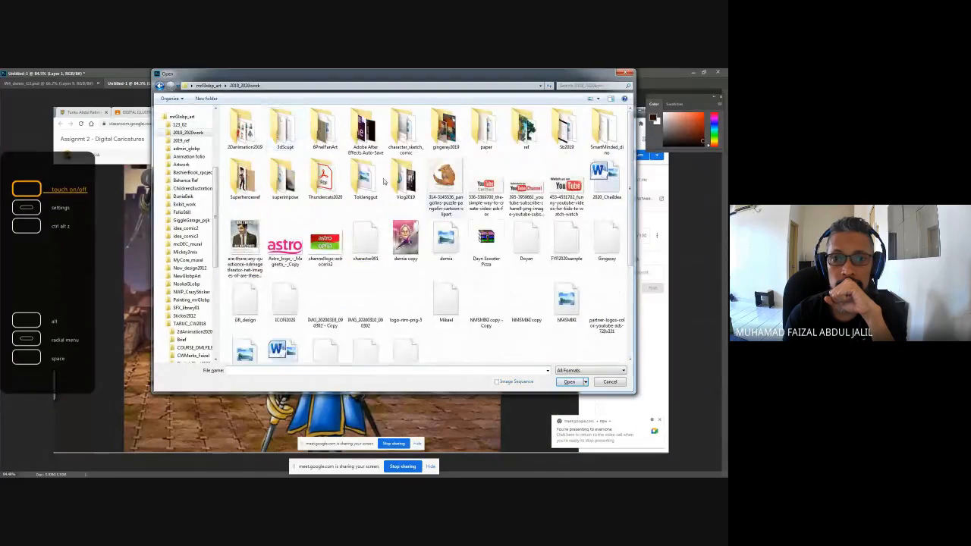
mouse_move(629, 144)
mouse_down()
mouse_move(624, 232)
mouse_move(628, 131)
mouse_up()
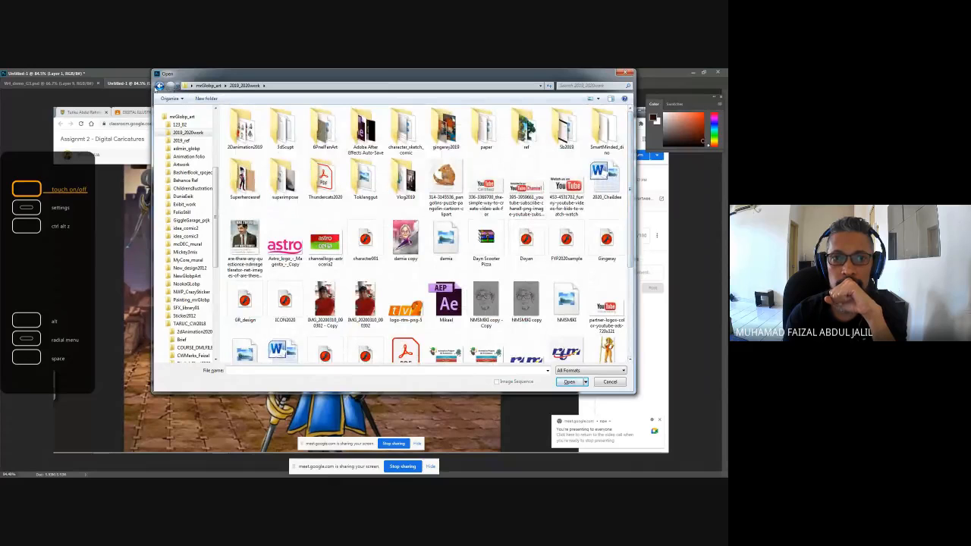
click(160, 85)
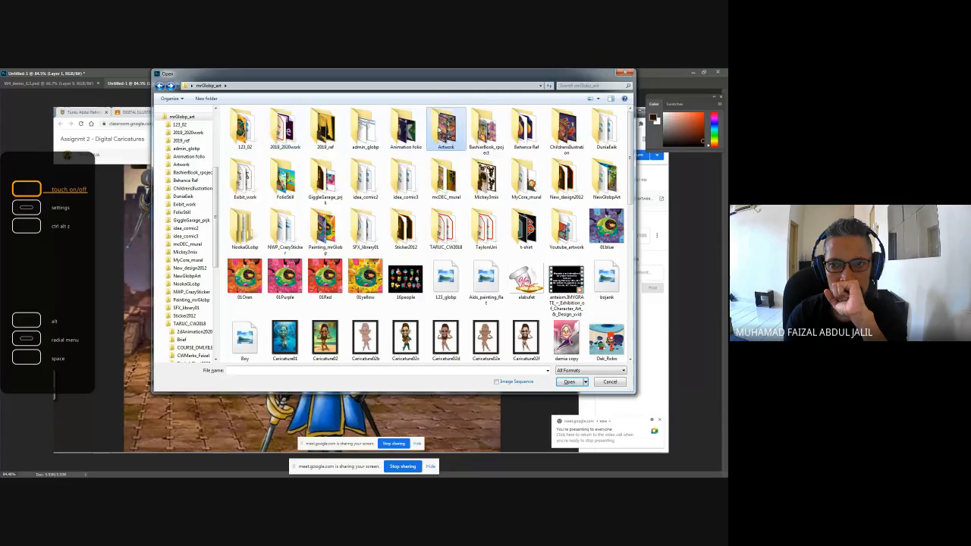
double_click(445, 127)
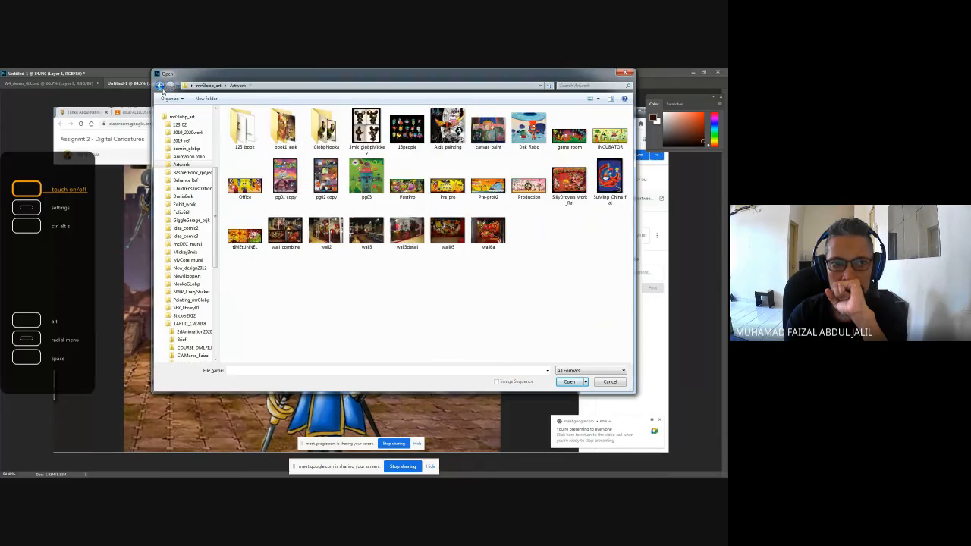
click(159, 86)
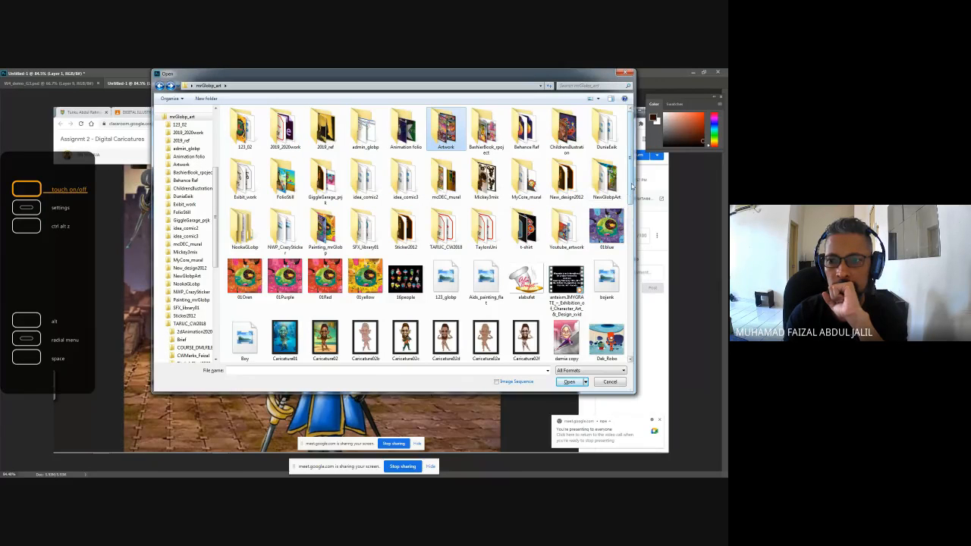
drag(632, 185, 652, 177)
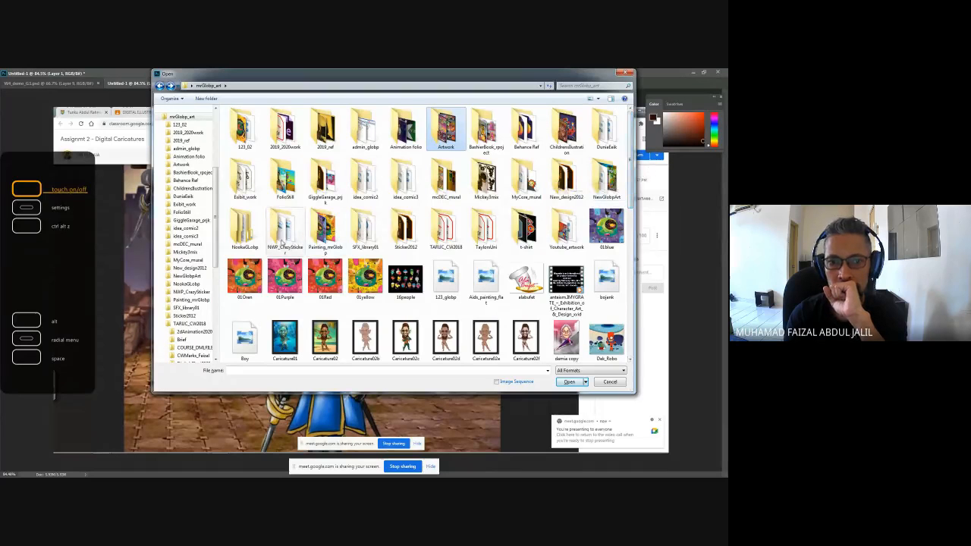
scroll(300, 228, down, 3)
scroll(300, 229, down, 3)
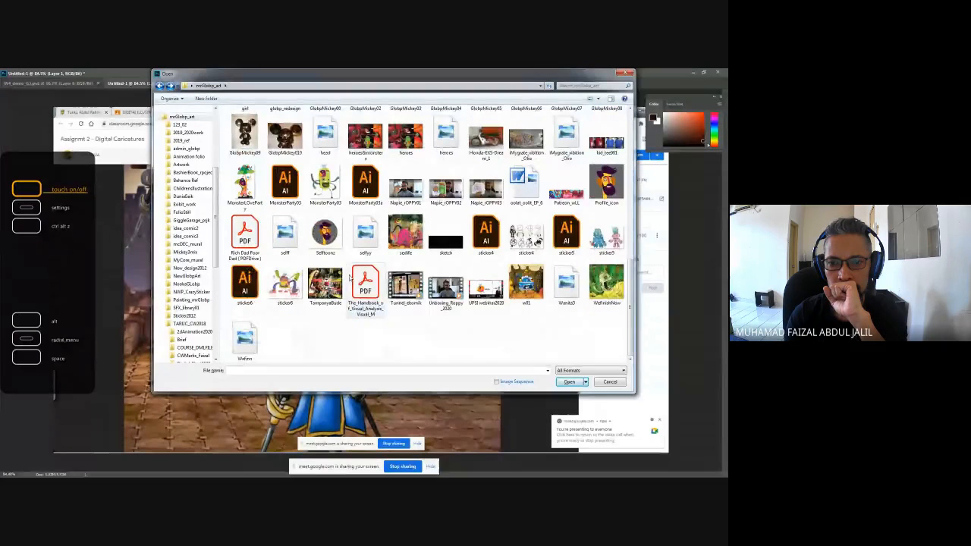
scroll(349, 278, up, 6)
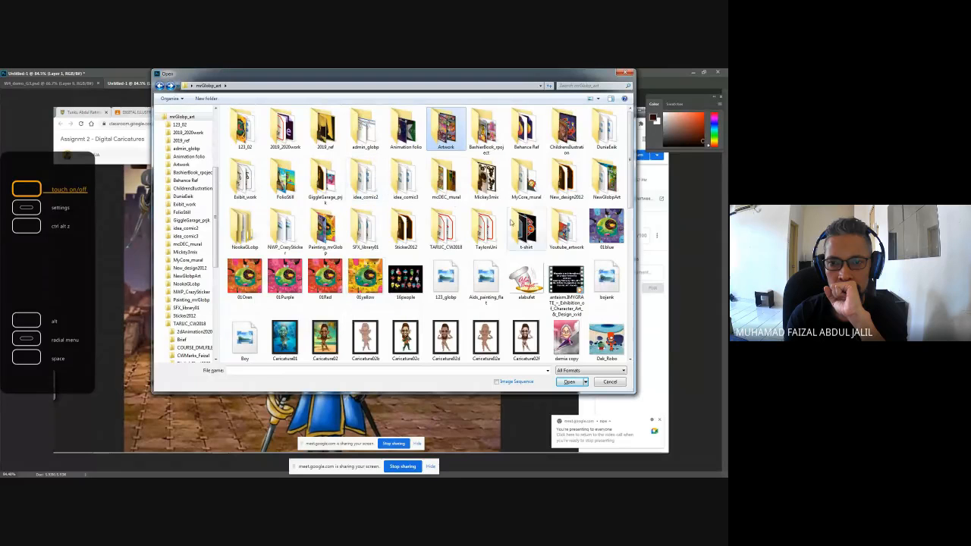
Go through TaylorsUni and its 2020 timetable folder into the Zbrush folder and open the first blond muscular warrior image
double_click(485, 228)
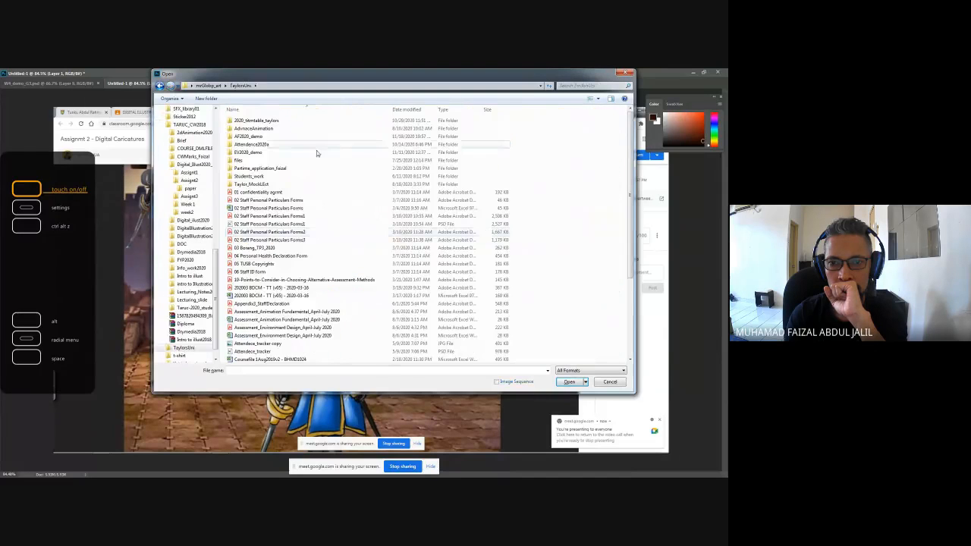
double_click(271, 123)
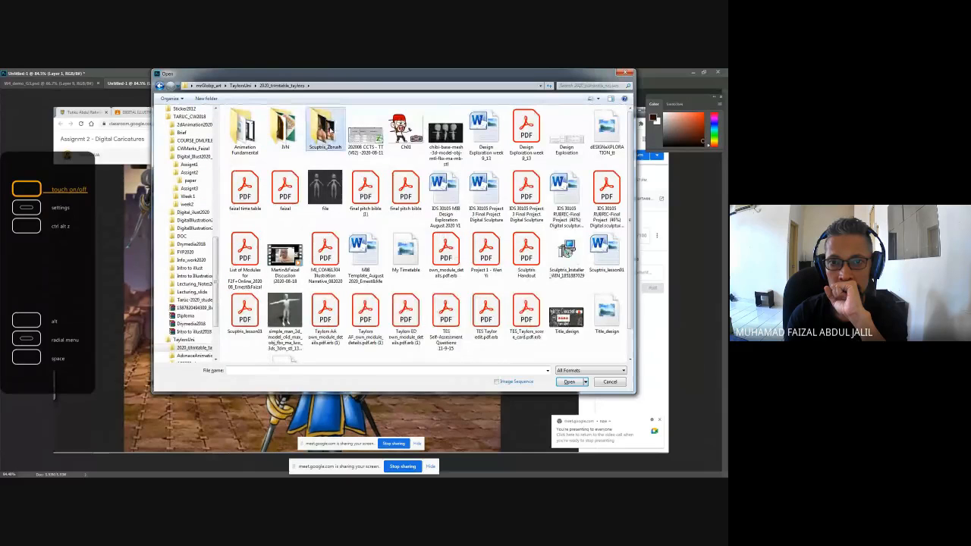
double_click(326, 129)
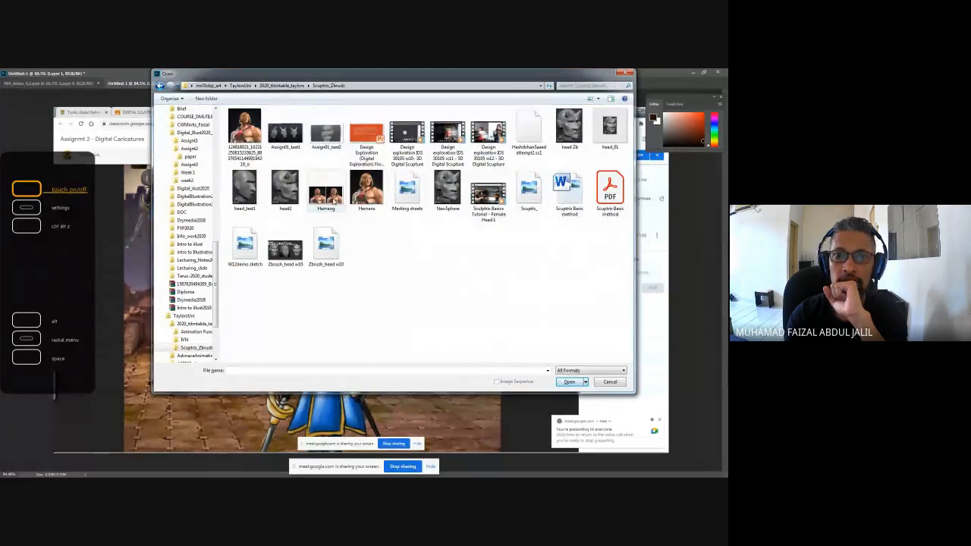
double_click(249, 139)
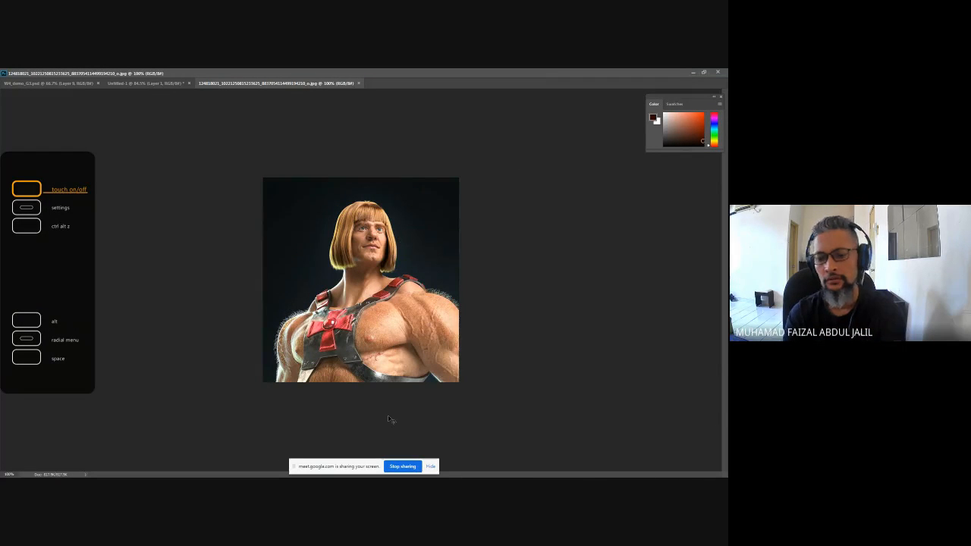
Open Hemans.jpg from the same folder to view it, and close both warrior images
key(ctrl+o)
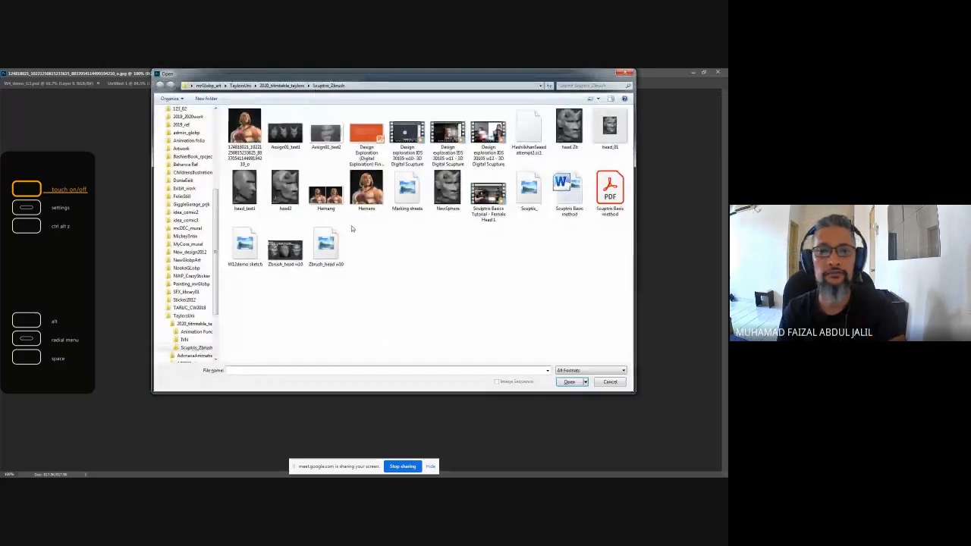
double_click(366, 192)
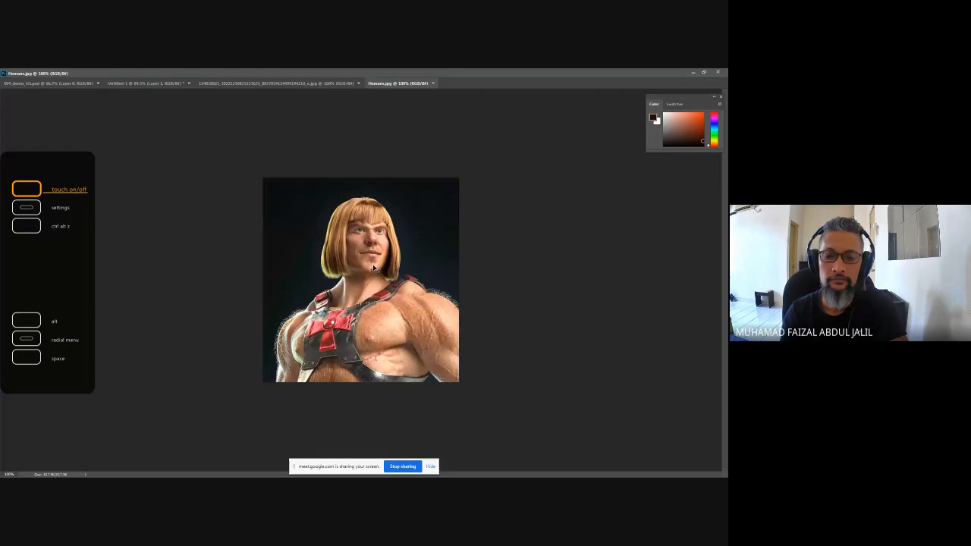
key(ctrl+w)
key(ctrl+w)
Open Hemang.jpg, compare the head proportions of the two side-by-side warrior figures up close, and close the image
key(ctrl+o)
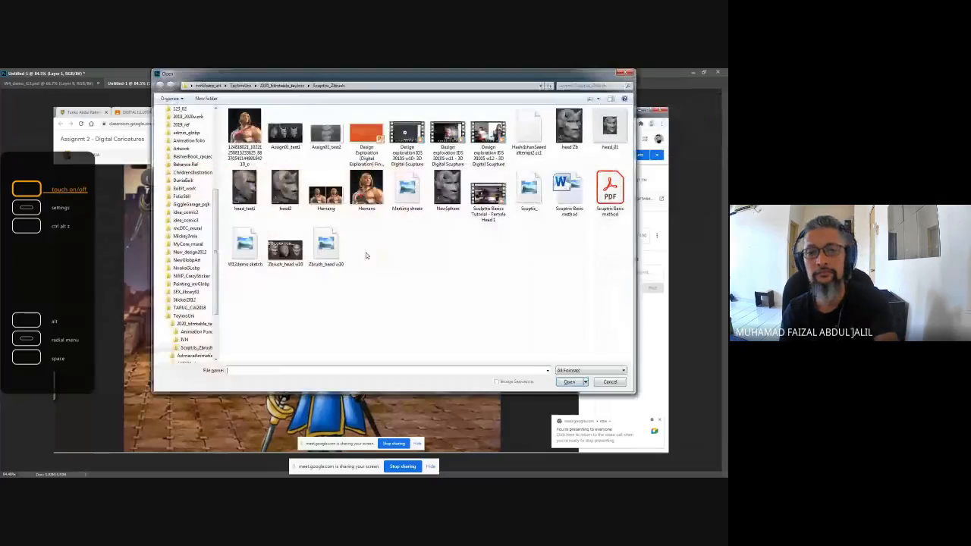
double_click(325, 195)
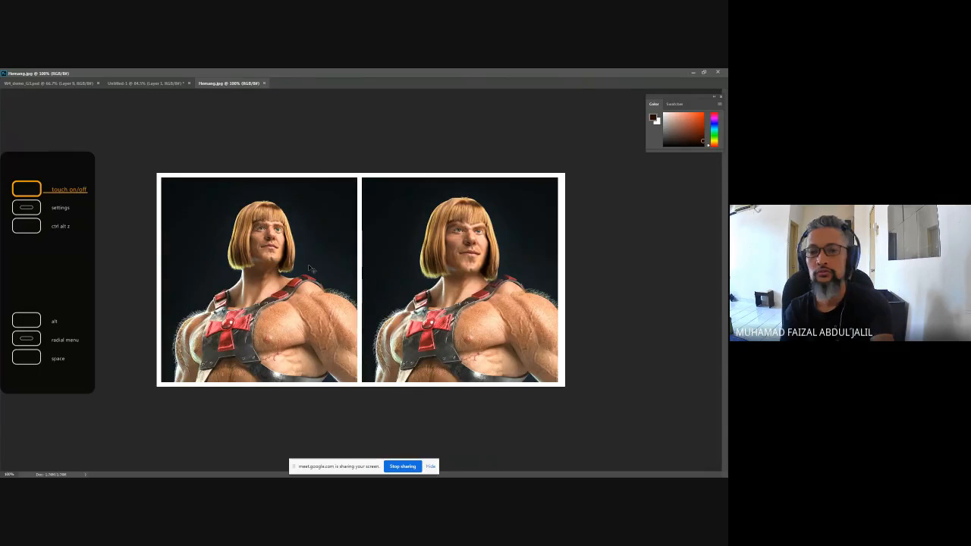
scroll(303, 273, up, 1)
scroll(309, 267, down, 3)
key(ctrl+plus)
key(ctrl+plus)
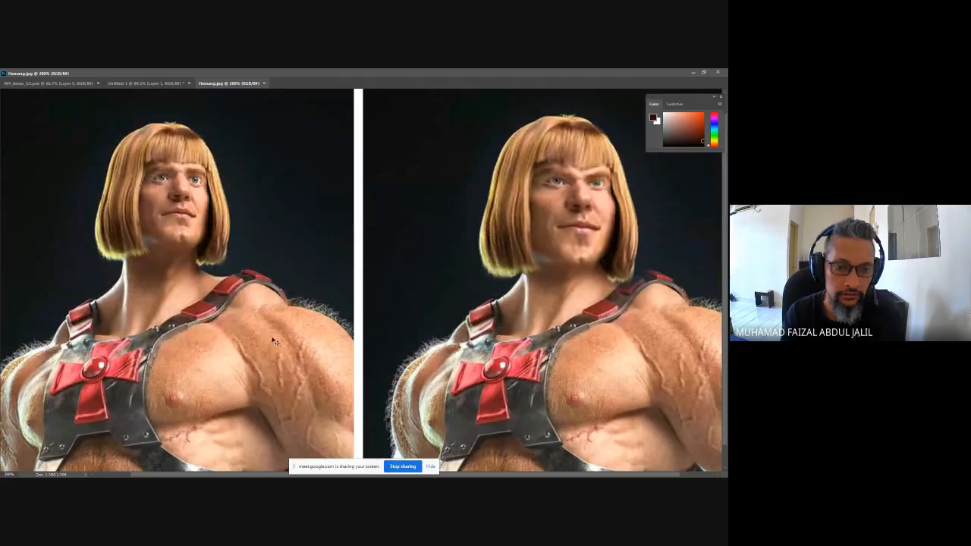
key(ctrl+minus)
key(ctrl+minus)
key(ctrl+minus)
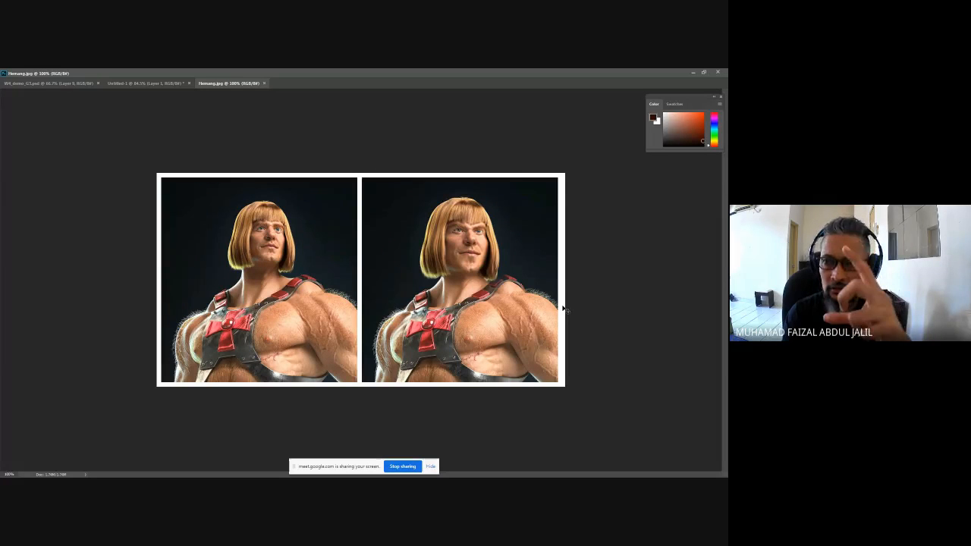
key(ctrl+w)
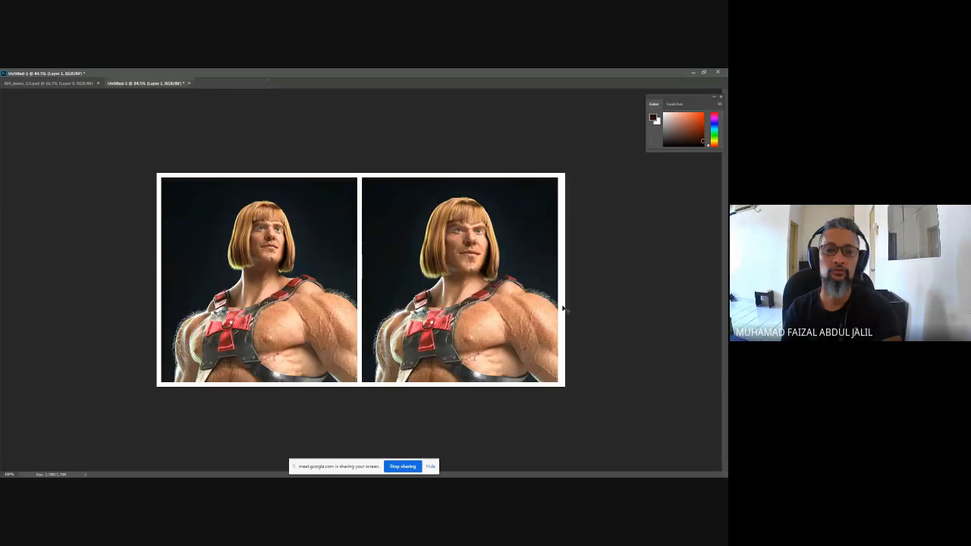
Close the Untitled-1 document with the knight caricature without saving its changes
key(alt+Tab)
key(ctrl+minus)
key(ctrl+minus)
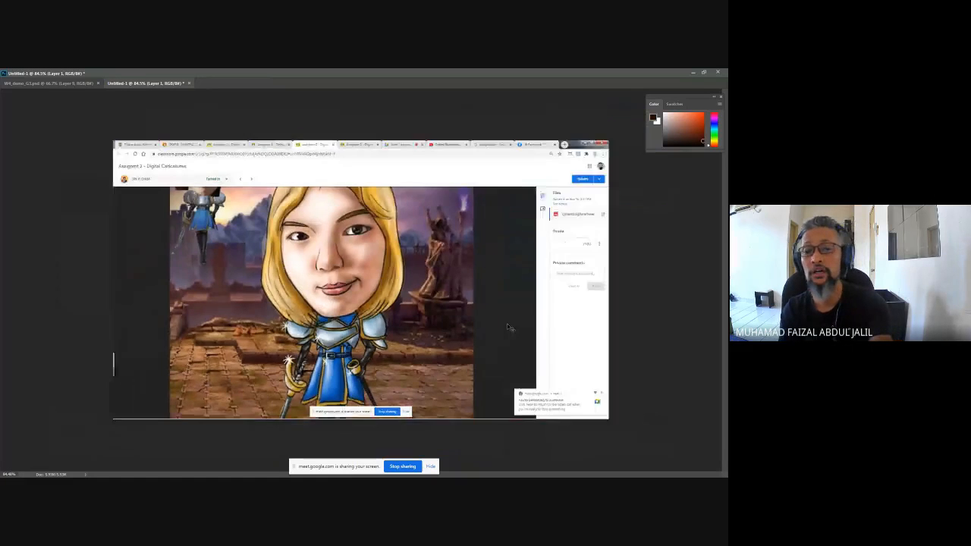
key(ctrl+w)
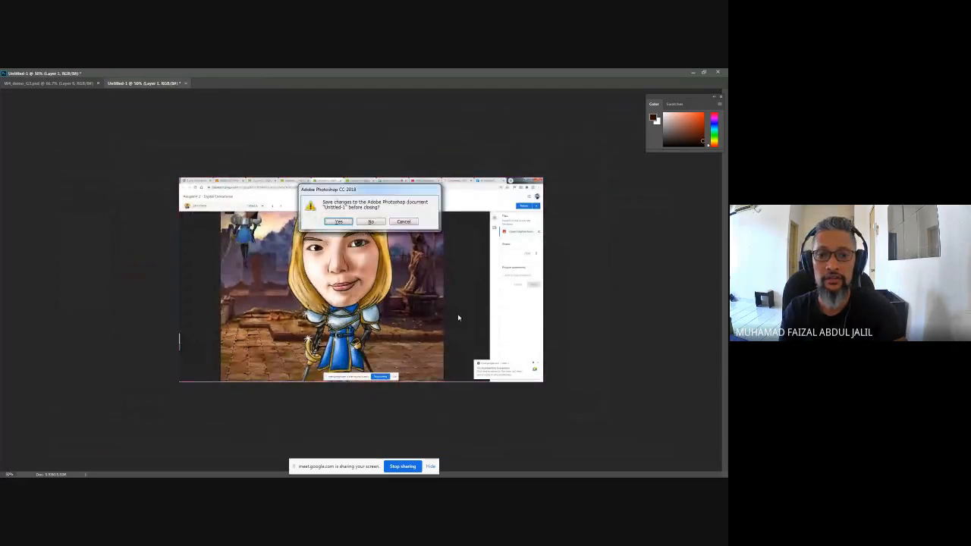
click(371, 222)
Hide the panels and cycle through the screen modes around the bodybuilder caricature back to the standard window
key(Tab)
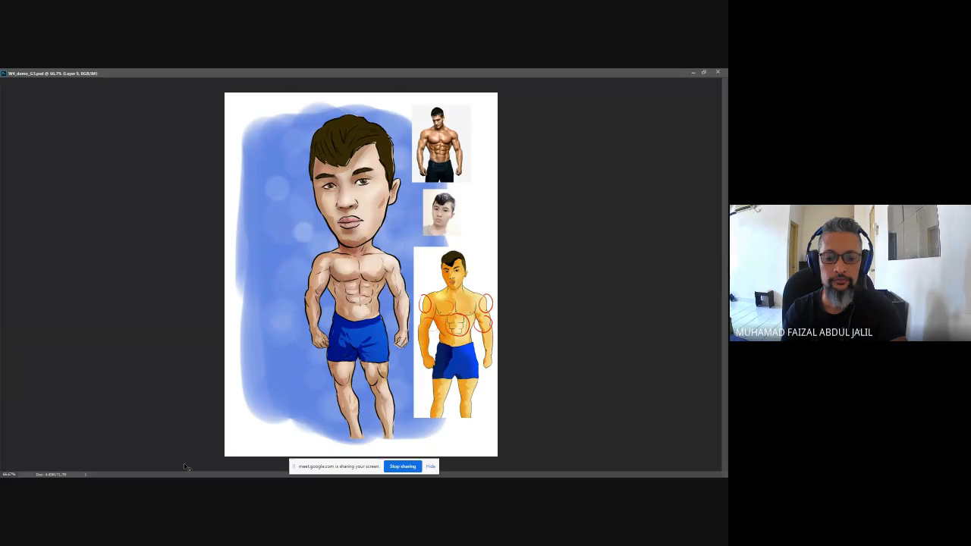
key(f)
key(f)
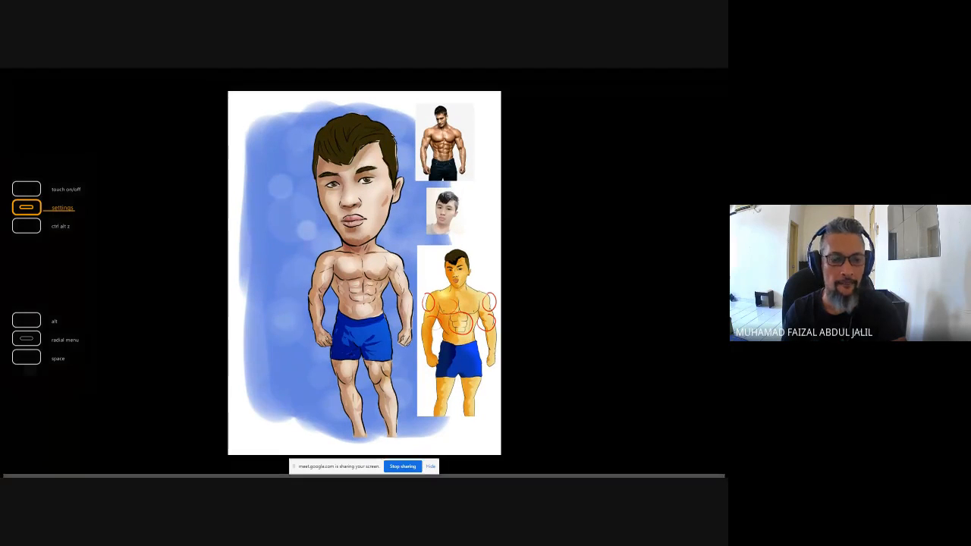
key(f)
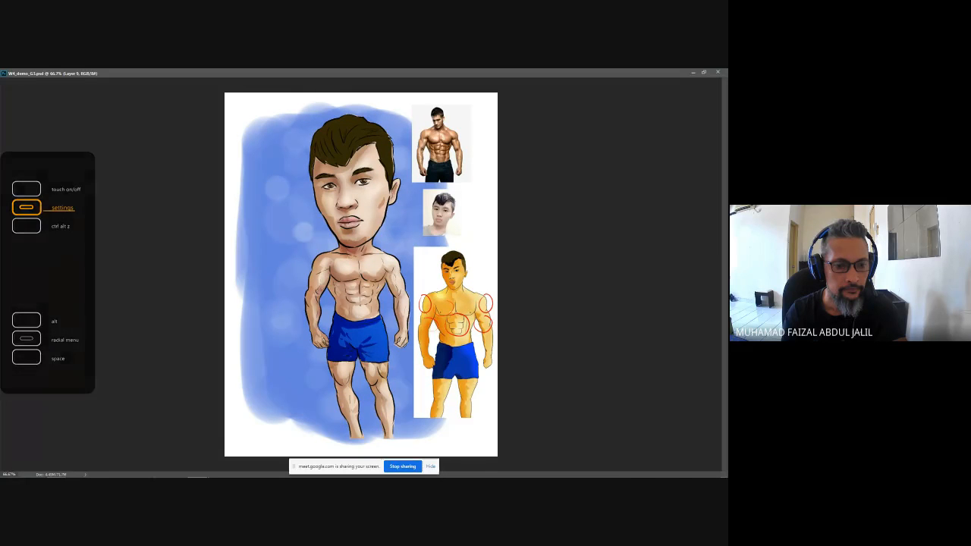
Switch to Chrome and look over the participants in the Google Meet call
mouse_move(56, 471)
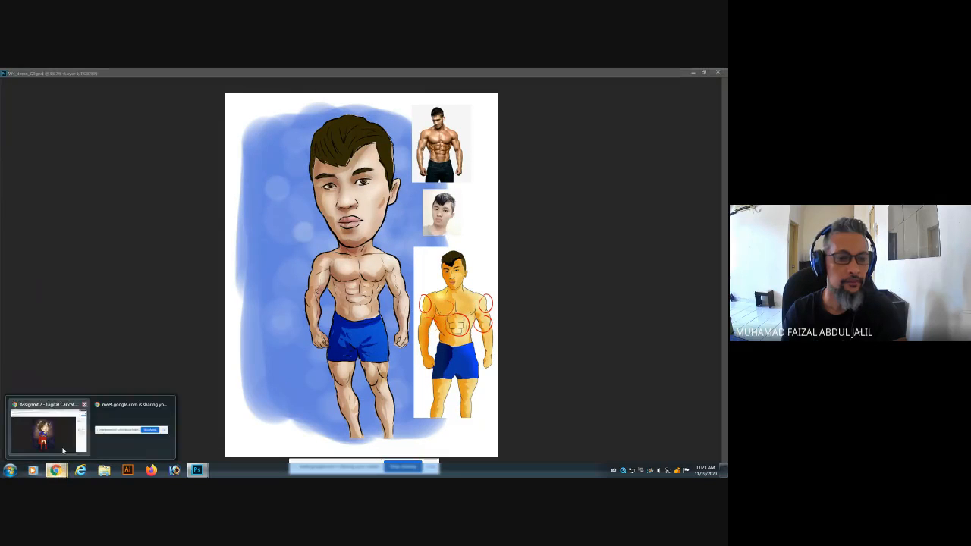
click(85, 422)
click(422, 75)
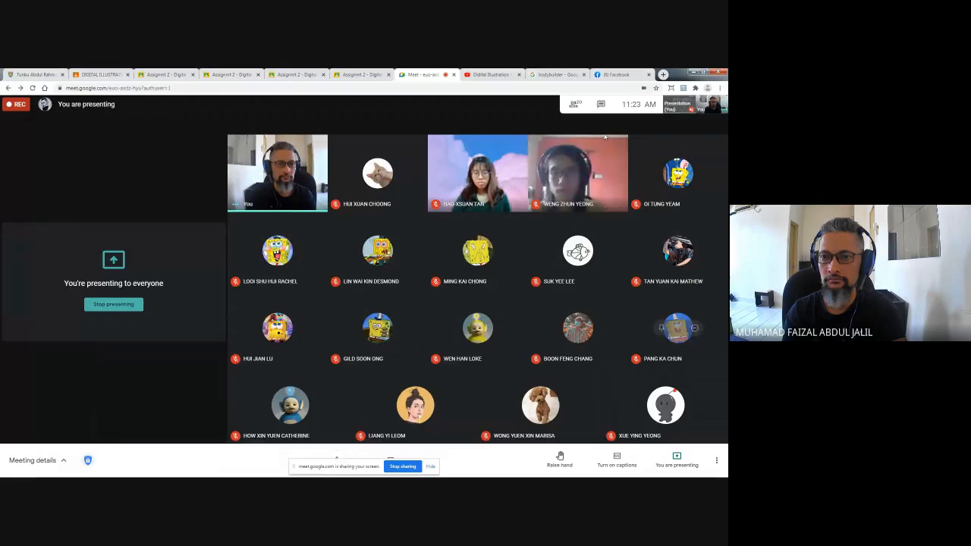
In the Digital Illustration classroom's classwork, show the turned-in student work for Assignmt 2 - Digital Caricatures
click(109, 73)
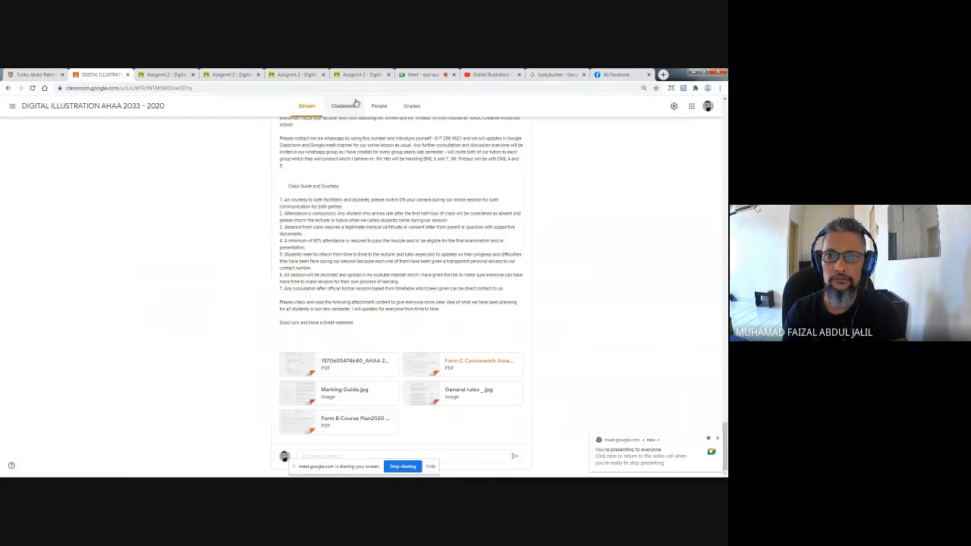
key(Escape)
click(347, 105)
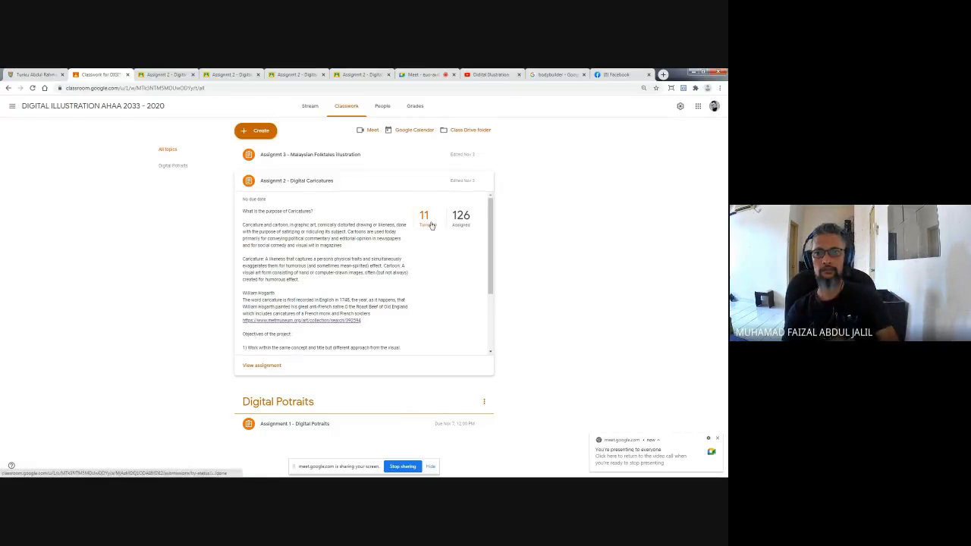
click(430, 222)
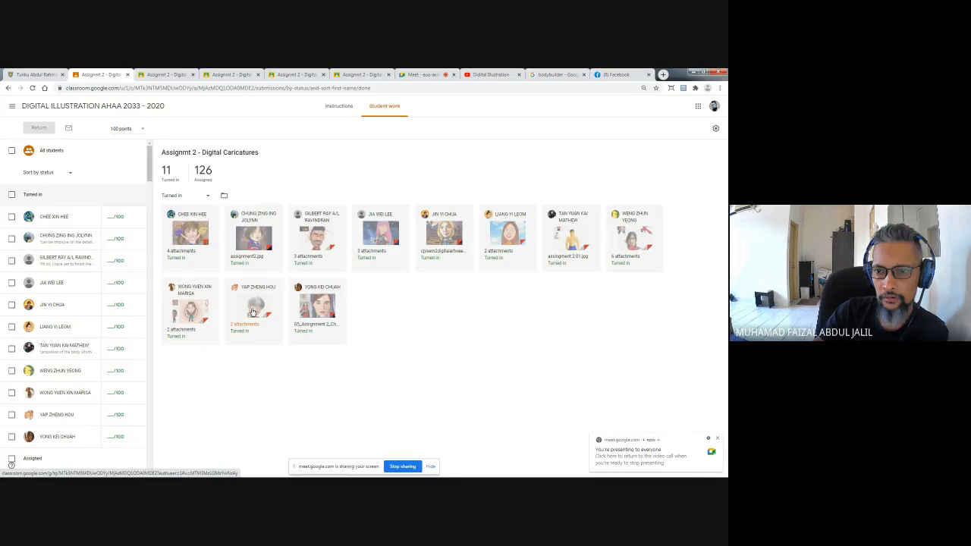
Open the second-last turned-in submission, check the class attendance list, and view assign 2 ref.jpg and the dragon-scene caricature file
click(253, 311)
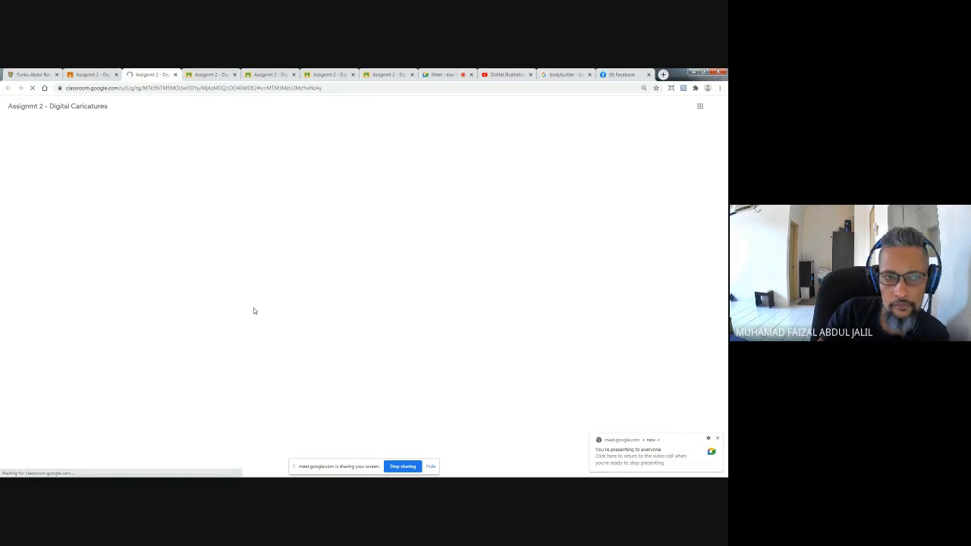
key(ctrl+1)
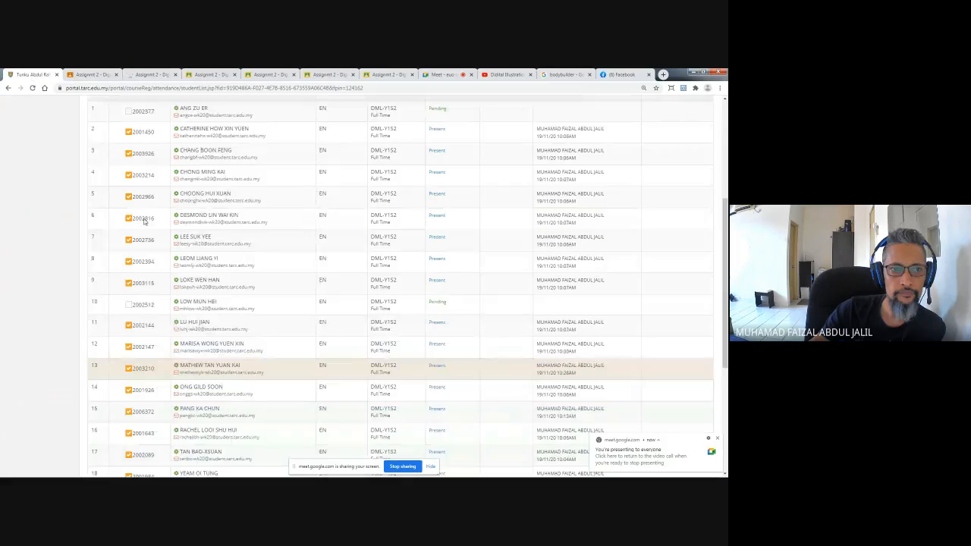
scroll(172, 300, up, 2)
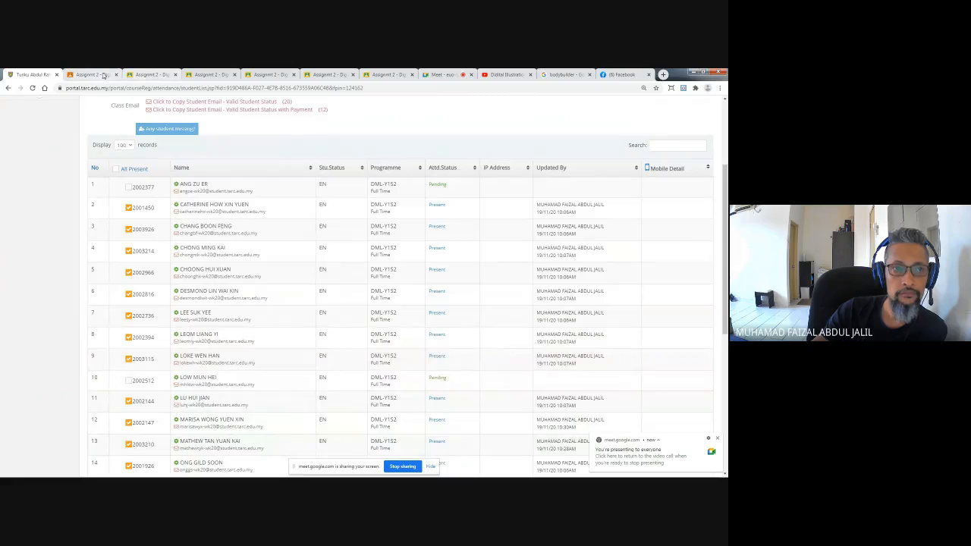
click(168, 76)
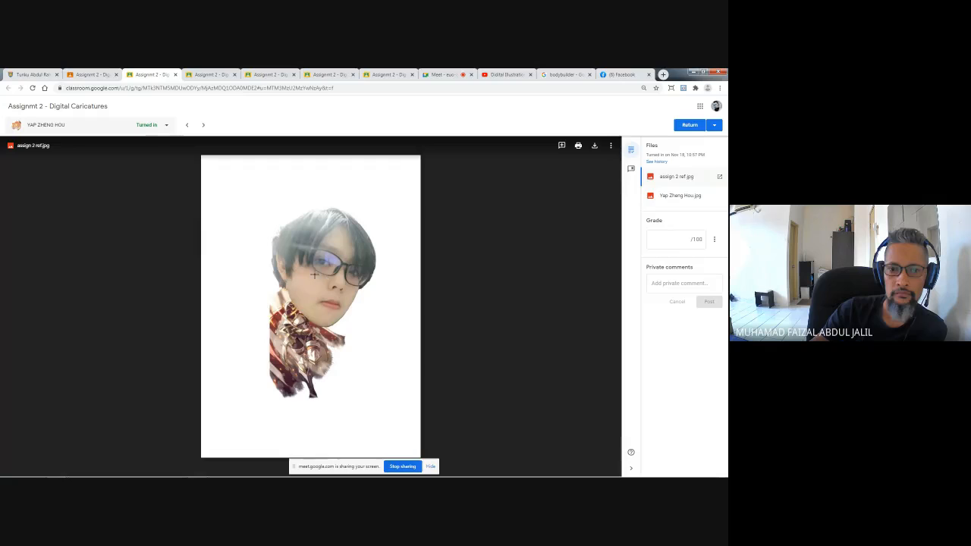
click(682, 195)
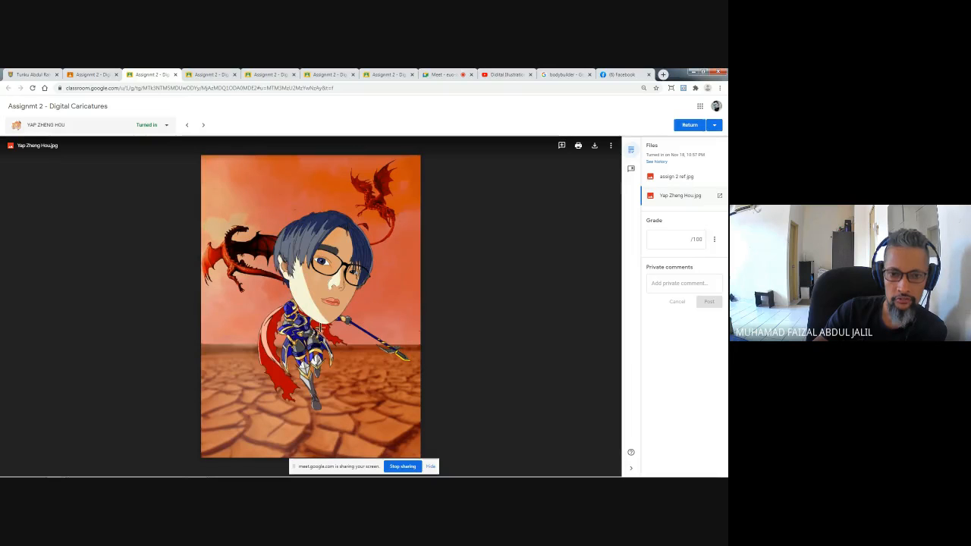
Examine the dragon-scene caricature and assign 2 ref.jpg up close, comparing the face and head shape, and return to the full caricature
click(321, 330)
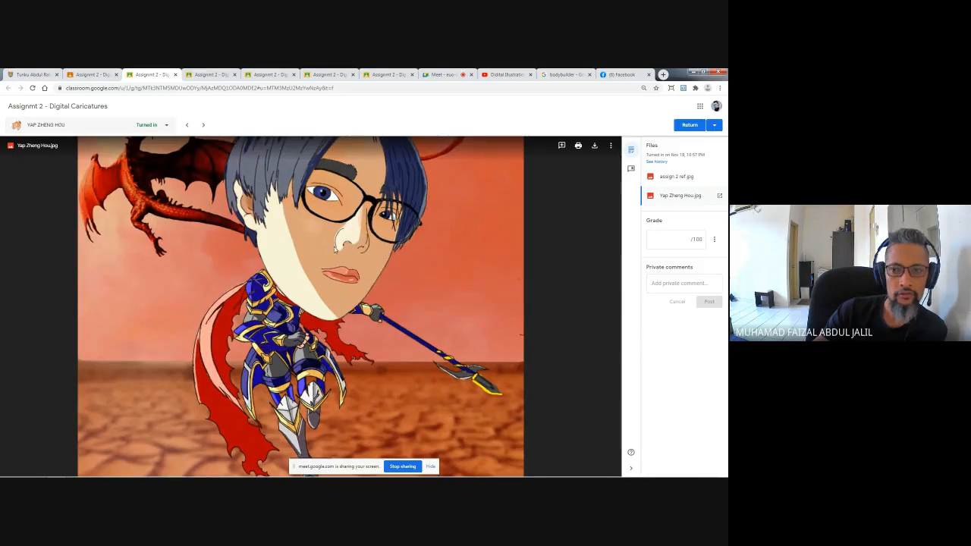
drag(333, 251, 327, 342)
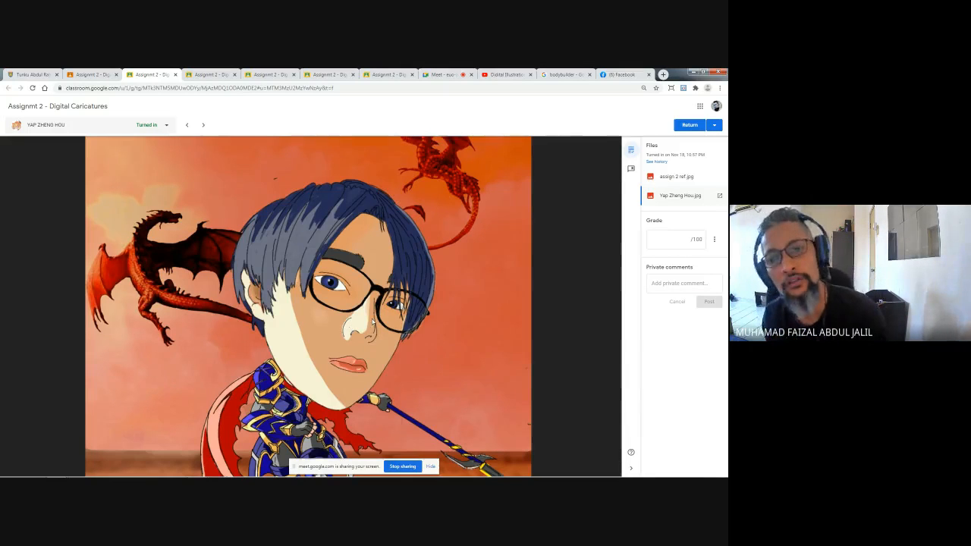
click(665, 175)
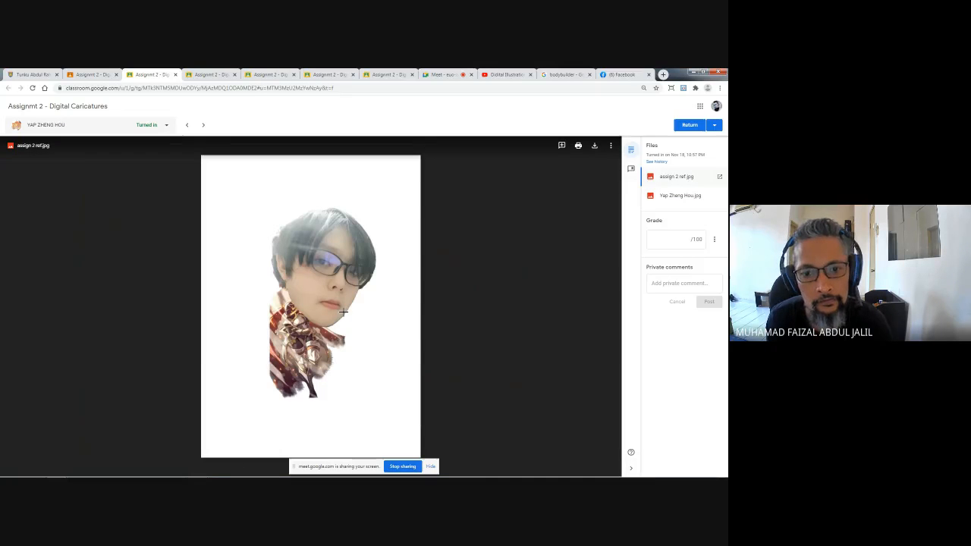
click(343, 311)
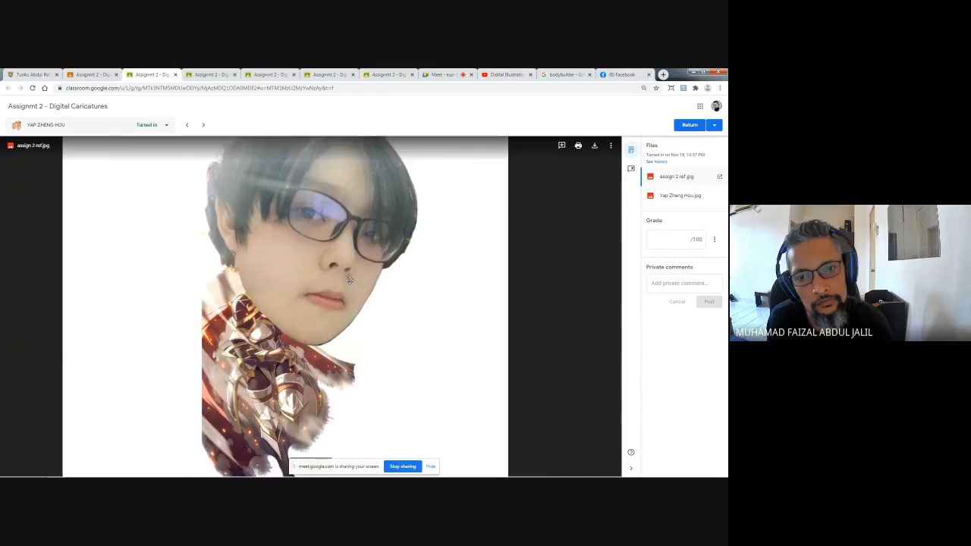
drag(349, 280, 343, 311)
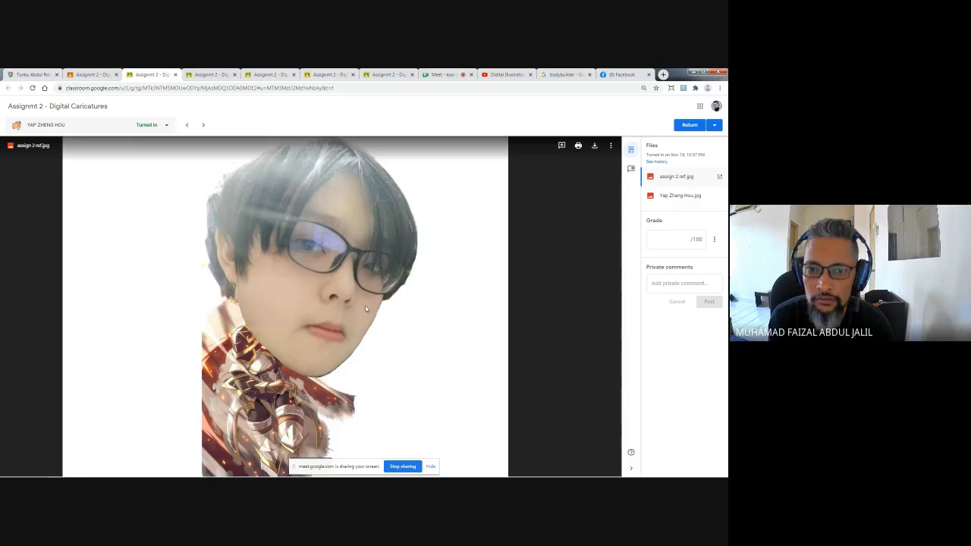
drag(365, 308, 427, 264)
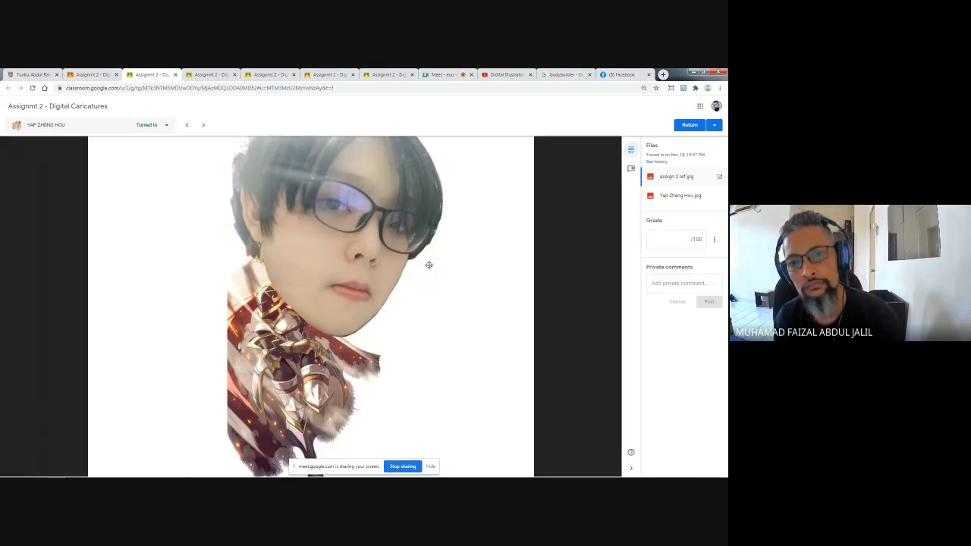
drag(428, 265, 423, 301)
click(680, 197)
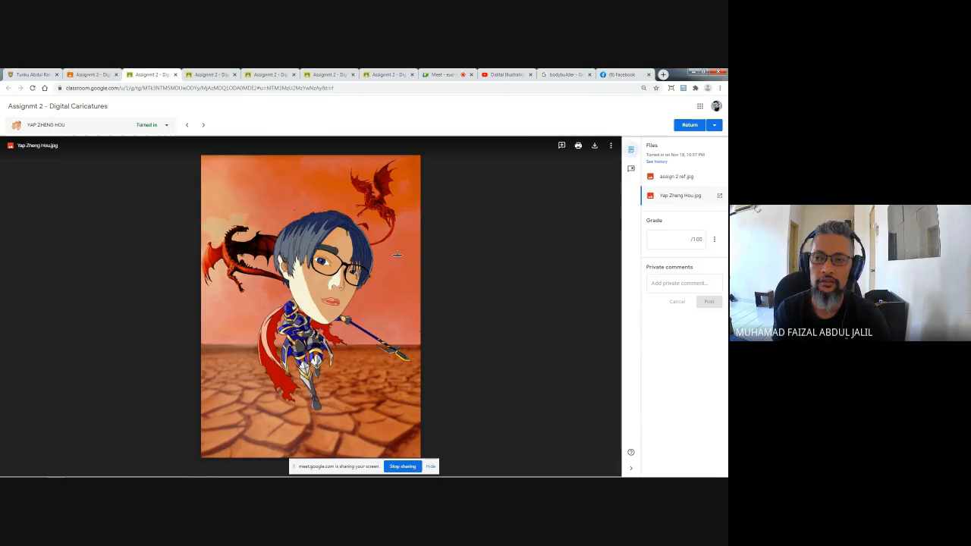
Switch to Facebook, close the bodybuilder photo, and check the notifications
click(622, 75)
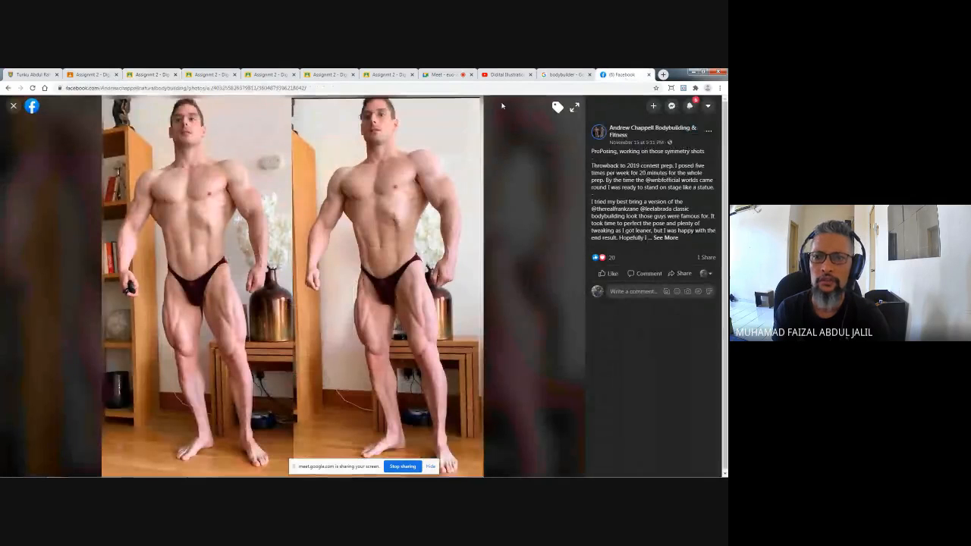
click(13, 106)
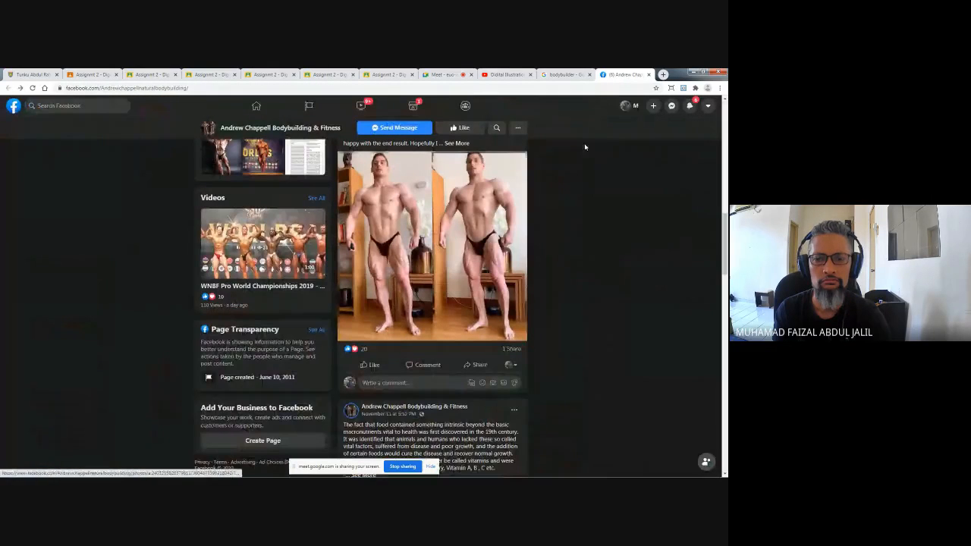
click(689, 107)
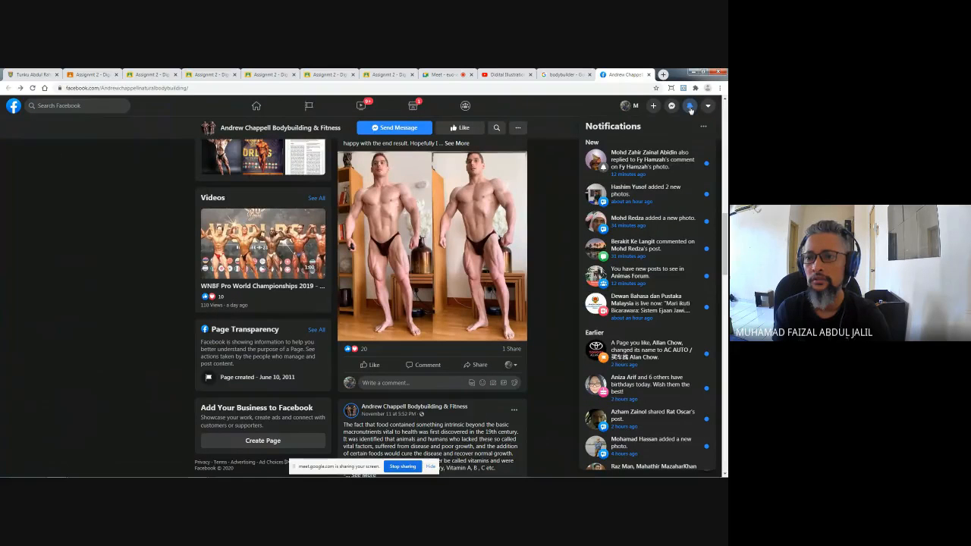
click(689, 107)
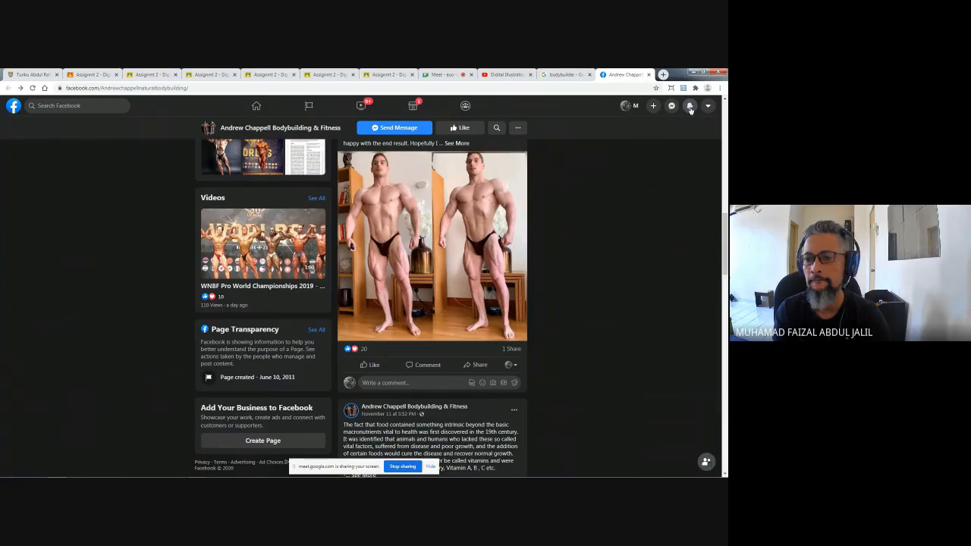
Browse the Facebook page and home feed, and return to the Google Meet call's participants
scroll(90, 220, up, 1)
scroll(90, 220, up, 5)
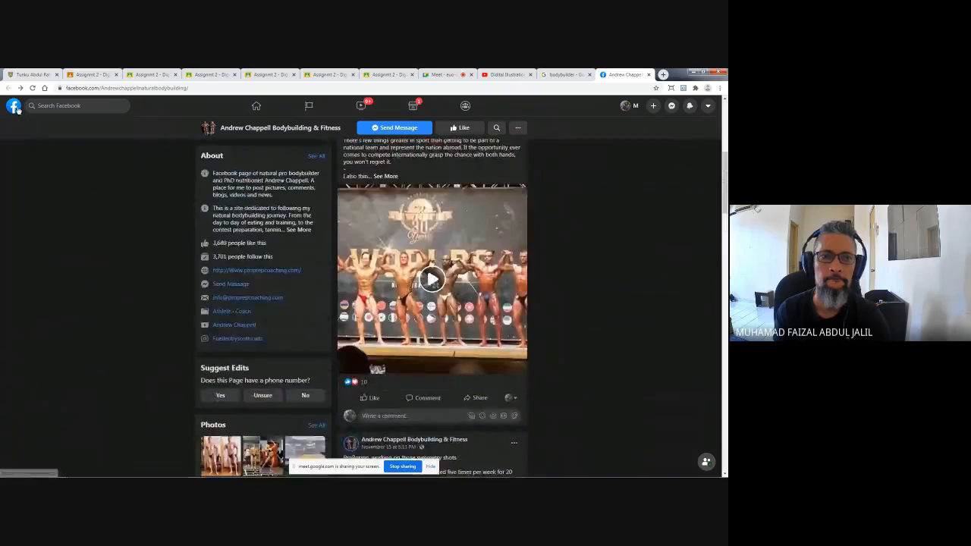
click(17, 109)
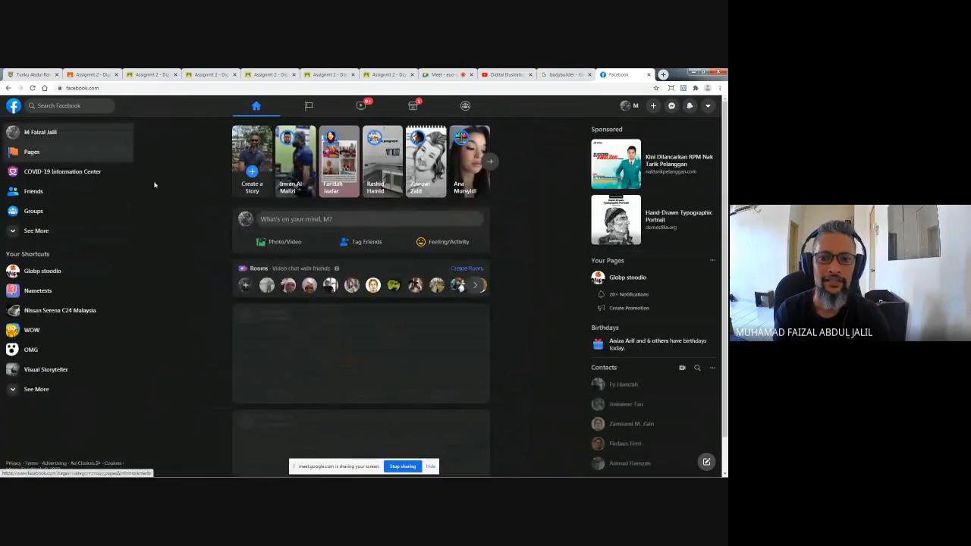
scroll(182, 322, down, 5)
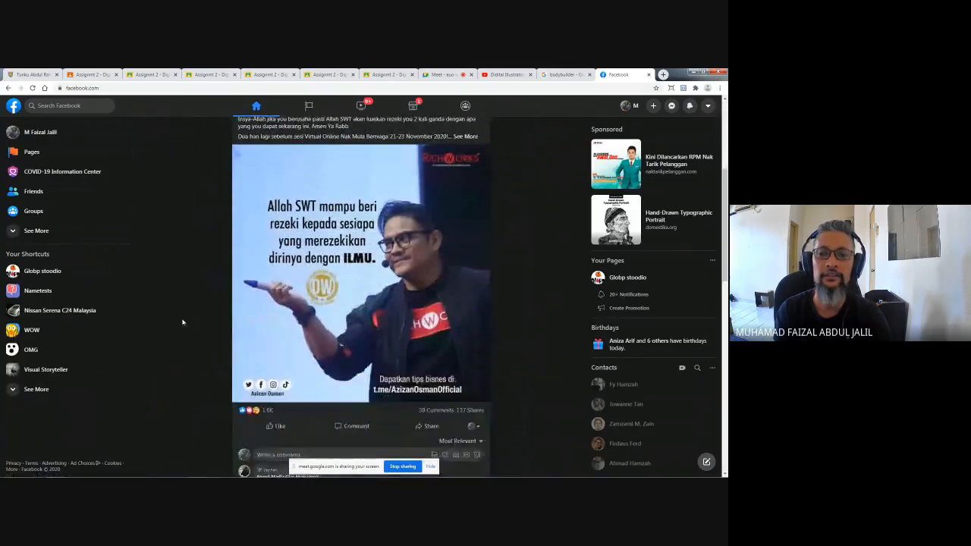
scroll(185, 321, up, 5)
click(441, 75)
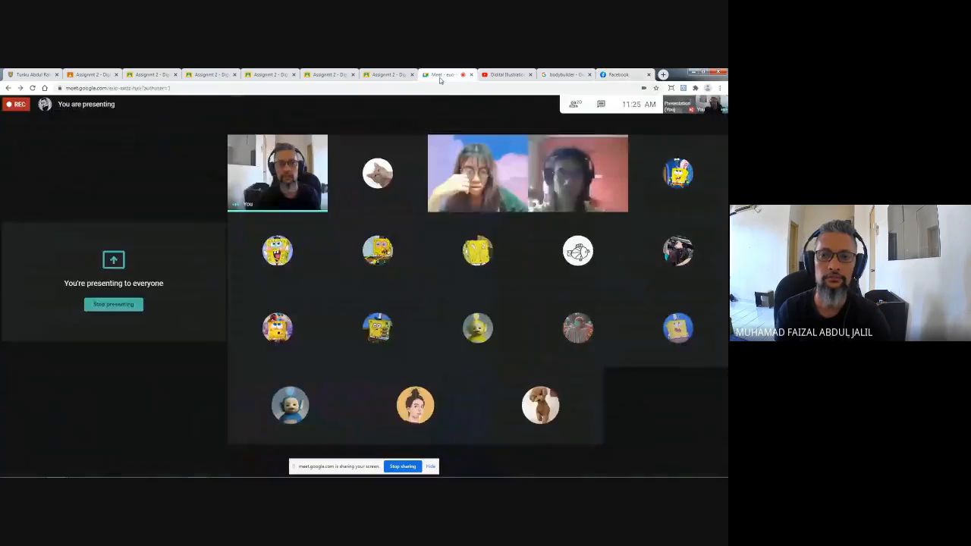
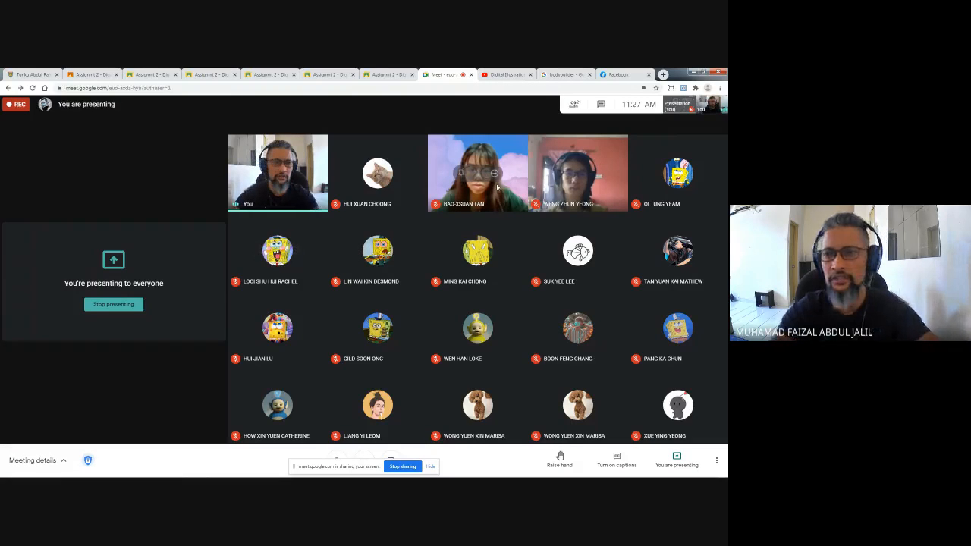
Switch to Photoshop's bodybuilder caricature document and change the screen mode to a black backdrop with the tools and panels shown
mouse_move(191, 455)
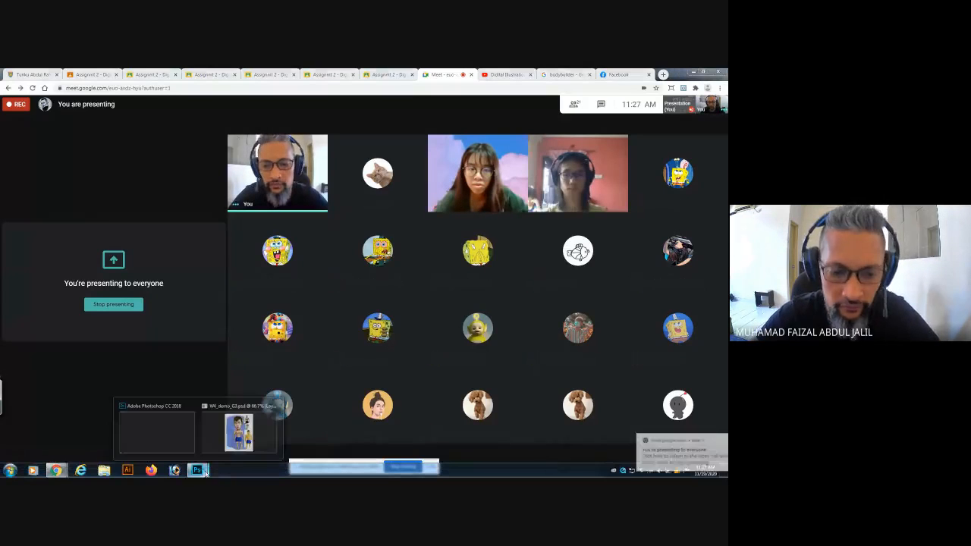
click(226, 443)
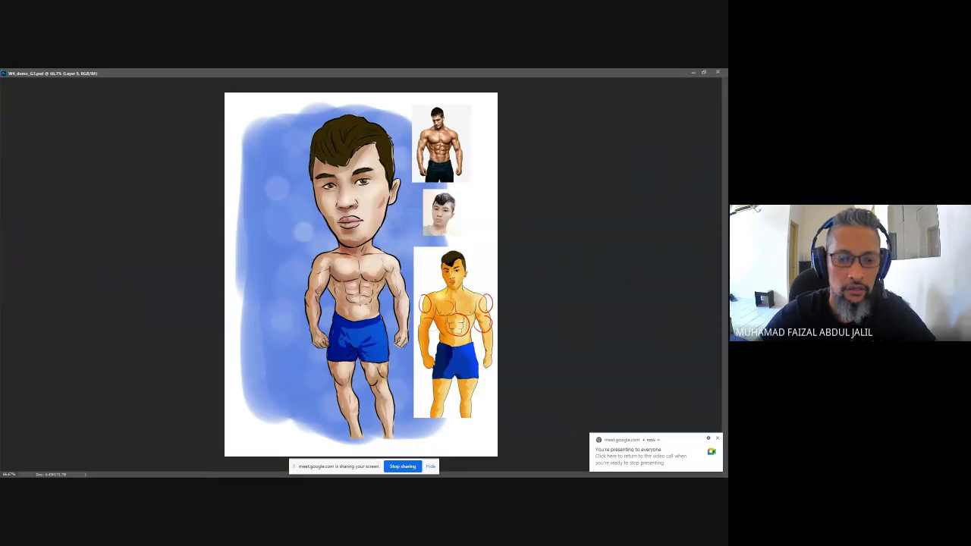
key(f)
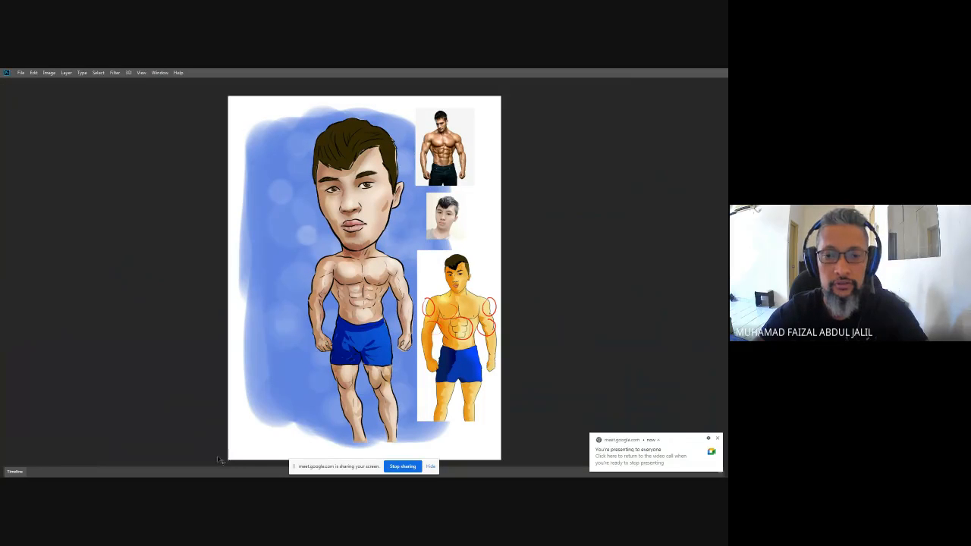
key(f)
key(f)
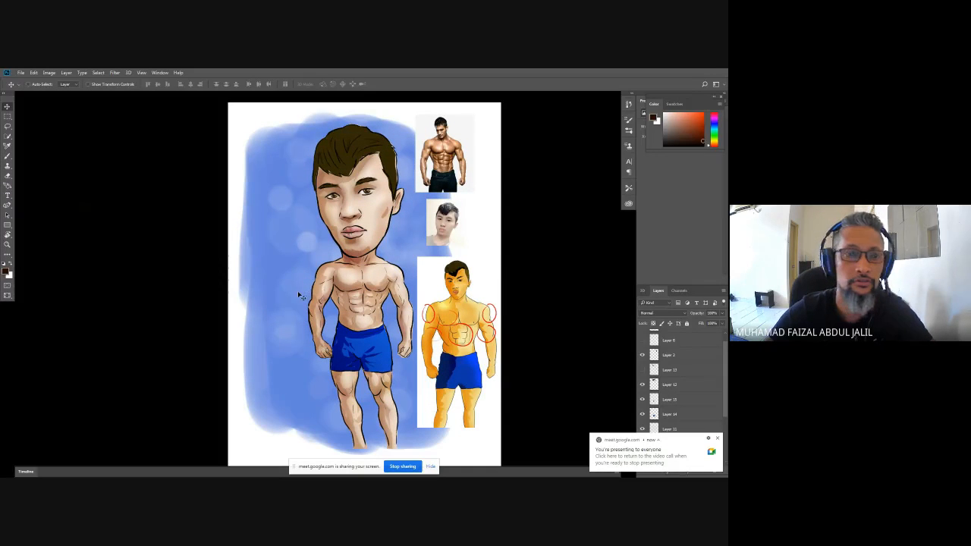
Create a new white 1920 x 1080 pixel RGB document at 72 pixels/inch and add an empty layer above the background
key(ctrl+n)
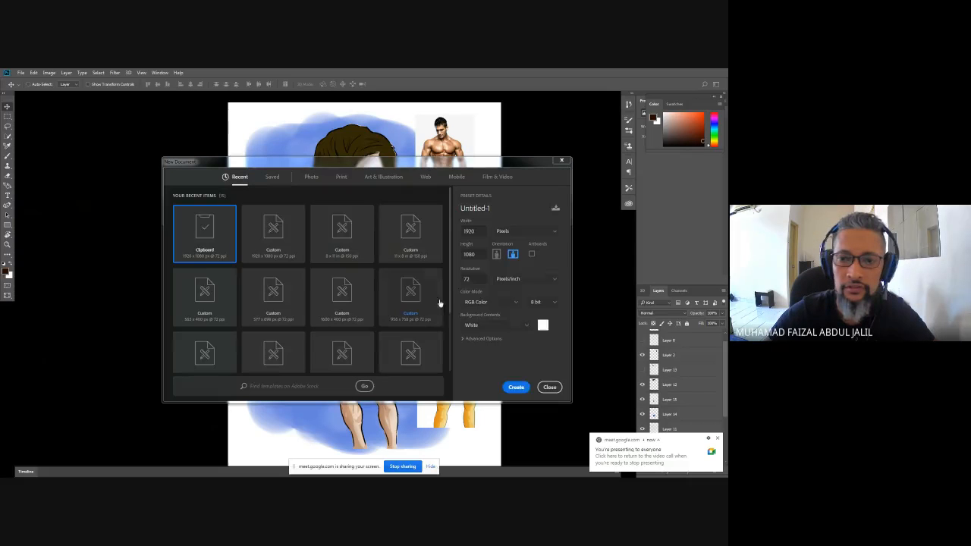
click(516, 388)
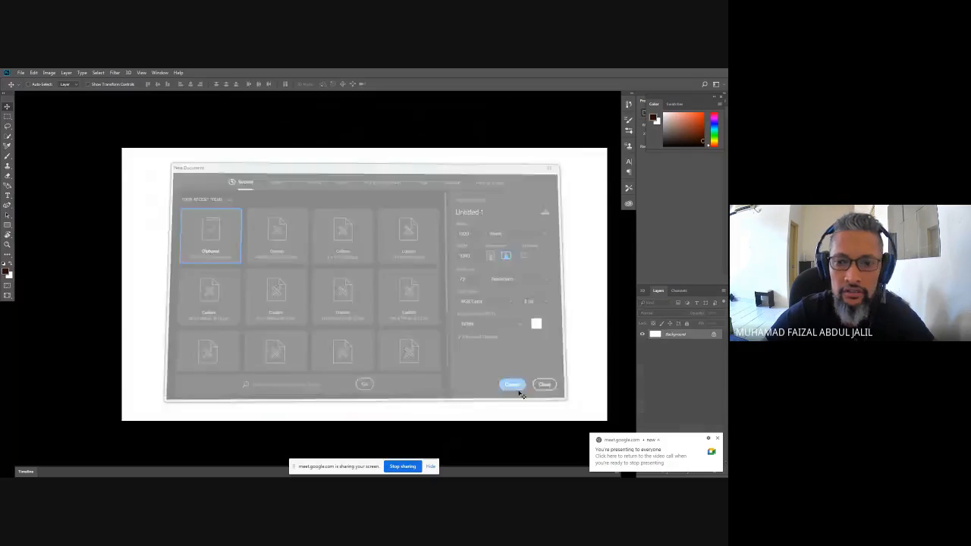
click(716, 440)
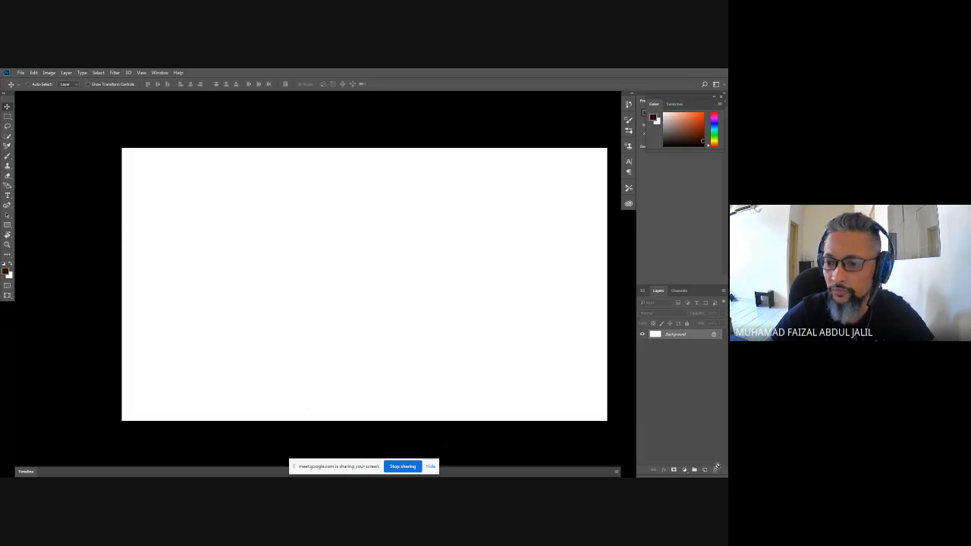
click(704, 470)
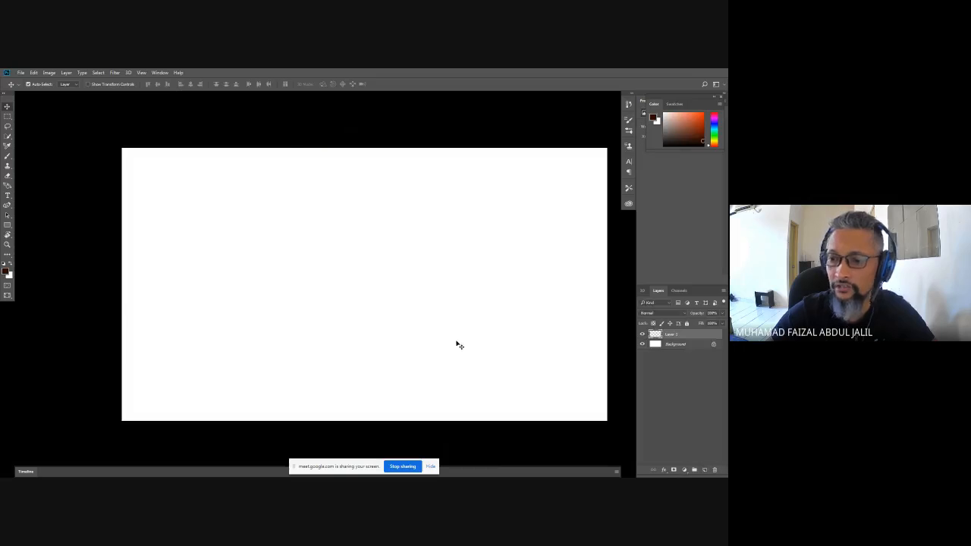
Sketch a large boxy cartoon body with the Brush, adding a narrow side face and a band along its lower edge
key(ctrl+space)
ctrl+click(245, 257)
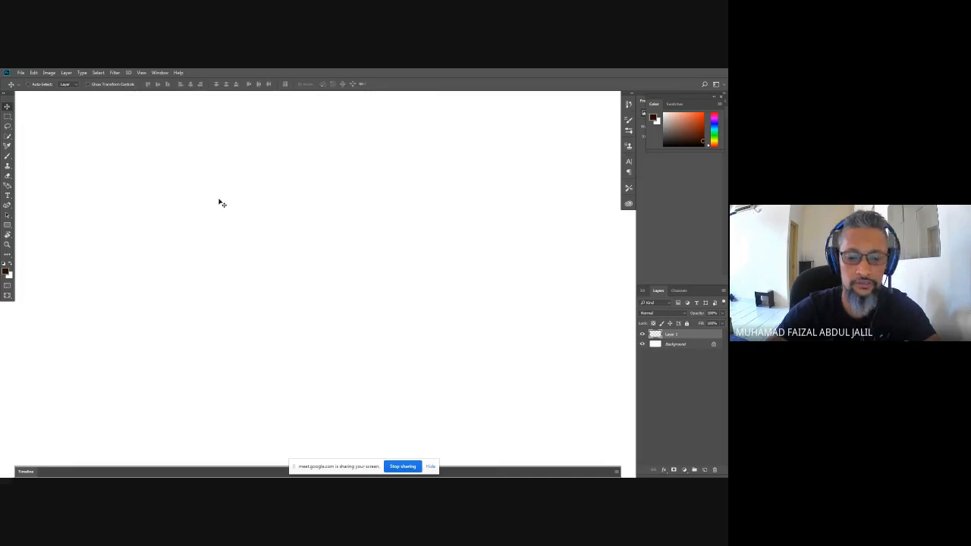
key(b)
drag(215, 164, 241, 281)
key(ctrl+z)
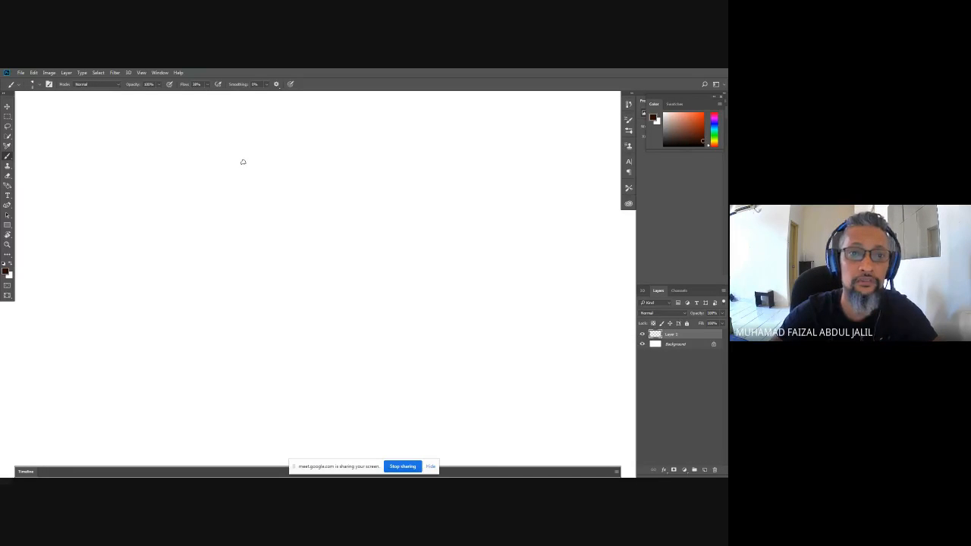
mouse_move(235, 150)
mouse_down()
mouse_move(251, 321)
mouse_move(304, 145)
mouse_move(419, 150)
mouse_move(417, 320)
mouse_up()
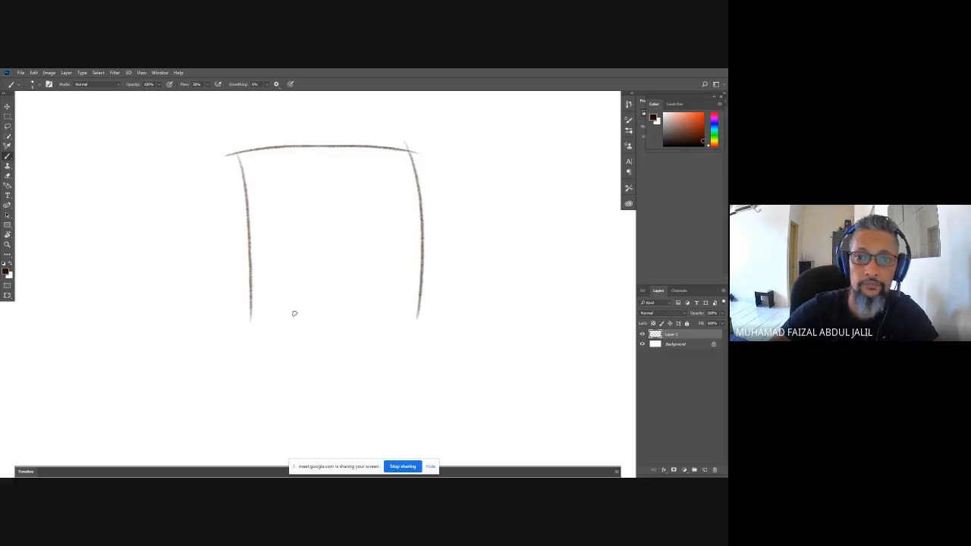
drag(237, 318, 424, 323)
mouse_move(218, 150)
mouse_down()
mouse_move(217, 314)
mouse_move(261, 318)
mouse_up()
drag(218, 287, 432, 312)
Draw two short, thin legs with rounded feet beneath the boxy body
mouse_move(297, 324)
mouse_down()
mouse_move(301, 383)
mouse_move(309, 384)
mouse_move(294, 397)
mouse_up()
drag(355, 323, 362, 387)
mouse_move(363, 322)
mouse_down()
mouse_move(373, 387)
mouse_move(398, 355)
mouse_up()
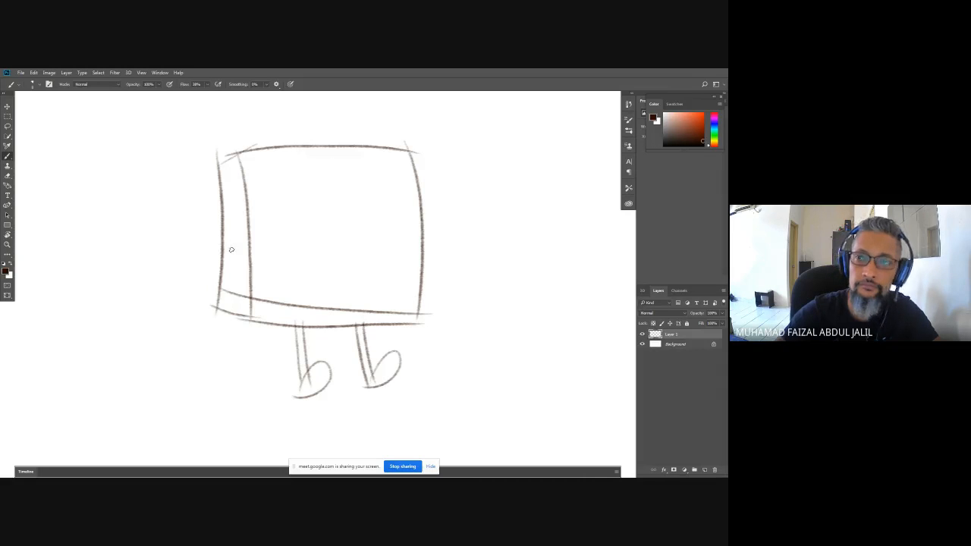
Draw thin arms on both sides of the body, one with an open hand and the other raised holding a spatula
mouse_move(231, 238)
mouse_down()
mouse_move(164, 265)
mouse_move(125, 247)
mouse_up()
mouse_move(128, 252)
mouse_down()
mouse_move(151, 271)
mouse_move(116, 288)
mouse_move(154, 275)
mouse_up()
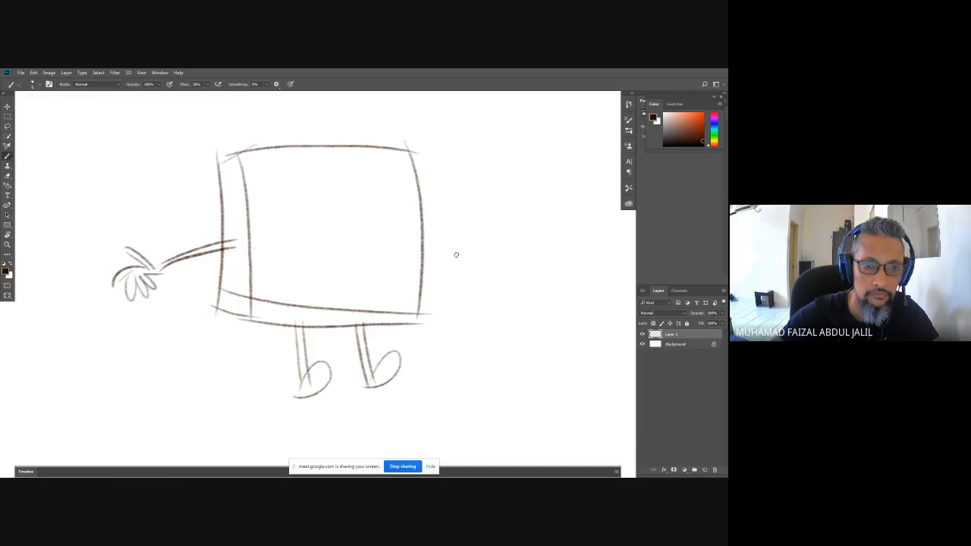
mouse_move(423, 248)
mouse_down()
mouse_move(498, 259)
mouse_move(480, 201)
mouse_up()
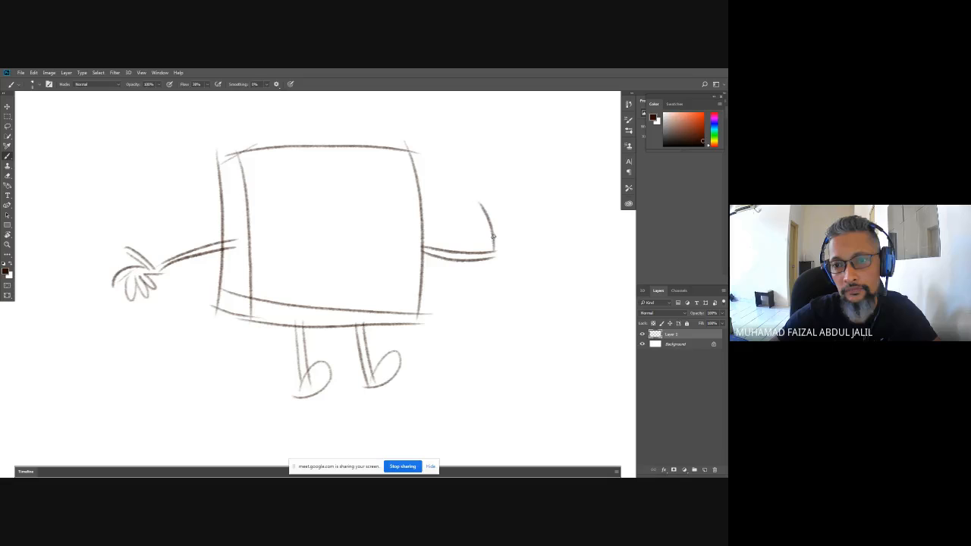
mouse_move(501, 250)
mouse_down()
mouse_move(496, 221)
mouse_move(461, 186)
mouse_move(486, 176)
mouse_move(435, 136)
mouse_up()
mouse_move(468, 178)
mouse_down()
mouse_move(445, 140)
mouse_move(455, 179)
mouse_move(468, 115)
mouse_move(419, 129)
mouse_move(442, 183)
mouse_up()
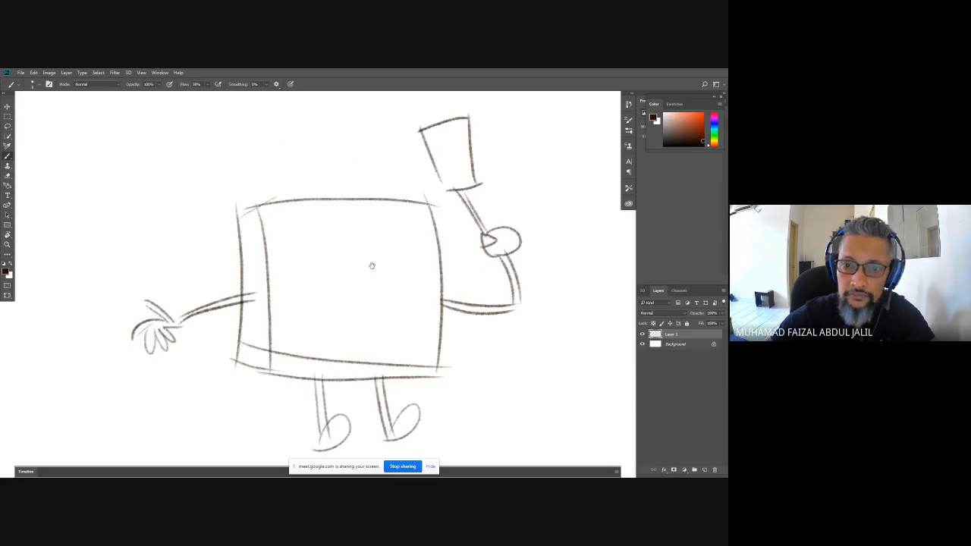
Sketch two large round eyes side by side on the upper front of the boxy body
drag(367, 227, 364, 192)
mouse_move(354, 251)
mouse_down()
mouse_move(367, 246)
mouse_move(347, 253)
mouse_up()
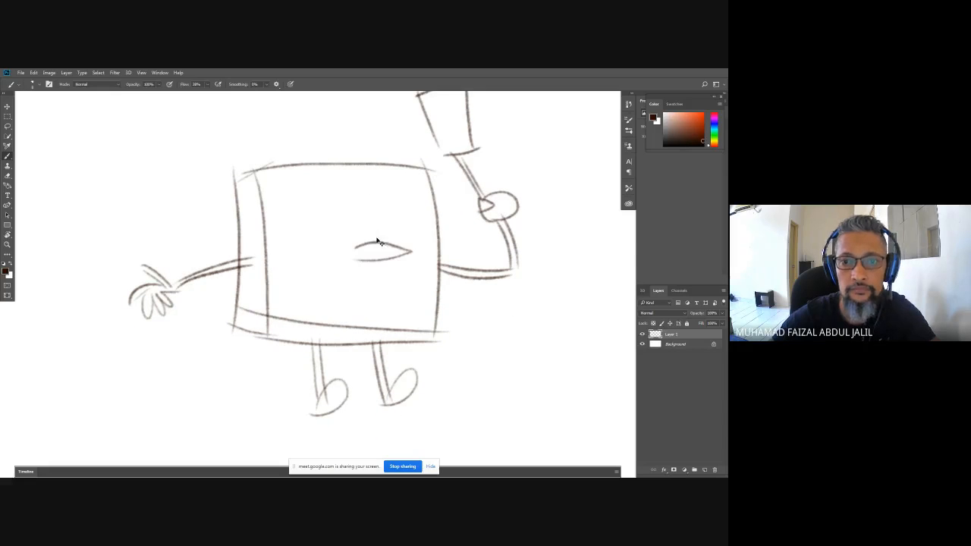
key(ctrl+z)
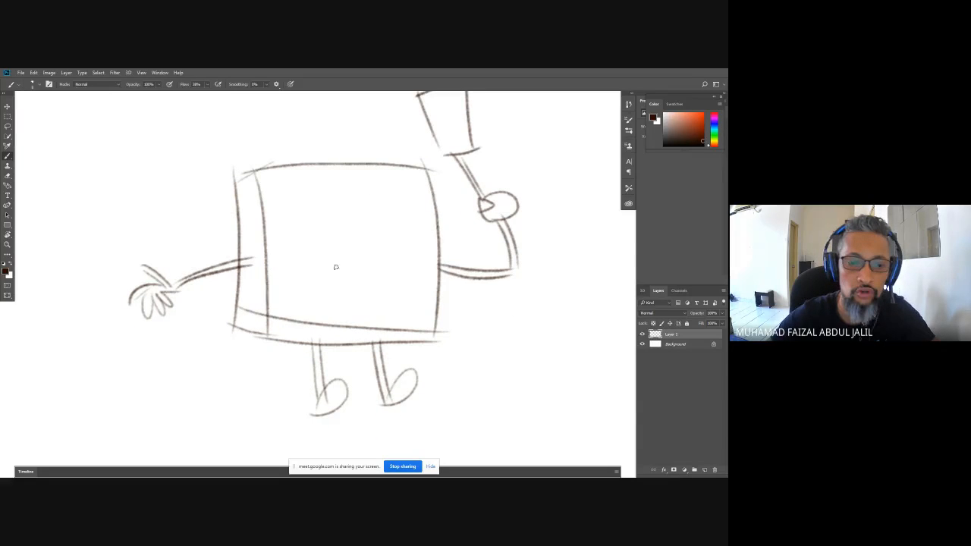
mouse_move(360, 208)
mouse_down()
mouse_move(311, 270)
mouse_move(295, 206)
mouse_up()
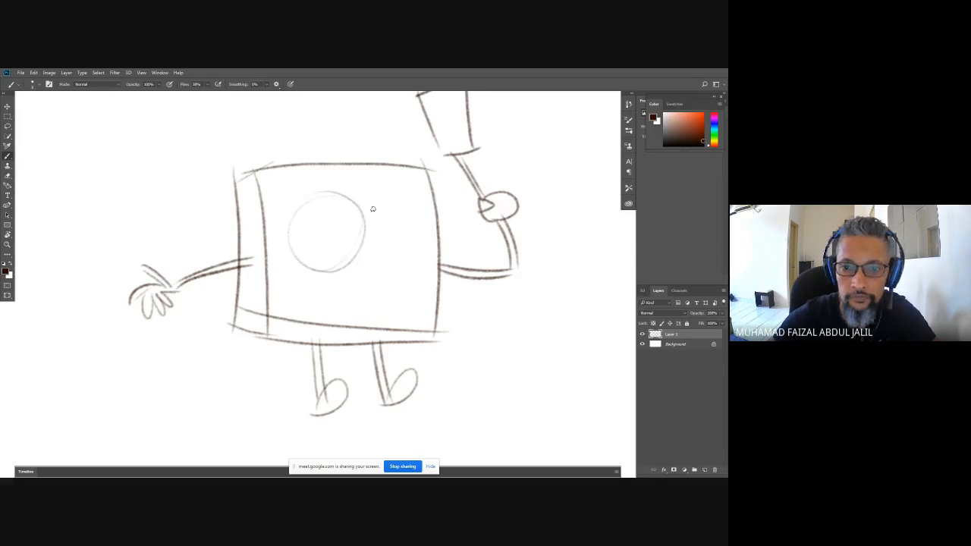
mouse_move(372, 209)
mouse_down()
mouse_move(385, 258)
mouse_move(386, 191)
mouse_move(356, 225)
mouse_up()
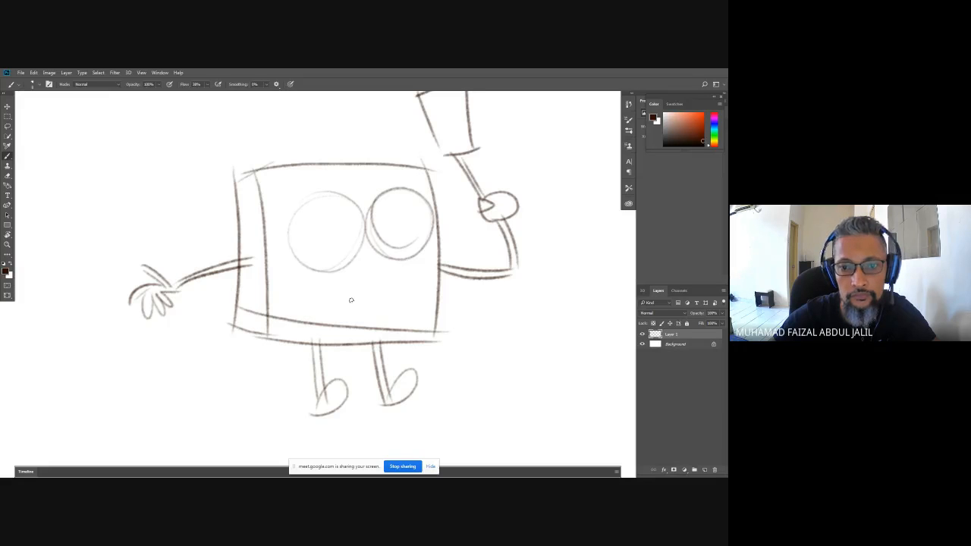
Draw a wavy mouth with two square front teeth and an oval pupil in each eye of the boxy character
mouse_move(302, 301)
mouse_down()
mouse_move(407, 294)
mouse_move(352, 305)
mouse_move(362, 317)
mouse_move(386, 293)
mouse_move(350, 308)
mouse_move(358, 319)
mouse_move(373, 299)
mouse_up()
key(ctrl+z)
key(ctrl+z)
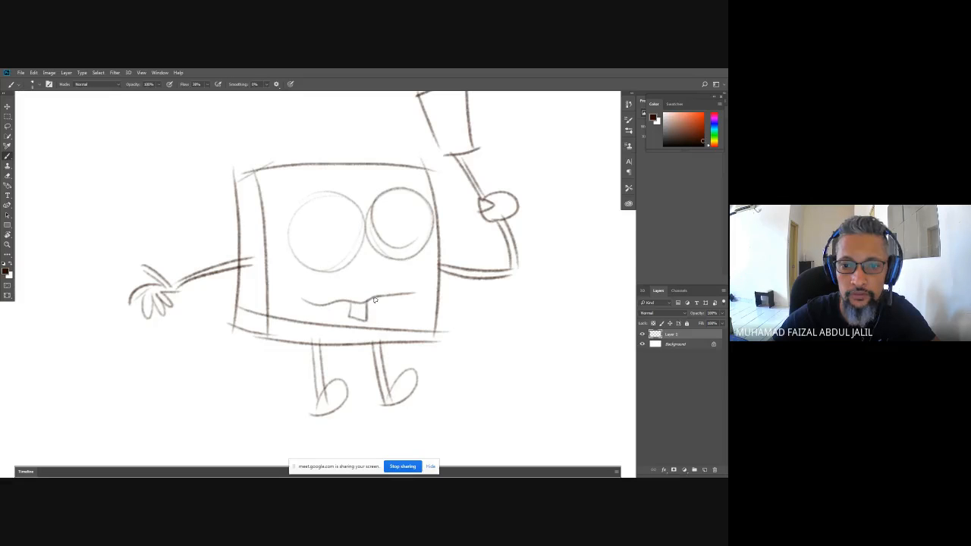
mouse_move(349, 232)
mouse_down()
mouse_move(339, 253)
mouse_move(347, 220)
mouse_move(387, 244)
mouse_move(388, 220)
mouse_up()
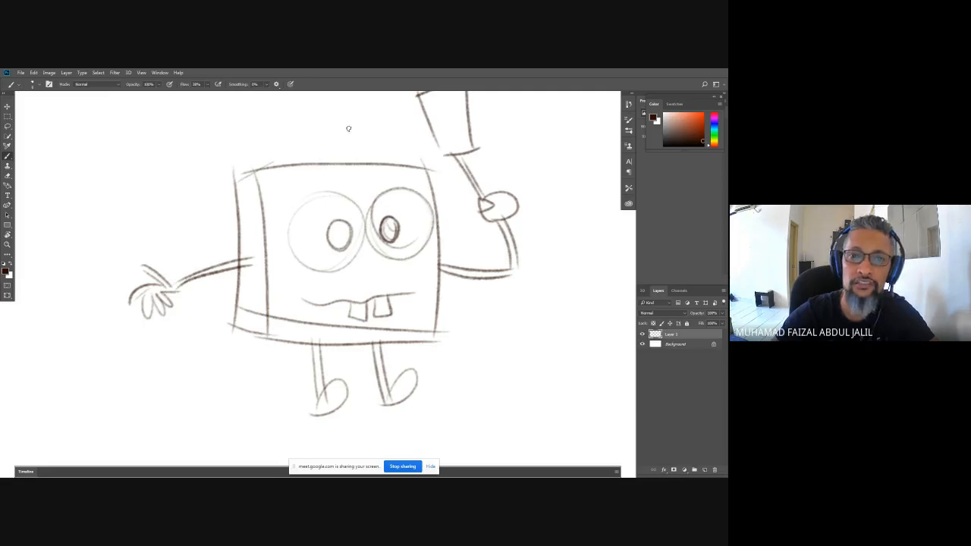
Sketch crossing vertical and horizontal guidelines through the centre of the boxy character's face
drag(352, 147, 357, 368)
drag(253, 262, 500, 263)
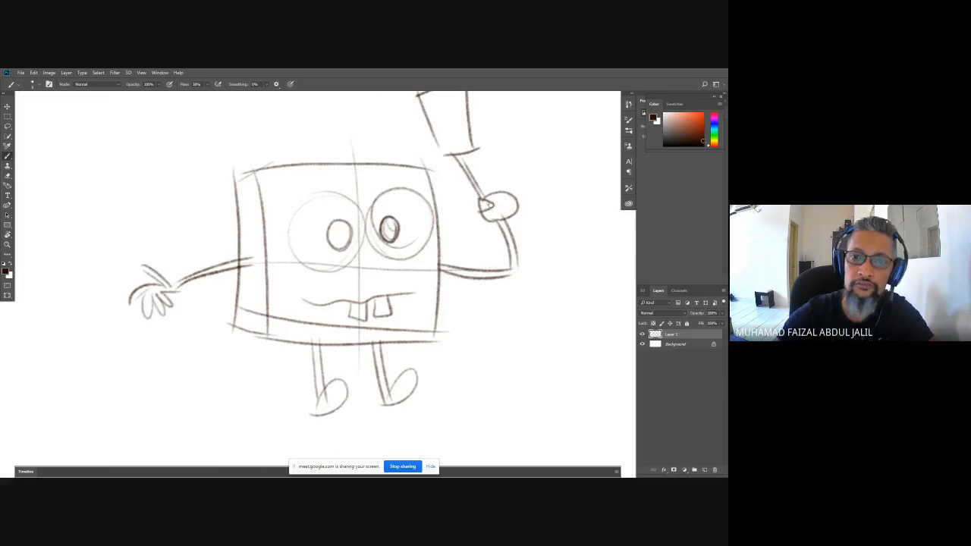
Sketch a second, flat front-view box body beside the first character, with a lower band and two thin legs with outward-pointing feet
drag(490, 205, 209, 232)
mouse_move(327, 147)
mouse_down()
mouse_move(337, 266)
mouse_move(466, 324)
mouse_move(525, 286)
mouse_move(440, 154)
mouse_move(331, 153)
mouse_up()
drag(339, 295, 520, 302)
mouse_move(393, 318)
mouse_down()
mouse_move(395, 400)
mouse_move(404, 393)
mouse_move(360, 401)
mouse_move(403, 407)
mouse_up()
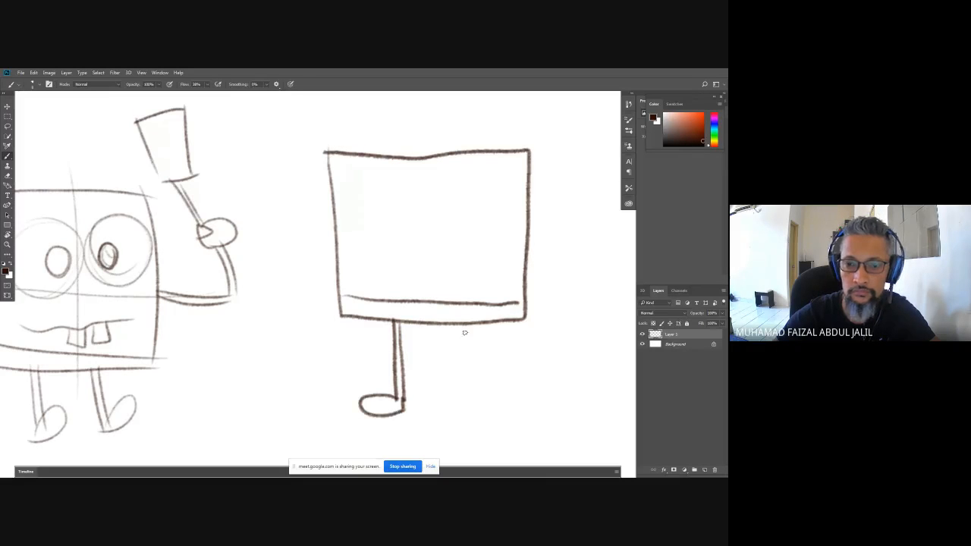
mouse_move(469, 321)
mouse_down()
mouse_move(480, 400)
mouse_move(480, 389)
mouse_up()
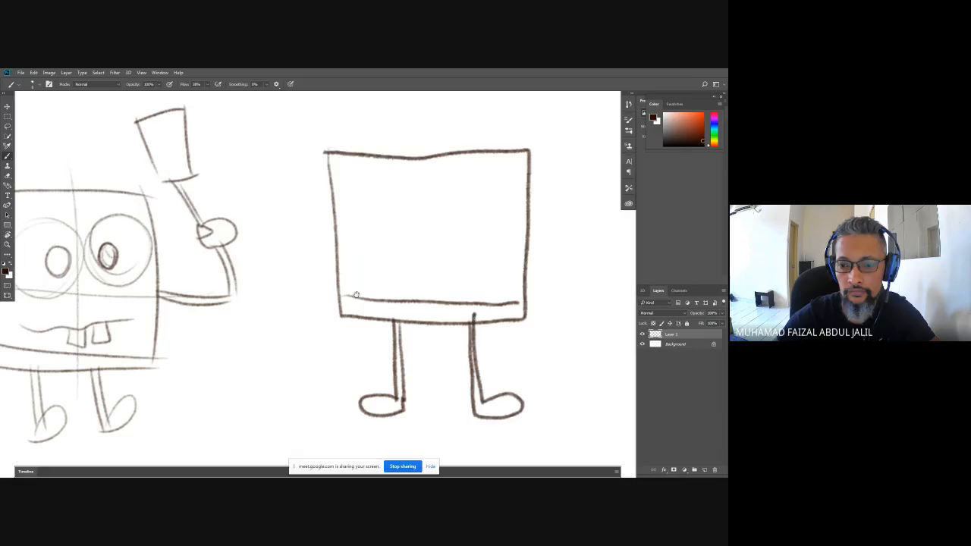
Switch to the Google Meet call to look at the participants' avatars and return to the sketch document
drag(367, 273, 598, 223)
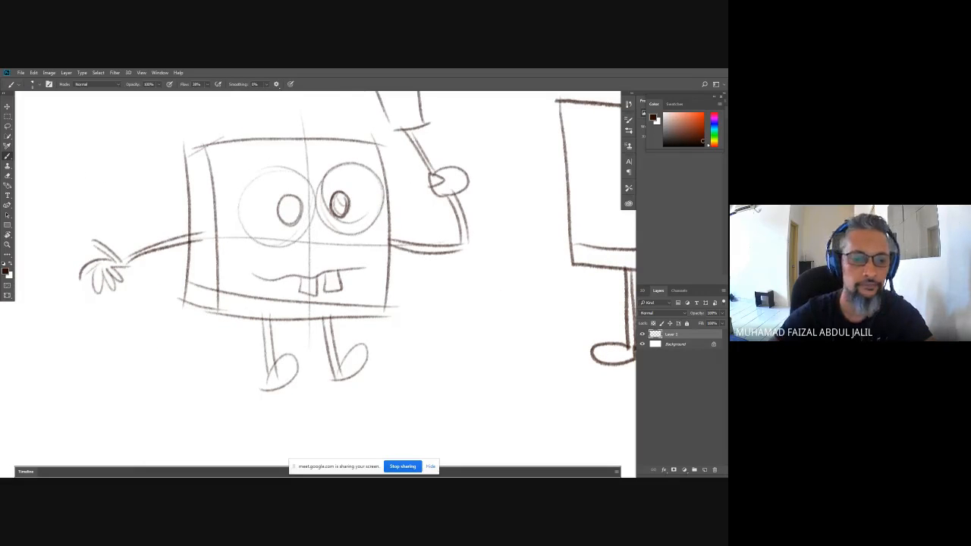
key(f)
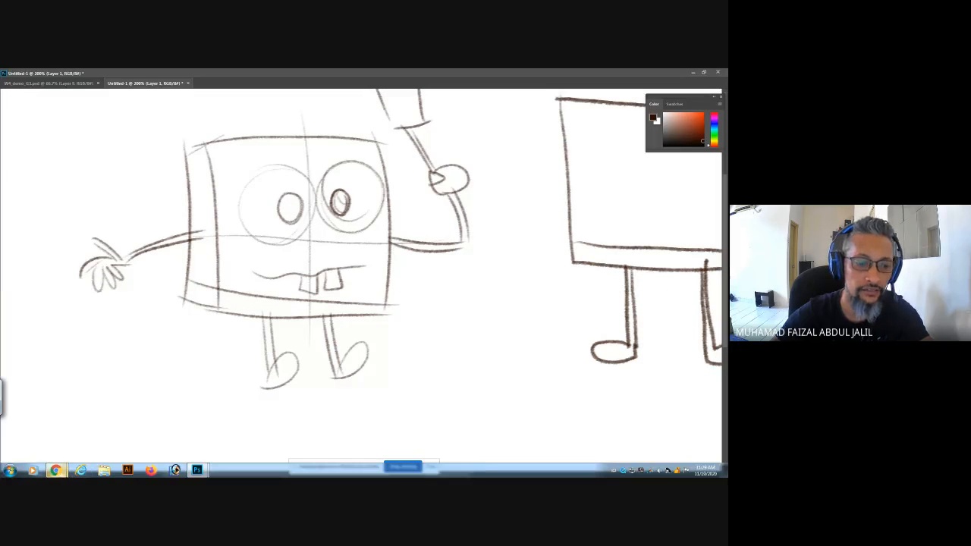
mouse_move(56, 472)
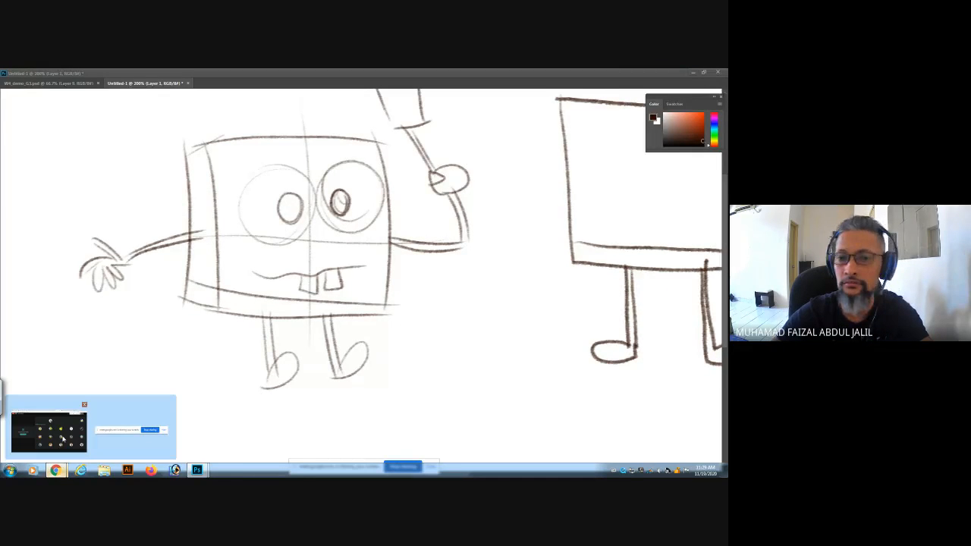
click(89, 435)
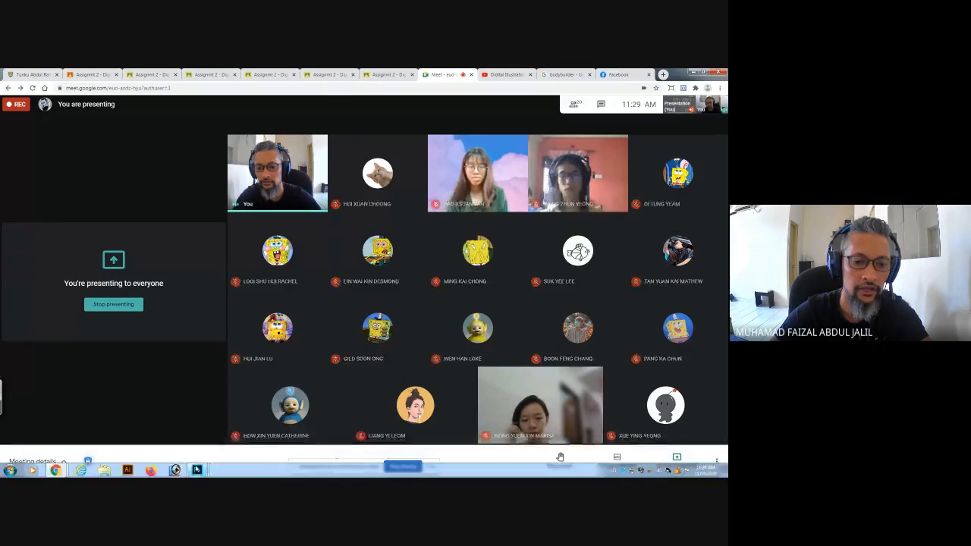
click(238, 430)
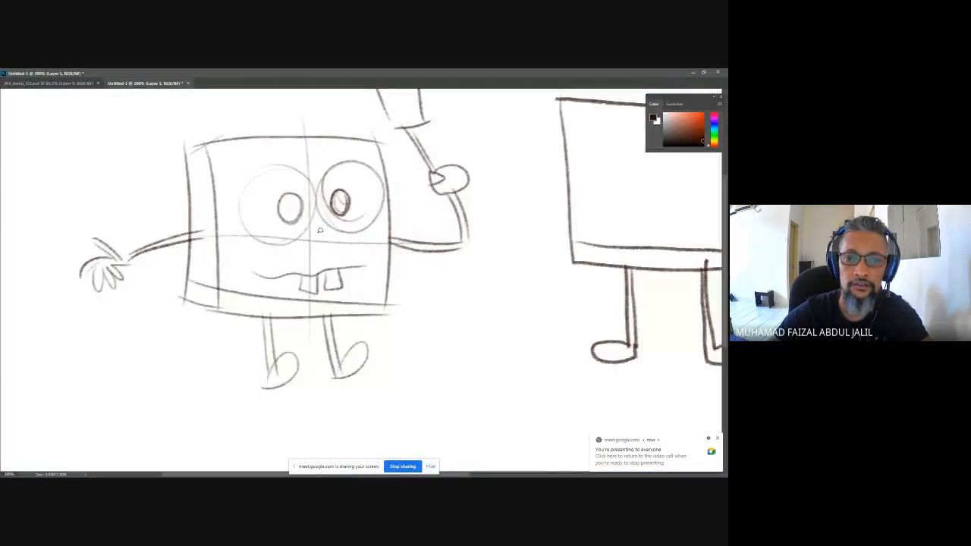
Add a long nose and drooping eyelids to the first boxy character, and reshape its mouth into a smile with cheek creases
drag(314, 232, 365, 227)
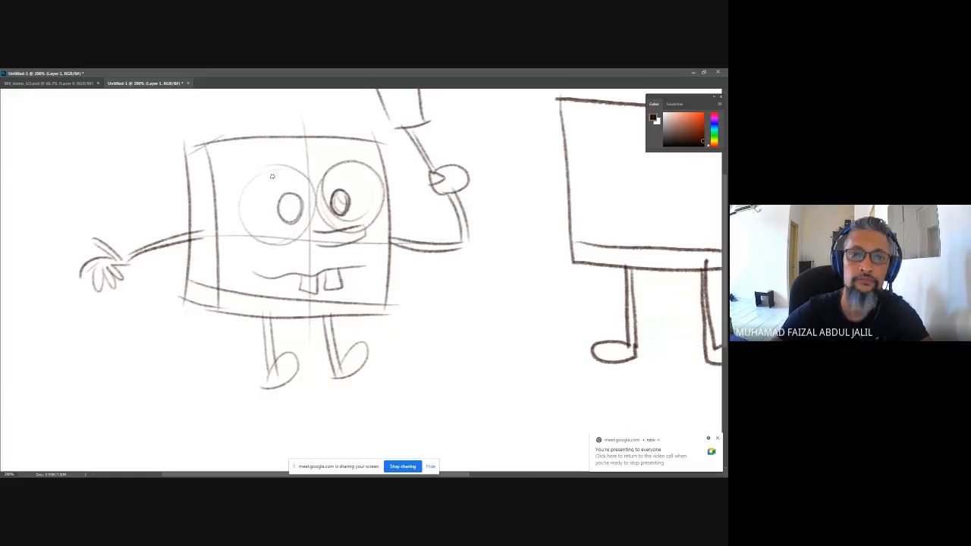
mouse_move(242, 191)
mouse_down()
mouse_move(300, 180)
mouse_move(384, 187)
mouse_up()
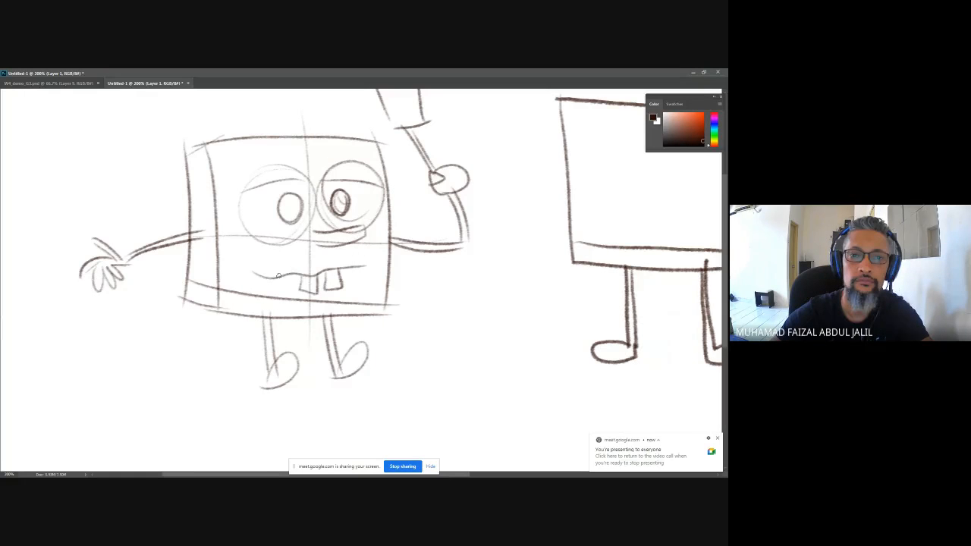
drag(277, 278, 315, 282)
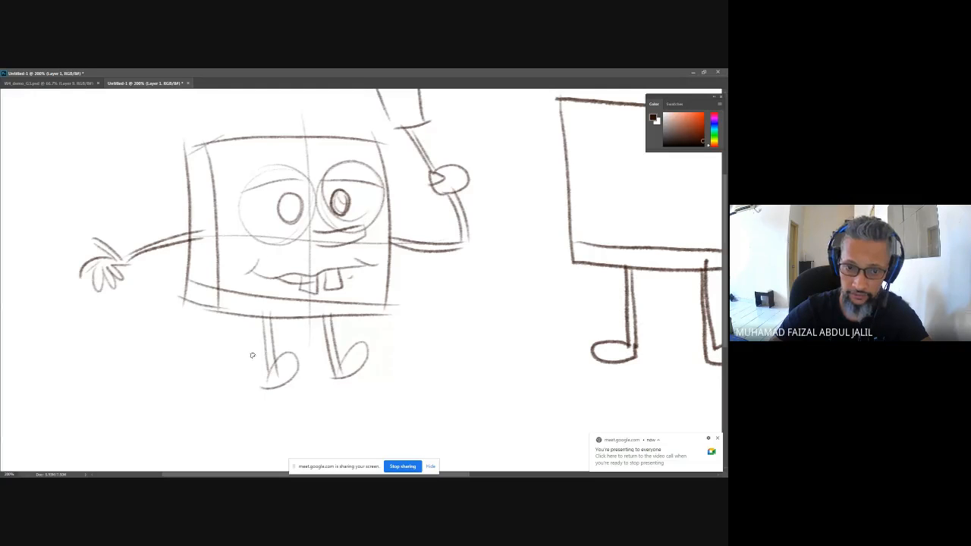
Redraw the first character's feet as rounded shoes and add sock bands around the ankles
drag(269, 386, 301, 351)
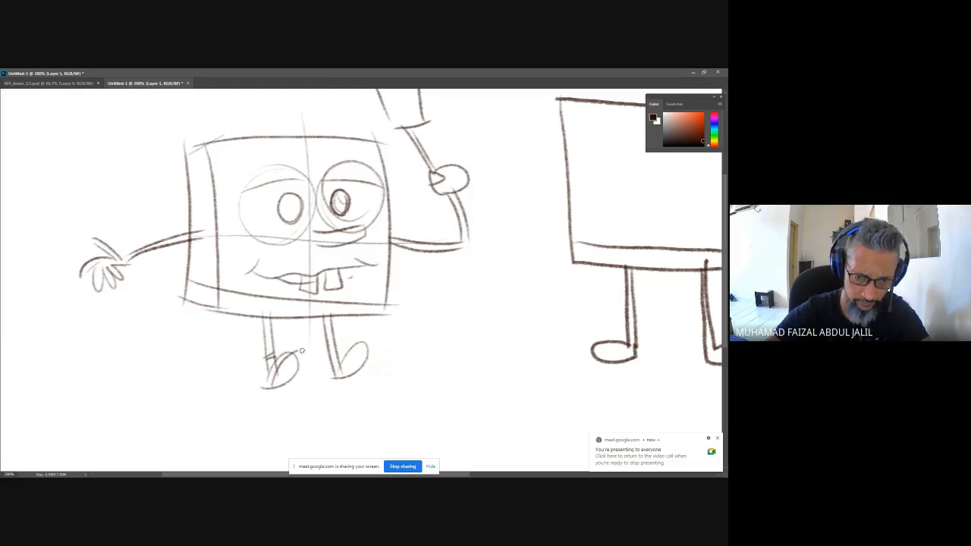
mouse_move(269, 384)
mouse_down()
mouse_move(300, 348)
mouse_move(275, 348)
mouse_move(280, 365)
mouse_move(264, 387)
mouse_up()
mouse_move(367, 340)
mouse_down()
mouse_move(345, 351)
mouse_move(365, 338)
mouse_move(337, 383)
mouse_move(342, 371)
mouse_move(292, 364)
mouse_move(276, 380)
mouse_up()
drag(297, 376, 275, 392)
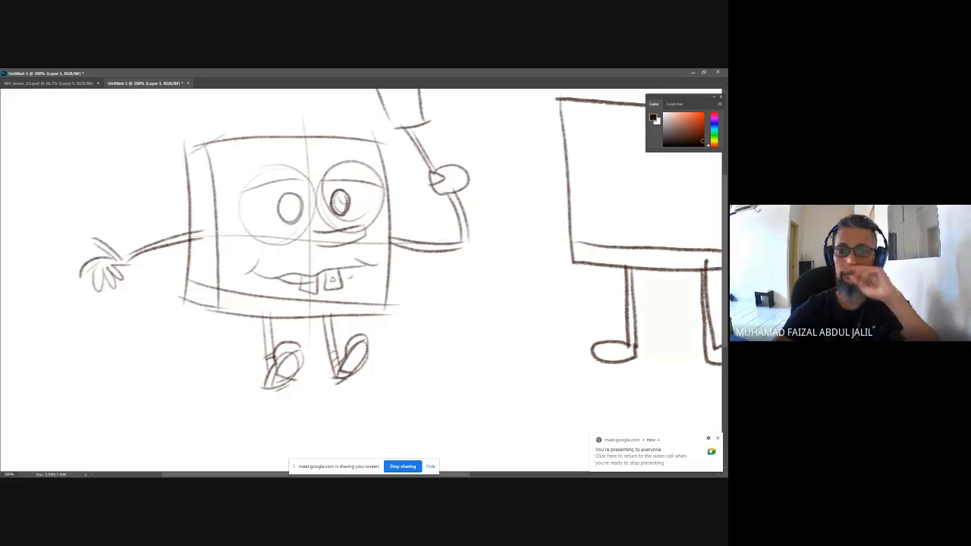
Add a tall hat and sponge-like spots to the first boxy character and shade its pupils
drag(232, 168, 237, 151)
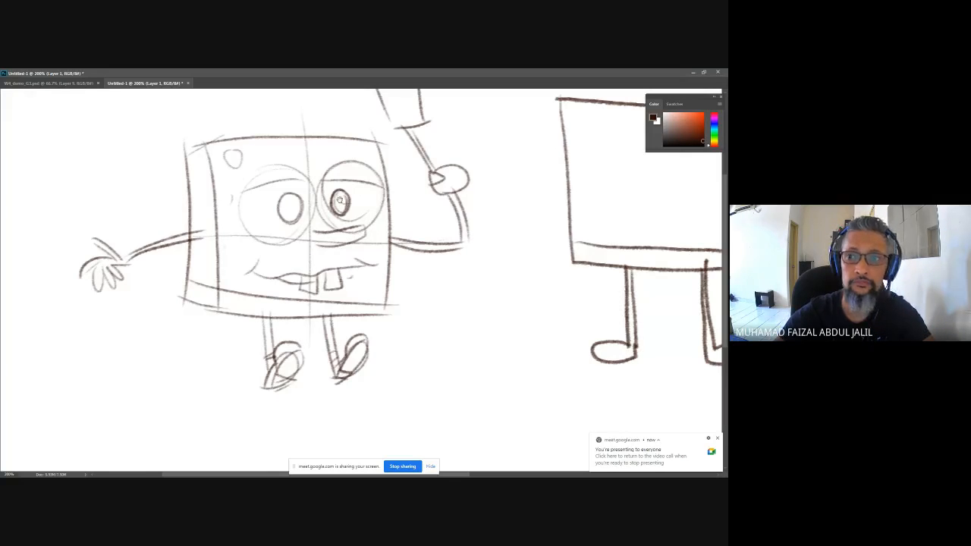
mouse_move(339, 199)
mouse_down()
mouse_move(88, 376)
mouse_move(245, 189)
mouse_move(216, 252)
mouse_move(219, 267)
mouse_up()
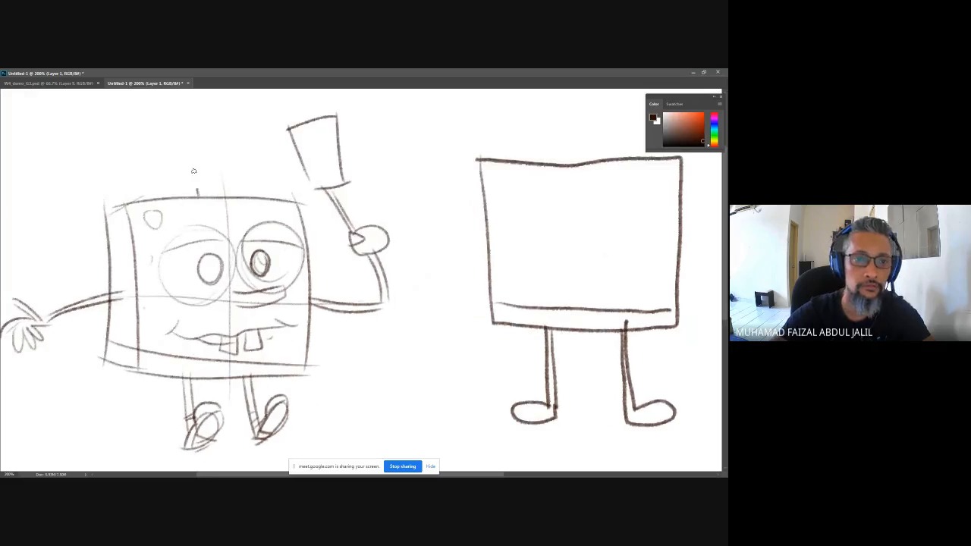
mouse_move(193, 170)
mouse_down()
mouse_move(218, 197)
mouse_move(217, 180)
mouse_move(251, 184)
mouse_move(249, 193)
mouse_move(226, 168)
mouse_move(321, 119)
mouse_up()
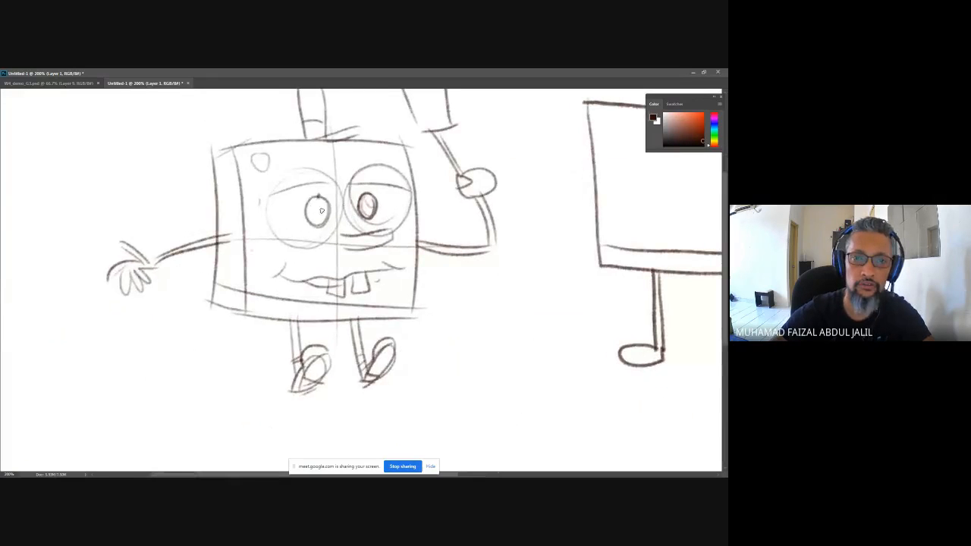
mouse_move(321, 211)
mouse_down()
mouse_move(312, 208)
mouse_move(318, 216)
mouse_up()
drag(367, 195, 361, 226)
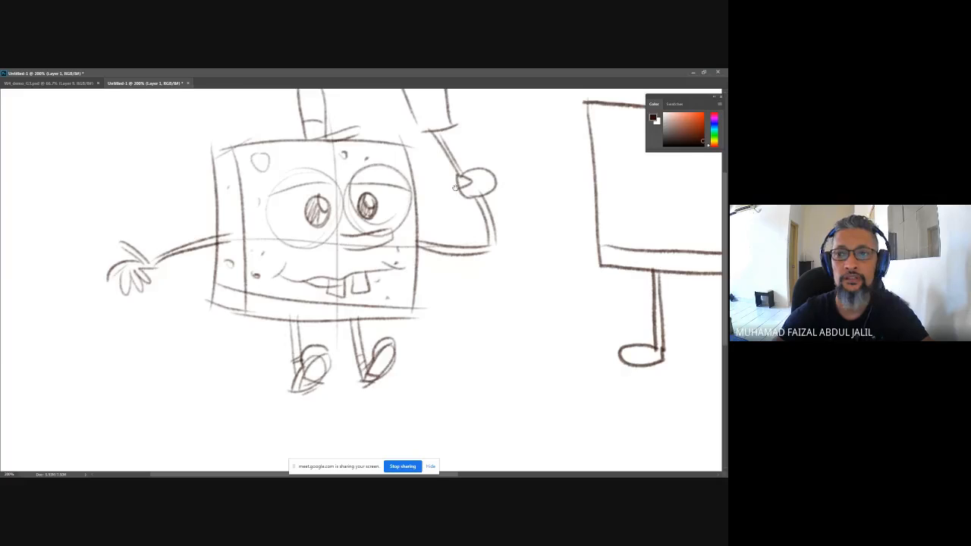
Sketch a tall, pointed starfish body with two spread legs and shorts lines in the empty area beside the flat box figure
drag(455, 188, 189, 232)
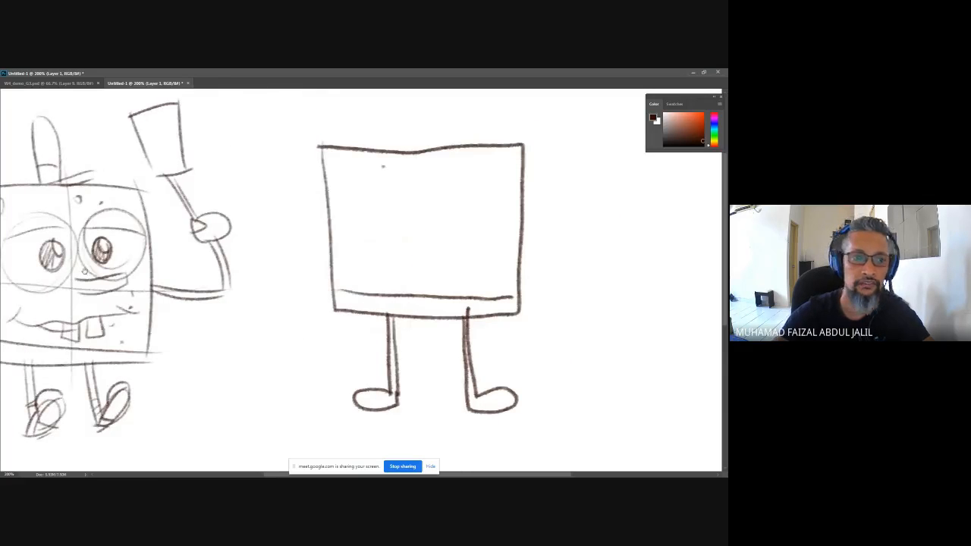
key(ctrl+0)
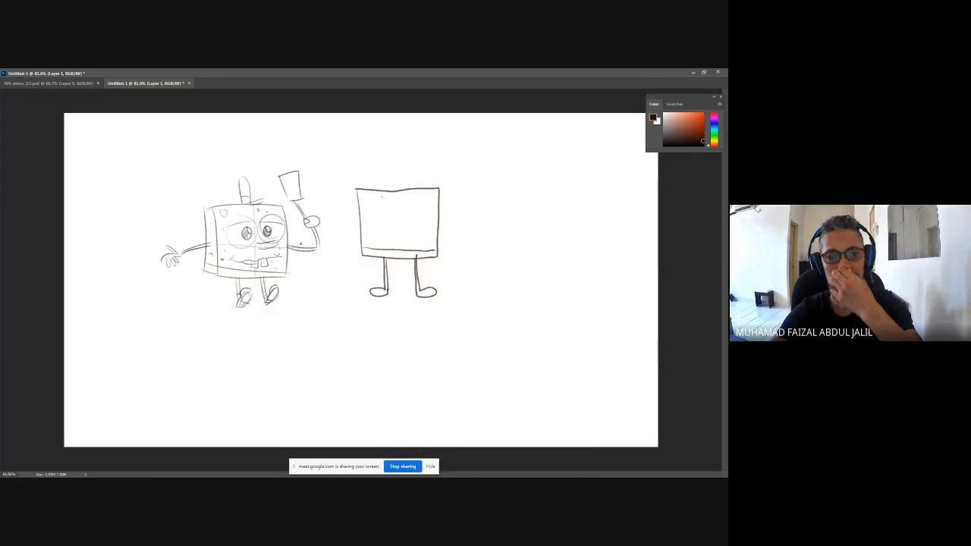
click(536, 258)
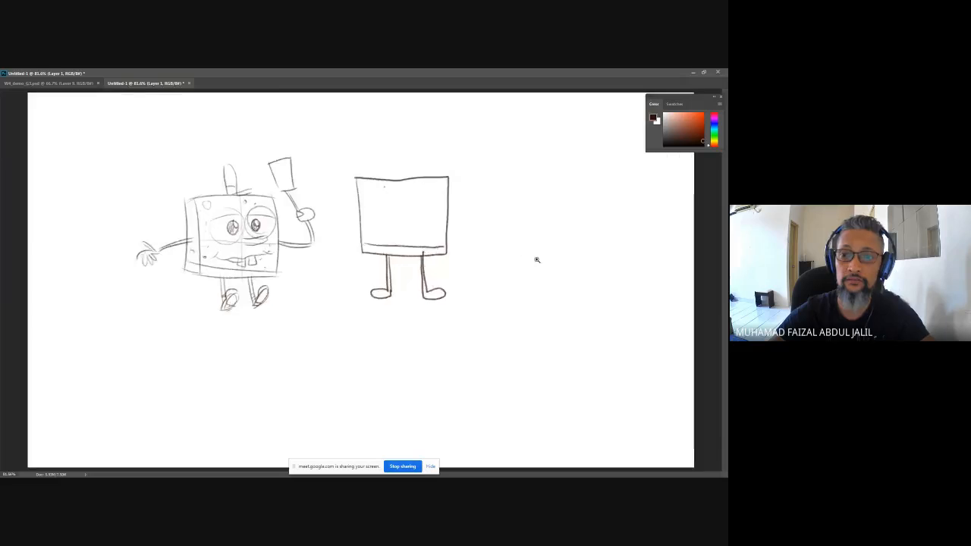
drag(119, 208, 6, 227)
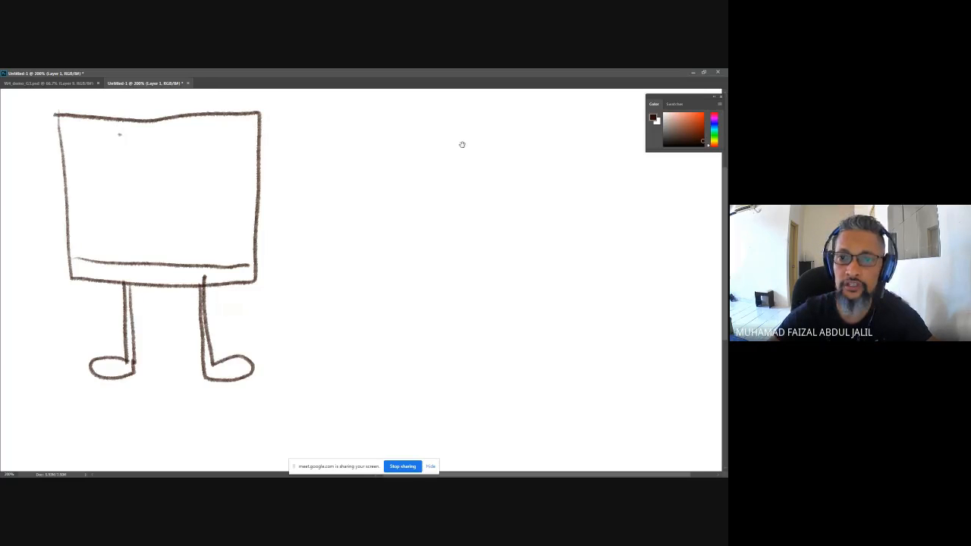
drag(461, 145, 390, 169)
drag(423, 132, 370, 388)
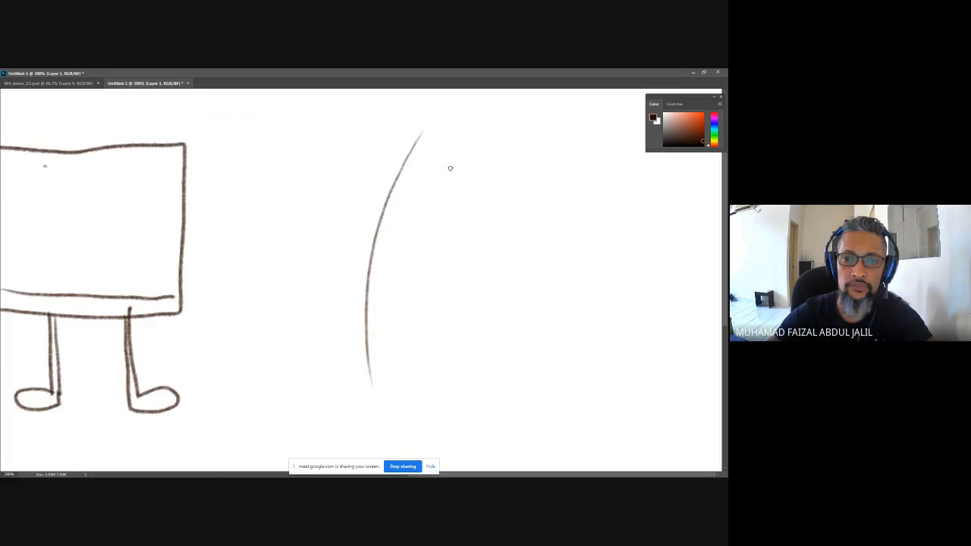
drag(435, 131, 408, 377)
mouse_move(434, 120)
mouse_down()
mouse_move(485, 258)
mouse_move(549, 377)
mouse_up()
drag(370, 342, 540, 334)
mouse_move(365, 296)
mouse_down()
mouse_move(380, 415)
mouse_move(406, 444)
mouse_move(393, 431)
mouse_move(413, 387)
mouse_up()
mouse_move(387, 396)
mouse_down()
mouse_move(493, 383)
mouse_move(564, 389)
mouse_up()
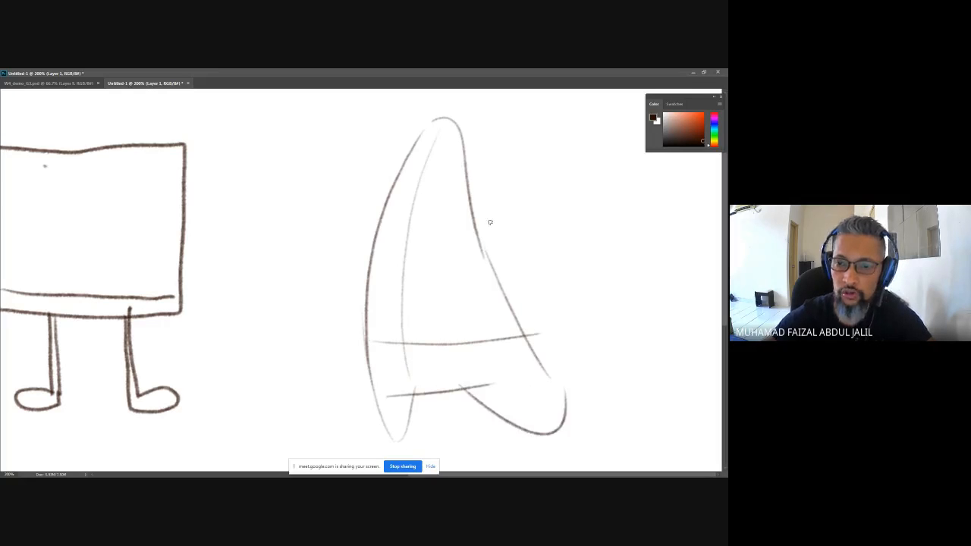
Draw the starfish character's arms, one stretched outward with a hand and the other bent toward its mouth
drag(479, 239, 581, 265)
mouse_move(503, 303)
mouse_down()
mouse_move(584, 284)
mouse_move(602, 256)
mouse_move(585, 287)
mouse_up()
mouse_move(375, 243)
mouse_down()
mouse_move(314, 289)
mouse_move(390, 323)
mouse_up()
drag(349, 279, 391, 302)
mouse_move(400, 305)
mouse_down()
mouse_move(415, 300)
mouse_move(386, 323)
mouse_up()
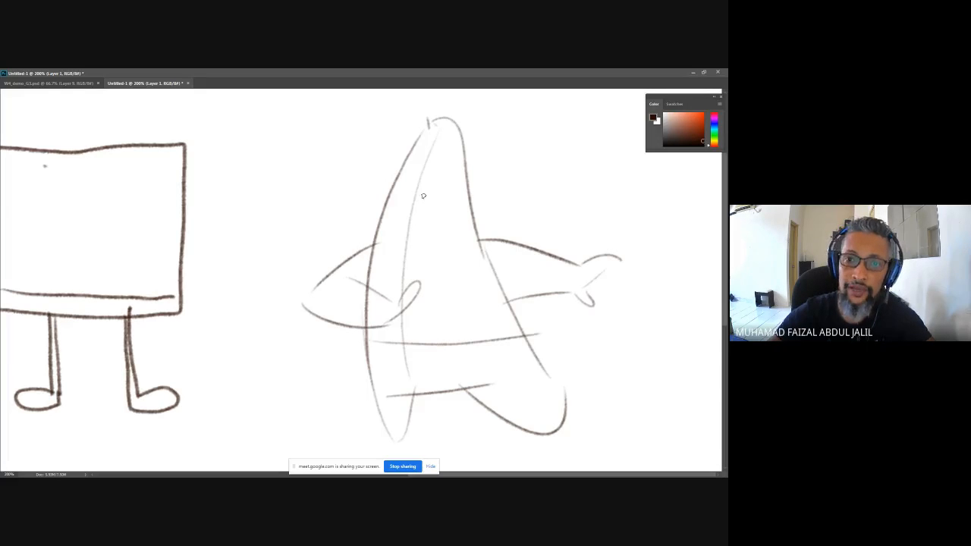
Draw two large overlapping eyes with narrow pupils and an open mouth on the starfish character
mouse_move(396, 159)
mouse_down()
mouse_move(417, 187)
mouse_move(405, 219)
mouse_move(421, 158)
mouse_up()
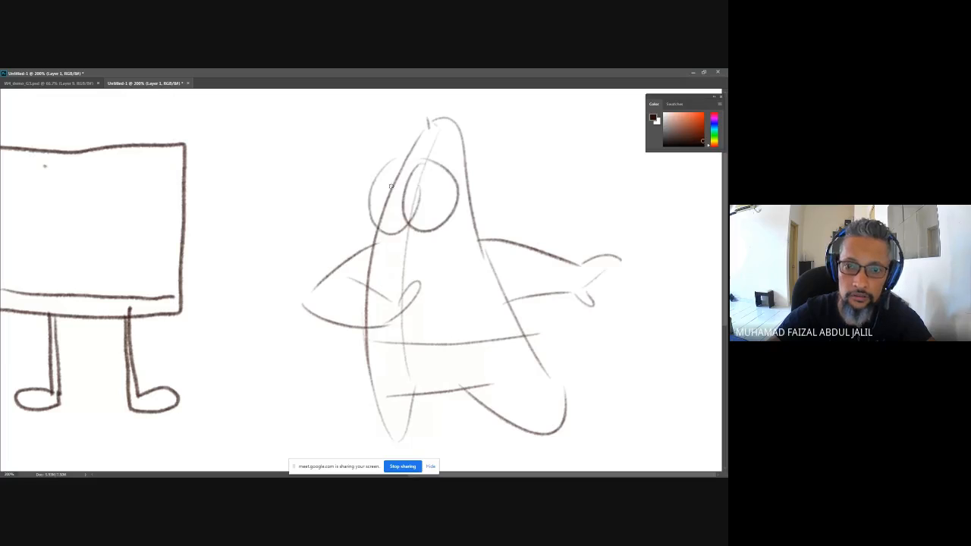
drag(389, 187, 385, 203)
mouse_move(422, 186)
mouse_down()
mouse_move(417, 282)
mouse_move(427, 283)
mouse_up()
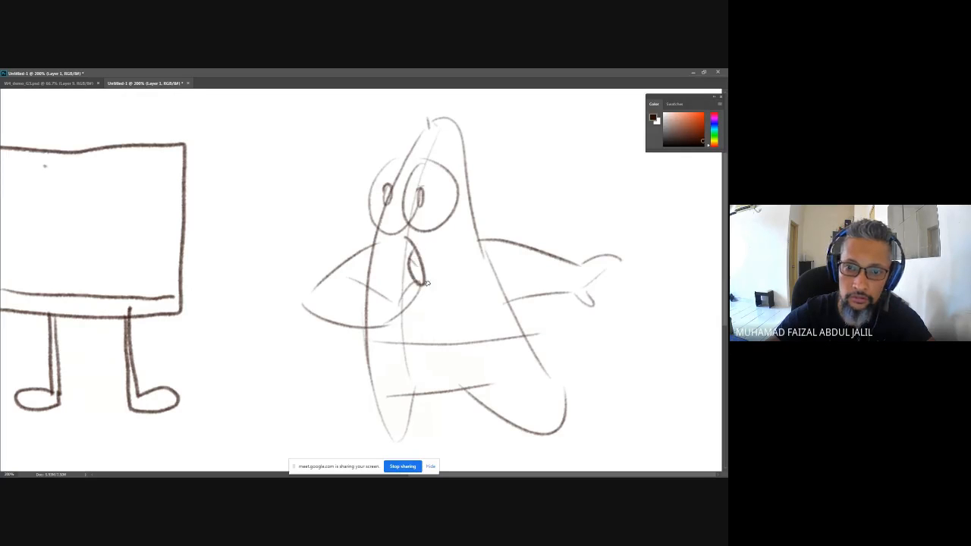
Add leg hems and a curved waistband to the starfish character's shorts
drag(381, 408, 426, 406)
drag(489, 411, 559, 382)
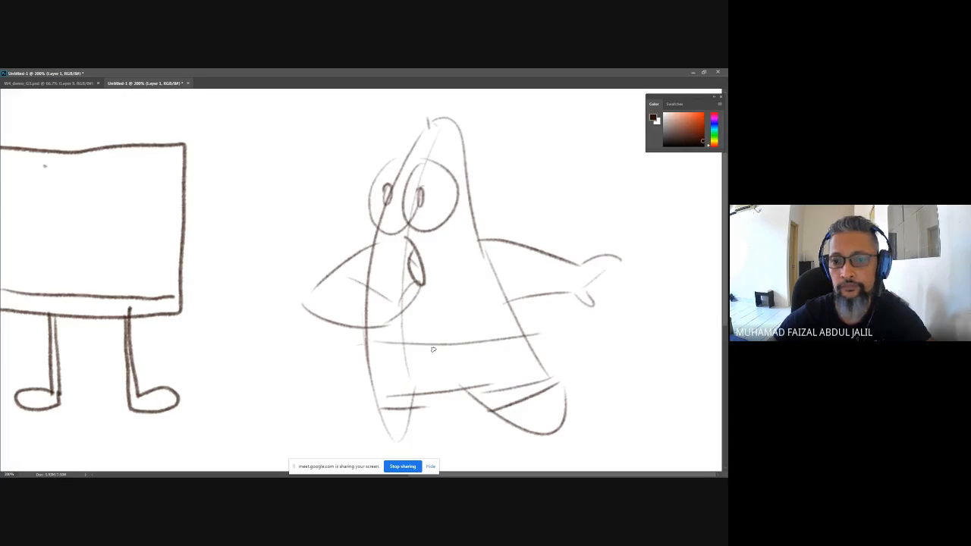
drag(364, 348, 534, 338)
Draw eyebrows above the starfish character's eyes and add curved guidelines down and across its body
drag(433, 150, 450, 161)
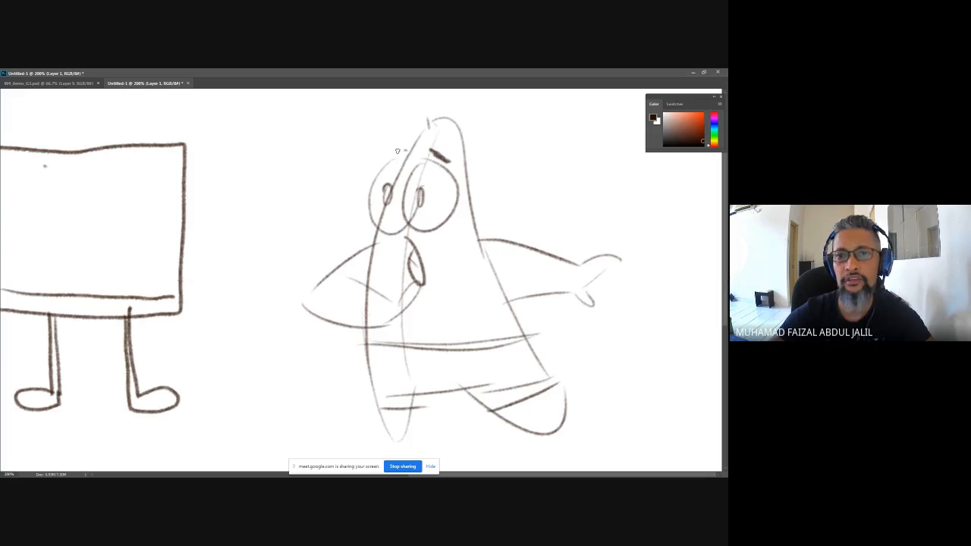
mouse_move(383, 157)
mouse_down()
mouse_move(405, 151)
mouse_move(441, 410)
mouse_up()
drag(401, 343, 527, 325)
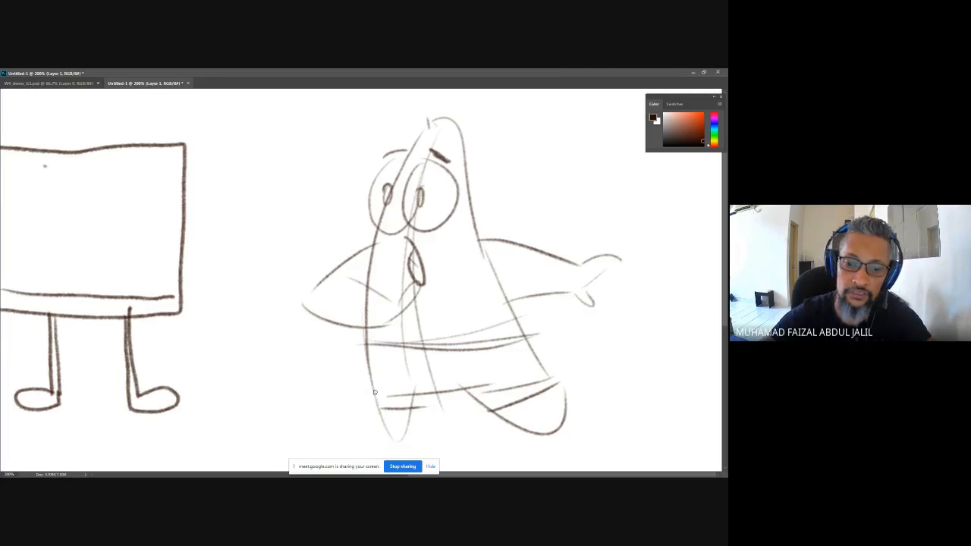
Redraw the ends of the starfish character's legs with darker strokes and short, flat feet
mouse_move(375, 392)
mouse_down()
mouse_move(396, 442)
mouse_move(417, 409)
mouse_up()
mouse_move(489, 410)
mouse_down()
mouse_move(559, 385)
mouse_move(580, 443)
mouse_move(561, 446)
mouse_up()
drag(543, 338, 541, 323)
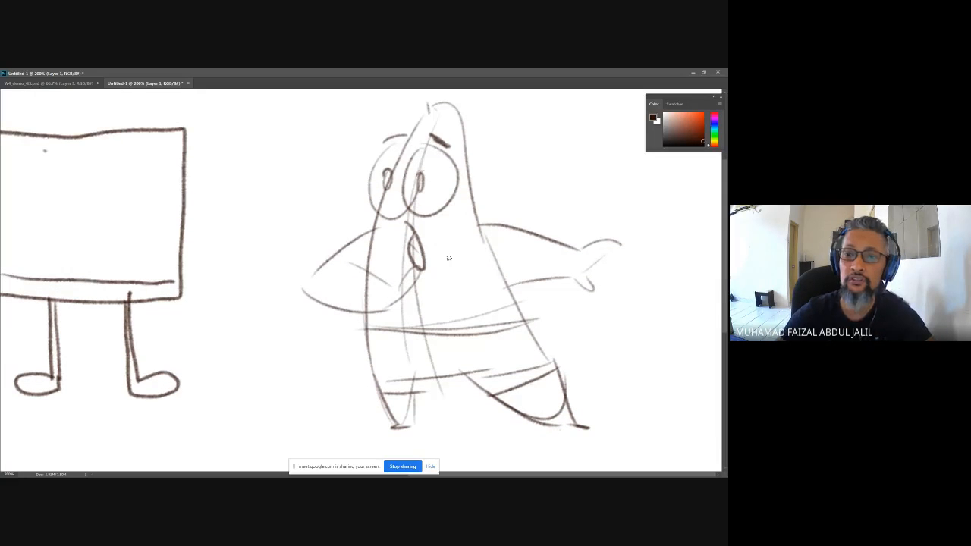
Examine all three character sketches together on the full canvas
key(ctrl+minus)
key(ctrl+minus)
key(ctrl+minus)
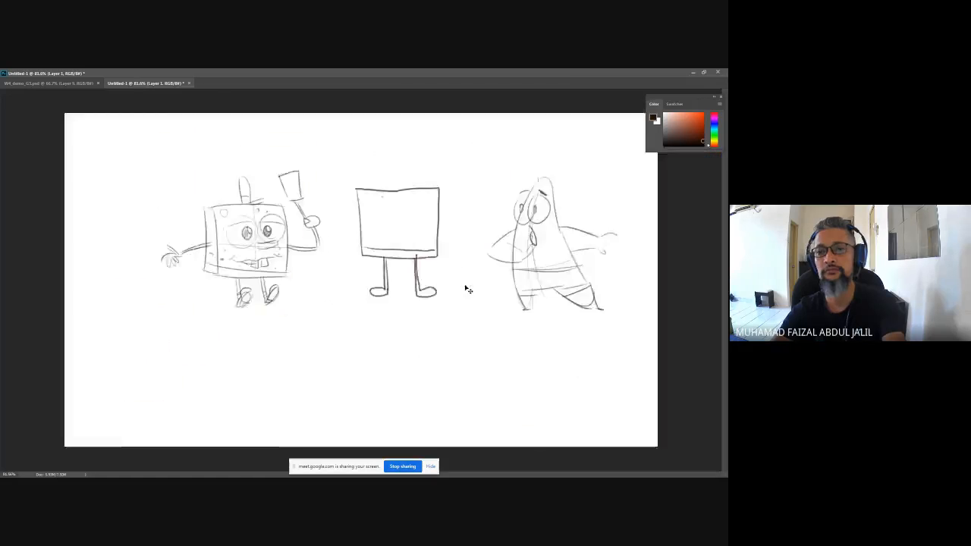
key(ctrl+minus)
drag(507, 233, 464, 266)
key(Tab)
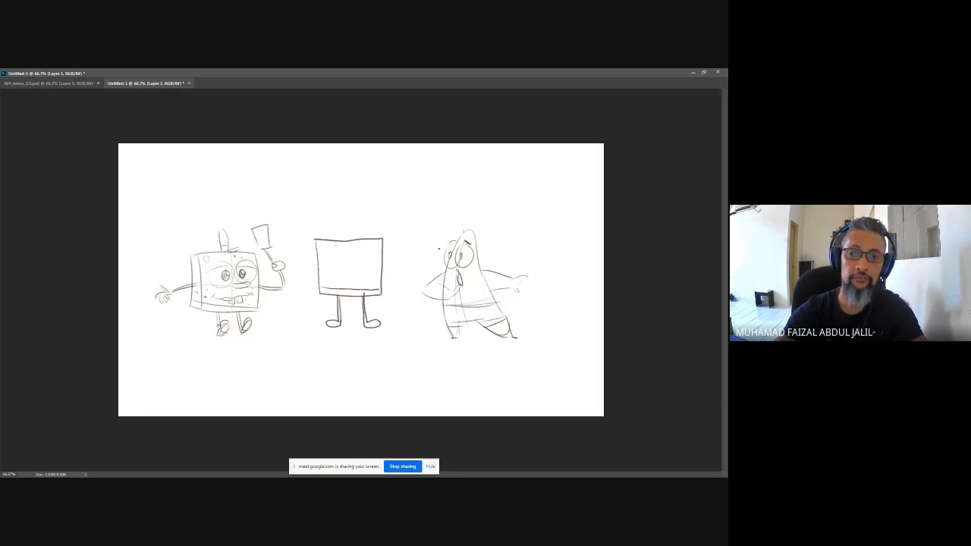
key(Tab)
key(Tab)
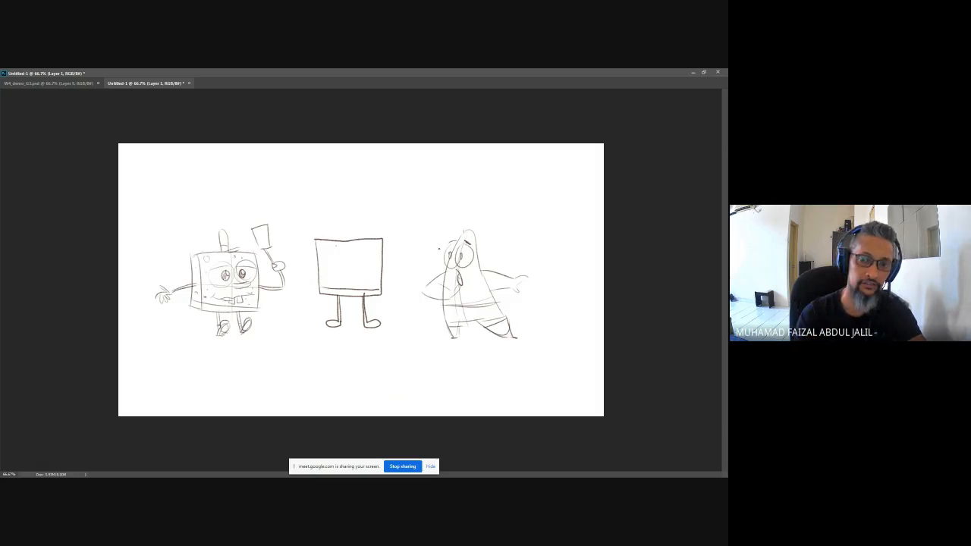
key(Tab)
key(Tab)
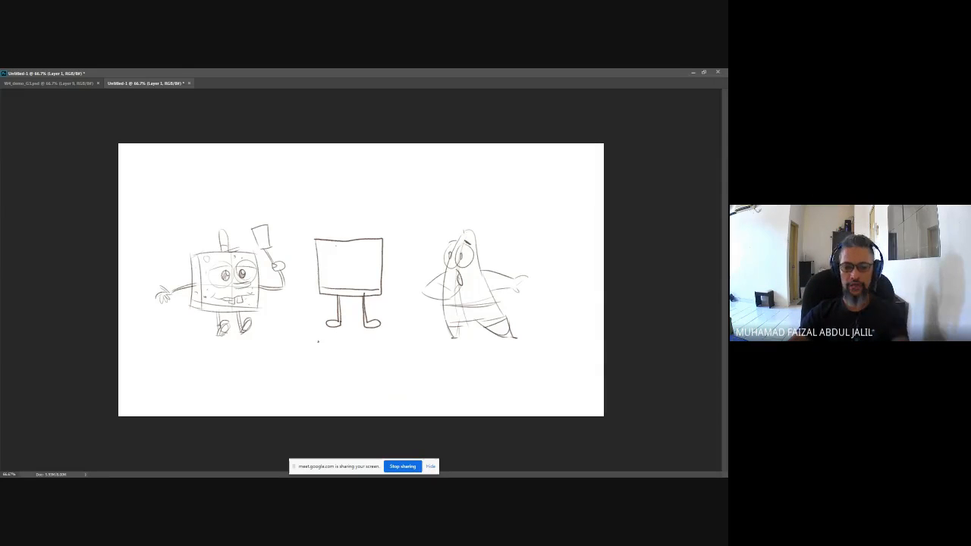
key(f)
key(f)
key(f)
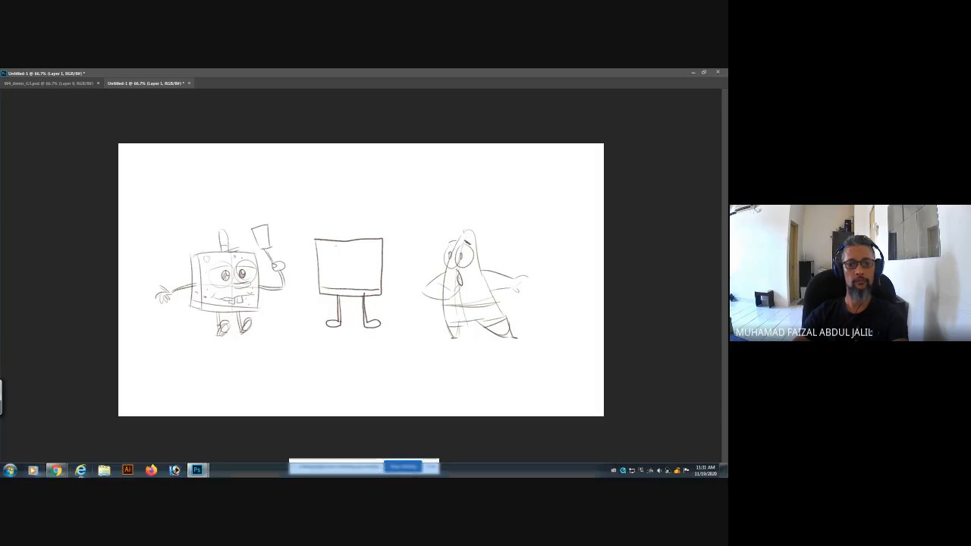
Switch to the Google Meet call and briefly enlarge one participant before returning to the grid of participants
mouse_move(61, 470)
click(68, 443)
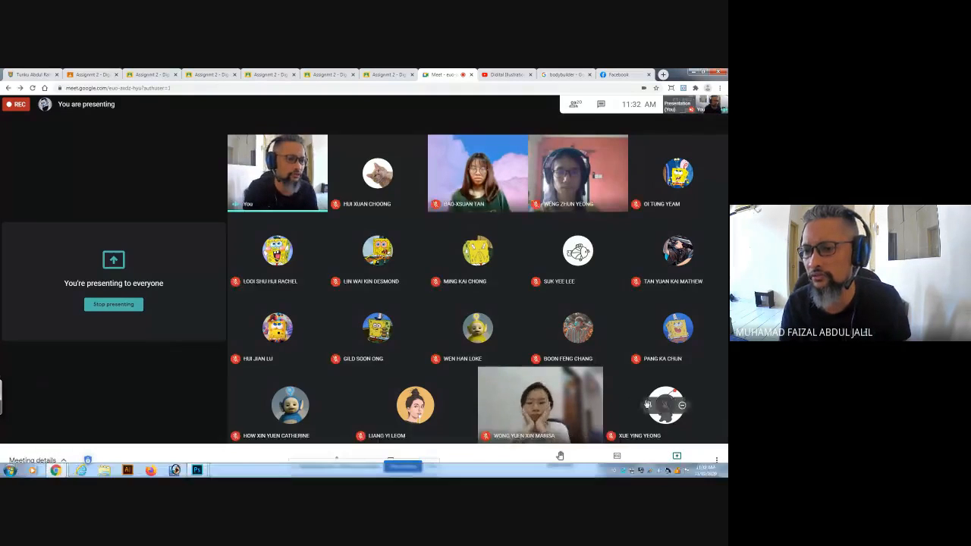
click(650, 404)
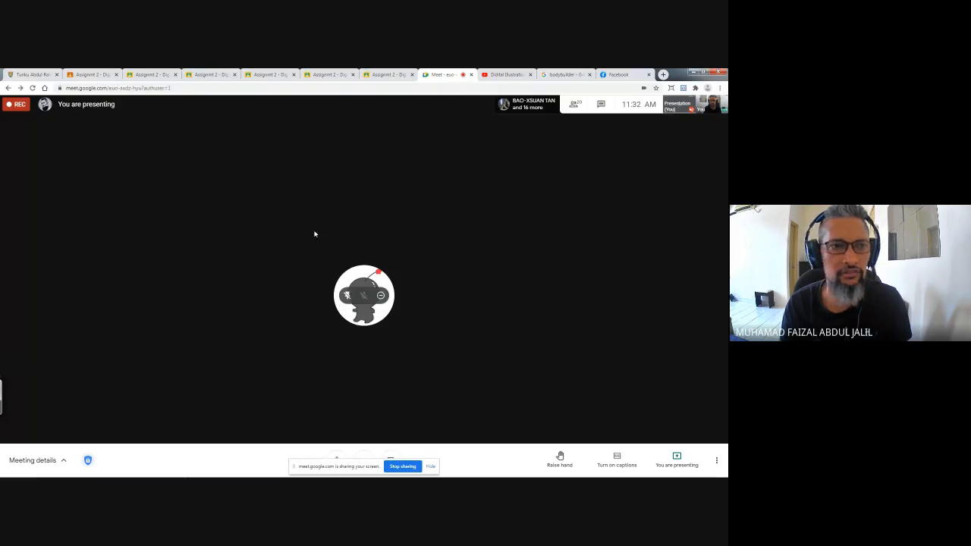
click(346, 295)
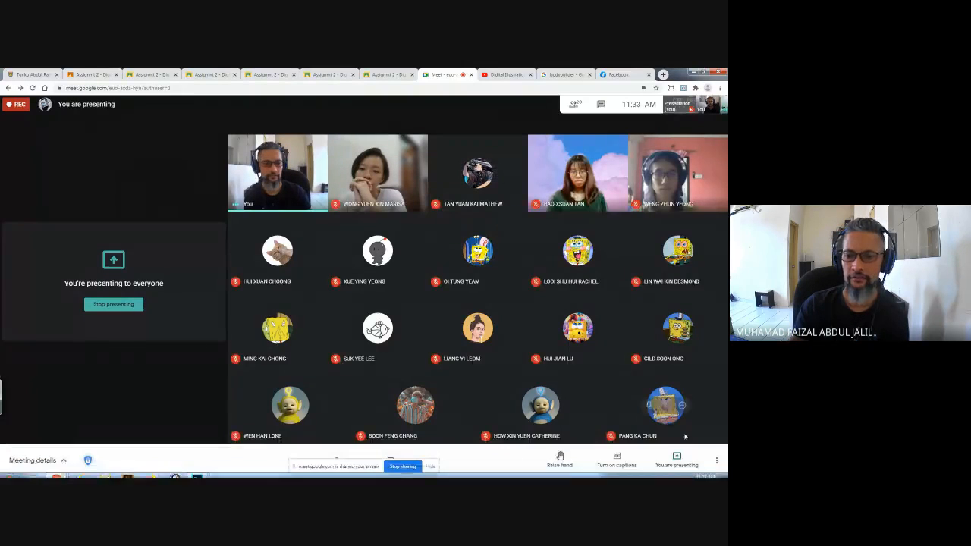
click(714, 459)
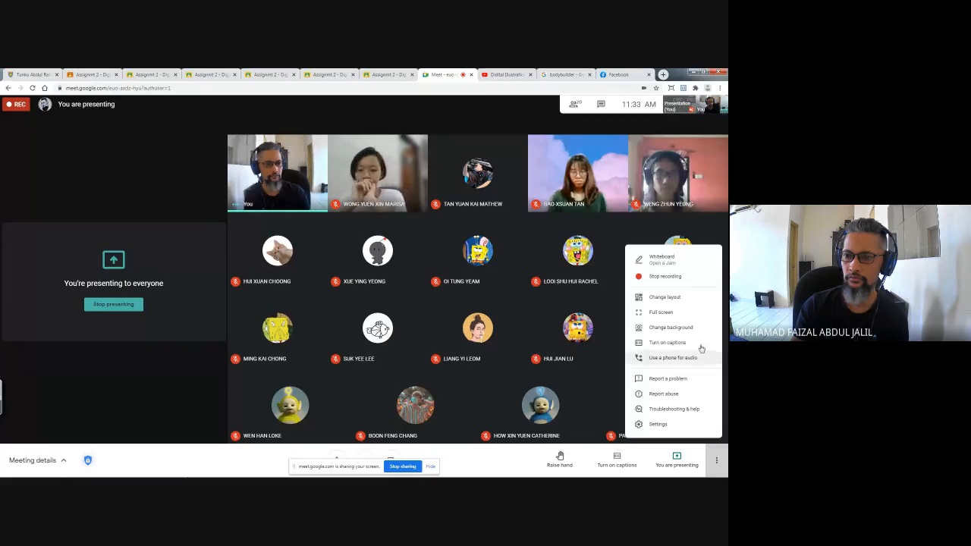
click(674, 260)
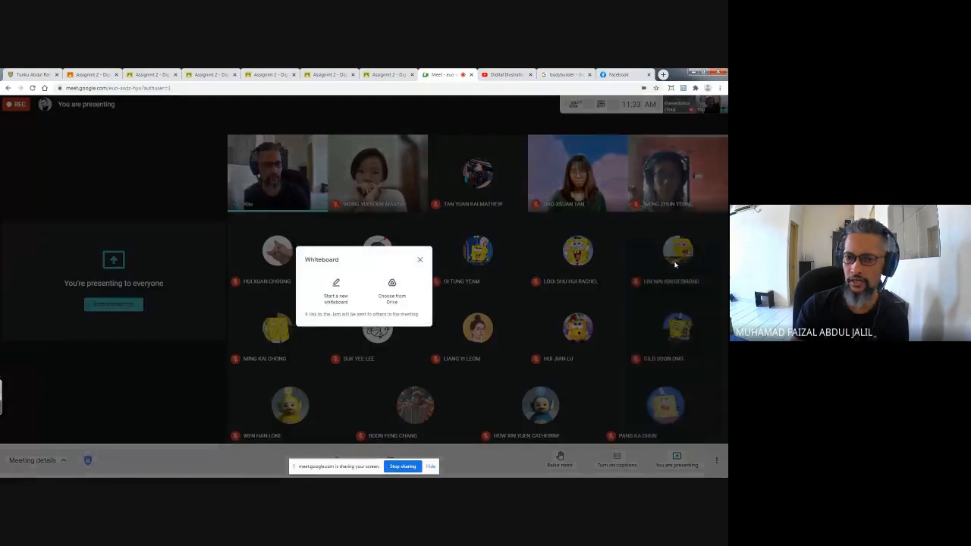
click(343, 300)
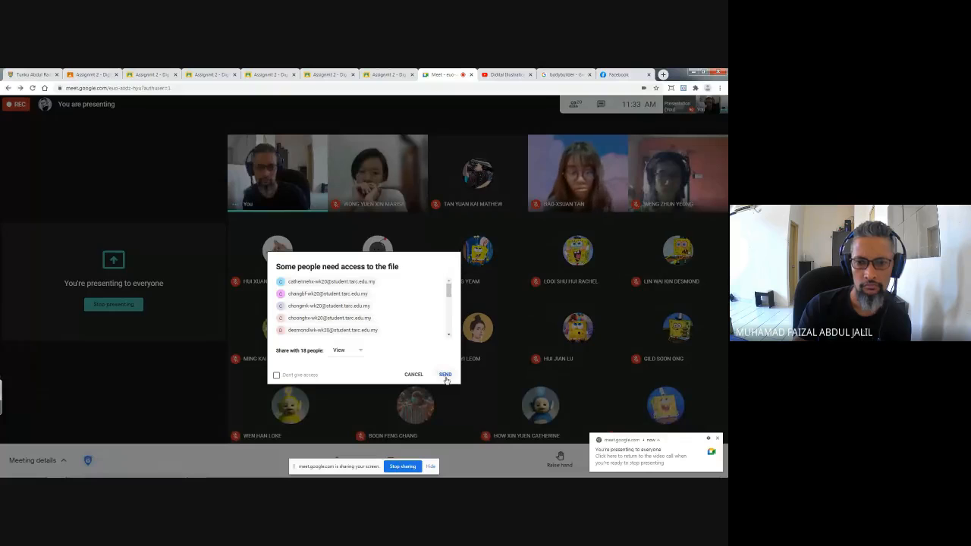
click(409, 375)
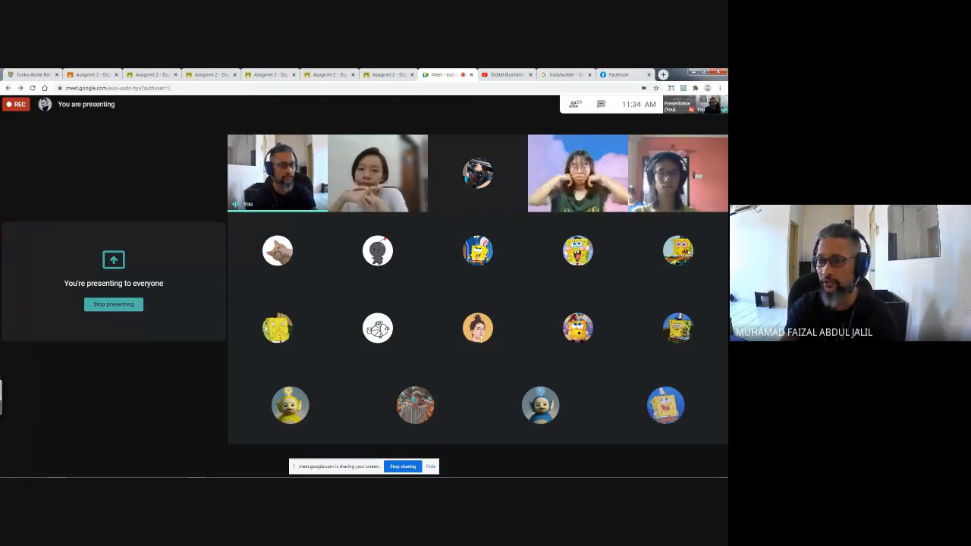
Enlarge the video of the participant wearing headphones and return to the participant grid
click(659, 179)
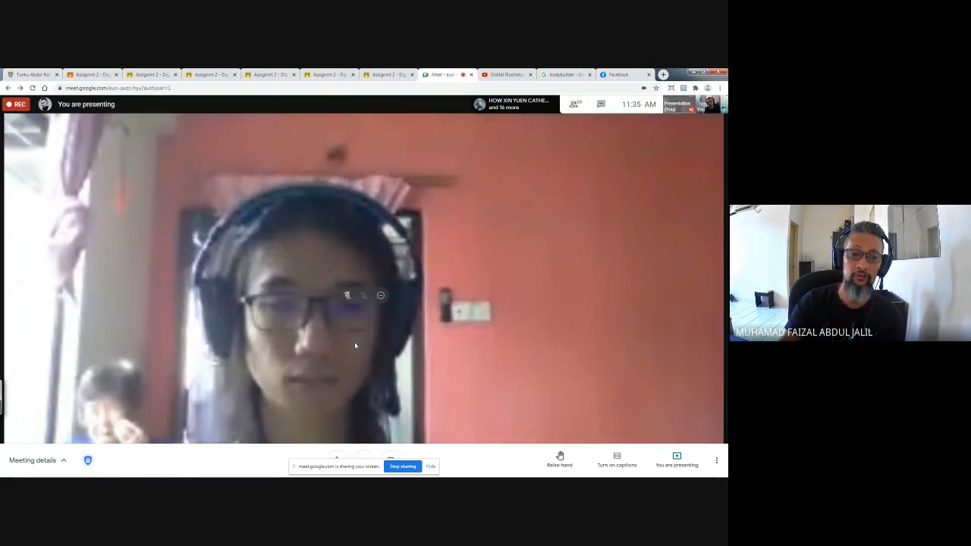
click(346, 295)
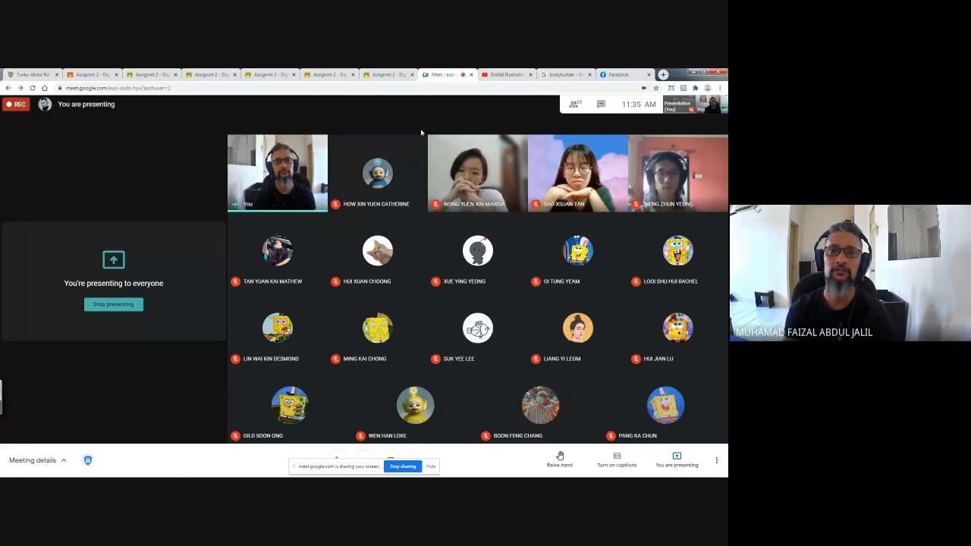
Look through the open Assignmt 2 - Digital Caricatures submissions and the student work overview, ending at the muscular figure in blue shorts
click(388, 72)
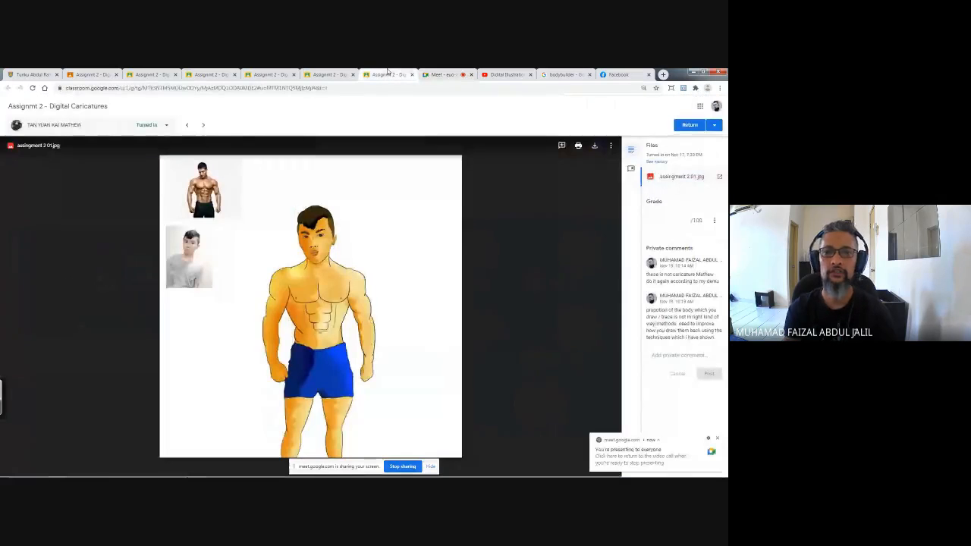
click(328, 75)
click(270, 74)
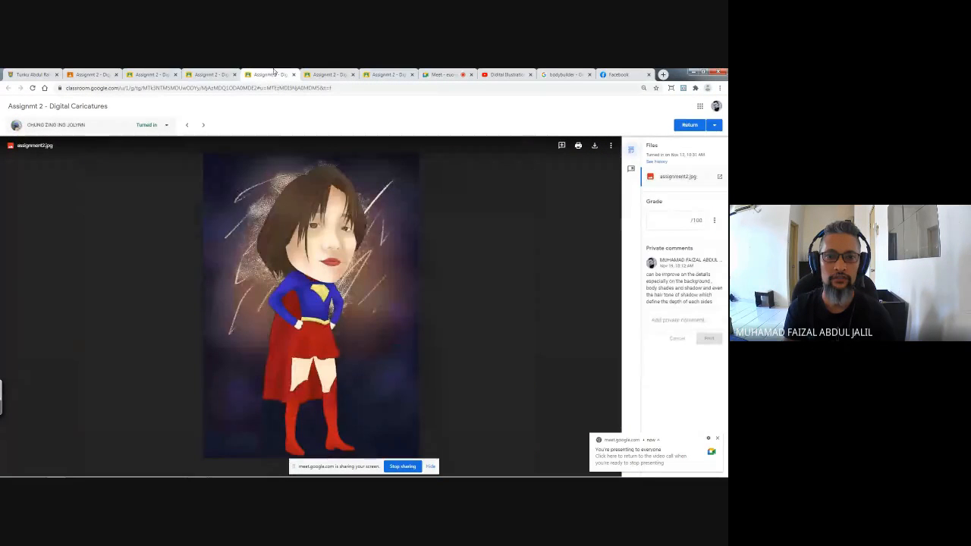
click(210, 75)
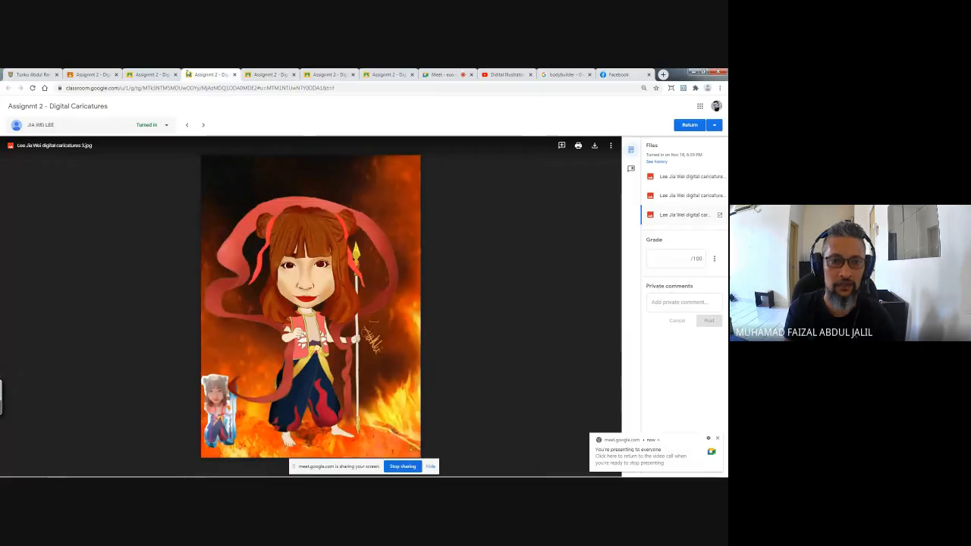
click(150, 74)
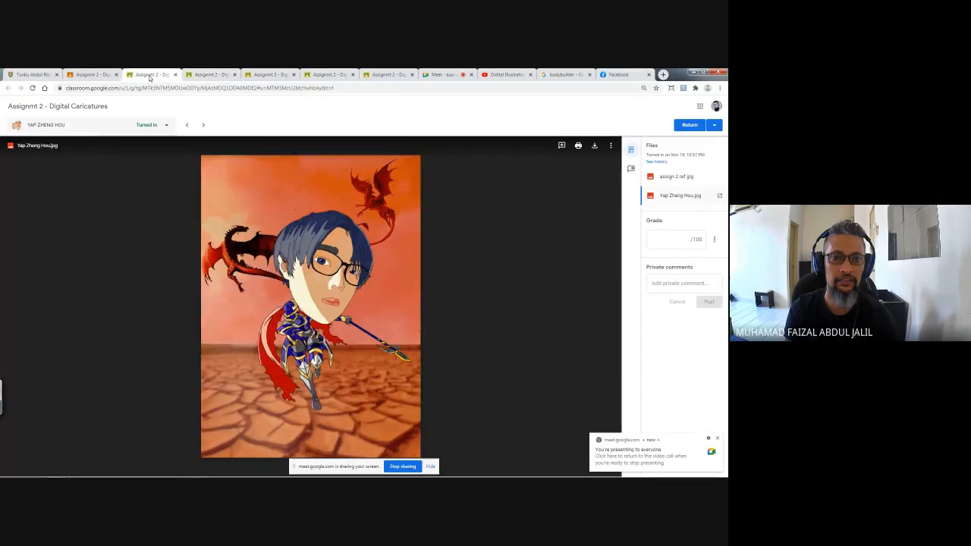
click(95, 75)
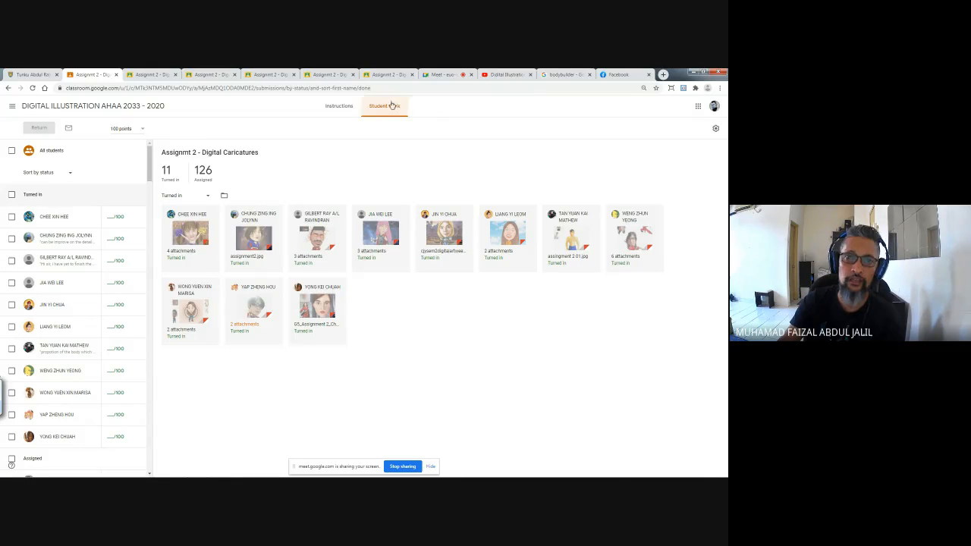
click(388, 75)
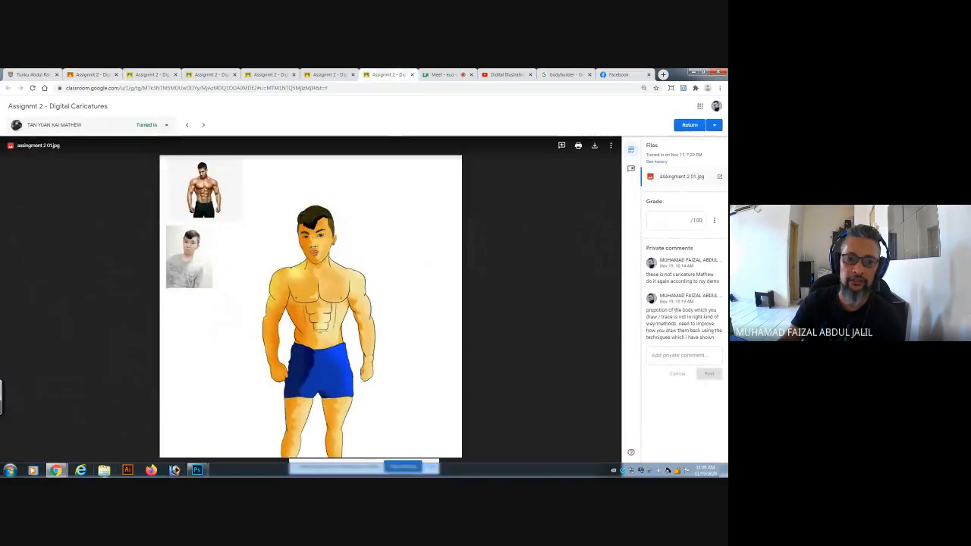
Switch to the Untitled-1 sketch document in Photoshop and restore its tools, color and layers panels around the canvas
mouse_move(196, 471)
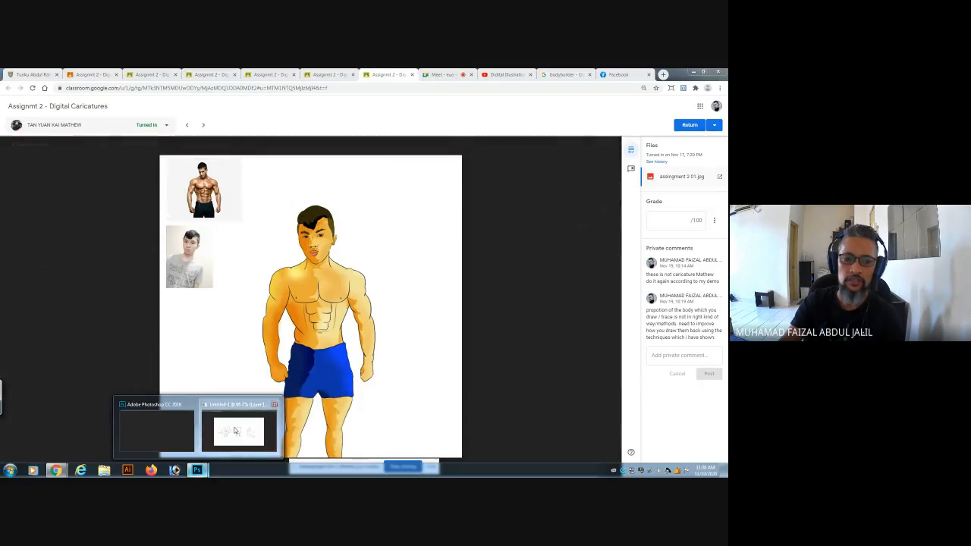
click(238, 431)
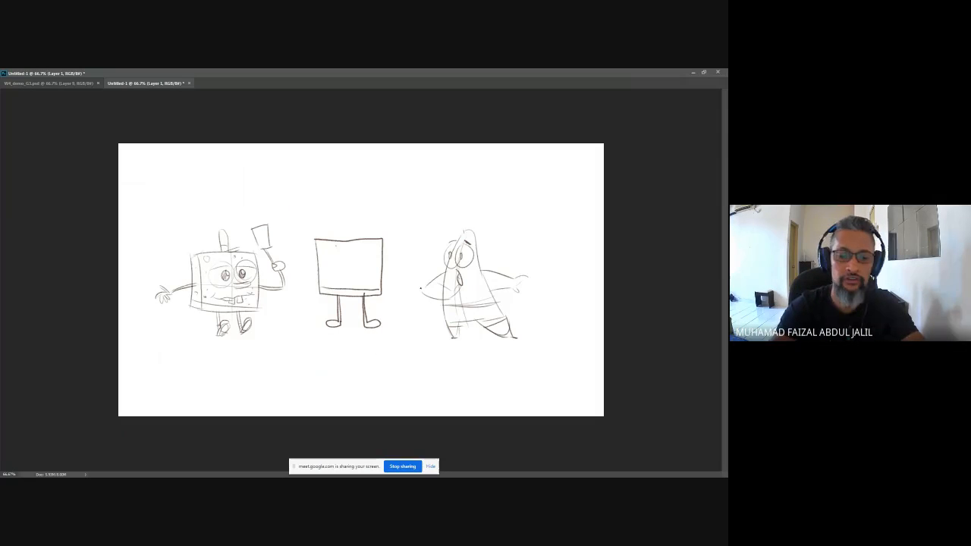
key(Tab)
key(Tab)
key(Tab)
key(Tab)
key(Tab)
key(Tab)
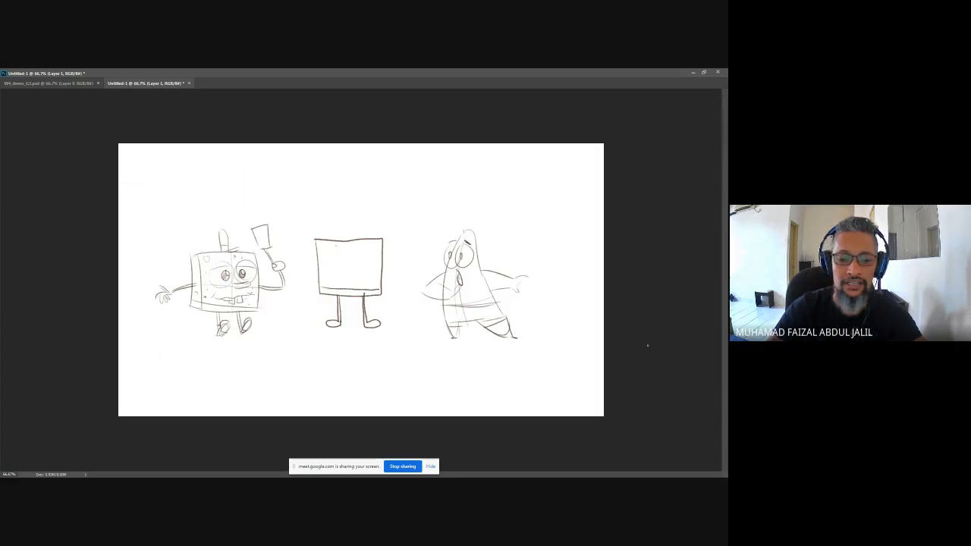
key(f)
key(f)
key(f)
key(f)
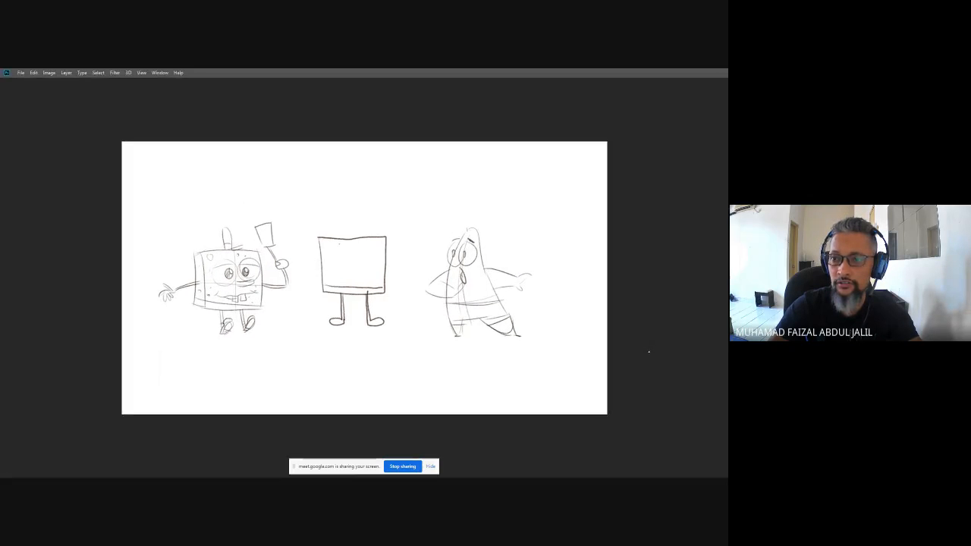
key(f)
key(f)
key(Tab)
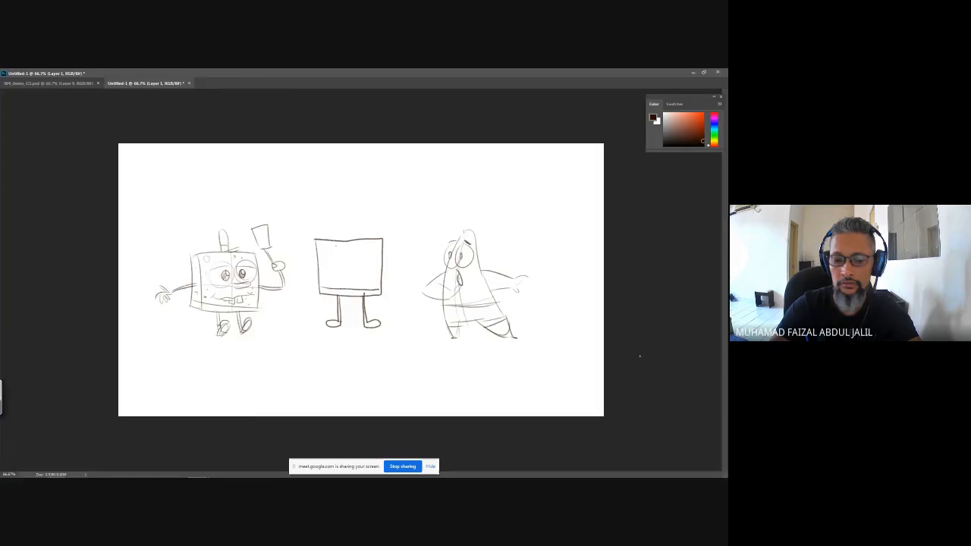
key(Tab)
key(Tab)
key(Tab)
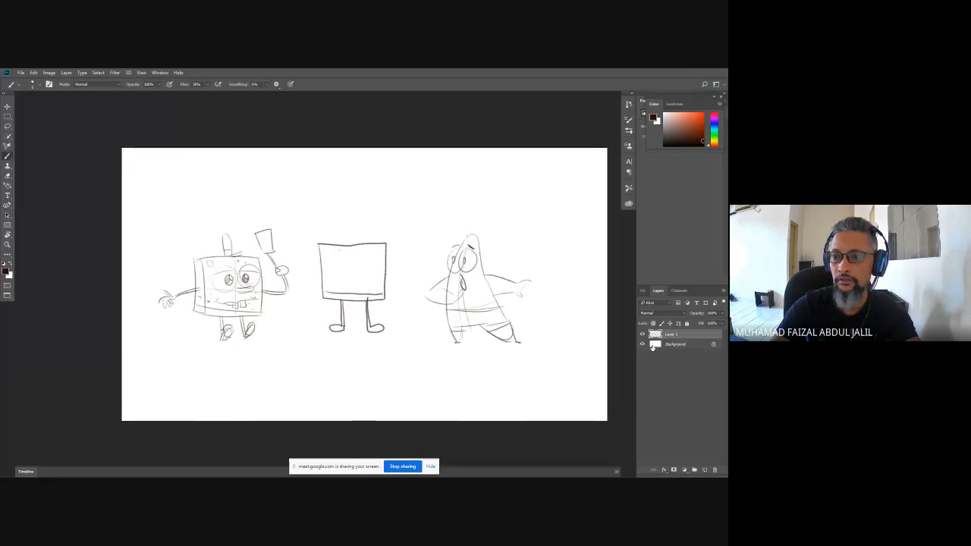
Hide Layer 1 with the three character sketches and add a new empty layer above it
click(642, 335)
click(703, 470)
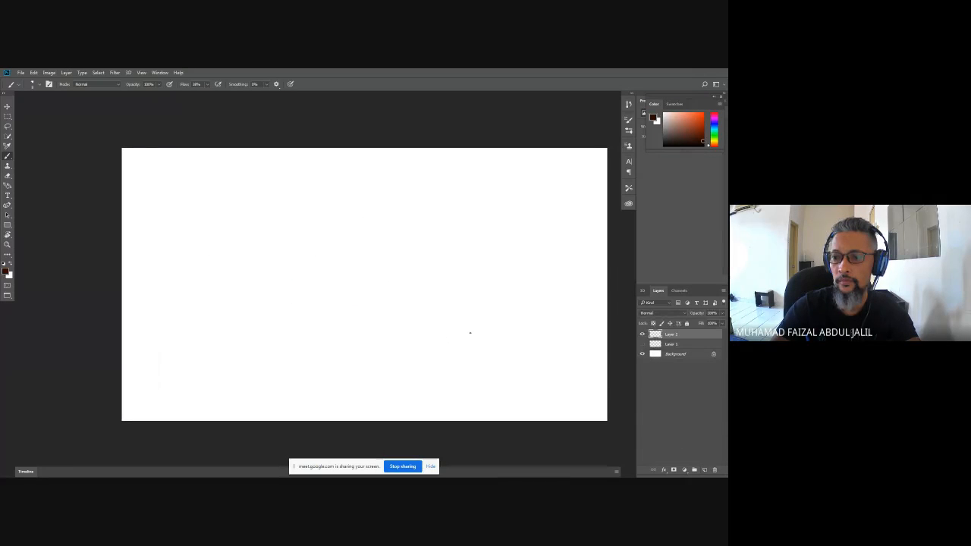
Draw a large circle with two slanted, curved sides running down from it to a nearly flat base line
key(ctrl+plus)
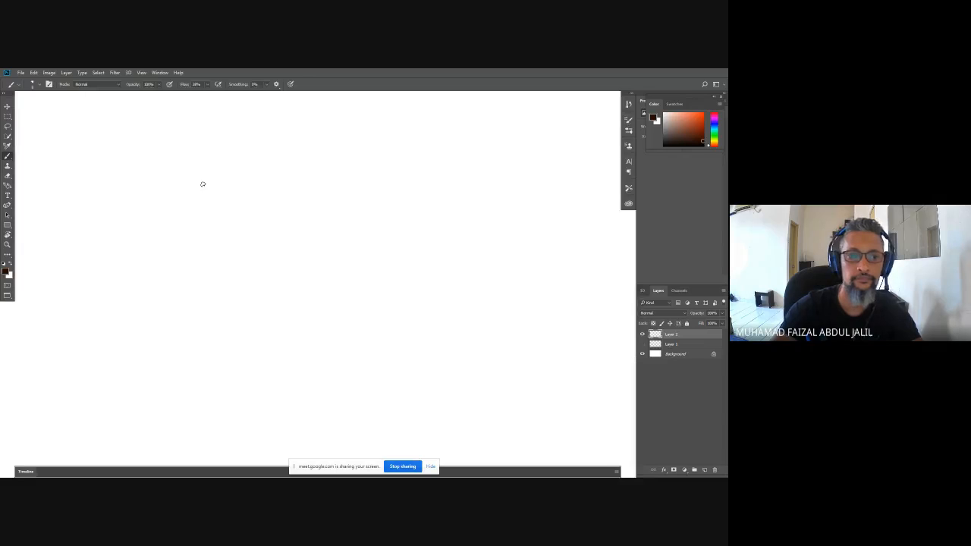
mouse_move(263, 129)
mouse_down()
mouse_move(330, 221)
mouse_move(240, 369)
mouse_up()
drag(341, 206, 395, 353)
drag(396, 359, 236, 375)
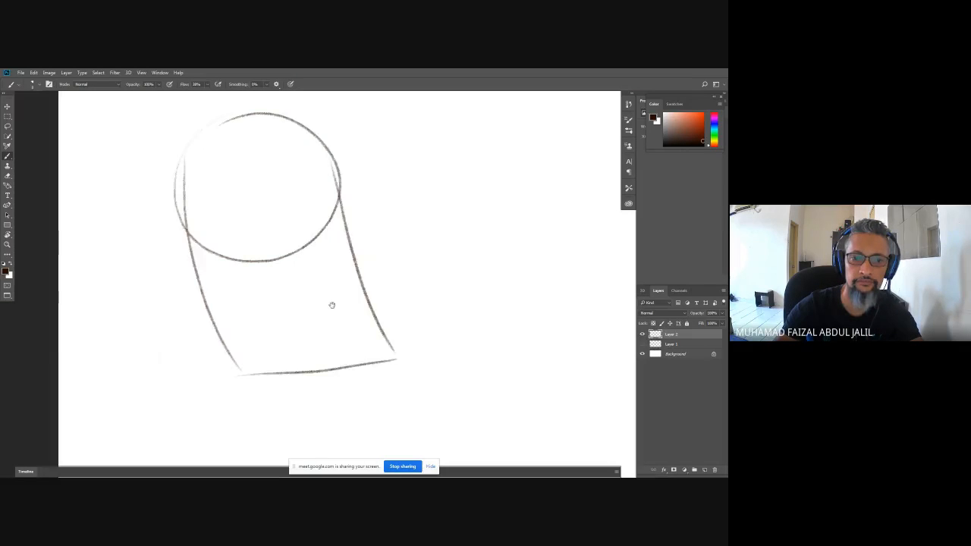
Draw a rounded head outline tapering to a narrow chin beside the first shape, with curved horizontal and vertical face guidelines
drag(401, 248, 215, 290)
drag(404, 163, 295, 336)
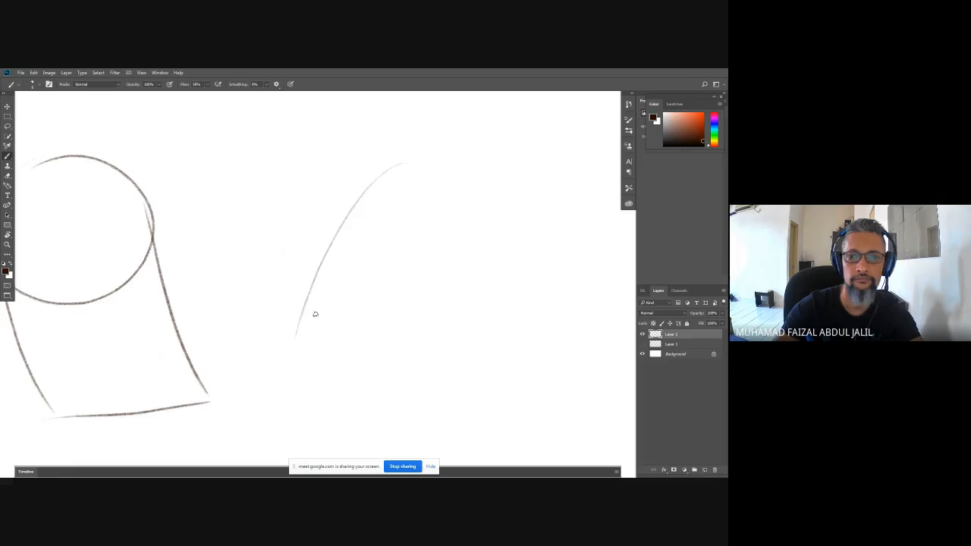
key(ctrl+z)
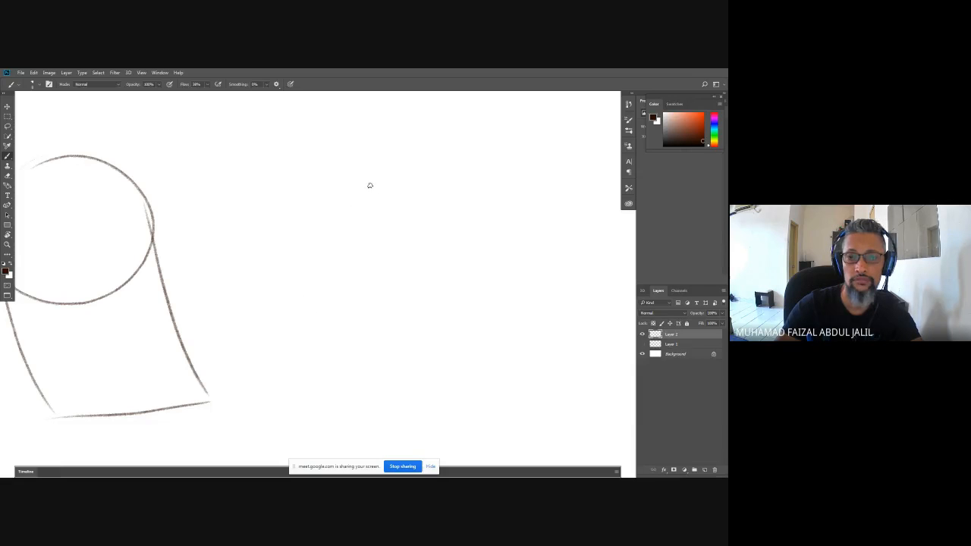
mouse_move(468, 152)
mouse_down()
mouse_move(301, 177)
mouse_move(351, 385)
mouse_up()
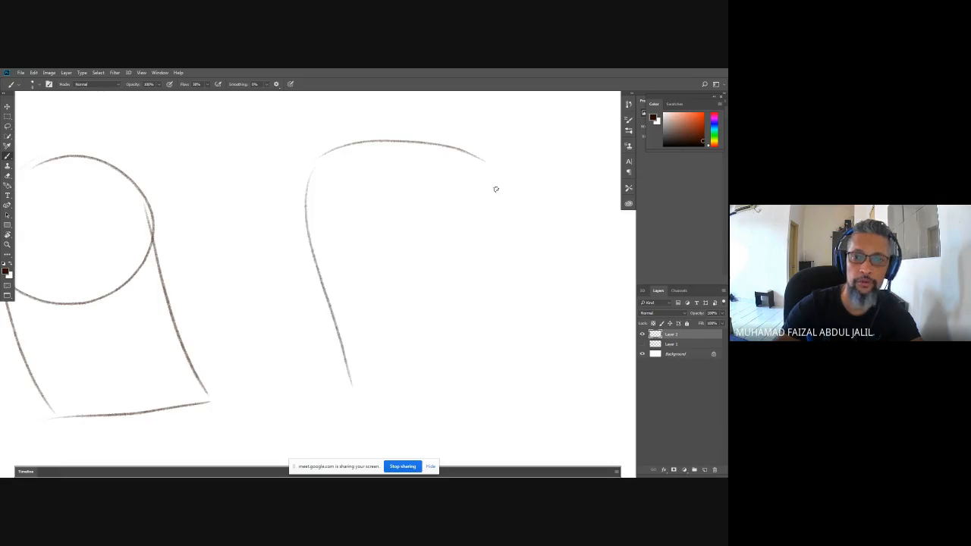
mouse_move(496, 188)
mouse_down()
mouse_move(343, 403)
mouse_move(383, 414)
mouse_up()
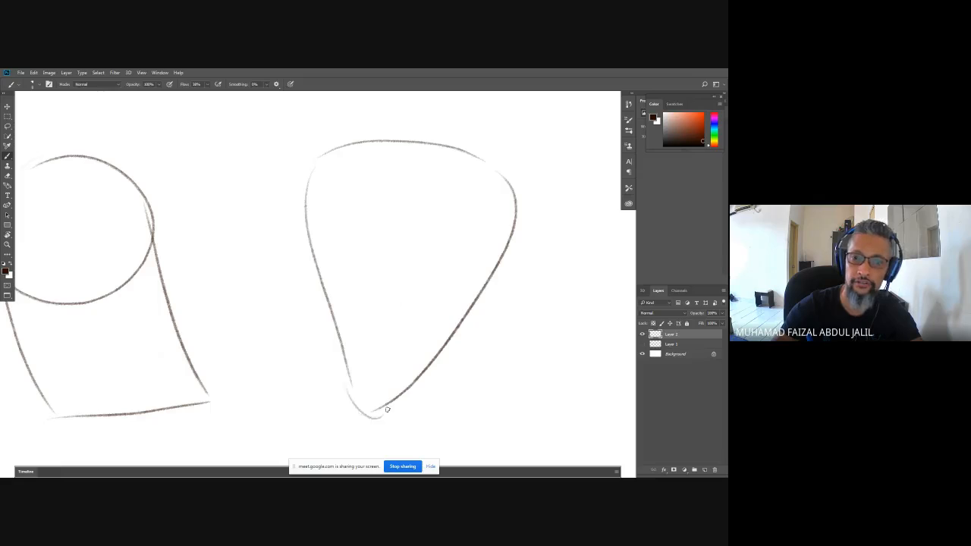
mouse_move(395, 302)
mouse_down()
mouse_move(357, 378)
mouse_move(360, 262)
mouse_move(343, 285)
mouse_move(362, 222)
mouse_move(466, 292)
mouse_up()
drag(361, 167, 358, 410)
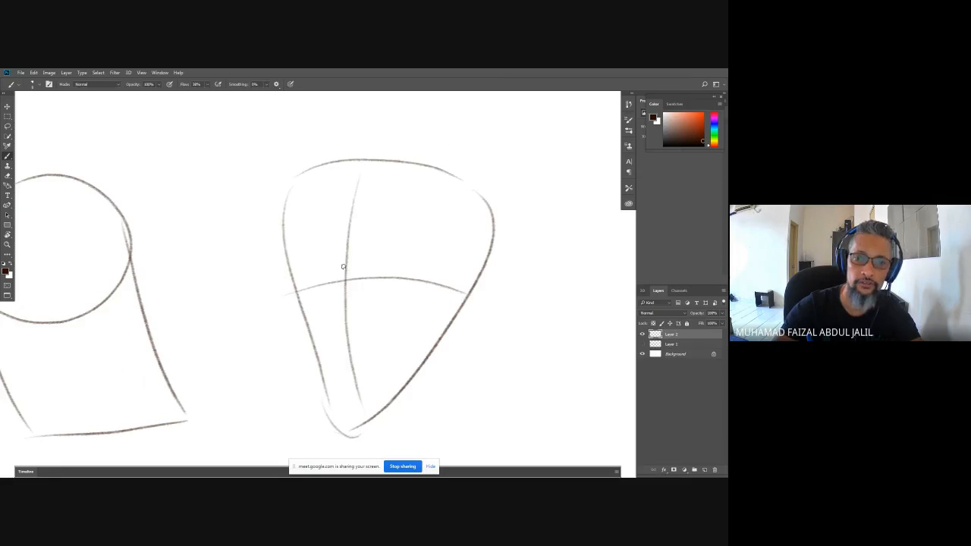
Draw an oversized round nose with a nostril, and an open smiling mouth with a lower lip line beneath it
mouse_move(345, 274)
mouse_down()
mouse_move(270, 339)
mouse_move(351, 311)
mouse_move(348, 327)
mouse_up()
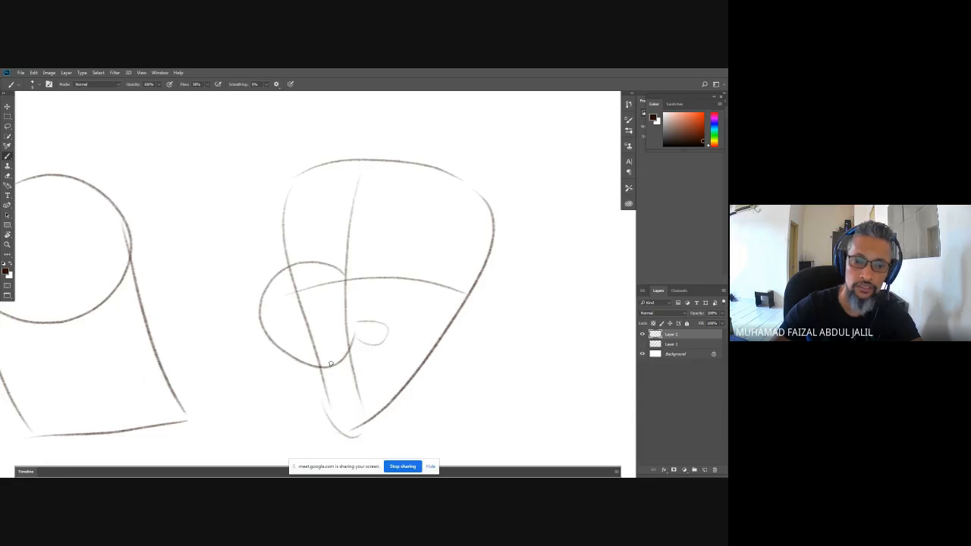
drag(331, 364, 377, 351)
drag(342, 379, 380, 359)
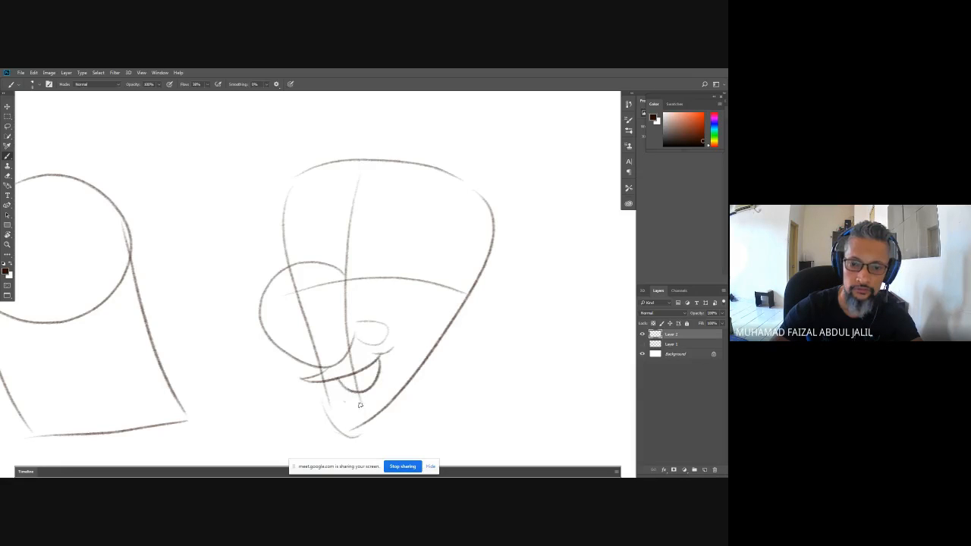
drag(360, 405, 377, 383)
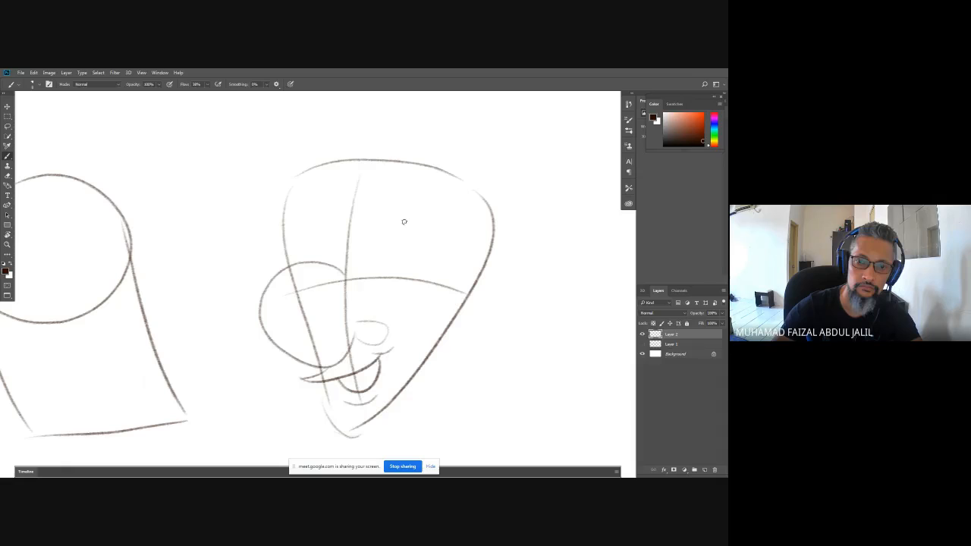
Draw one large and one small round eye with pupils, and a big ear with an inner curve on the tapered head
mouse_move(404, 221)
mouse_down()
mouse_move(371, 260)
mouse_move(384, 277)
mouse_up()
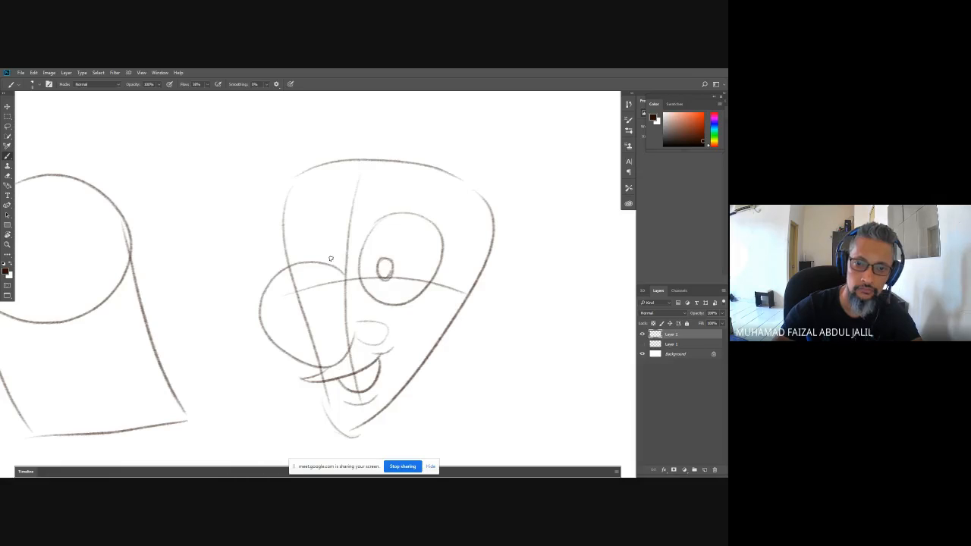
mouse_move(328, 267)
mouse_down()
mouse_move(304, 275)
mouse_move(307, 252)
mouse_up()
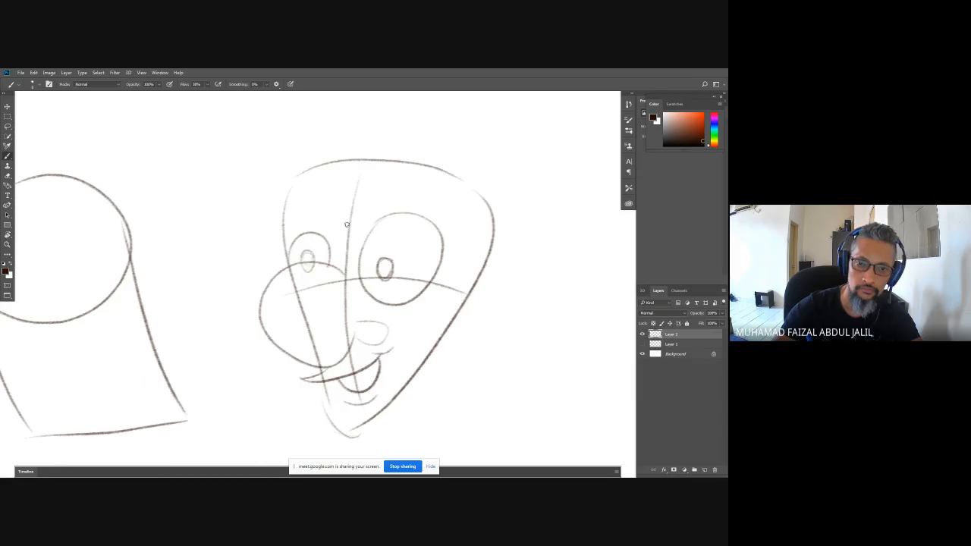
mouse_move(452, 316)
mouse_down()
mouse_move(507, 319)
mouse_move(429, 341)
mouse_up()
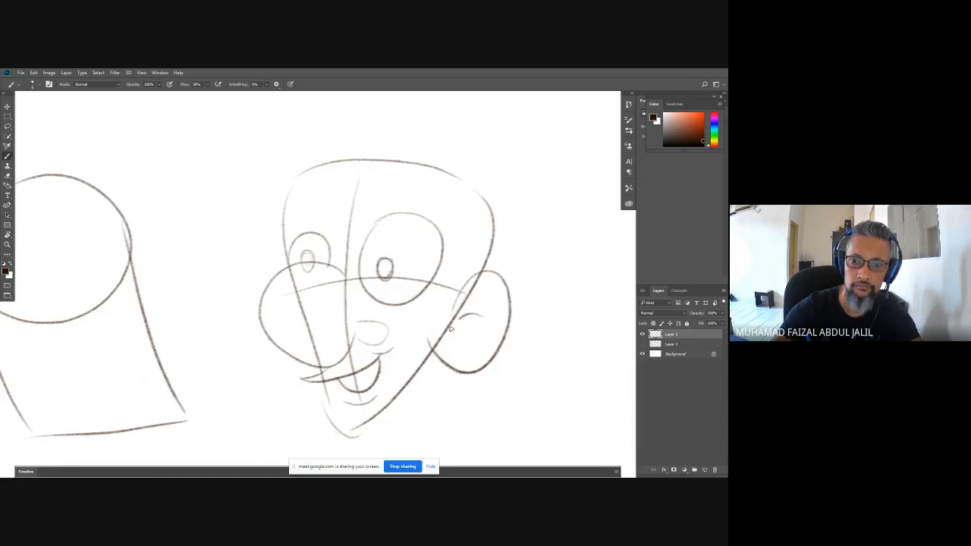
drag(482, 312, 450, 348)
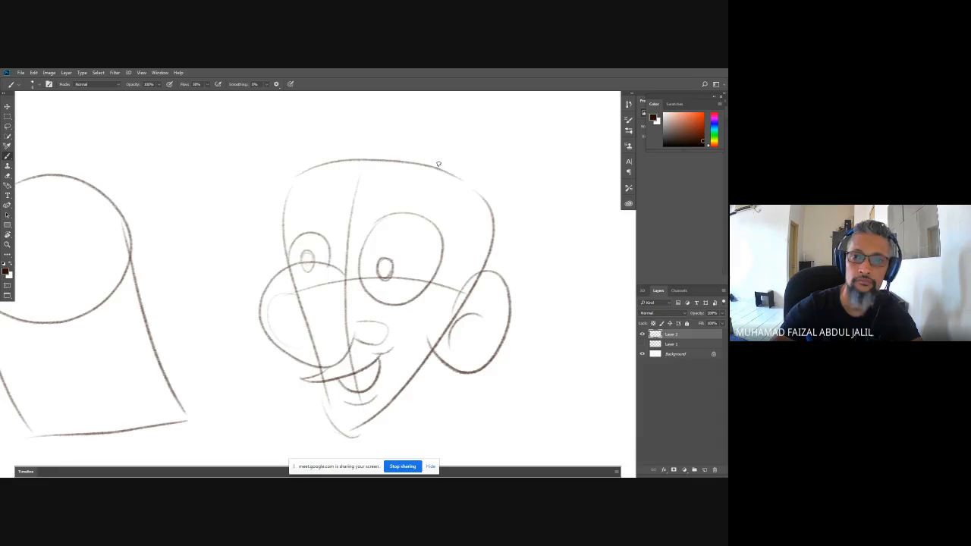
Draw the sideburn in front of the ear and an outer hair contour sweeping over the skull to flicked tufts above the forehead
drag(473, 230, 455, 320)
drag(469, 281, 462, 315)
mouse_move(502, 259)
mouse_down()
mouse_move(499, 176)
mouse_move(276, 105)
mouse_move(314, 145)
mouse_up()
drag(275, 139, 318, 148)
drag(256, 127, 290, 161)
drag(292, 156, 232, 218)
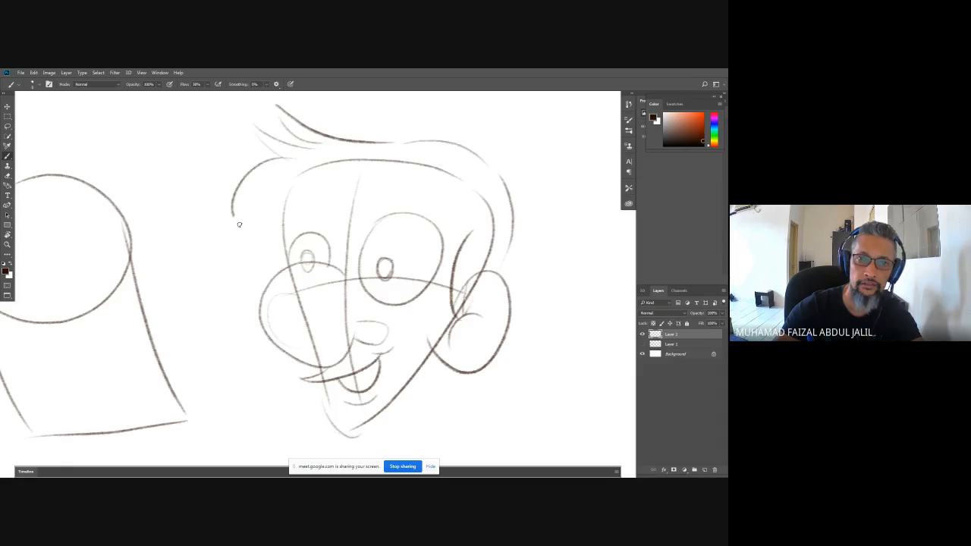
Draw curved fringe locks falling over the forehead, with a hairline running down to the sideburn
mouse_move(286, 176)
mouse_down()
mouse_move(267, 211)
mouse_move(294, 244)
mouse_up()
drag(320, 175, 370, 241)
mouse_move(358, 184)
mouse_down()
mouse_move(367, 236)
mouse_move(392, 232)
mouse_up()
mouse_move(385, 176)
mouse_down()
mouse_move(381, 214)
mouse_move(443, 289)
mouse_up()
Draw a long thin neck below the tapered head, with narrow shoulders, a center line and two torso sides
mouse_move(404, 356)
mouse_down()
mouse_move(386, 195)
mouse_move(394, 221)
mouse_move(380, 369)
mouse_up()
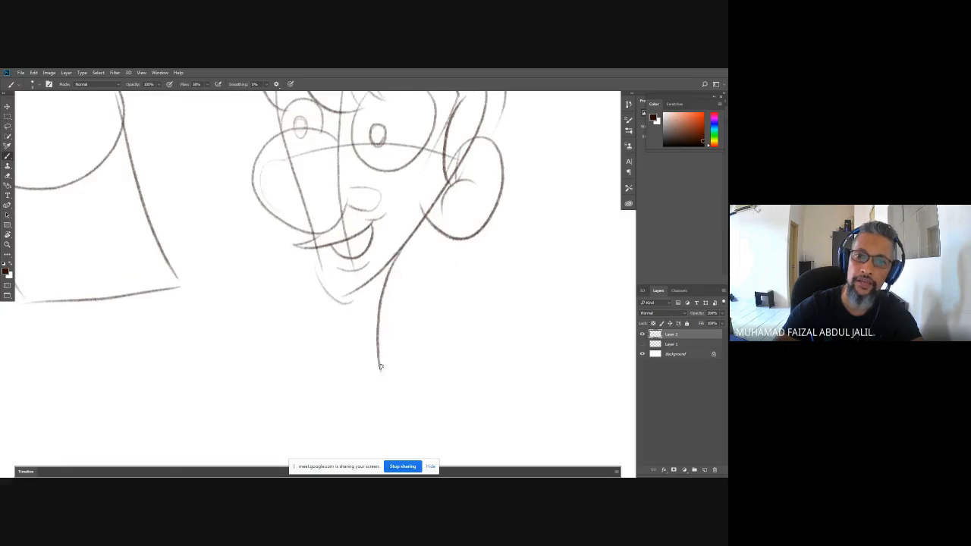
mouse_move(367, 284)
mouse_down()
mouse_move(329, 394)
mouse_move(347, 379)
mouse_up()
drag(348, 373, 315, 373)
drag(384, 369, 403, 365)
drag(370, 291, 361, 455)
drag(312, 377, 317, 455)
drag(402, 371, 429, 455)
Draw large rounded ears with inner contours on both sides of the circle-based head
mouse_move(115, 133)
mouse_down()
mouse_move(364, 199)
mouse_move(366, 186)
mouse_up()
drag(220, 200, 238, 284)
mouse_move(226, 244)
mouse_down()
mouse_move(191, 282)
mouse_move(212, 294)
mouse_up()
drag(381, 199, 398, 262)
mouse_move(388, 220)
mouse_down()
mouse_move(413, 243)
mouse_move(398, 256)
mouse_up()
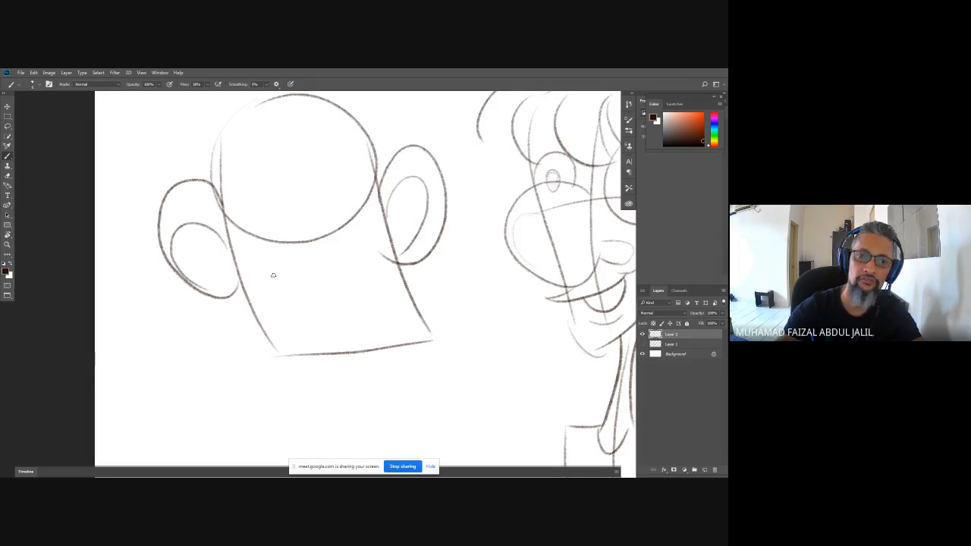
Draw a massive rounded chin under a curved lip line, with heavy jaw lines running down from both ears
mouse_move(377, 335)
mouse_down()
mouse_move(294, 343)
mouse_move(416, 370)
mouse_up()
mouse_move(240, 282)
mouse_down()
mouse_move(229, 373)
mouse_move(295, 388)
mouse_up()
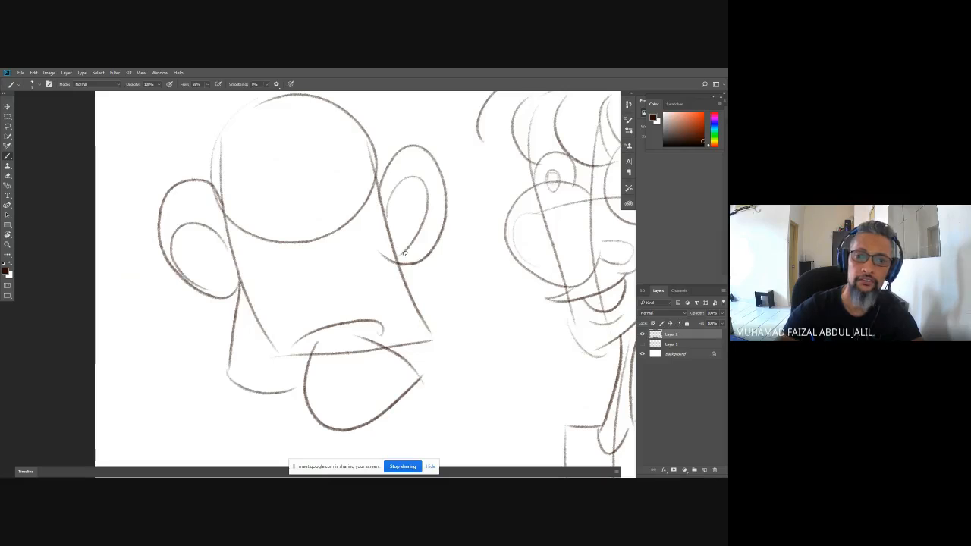
drag(399, 261, 449, 312)
drag(444, 315, 407, 360)
drag(405, 285, 418, 298)
Draw a long pointed nose with nostrils, an open smiling mouth, and round eyes with angrily slanted brows on the large-chinned head
drag(359, 209, 382, 267)
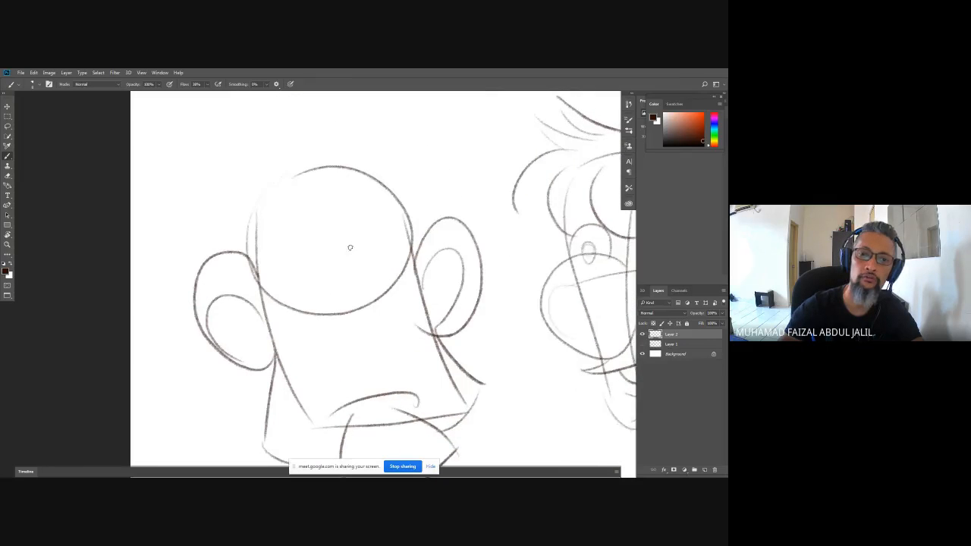
mouse_move(342, 221)
mouse_down()
mouse_move(349, 267)
mouse_move(372, 276)
mouse_move(365, 382)
mouse_move(341, 323)
mouse_move(375, 317)
mouse_up()
mouse_move(367, 367)
mouse_down()
mouse_move(308, 355)
mouse_move(309, 348)
mouse_move(363, 370)
mouse_up()
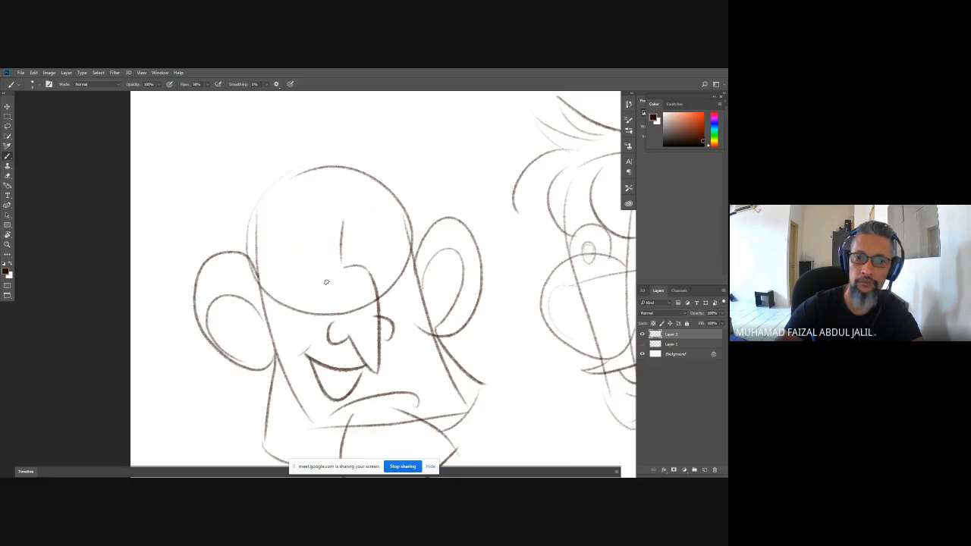
mouse_move(332, 288)
mouse_down()
mouse_move(293, 247)
mouse_move(332, 278)
mouse_move(406, 226)
mouse_up()
mouse_move(367, 269)
mouse_down()
mouse_move(383, 243)
mouse_move(388, 254)
mouse_move(313, 267)
mouse_move(304, 282)
mouse_move(380, 265)
mouse_up()
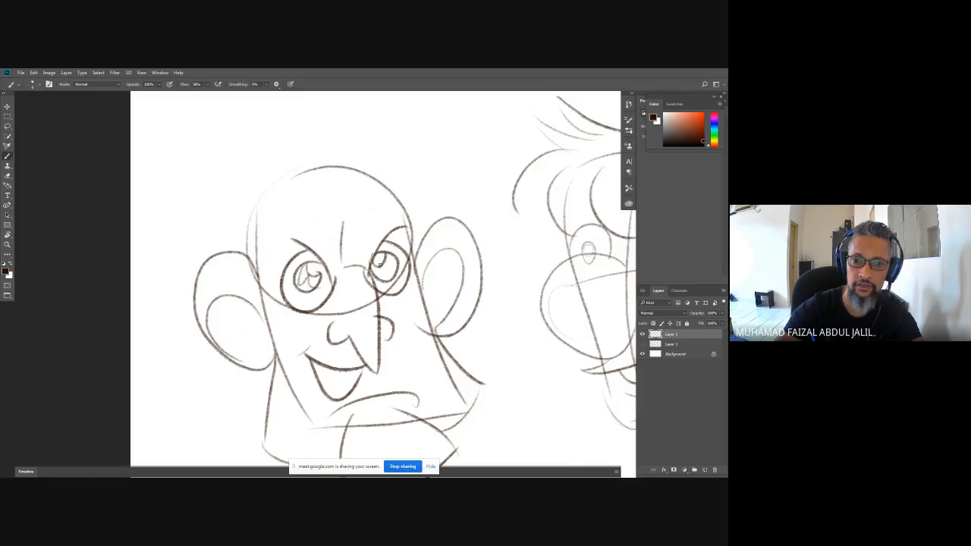
Draw a tall swept-up quiff with flicked tips above the large-chinned head and pointed fringe locks across the forehead
drag(384, 229, 388, 270)
drag(262, 303, 245, 194)
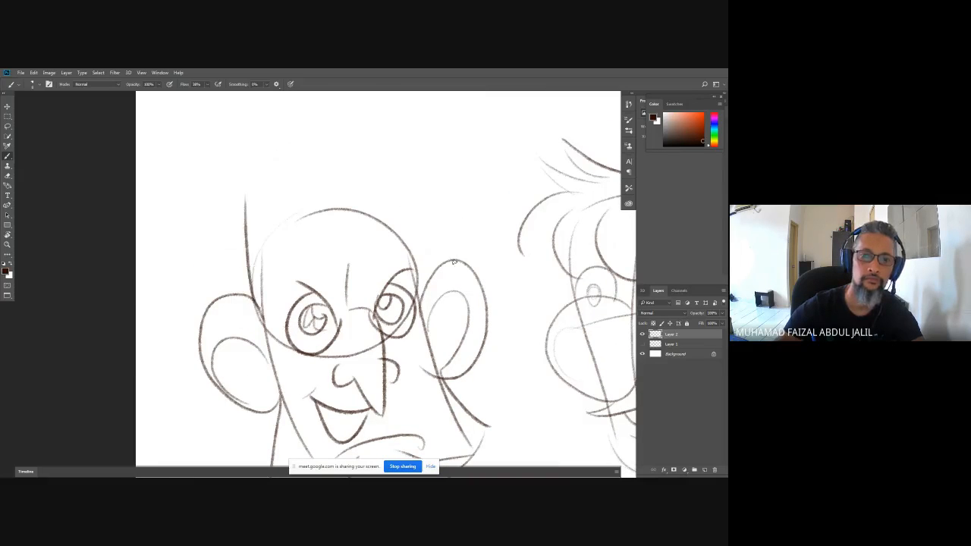
mouse_move(423, 310)
mouse_down()
mouse_move(448, 175)
mouse_move(417, 118)
mouse_up()
drag(391, 151, 400, 179)
mouse_move(273, 333)
mouse_down()
mouse_move(227, 195)
mouse_move(299, 255)
mouse_up()
drag(465, 232, 307, 178)
drag(320, 186, 265, 123)
mouse_move(278, 164)
mouse_down()
mouse_move(260, 197)
mouse_move(274, 320)
mouse_up()
mouse_move(307, 406)
mouse_down()
mouse_move(300, 357)
mouse_move(379, 375)
mouse_up()
drag(349, 344, 419, 375)
Draw a thick neck flaring from the jaw, with sloping shoulders, two upper chest contours and a vertical center chest line
mouse_move(367, 351)
mouse_down()
mouse_move(431, 361)
mouse_move(441, 380)
mouse_move(386, 153)
mouse_up()
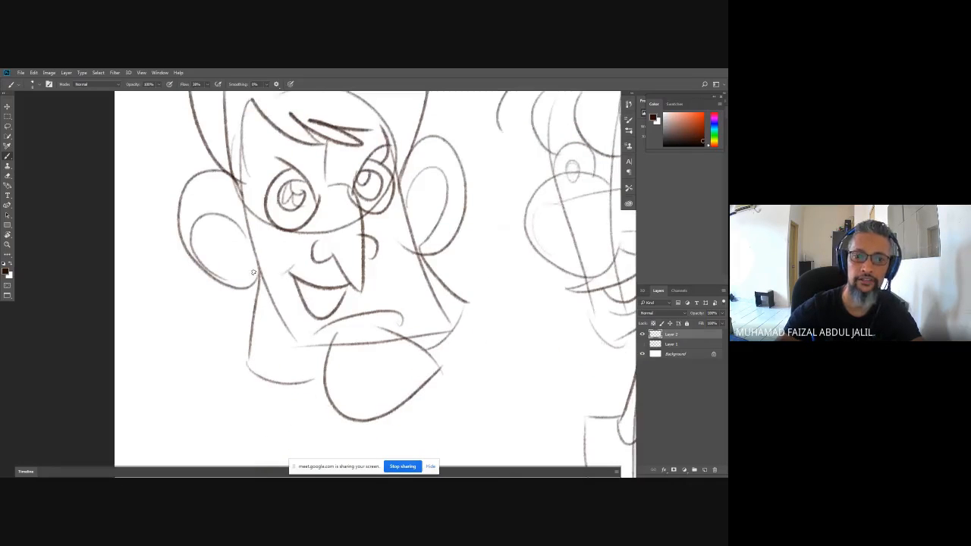
drag(254, 273, 205, 421)
mouse_move(423, 257)
mouse_down()
mouse_move(499, 370)
mouse_move(455, 260)
mouse_move(455, 217)
mouse_up()
drag(182, 269, 350, 327)
drag(417, 315, 525, 239)
drag(387, 324, 395, 433)
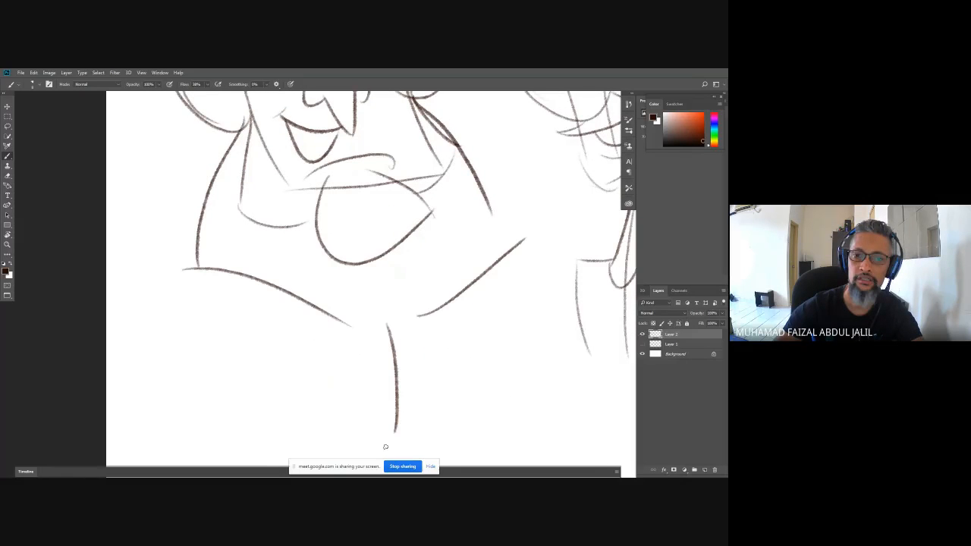
drag(196, 226, 130, 273)
drag(489, 196, 546, 242)
Draw the outer and lower contours of two huge pectorals, adding nipples, a short line between them and a waist line
drag(296, 329, 318, 210)
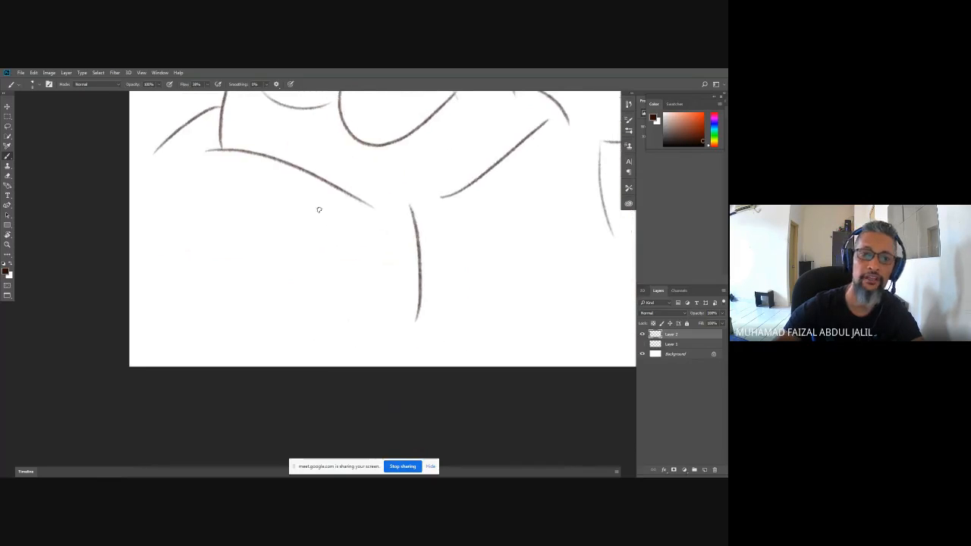
drag(195, 189, 166, 249)
mouse_move(161, 287)
mouse_down()
mouse_move(260, 351)
mouse_move(357, 331)
mouse_up()
drag(556, 165, 480, 326)
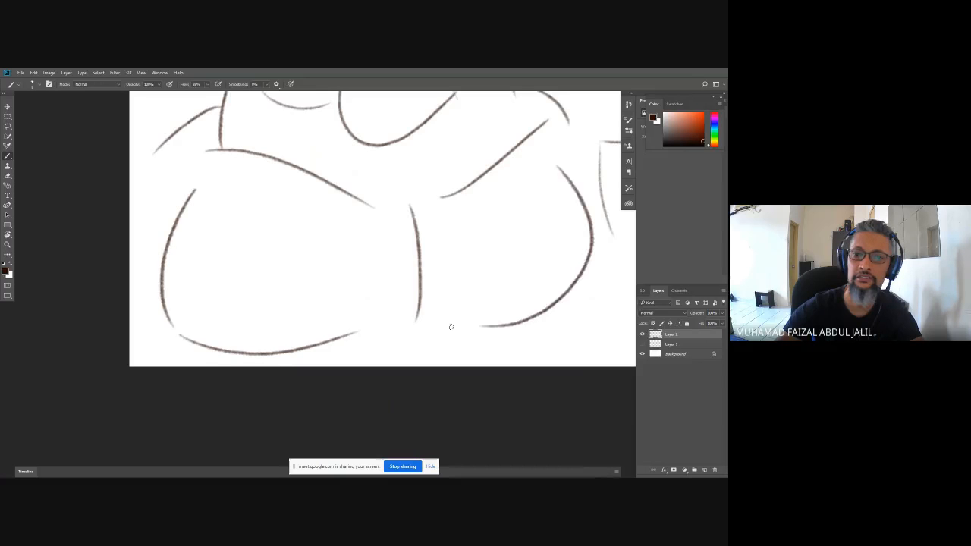
drag(552, 276, 552, 278)
drag(202, 317, 213, 324)
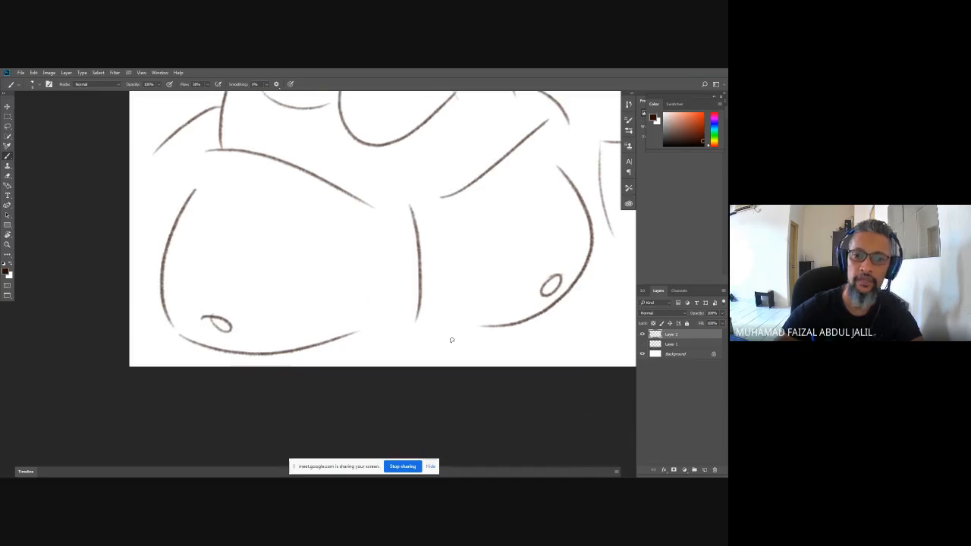
drag(451, 341, 376, 349)
drag(557, 304, 545, 358)
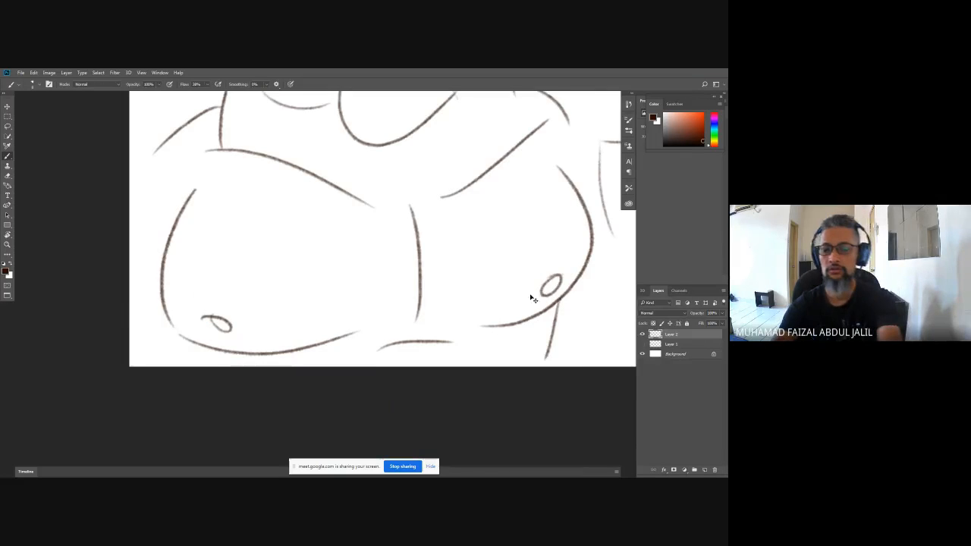
Draw a third head beside the thin character from a large circle with two sides converging to a pointed chin
scroll(533, 299, down, 5)
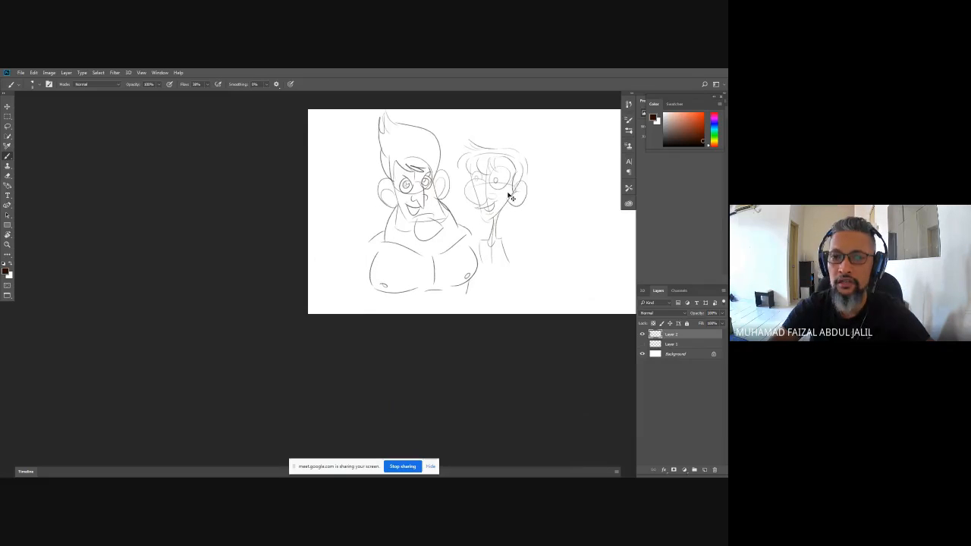
scroll(561, 211, up, 5)
drag(548, 230, 397, 292)
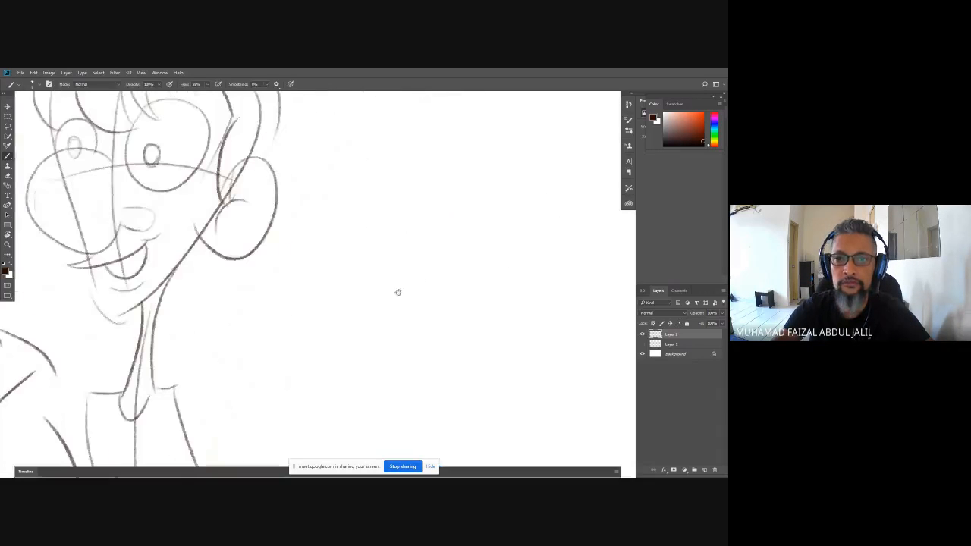
mouse_move(394, 143)
mouse_down()
mouse_move(530, 210)
mouse_move(398, 126)
mouse_up()
mouse_move(386, 138)
mouse_down()
mouse_move(374, 198)
mouse_move(447, 342)
mouse_up()
drag(536, 172, 442, 358)
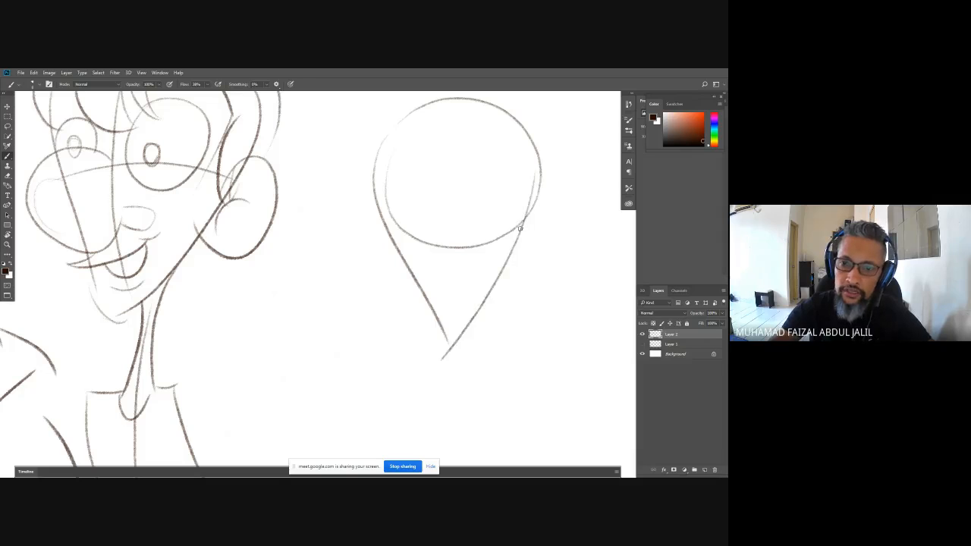
Draw long pointed elf-like ears on both sides of the third head
drag(520, 228, 513, 261)
mouse_move(522, 226)
mouse_down()
mouse_move(562, 194)
mouse_move(575, 169)
mouse_move(514, 261)
mouse_up()
mouse_move(386, 227)
mouse_down()
mouse_move(341, 199)
mouse_move(409, 270)
mouse_up()
Draw a slim nose, small lips, slanted eyes with irises and an arched brow on the third head
mouse_move(421, 211)
mouse_down()
mouse_move(427, 273)
mouse_move(444, 263)
mouse_move(455, 297)
mouse_up()
drag(451, 239, 517, 200)
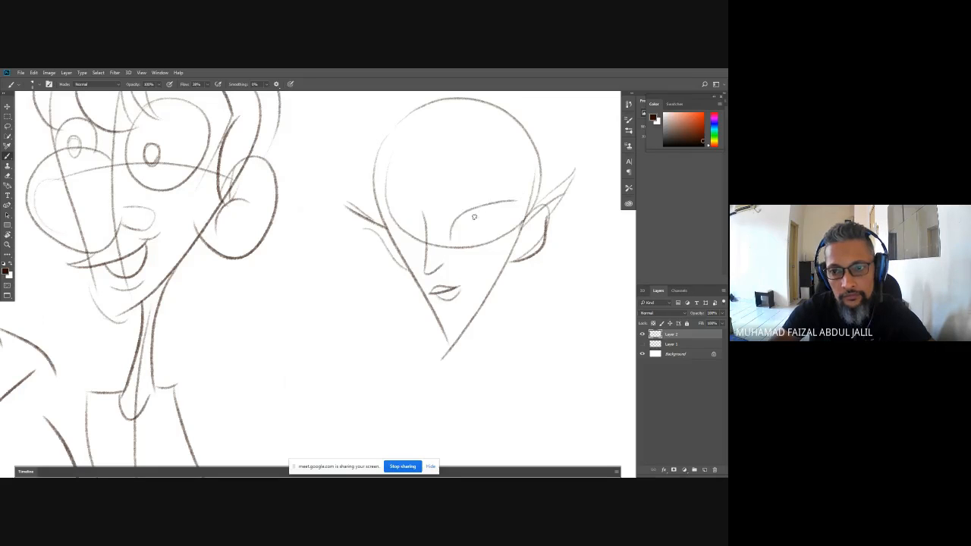
drag(419, 241, 376, 213)
drag(445, 210, 505, 177)
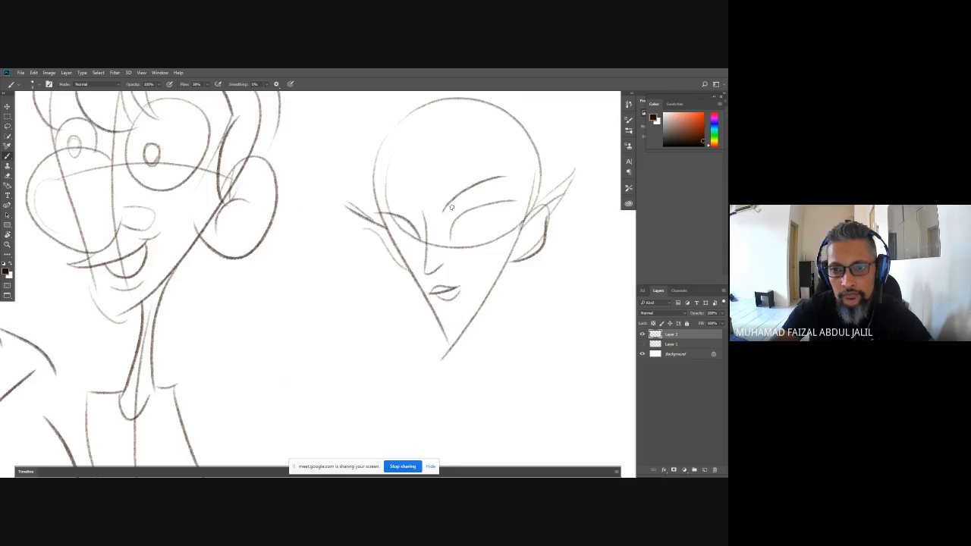
drag(455, 220, 409, 222)
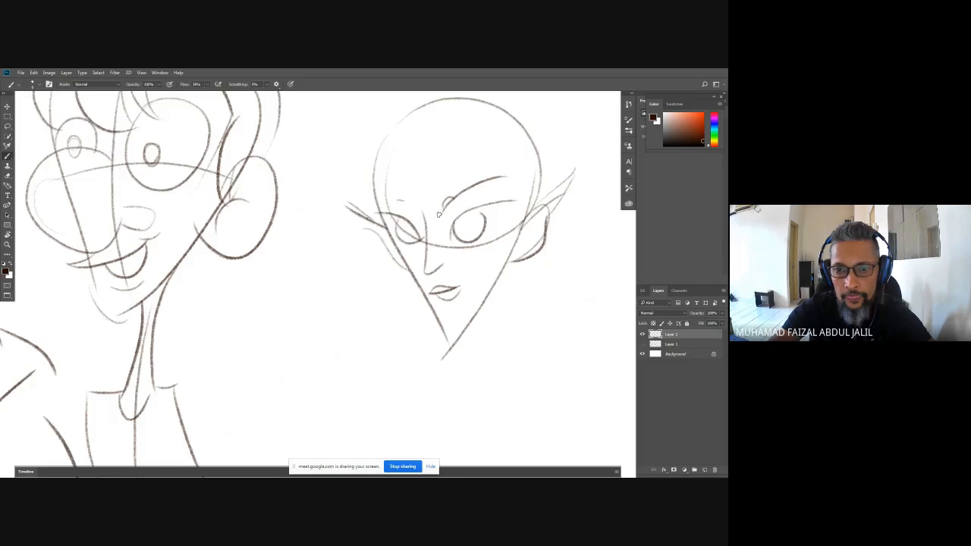
Draw a long slender neck with two curved sides below the third head's pointed chin
drag(467, 175, 435, 248)
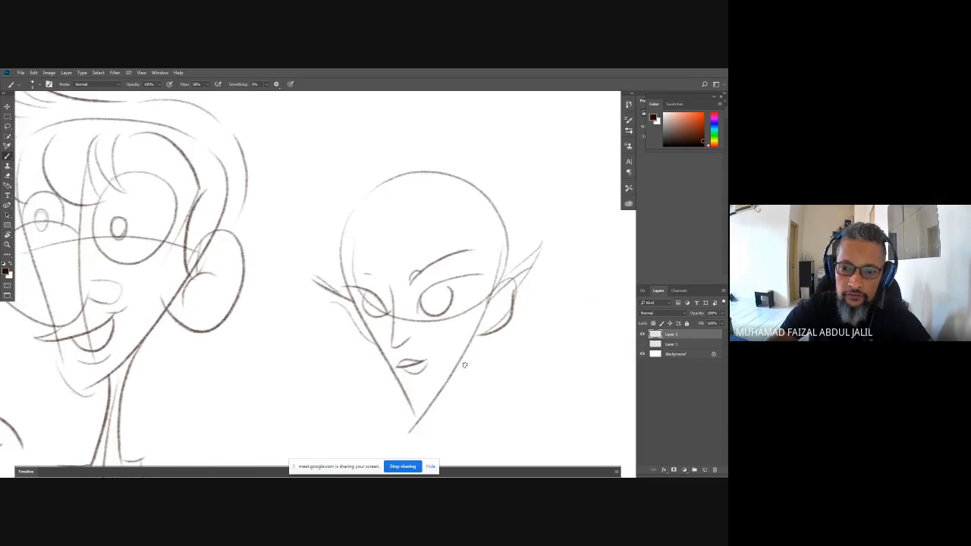
mouse_move(464, 364)
mouse_down()
mouse_move(465, 236)
mouse_move(464, 371)
mouse_up()
mouse_move(429, 276)
mouse_down()
mouse_move(393, 377)
mouse_move(444, 402)
mouse_up()
drag(446, 256, 402, 381)
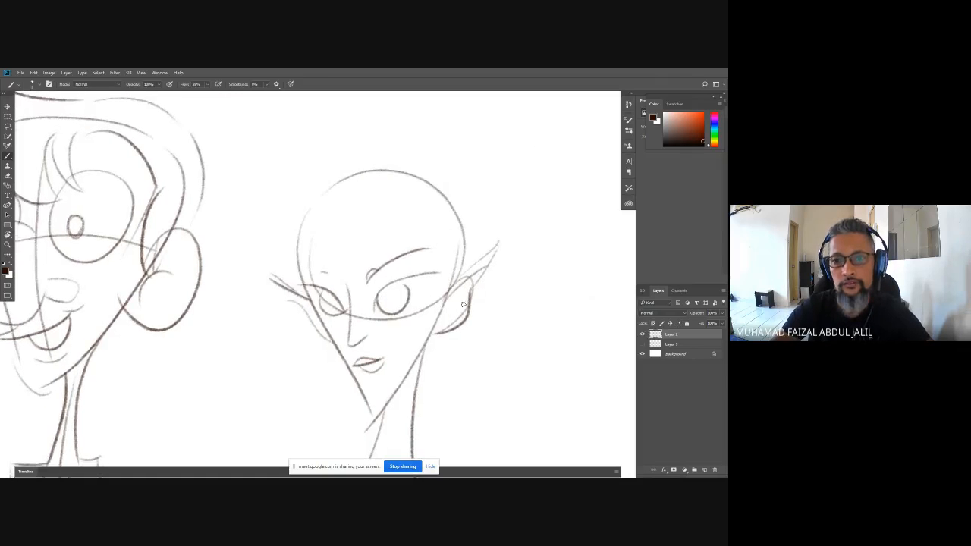
Draw a curved hairline and voluminous swept-back hair on the third head, and add a lower lip contour
mouse_move(332, 235)
mouse_down()
mouse_move(335, 124)
mouse_move(338, 183)
mouse_move(406, 174)
mouse_move(434, 209)
mouse_move(442, 254)
mouse_move(429, 356)
mouse_up()
drag(447, 277, 435, 394)
mouse_move(326, 229)
mouse_down()
mouse_move(300, 200)
mouse_move(294, 282)
mouse_up()
mouse_move(300, 222)
mouse_down()
mouse_move(290, 161)
mouse_move(308, 189)
mouse_move(537, 141)
mouse_move(538, 170)
mouse_move(470, 292)
mouse_move(445, 315)
mouse_up()
mouse_move(357, 310)
mouse_down()
mouse_move(374, 188)
mouse_move(382, 203)
mouse_up()
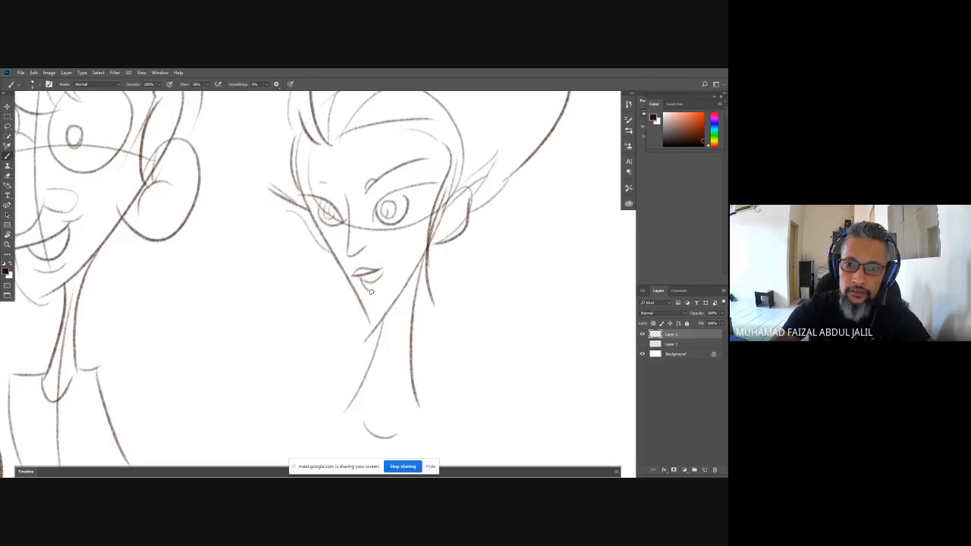
drag(371, 292, 380, 276)
Draw the shoulder lines at the base of the slender neck, the bust contour and a sharply narrowing waist
drag(388, 314, 384, 224)
mouse_move(394, 228)
mouse_down()
mouse_move(366, 323)
mouse_move(298, 337)
mouse_up()
drag(417, 327, 432, 334)
mouse_move(393, 341)
mouse_down()
mouse_move(403, 189)
mouse_move(398, 198)
mouse_up()
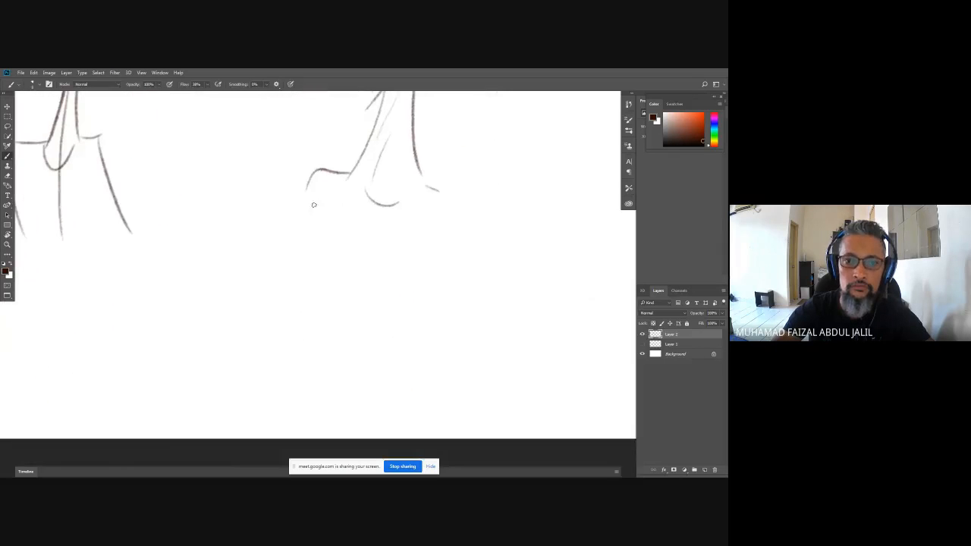
mouse_move(314, 197)
mouse_down()
mouse_move(271, 245)
mouse_move(319, 286)
mouse_move(395, 282)
mouse_up()
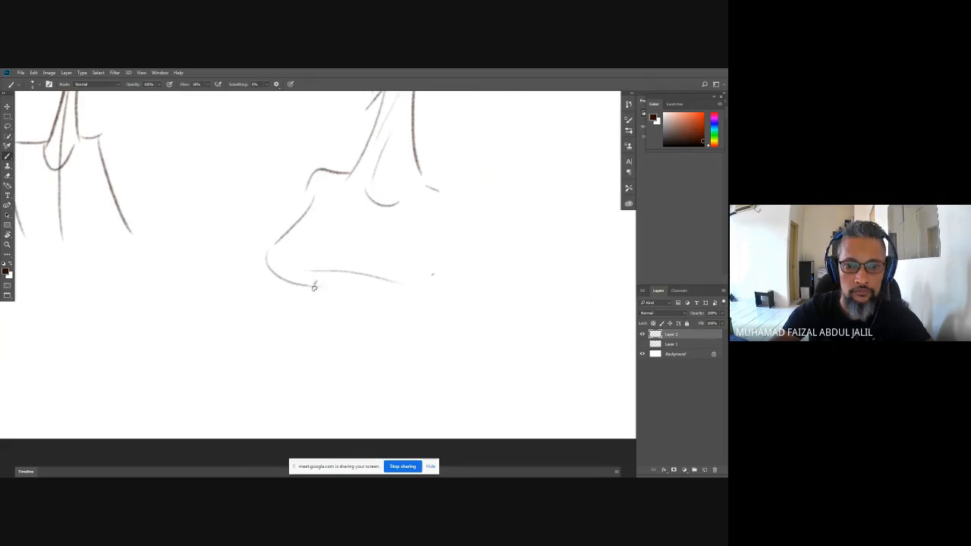
drag(314, 286, 369, 392)
drag(446, 285, 415, 380)
Draw rounded shoulders and two thin arms extending down and outward on the slender female figure
drag(441, 188, 480, 258)
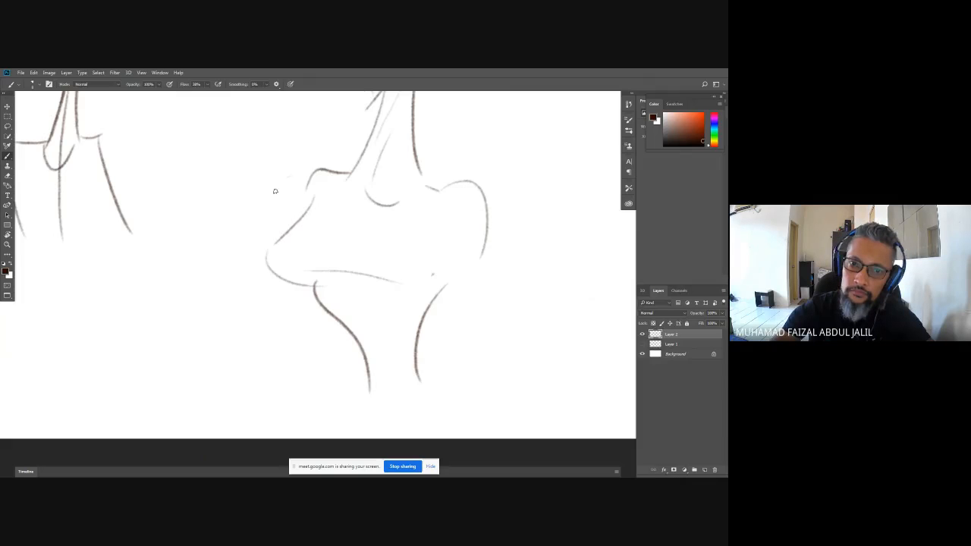
drag(285, 179, 273, 232)
drag(468, 212, 521, 360)
drag(435, 259, 491, 388)
mouse_move(271, 282)
mouse_down()
mouse_move(240, 383)
mouse_move(264, 393)
mouse_up()
Draw long hair strands hanging behind the female character's ear alongside the neck
drag(425, 164, 273, 387)
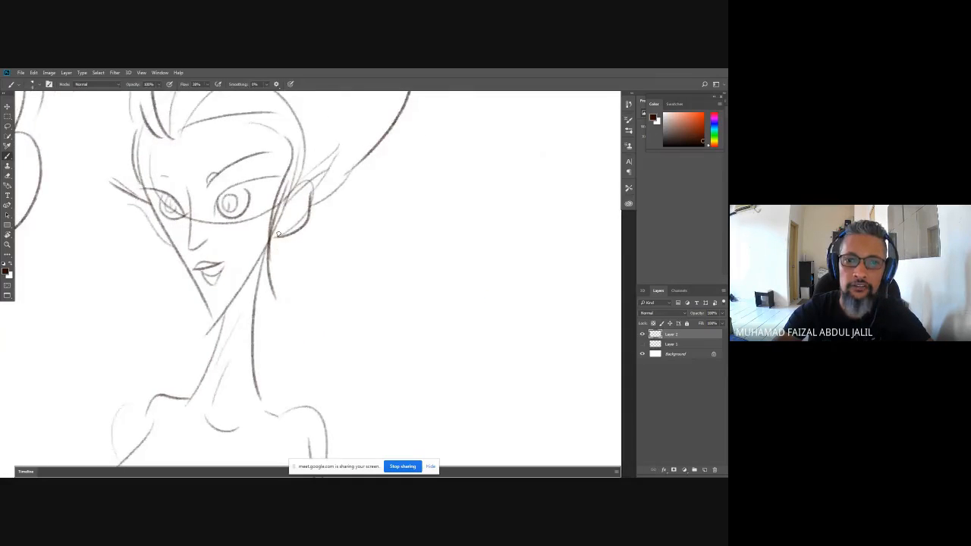
mouse_move(281, 237)
mouse_down()
mouse_move(297, 305)
mouse_move(289, 354)
mouse_up()
mouse_move(275, 287)
mouse_down()
mouse_move(270, 368)
mouse_move(268, 306)
mouse_up()
drag(268, 306, 254, 350)
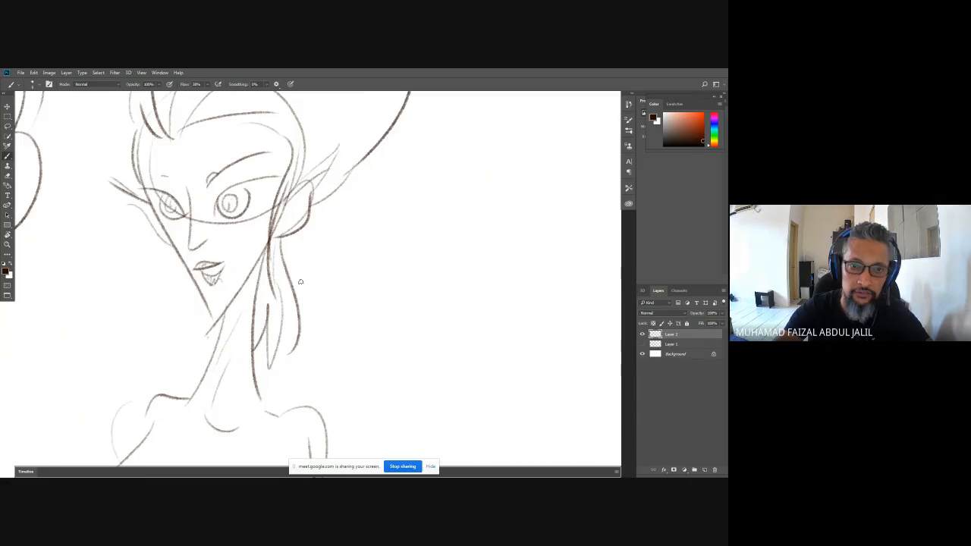
Draw a curved lower bust line and an S-shaped center line running from the neck down the female torso
scroll(381, 327, down, 6)
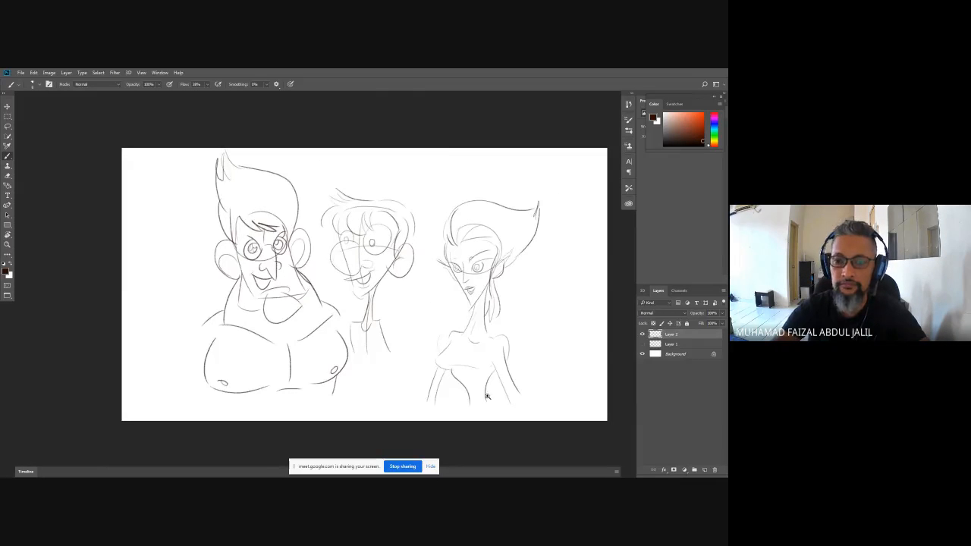
scroll(434, 335, up, 5)
drag(409, 309, 478, 310)
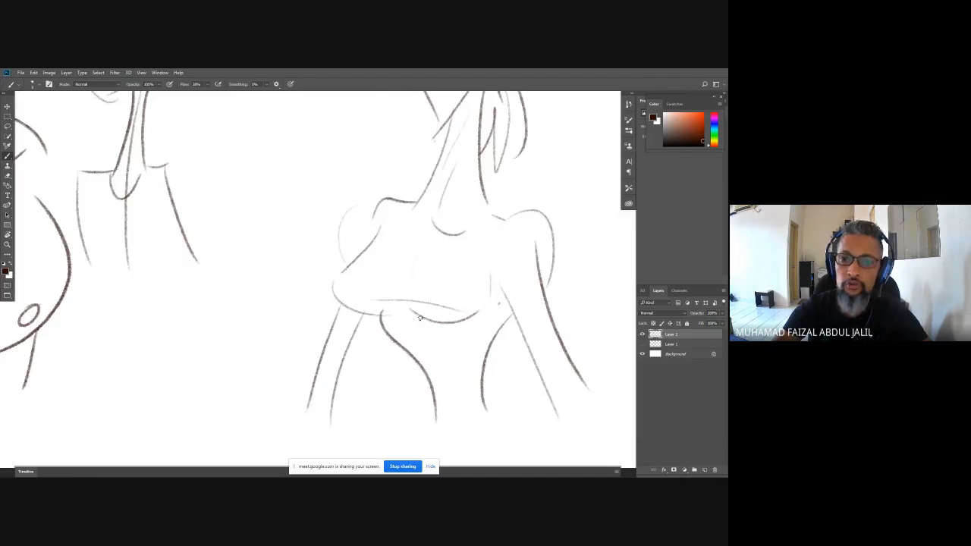
drag(453, 176, 454, 431)
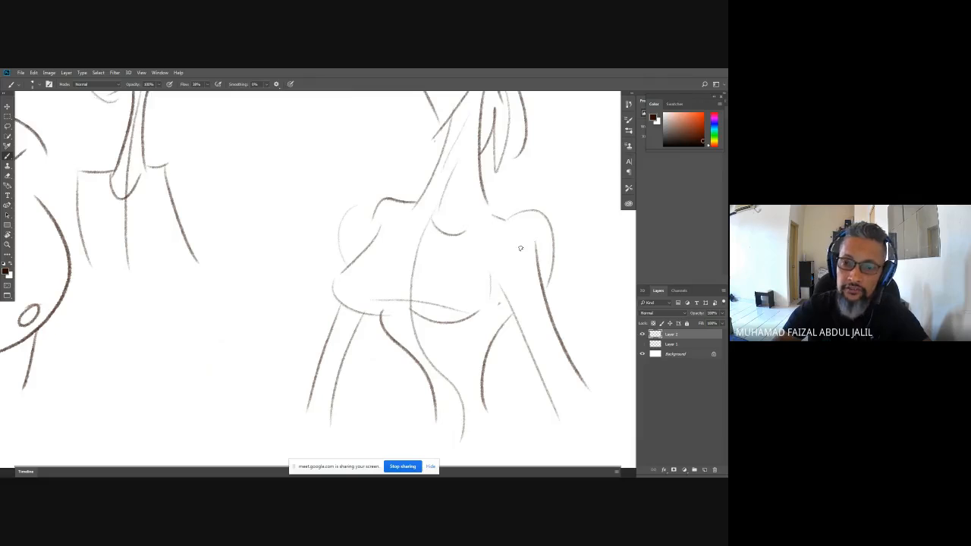
Draw a curved line from the shoulder to the armpit and another curve around the opposite shoulder of the slender female figure
drag(530, 241, 494, 311)
drag(369, 196, 356, 269)
scroll(430, 339, down, 5)
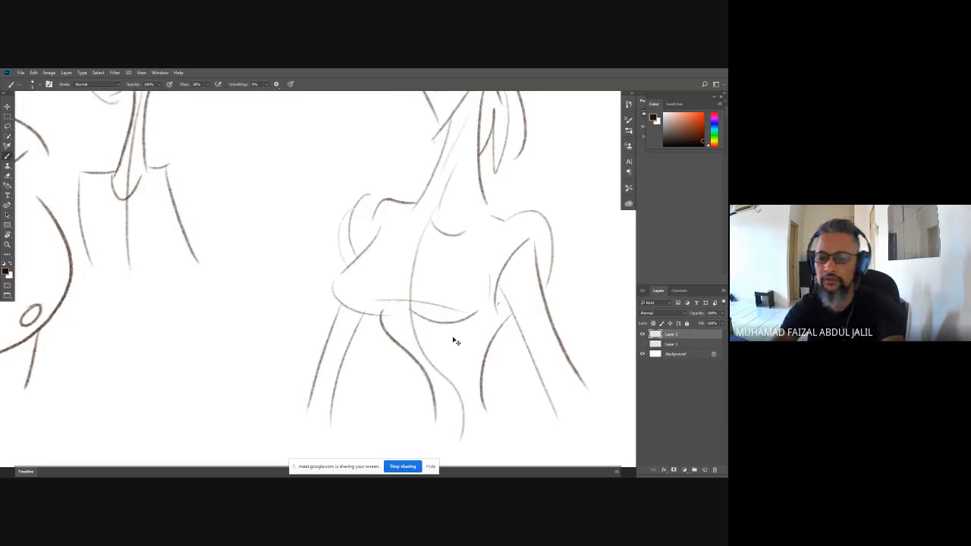
drag(496, 260, 479, 270)
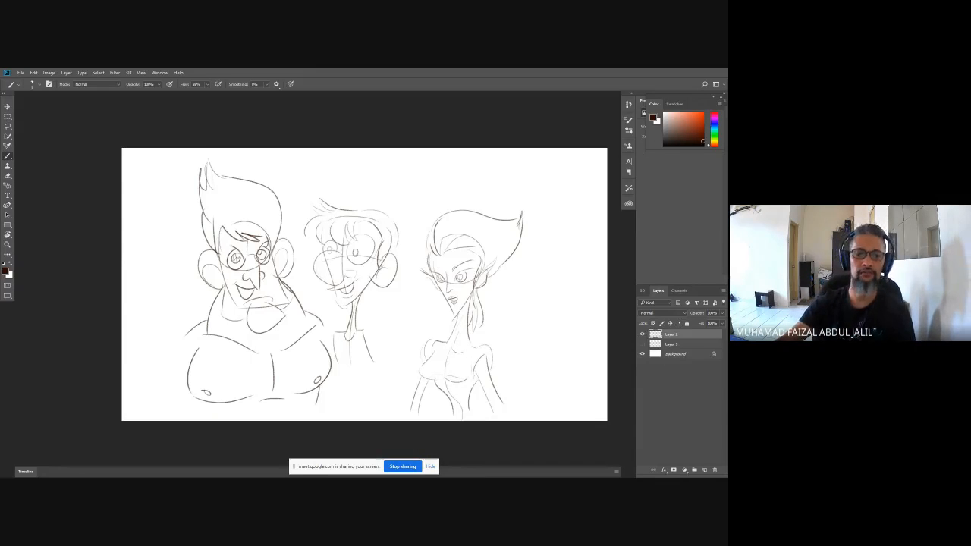
Cycle the screen modes to show the three character sketches full screen without the interface
key(f)
key(f)
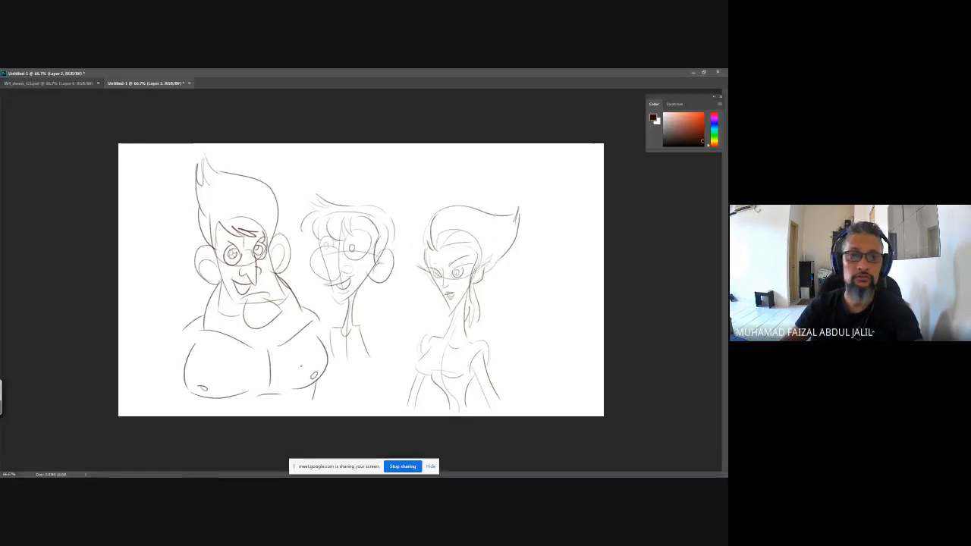
key(f)
key(f)
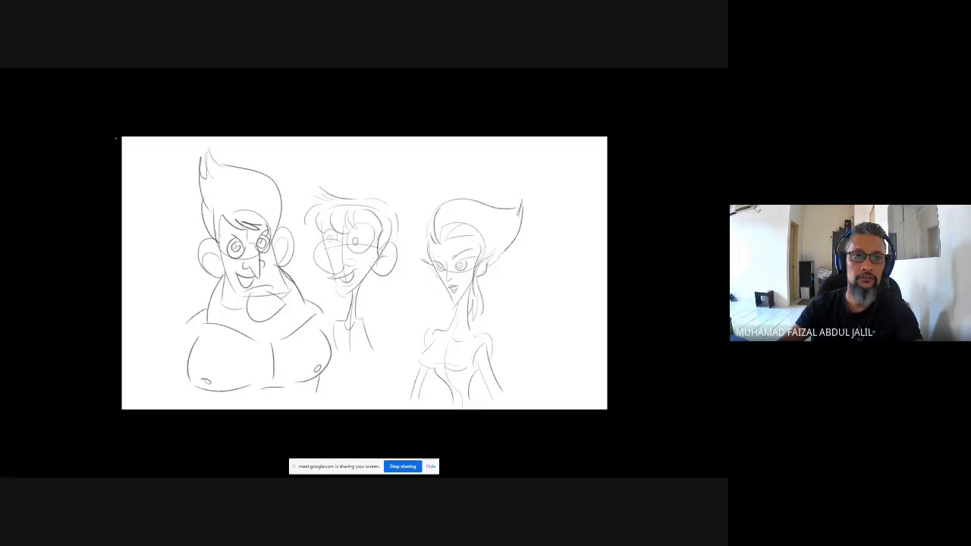
Switch to the W4_demo_G3.psd document and view its colored bodybuilder caricature in full-screen mode
click(75, 85)
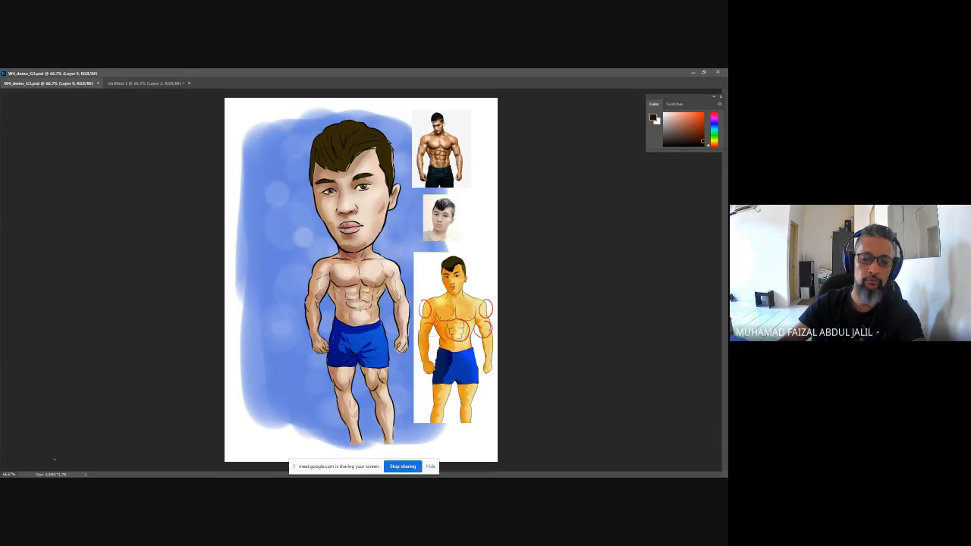
key(f)
key(f)
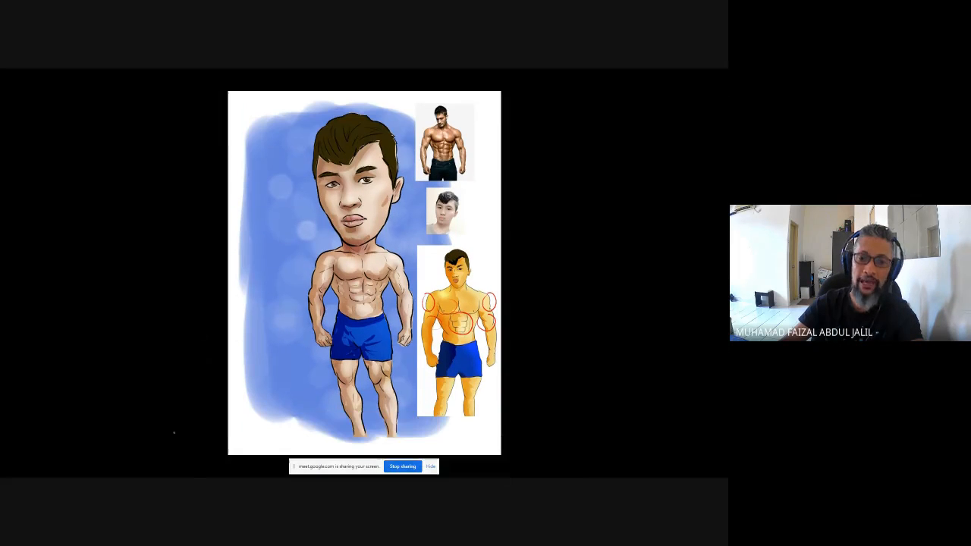
key(f)
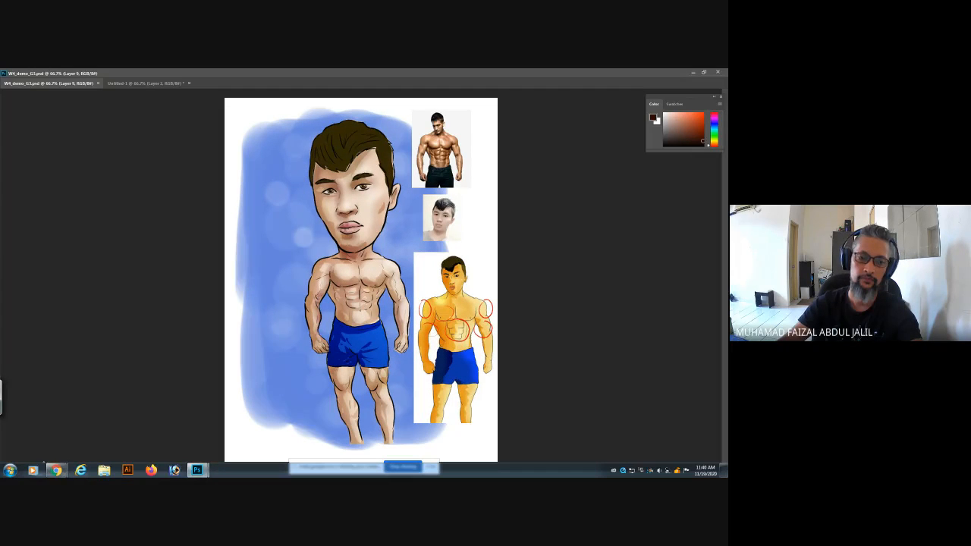
Switch to the Chrome browser and open the ongoing Google Meet call
mouse_move(56, 470)
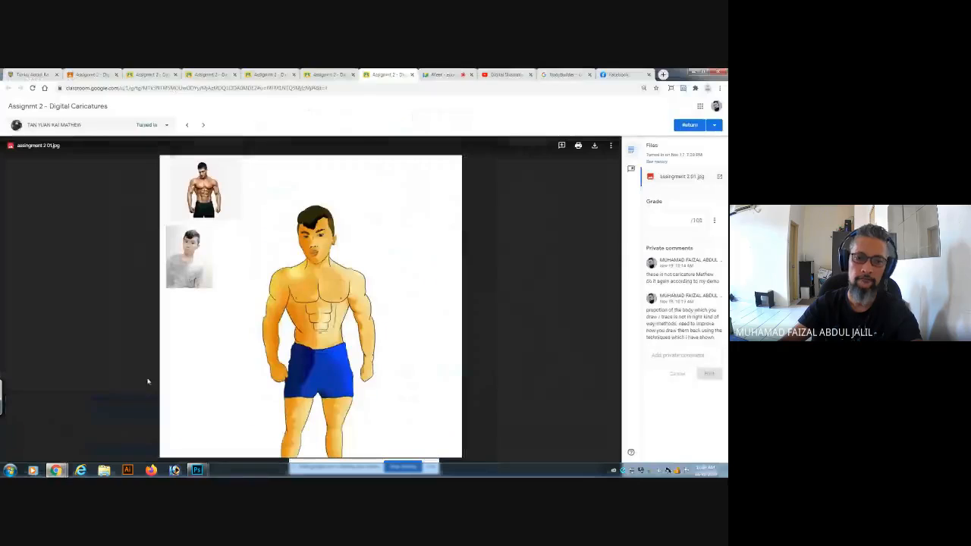
click(48, 428)
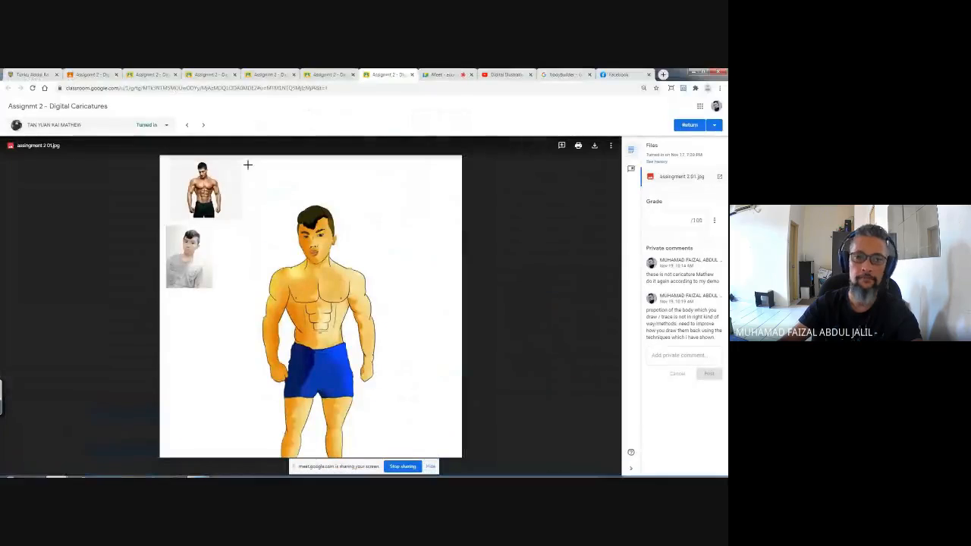
click(443, 74)
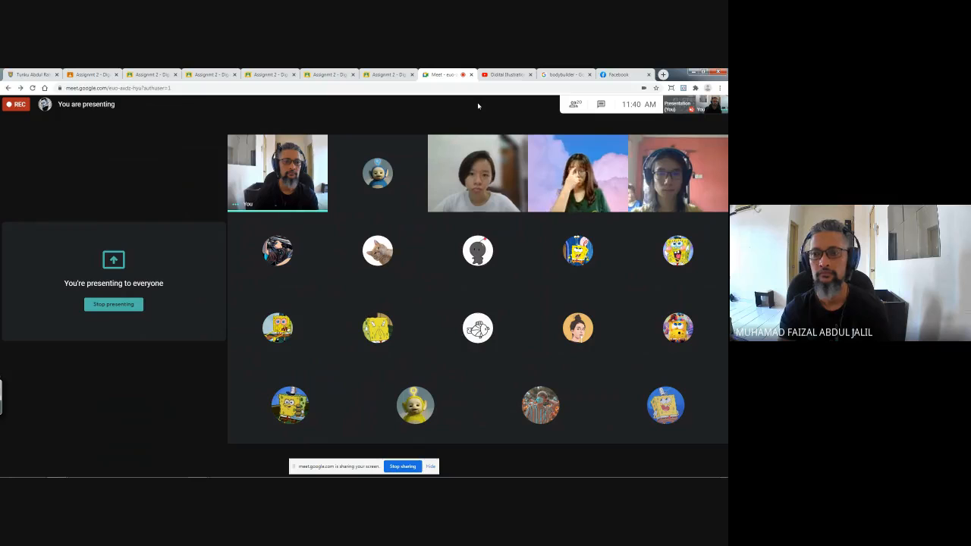
Open the Digital Collage lecture video on YouTube and skim it at about 59, 87, 91 and 96 minutes
click(513, 75)
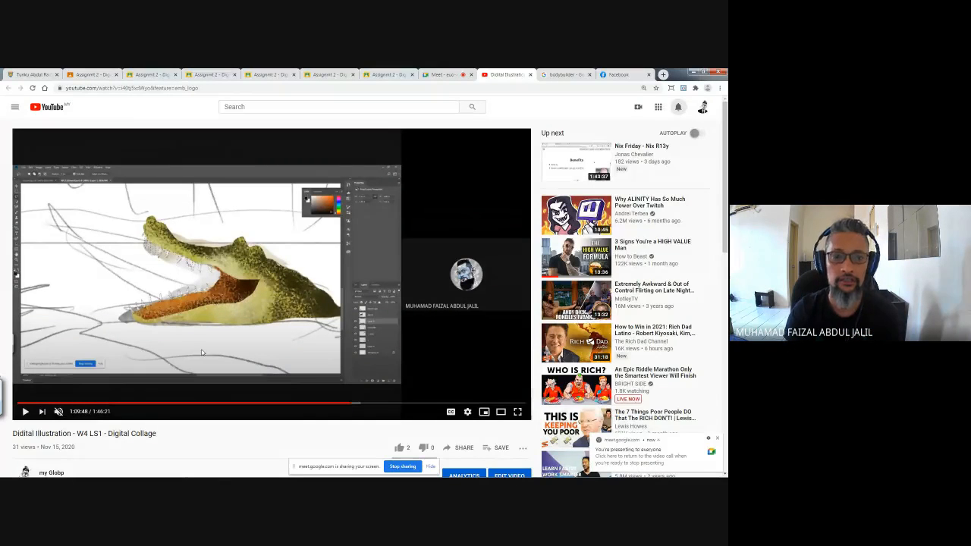
click(296, 404)
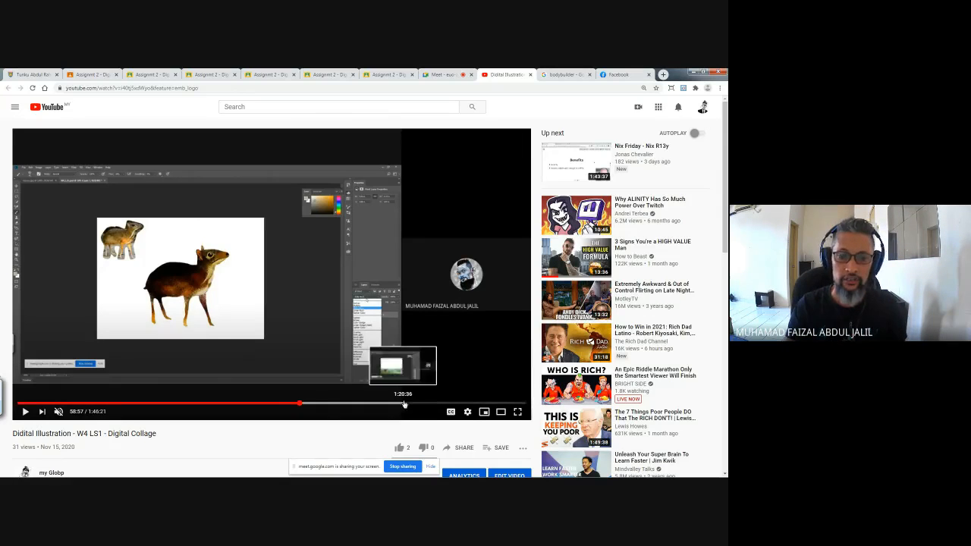
click(436, 405)
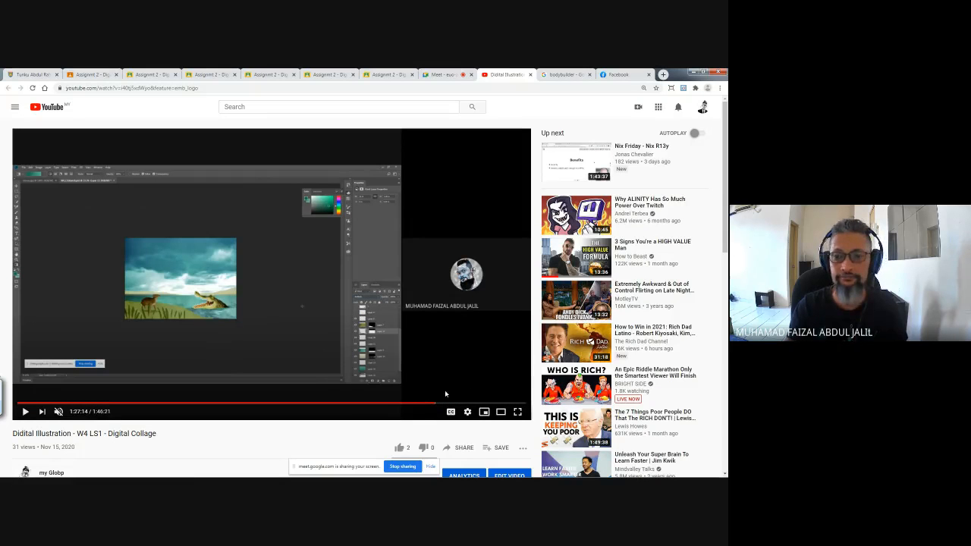
click(453, 403)
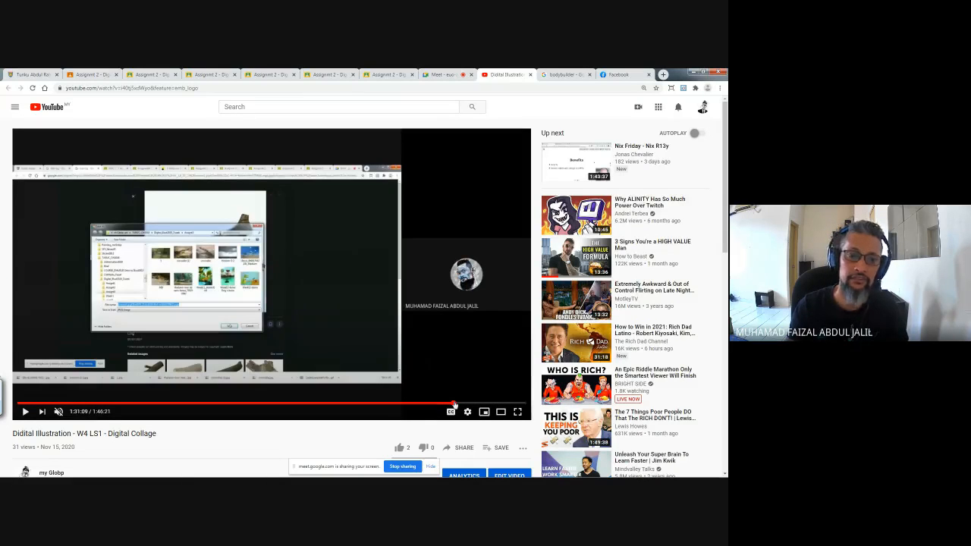
click(478, 406)
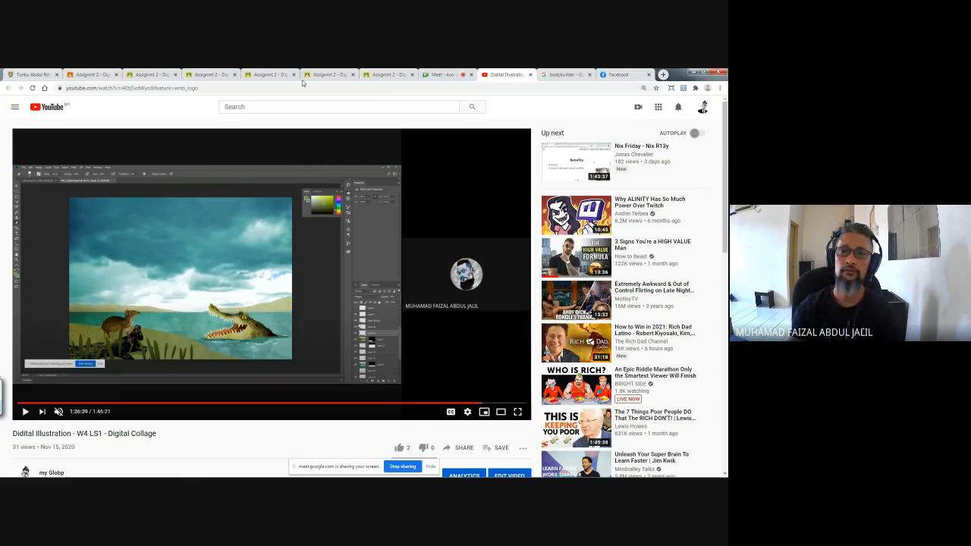
Return to the Google Meet call and stop recording the meeting
click(445, 75)
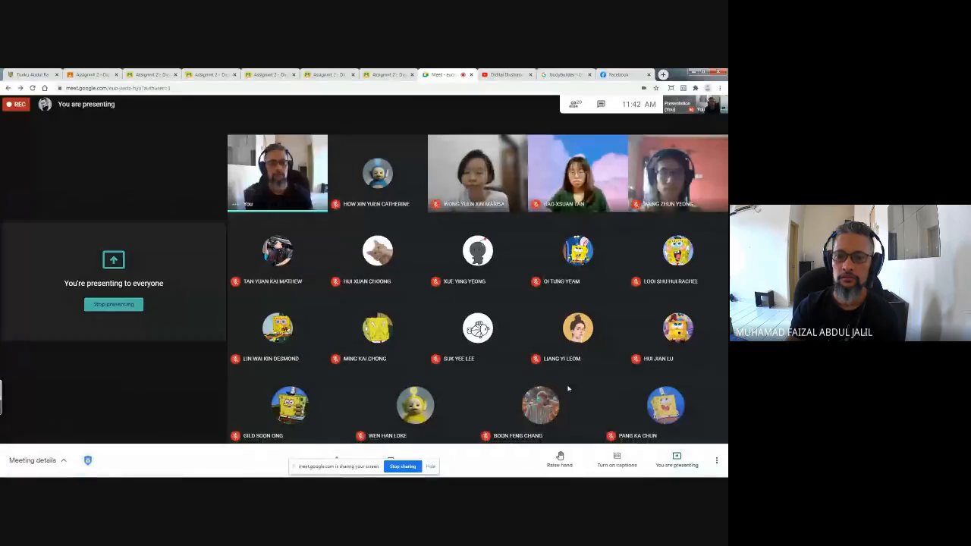
mouse_move(565, 405)
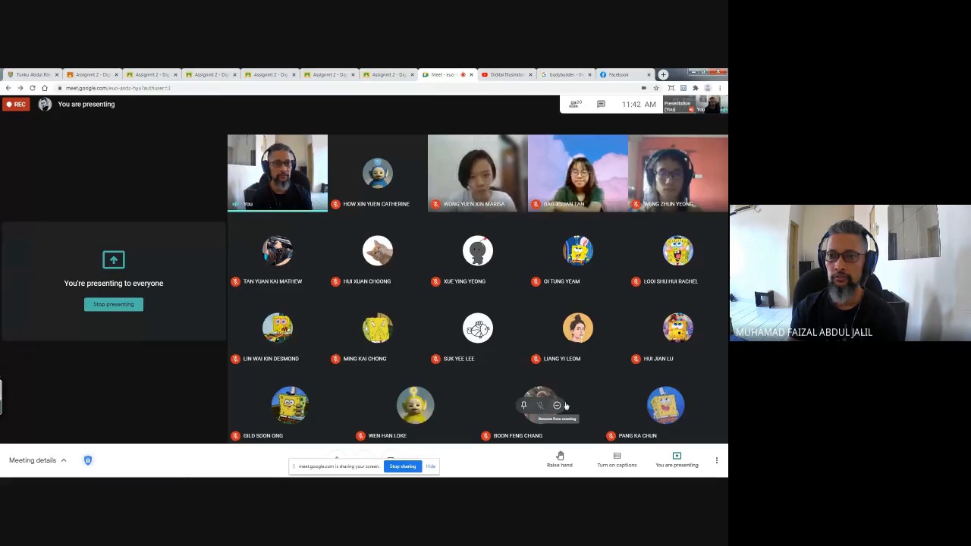
click(717, 461)
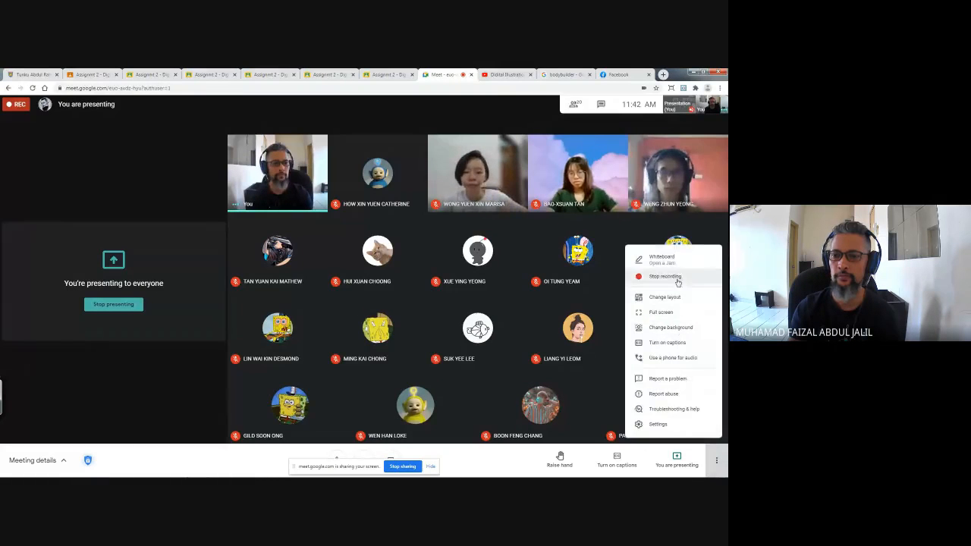
click(675, 279)
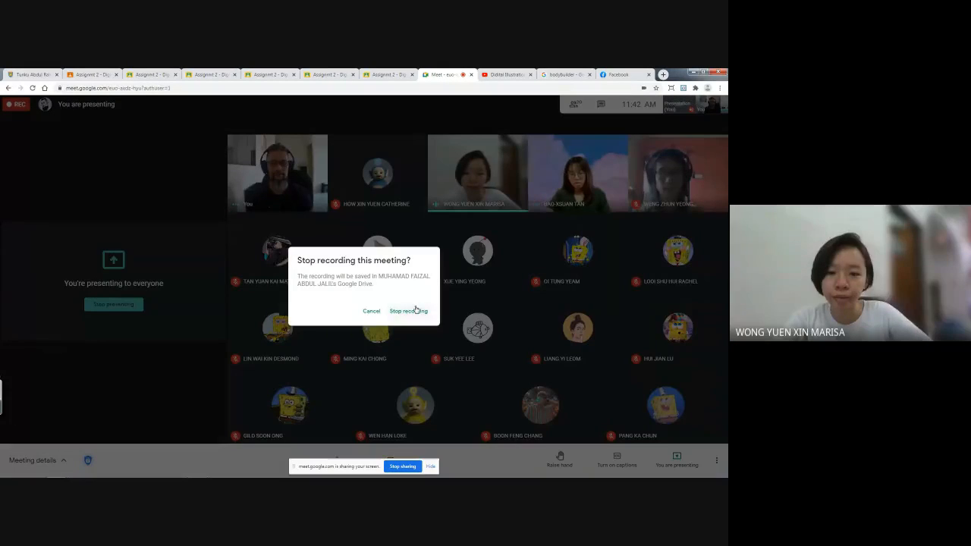